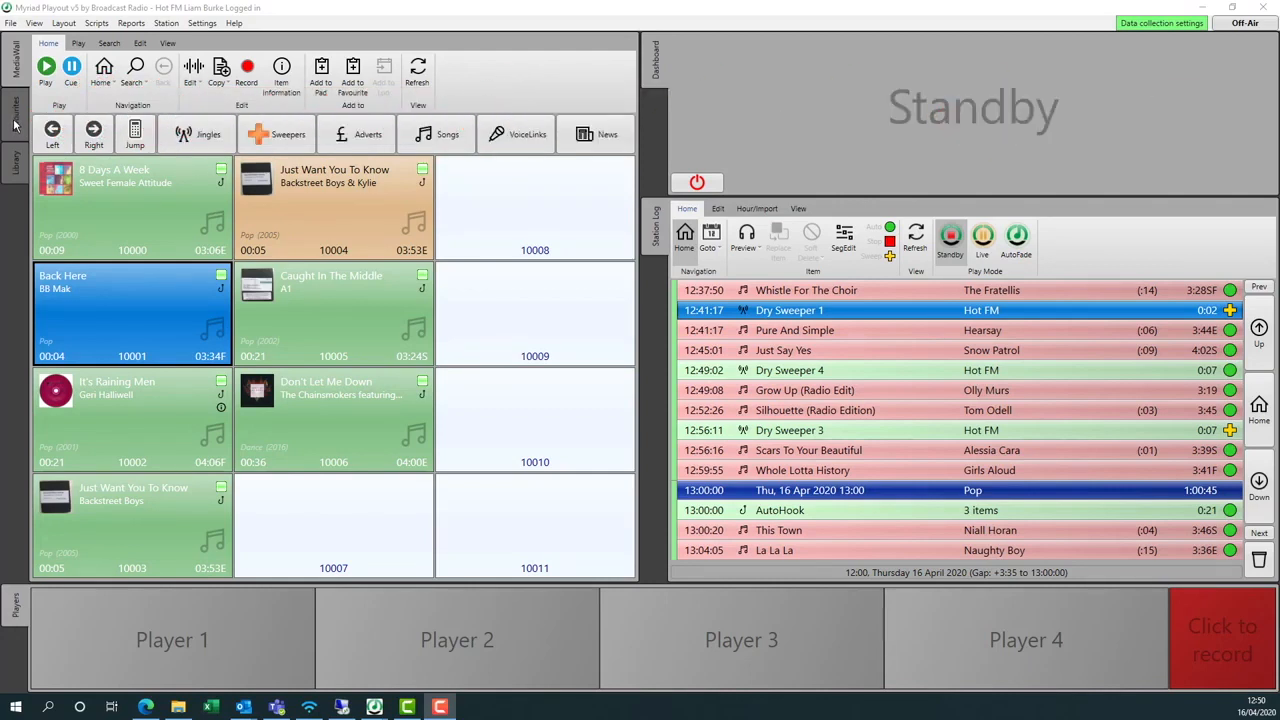
- Show the favourites, play the Seperator item, and place it in Player 1 and the station log
left_click(15, 120)
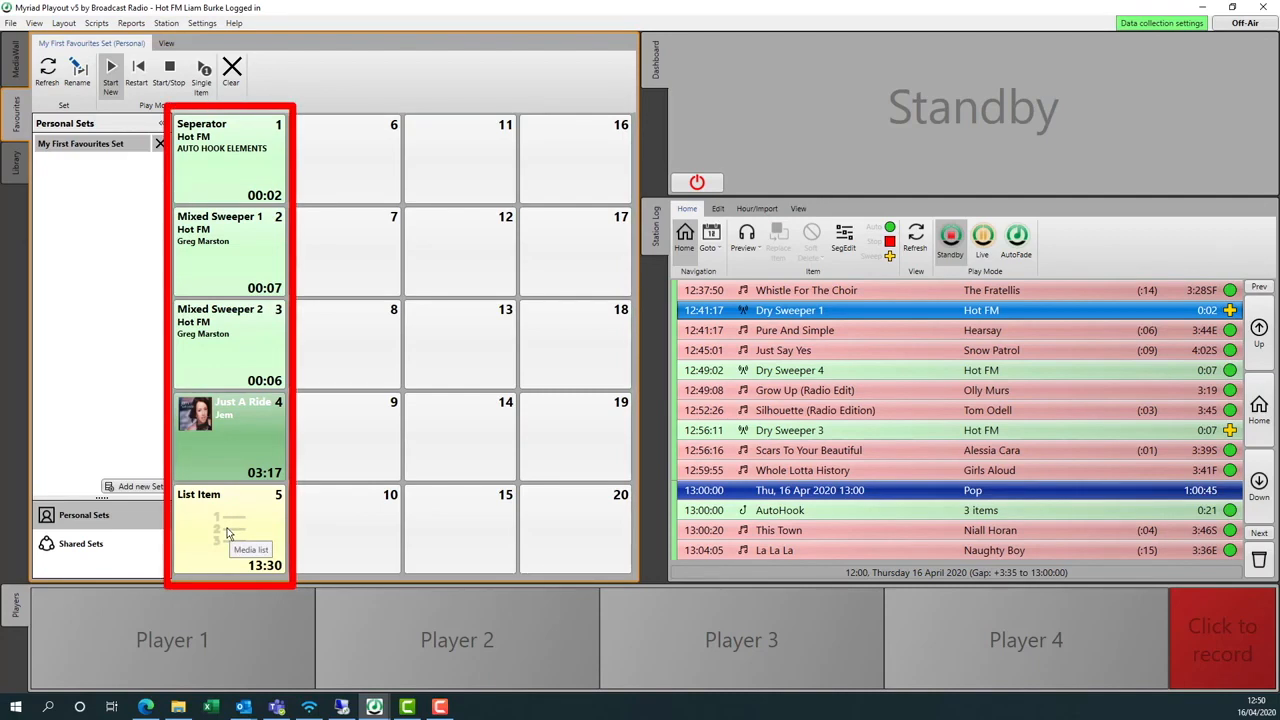
left_click(213, 158)
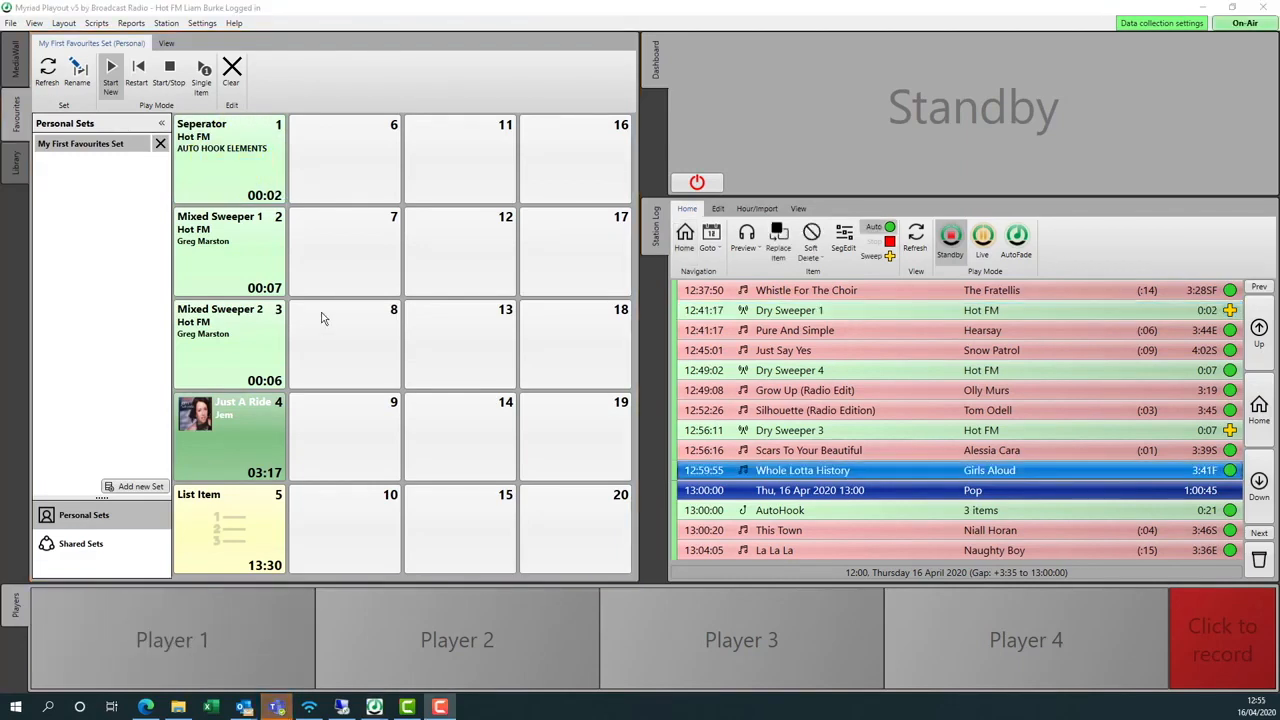
left_click_drag(235, 160, 160, 630)
mouse_move(230, 165)
left_mouse_down()
mouse_move(840, 360)
mouse_move(837, 346)
left_mouse_up()
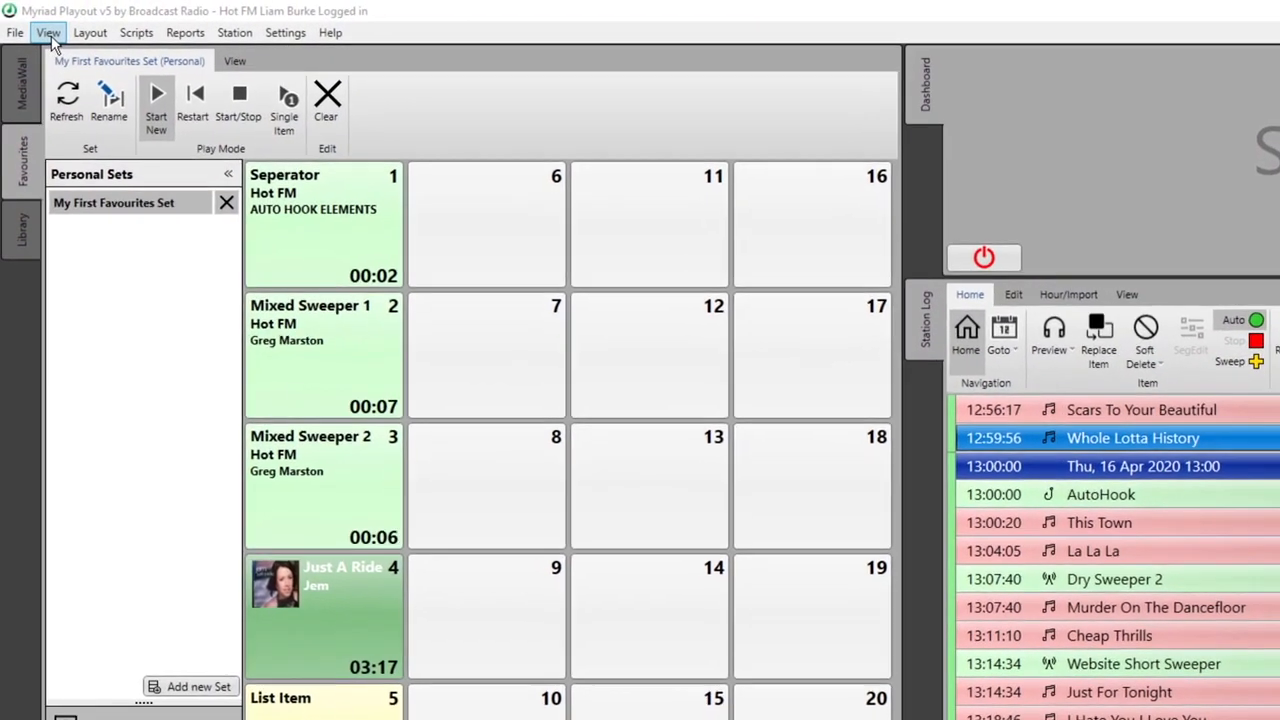
- Display the Media Browser, add item 12 (Mixed Sweeper 3) to favourites slot 6, and close the browser
left_click(34, 23)
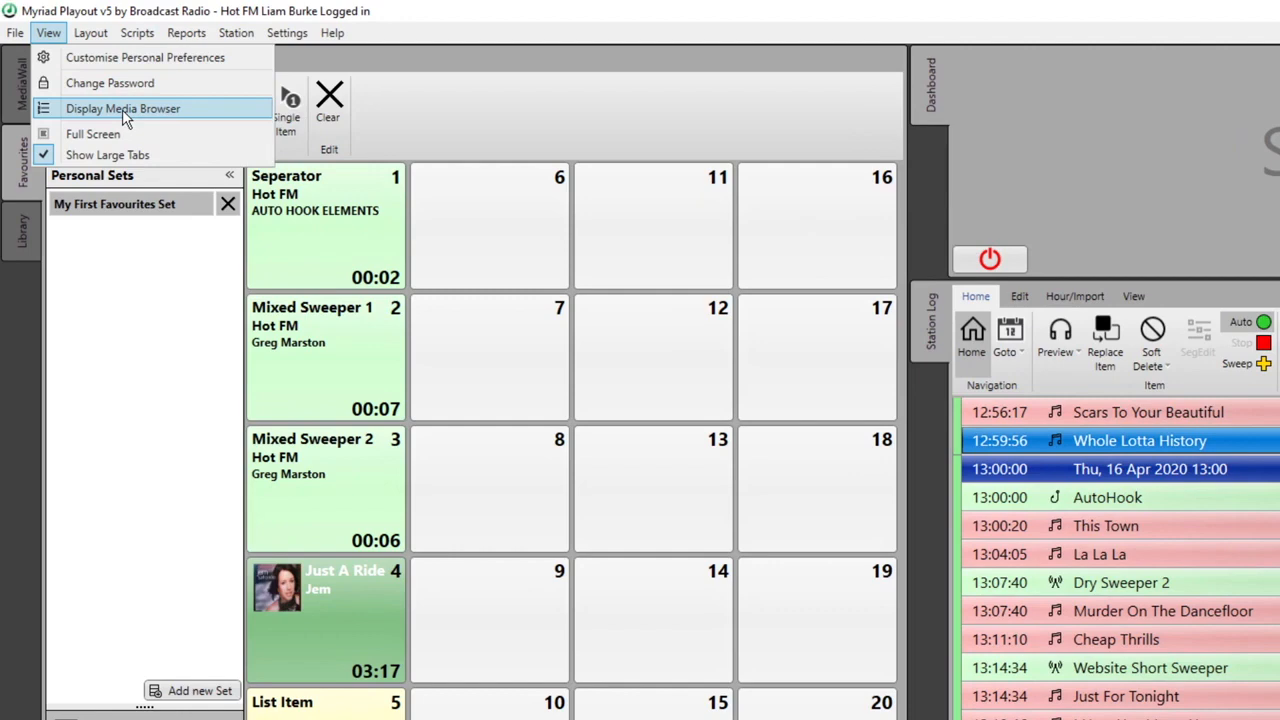
left_click(122, 109)
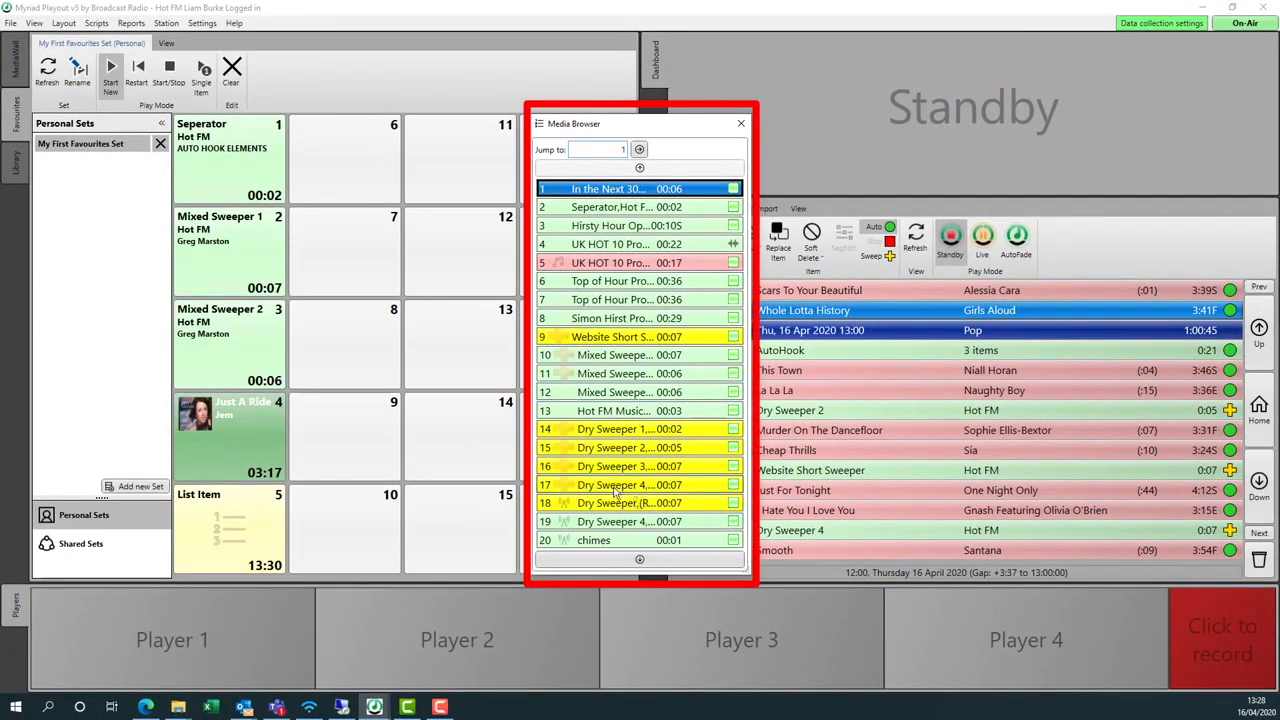
left_click_drag(666, 128, 805, 147)
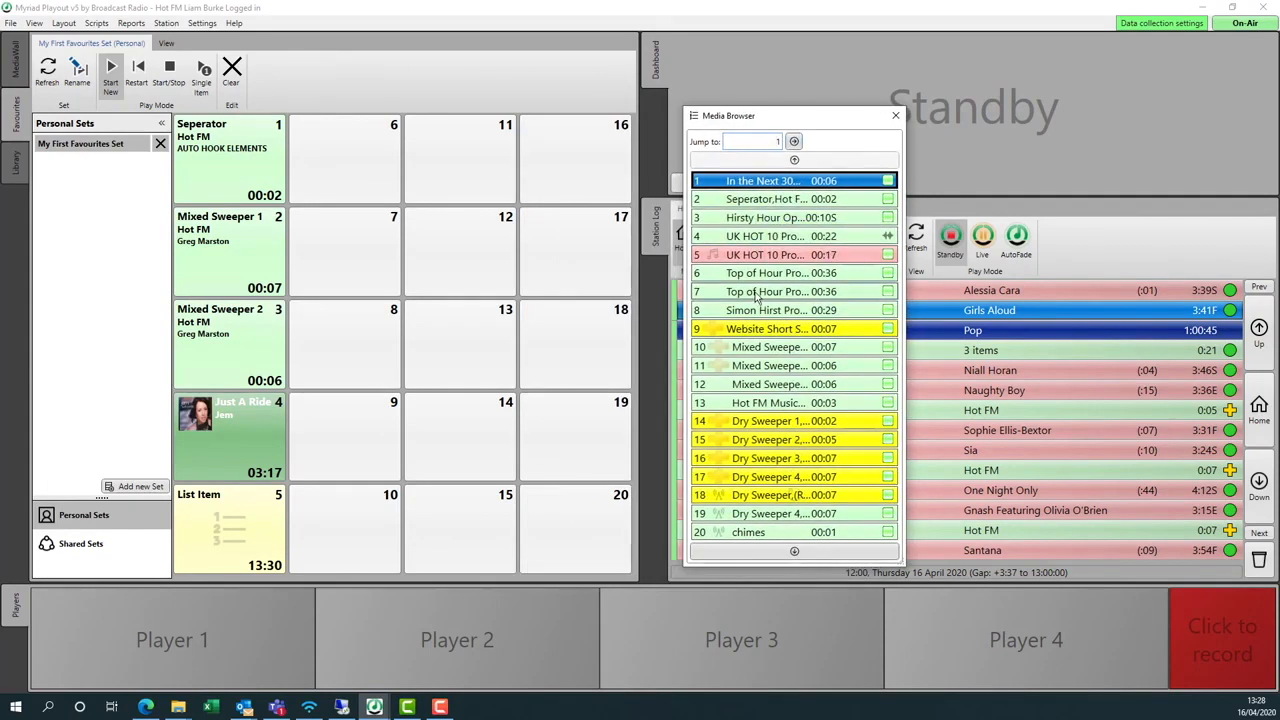
left_click_drag(746, 392, 335, 176)
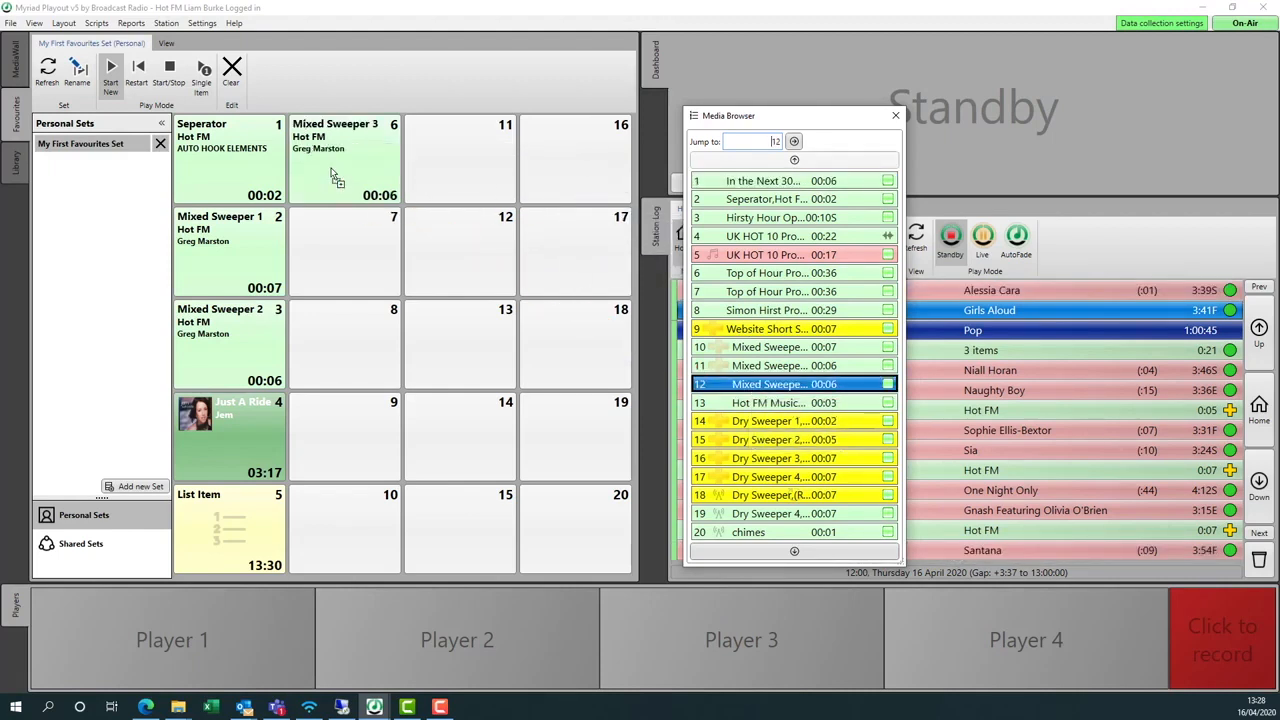
left_click(896, 117)
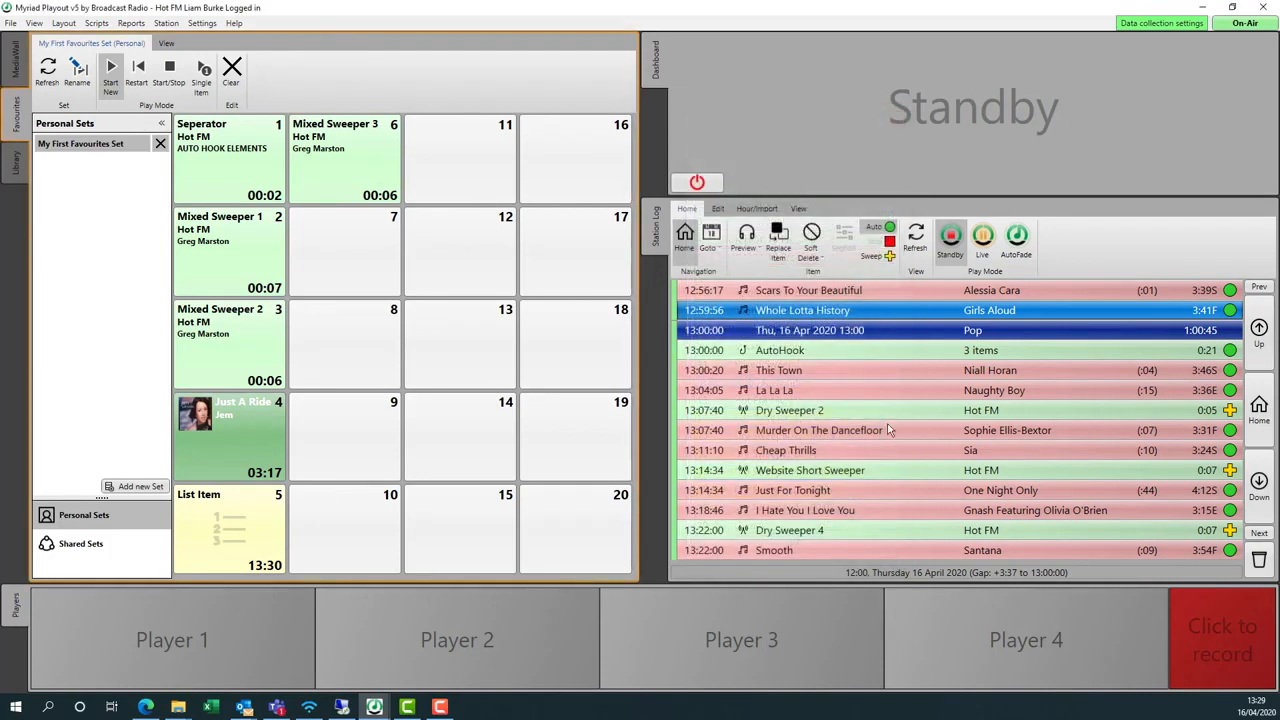
- Add Murder On The Dancefloor from the station log to favourites slot 7 and the MediaWall's Backstreet Boys & Kylie song to slot 8
left_click(835, 432)
left_click_drag(835, 435, 328, 257)
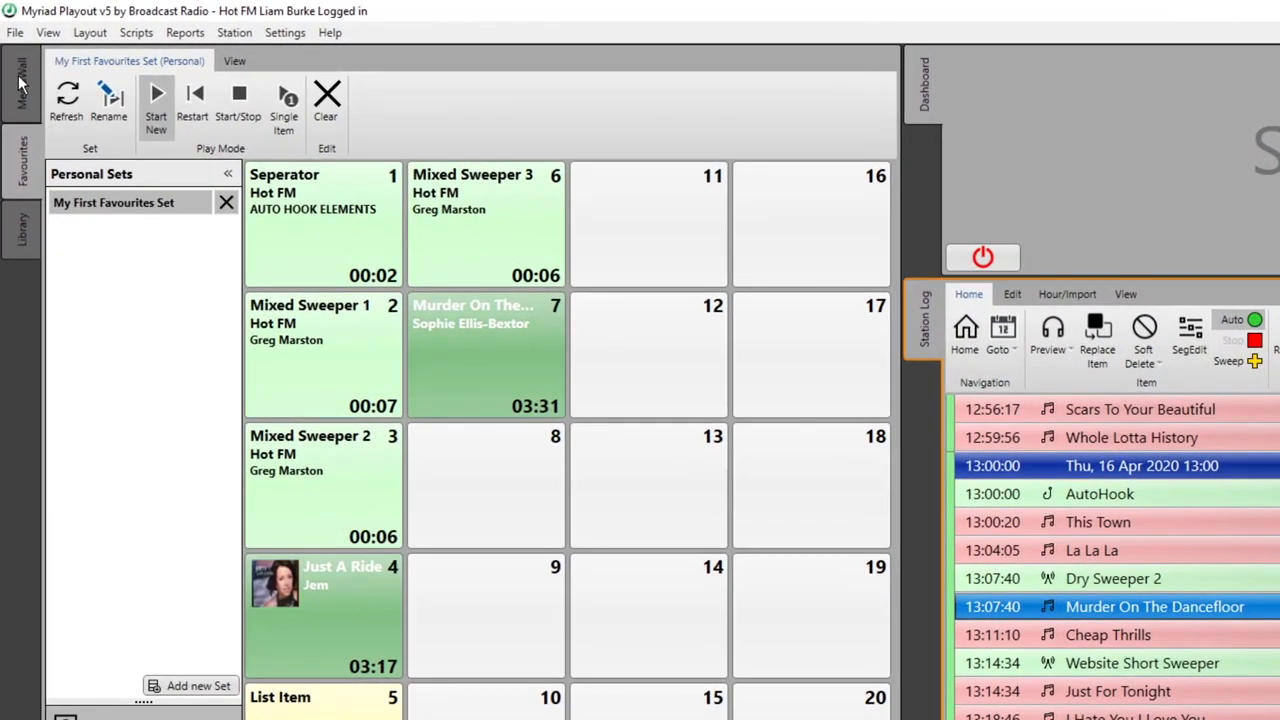
left_click(20, 85)
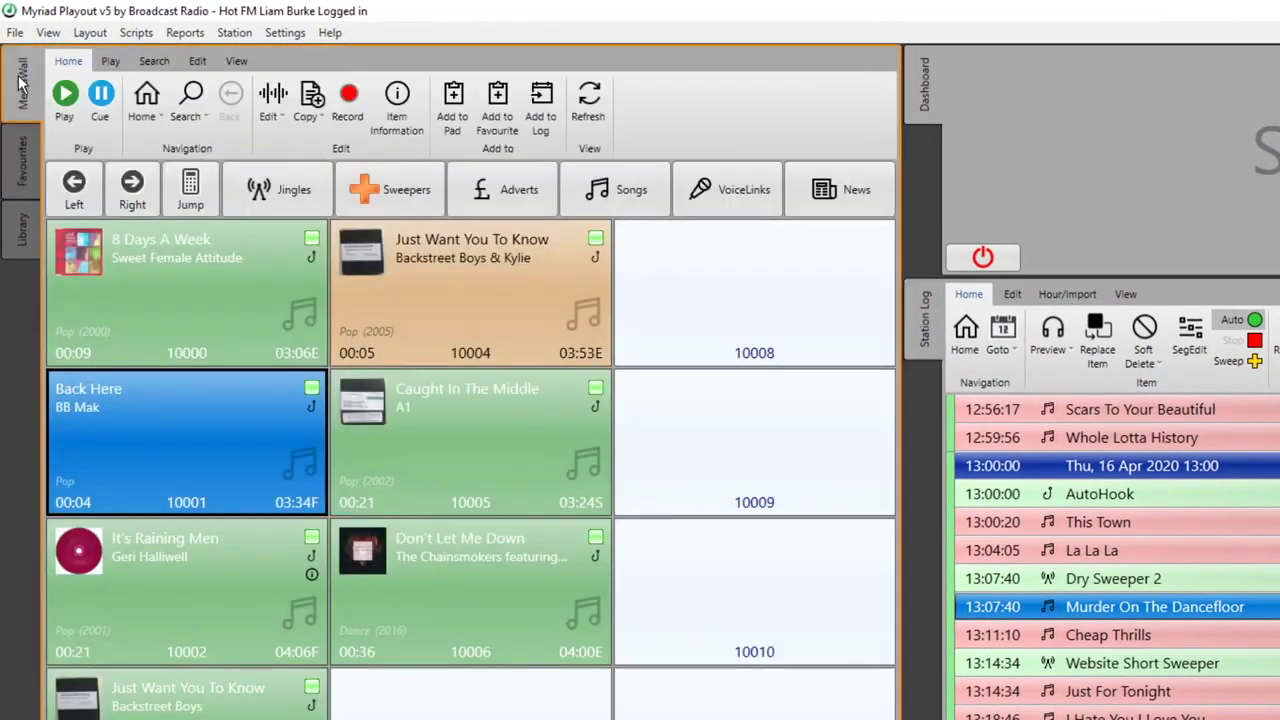
left_click_drag(490, 293, 442, 517)
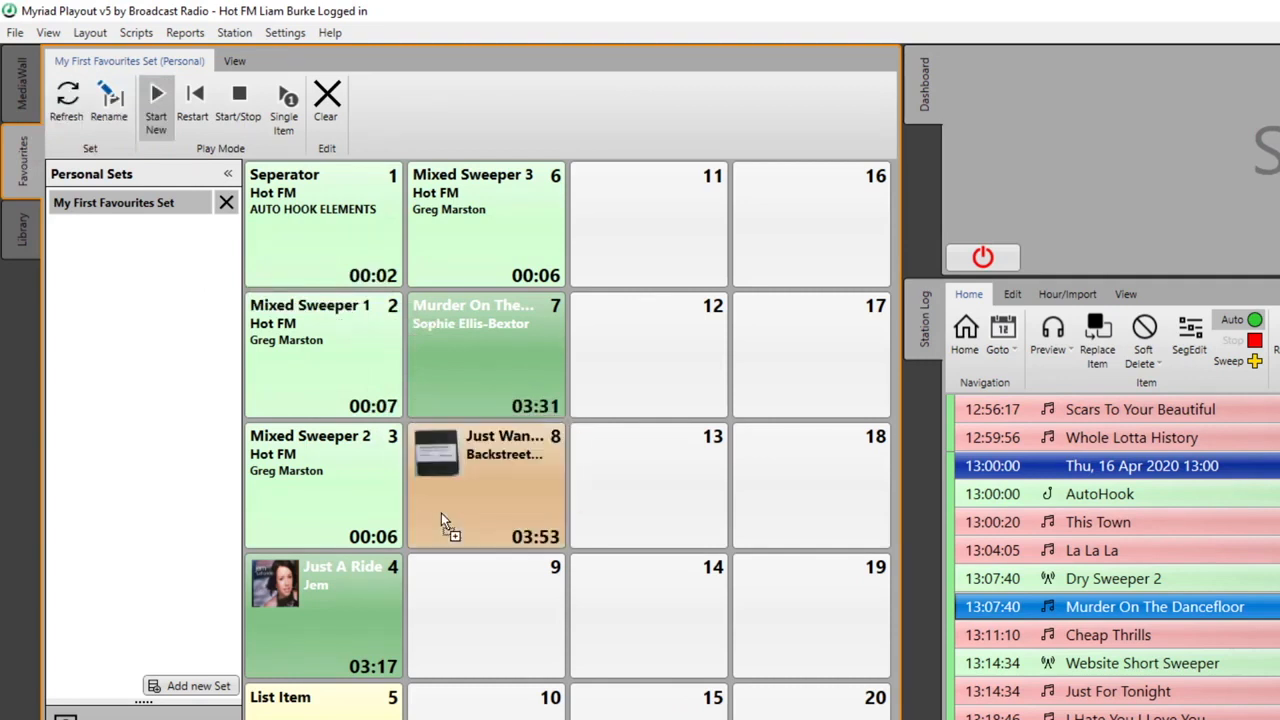
- Add Caught In The Middle by A1 from the MediaWall to slot 9 of the favourites set
left_click(23, 78)
left_click(474, 421)
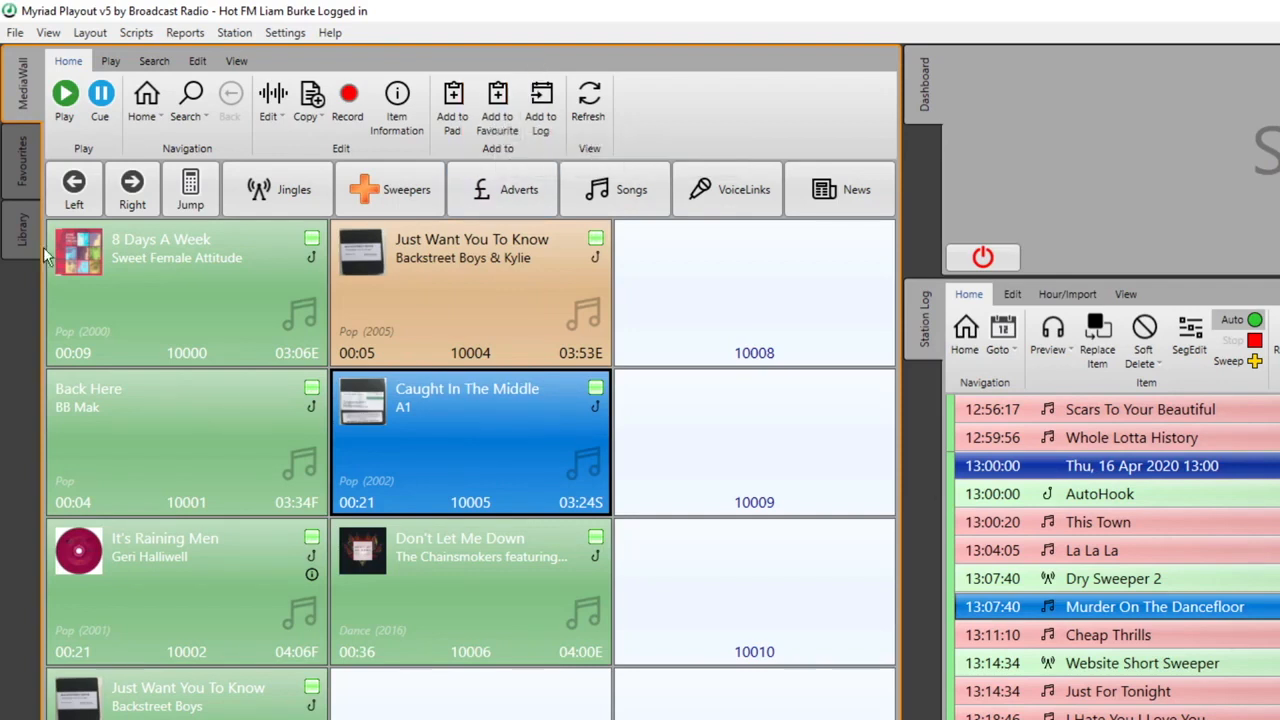
left_click(24, 185)
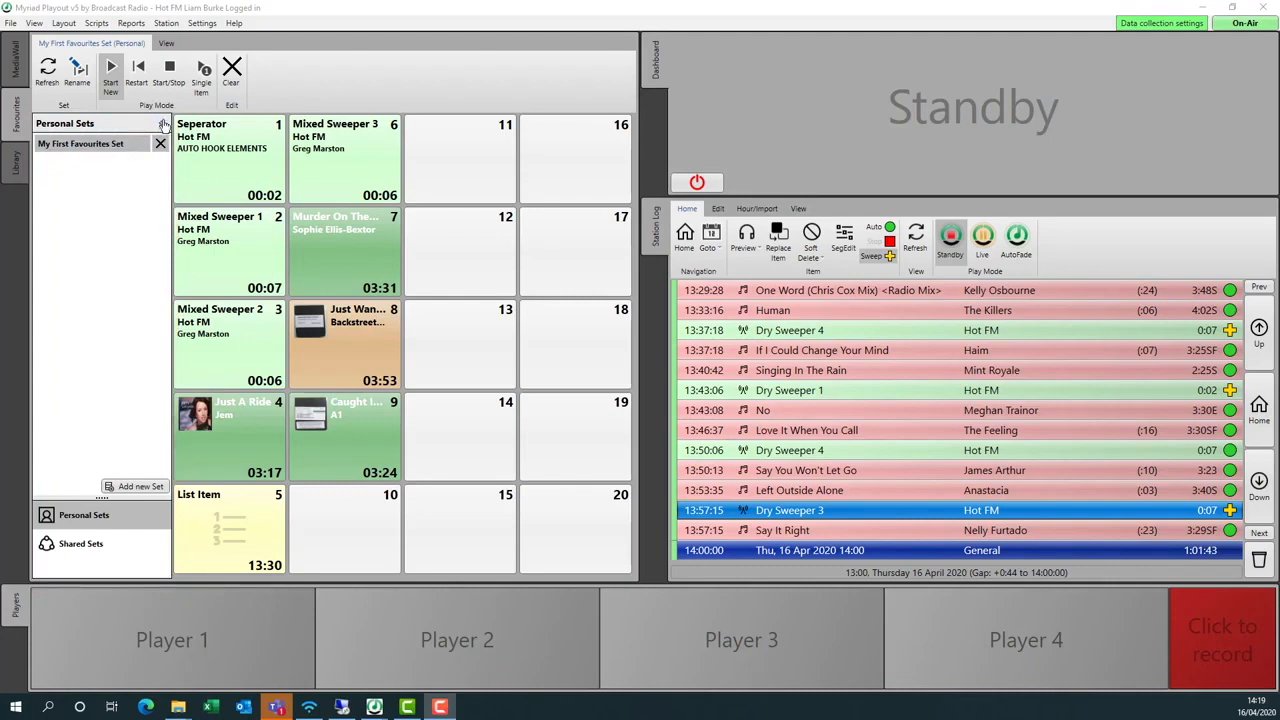
- Collapse the Personal Sets list and expand it again
left_click(162, 124)
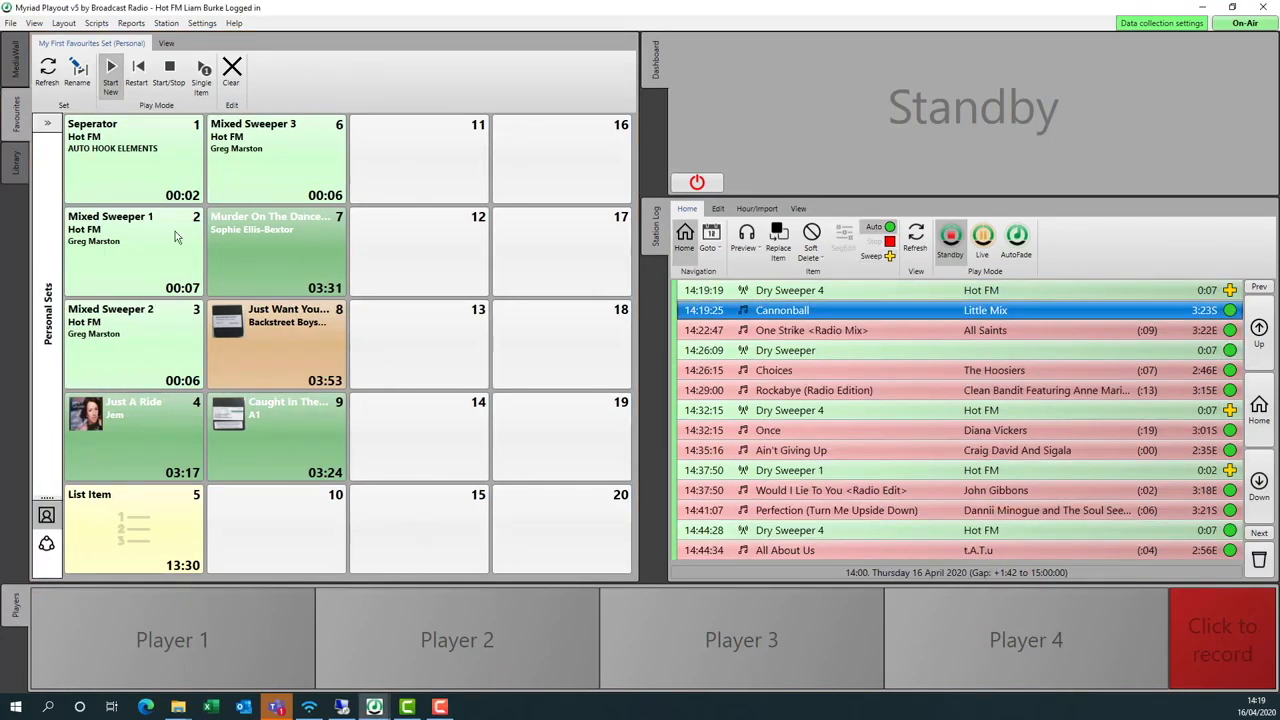
left_click(47, 123)
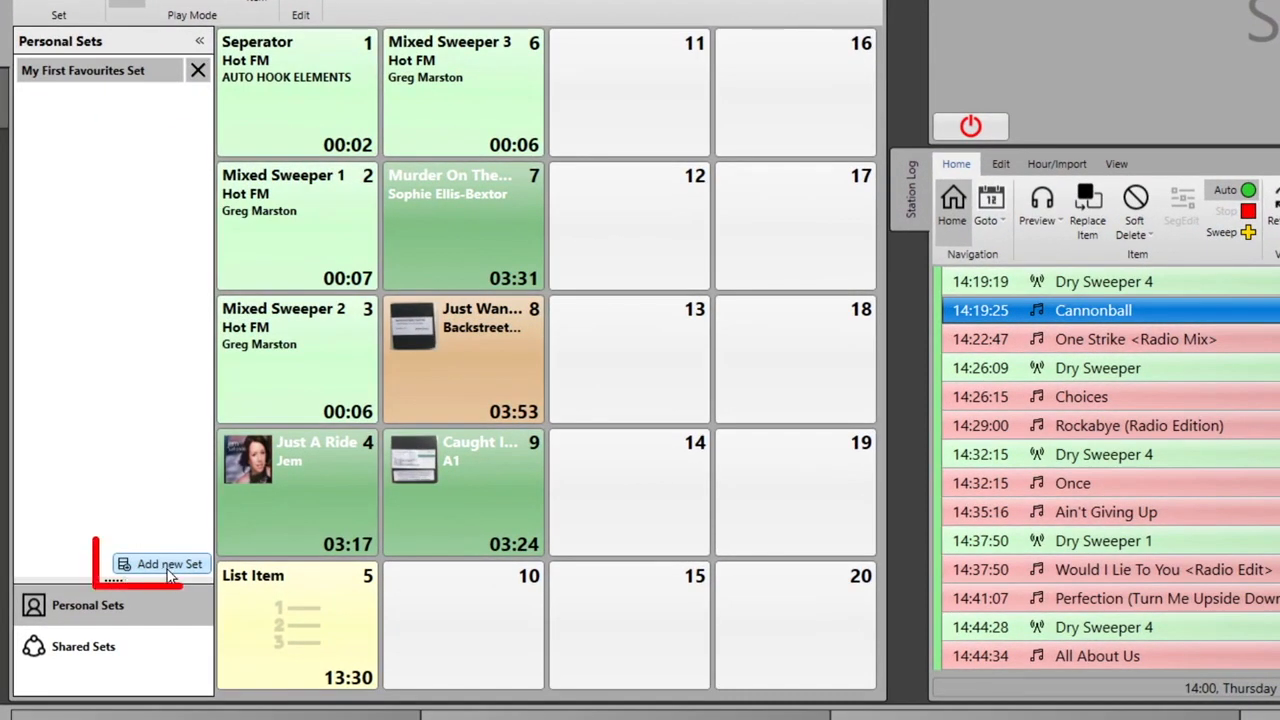
- Add a new personal favourites set and rename it "Liams Stuff"
left_click(169, 566)
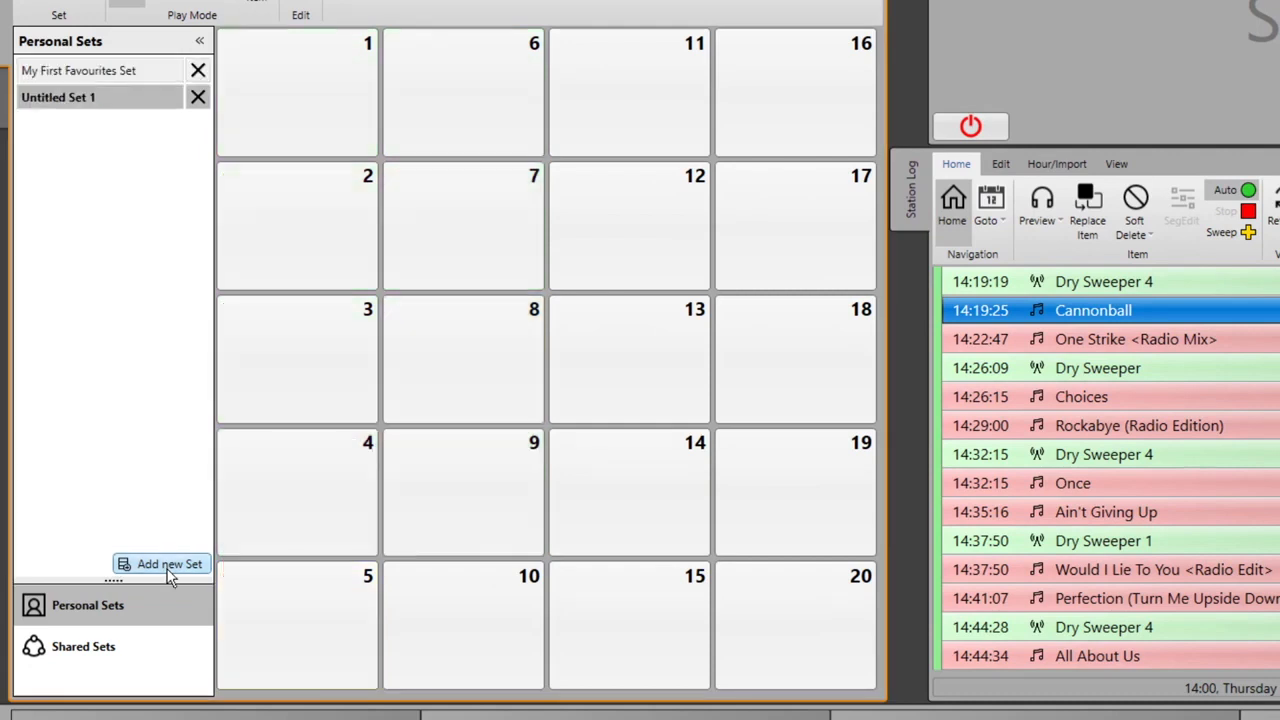
type("1")
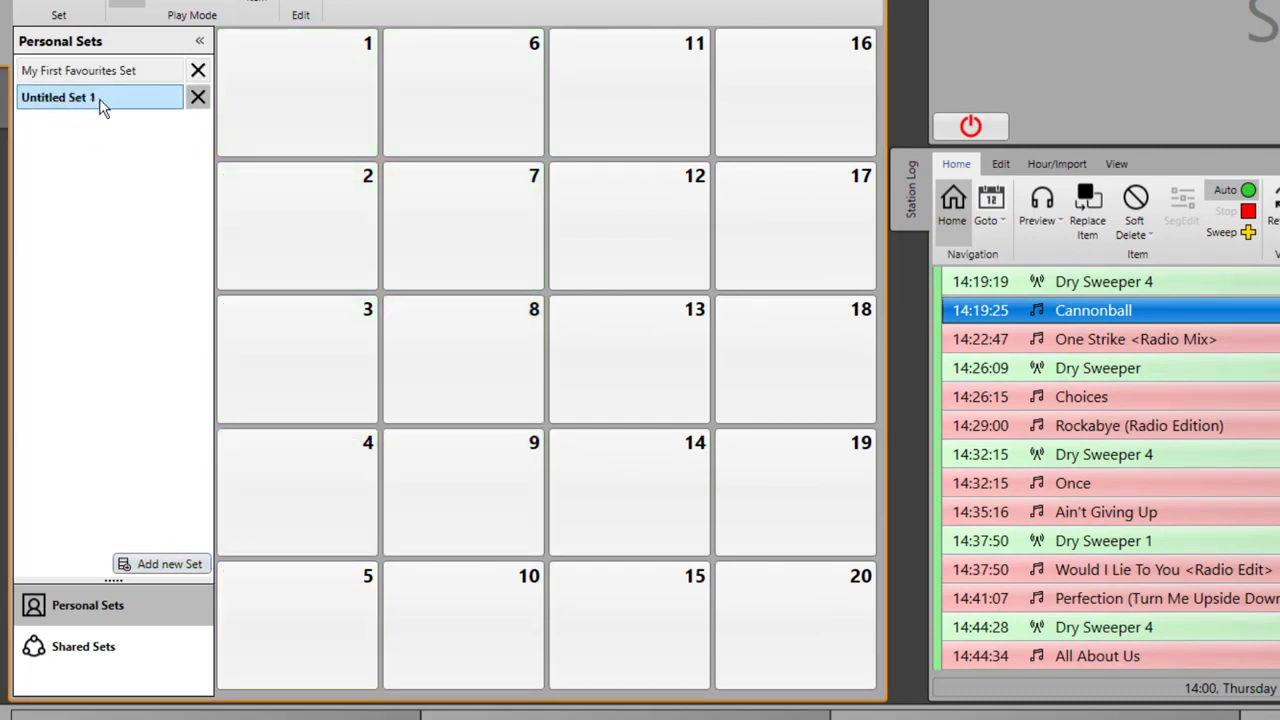
key("Return")
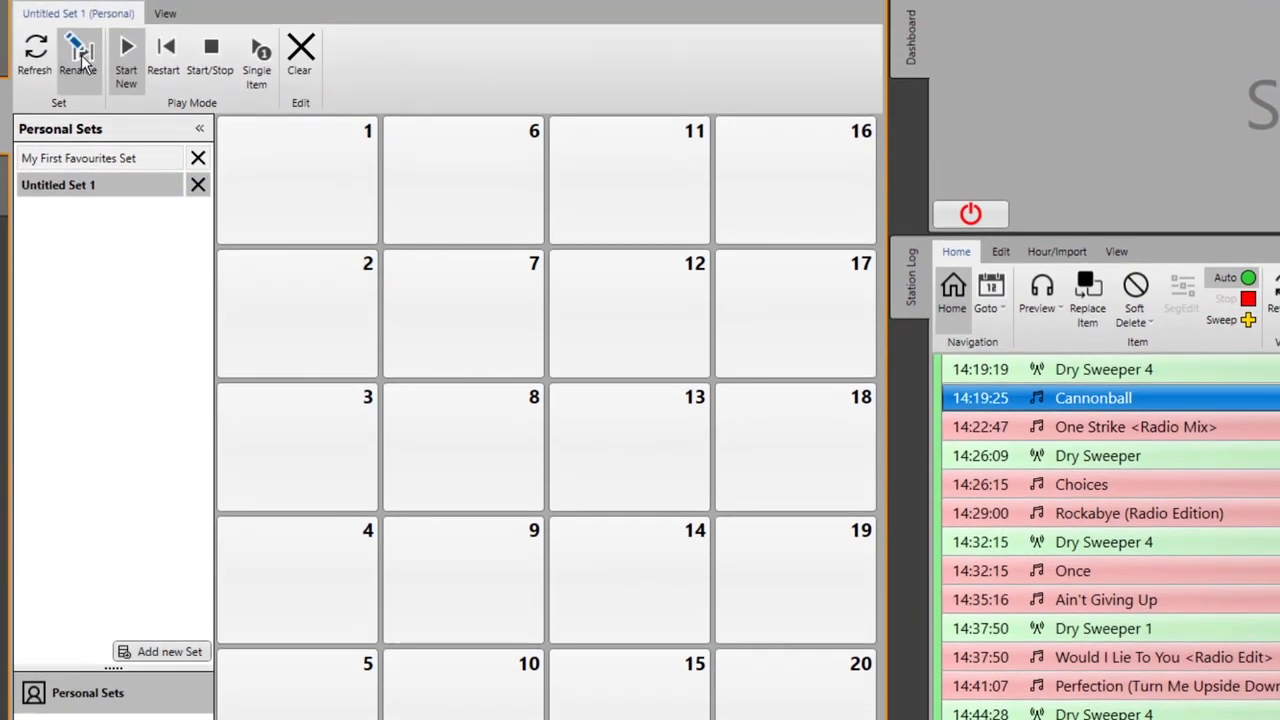
left_click(80, 62)
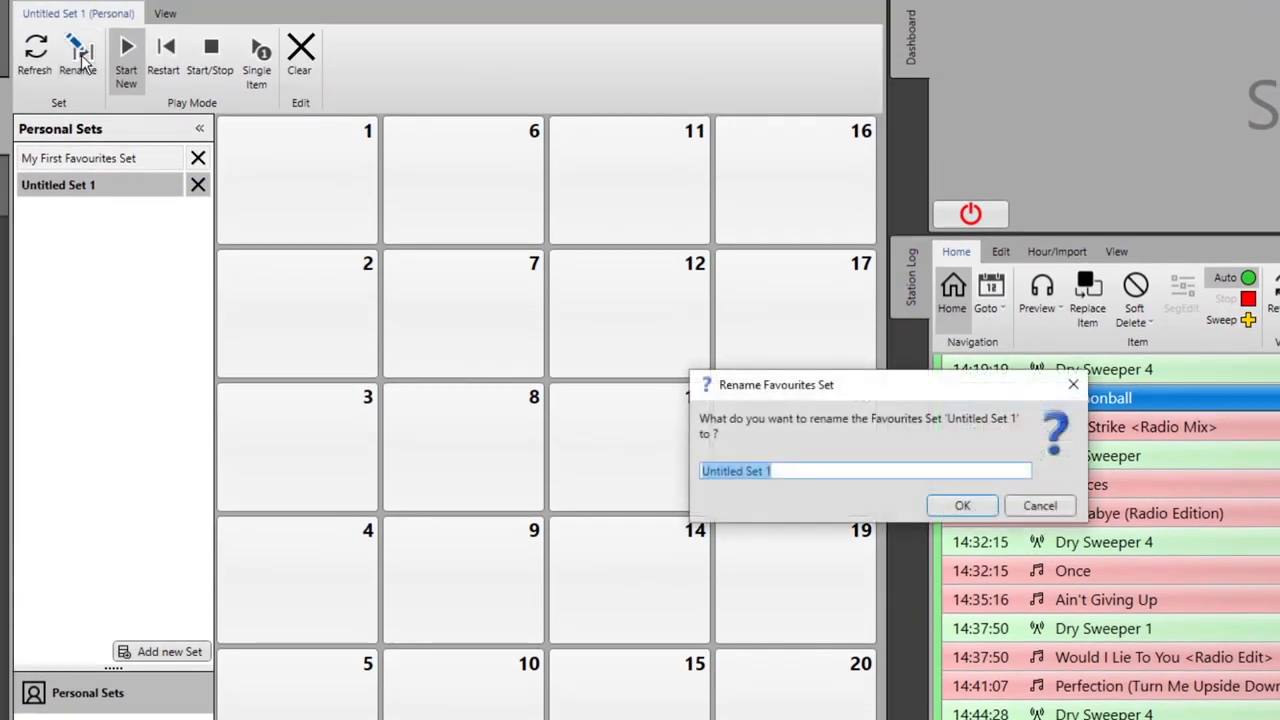
key("BackSpace")
type("Liams Stuff")
key("Return")
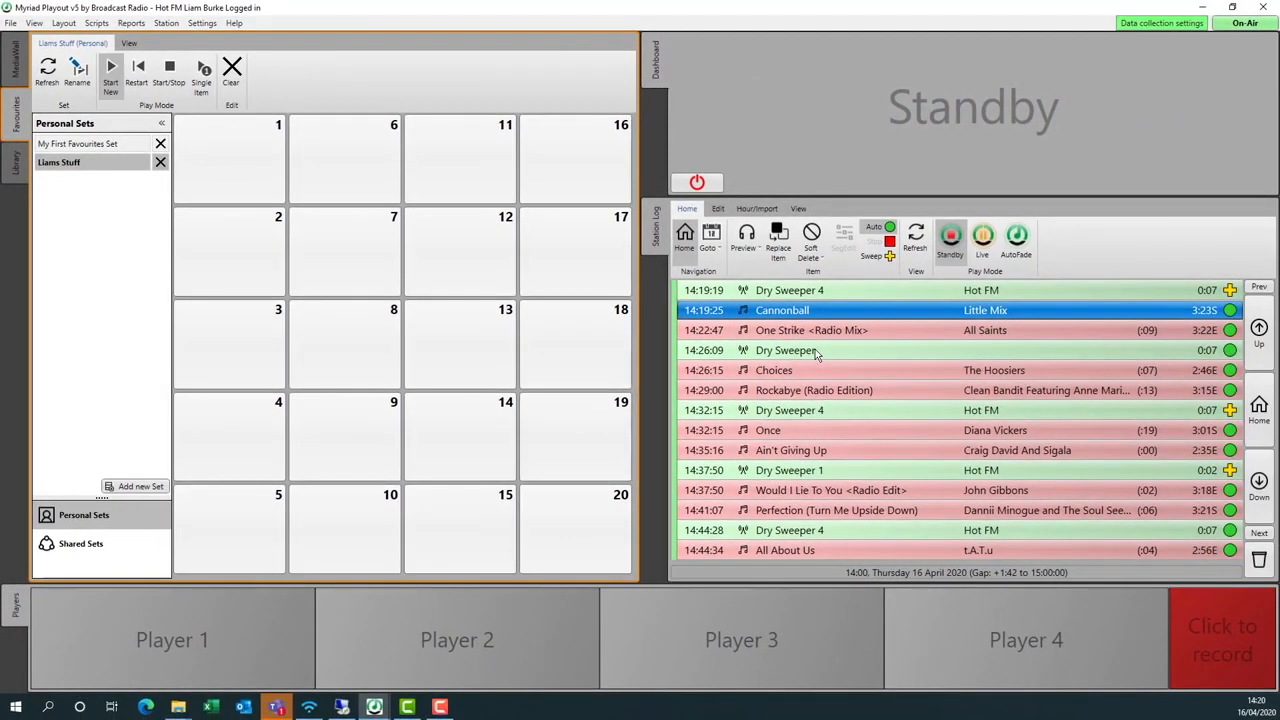
- Fill slots 1 and 2 with Dry Sweeper and Dry Sweeper 1 from the station log, and slot 3 with Caught In The Middle from the MediaWall
left_click_drag(1020, 428, 242, 171)
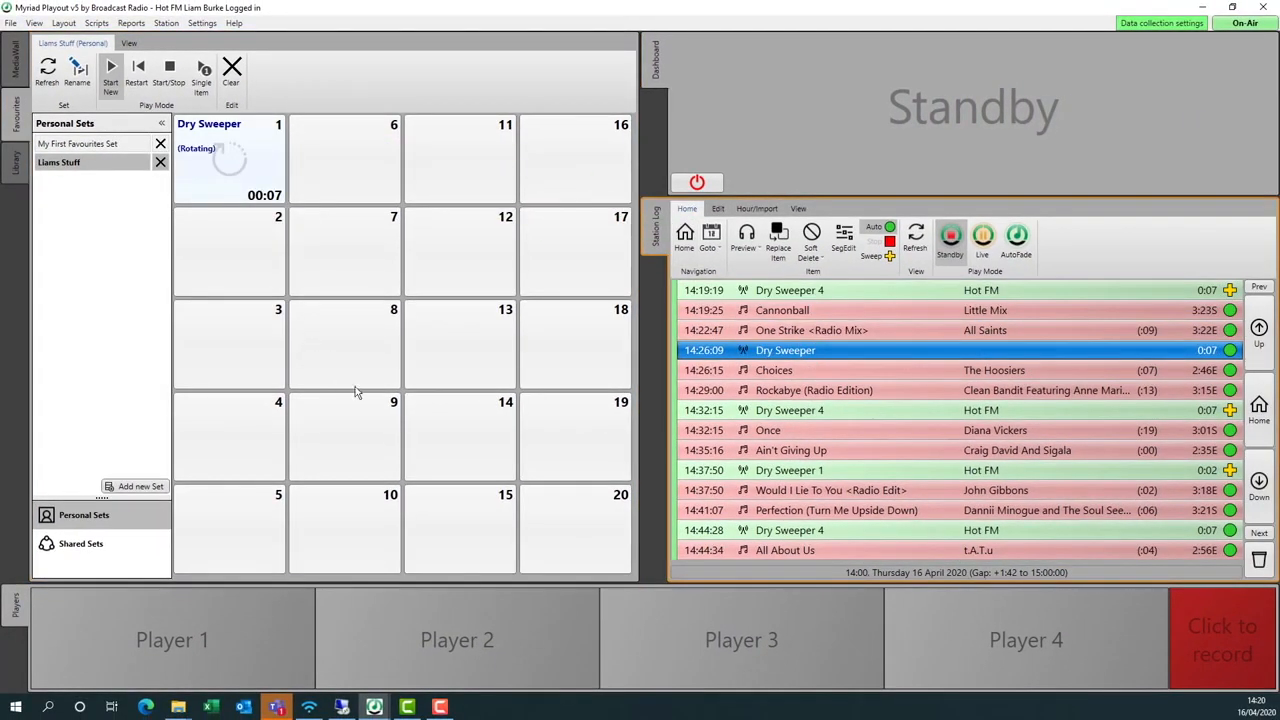
left_click_drag(787, 478, 222, 245)
left_click(15, 64)
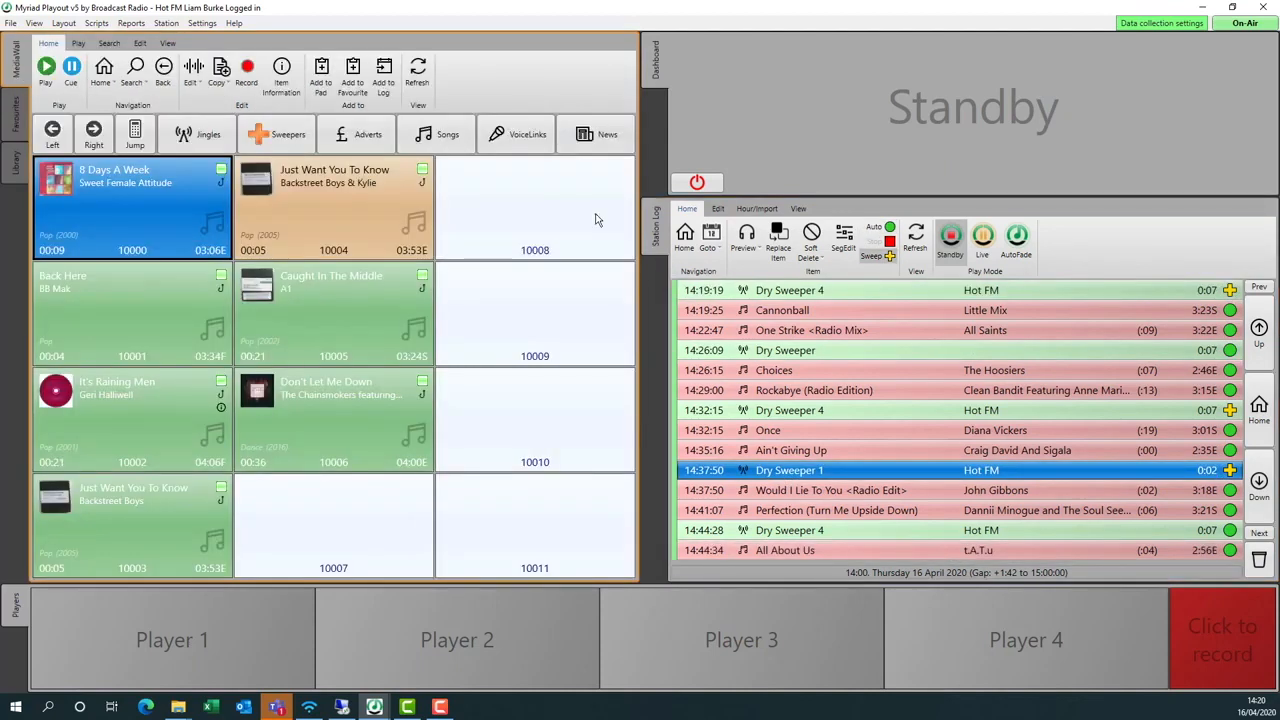
left_click_drag(298, 322, 226, 342)
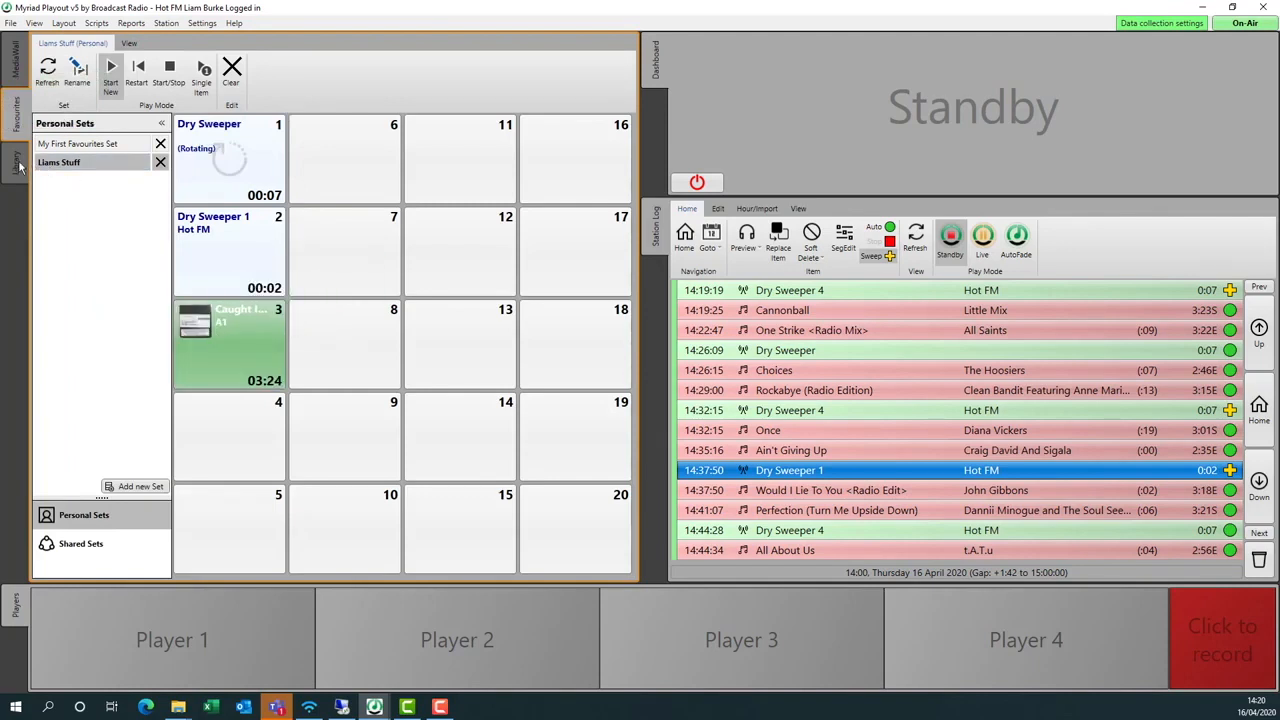
- Add Back Here by BB Mak from the library's Pop category to slot 4 of the new set
left_click(18, 165)
left_click(86, 230)
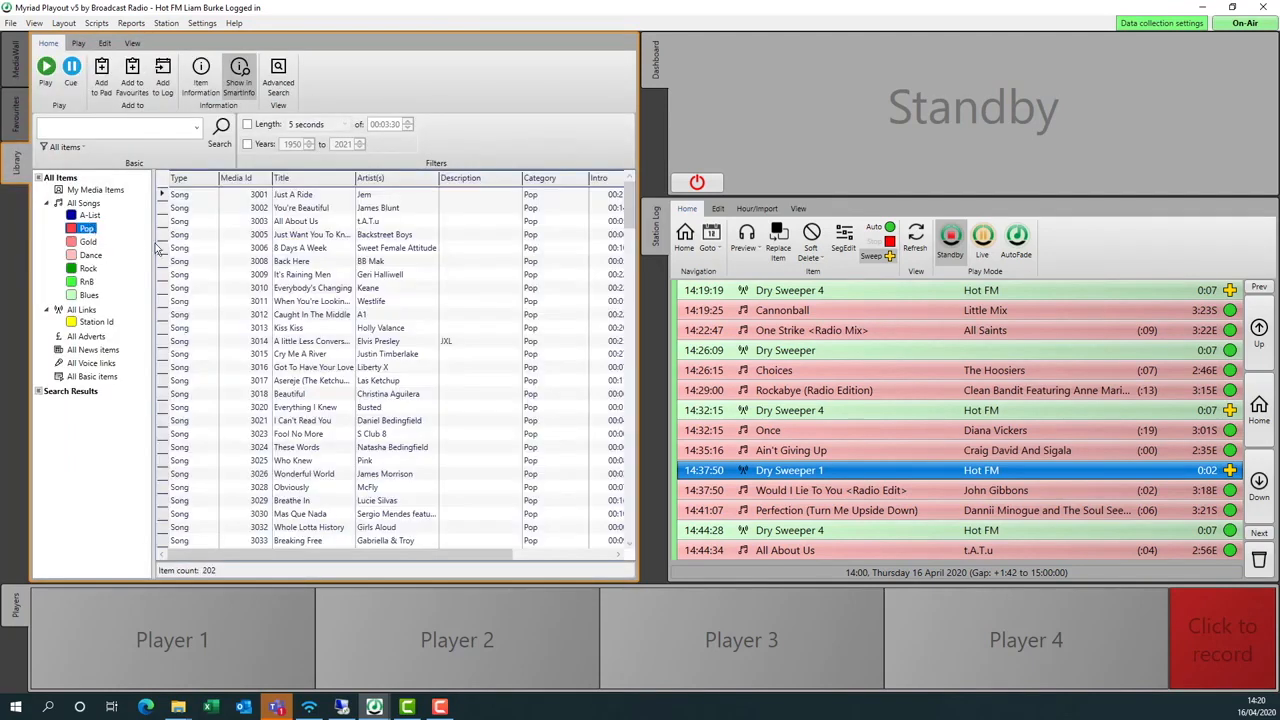
left_click(289, 261)
left_click_drag(289, 265, 227, 421)
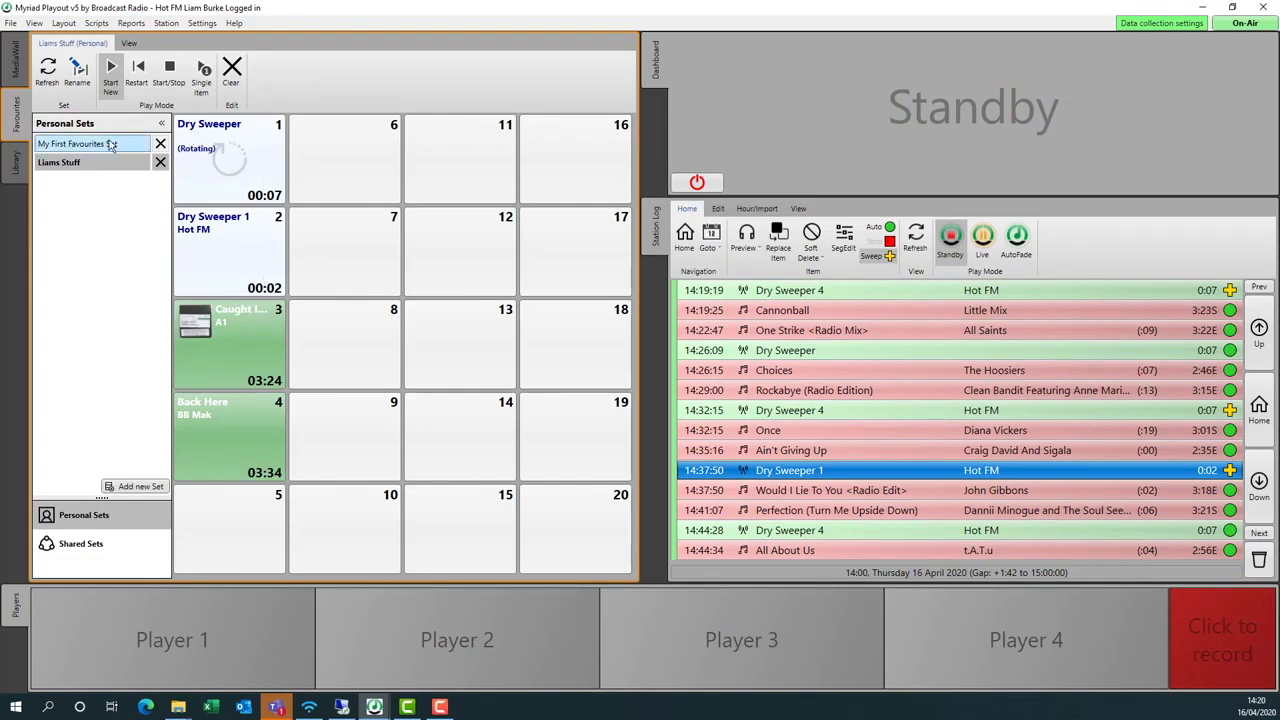
- Play the slot 1 item of My First Favourites Set, and the slot 1 item of the Liams Stuff set
left_click(109, 146)
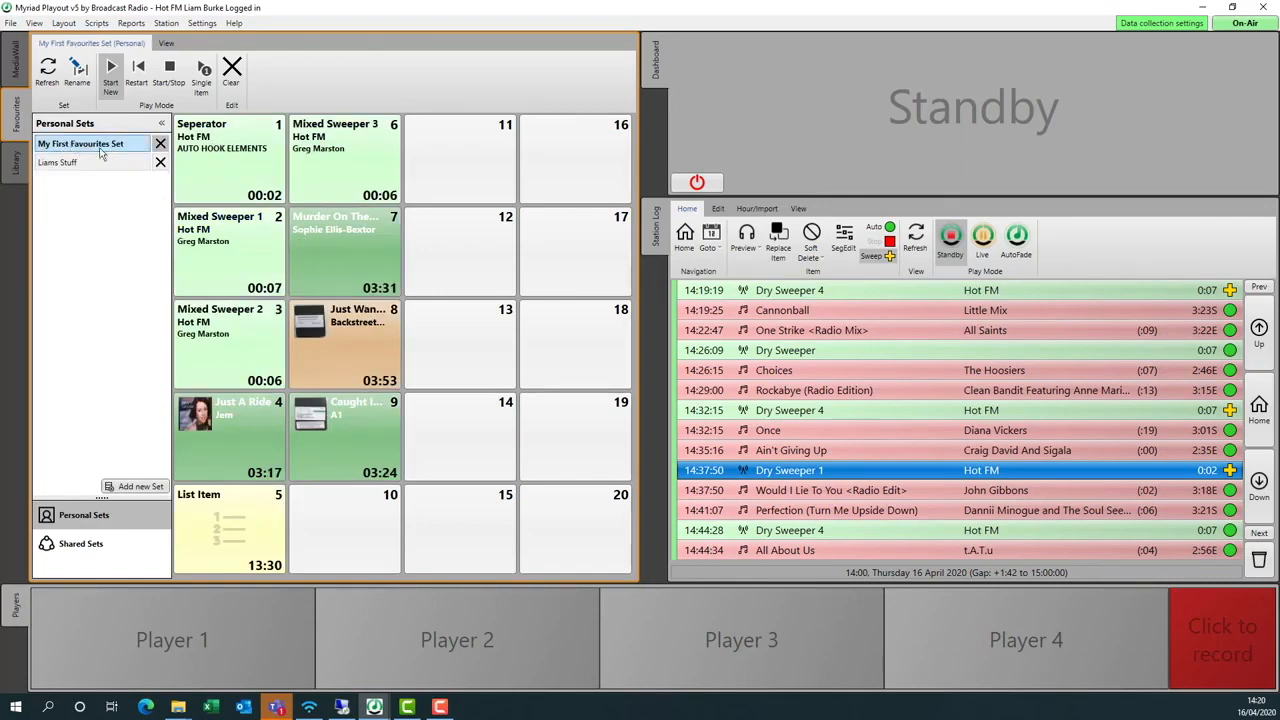
left_click(215, 149)
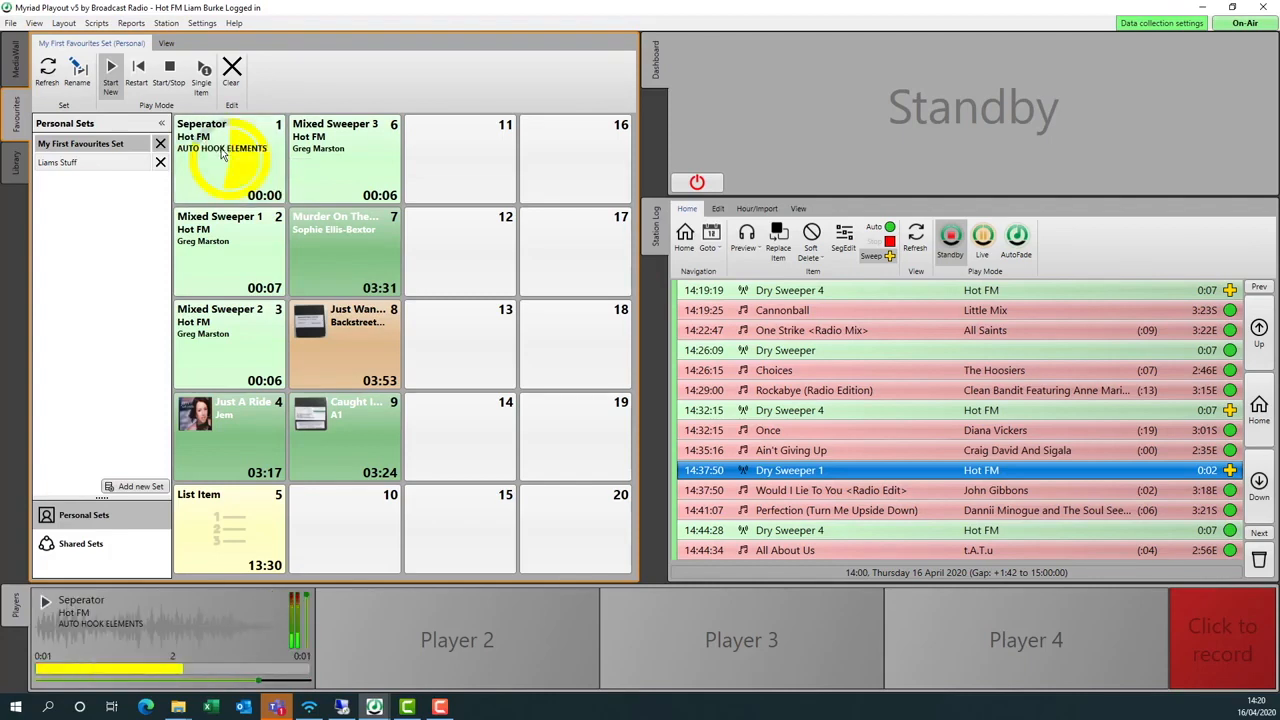
left_click(101, 162)
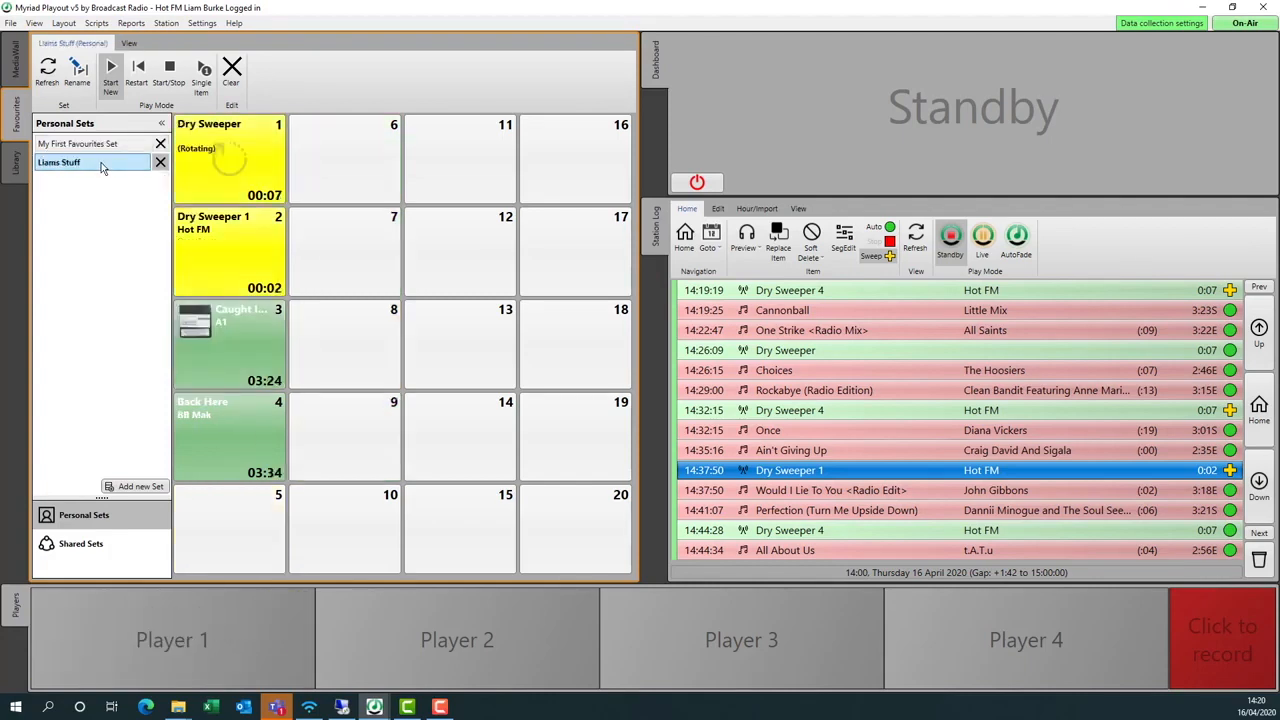
left_click(222, 148)
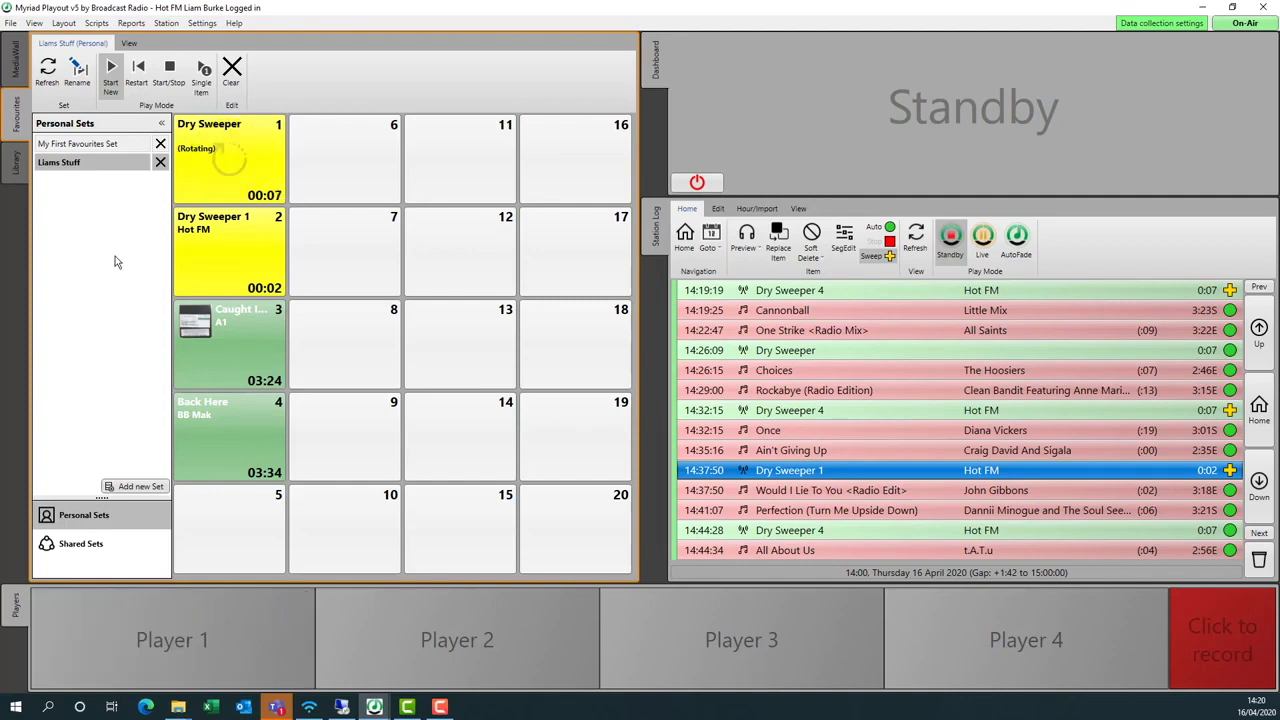
- Switch back and forth between the two personal sets, ending on My First Favourites Set
left_click(111, 144)
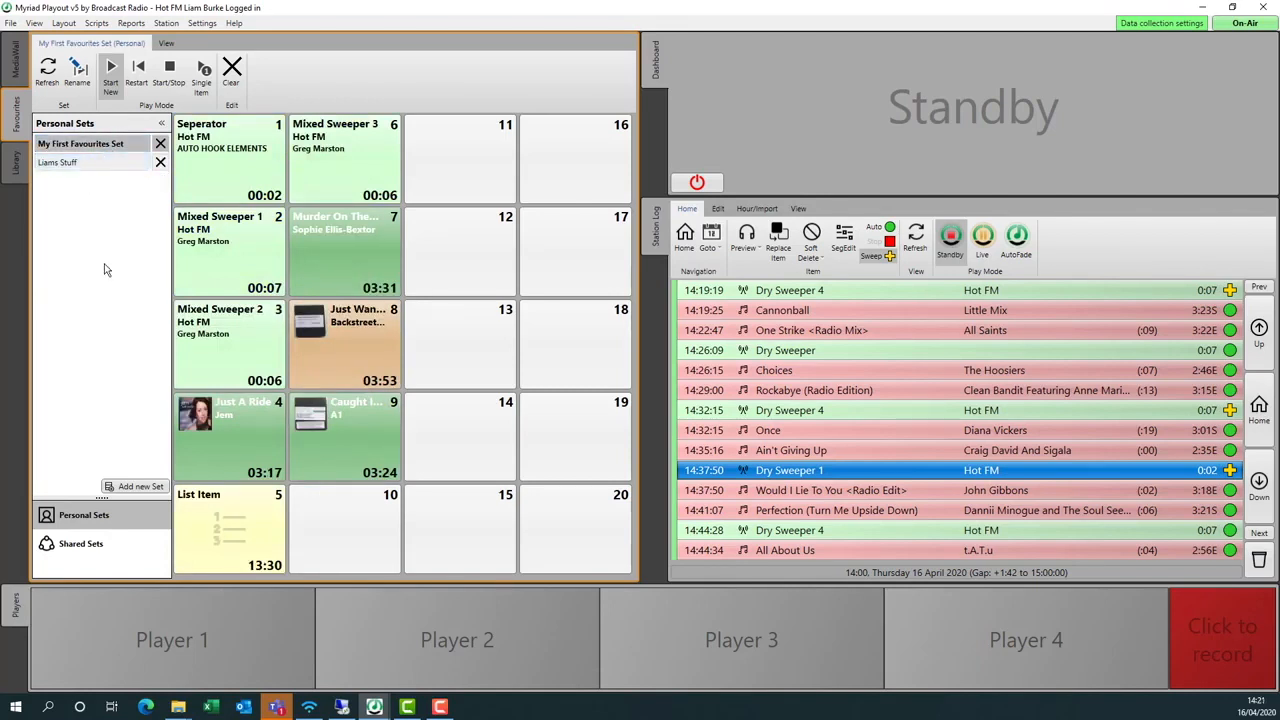
left_click(96, 164)
left_click(92, 146)
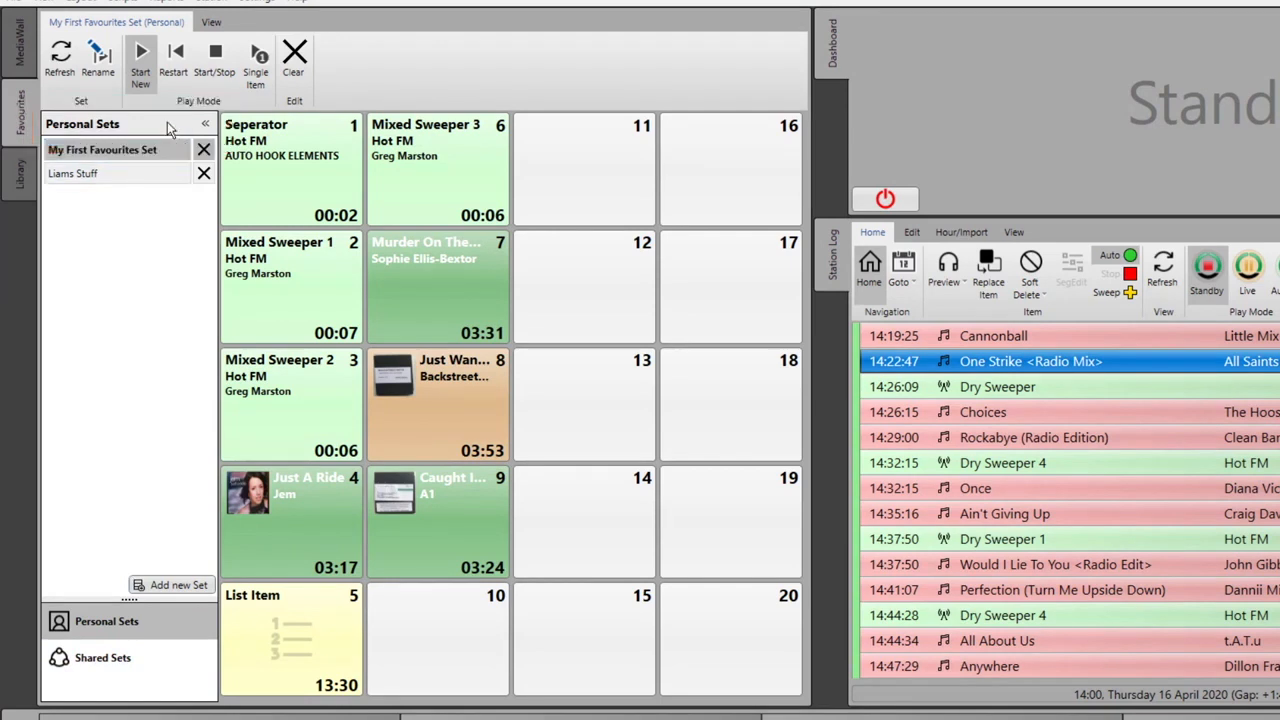
- Look through the shared sets Liams Show and Spooky Hill, and return to the list of personal sets
left_click(121, 664)
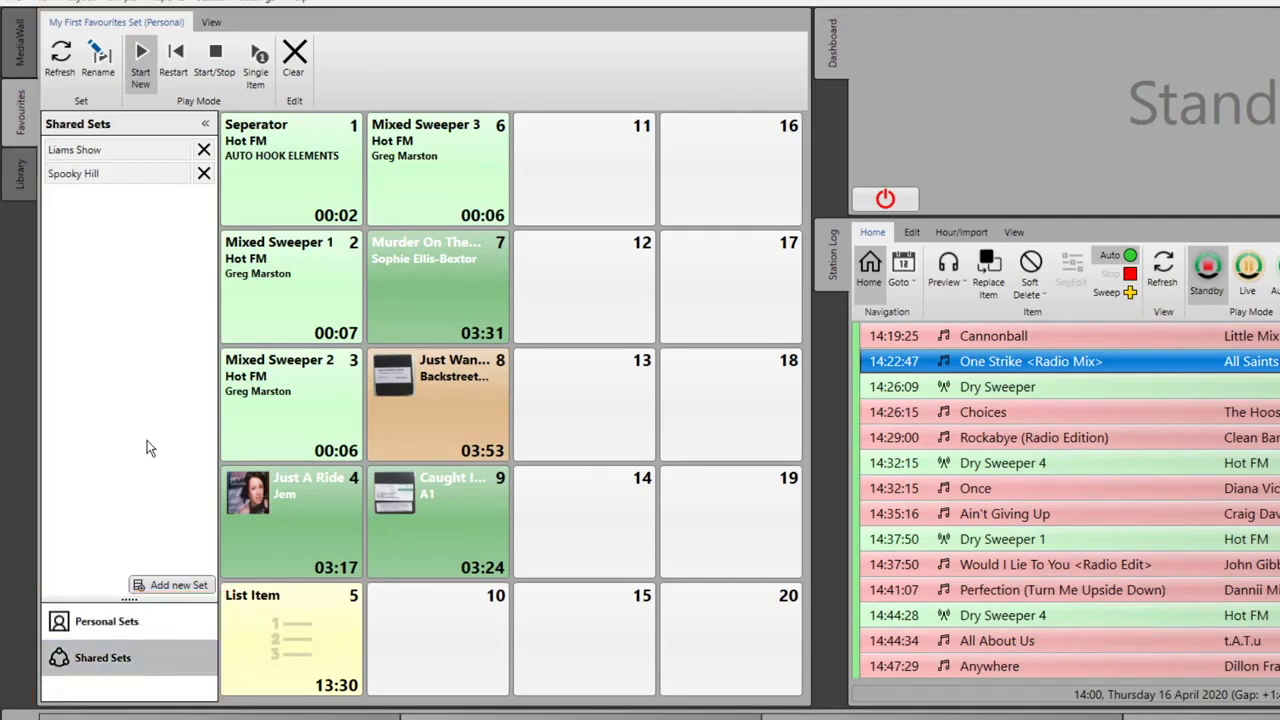
left_click(123, 152)
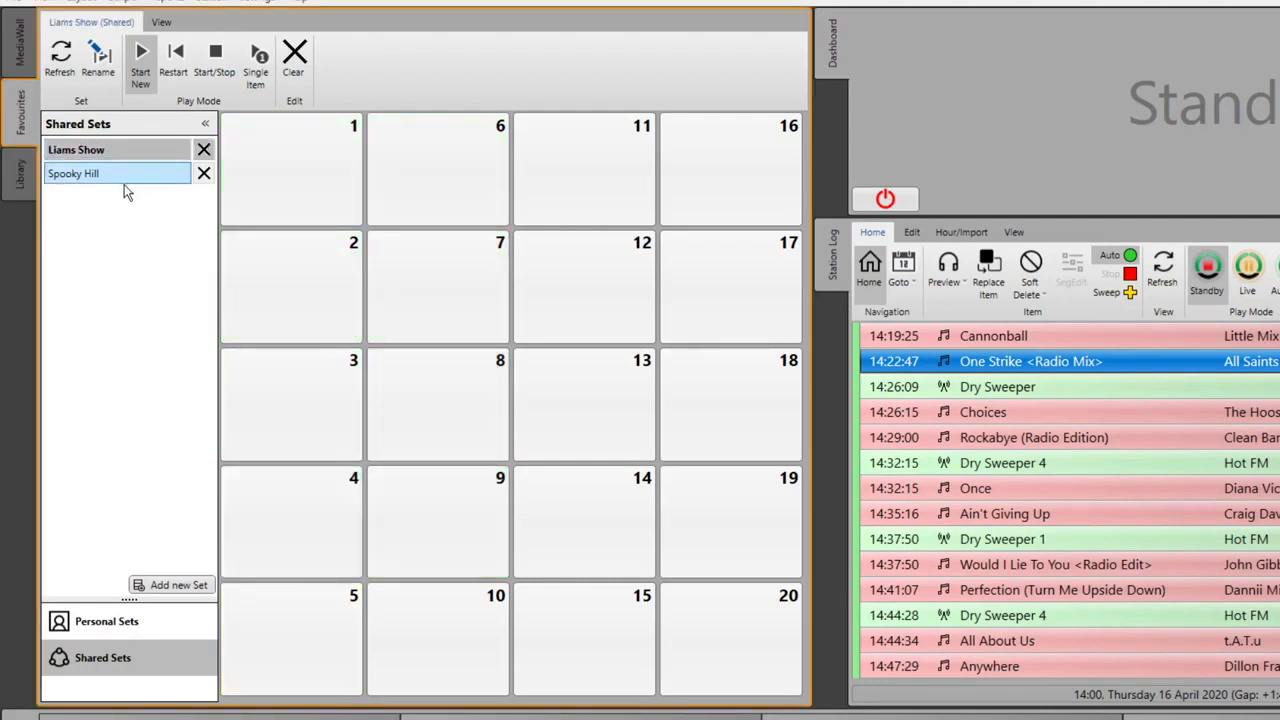
left_click(124, 180)
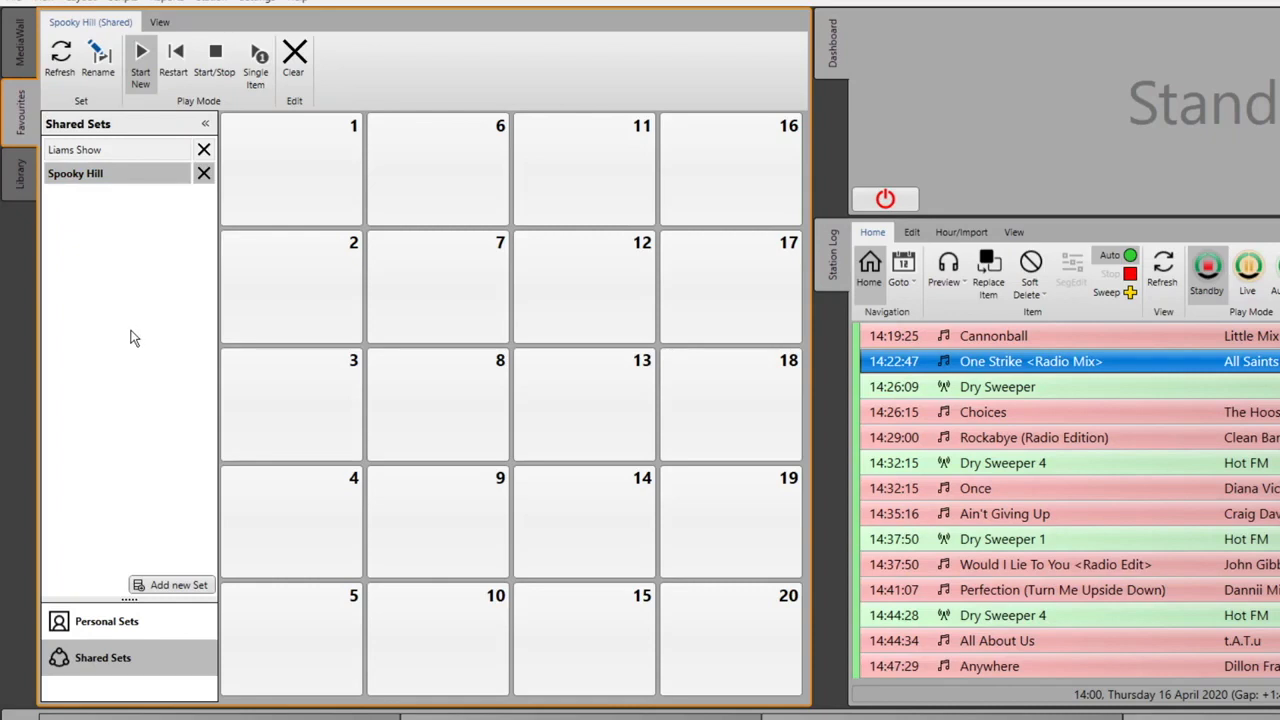
left_click(113, 151)
left_click(128, 633)
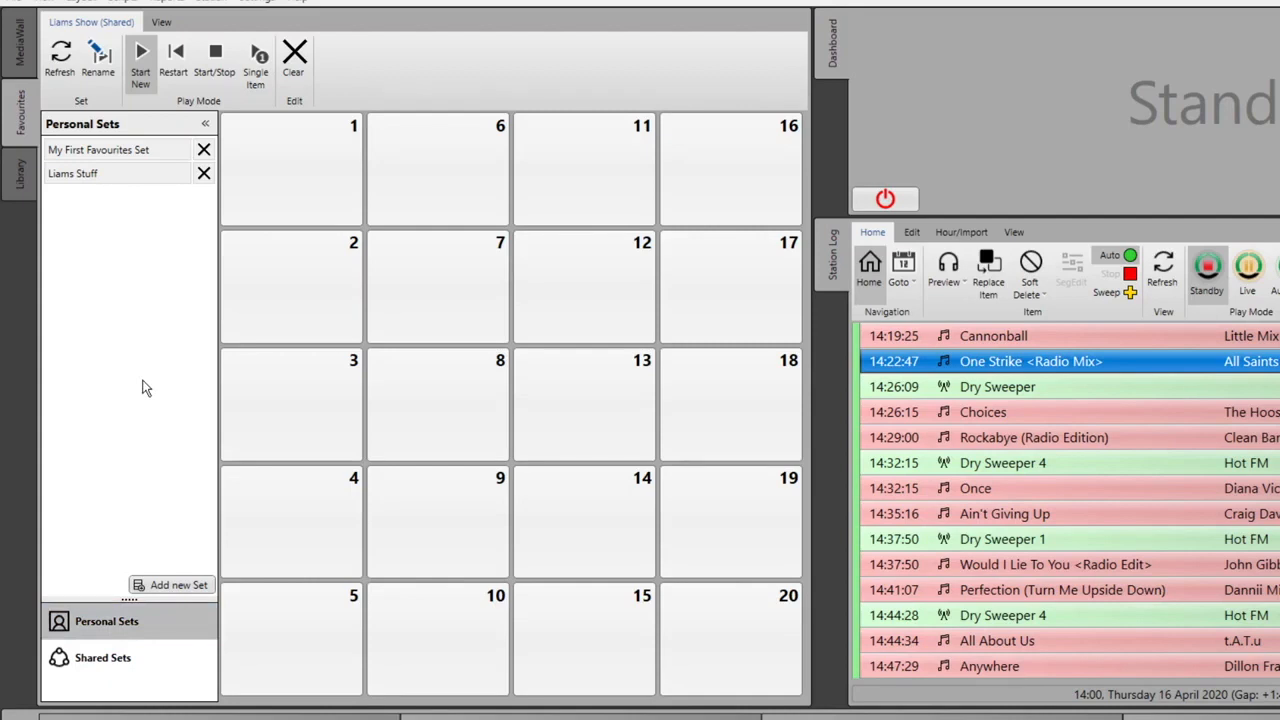
- Show the list of shared sets, return to the personal sets, and open the Liams Stuff set
left_click(117, 672)
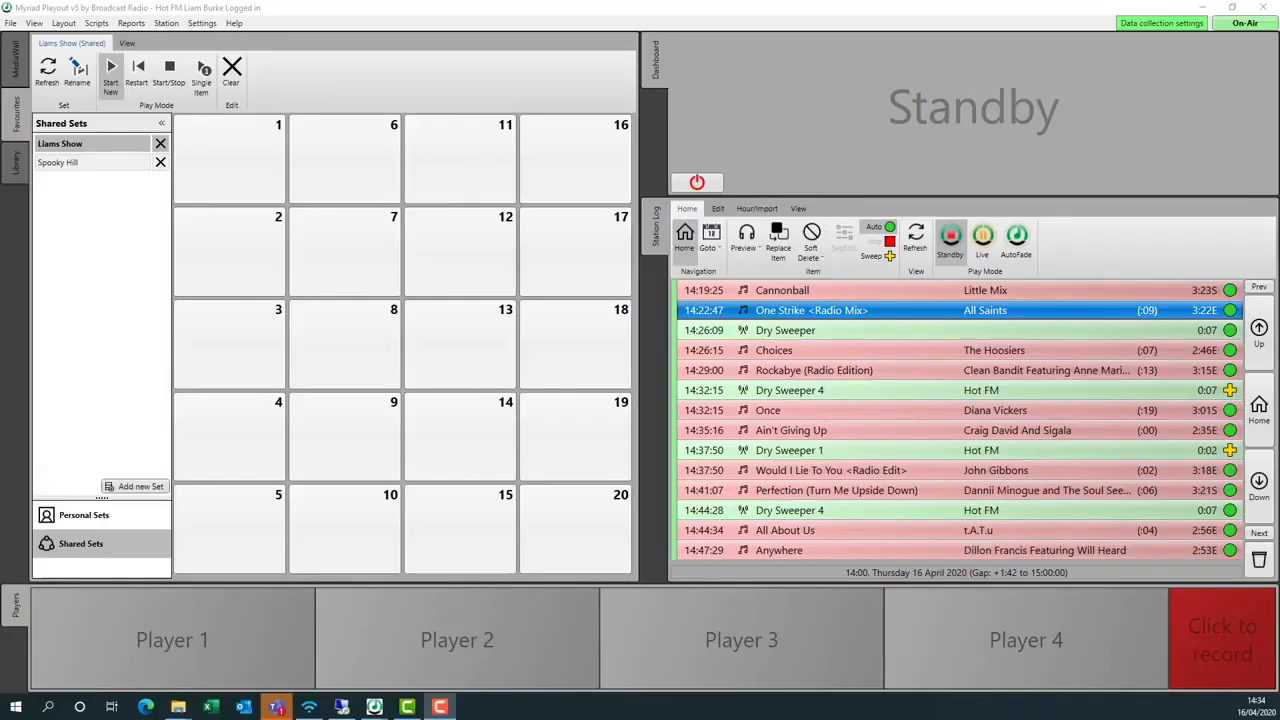
left_click(75, 515)
left_click(79, 164)
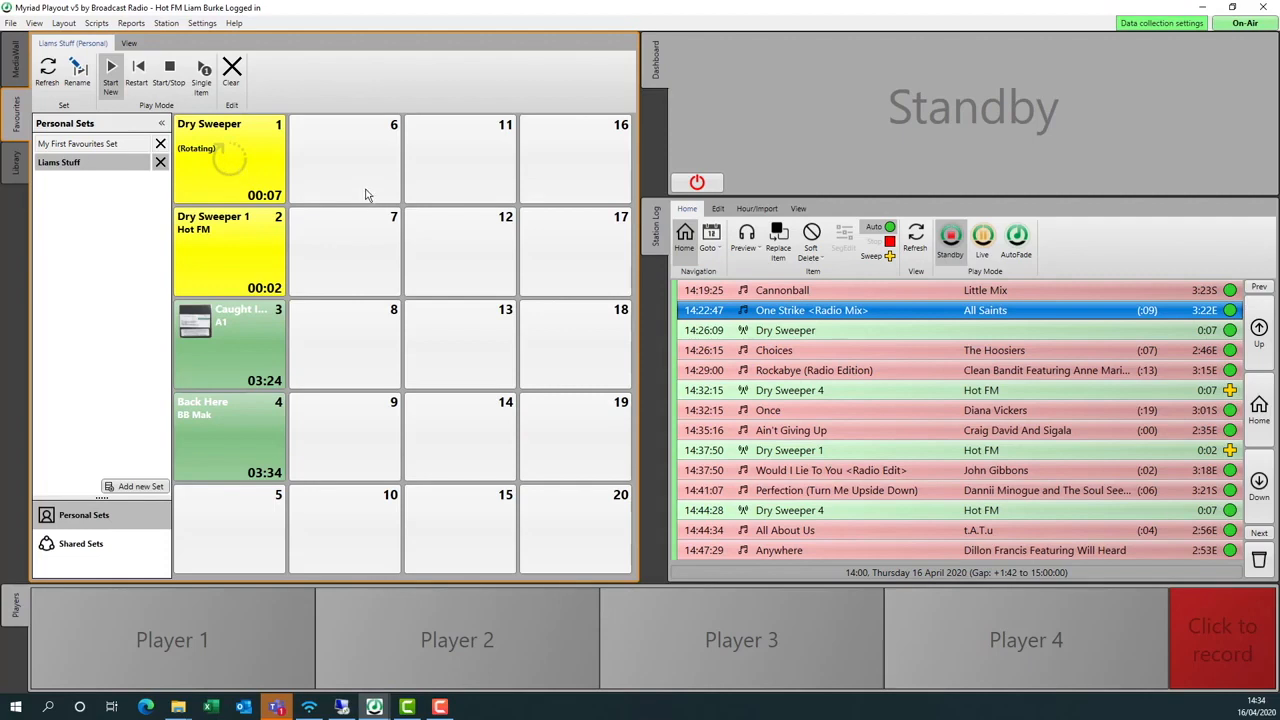
- Play the rotating Dry Sweeper item in slot 1 several times in Start New mode
left_click(224, 148)
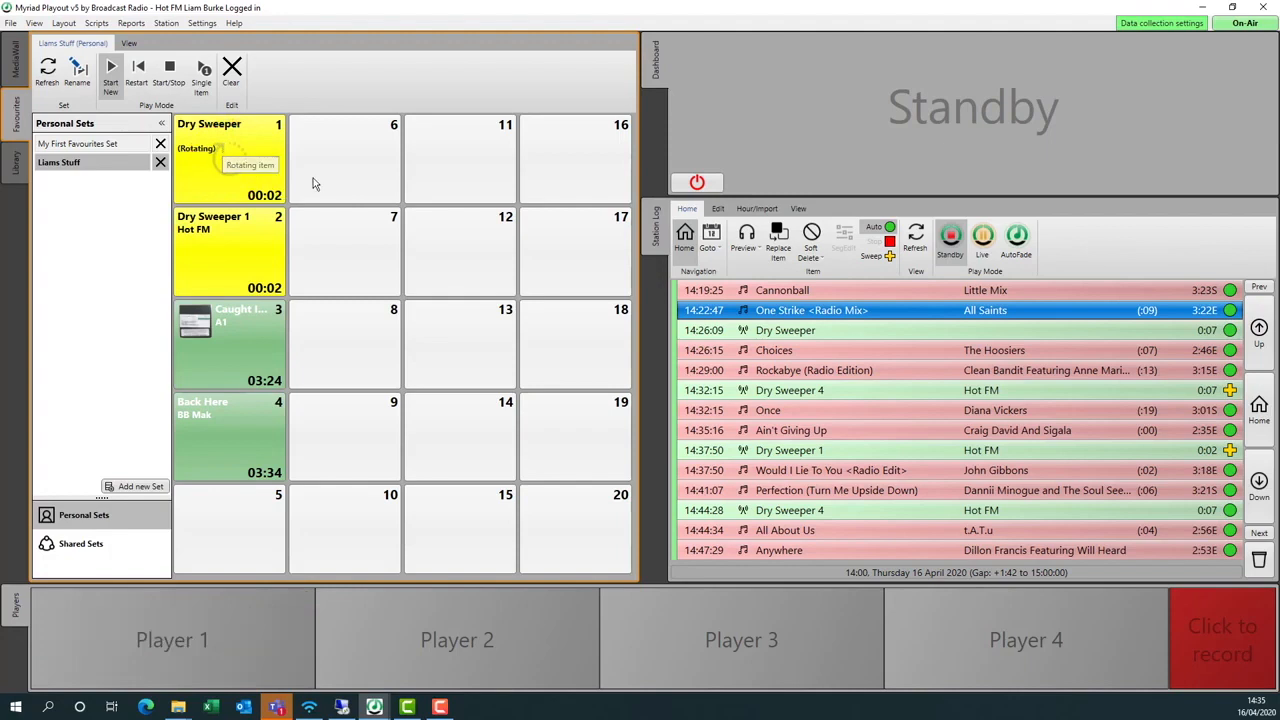
left_click(228, 150)
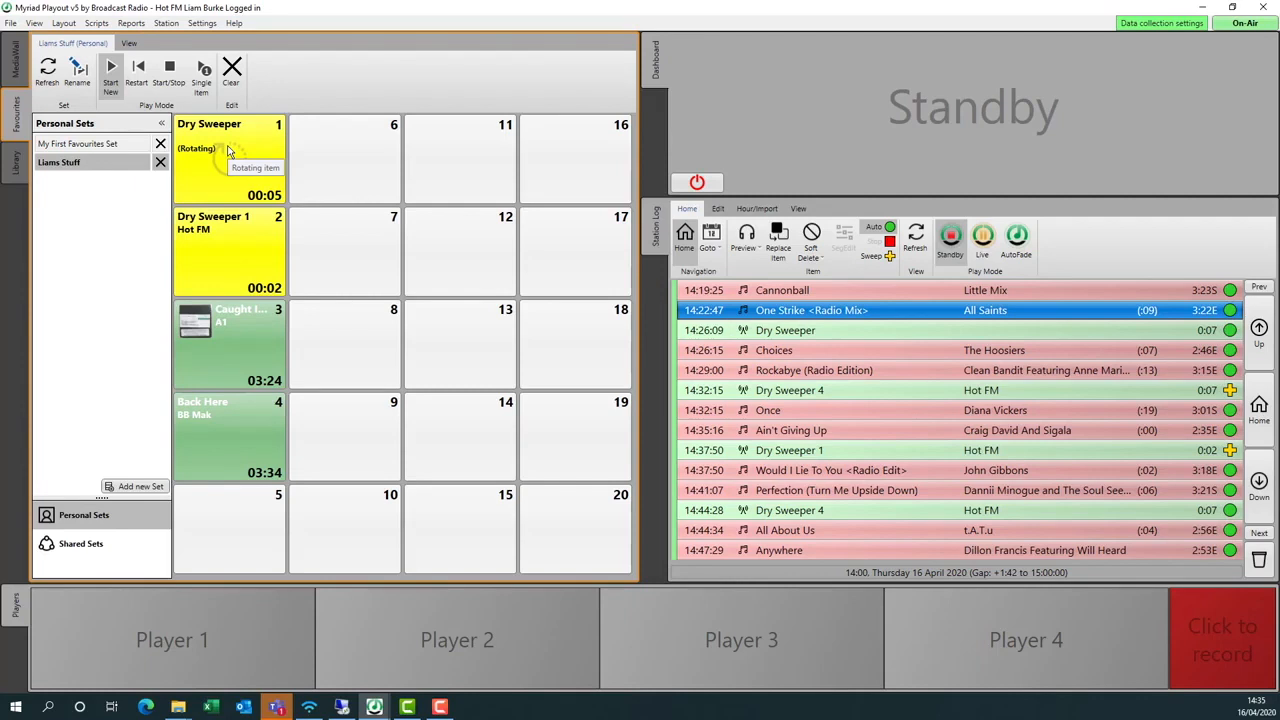
left_click(226, 147)
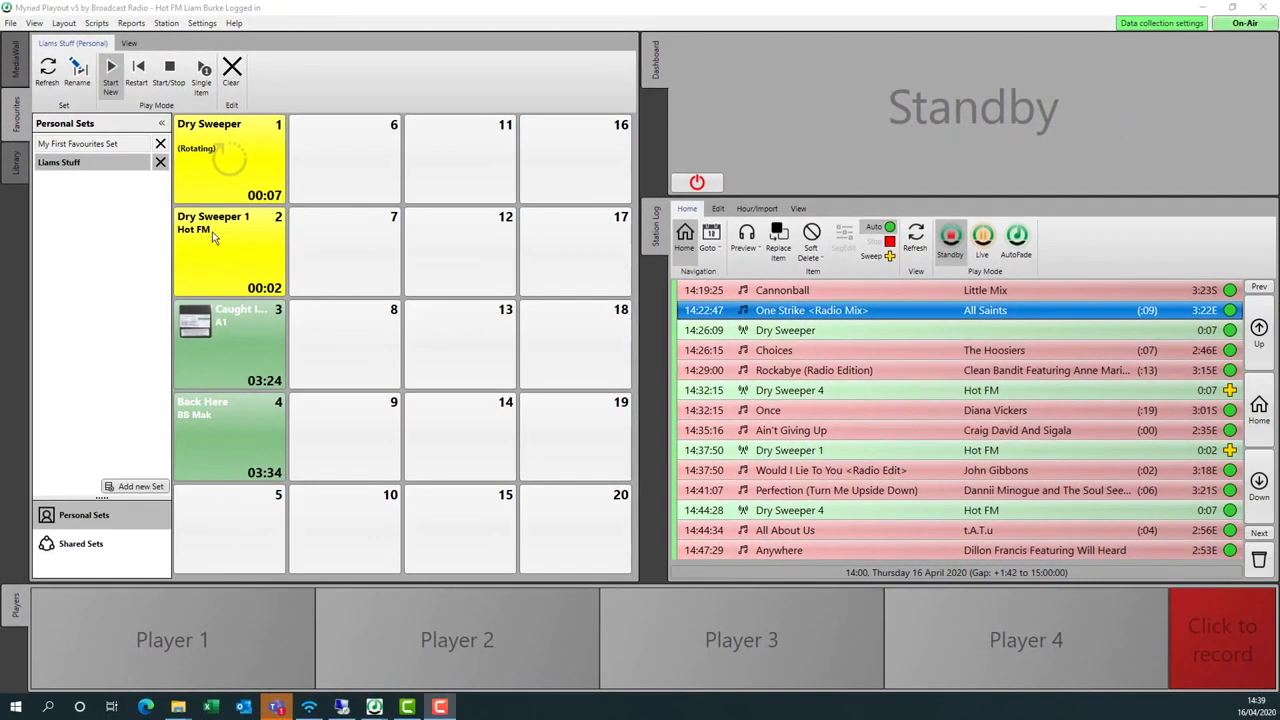
- Trigger the Dry Sweeper 1 item in slot 2 repeatedly in Start New mode to play overlapping copies
left_click(276, 303)
left_click(213, 237)
left_click(213, 237)
left_click(215, 238)
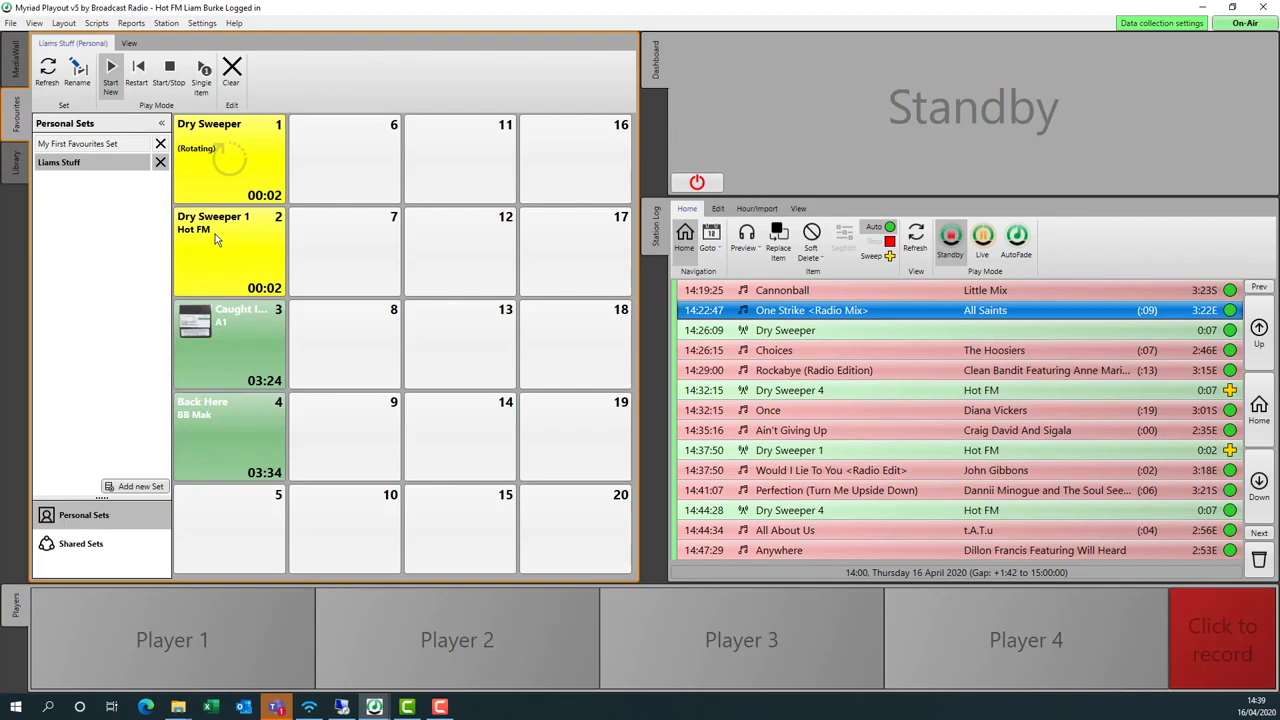
left_click(215, 238)
left_click(215, 238)
left_click(215, 238)
left_click(215, 238)
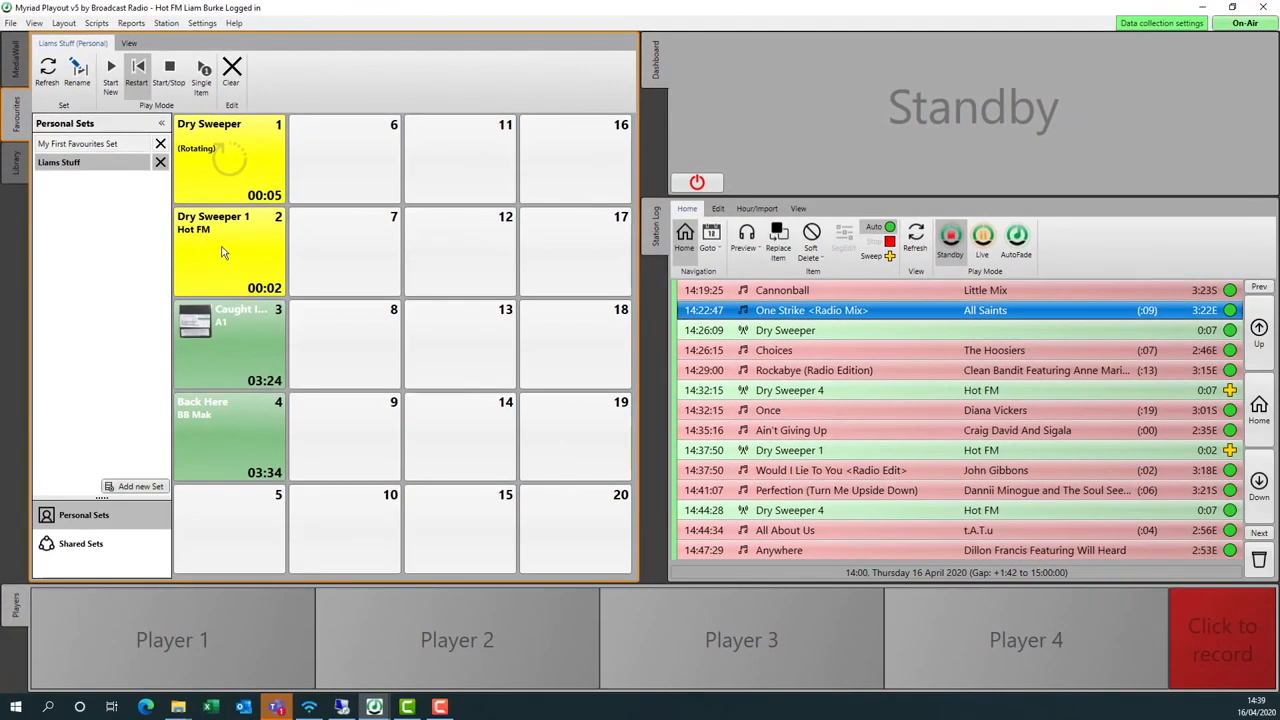
- Play the Dry Sweeper 1 item in slot 2 in Restart mode, triggering it again to start it over
left_click(219, 252)
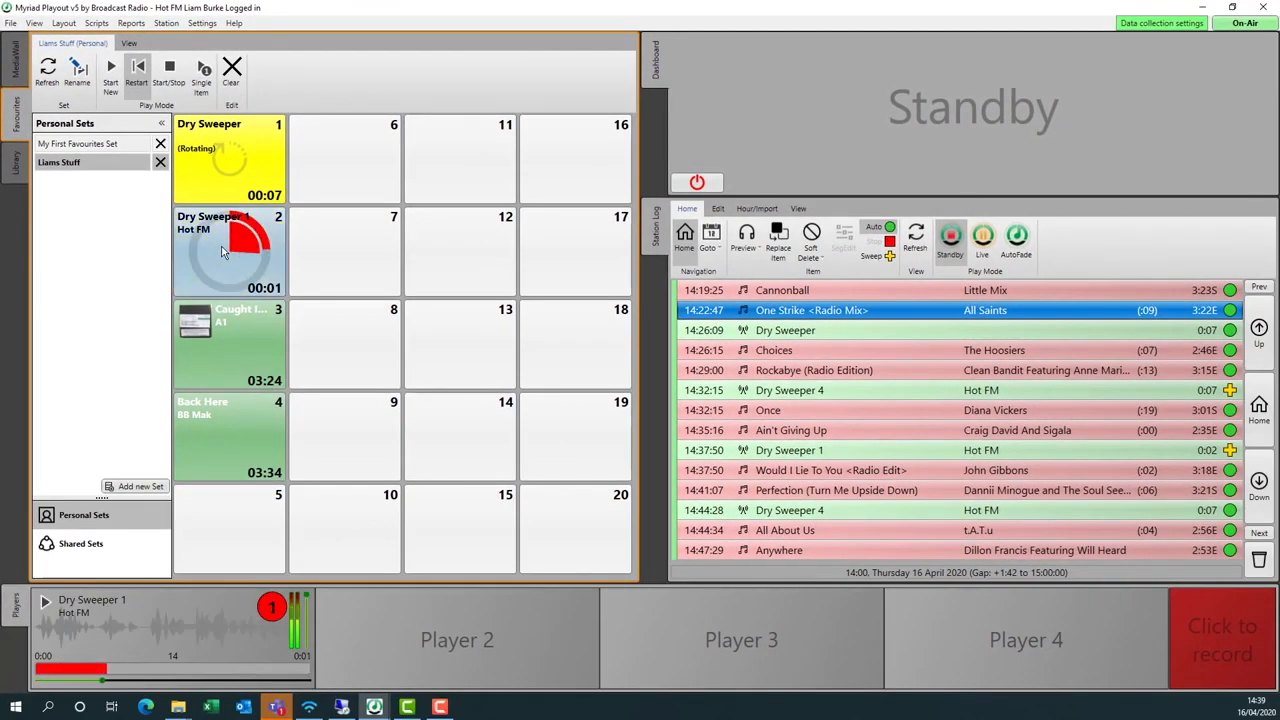
left_click(222, 254)
left_click(222, 253)
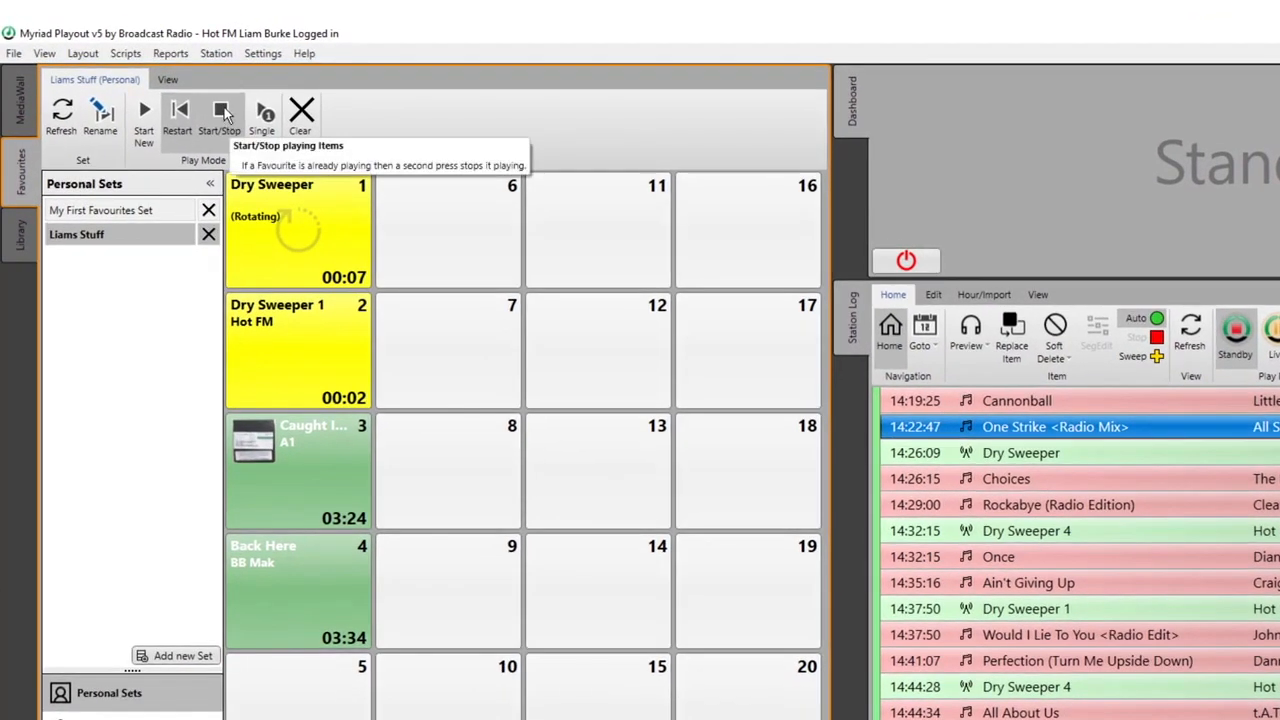
- Set the play mode to Start/Stop, and start and stop the Caught In The Middle item in slot 3 twice
left_click(221, 112)
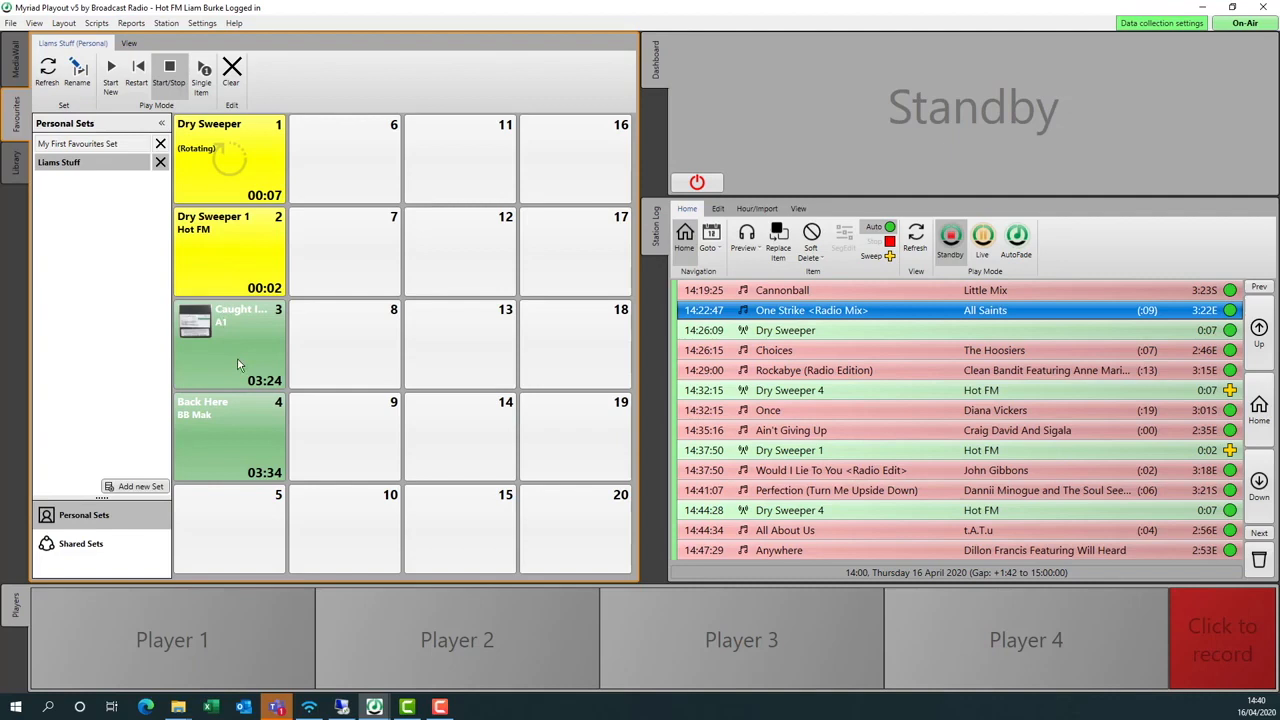
left_click(227, 331)
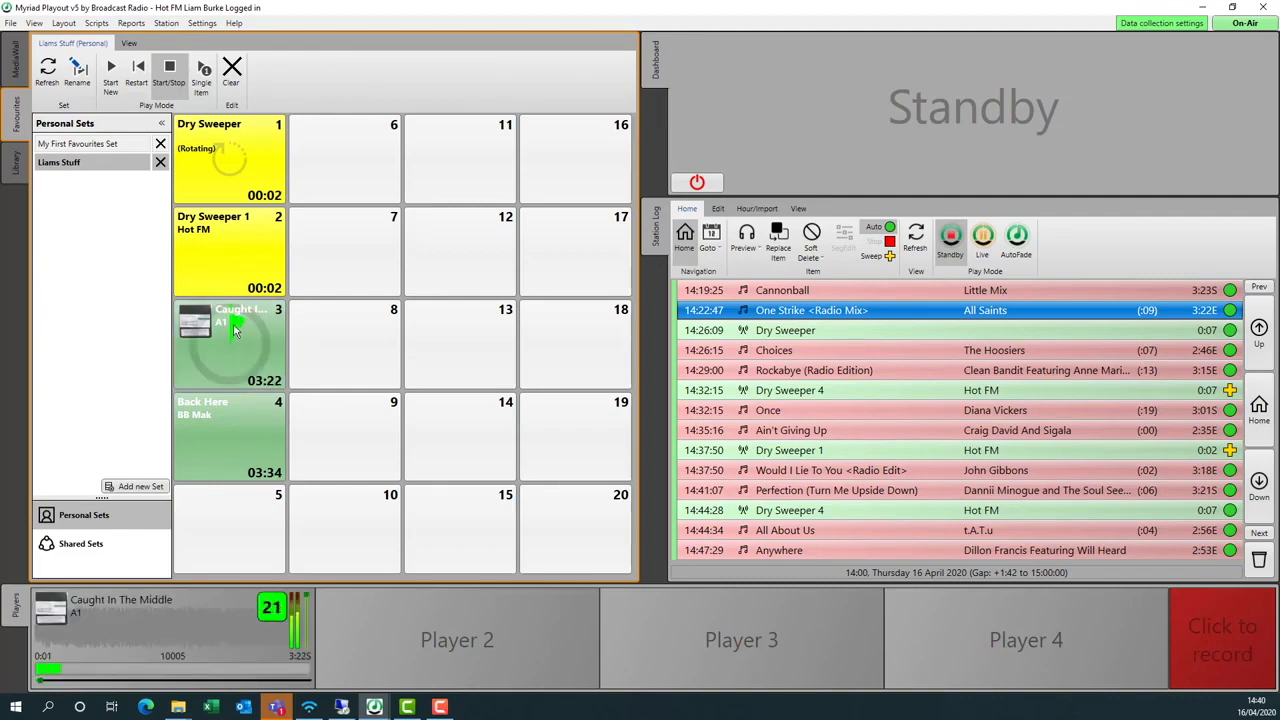
left_click(274, 344)
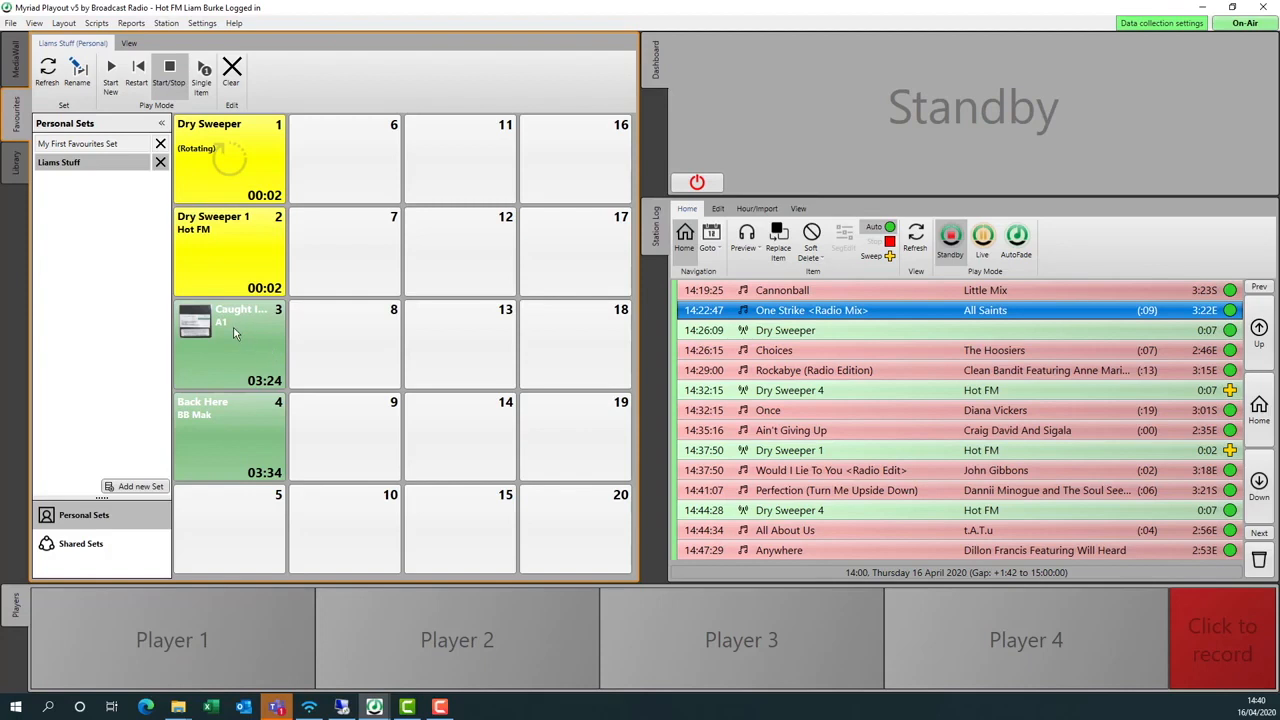
left_click(229, 327)
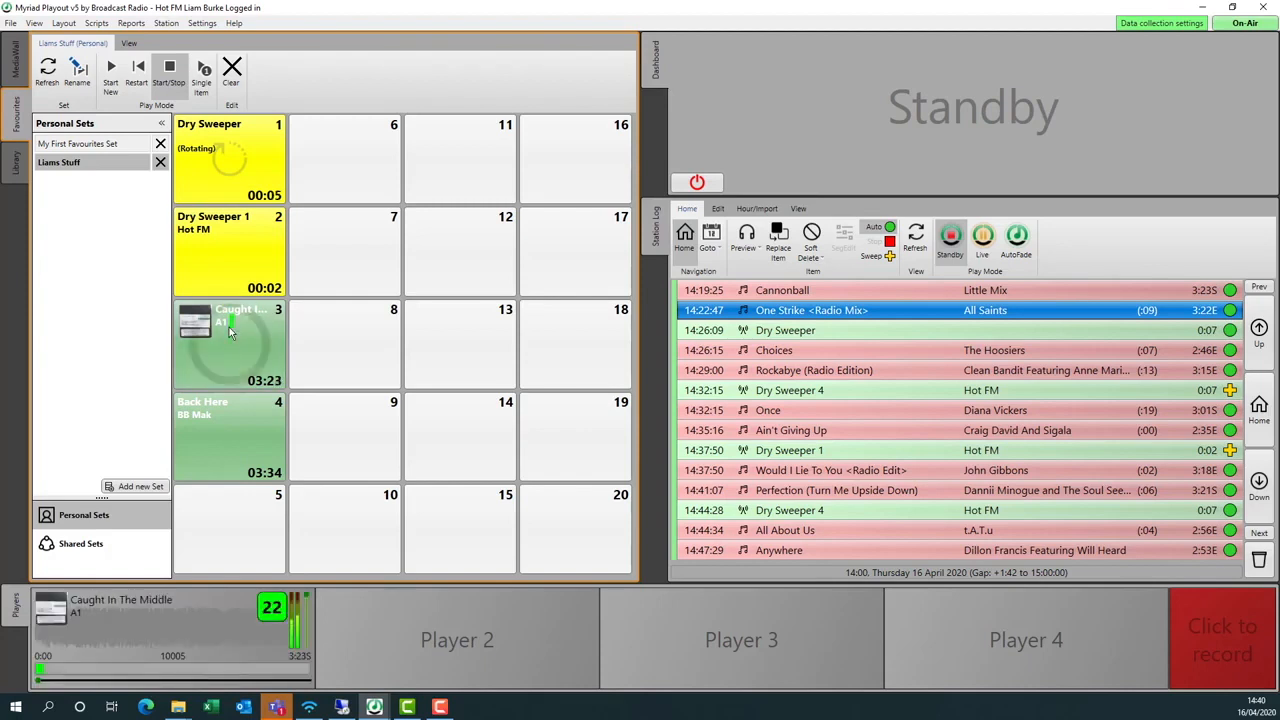
left_click(229, 322)
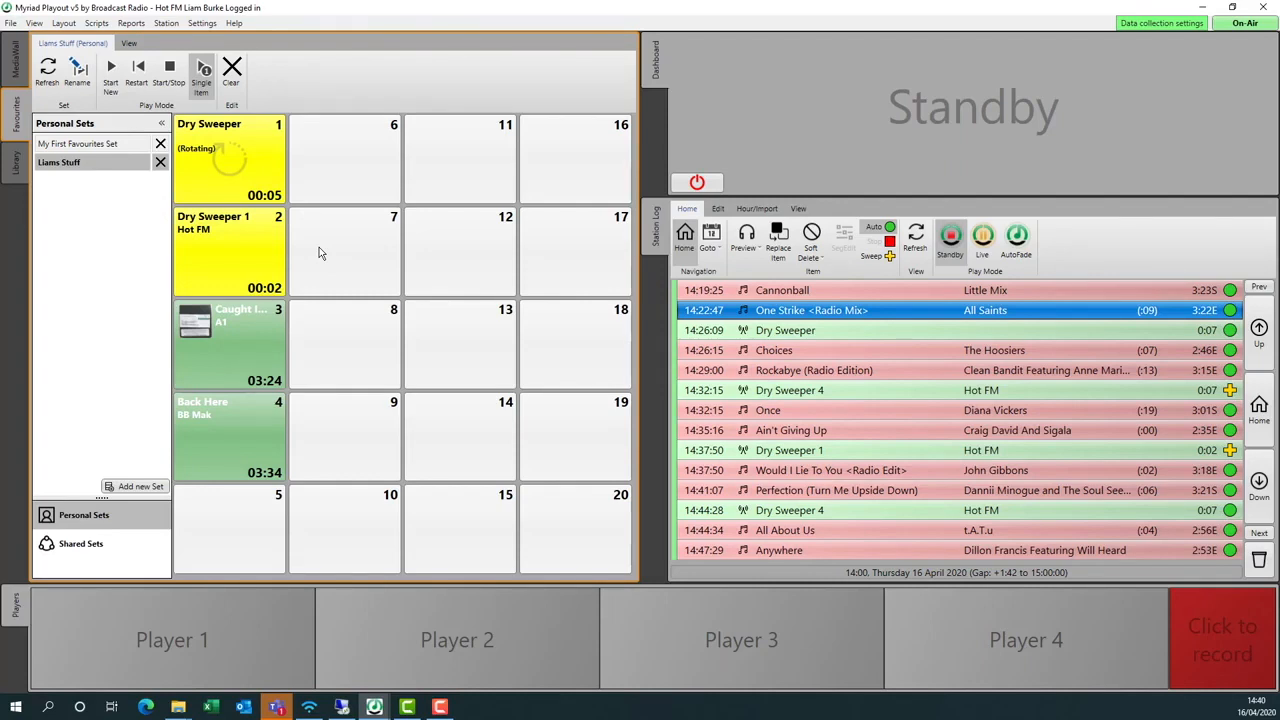
- Open My First Favourites Set and play Mixed Sweeper 1 and Mixed Sweeper 2 one after the other in Single Item mode, twice
left_click(82, 145)
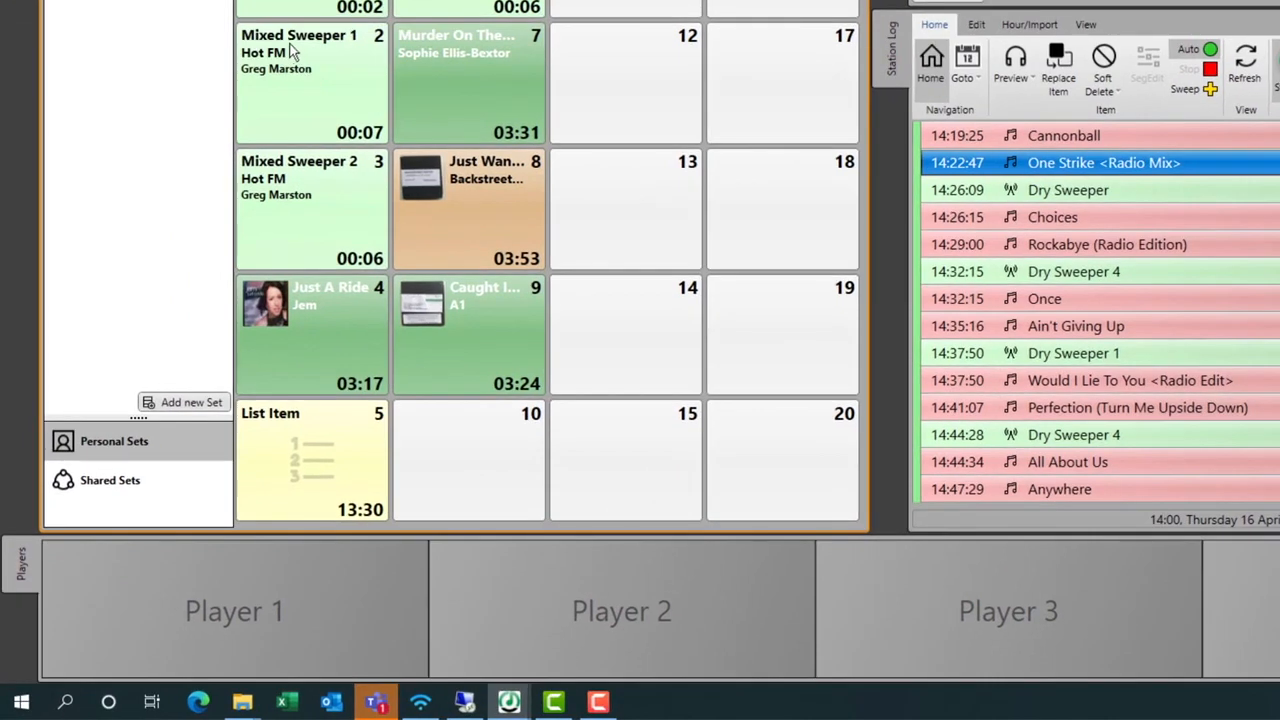
left_click(300, 84)
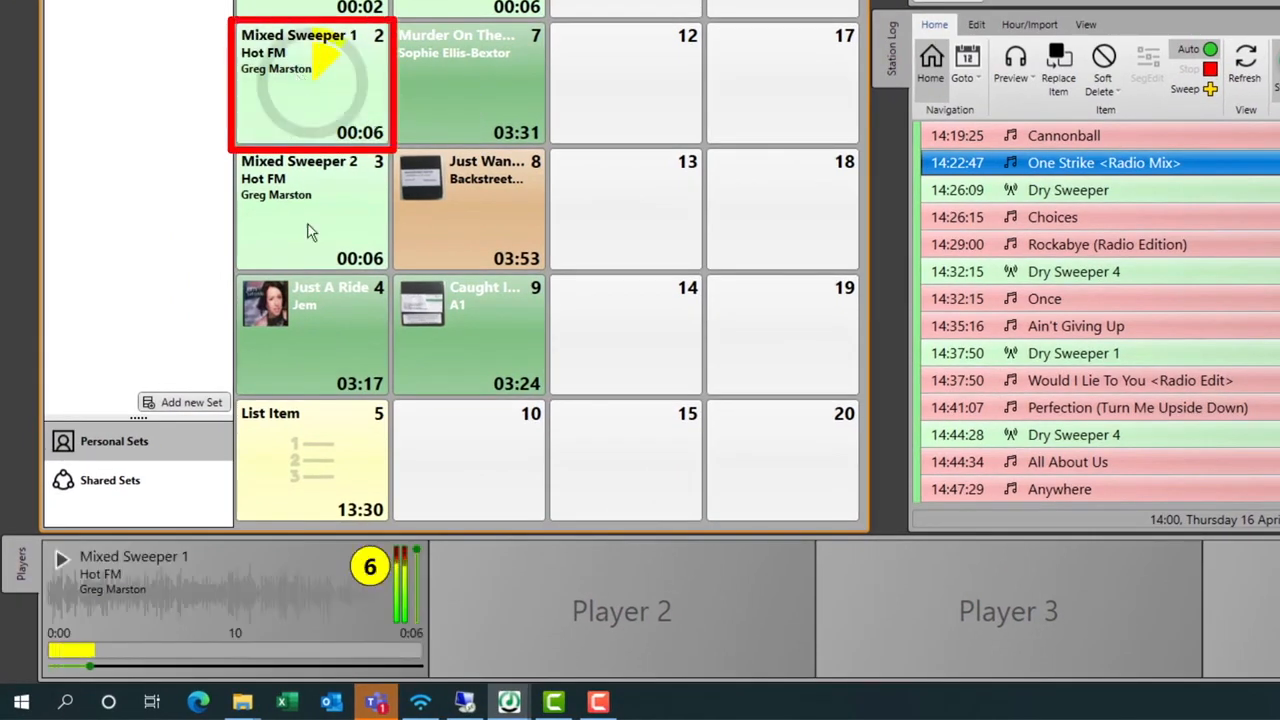
left_click(307, 191)
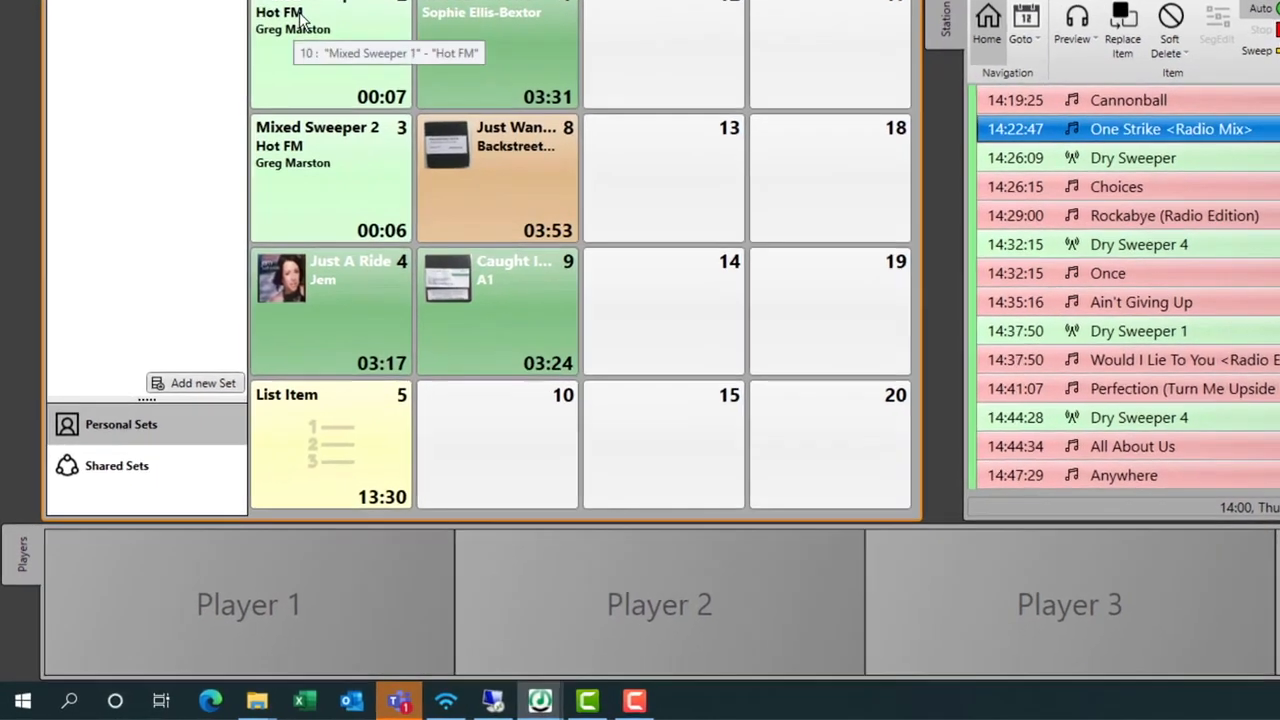
left_click(300, 18)
left_click(319, 188)
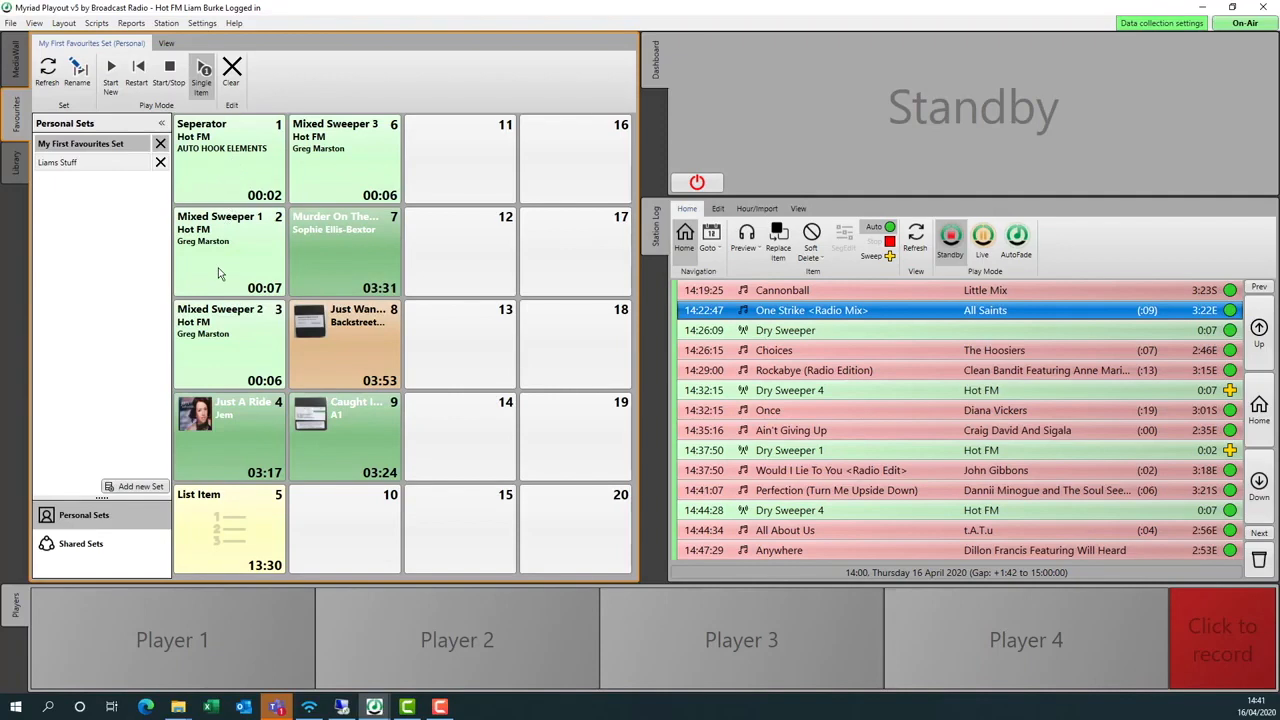
- Visit the MediaWall, return to the favourites, and clear the Caught In The Middle item from slot 9 of My First Favourites Set
left_click(14, 58)
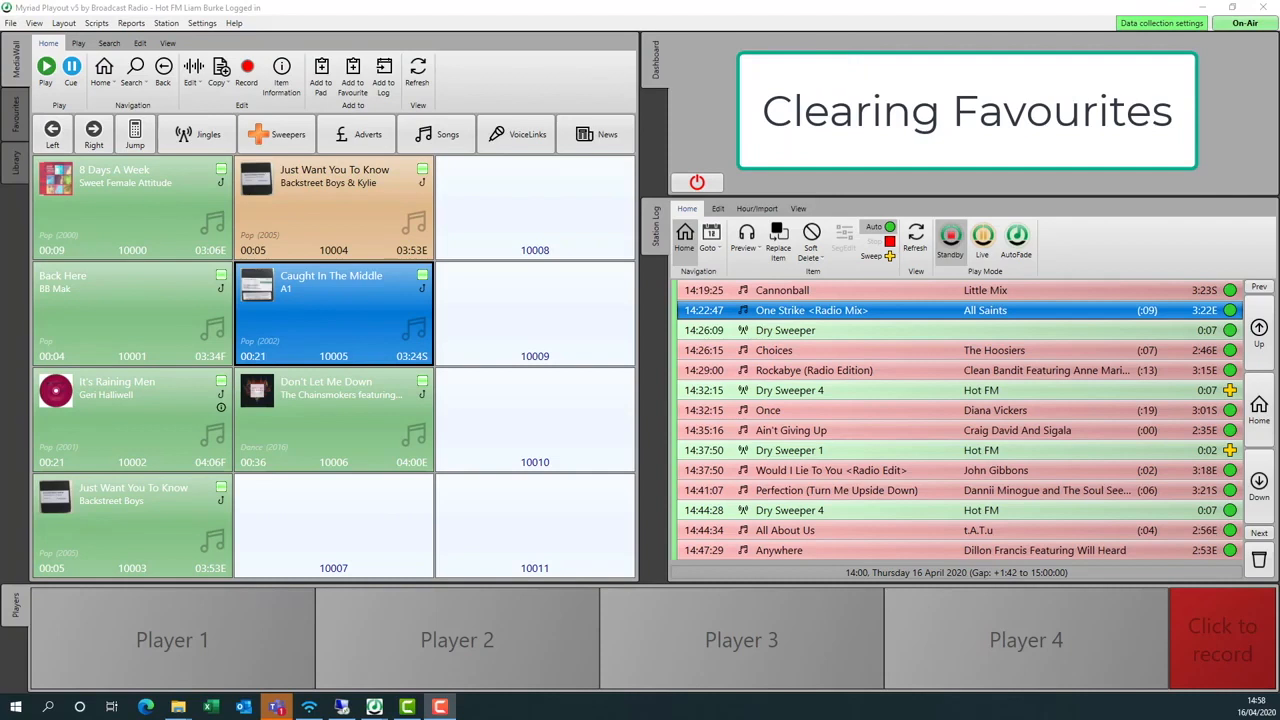
left_click(17, 130)
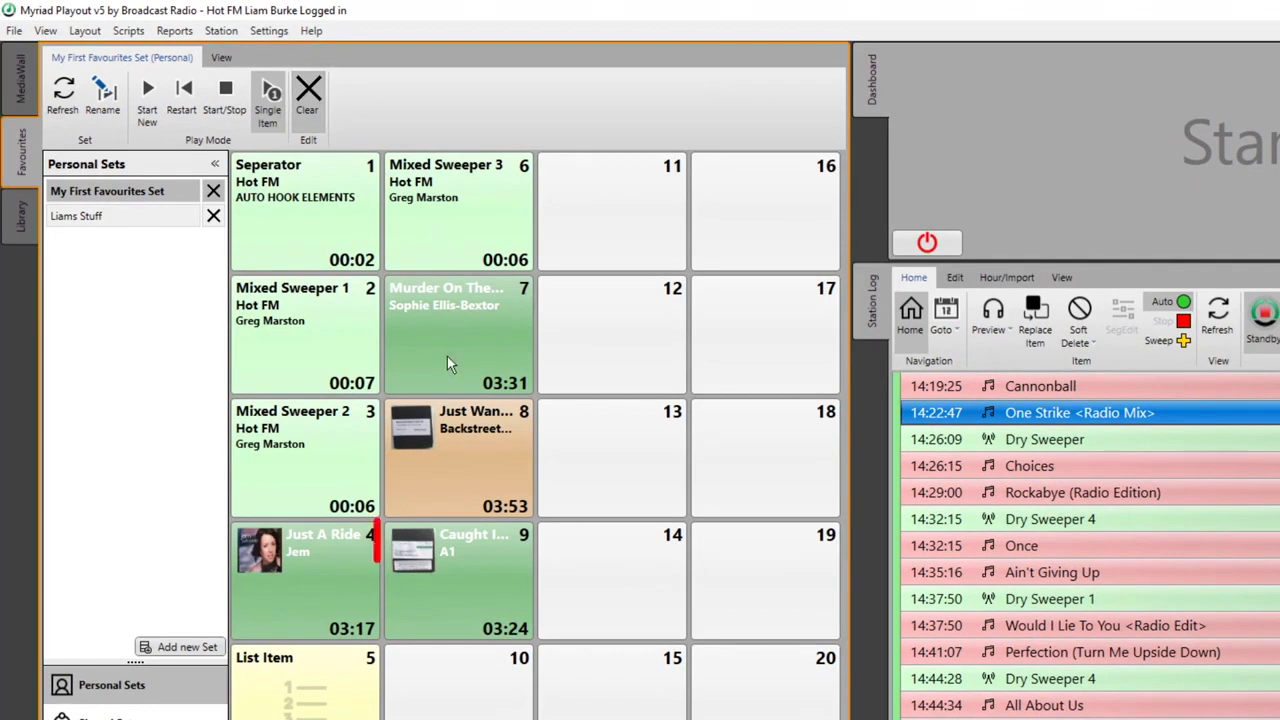
left_click(448, 583)
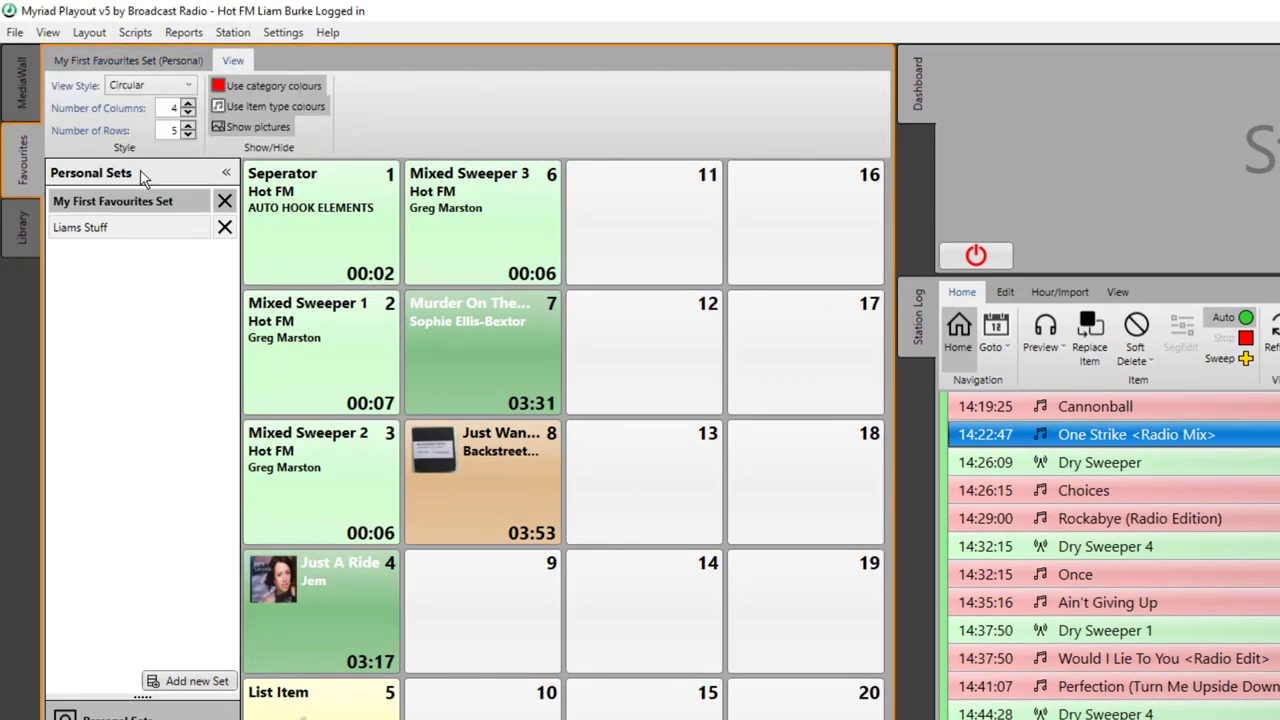
- Check the available view styles, keep Circular, and play the Seperator item in slot 1
left_click(174, 88)
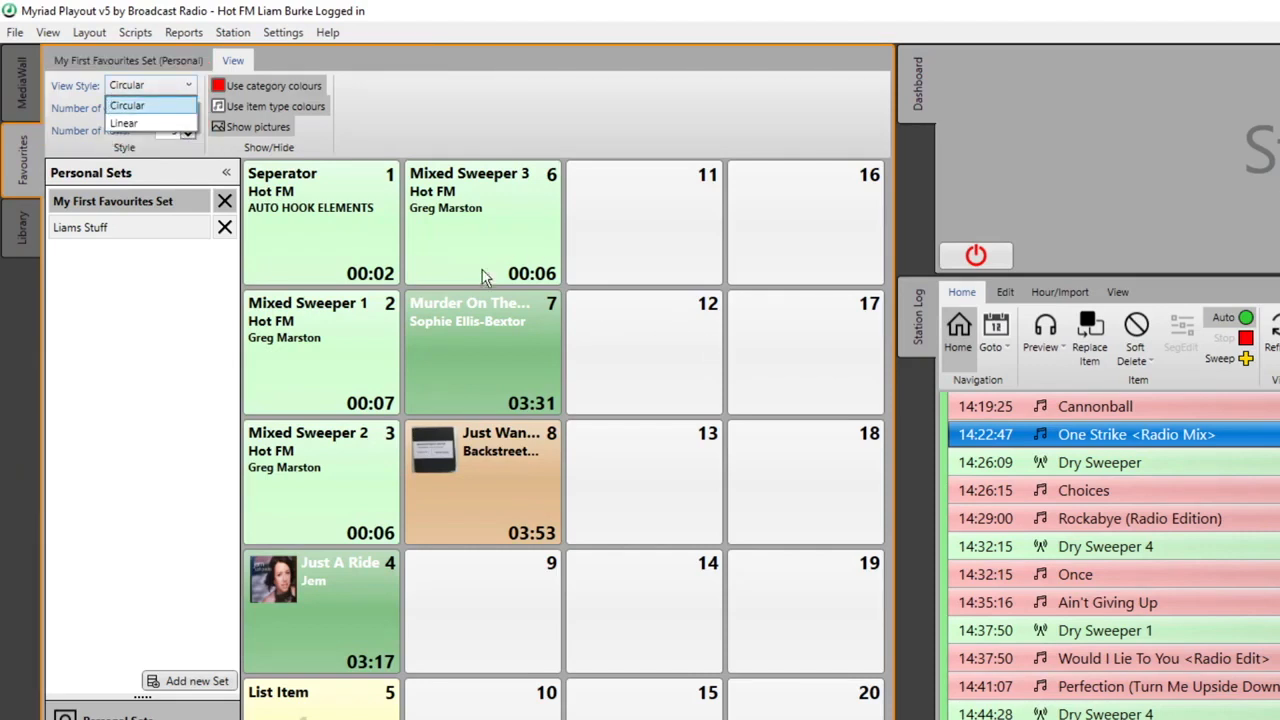
left_click(310, 217)
left_click(314, 224)
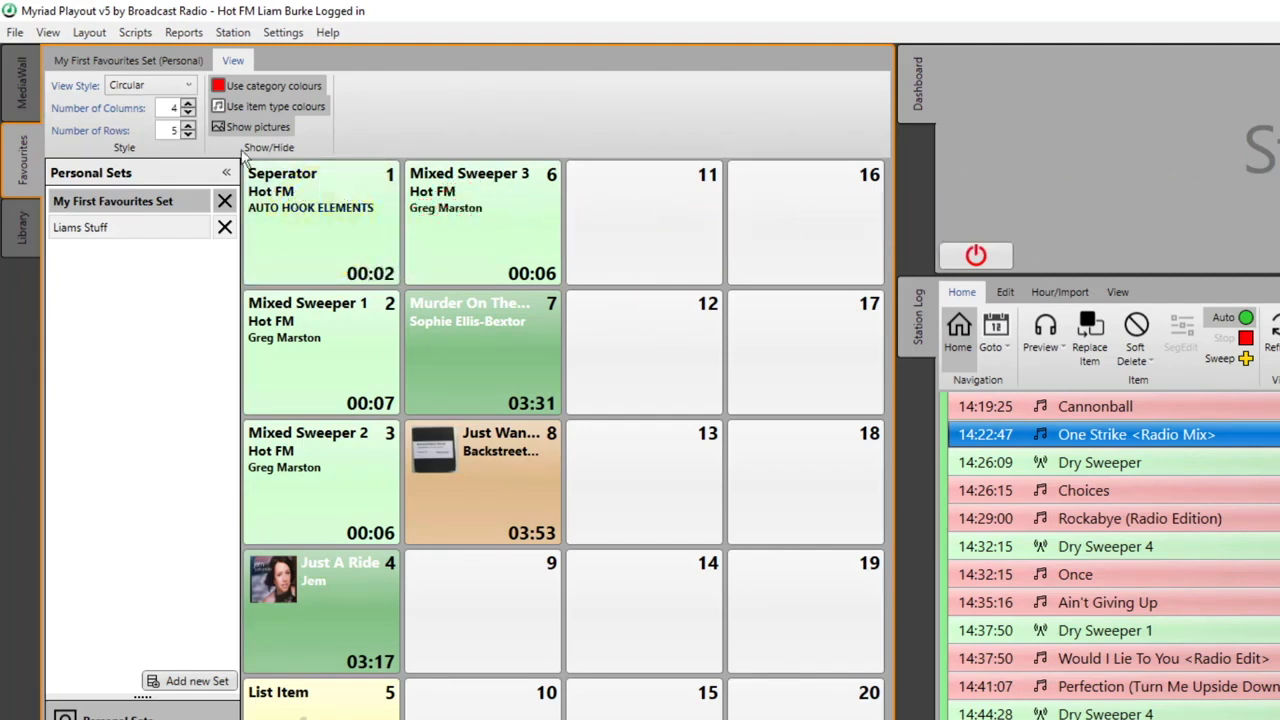
- Set the favourites view style to Linear and play the Seperator item in slot 1
left_click(168, 86)
left_click(130, 127)
left_click(351, 220)
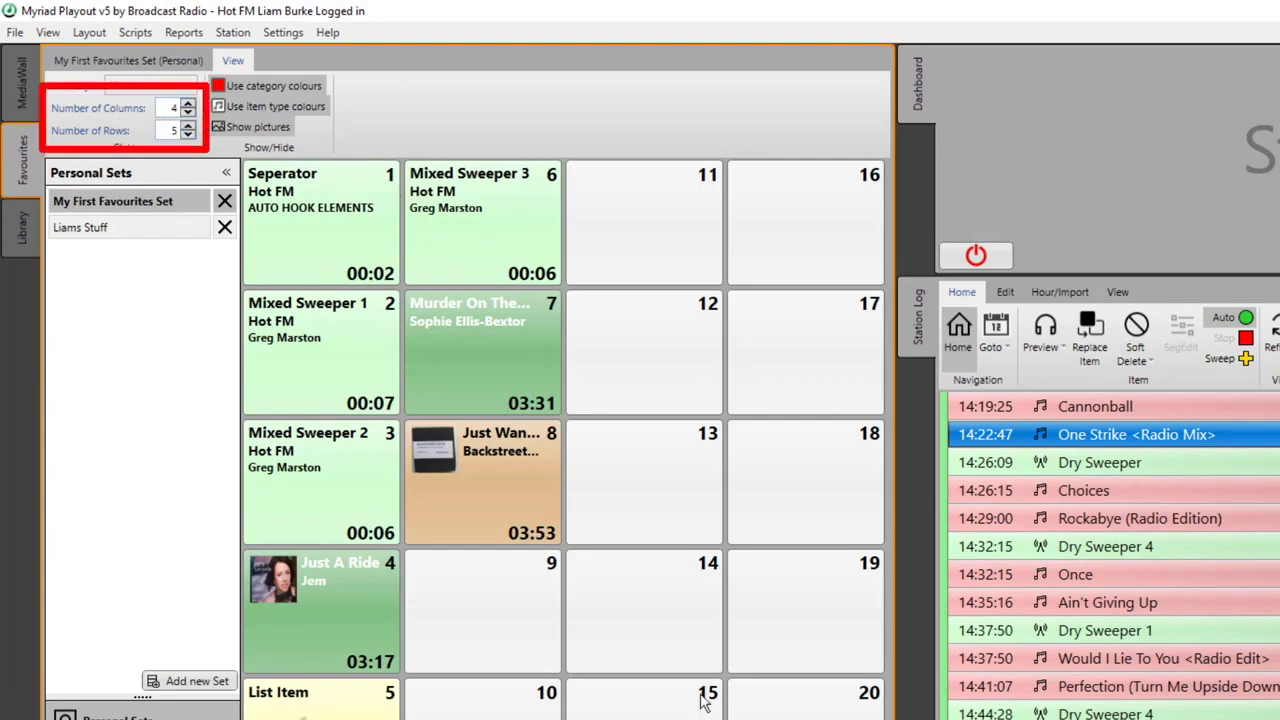
- Reduce the favourites grid to 2 columns, raise the column count again, and increase the number of rows
left_click(188, 113)
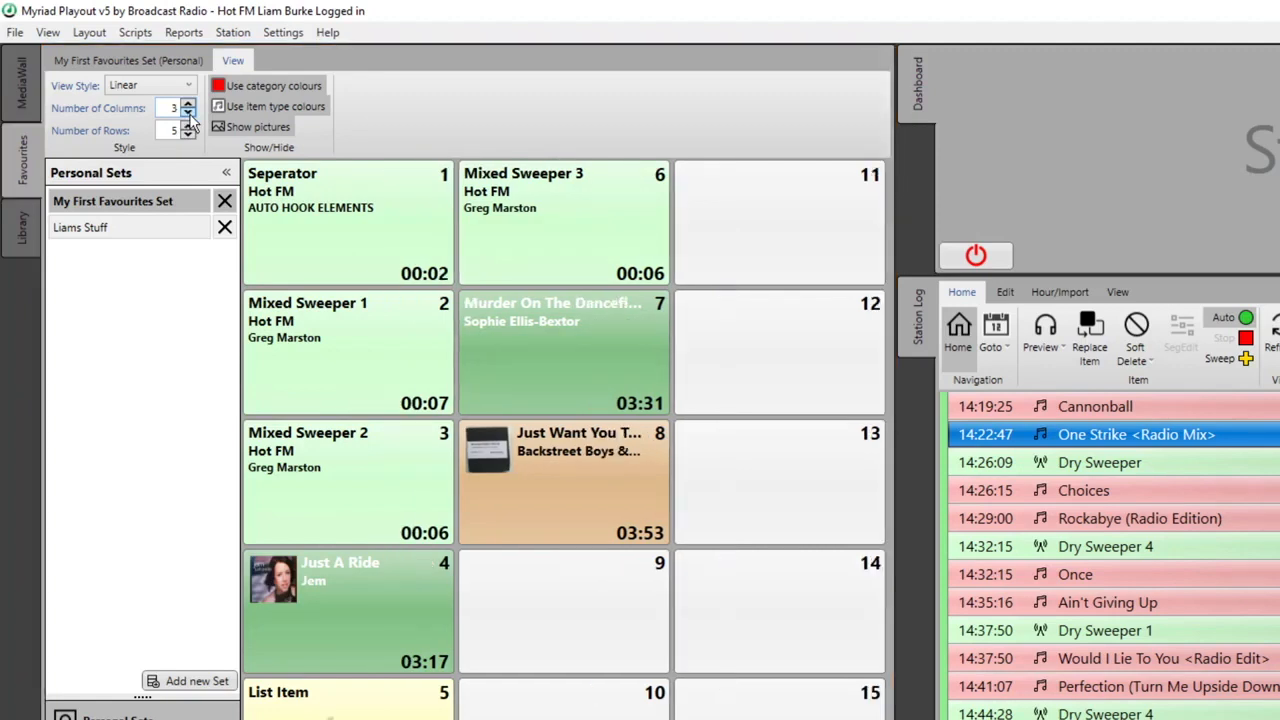
left_click(188, 113)
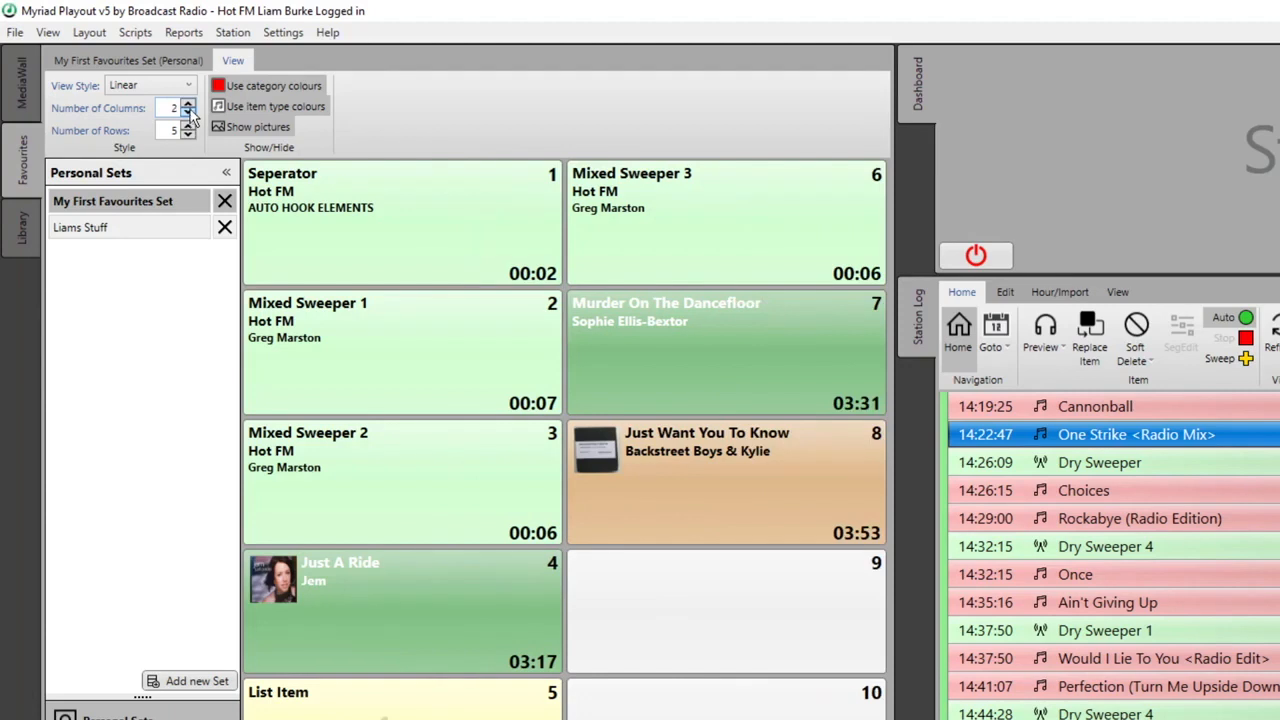
left_click(188, 104)
left_click(188, 104)
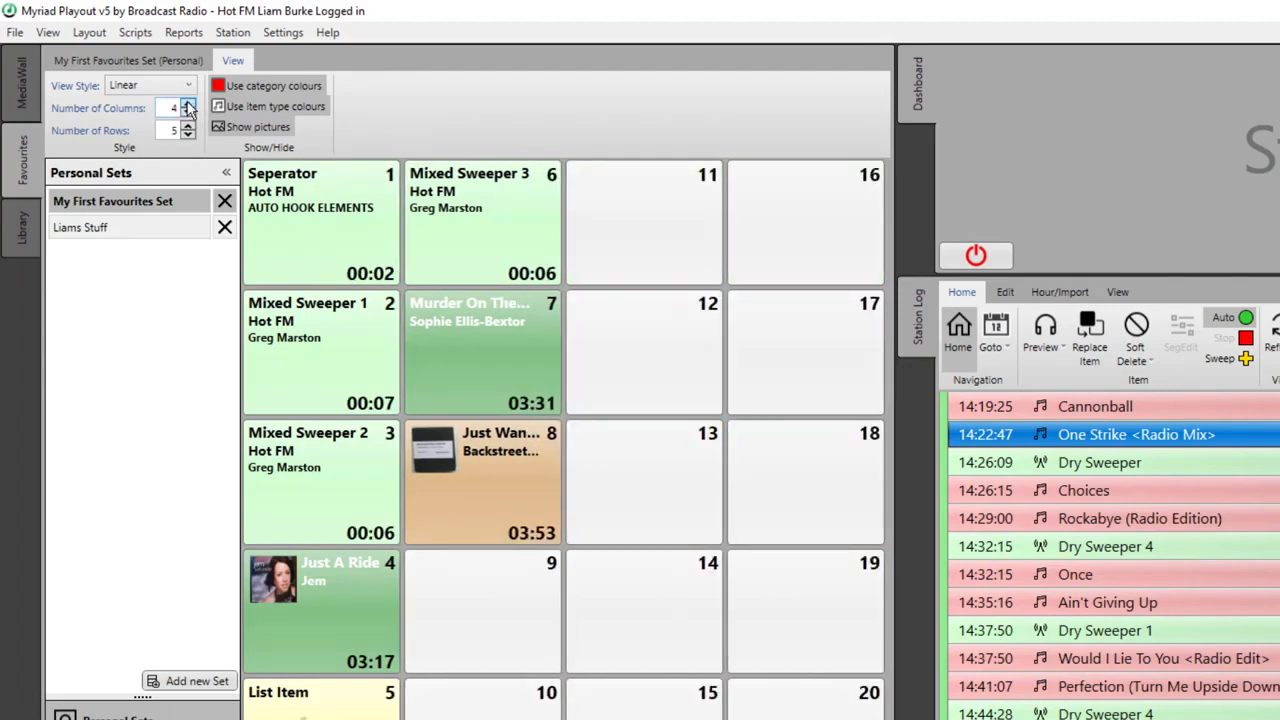
left_click(188, 104)
left_click(188, 127)
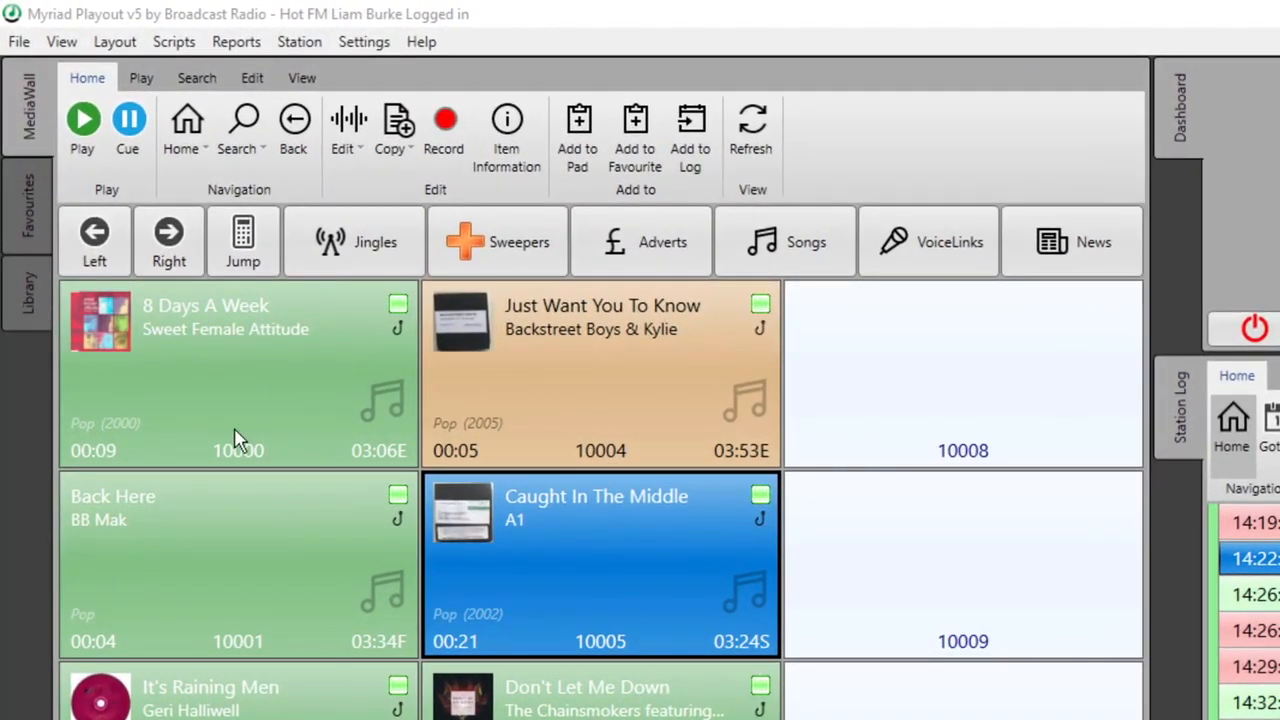
- Browse the MediaWall by going to its Jingles, Songs and Sweepers sections
left_click(345, 242)
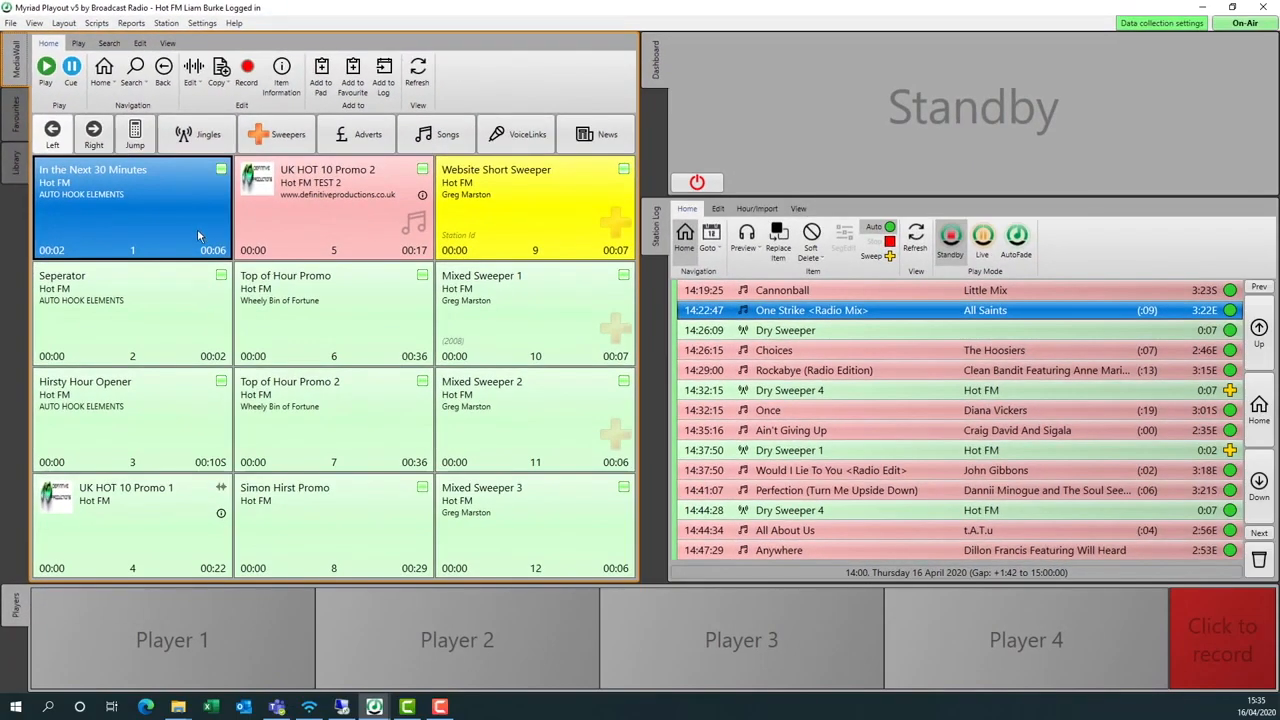
scroll(197, 228, "down", 4)
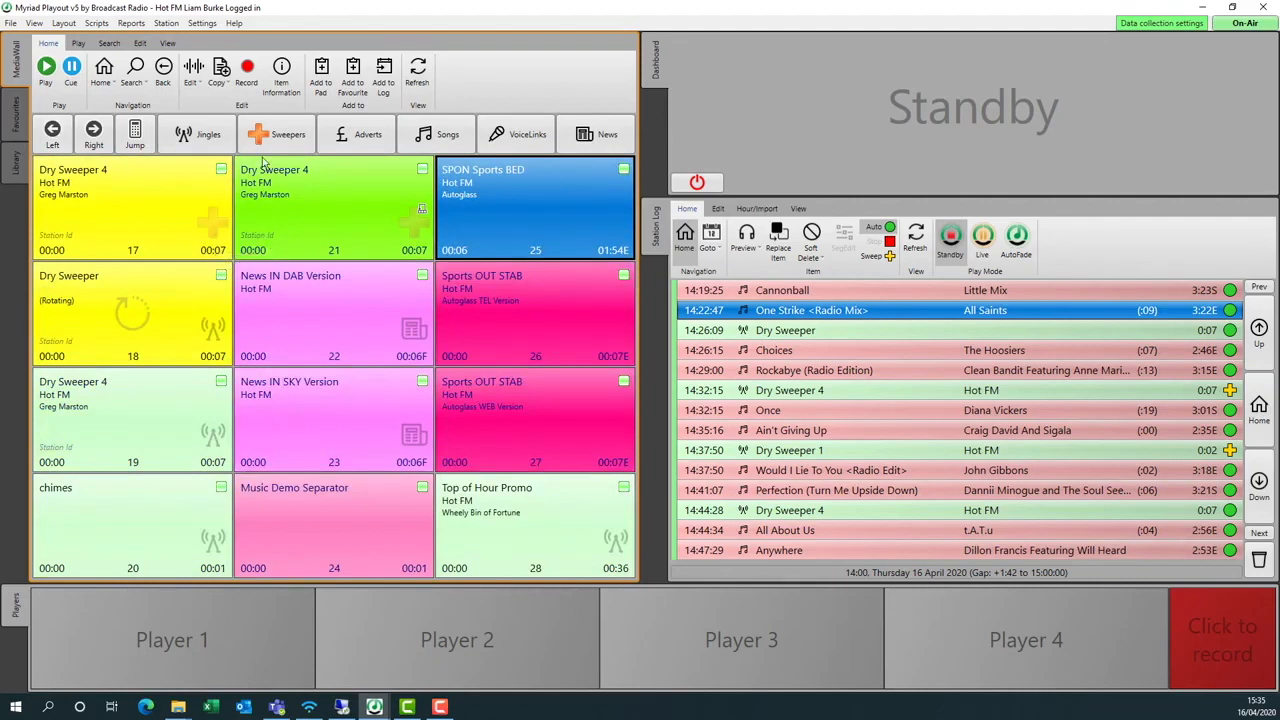
left_click(440, 136)
left_click(277, 140)
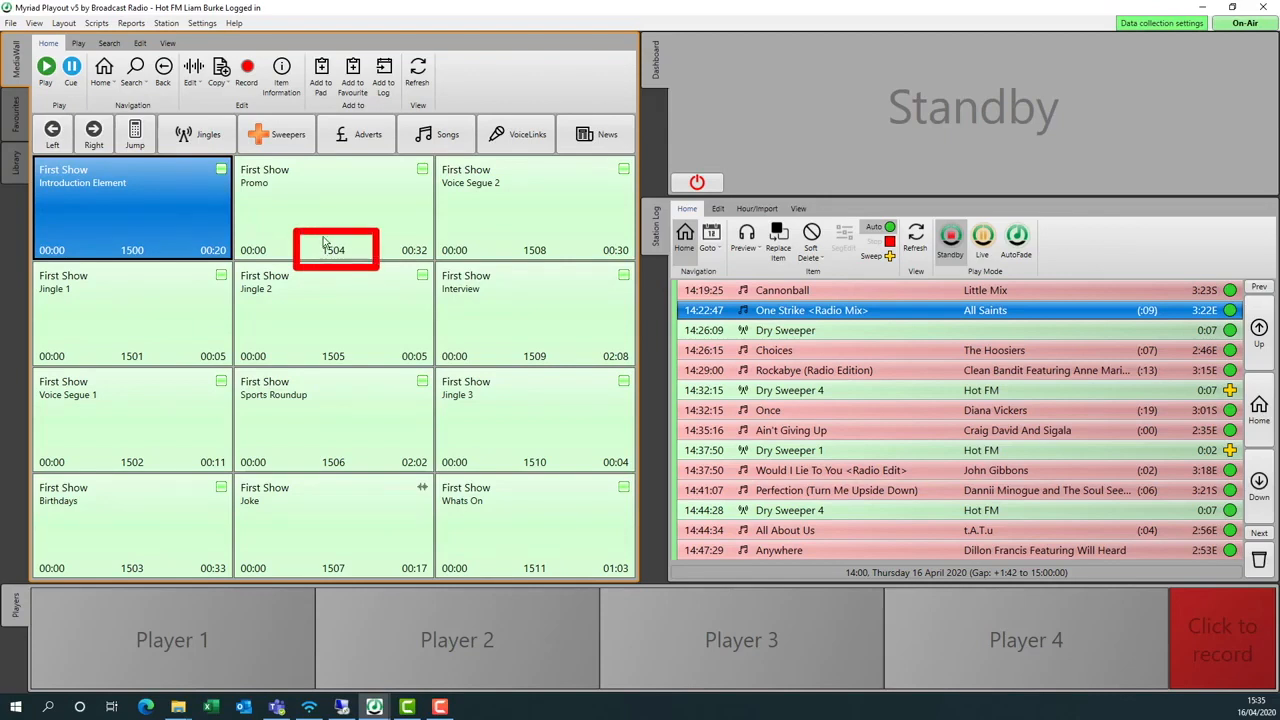
- Open the library, list all songs, narrow the list to the Pop category, and sort it by title
left_click(16, 165)
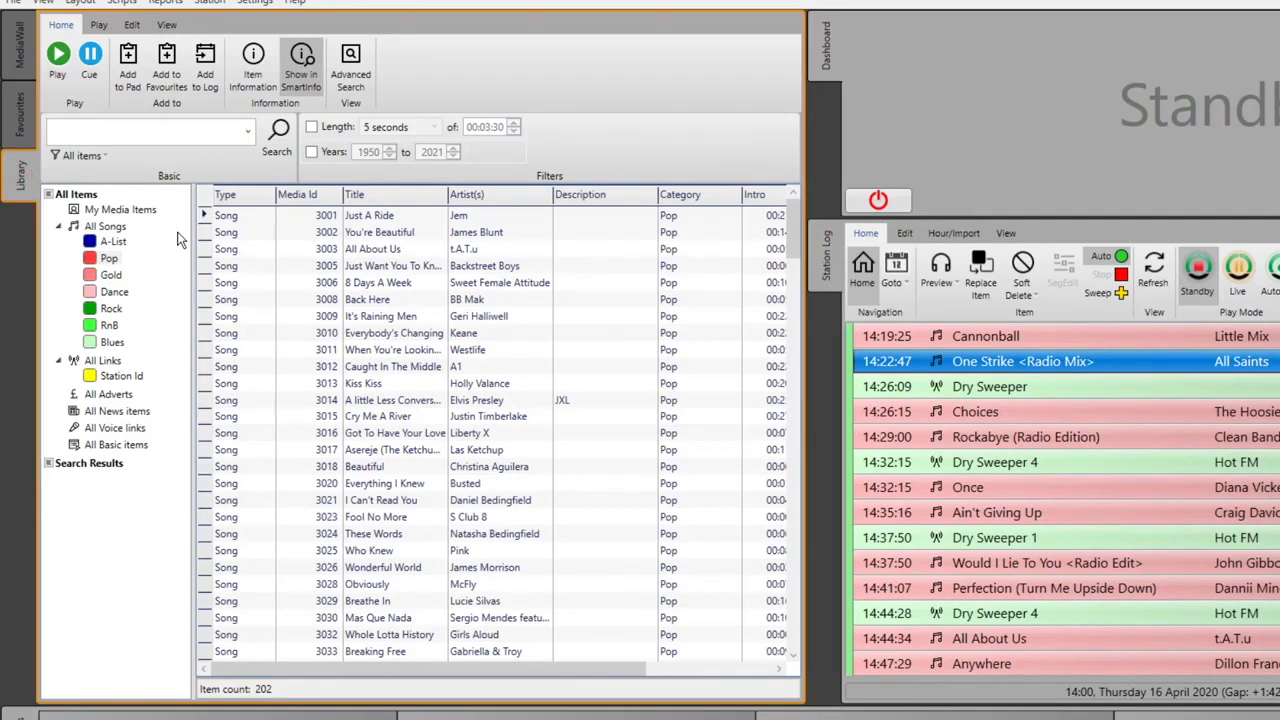
left_click(110, 228)
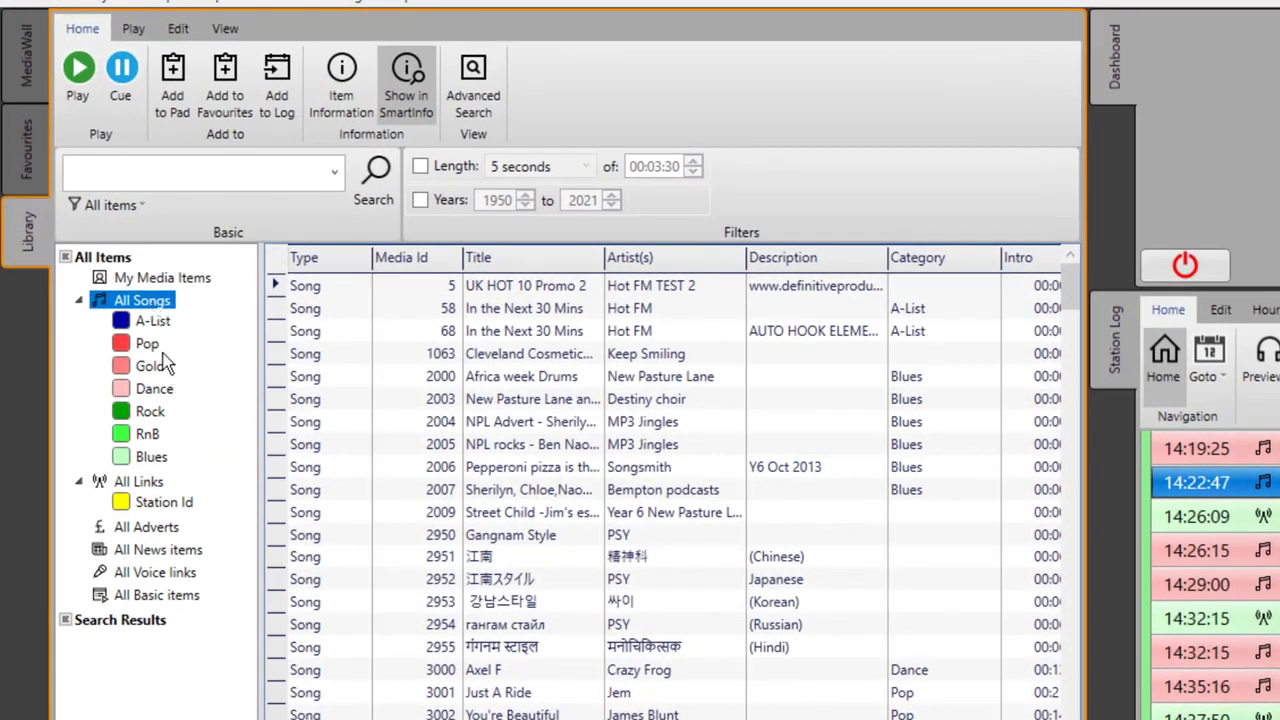
left_click(149, 346)
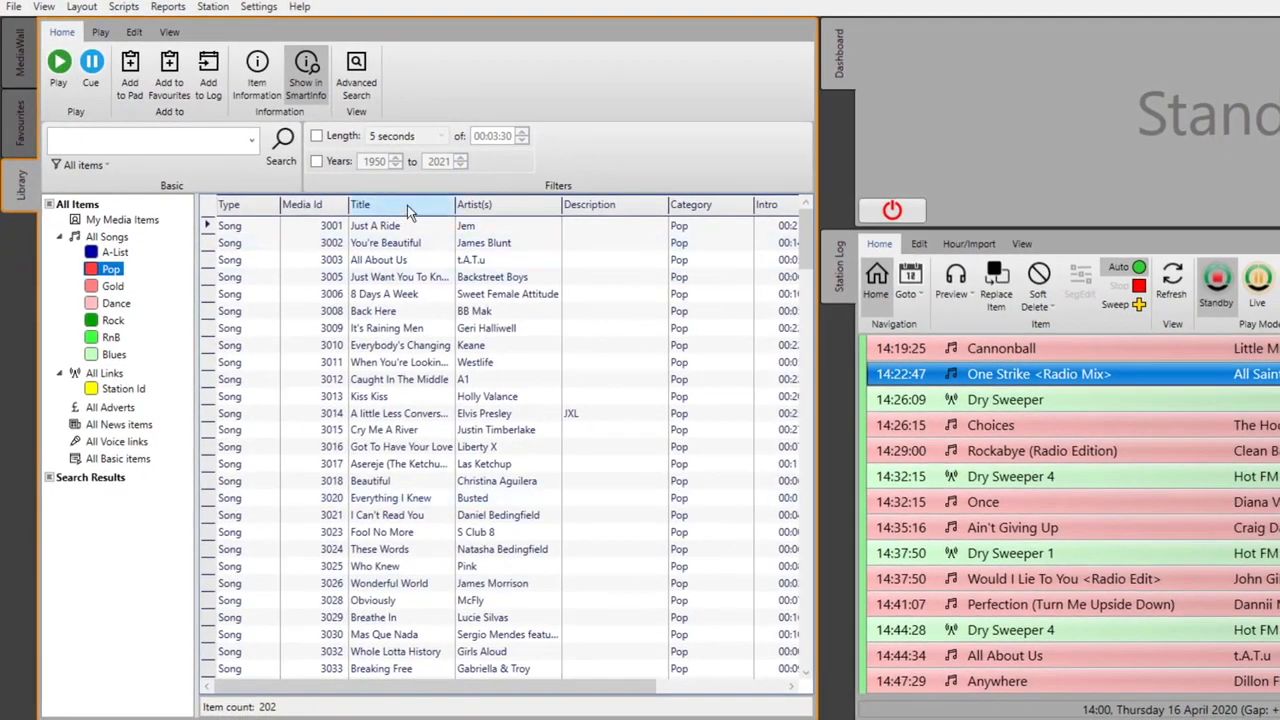
left_click(415, 205)
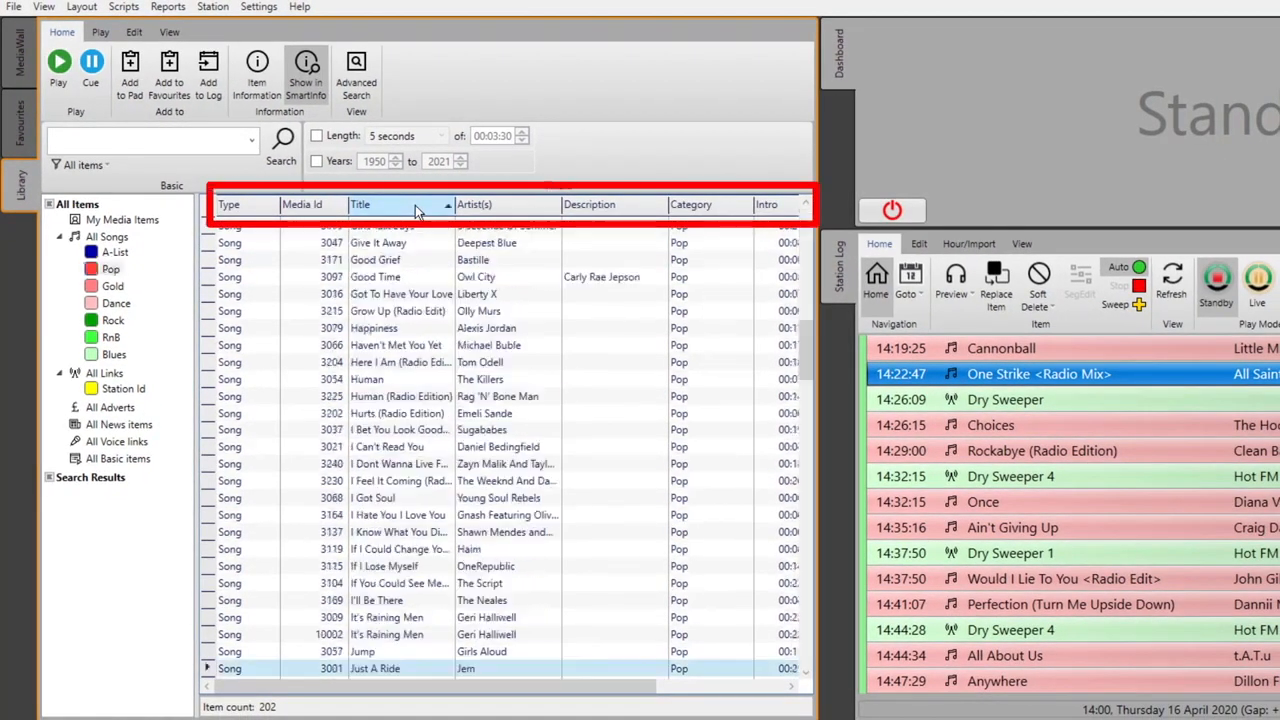
- Sort the Pop song list by artist, view its further columns, and switch the list to the Dance category
left_click(486, 207)
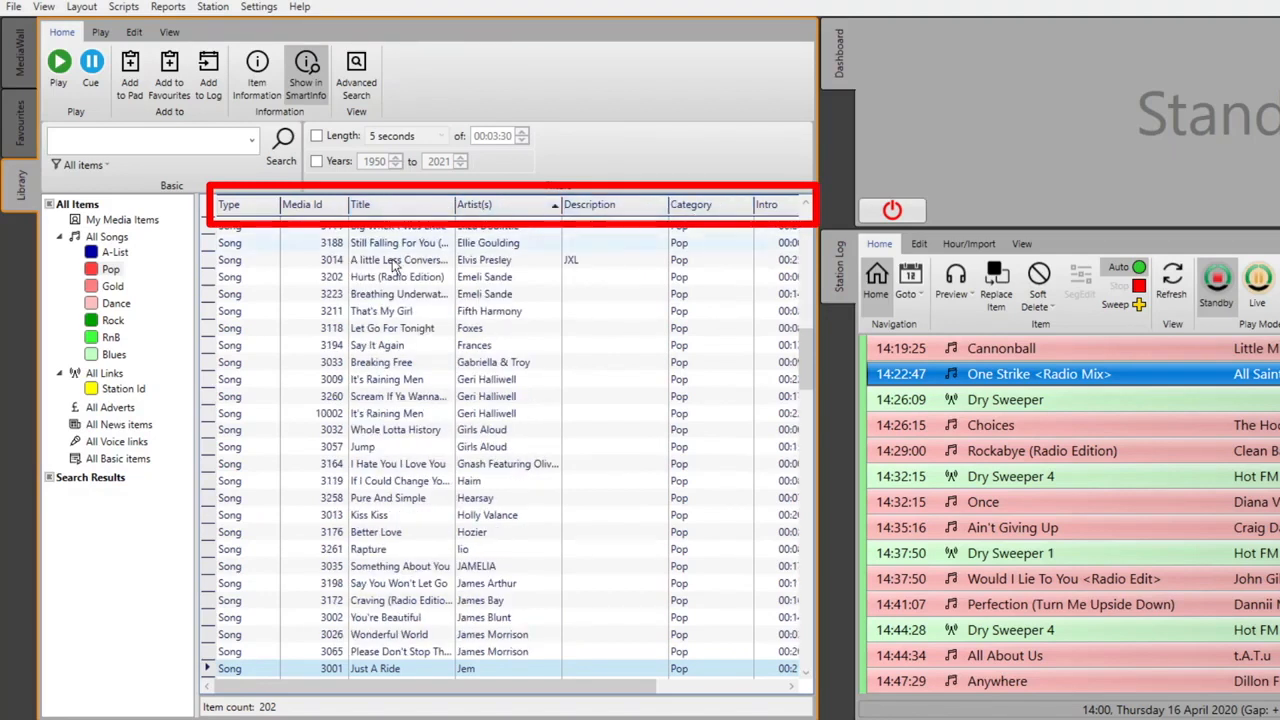
left_click_drag(481, 688, 620, 688)
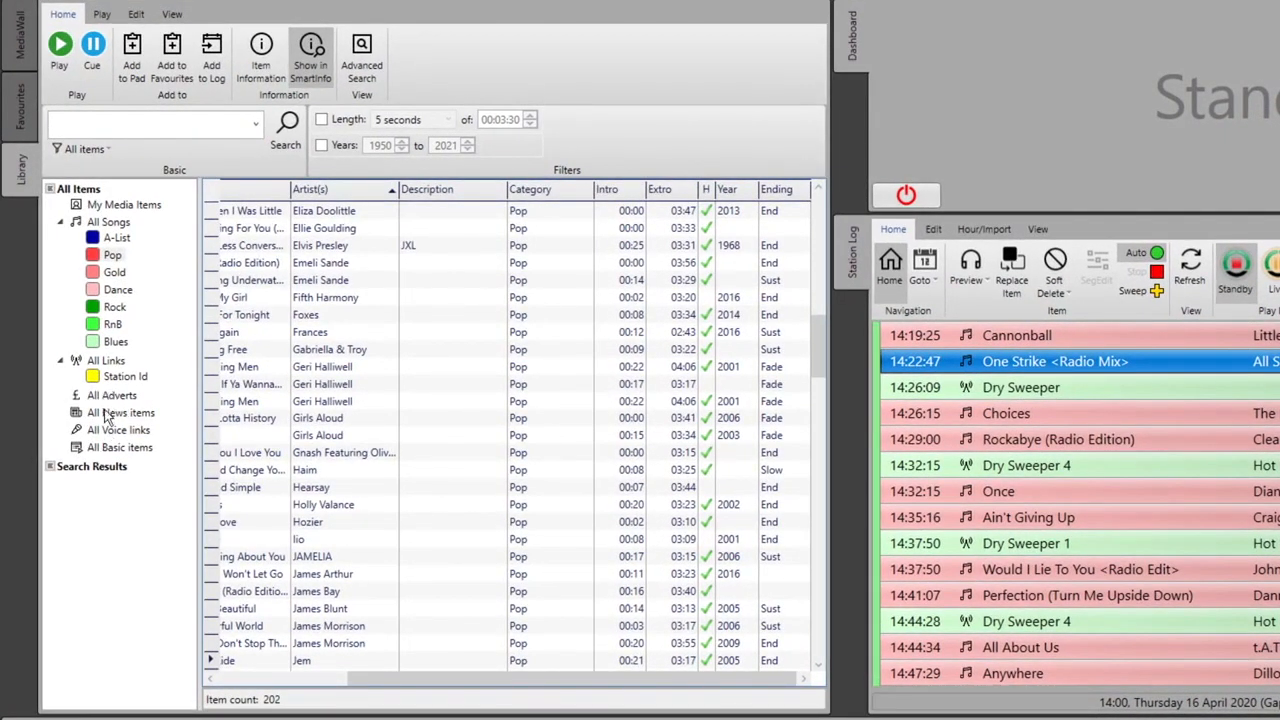
left_click(116, 290)
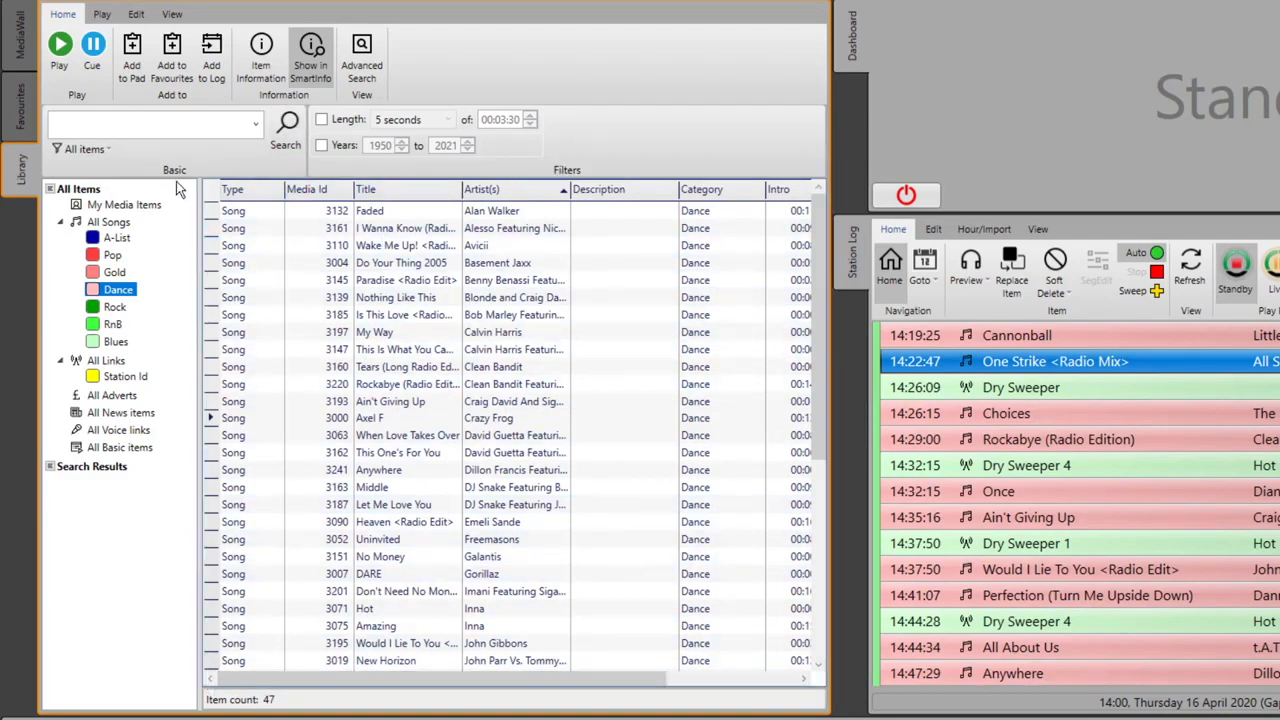
- Search the library for "kylie"
left_click(151, 138)
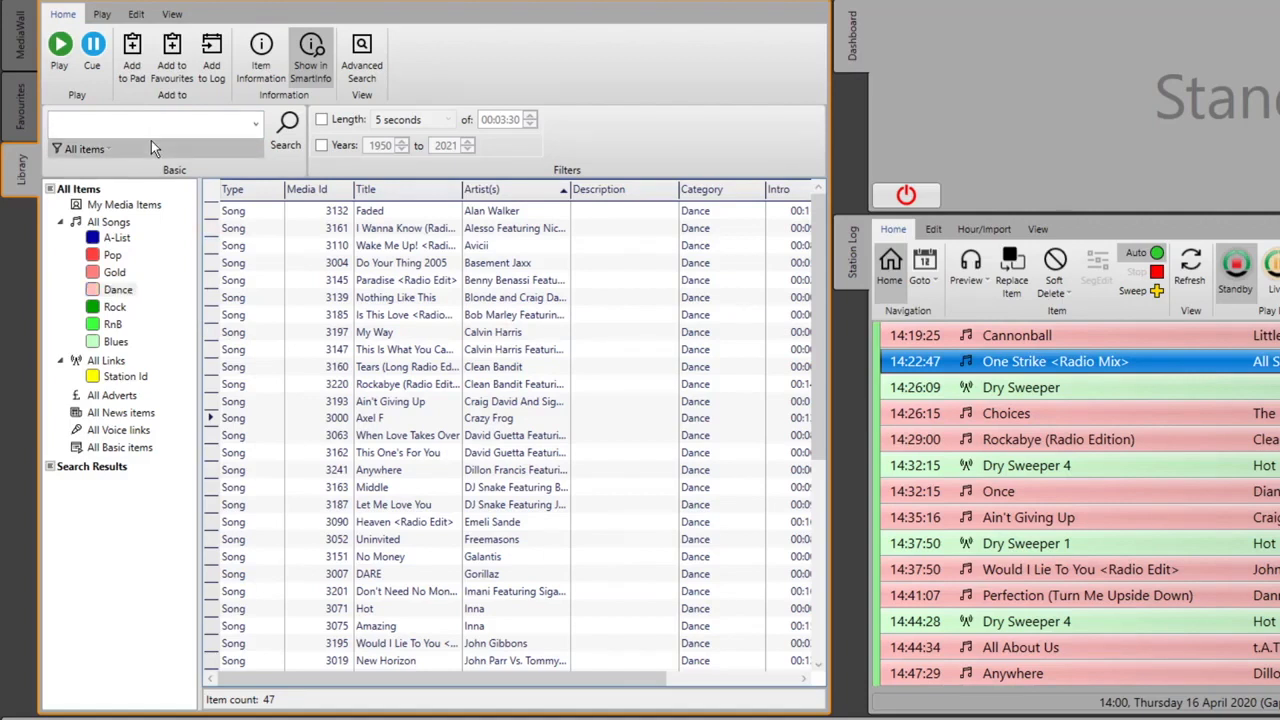
type("kyliue")
key("BackSpace")
key("BackSpace")
type("e")
key("Return")
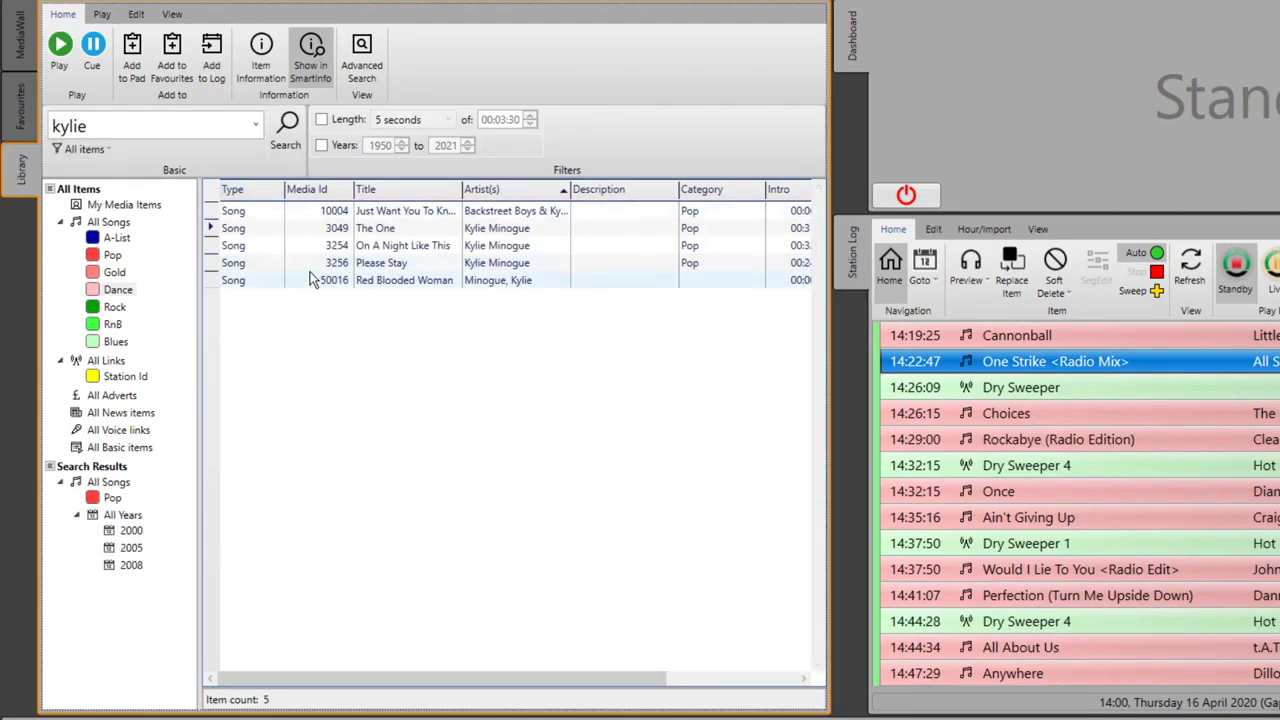
- Run an advanced library search for media ids from 10000 to 10100
left_click(366, 53)
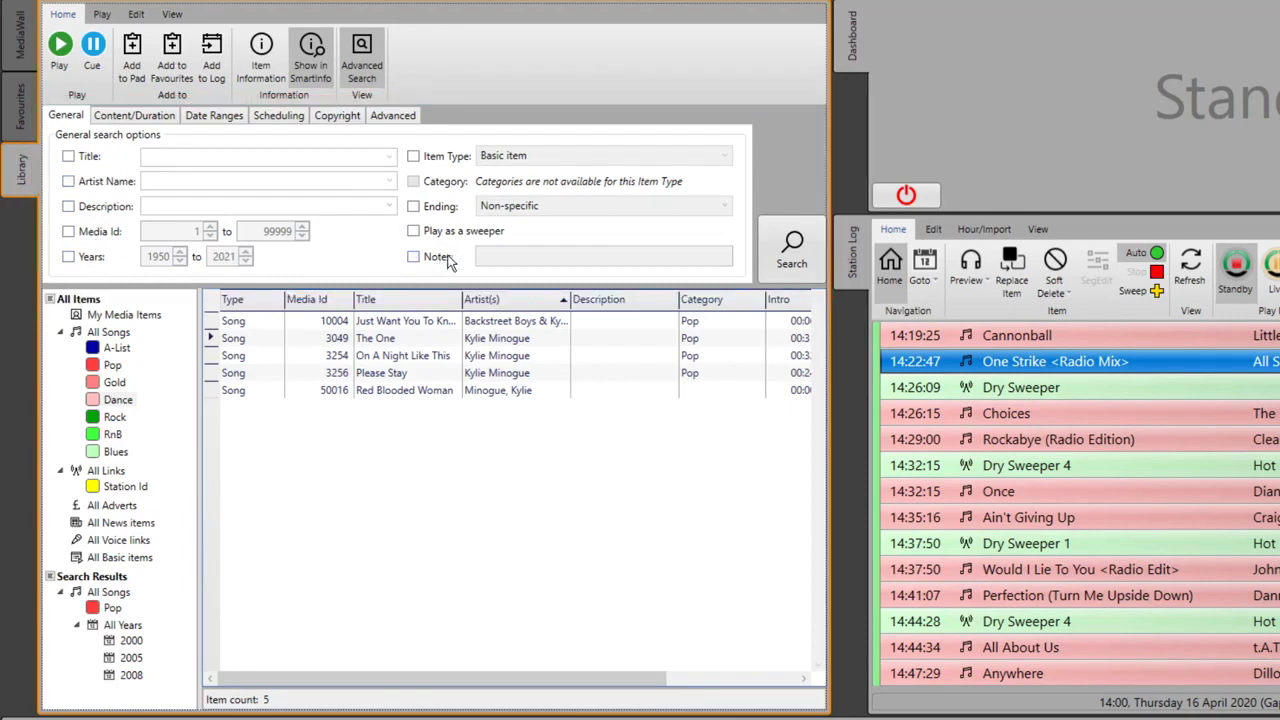
left_click(68, 232)
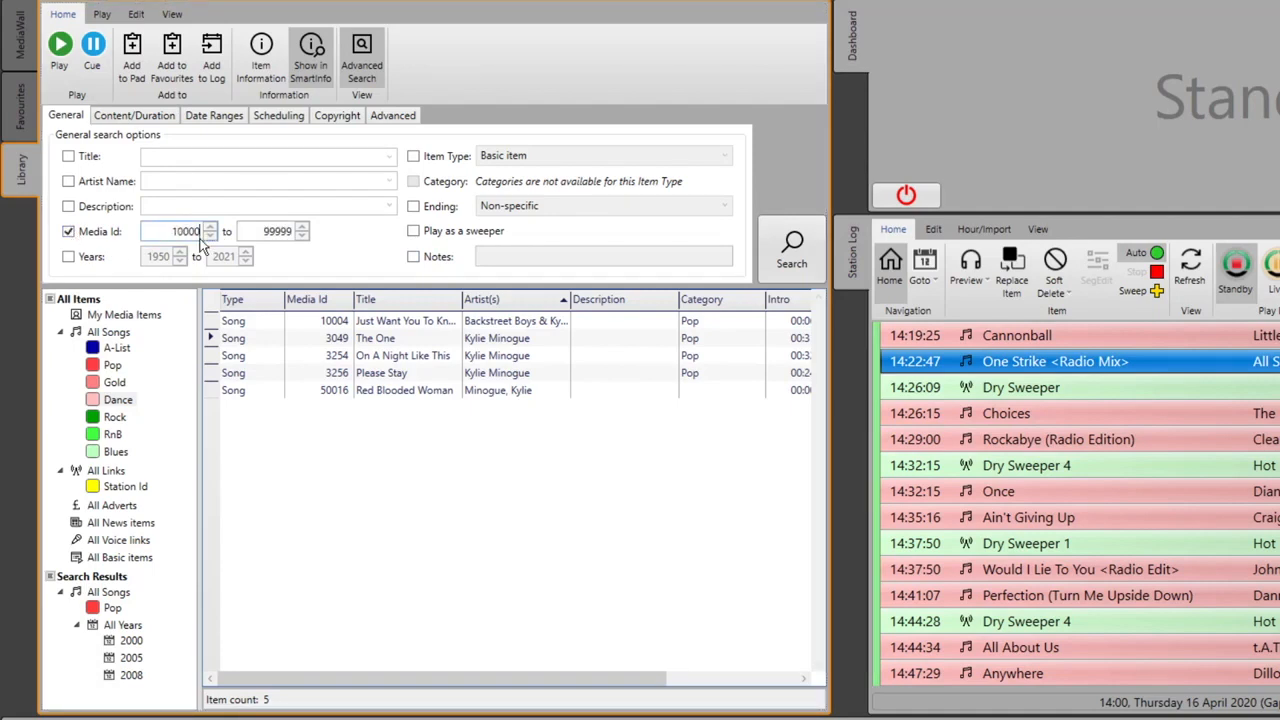
key("Tab")
type("1")
left_click(792, 248)
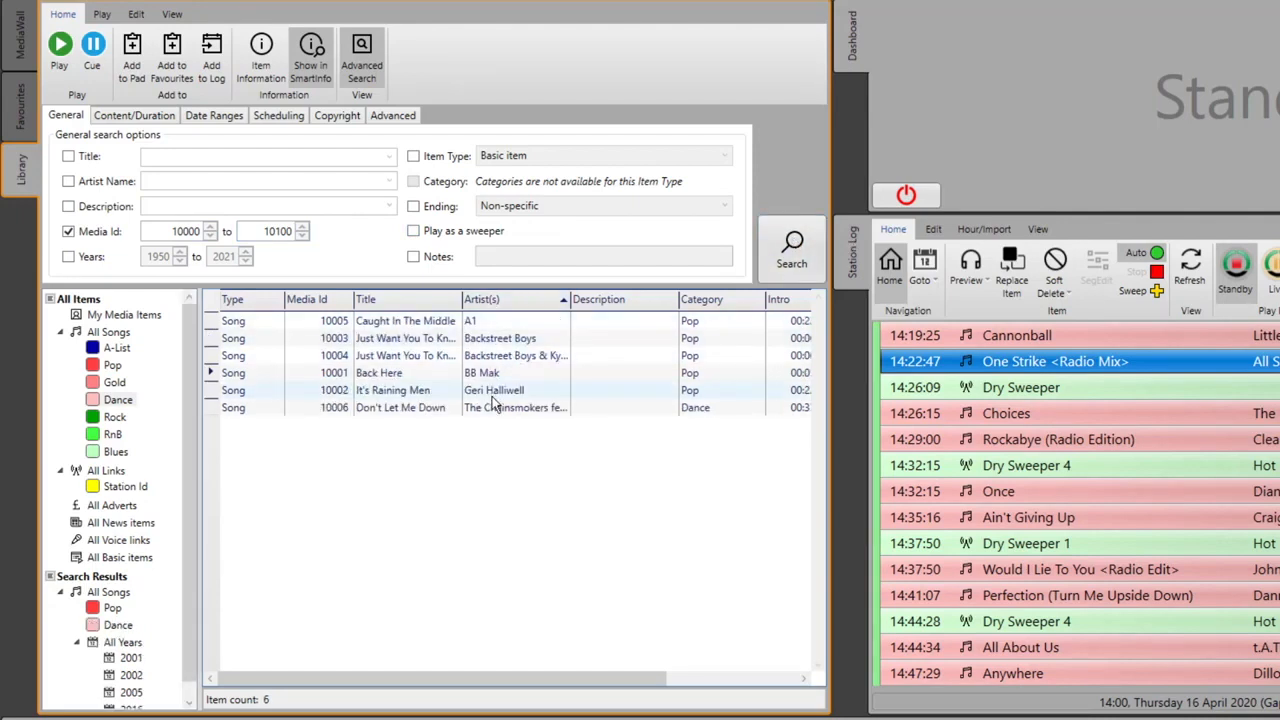
- Narrow the advanced search to item type Song in the Pop category and run it again
left_click(413, 157)
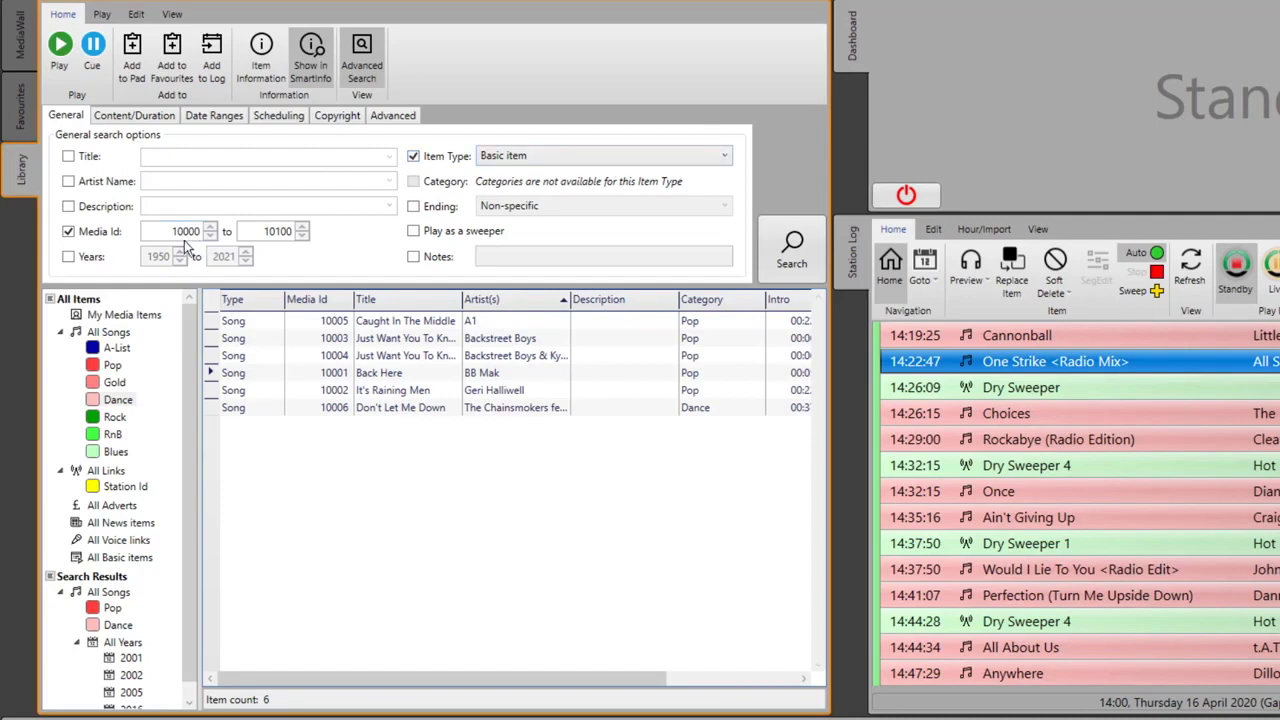
left_click(654, 156)
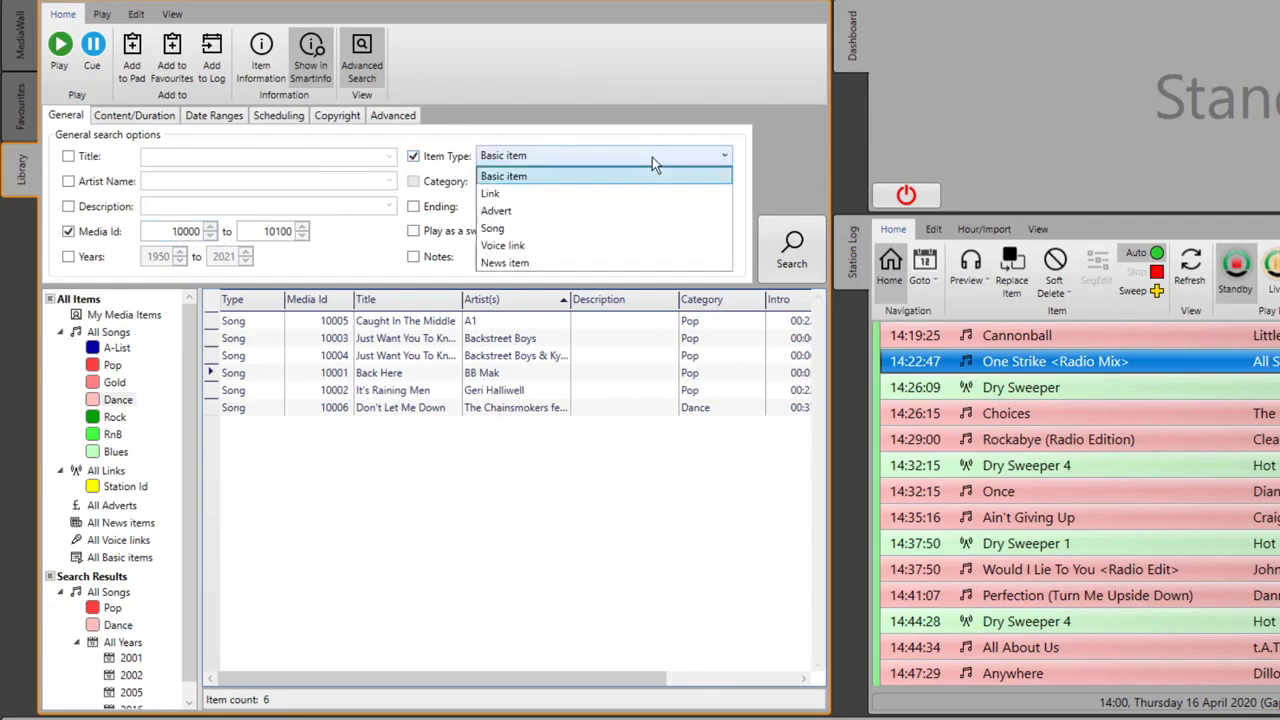
left_click(446, 184)
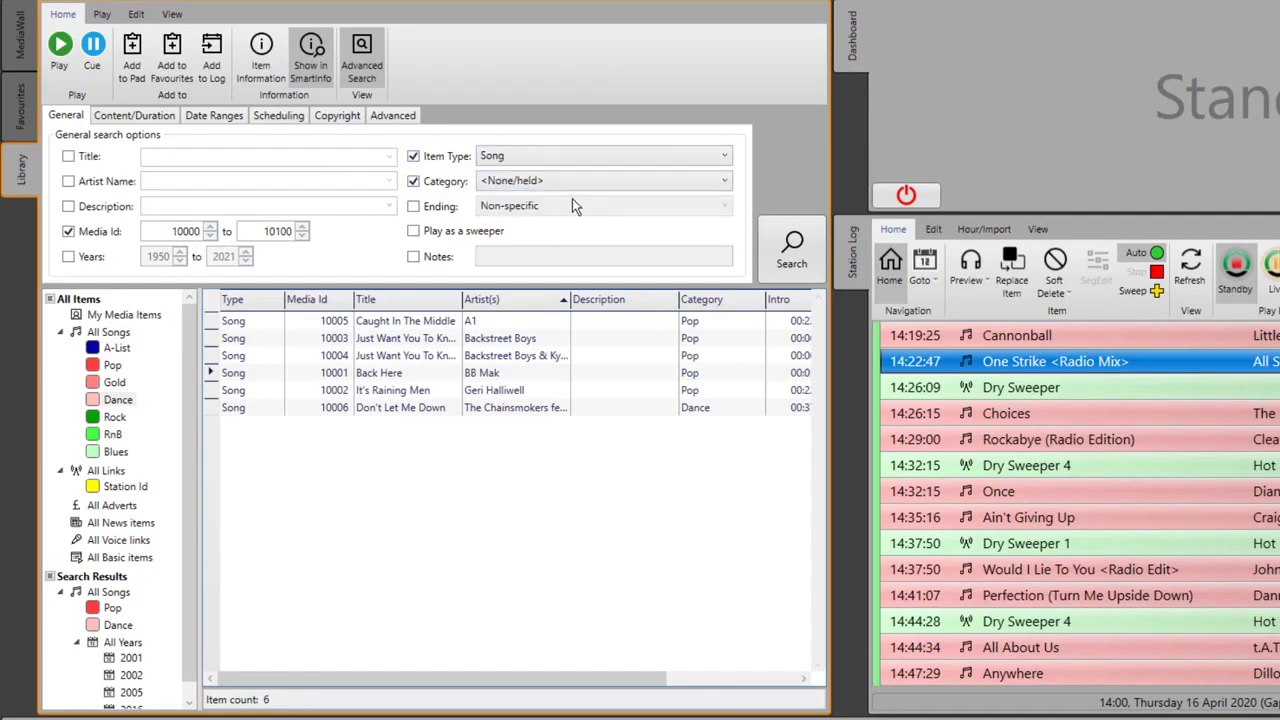
left_click(573, 183)
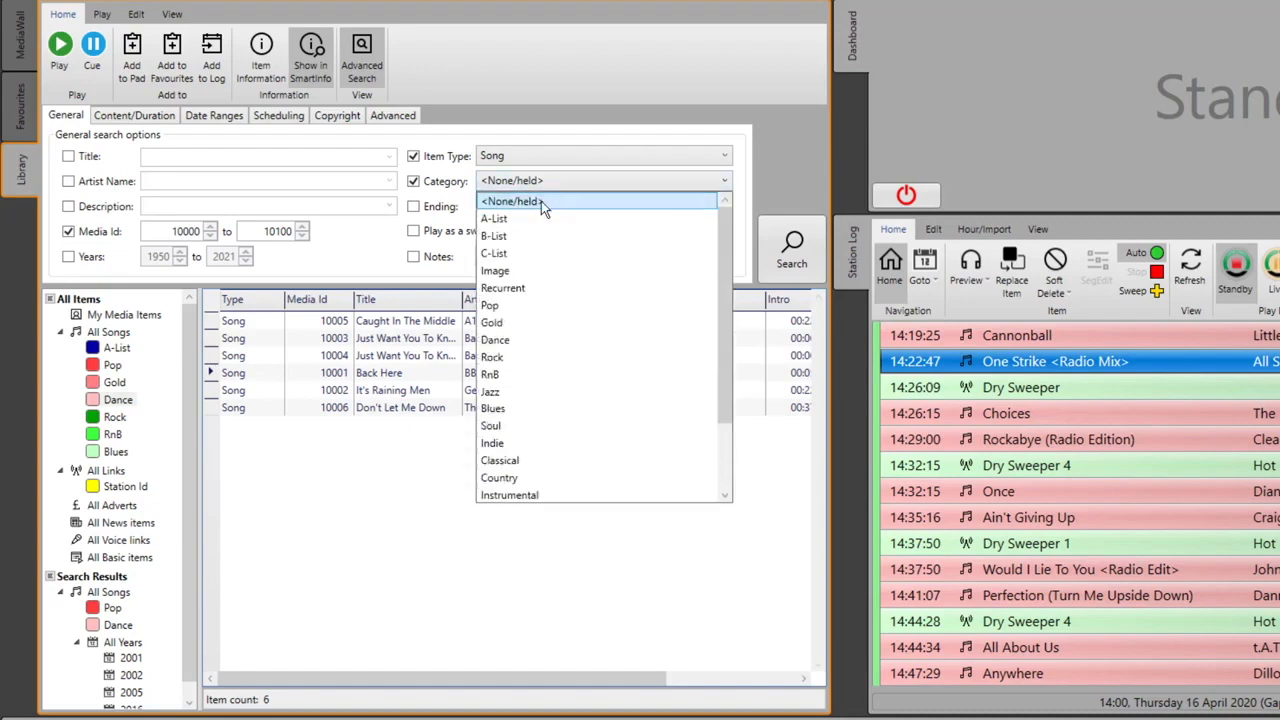
left_click(509, 303)
left_click(789, 258)
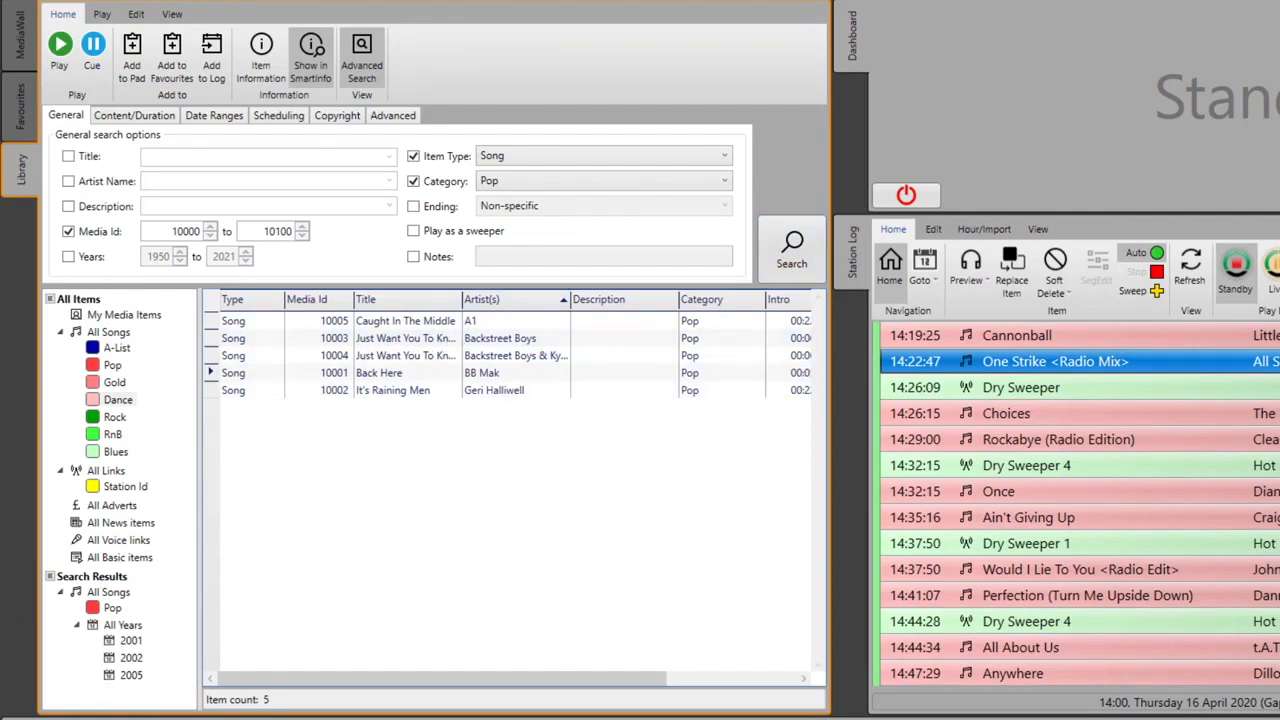
- Look through the Content/Duration, Date Ranges, Scheduling, Copyright and Advanced search options
left_click(131, 116)
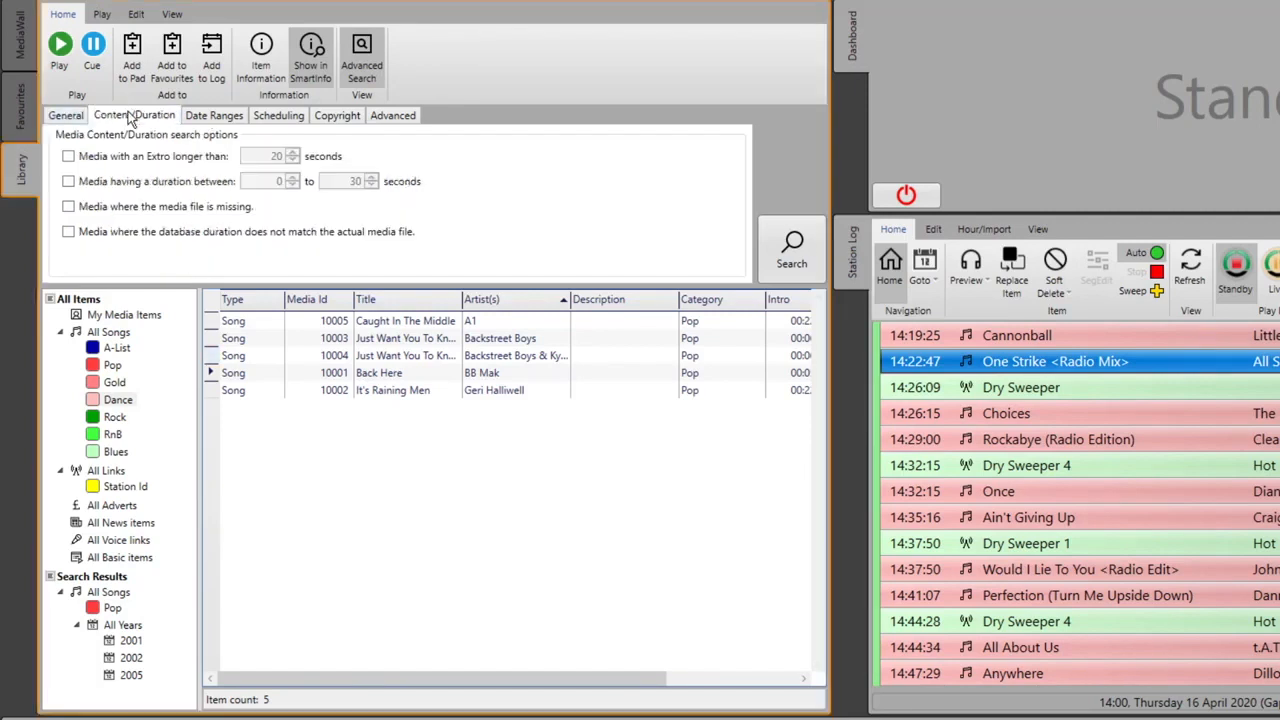
left_click(215, 117)
left_click(284, 117)
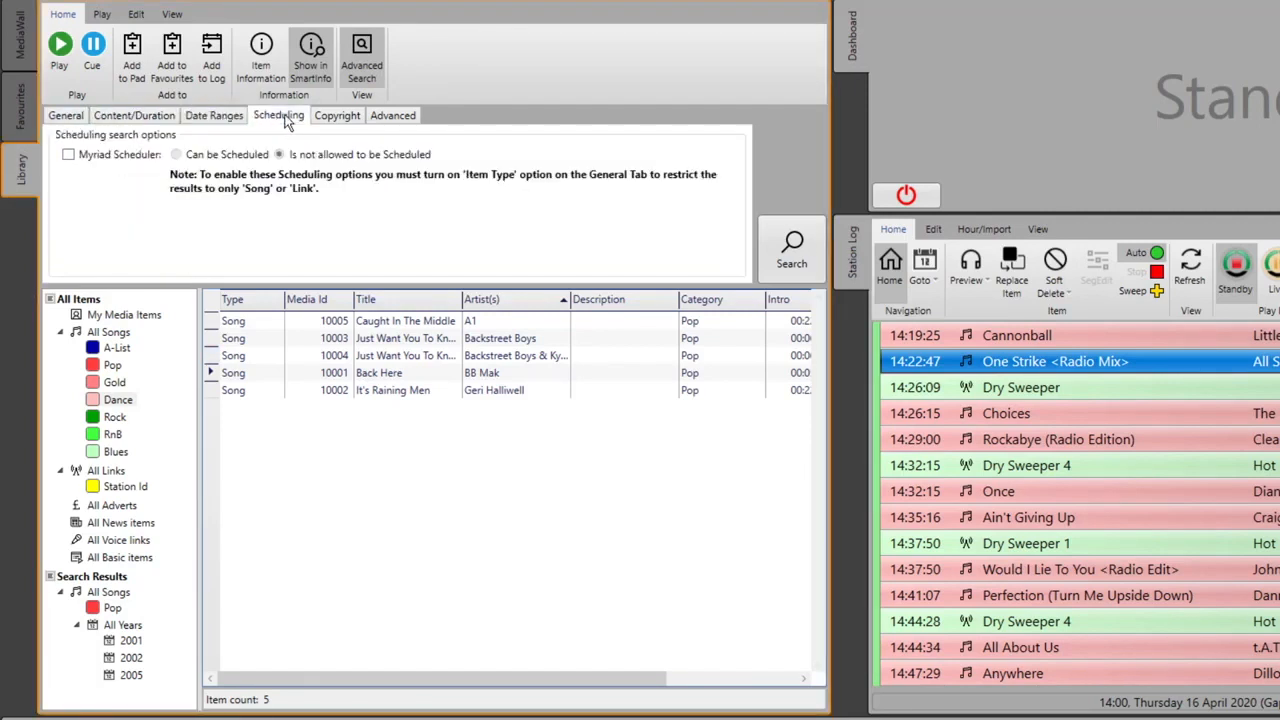
left_click(352, 119)
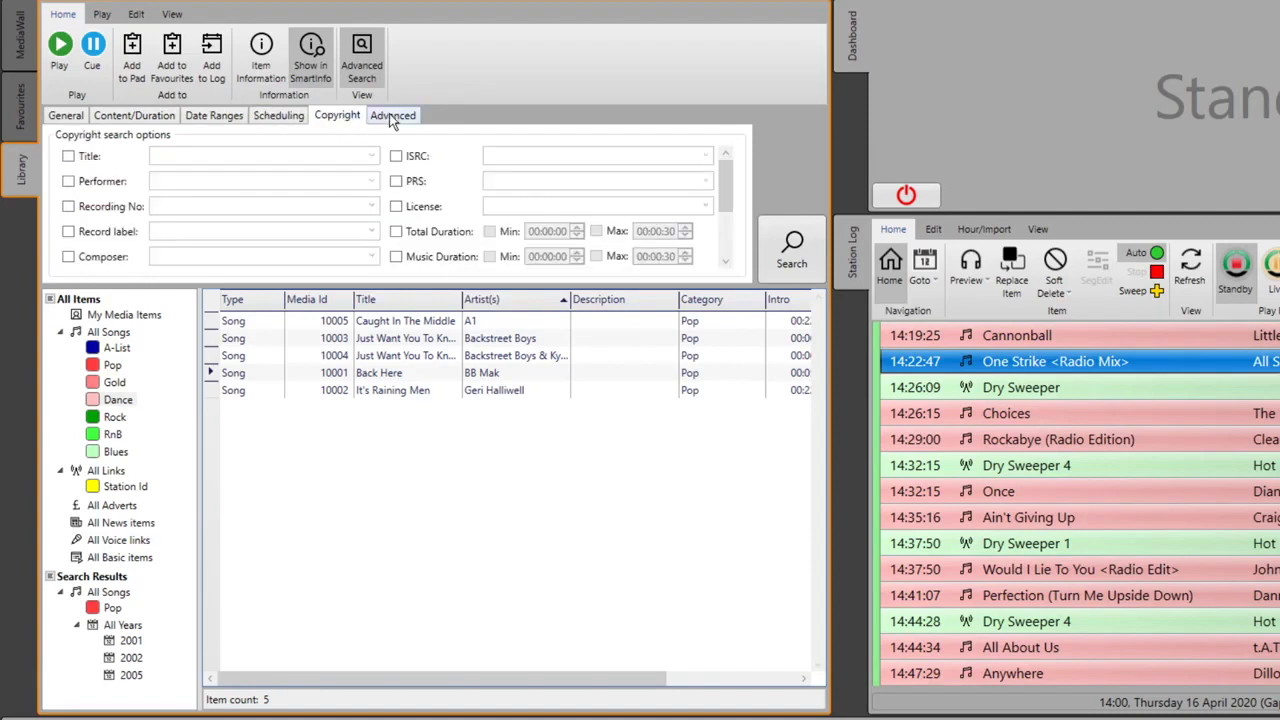
left_click(393, 117)
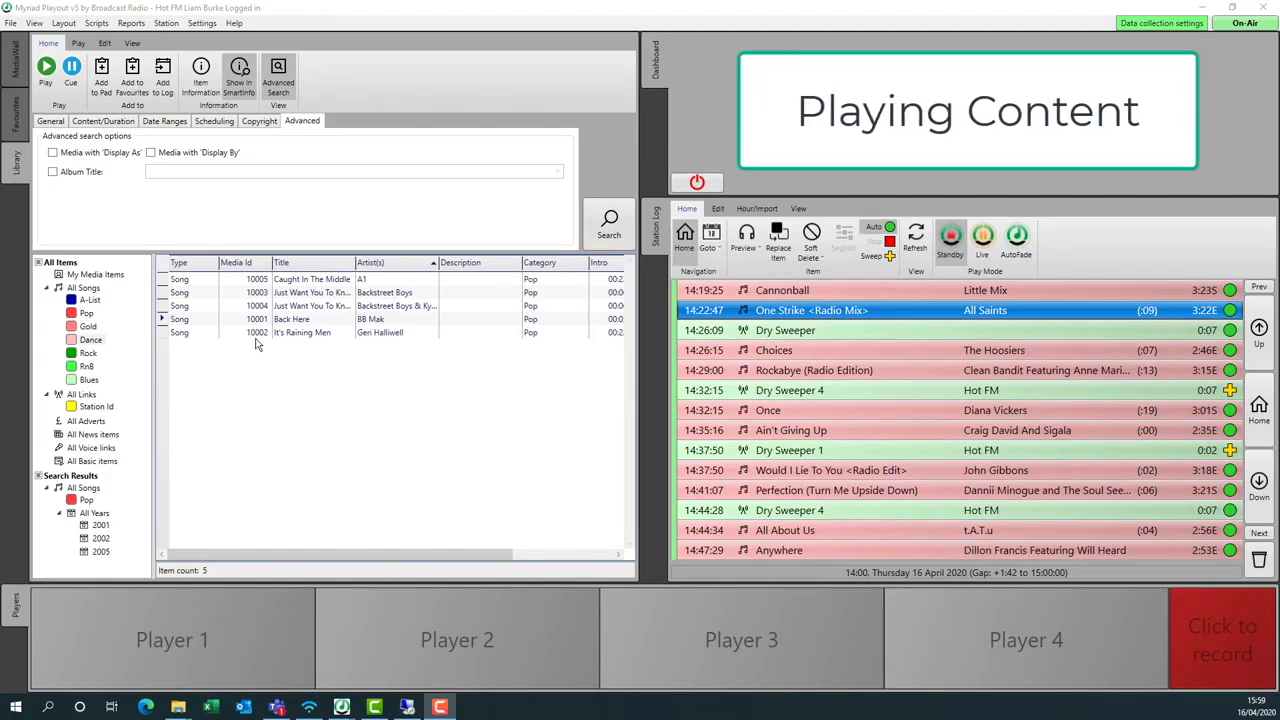
- Load song 10004, Just Want You To Know, into Player 1 and insert song 10003 into the station log after Once
left_click(287, 309)
left_click_drag(295, 313, 162, 638)
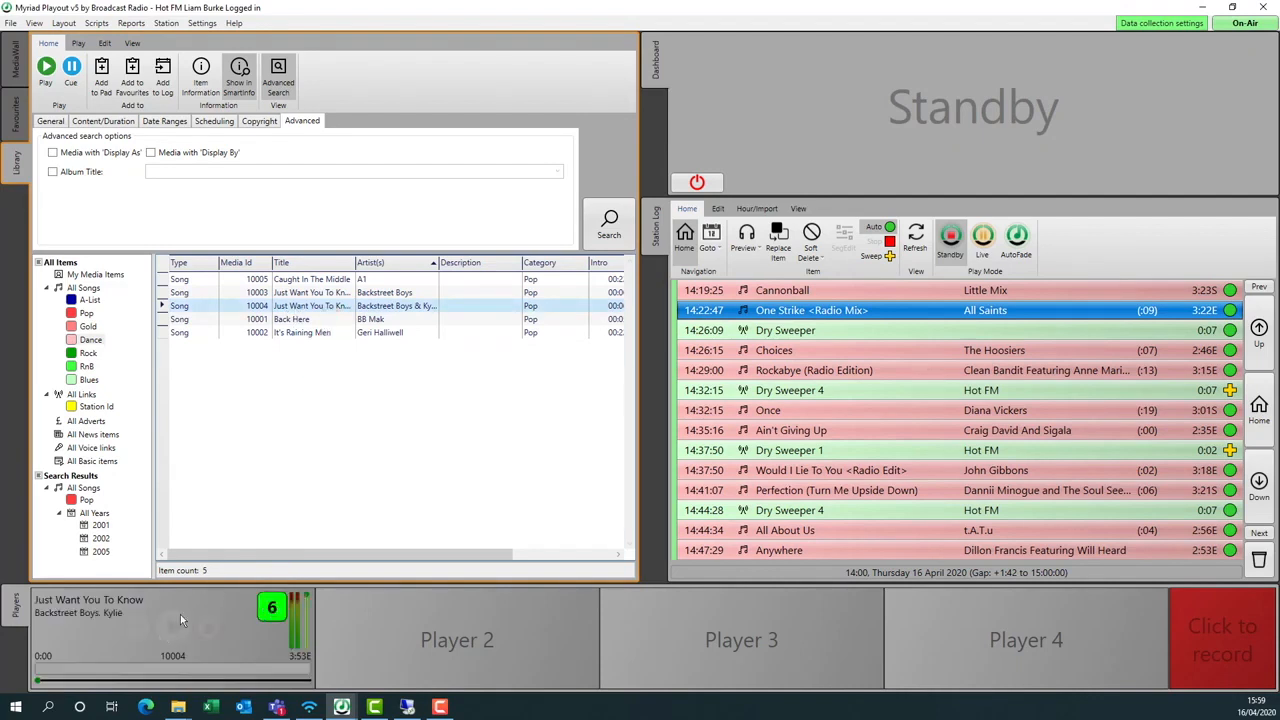
left_click_drag(291, 293, 763, 430)
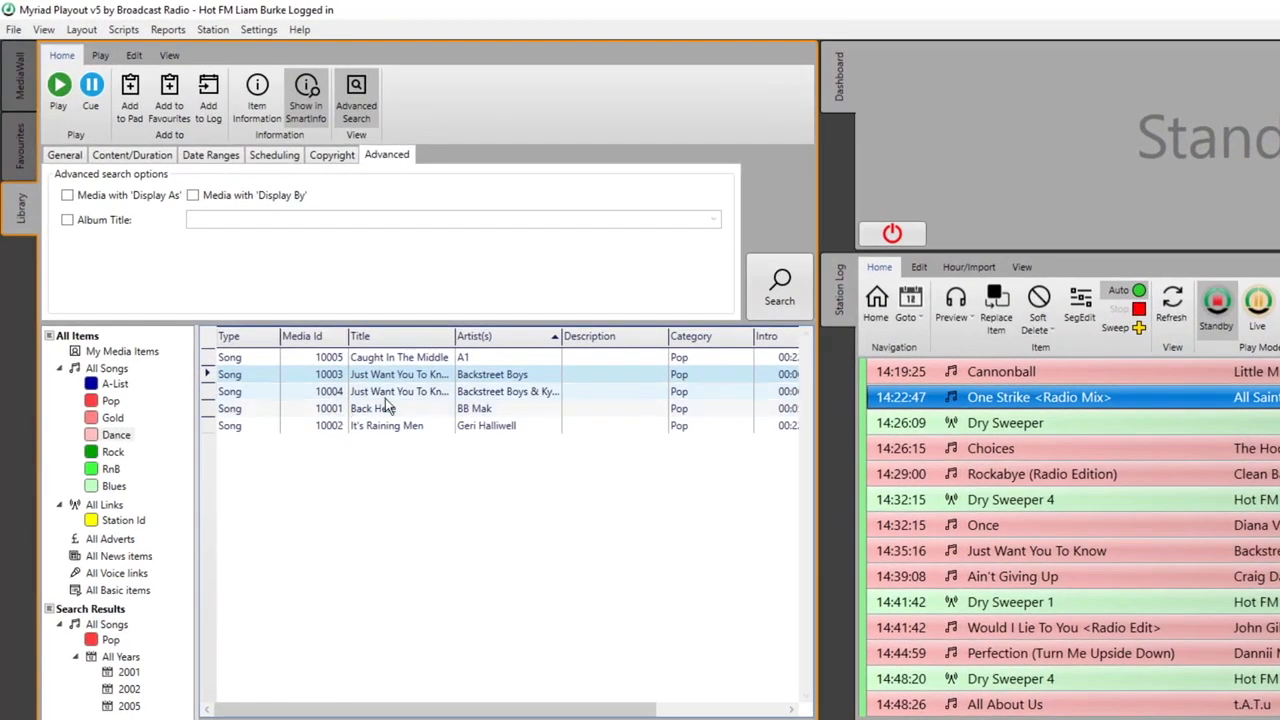
- Add Just Want You To Know to slot 9 of My First Favourites Set and return to the library
left_click(22, 140)
left_click_drag(22, 140, 412, 548)
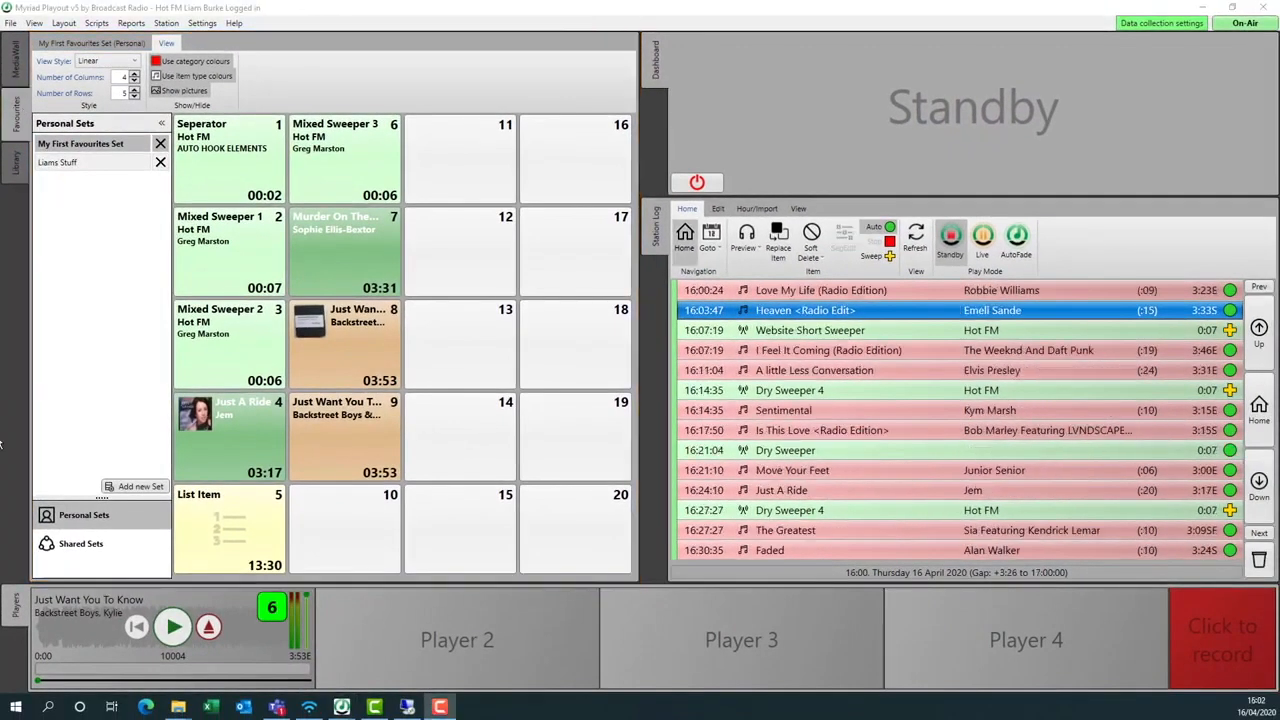
left_click(17, 172)
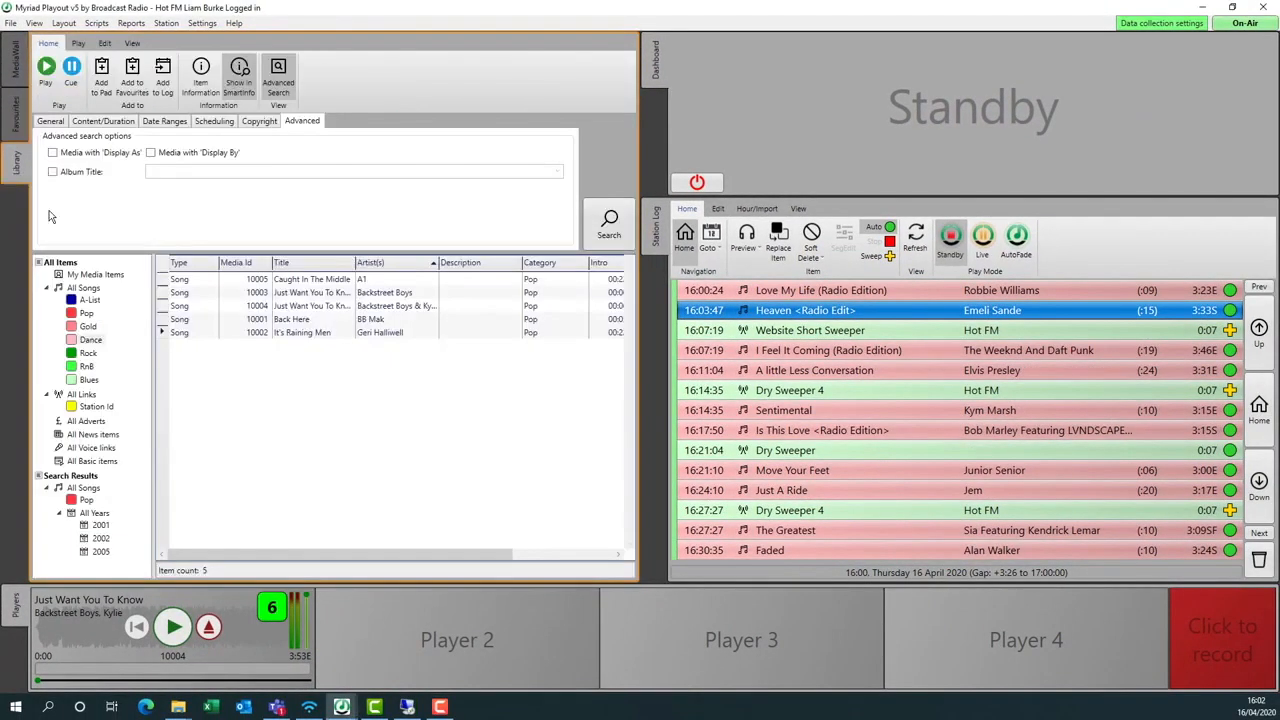
- Trigger song 10004 from the library results and examine the play, cue, hook and preview options with It's Raining Men selected
double_click(295, 311)
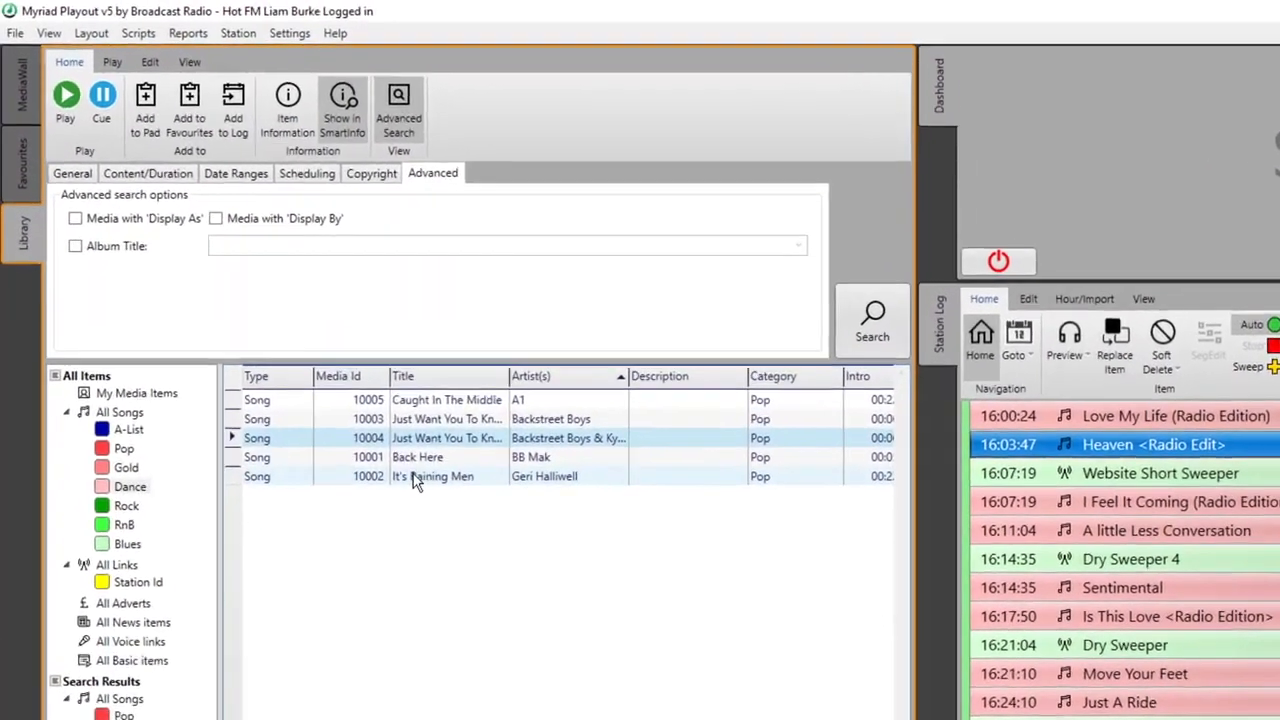
left_click(417, 478)
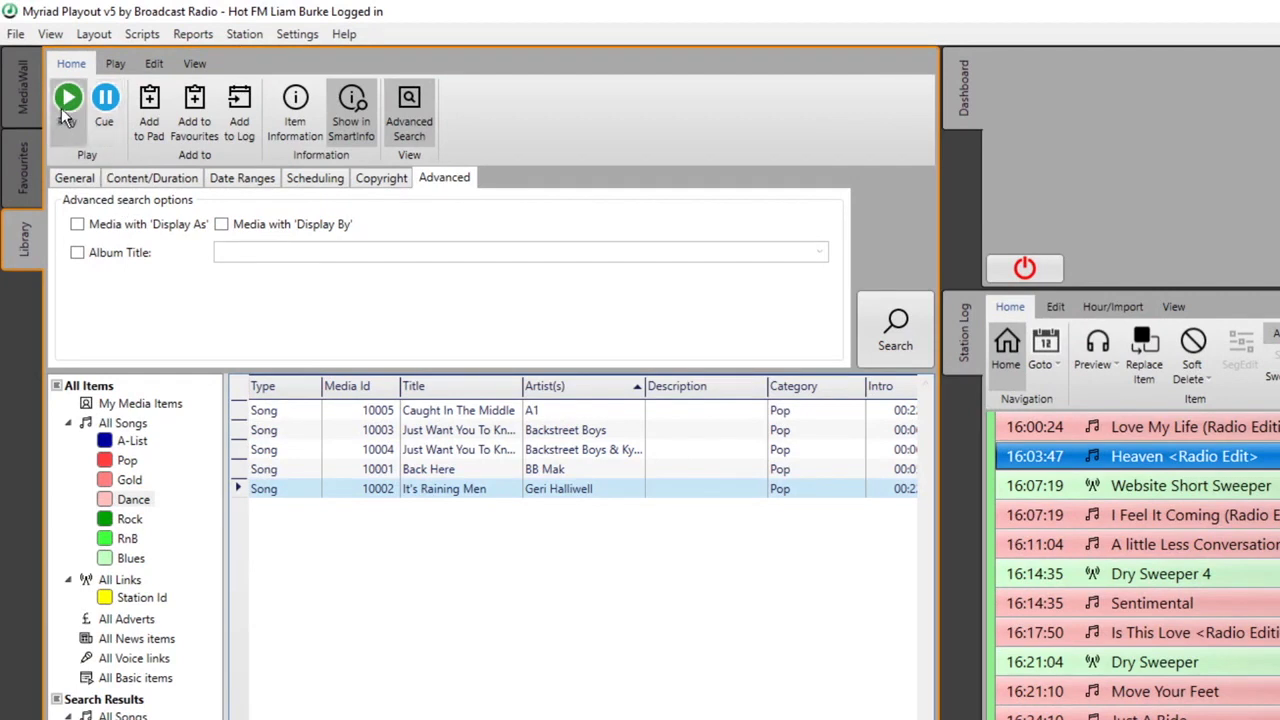
left_click(115, 63)
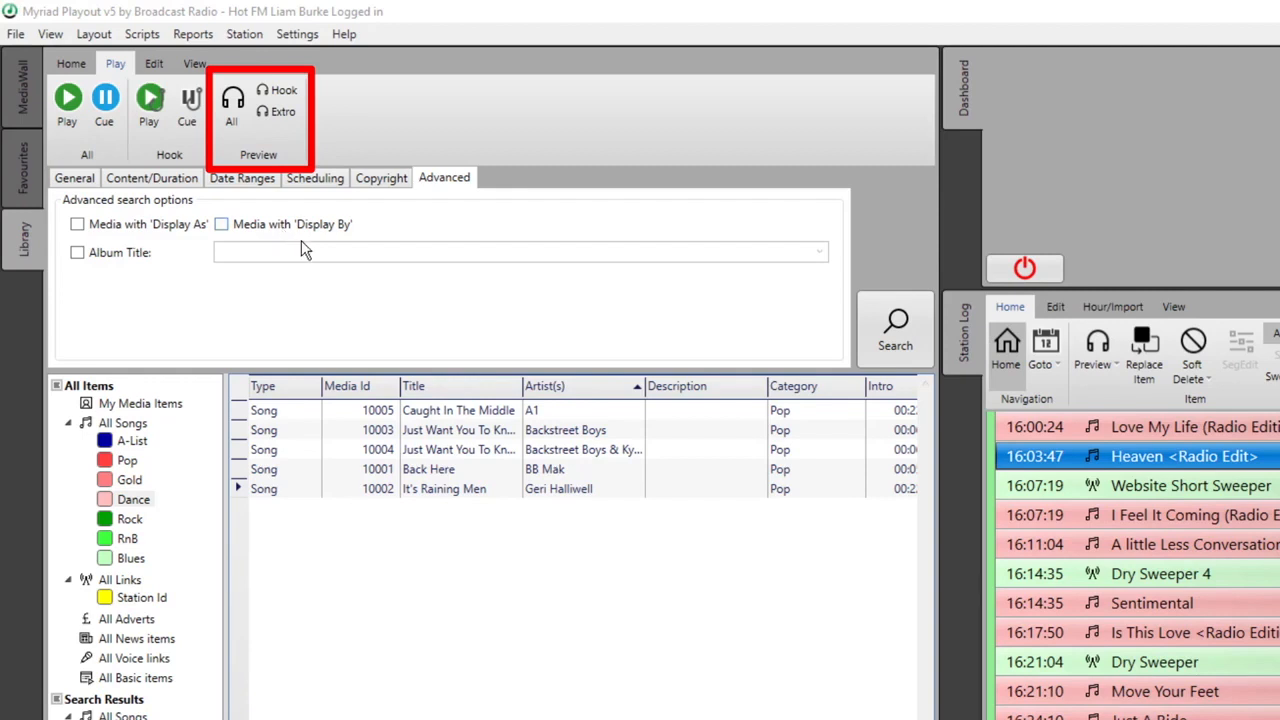
left_click(70, 64)
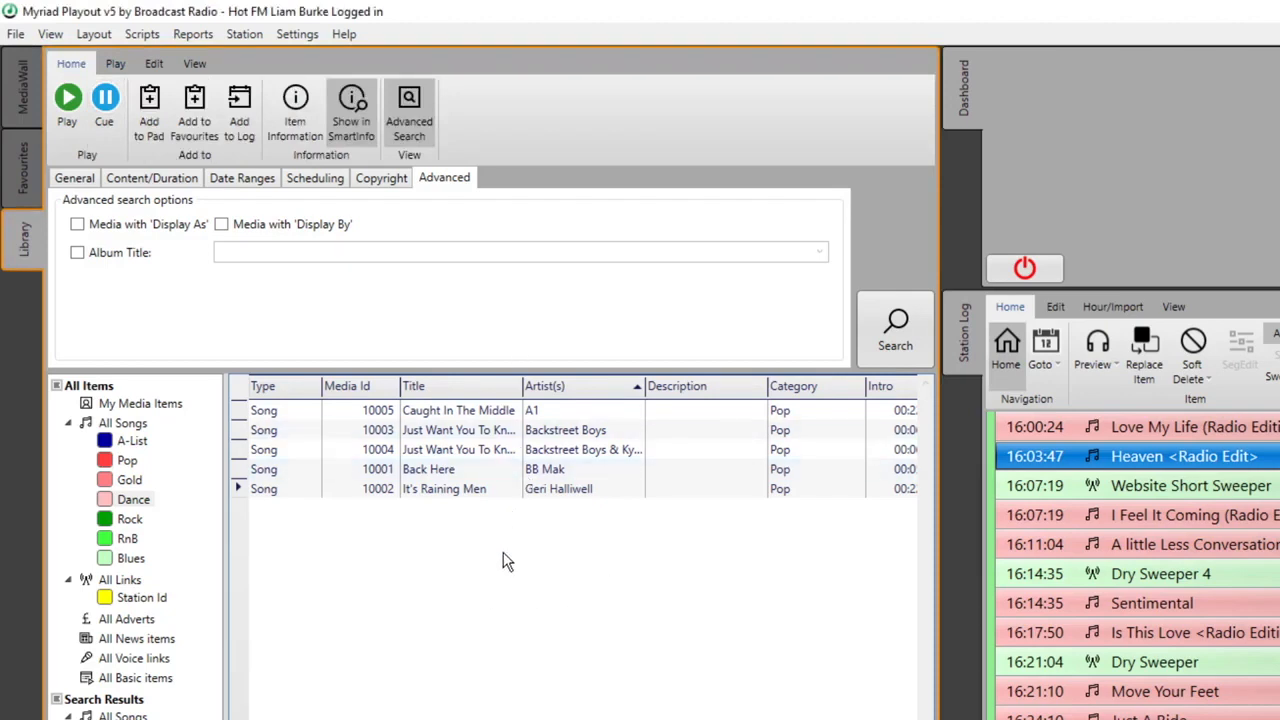
- View the item information of song 10004, including its warnings based on current time, and close it
left_click(344, 441)
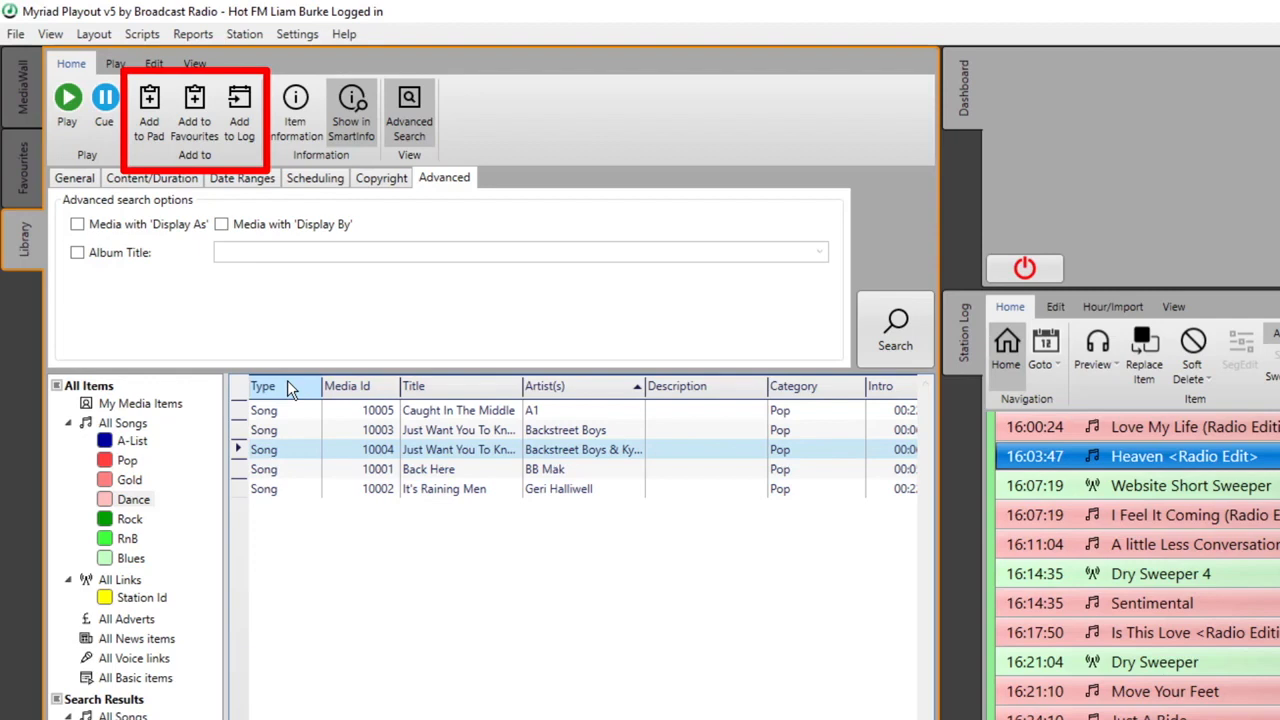
left_click(289, 105)
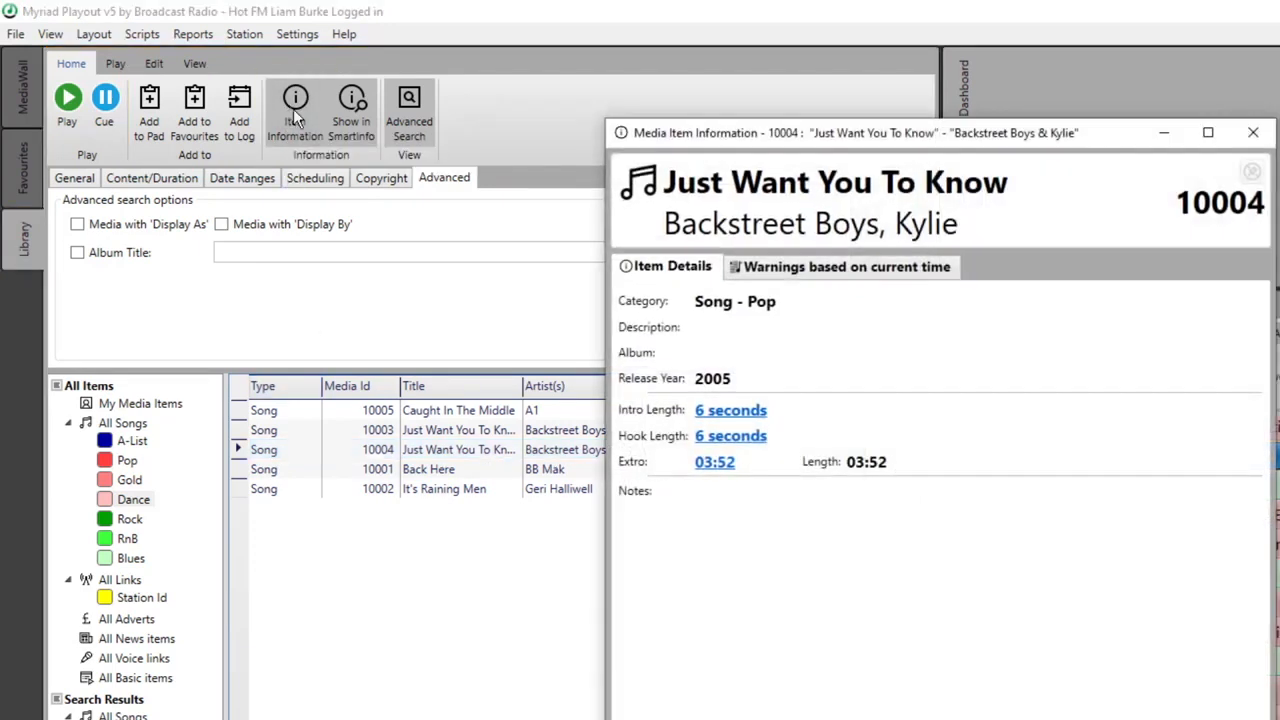
left_click(812, 268)
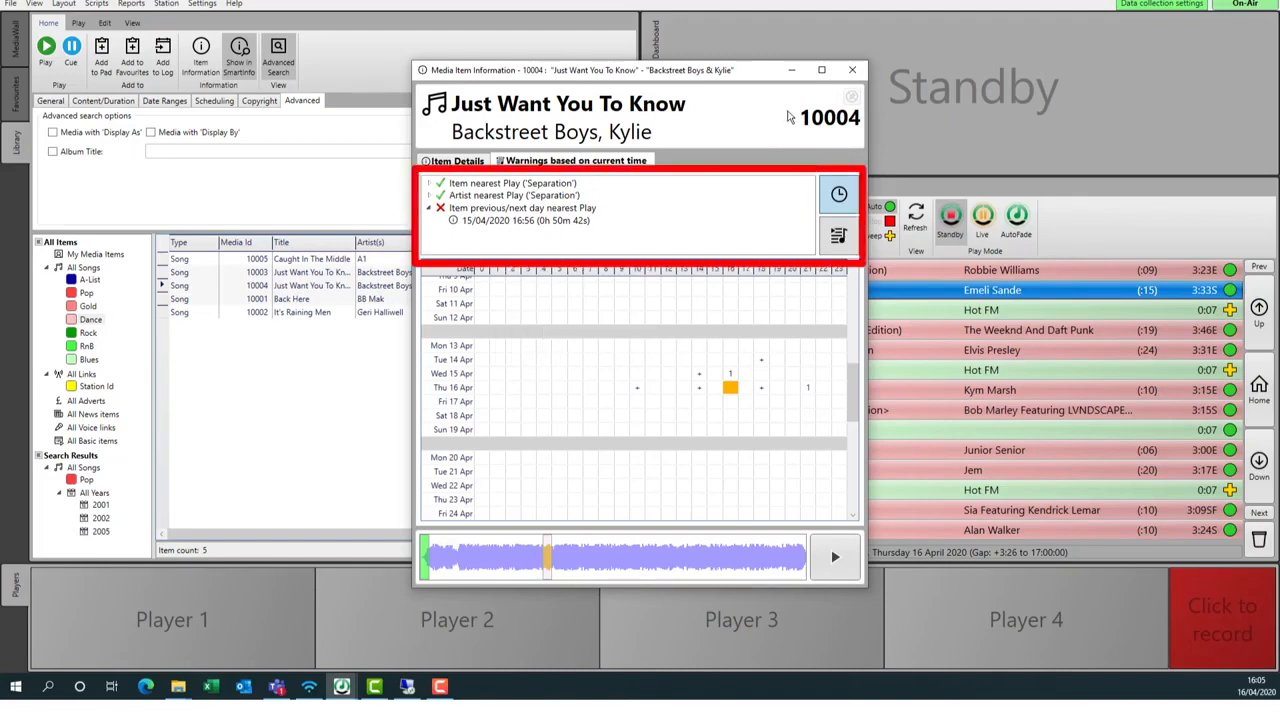
left_click(852, 70)
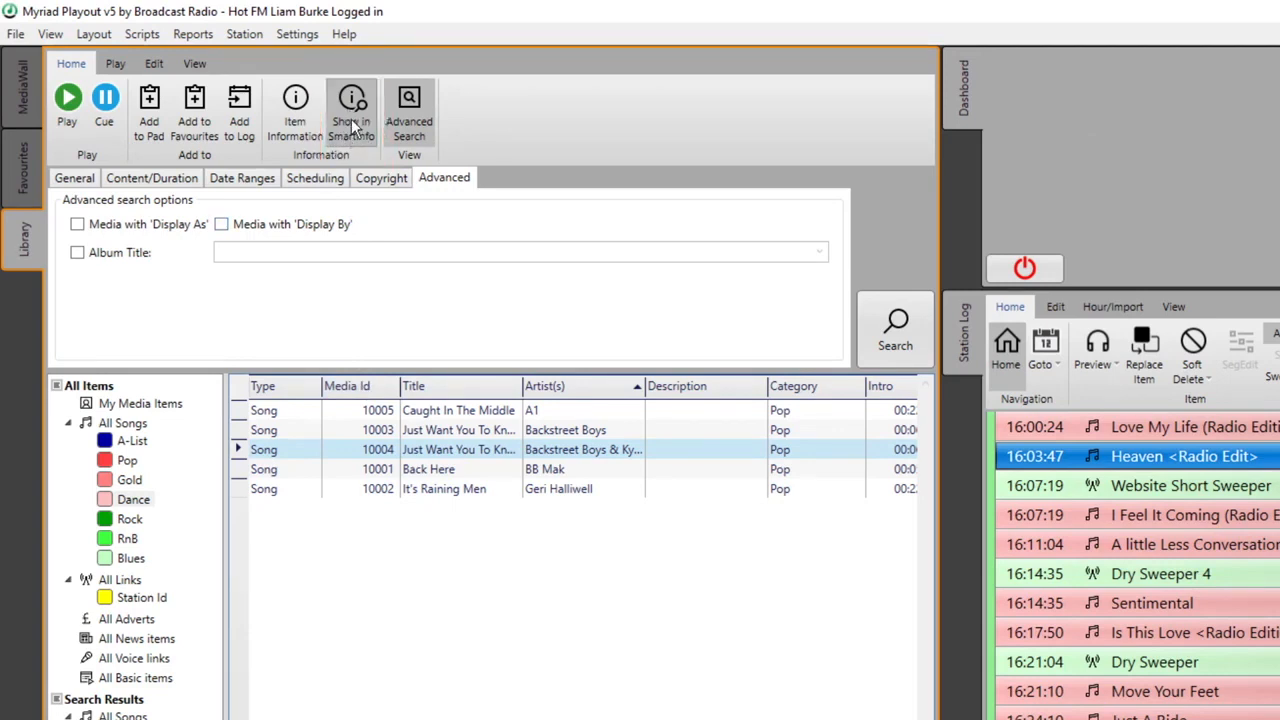
- Try the Show in SmartInfo option and switch the library from advanced back to basic search
left_click(352, 130)
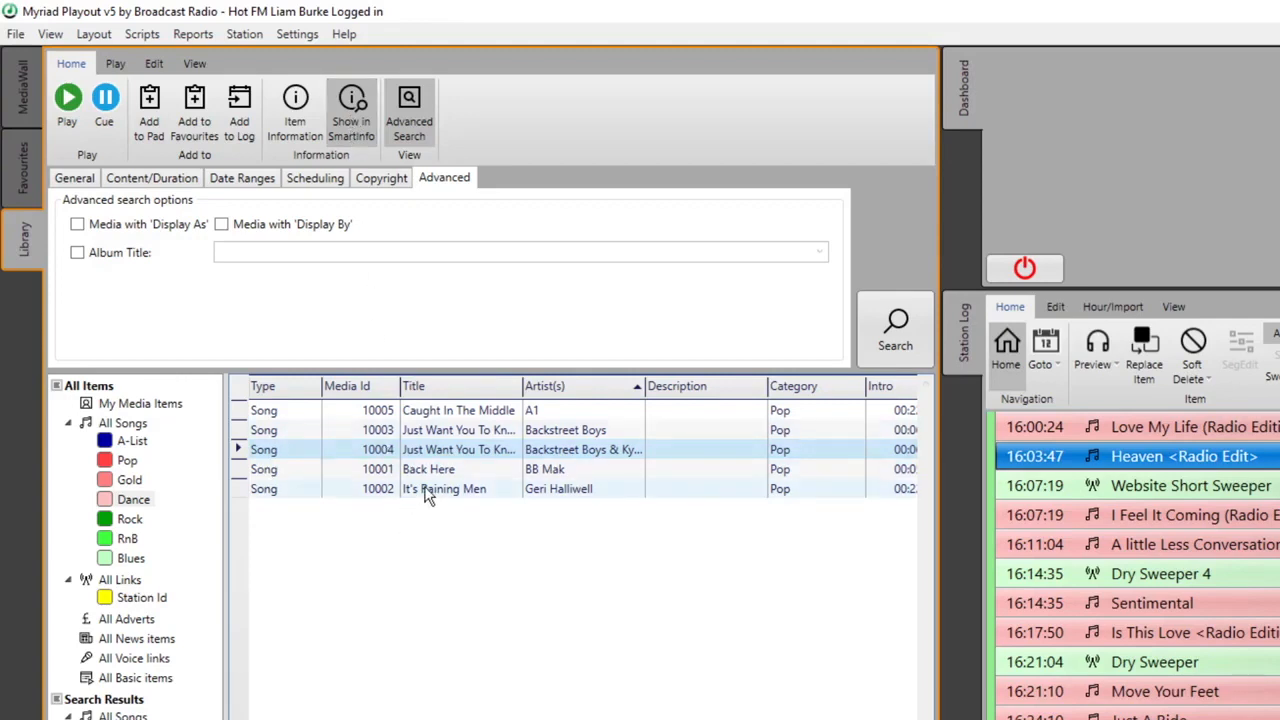
left_click(423, 132)
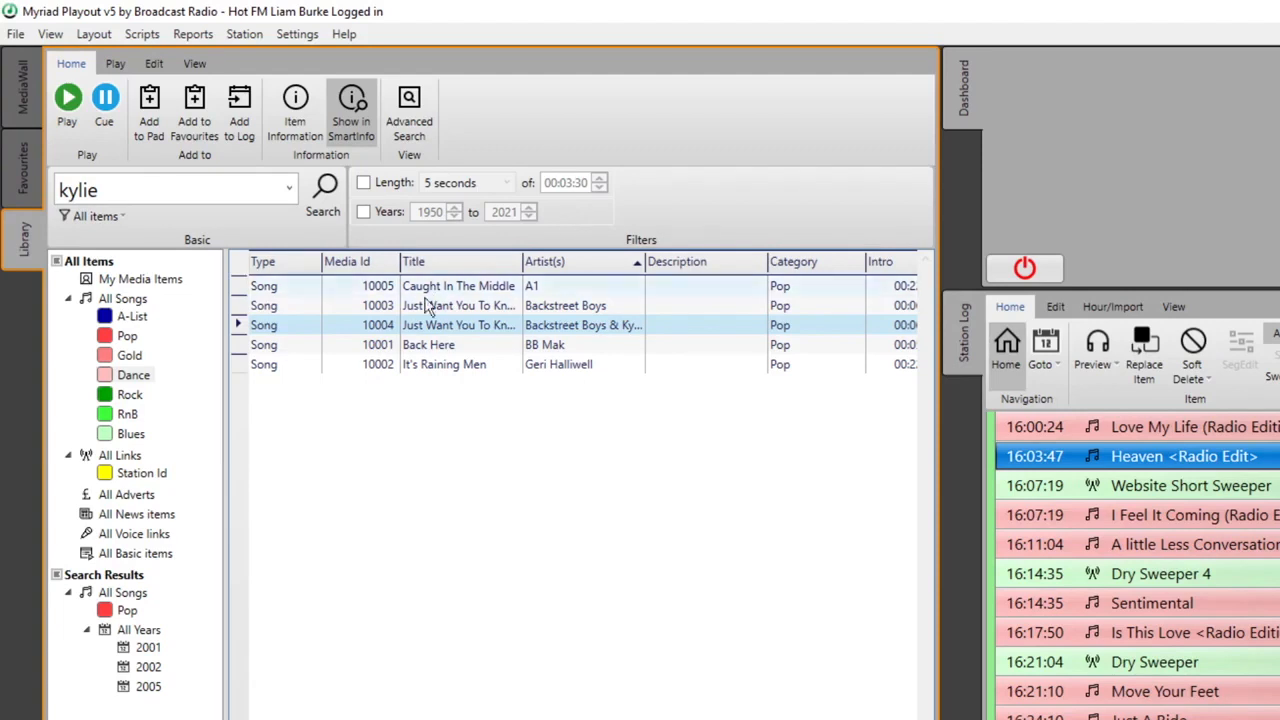
- Look over the library's edit and view options and open song 10004, Just Want You To Know, for editing
left_click(154, 63)
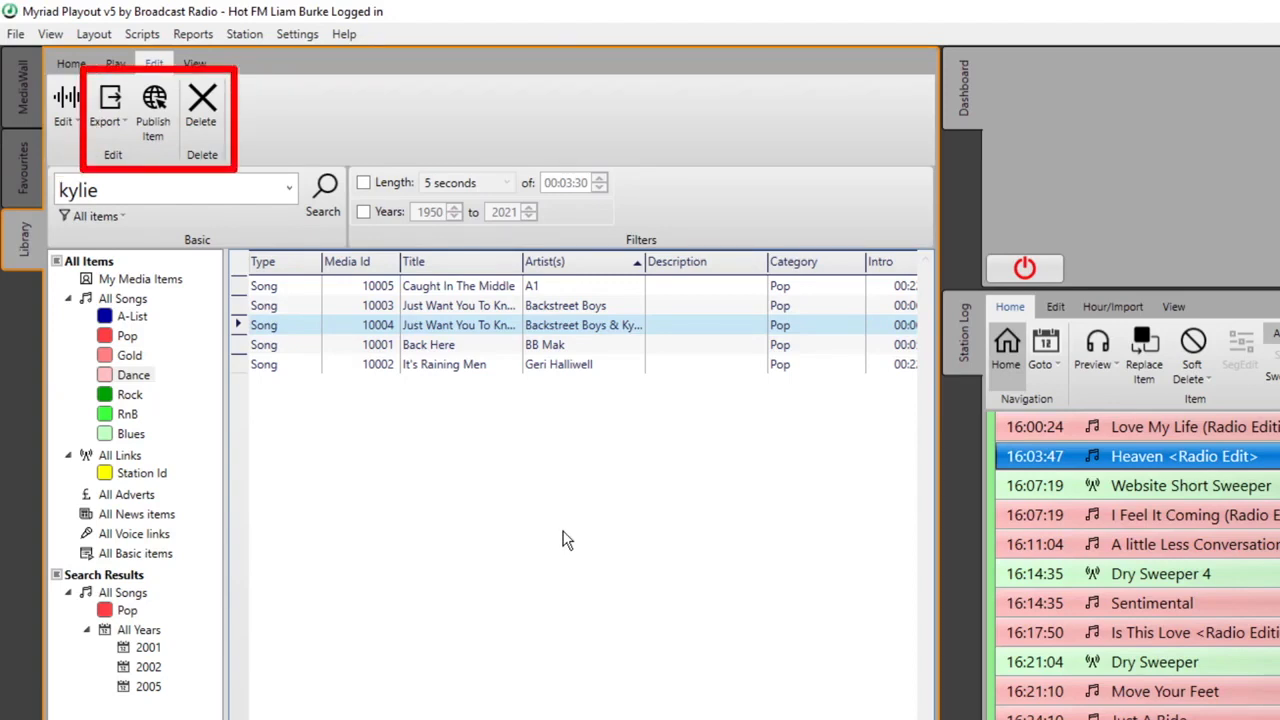
left_click(195, 64)
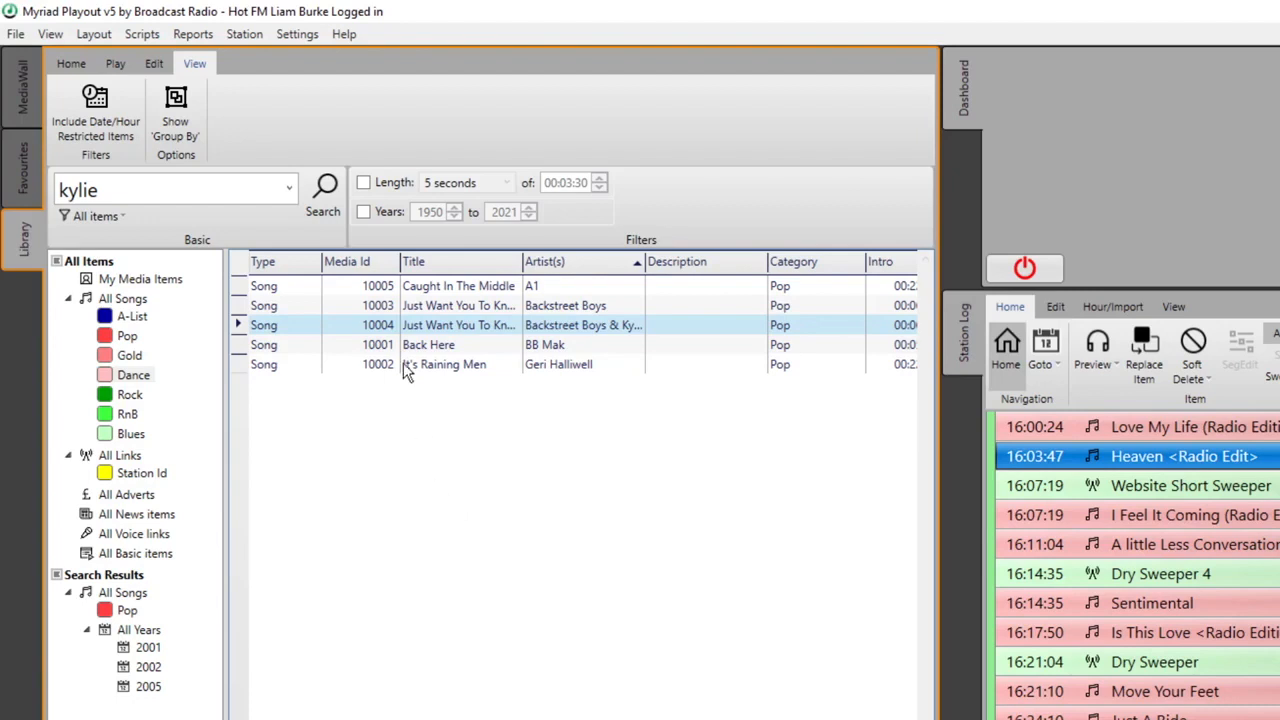
left_click(154, 63)
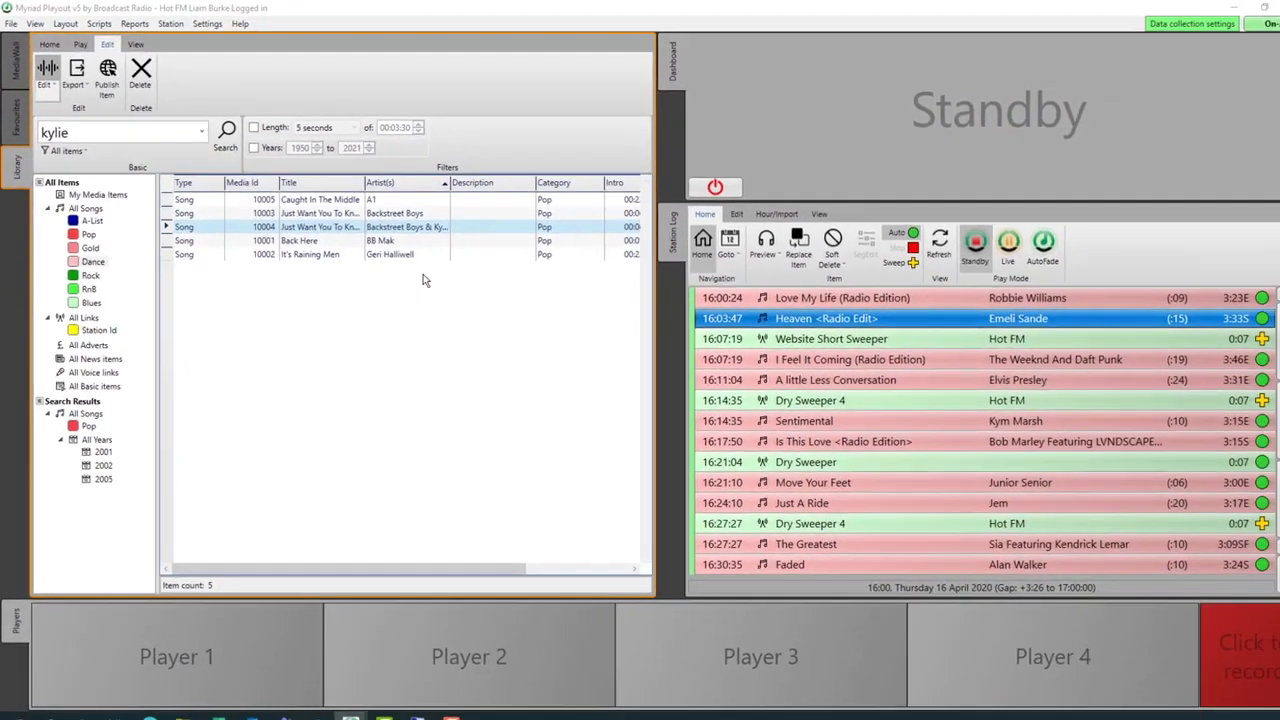
key("ctrl+e")
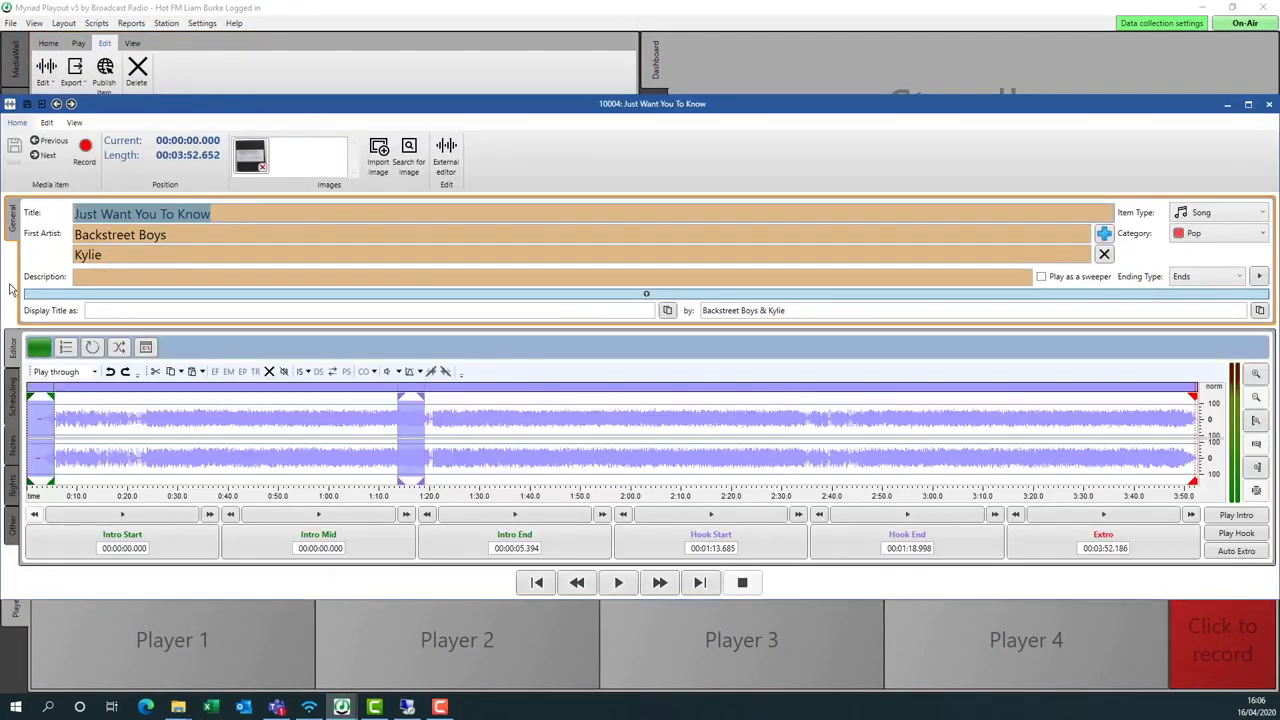
- Restrict song 10004 from being scheduled in hours 12 to 18 on every day of the week, save it and close its editor
left_click_drag(5, 281, 366, 350)
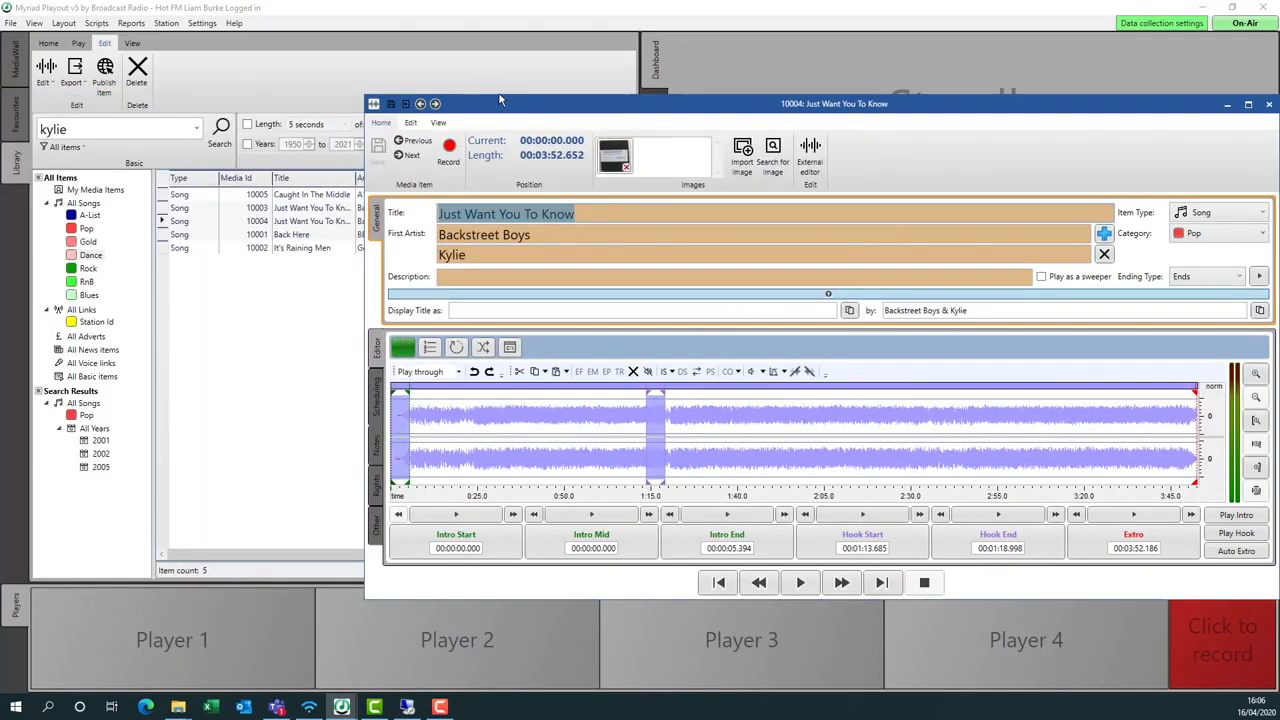
left_click_drag(493, 100, 354, 70)
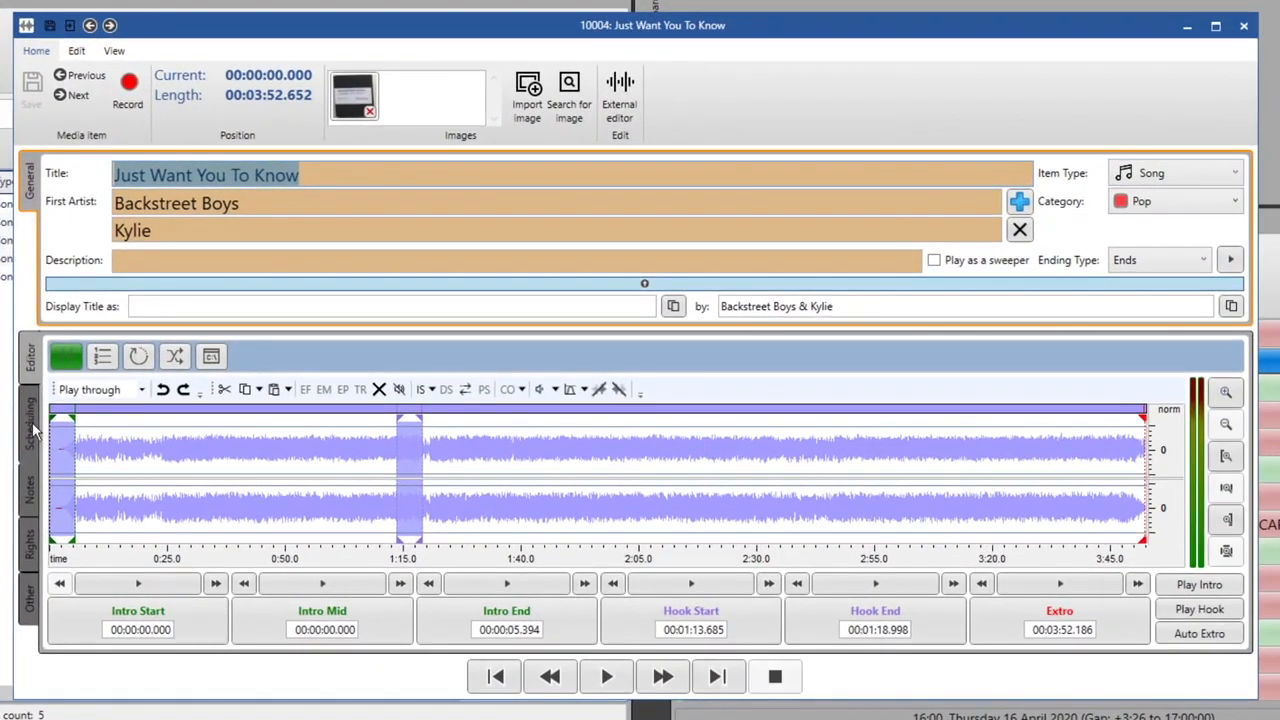
left_click(376, 410)
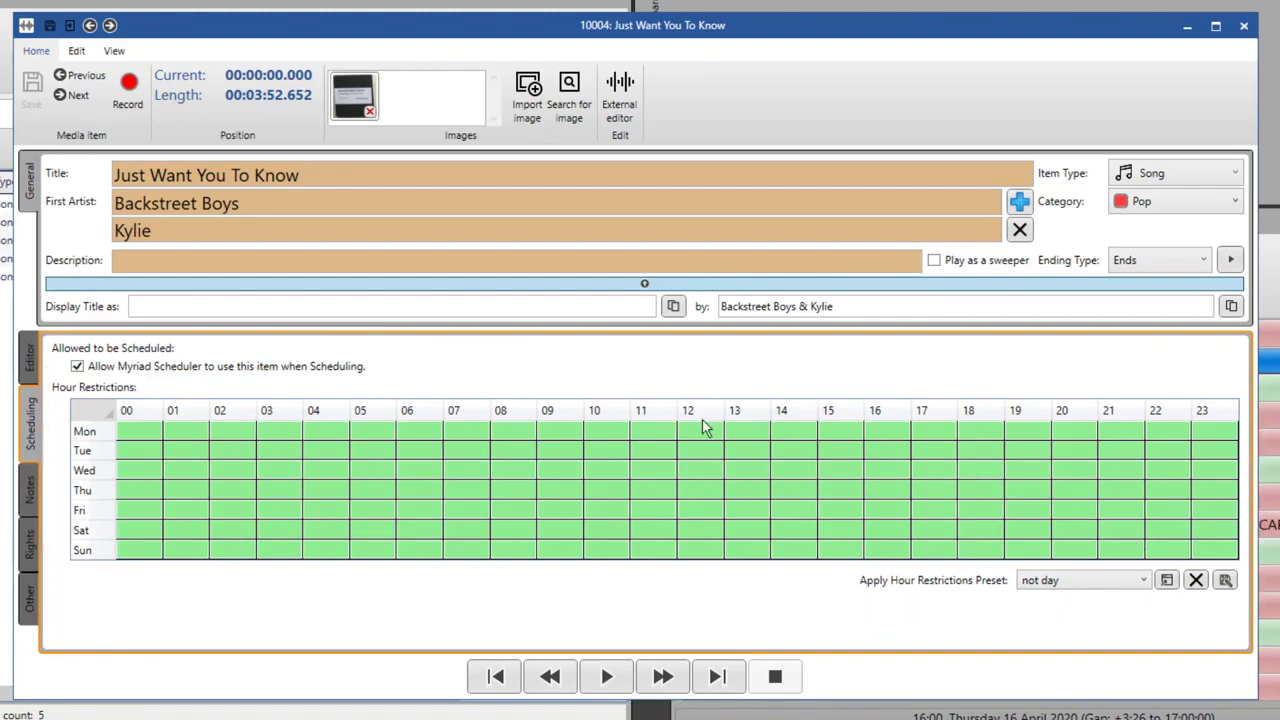
left_click_drag(705, 432, 944, 576)
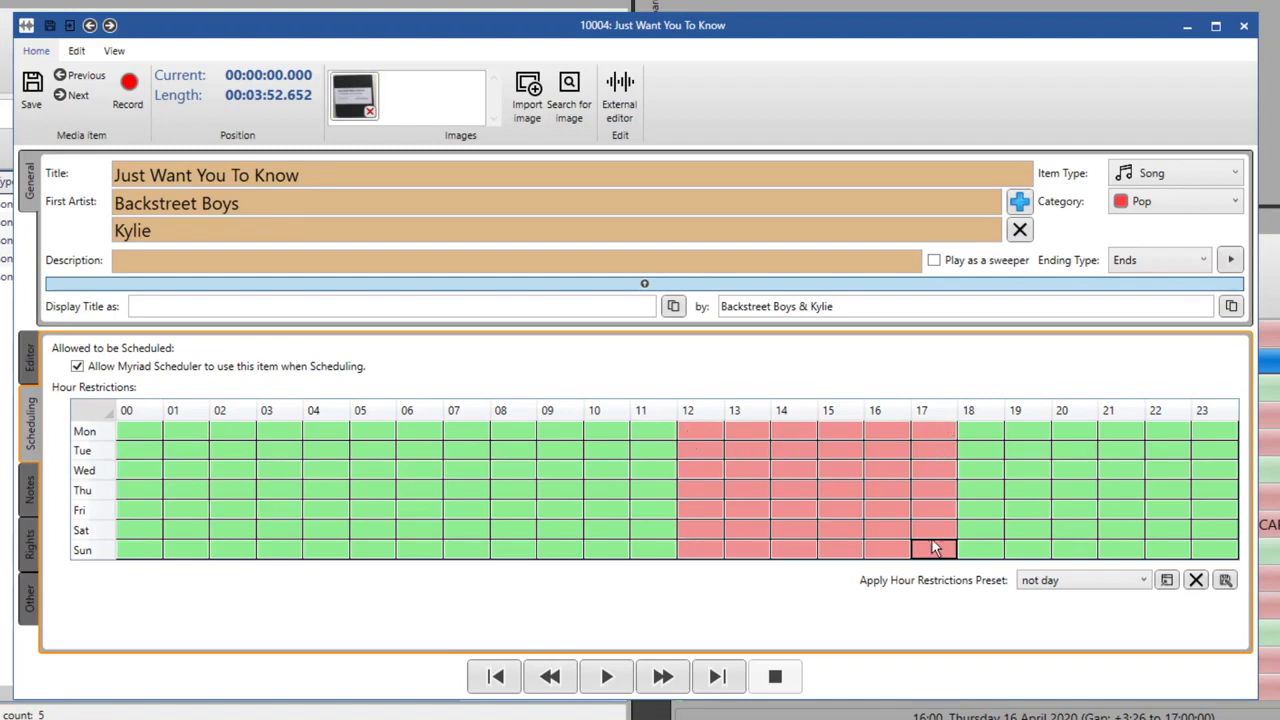
left_click_drag(998, 435, 990, 565)
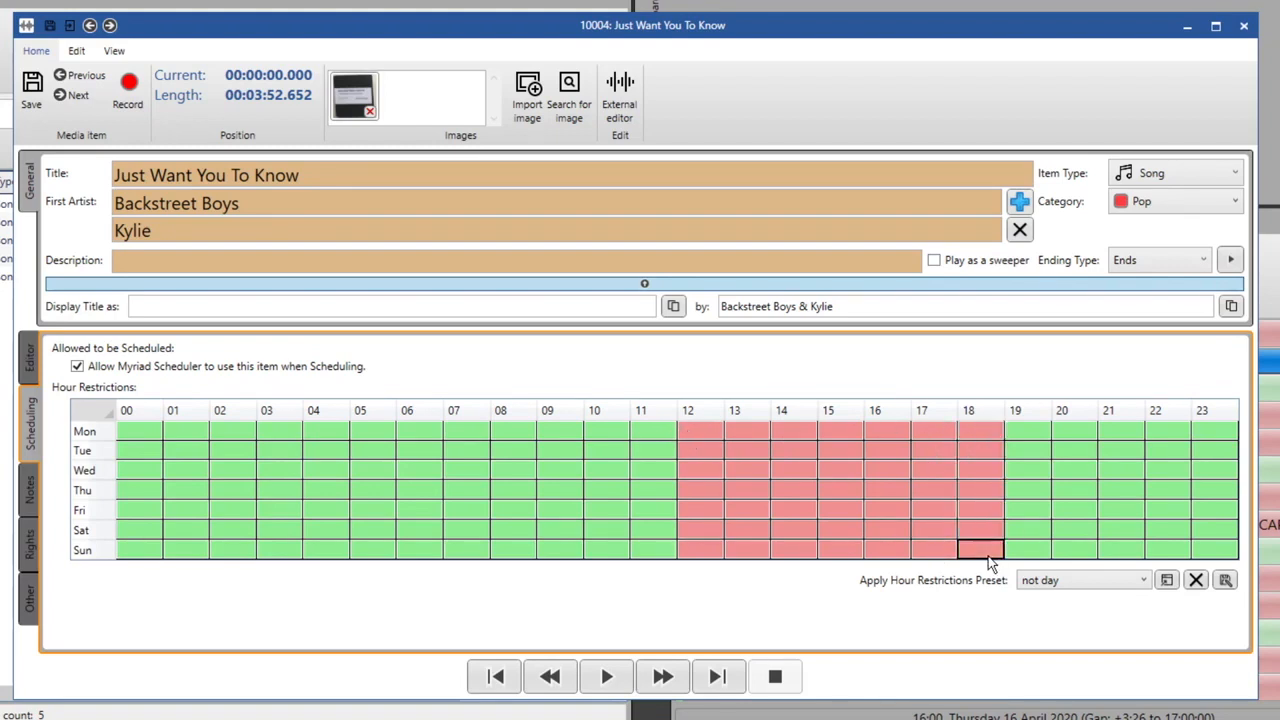
left_click(33, 83)
left_click(1246, 30)
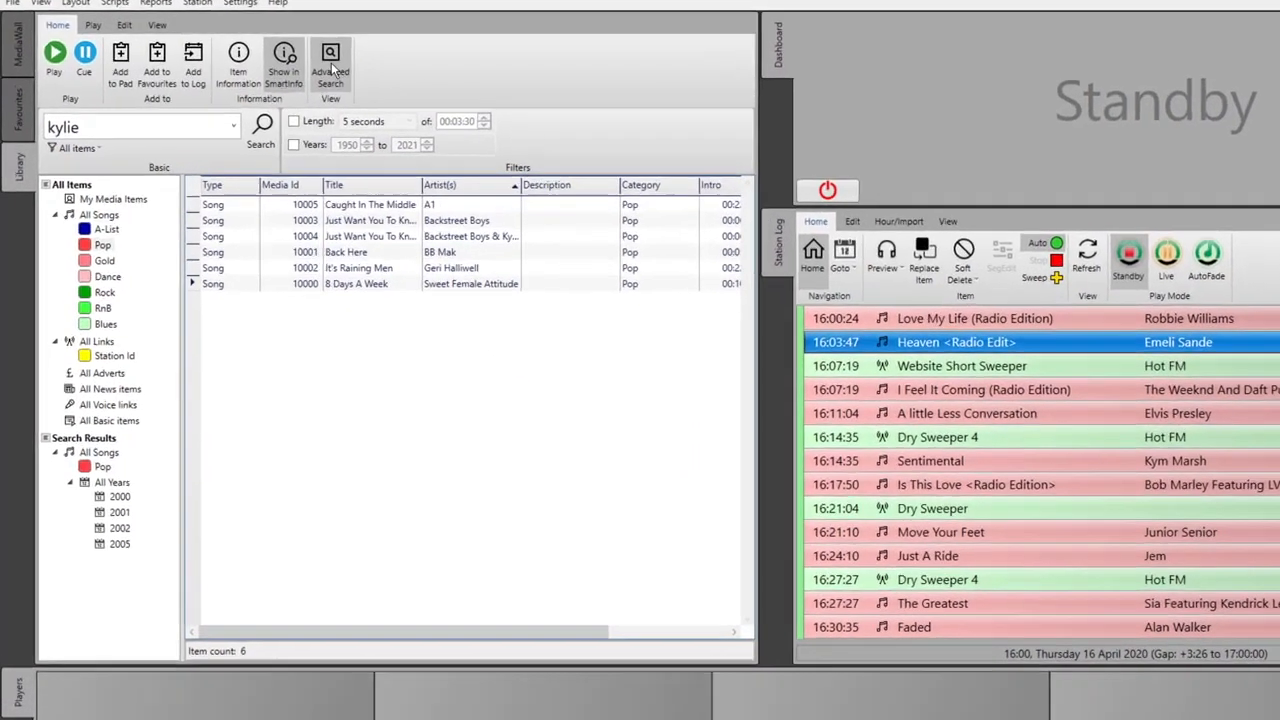
- Run the advanced library search for Pop songs with media IDs 10000 to 10100 and repeat it including date/hour restricted items
left_click(276, 78)
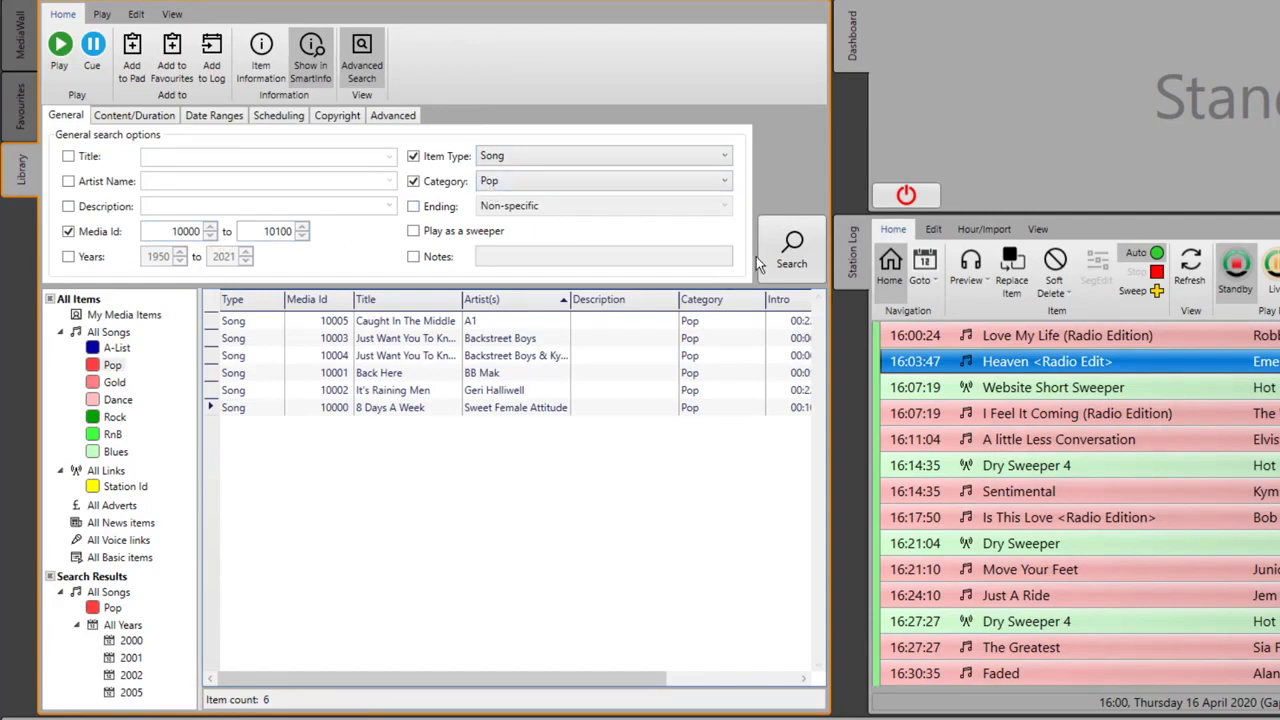
left_click(790, 248)
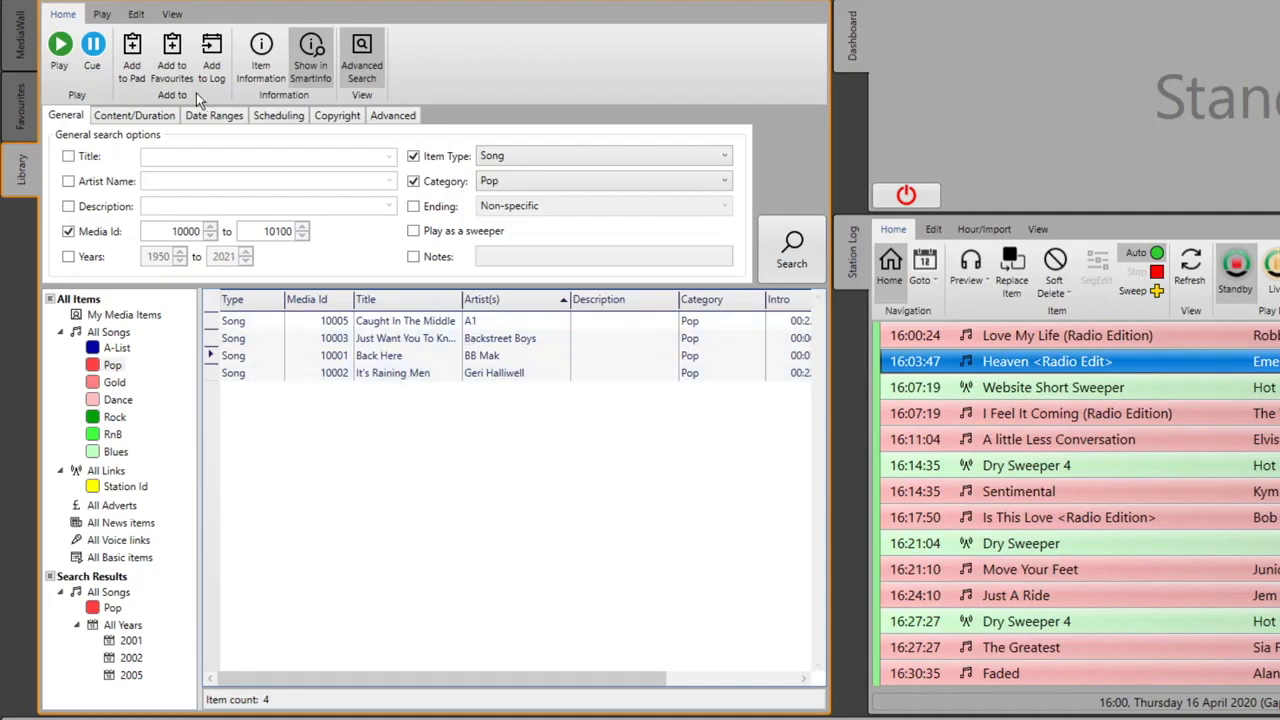
left_click(175, 15)
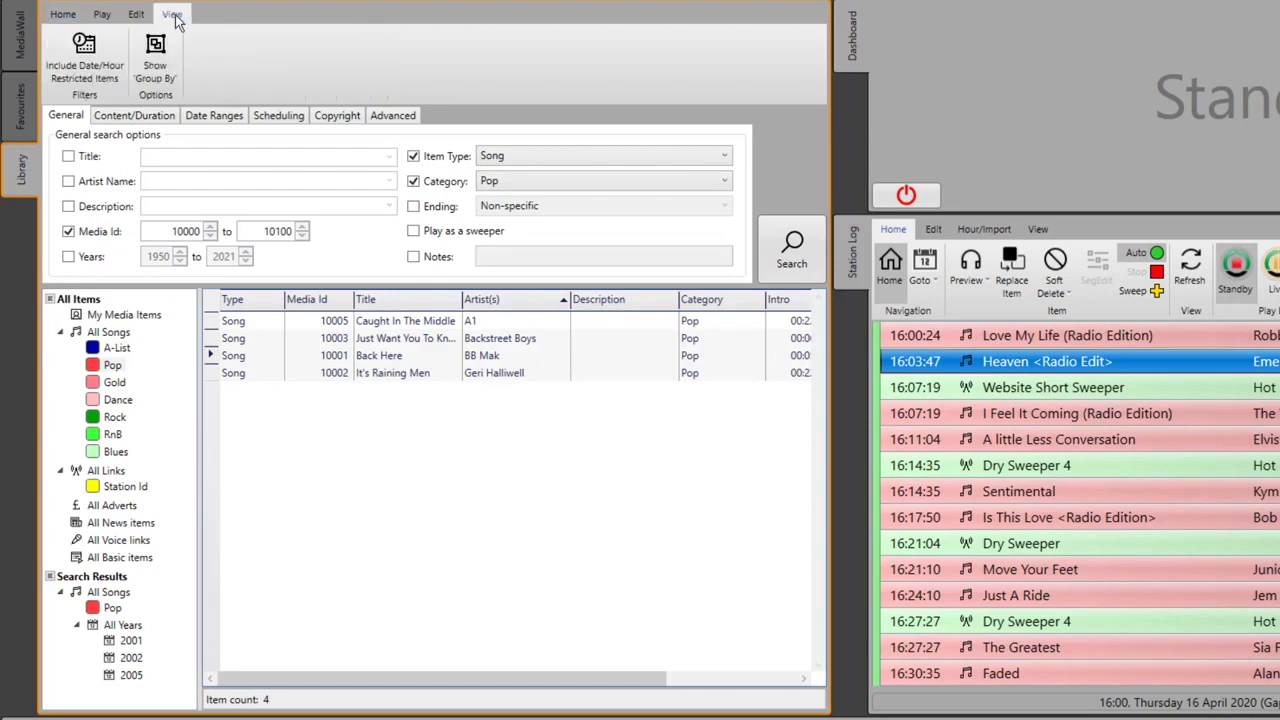
left_click(100, 56)
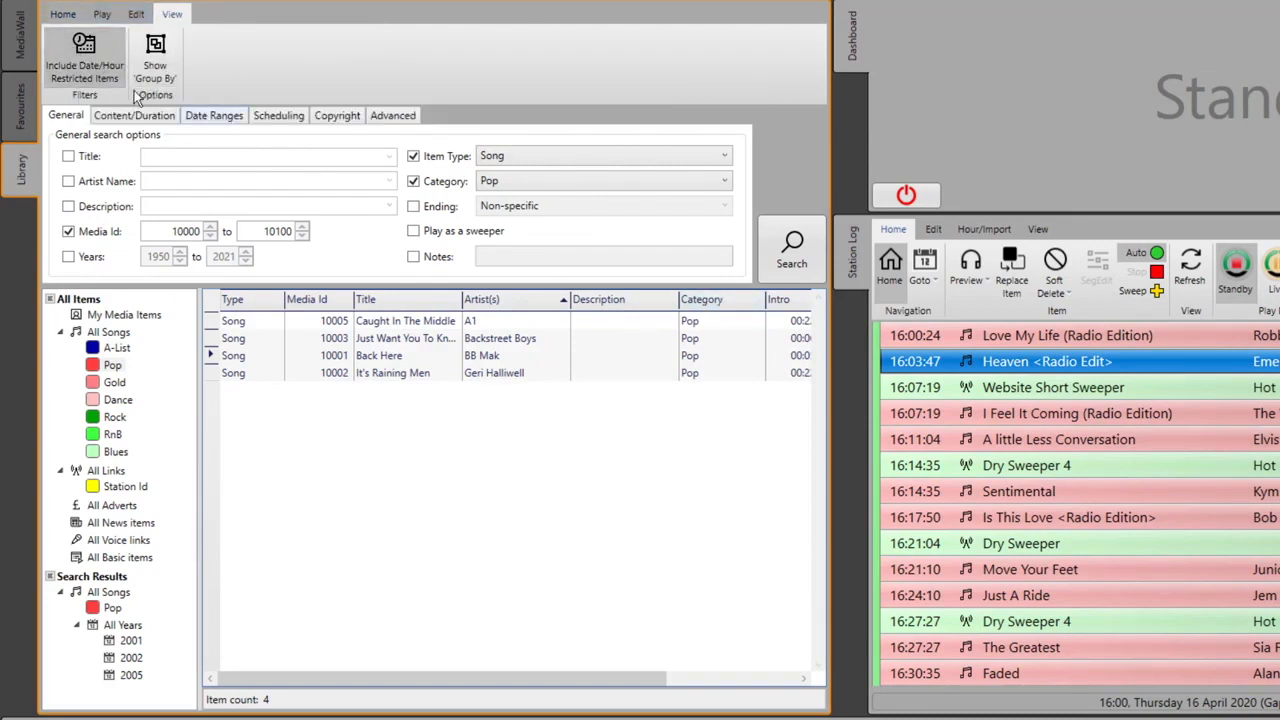
left_click(793, 252)
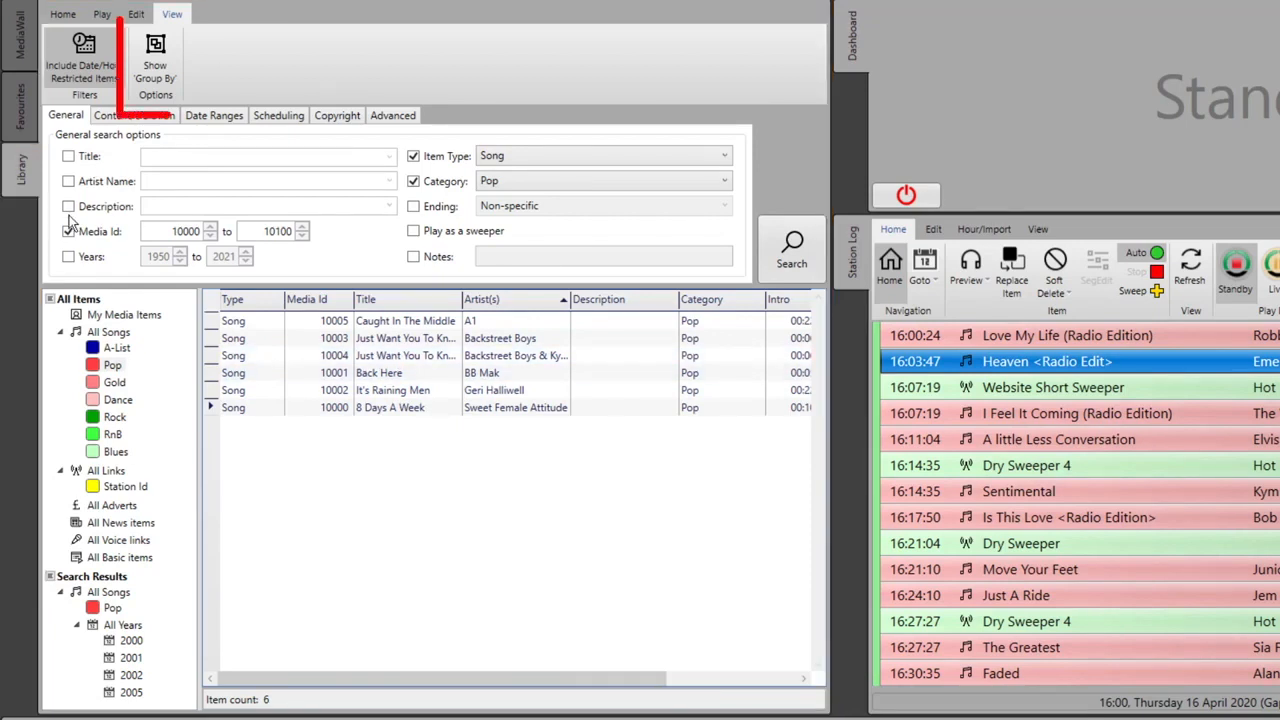
- Show the Group By area in the library, group the search results by Year and remove that grouping again
left_click(155, 60)
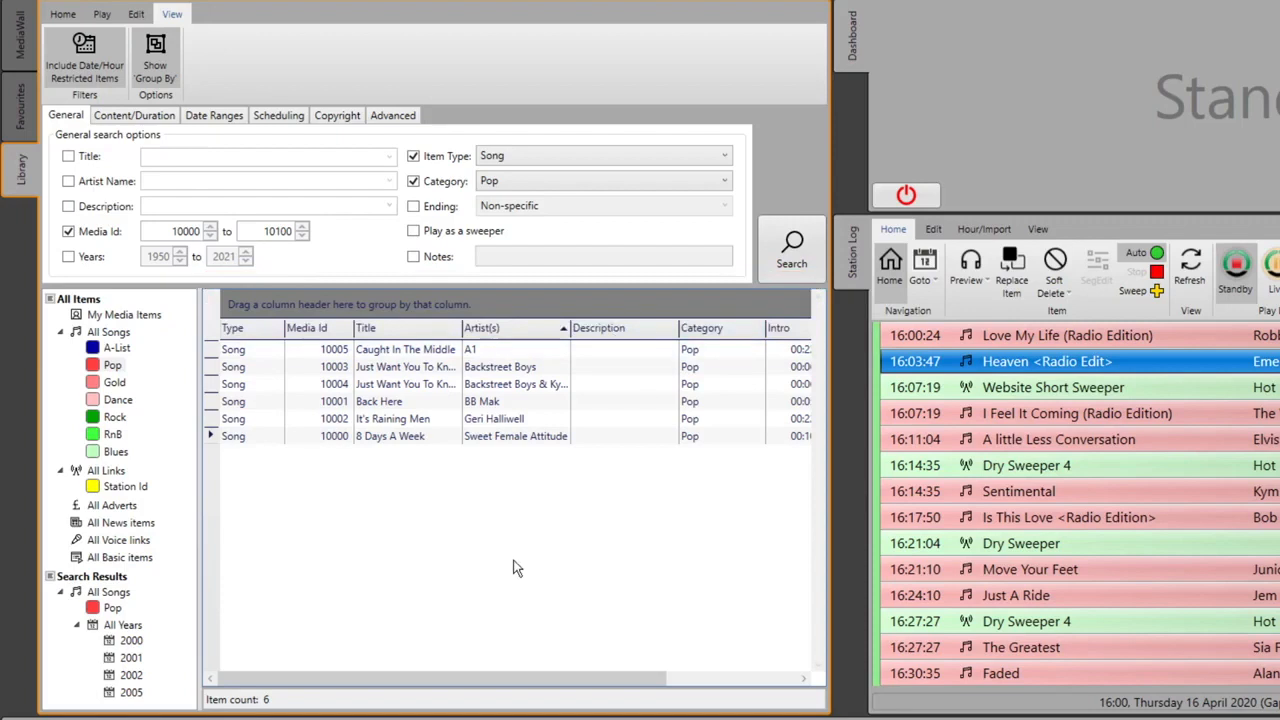
left_click_drag(486, 680, 650, 680)
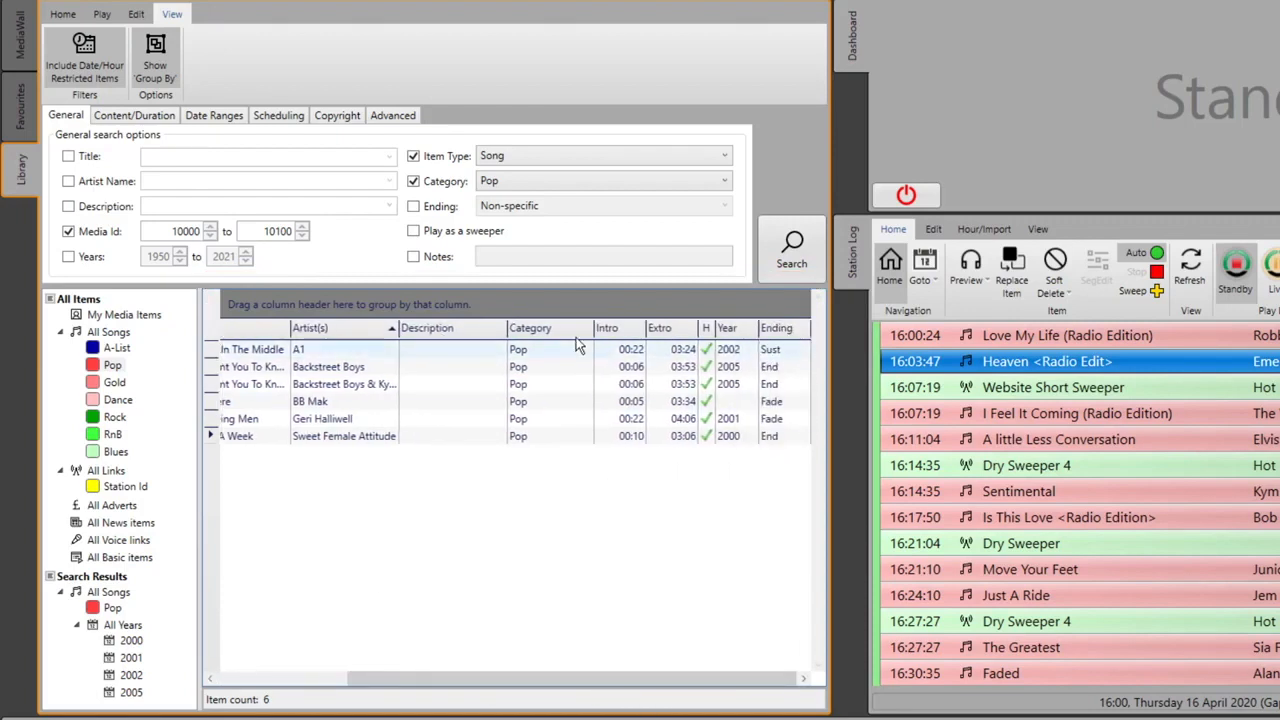
left_click(330, 328)
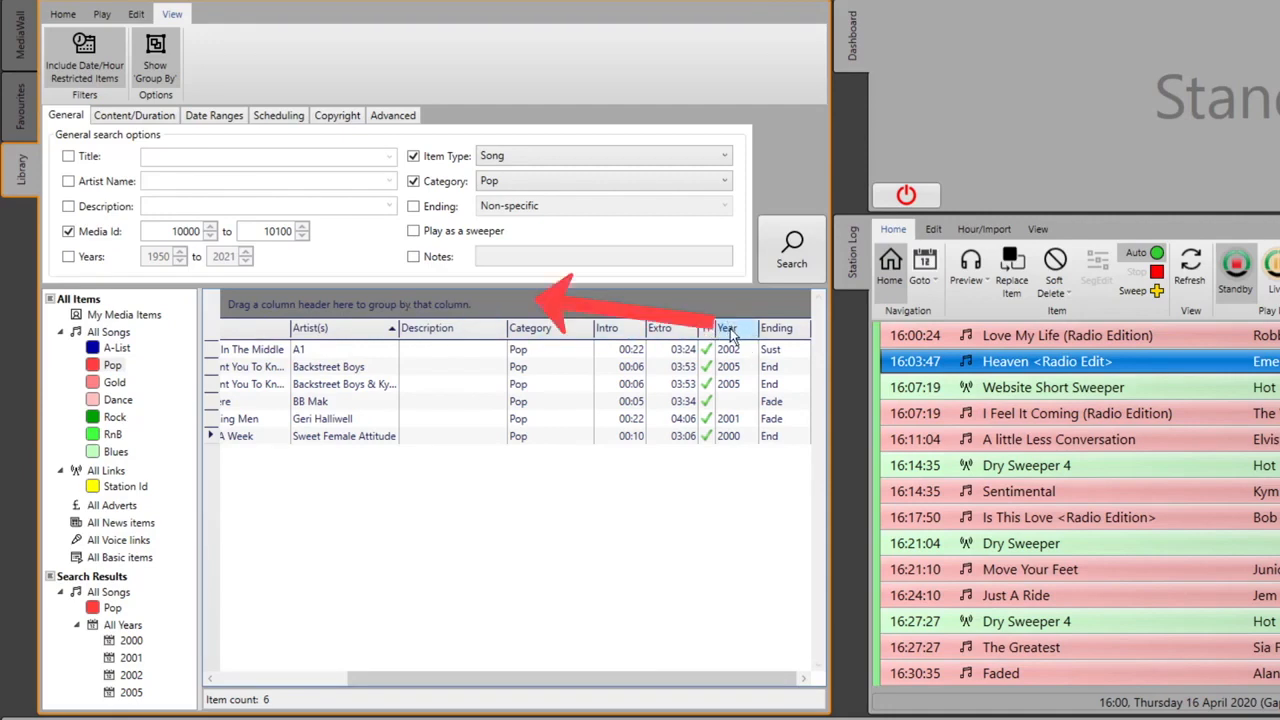
mouse_move(731, 330)
left_mouse_down()
mouse_move(675, 308)
mouse_move(478, 286)
mouse_move(255, 312)
left_mouse_up()
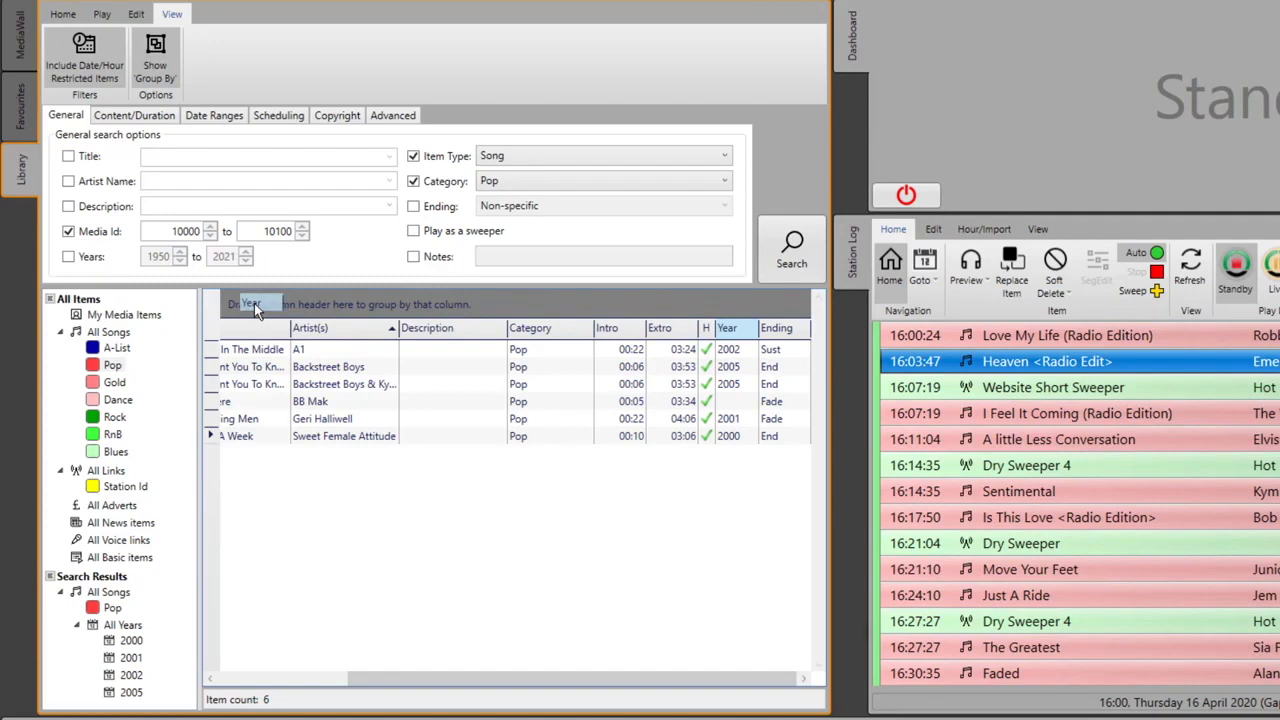
left_click_drag(255, 312, 256, 310)
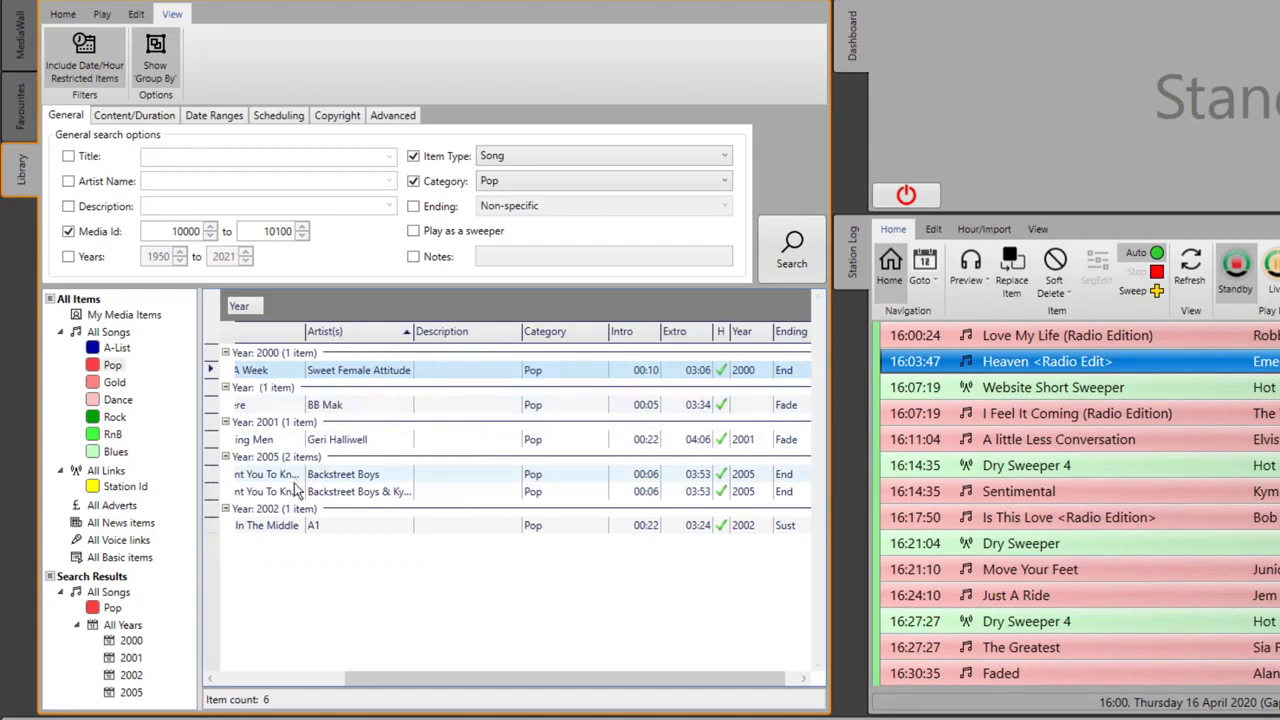
left_click_drag(474, 688, 362, 684)
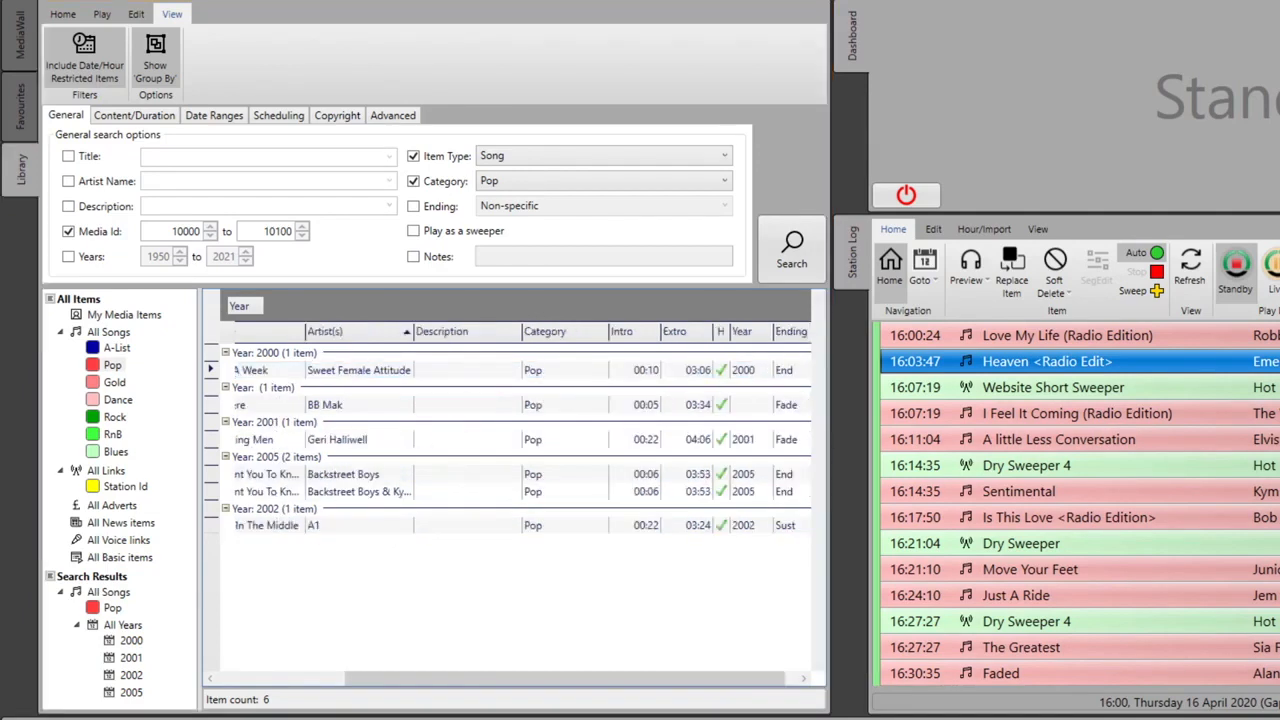
left_click_drag(250, 306, 490, 474)
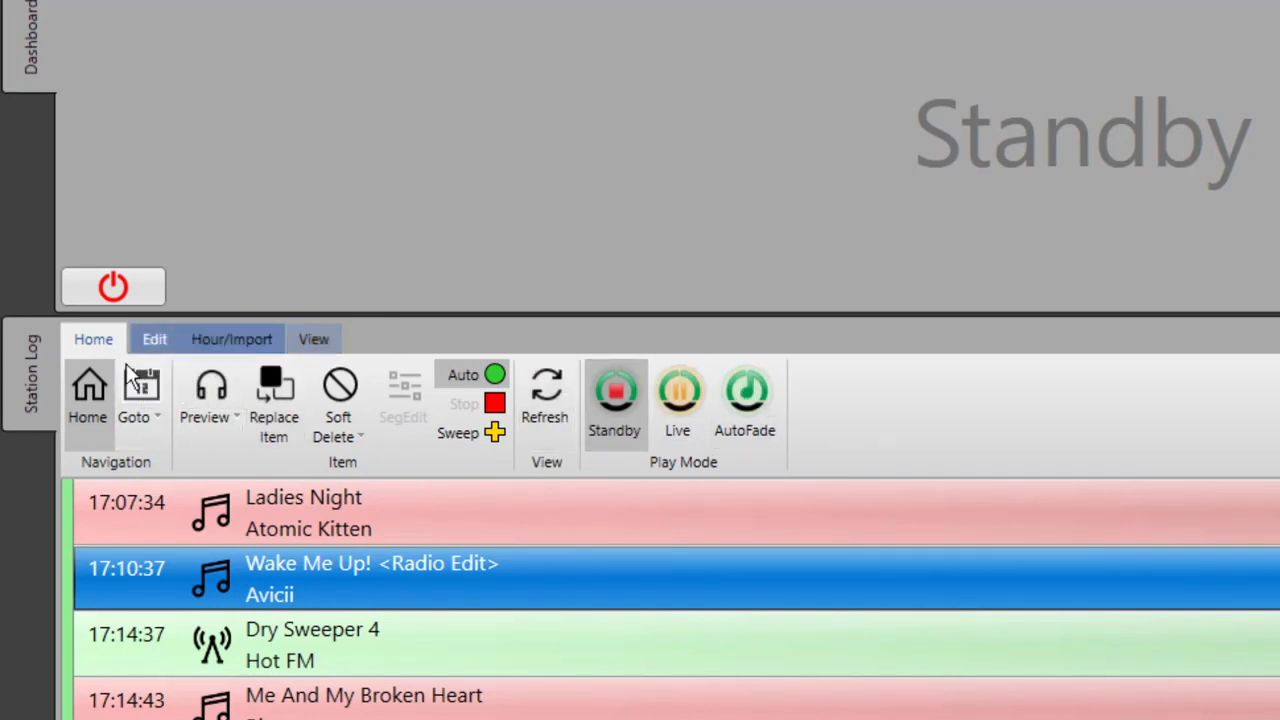
- Look over the station log's edit, hour/import and view options
left_click(152, 340)
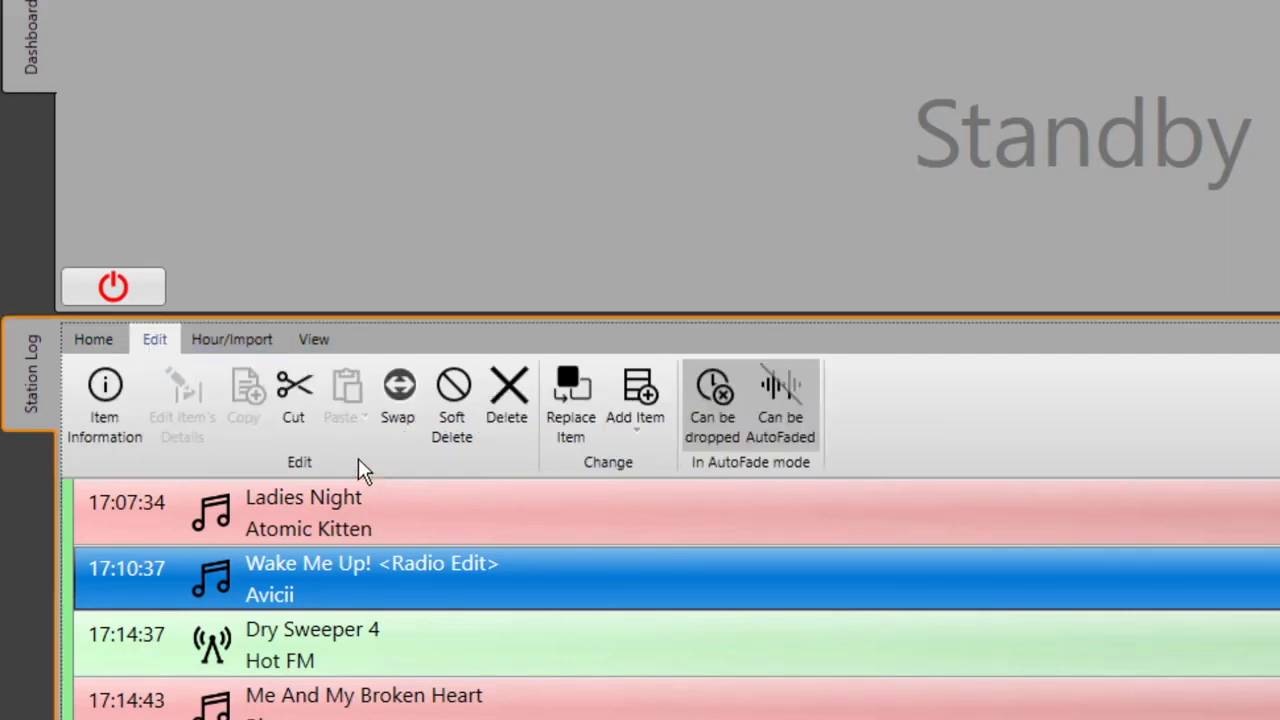
left_click(213, 340)
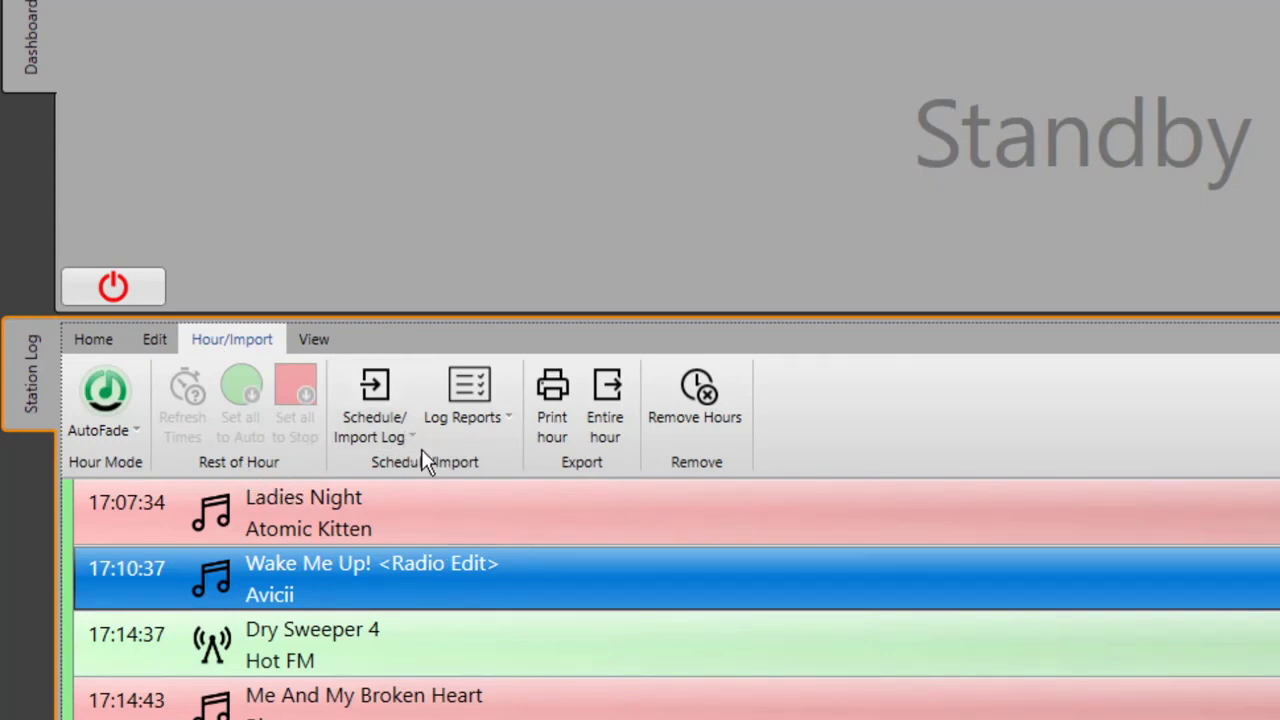
left_click(314, 340)
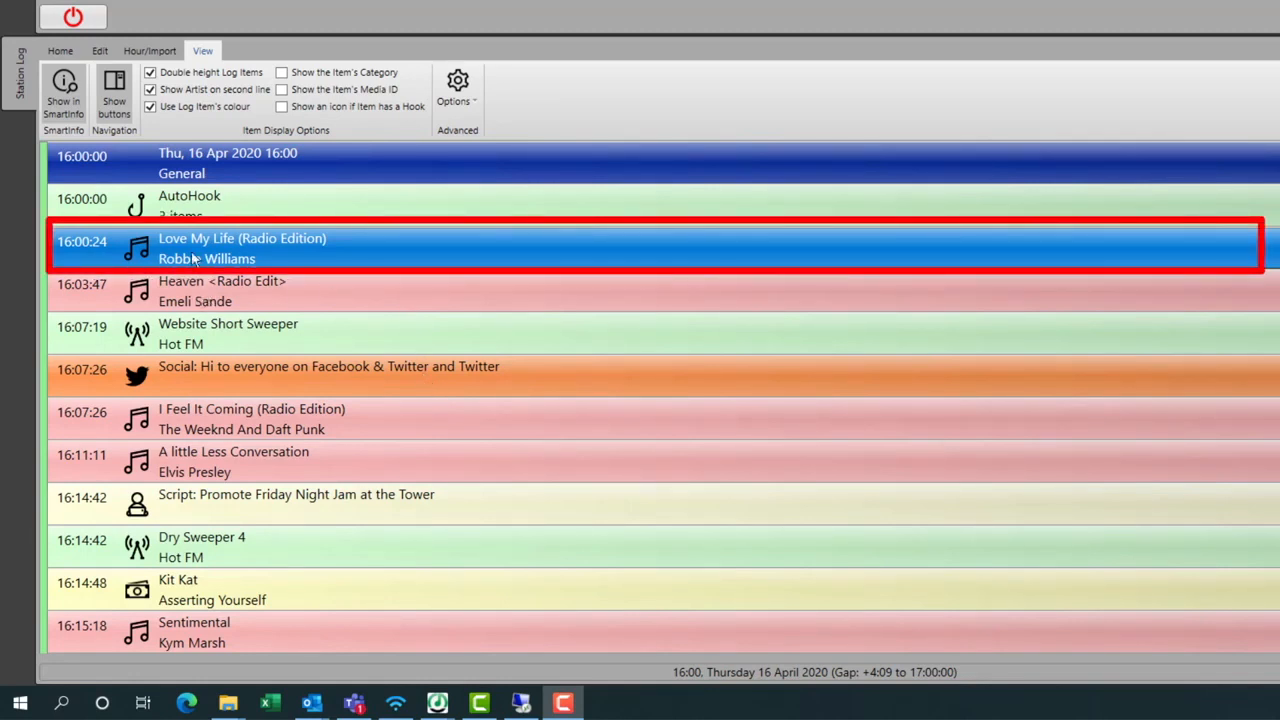
- Inspect the station log's songs, social media message and Friday Night Jam script in the 16:00 hour, closing the opened items without changes
left_click(366, 300)
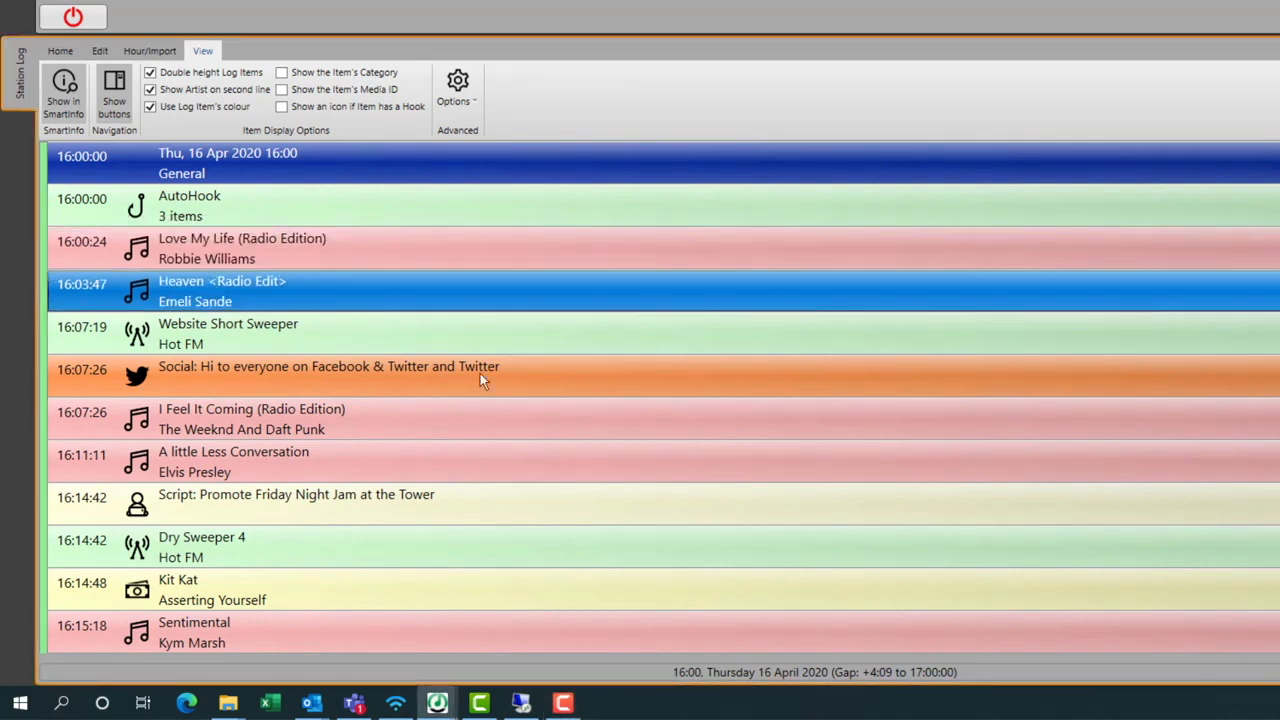
left_click(483, 249)
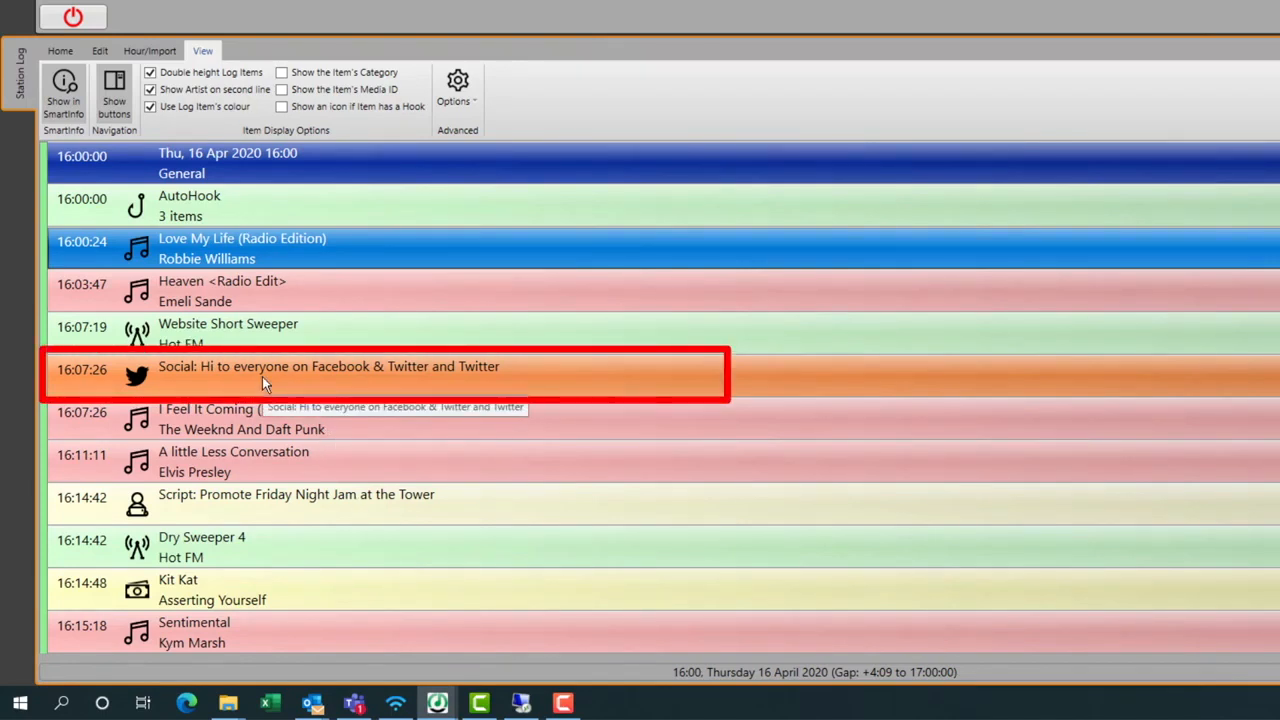
double_click(336, 382)
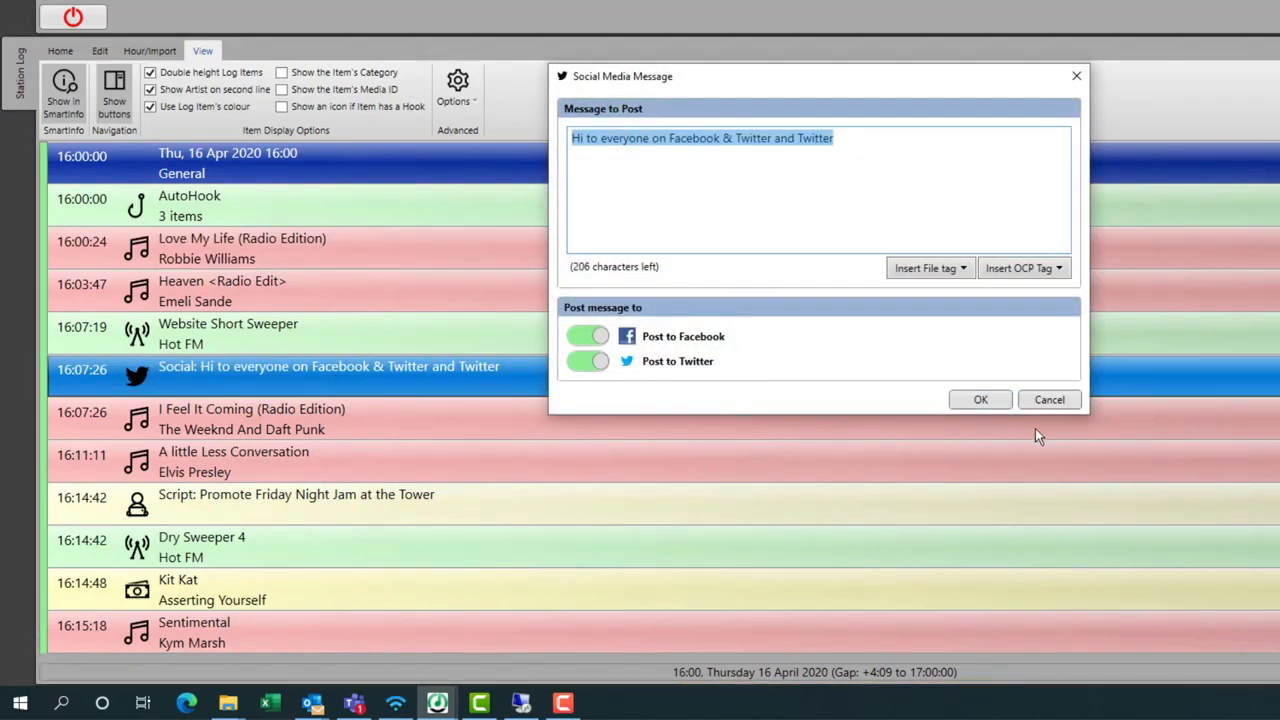
left_click(1055, 403)
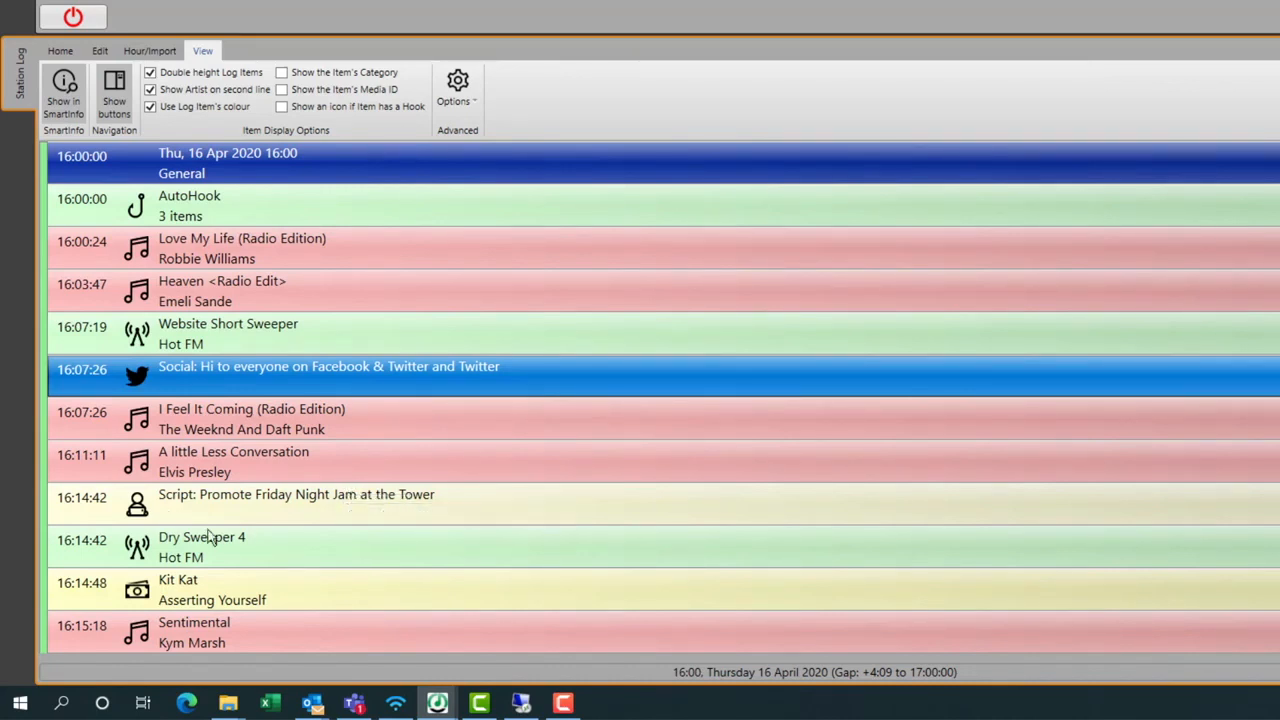
double_click(534, 505)
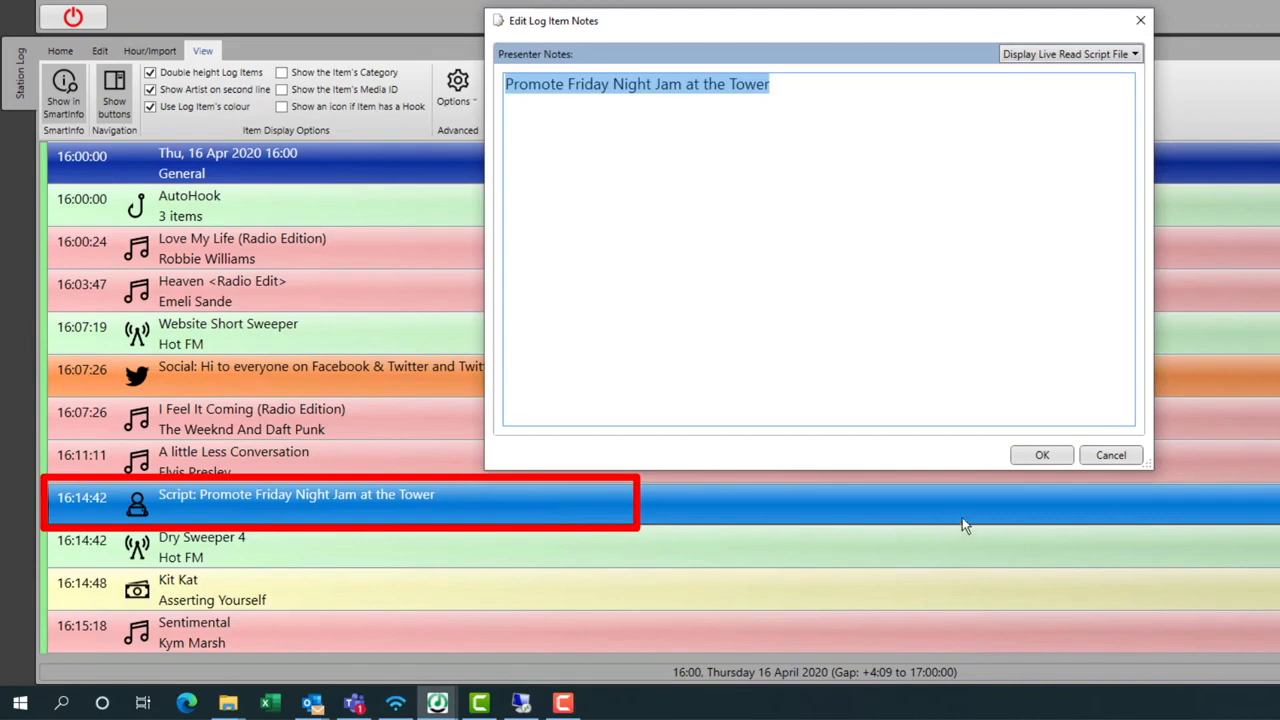
left_click(1111, 457)
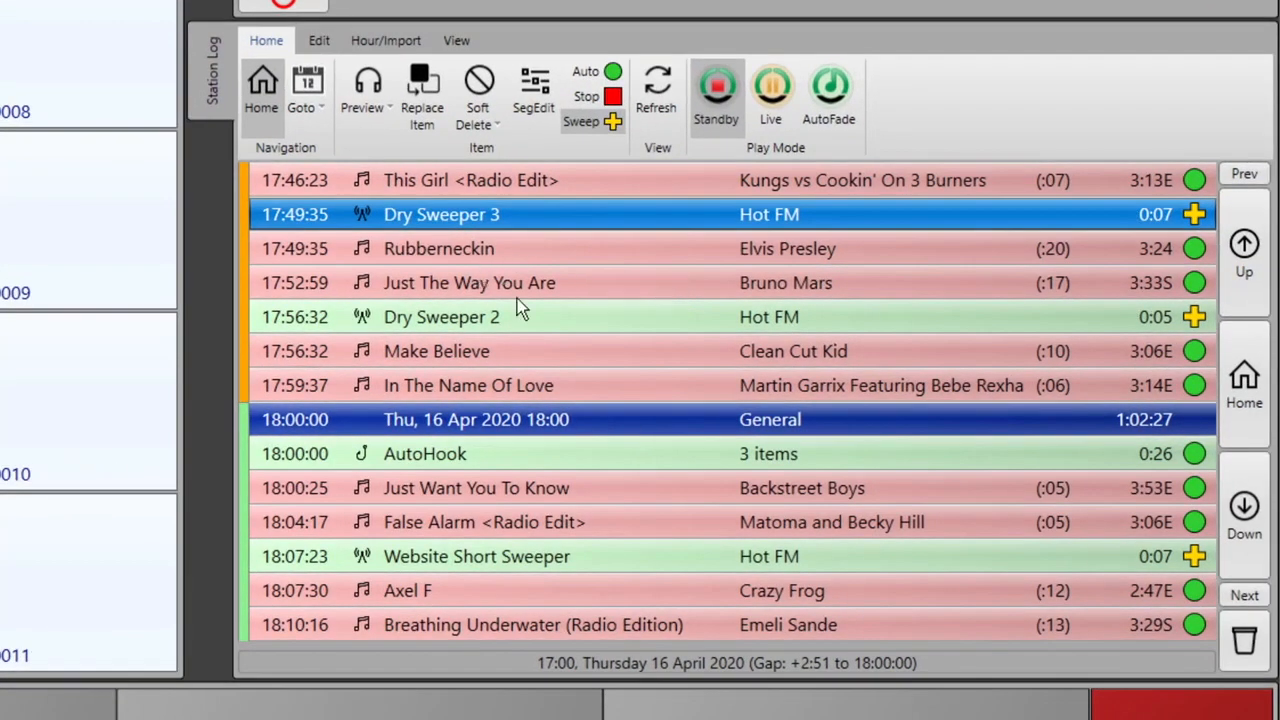
- Add Caught In The Middle from the MediaWall to the end of the 17:00 hour in the station log
left_click_drag(586, 290, 412, 264)
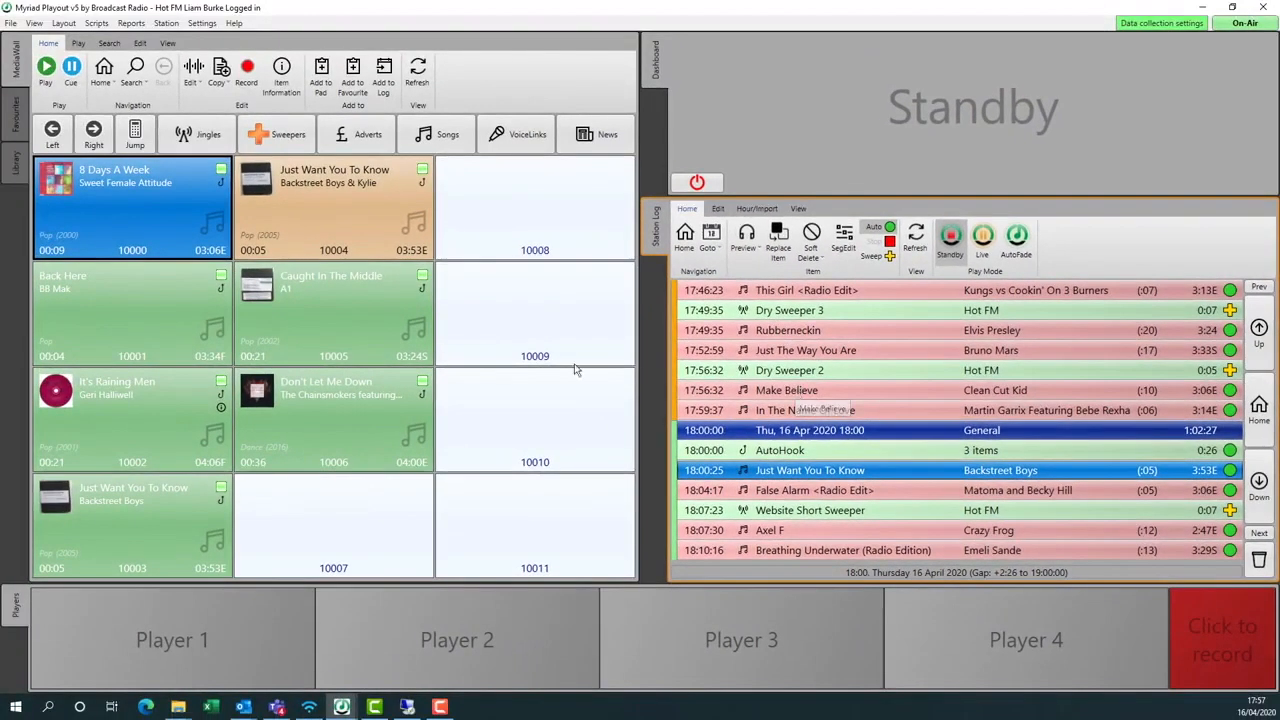
left_click(328, 313)
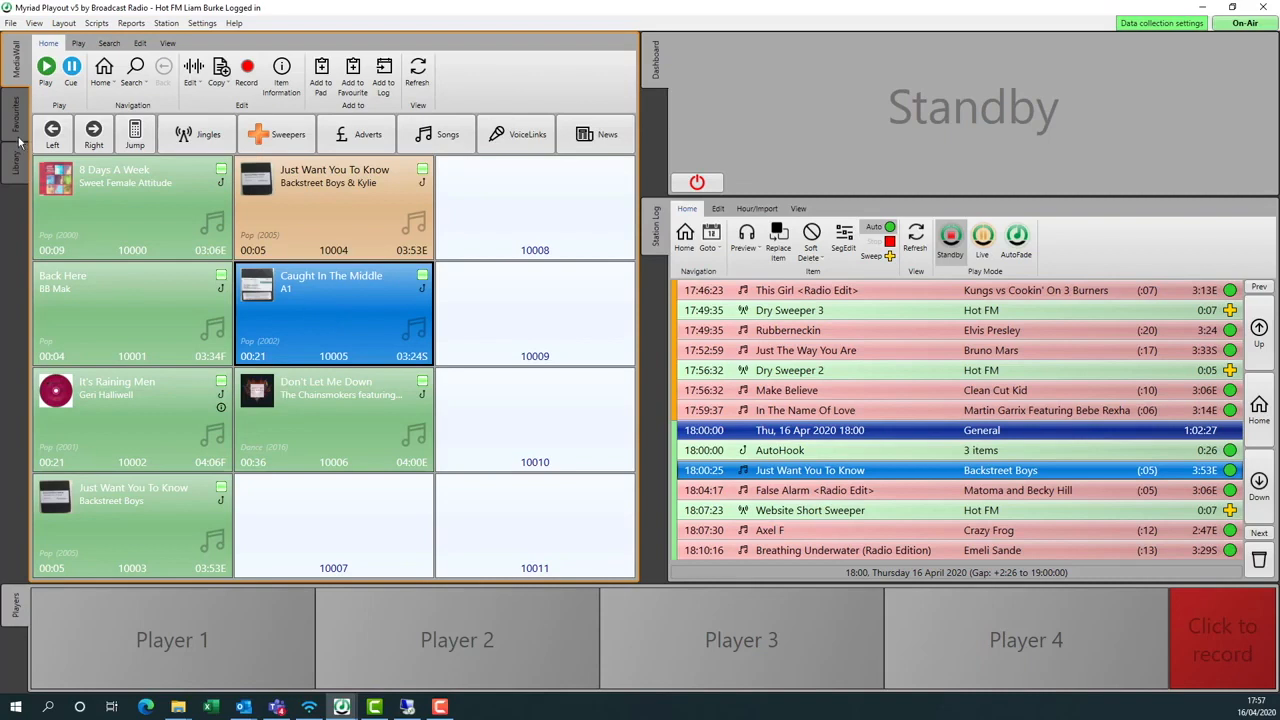
left_click_drag(296, 321, 799, 412)
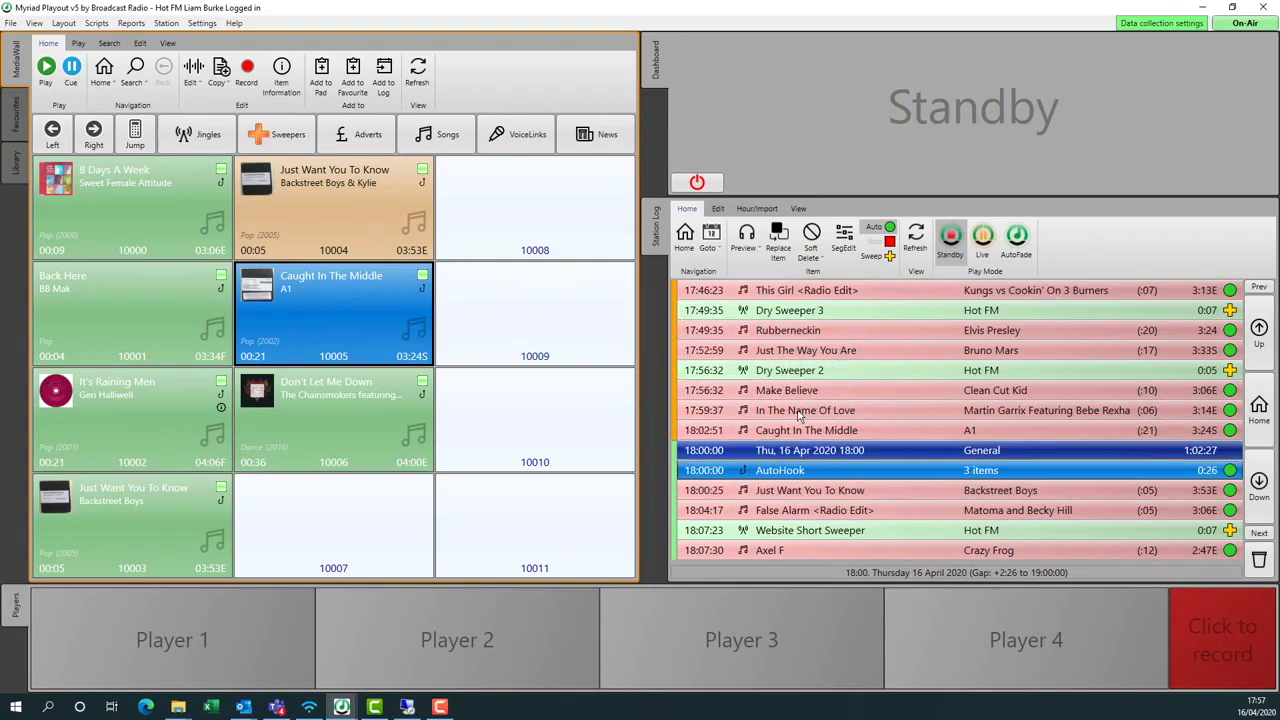
- Insert the favourite Just Want You To Know after Make Believe in the station log, and the library's Traffic Command directly before it
left_click(15, 112)
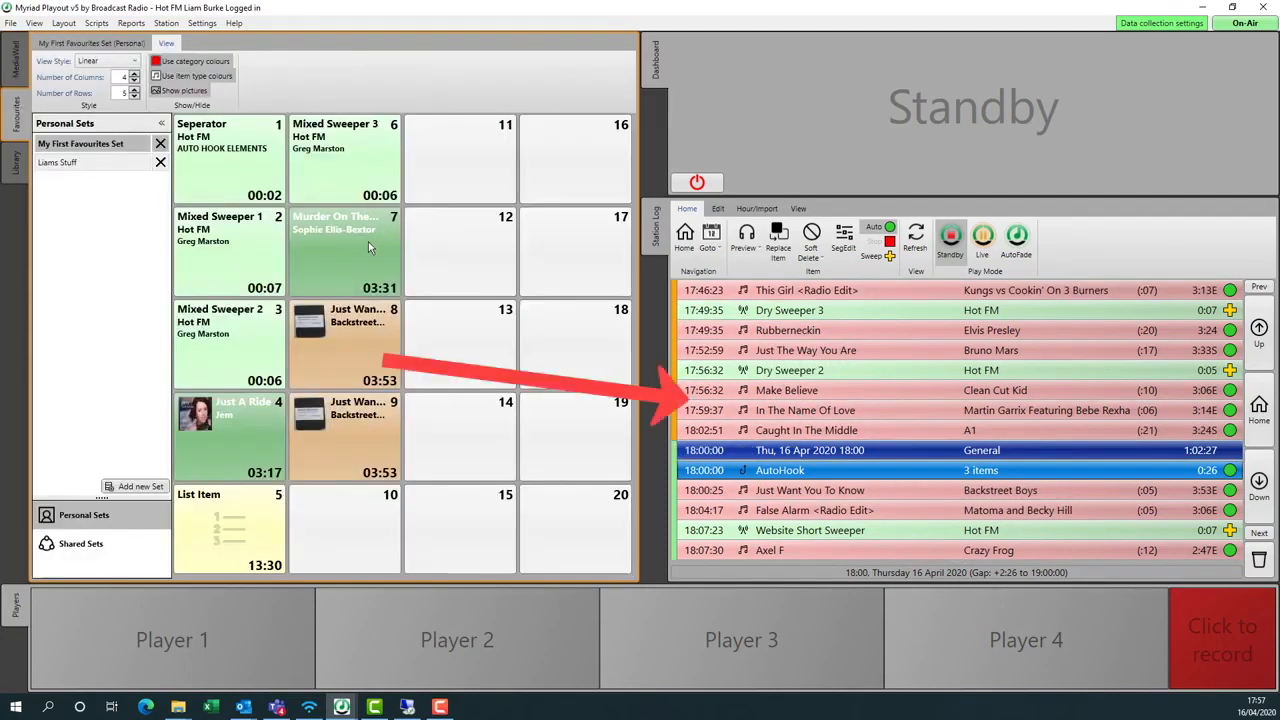
left_click_drag(330, 340, 792, 408)
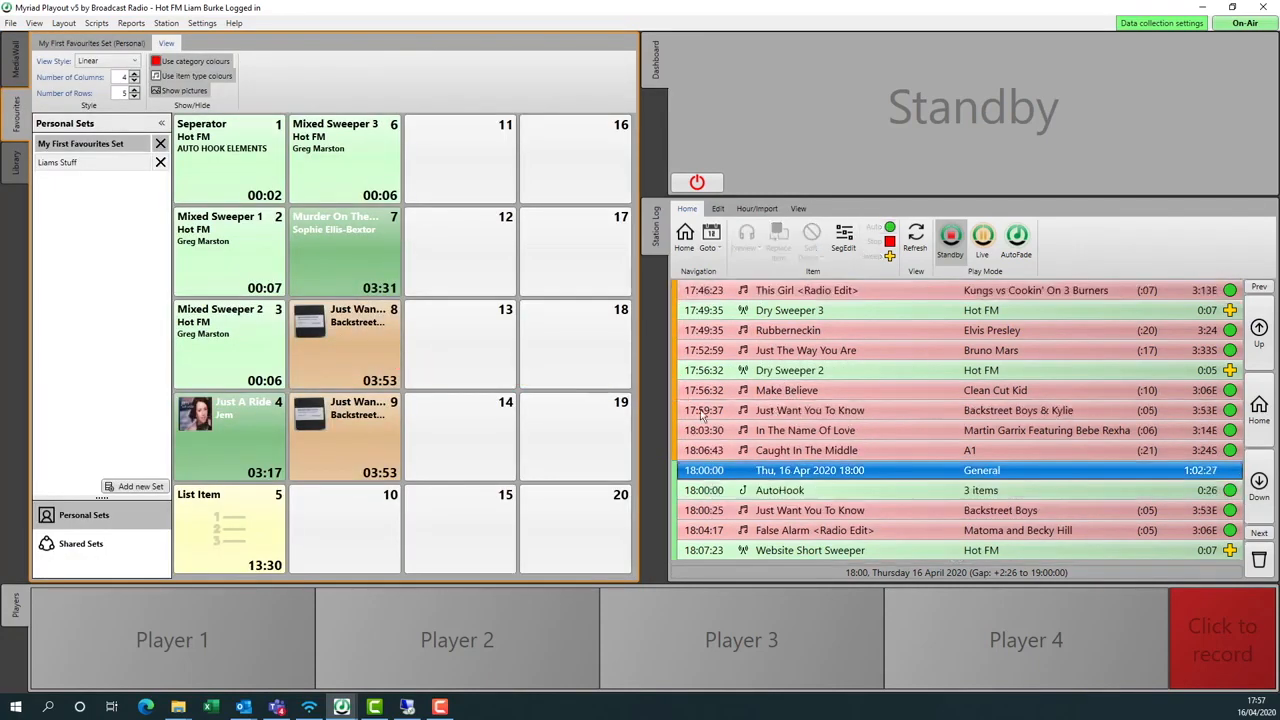
left_click(15, 165)
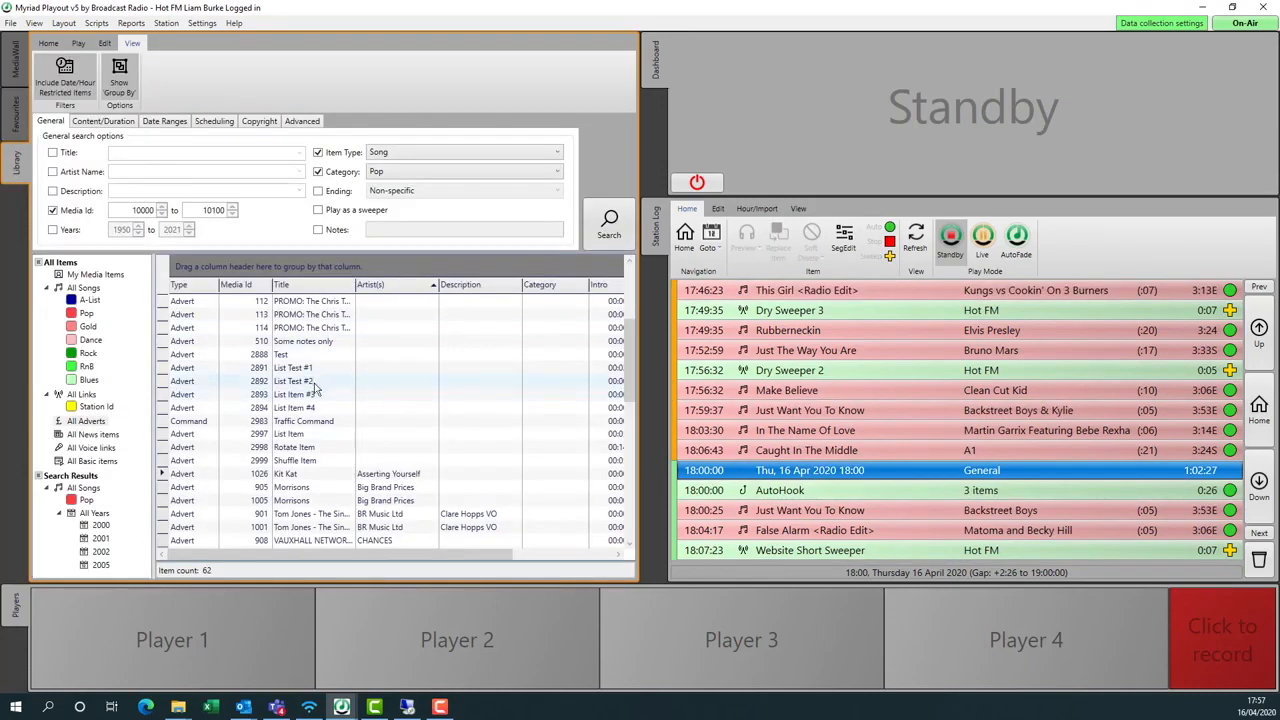
left_click_drag(312, 422, 796, 408)
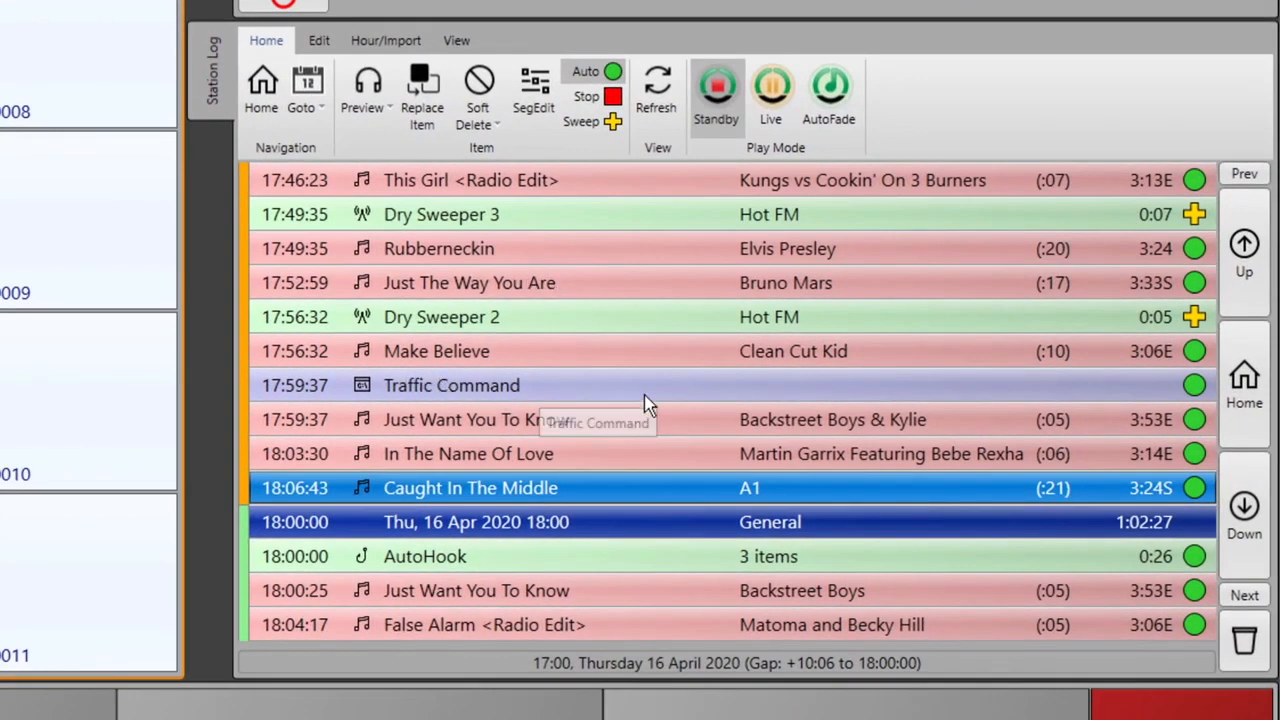
- Delete the Traffic Command item from the 17:00 hour of the station log
right_click(731, 381)
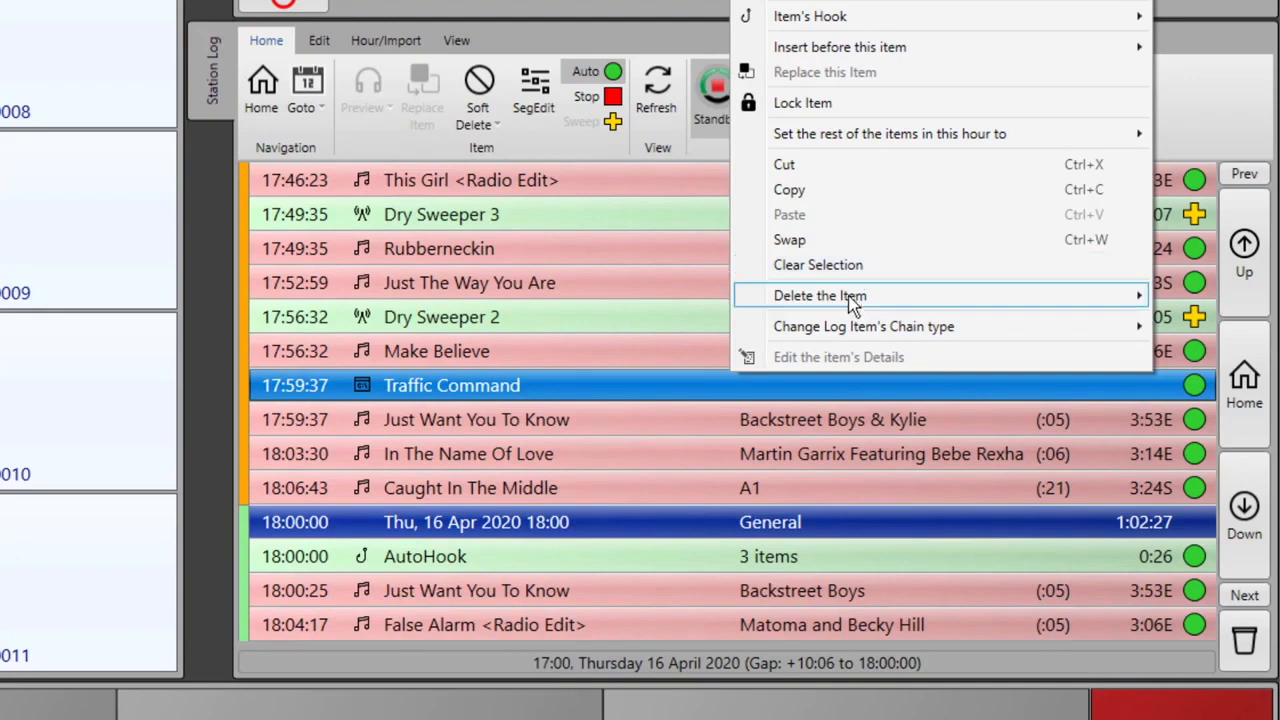
mouse_move(846, 297)
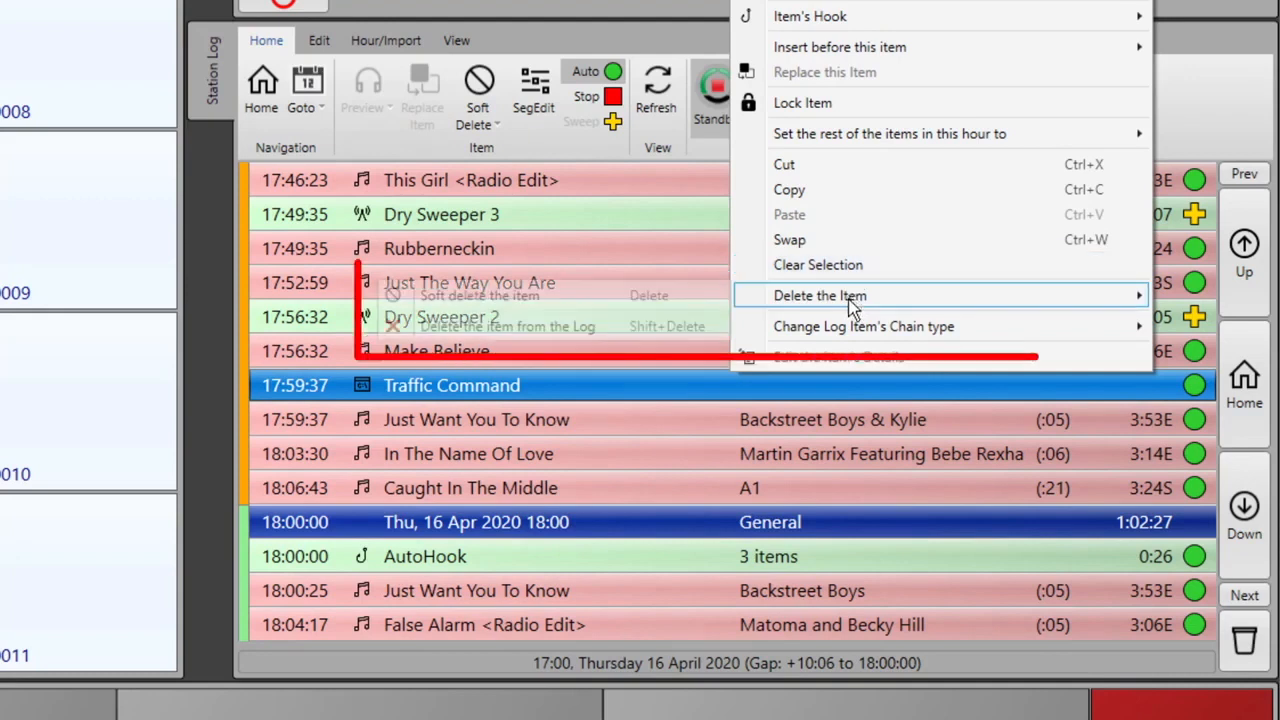
left_click(604, 330)
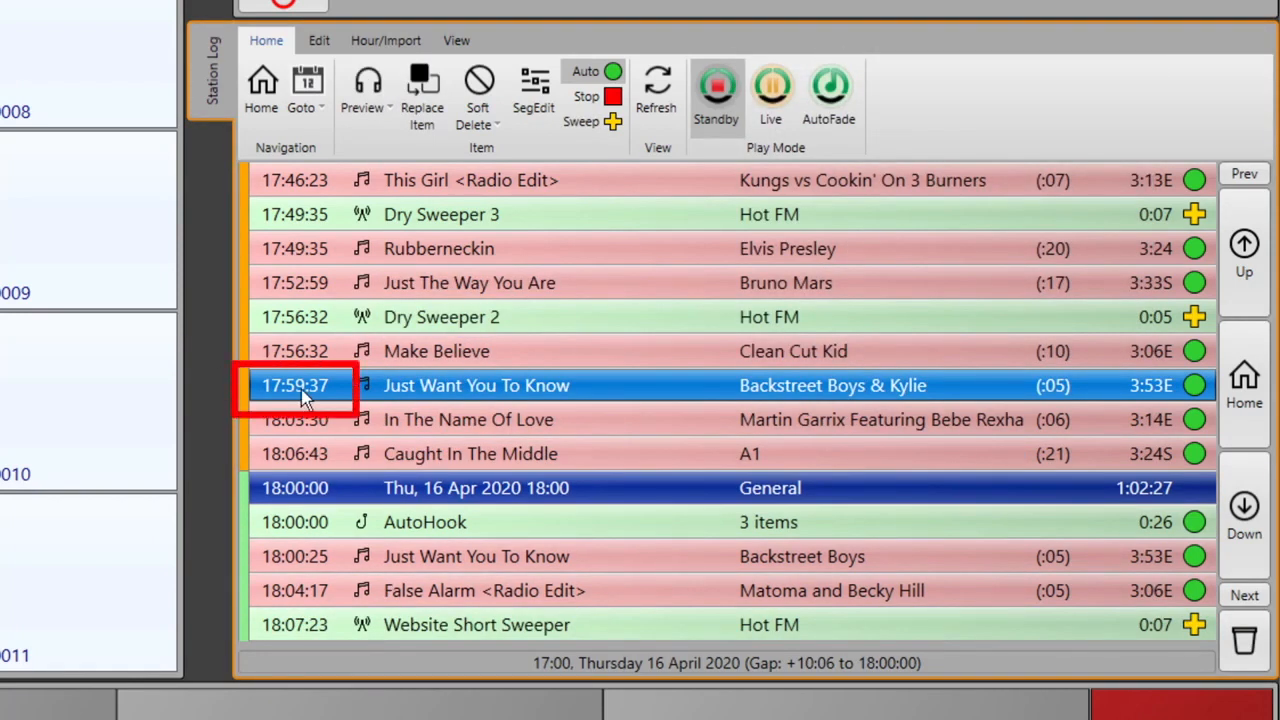
- Soft delete Just Want You To Know by Backstreet Boys & Kylie in the 17:00 hour and restore it
key("Delete")
scroll(538, 488, "down", 4)
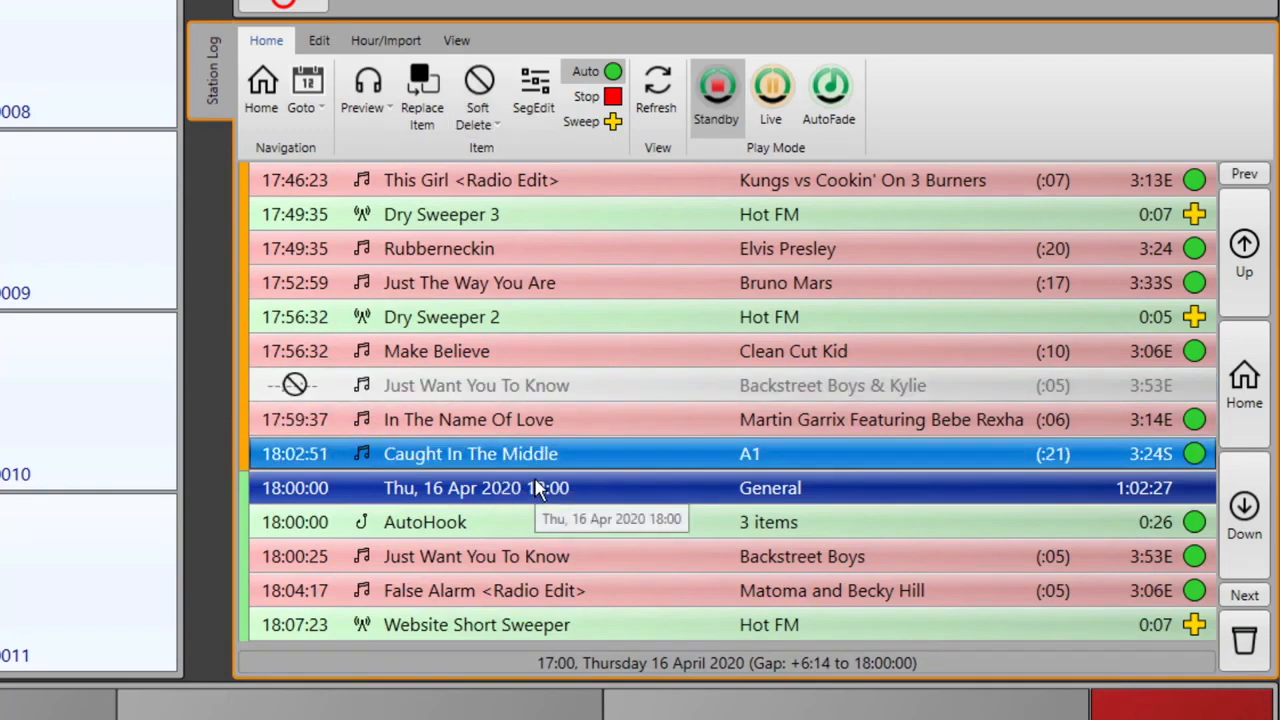
scroll(538, 482, "down", 2)
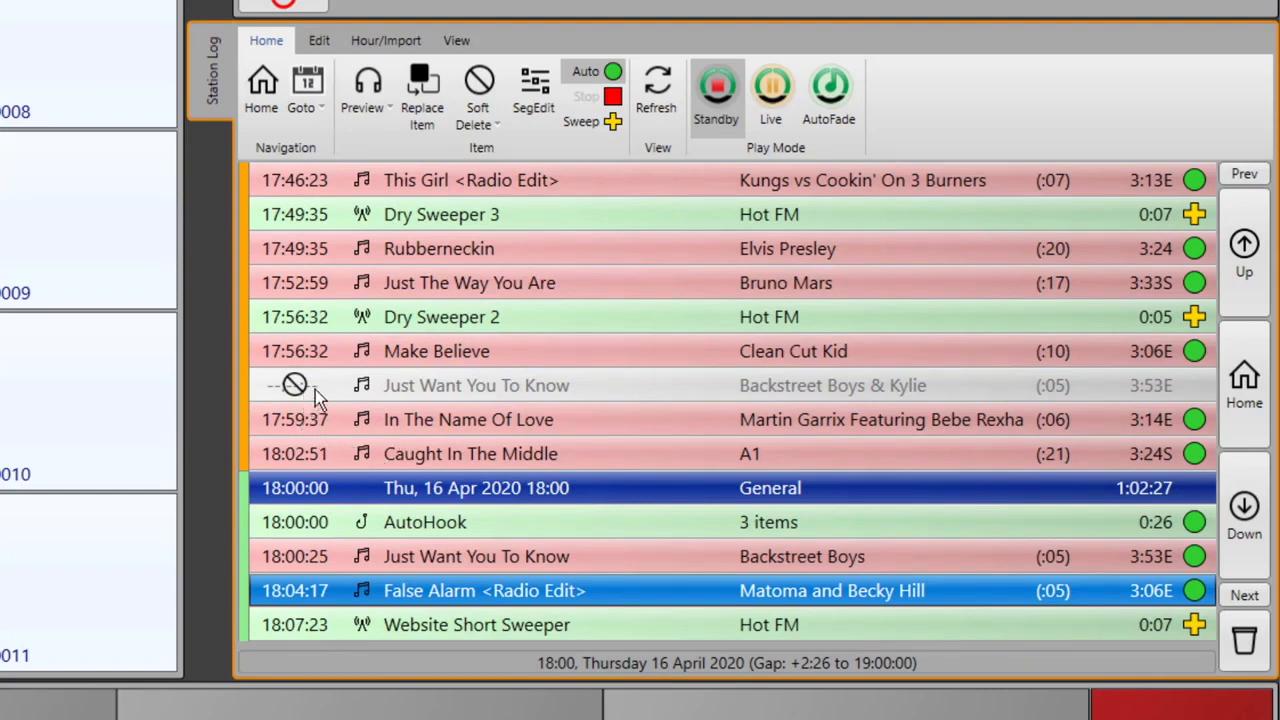
mouse_move(295, 390)
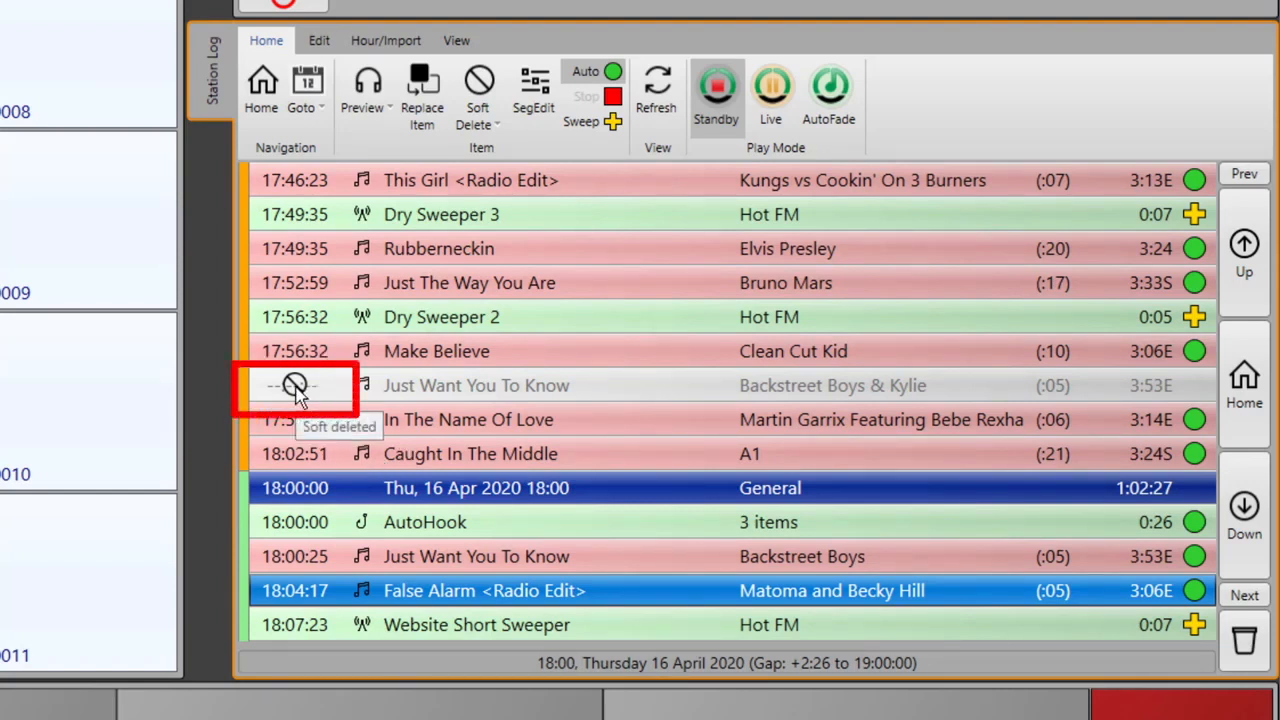
left_click(295, 390)
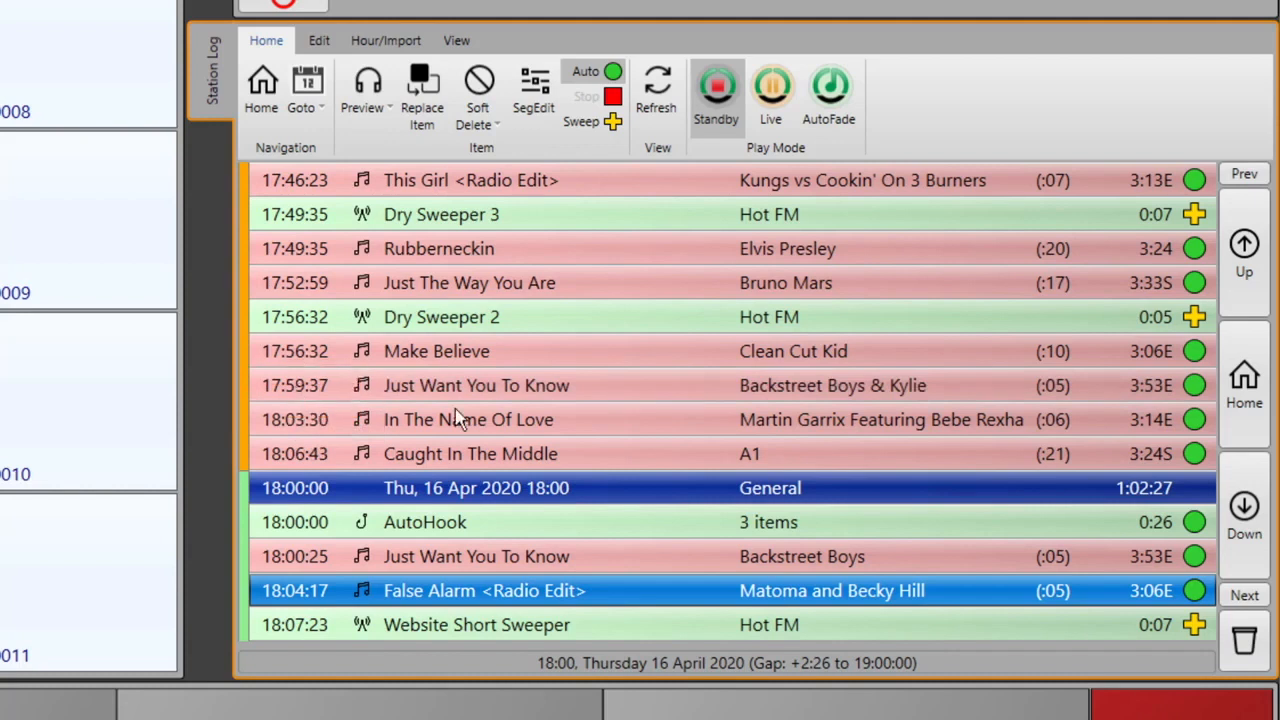
- Move Just Want You To Know by Backstreet Boys & Kylie to the log's bin and bring it back into the log
left_click_drag(708, 394, 1246, 648)
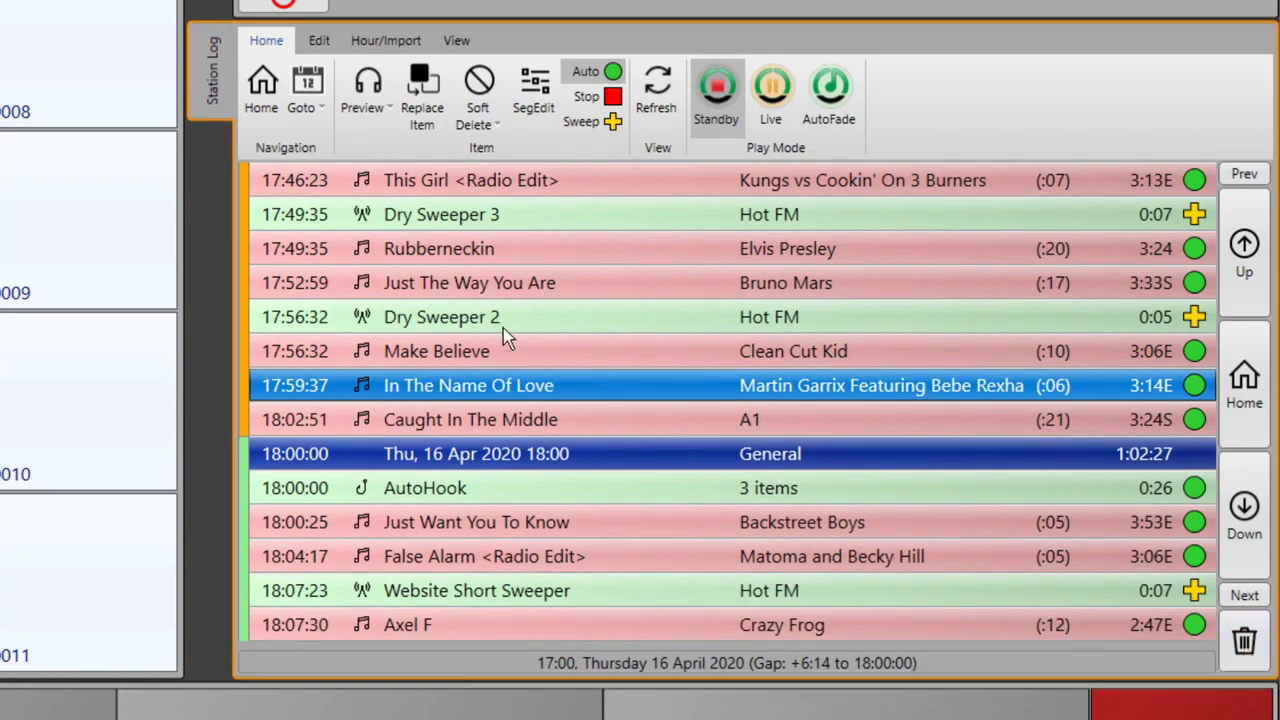
left_click(1245, 642)
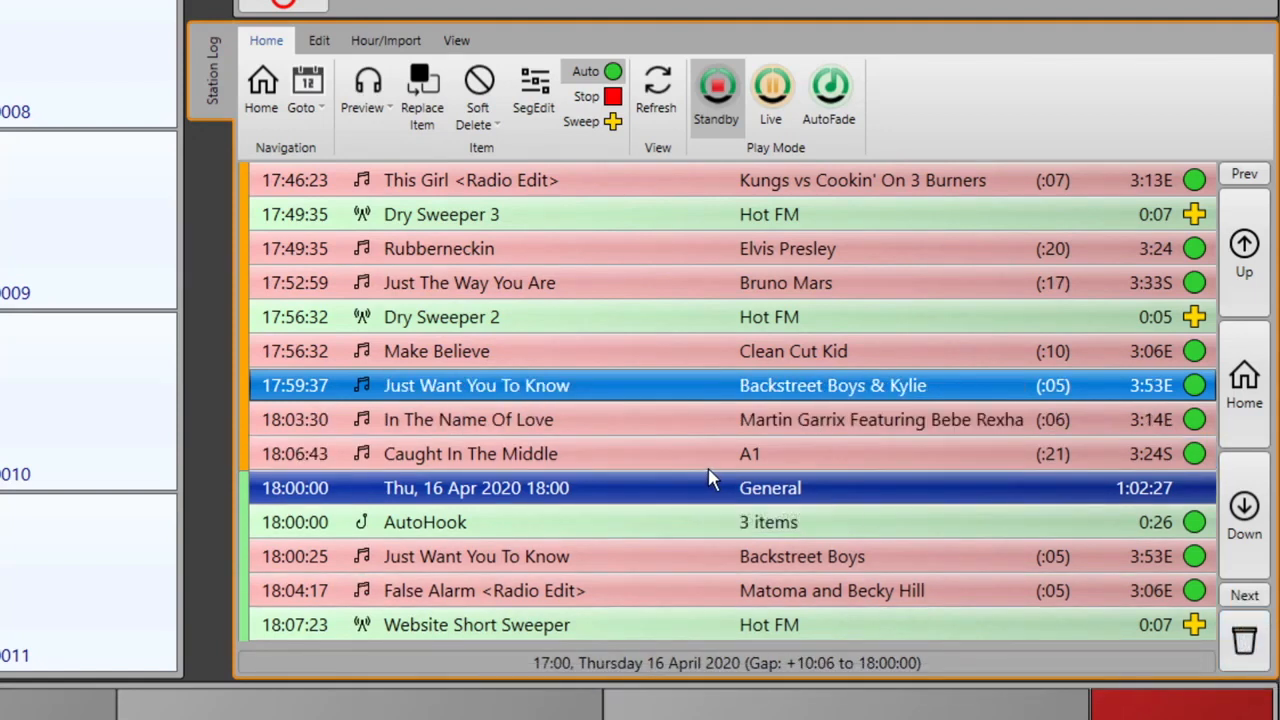
left_click(414, 427)
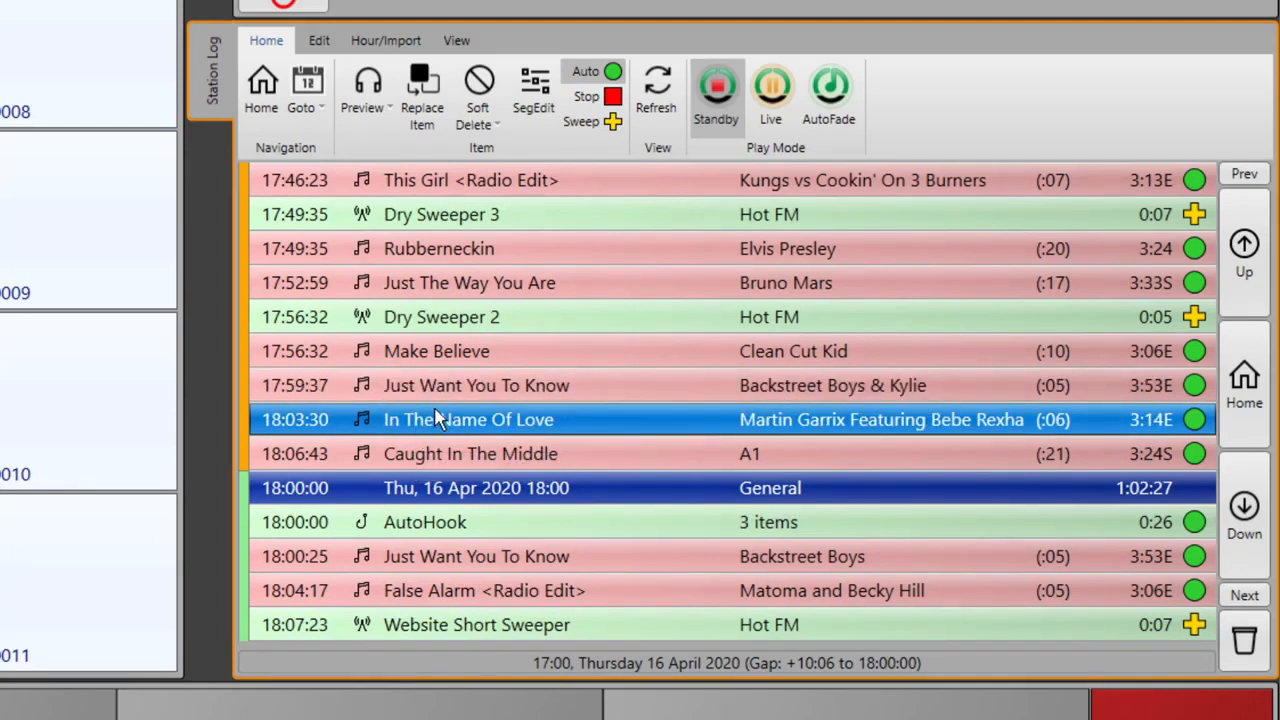
- Insert a social media message reading "Hello" before Just Want You To Know in the 17:00 hour
right_click(423, 388)
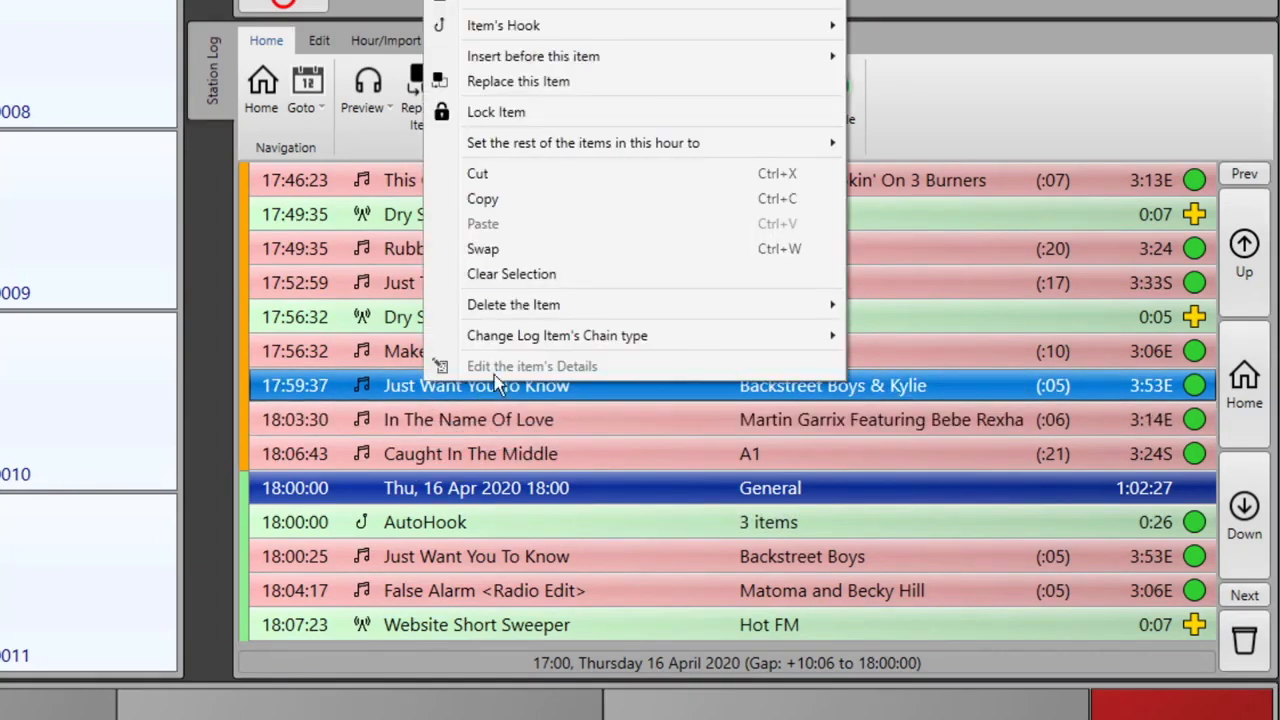
mouse_move(601, 64)
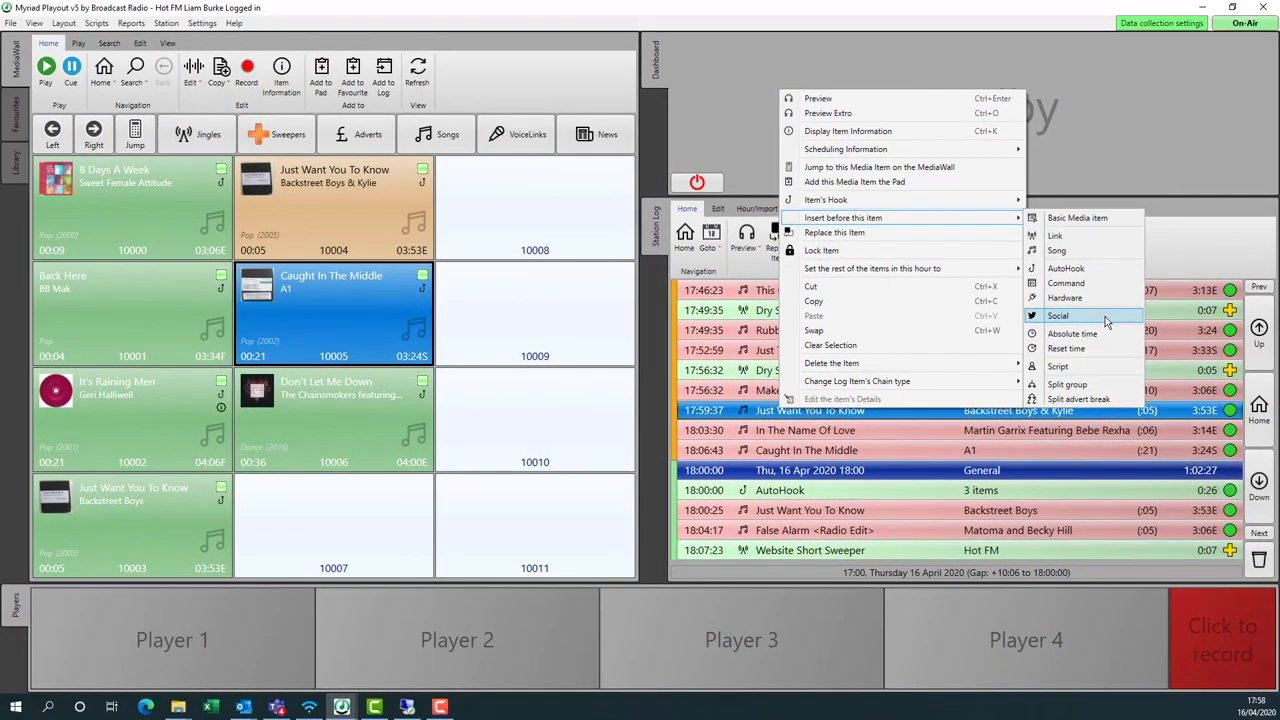
left_click(1003, 242)
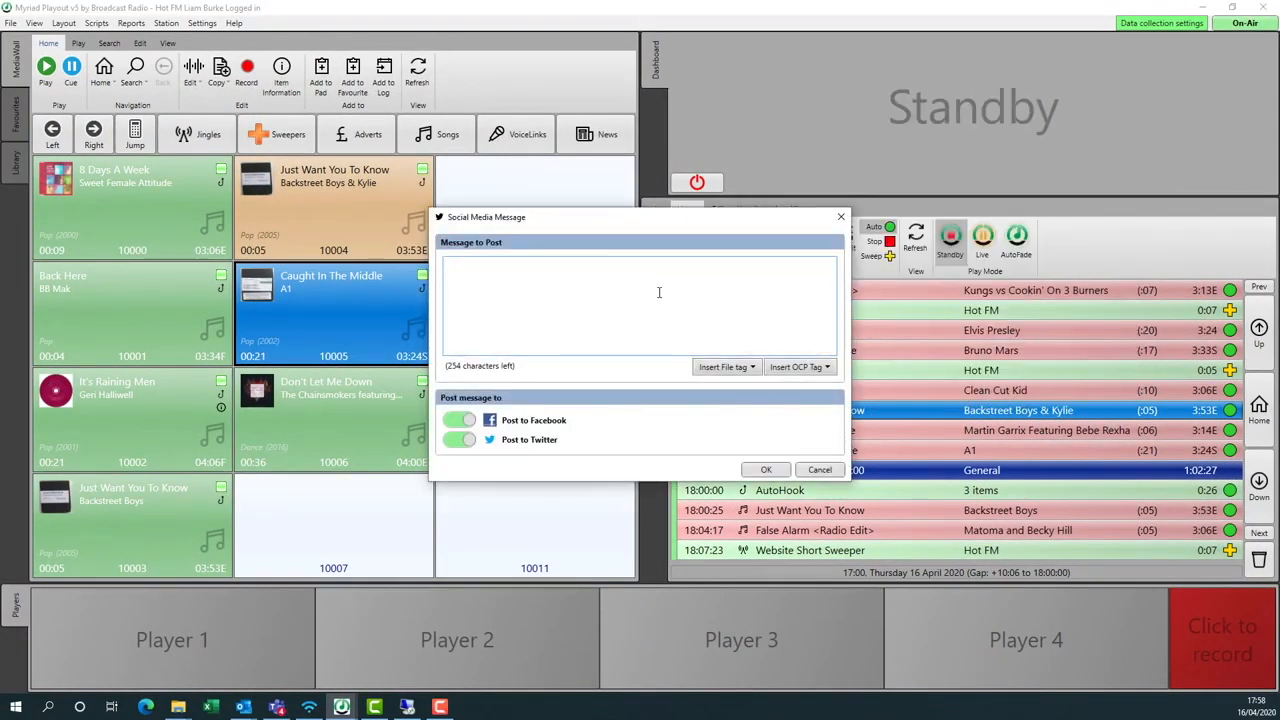
type("Hello")
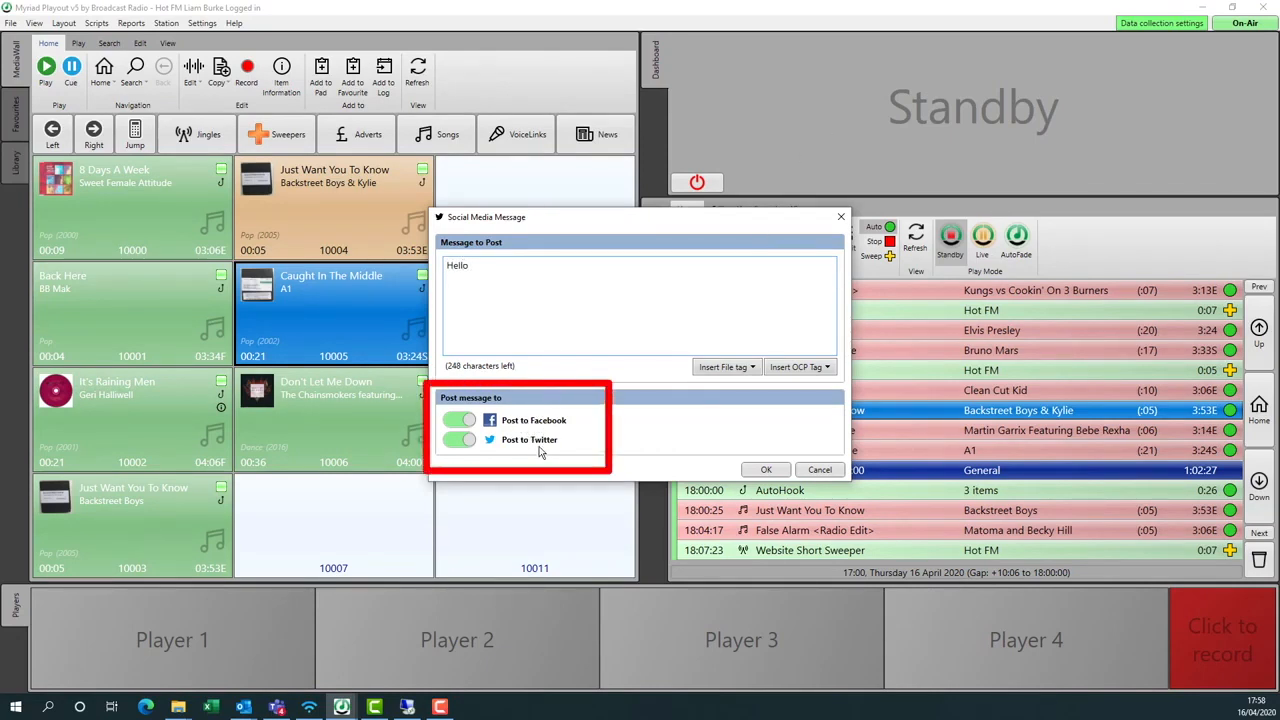
left_click(780, 474)
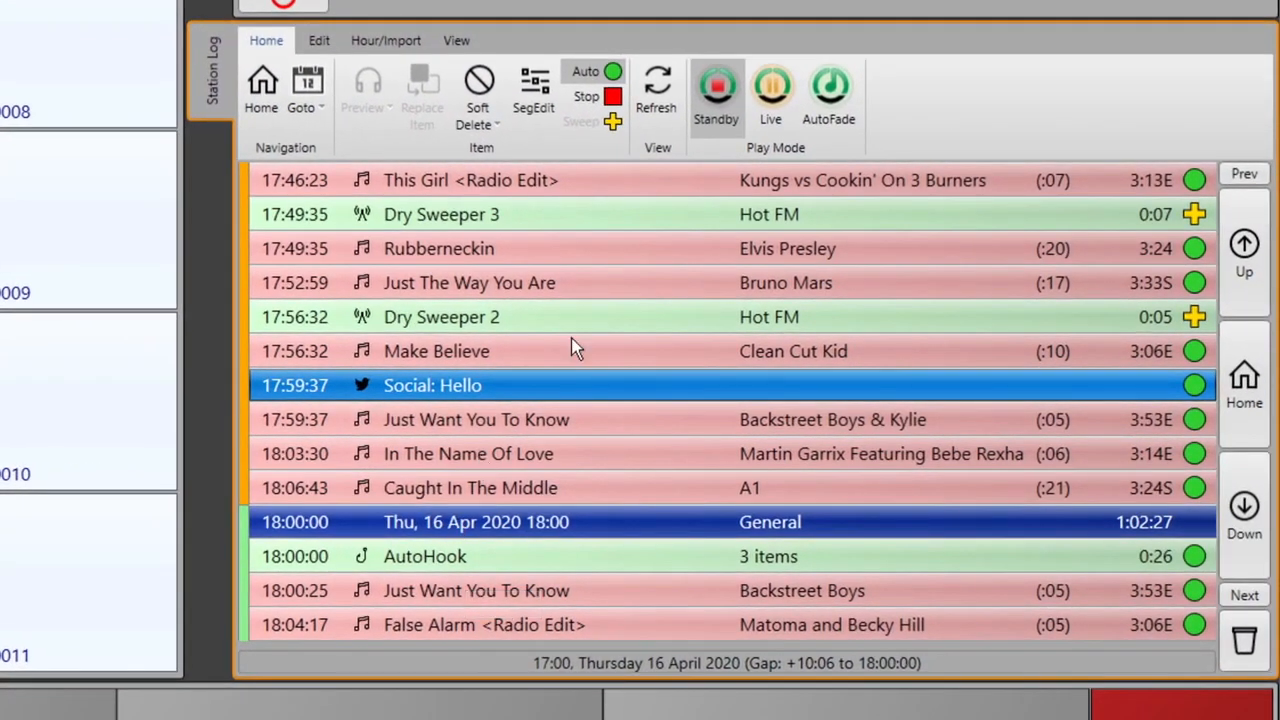
- Swap Just The Way You Are with In The Name Of Love in the 17:00 hour
left_click(537, 282)
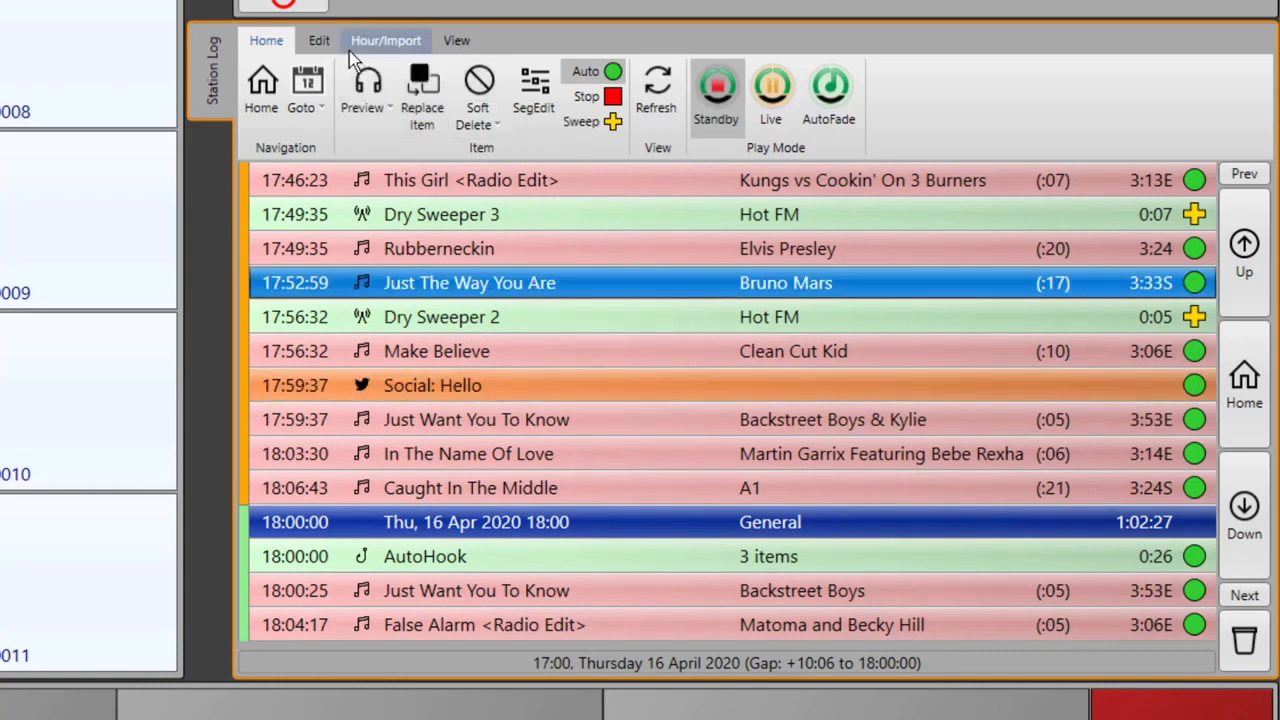
left_click(320, 42)
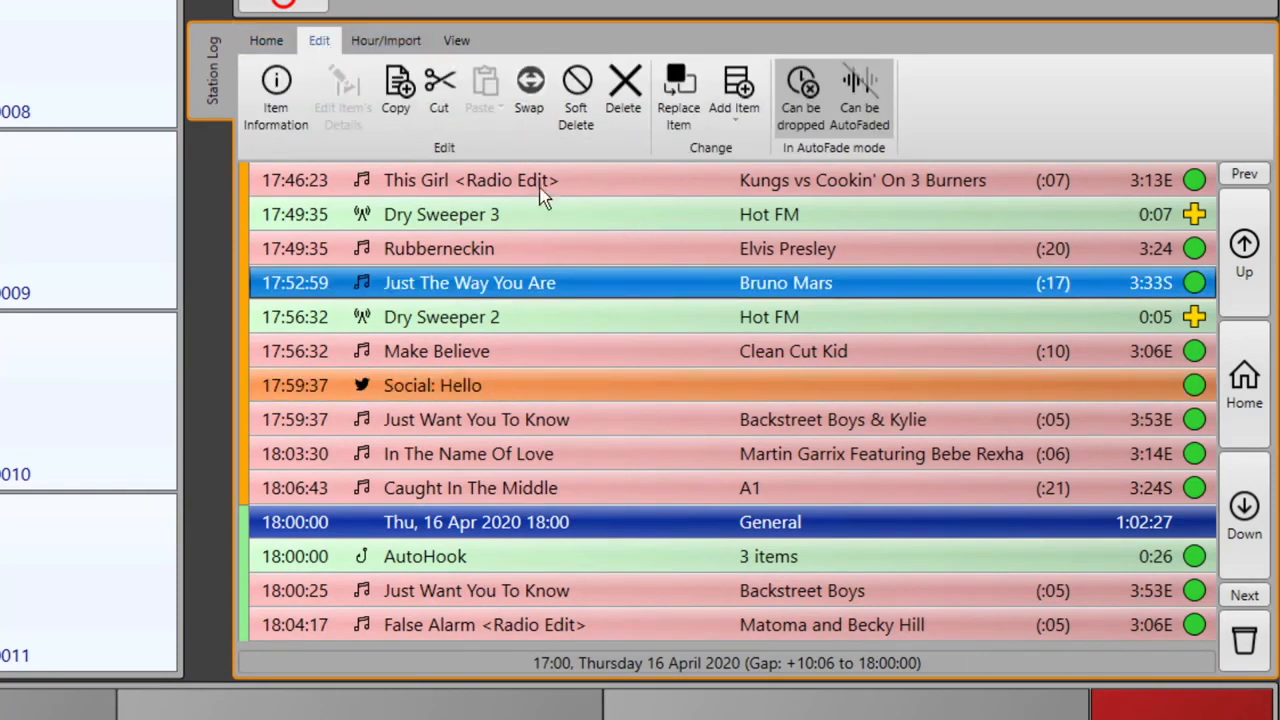
left_click(530, 95)
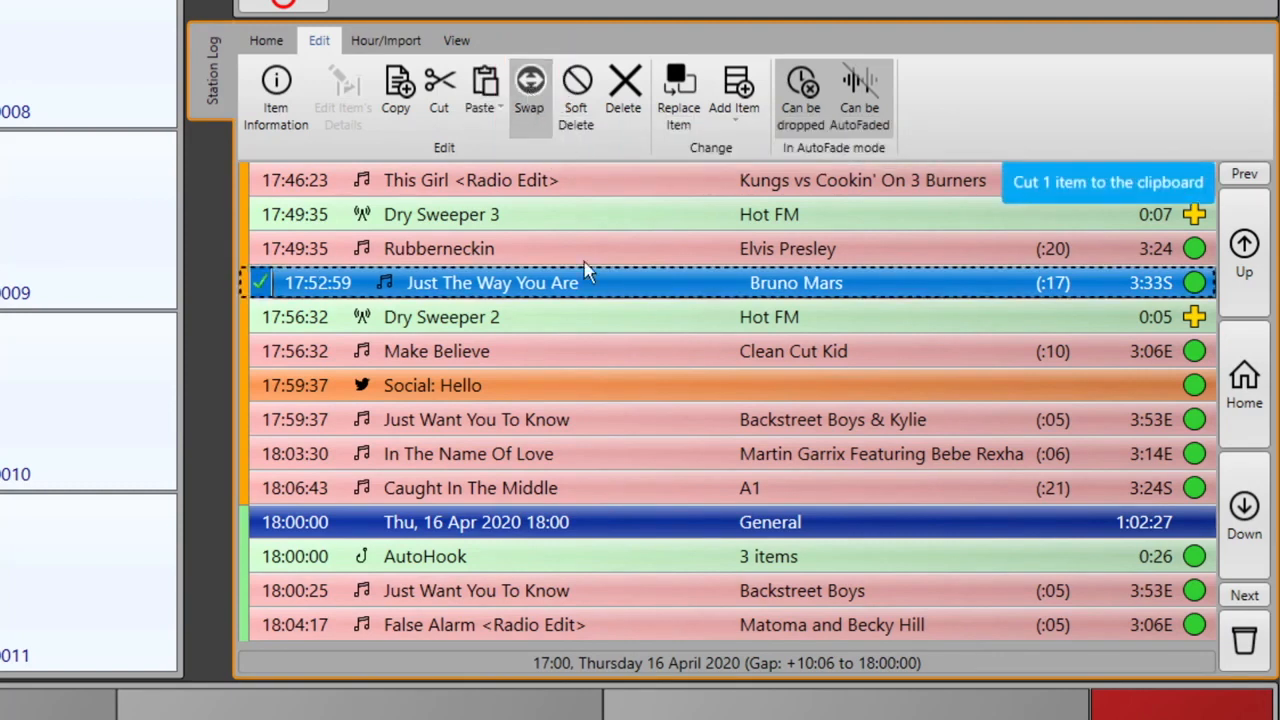
left_click(480, 456)
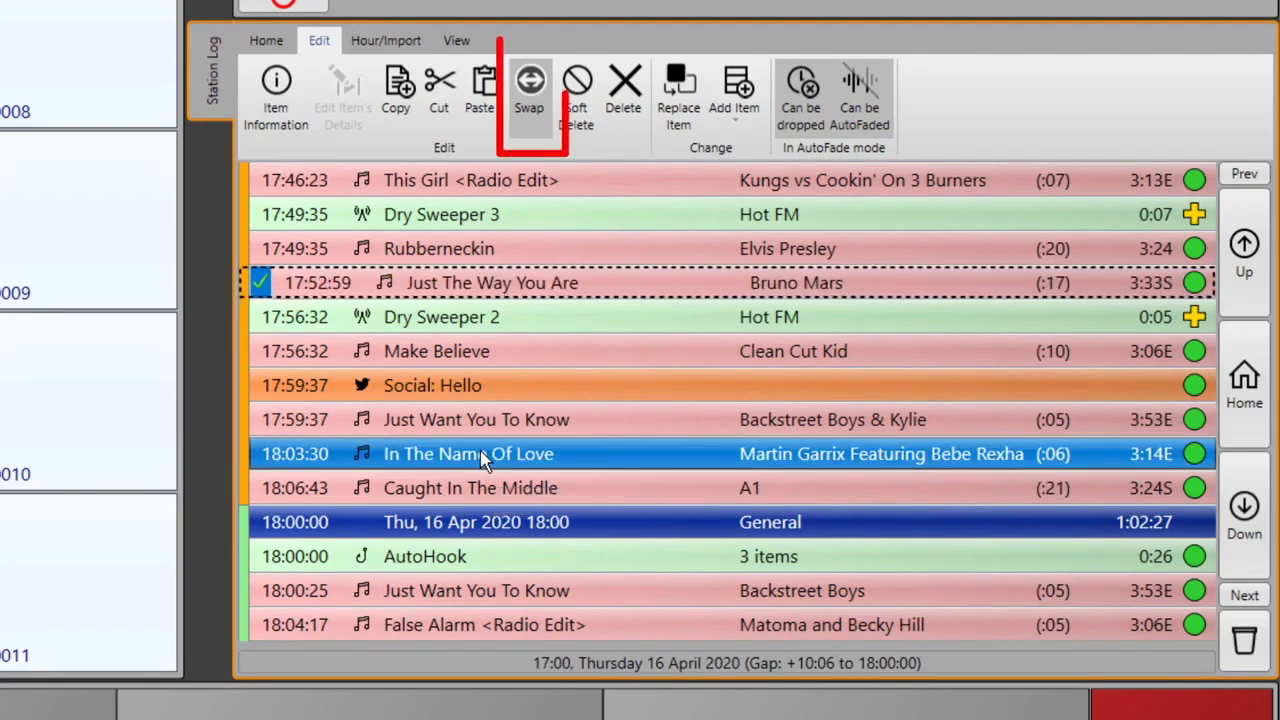
left_click(549, 101)
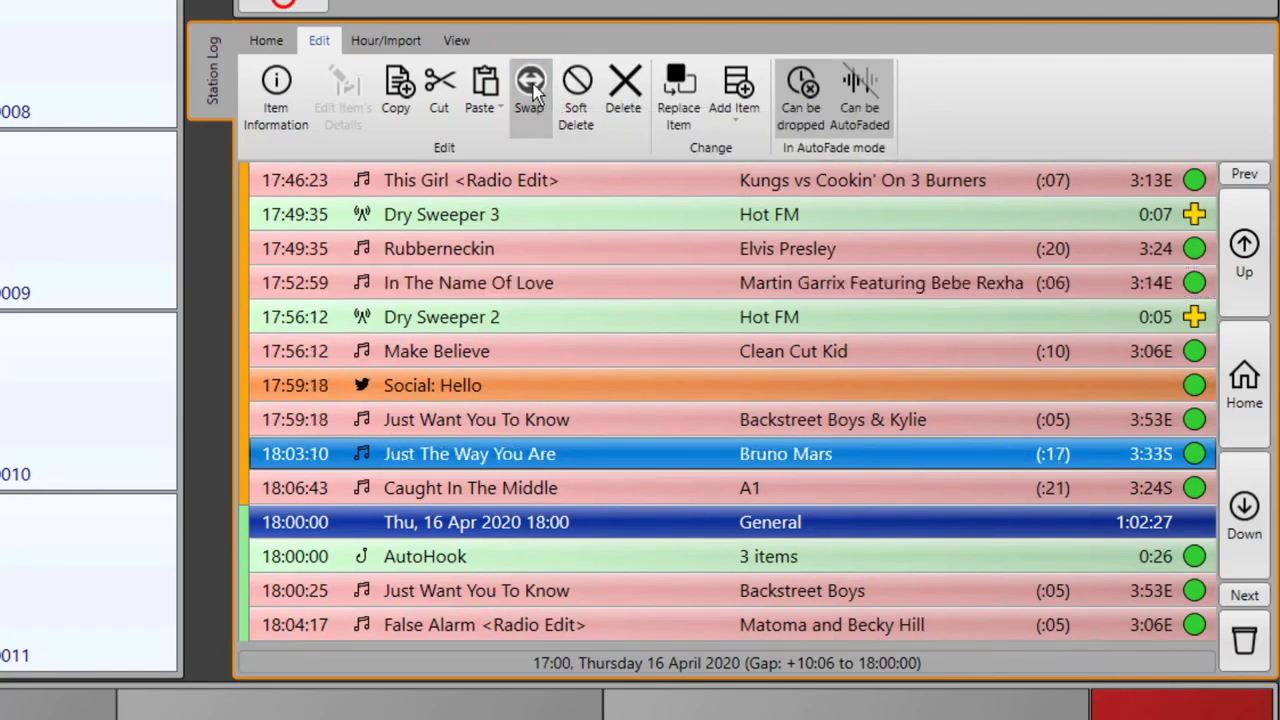
- Swap In The Name Of Love and Just The Way You Are back to their original positions
right_click(537, 248)
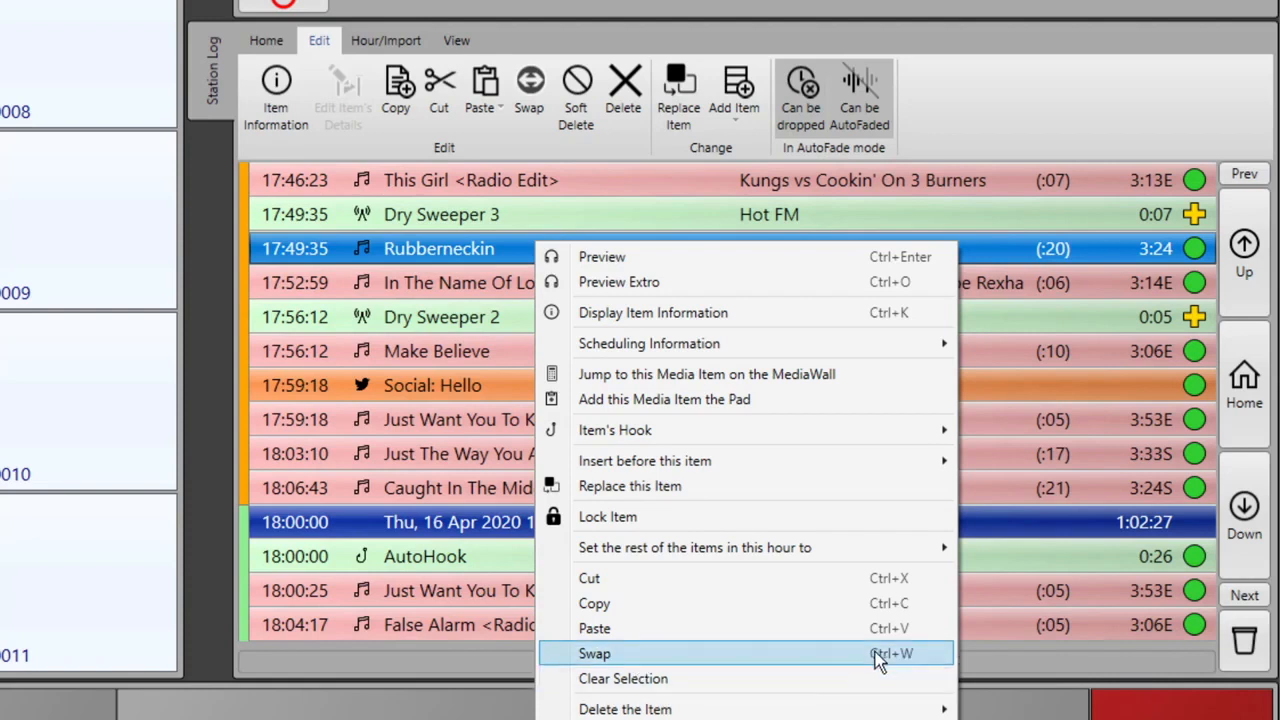
left_click(437, 287)
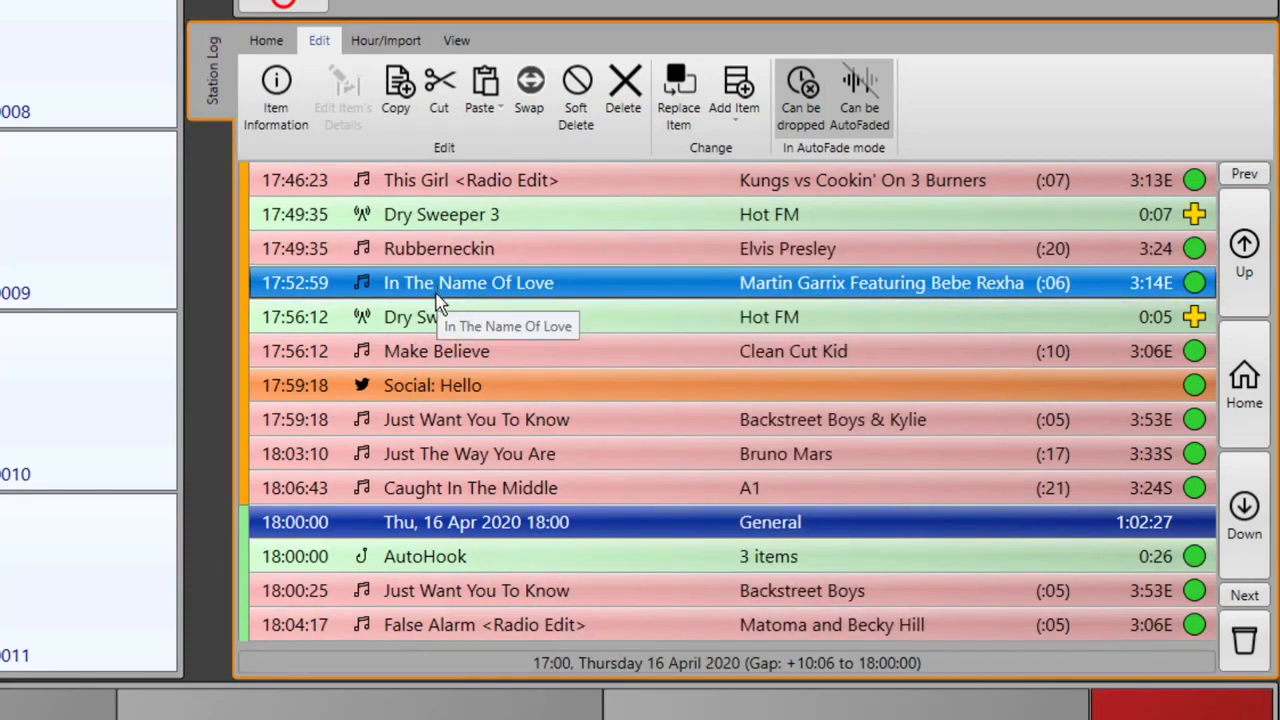
key("ctrl+x")
left_click(490, 472)
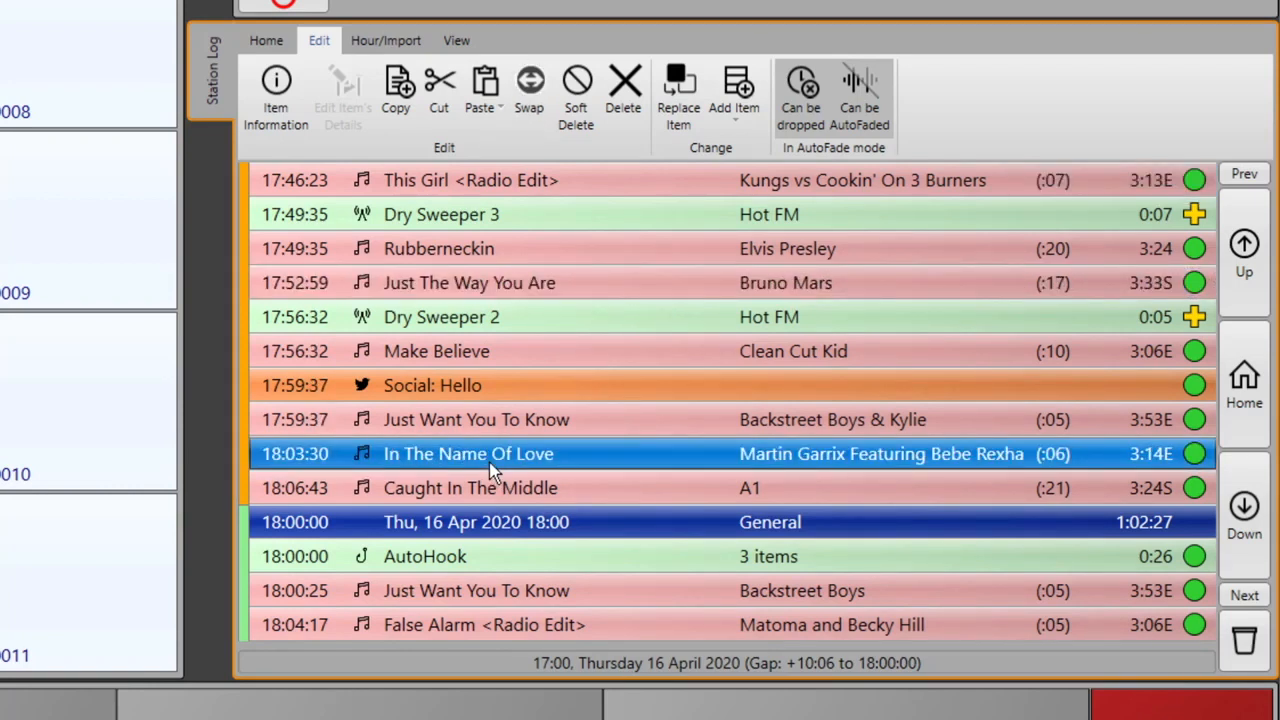
- Cut Just The Way You Are from the 17:00 hour and paste it before Caught In The Middle
right_click(572, 259)
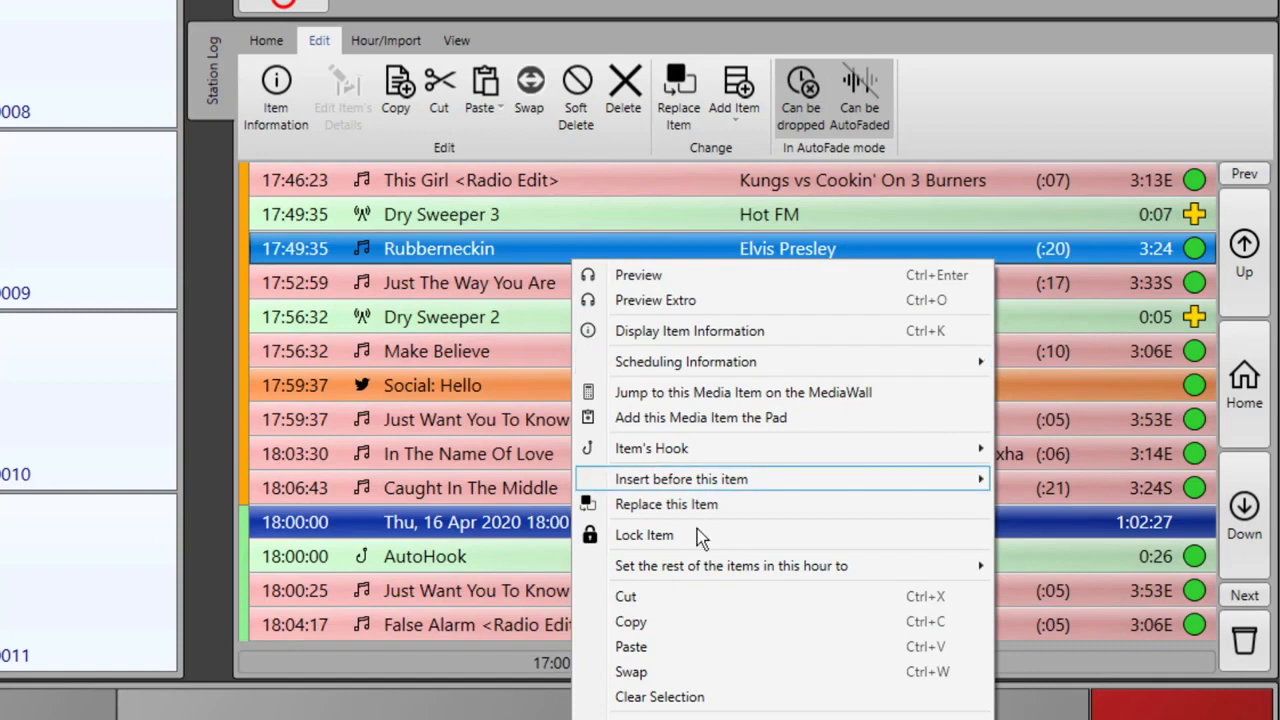
left_click(438, 290)
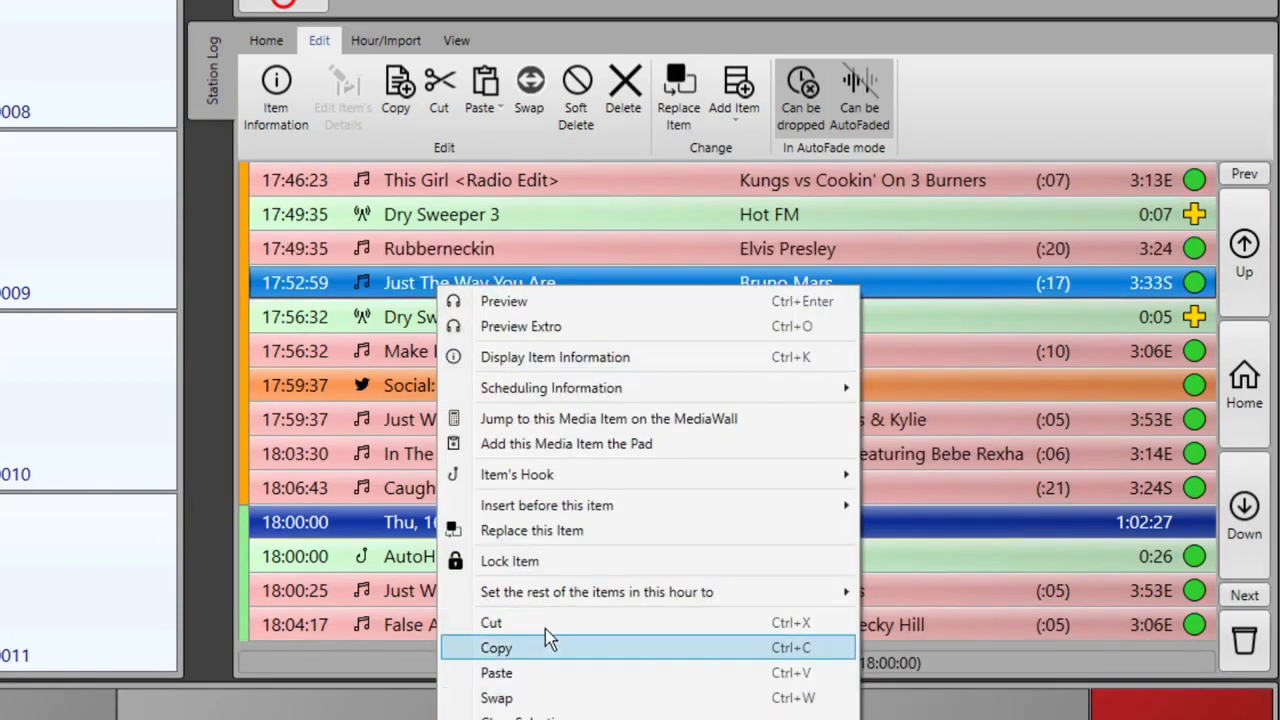
left_click(558, 630)
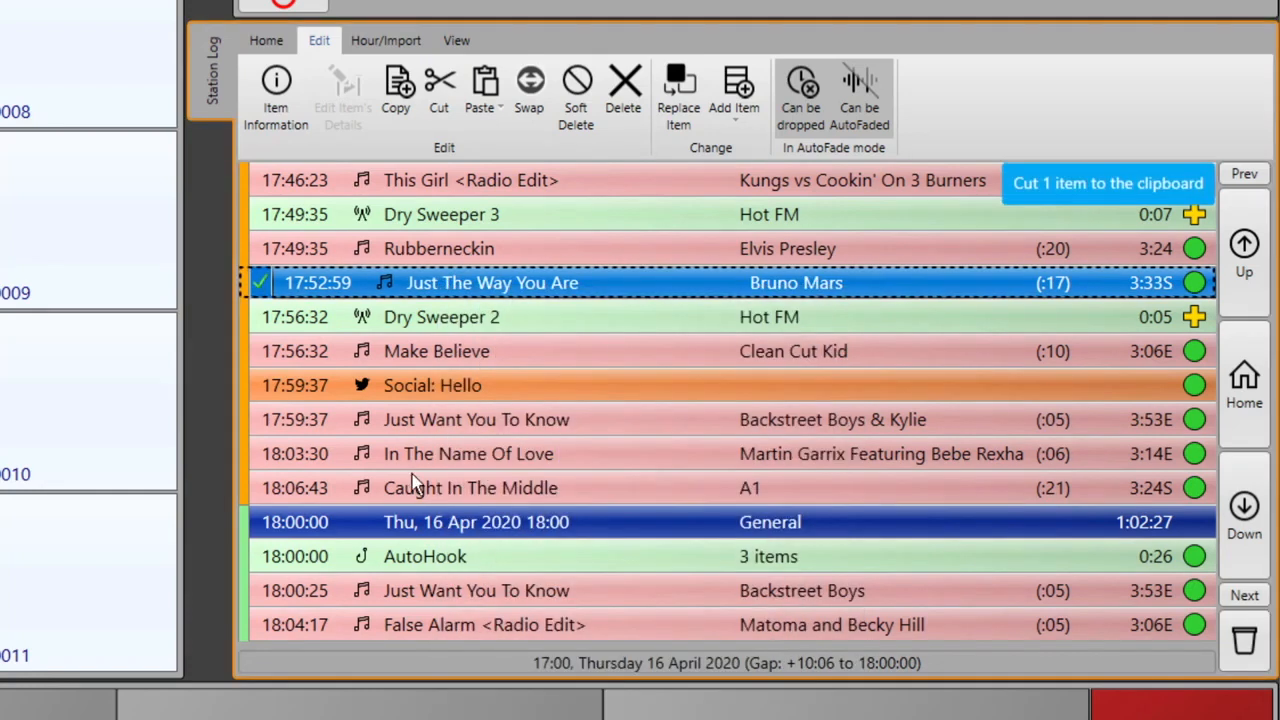
left_click(413, 497)
right_click(413, 497)
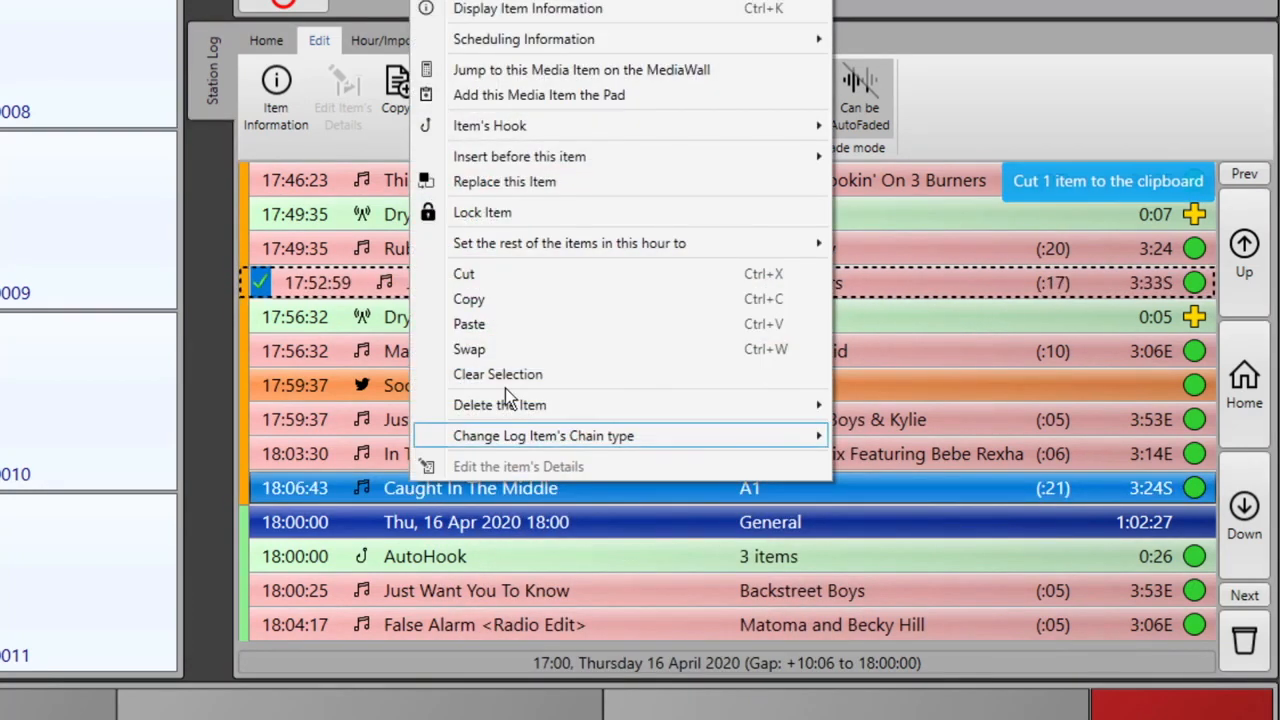
left_click(502, 334)
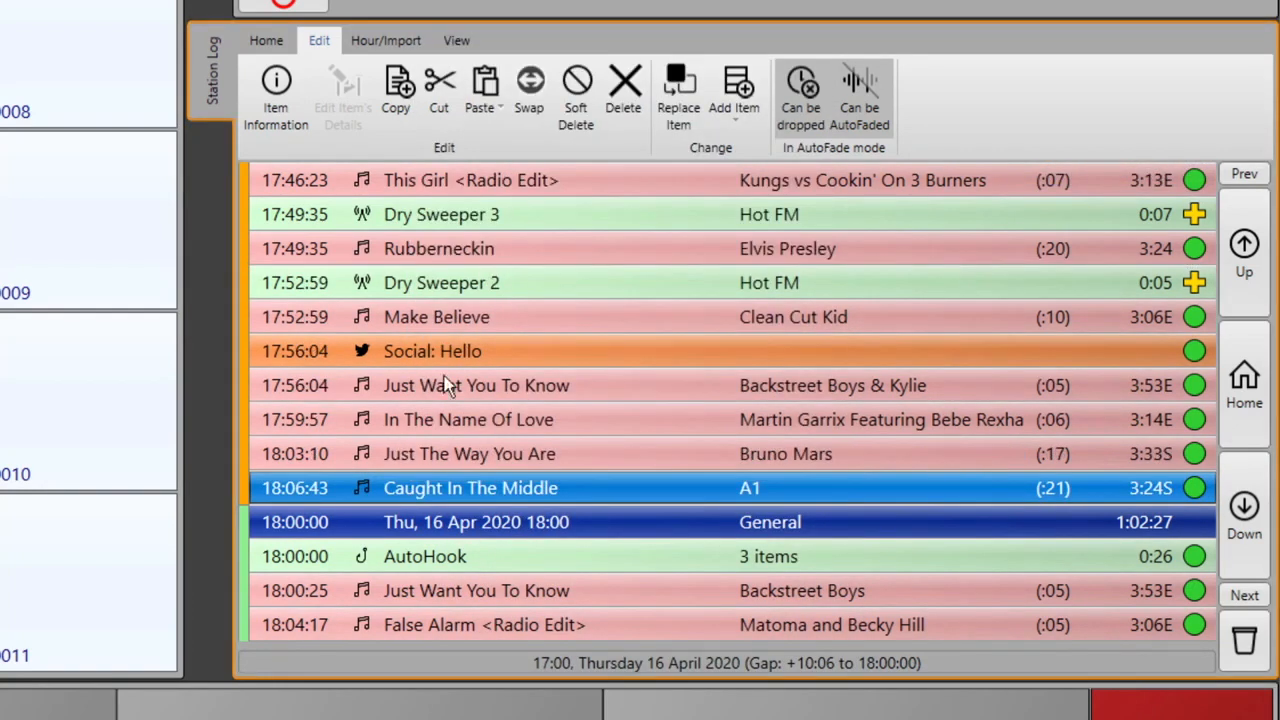
- Cut the four songs from Just Want You To Know to Caught In The Middle and paste them before Dry Sweeper 2
left_click(420, 385)
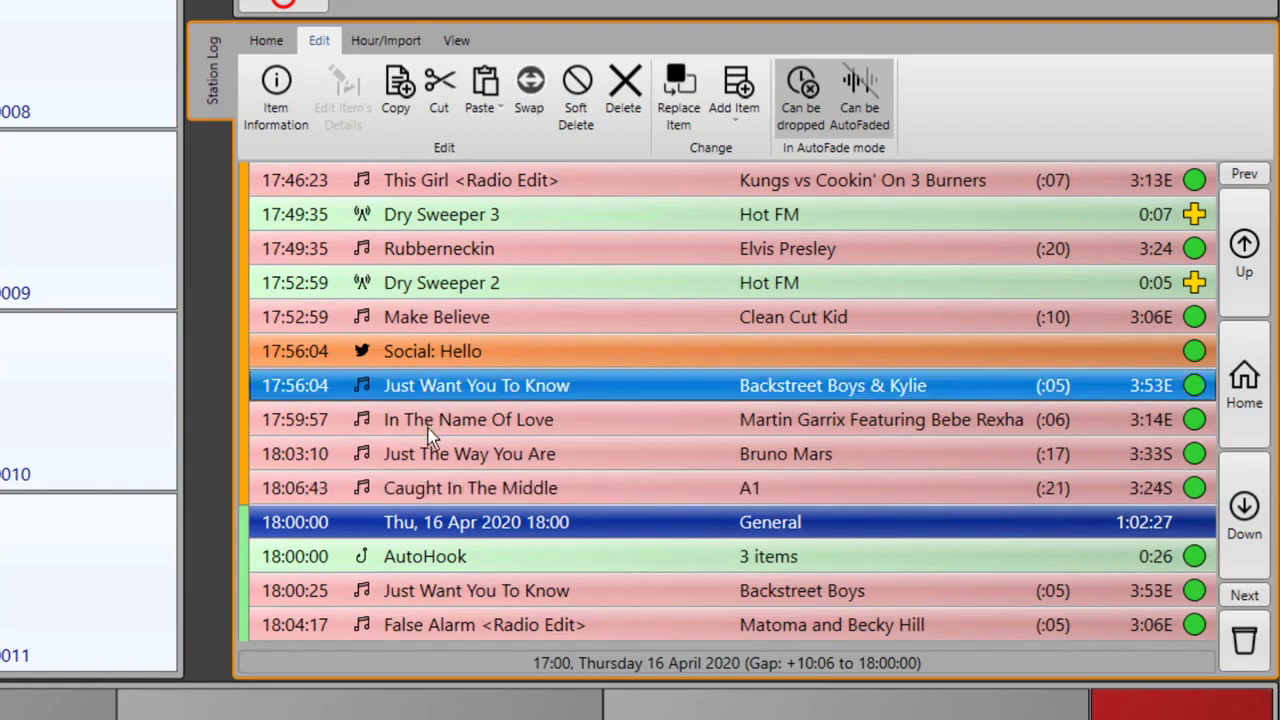
left_click(408, 494, "shift")
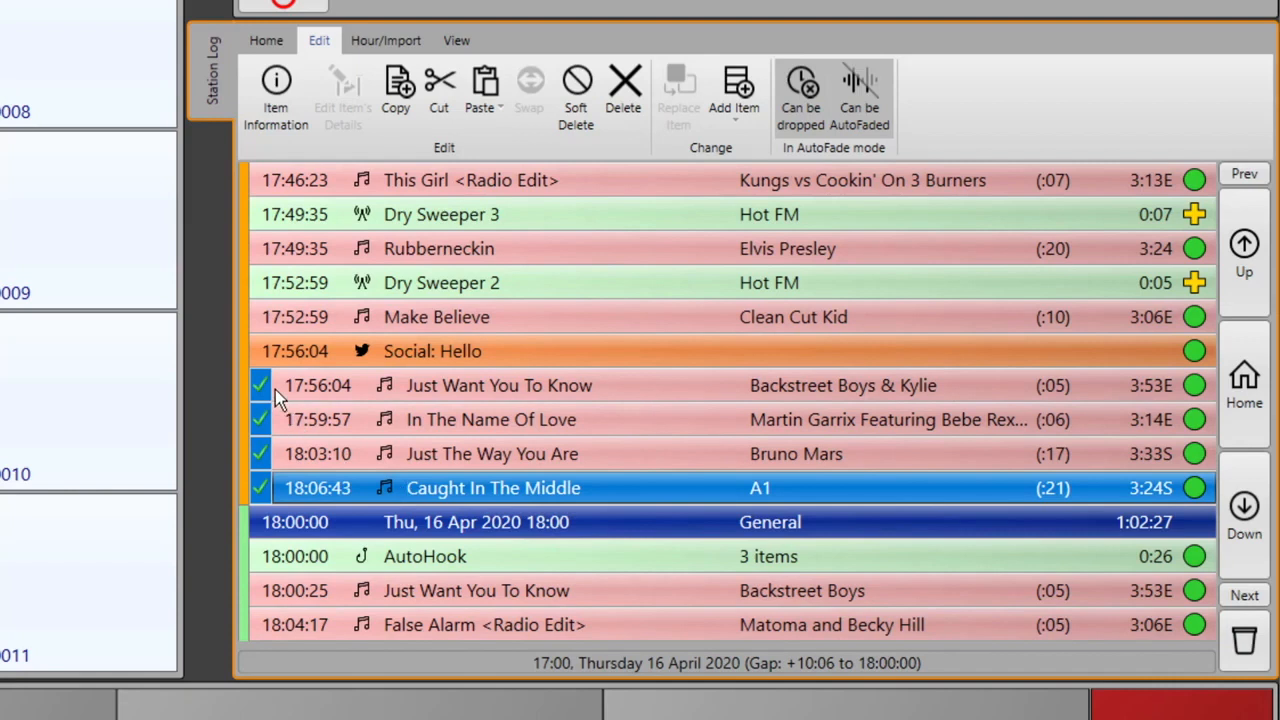
right_click(422, 419)
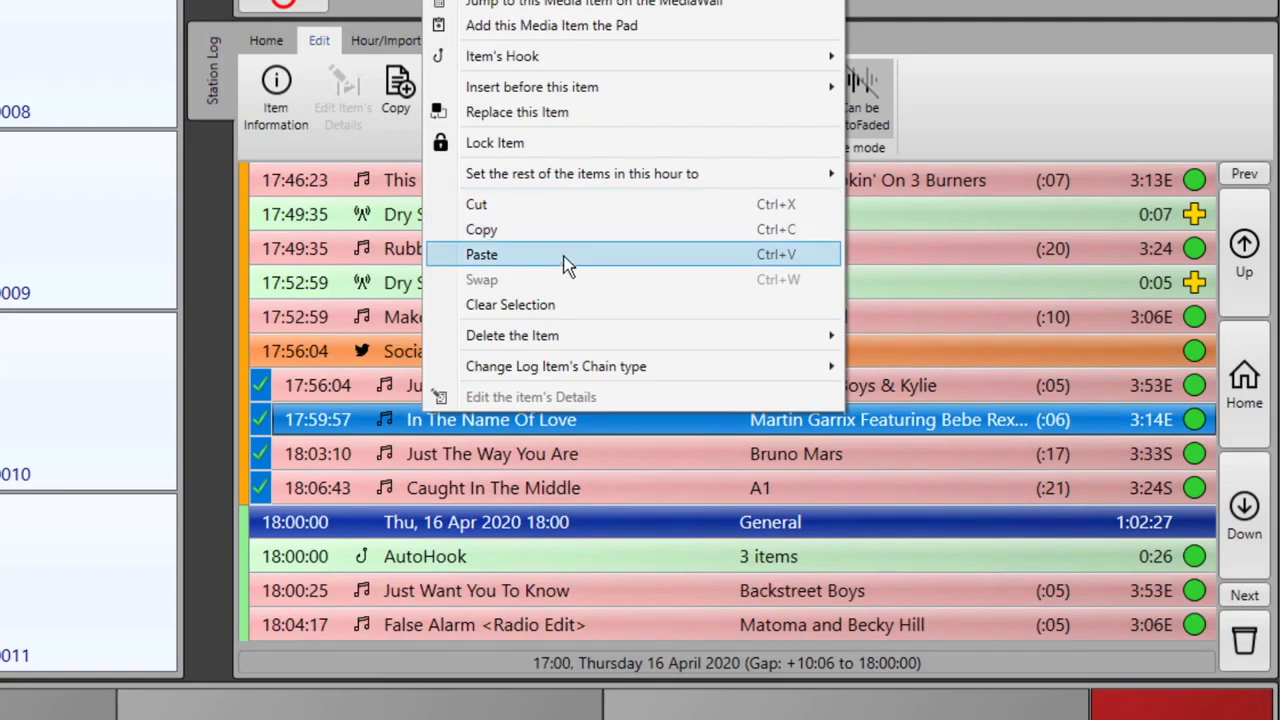
left_click(557, 205)
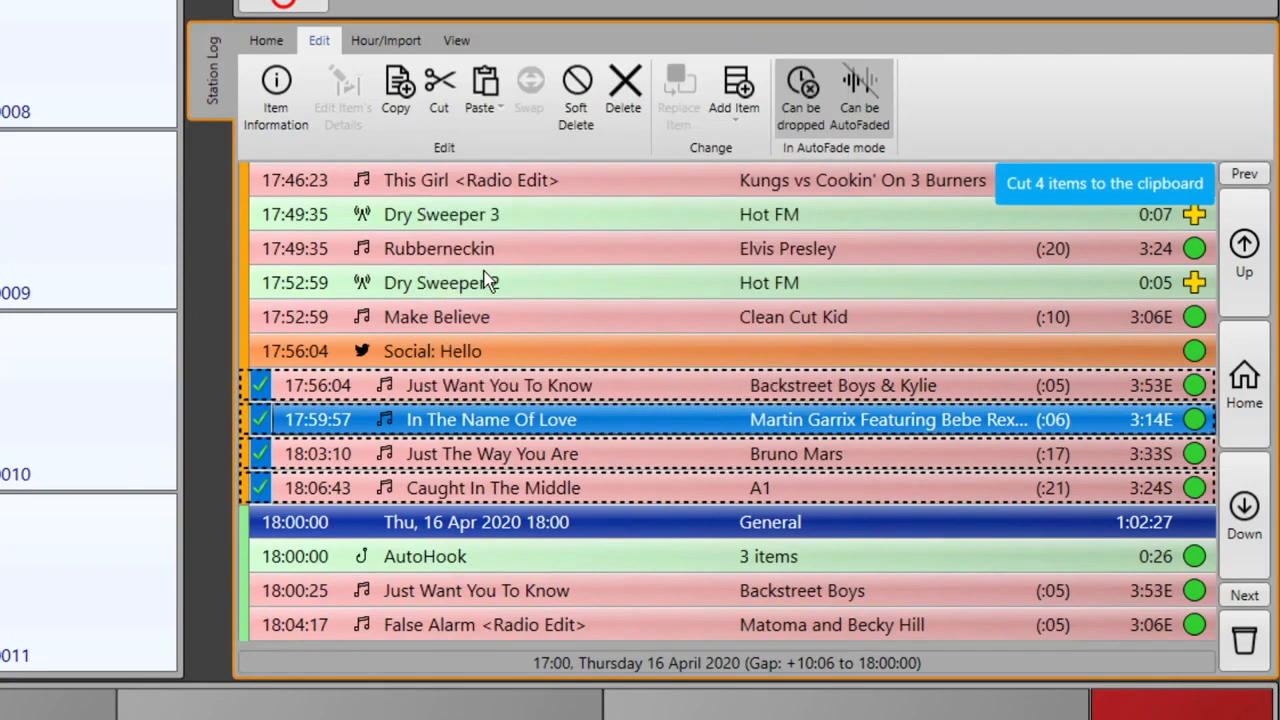
left_click(468, 283)
right_click(468, 283)
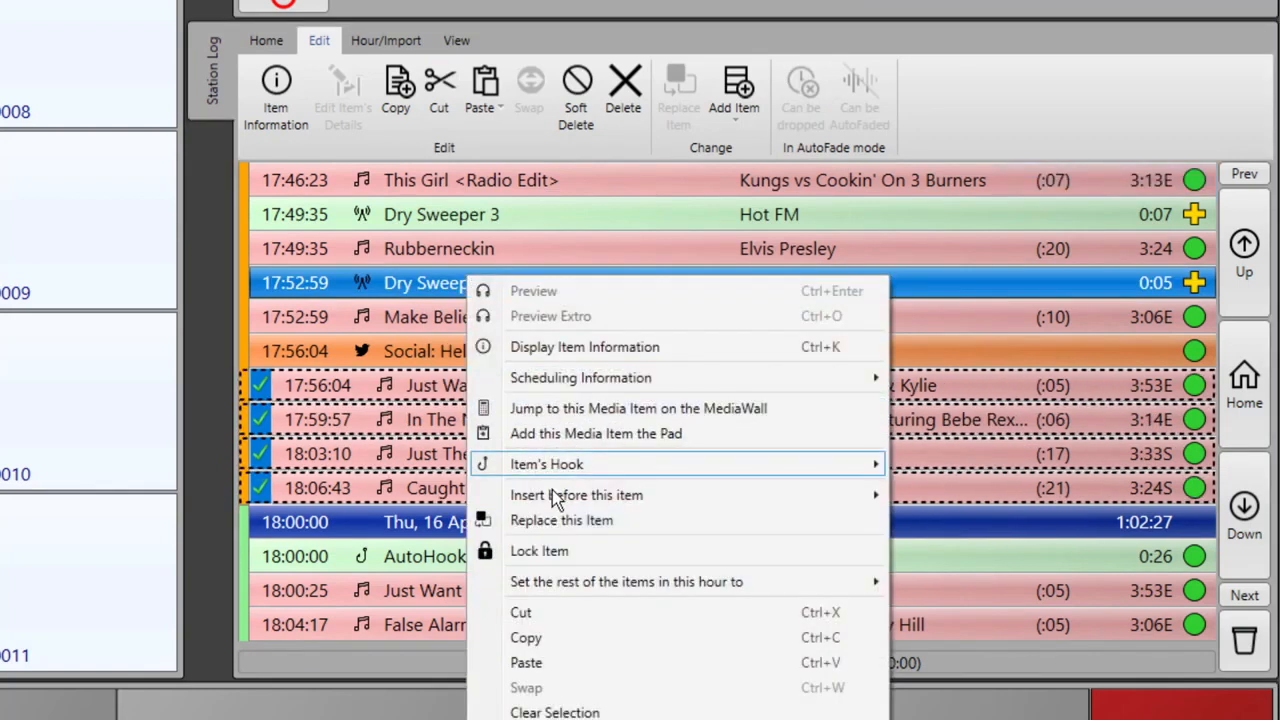
left_click(545, 662)
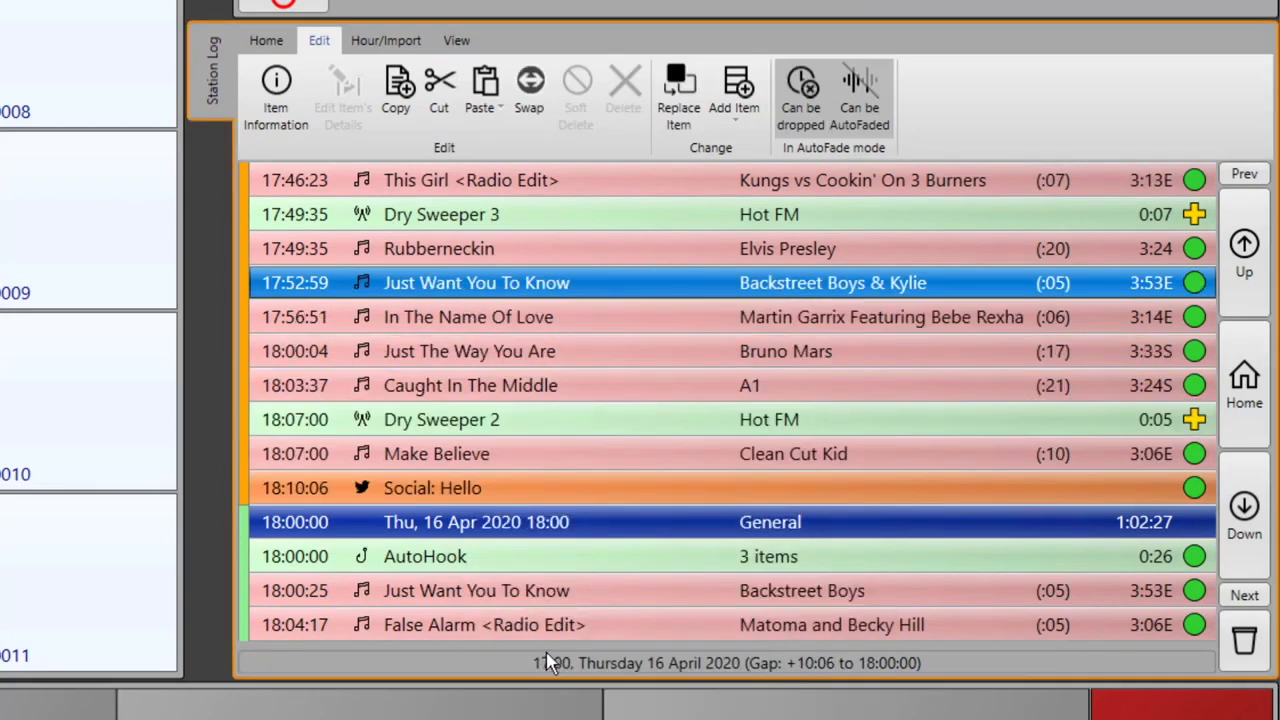
left_click(440, 352)
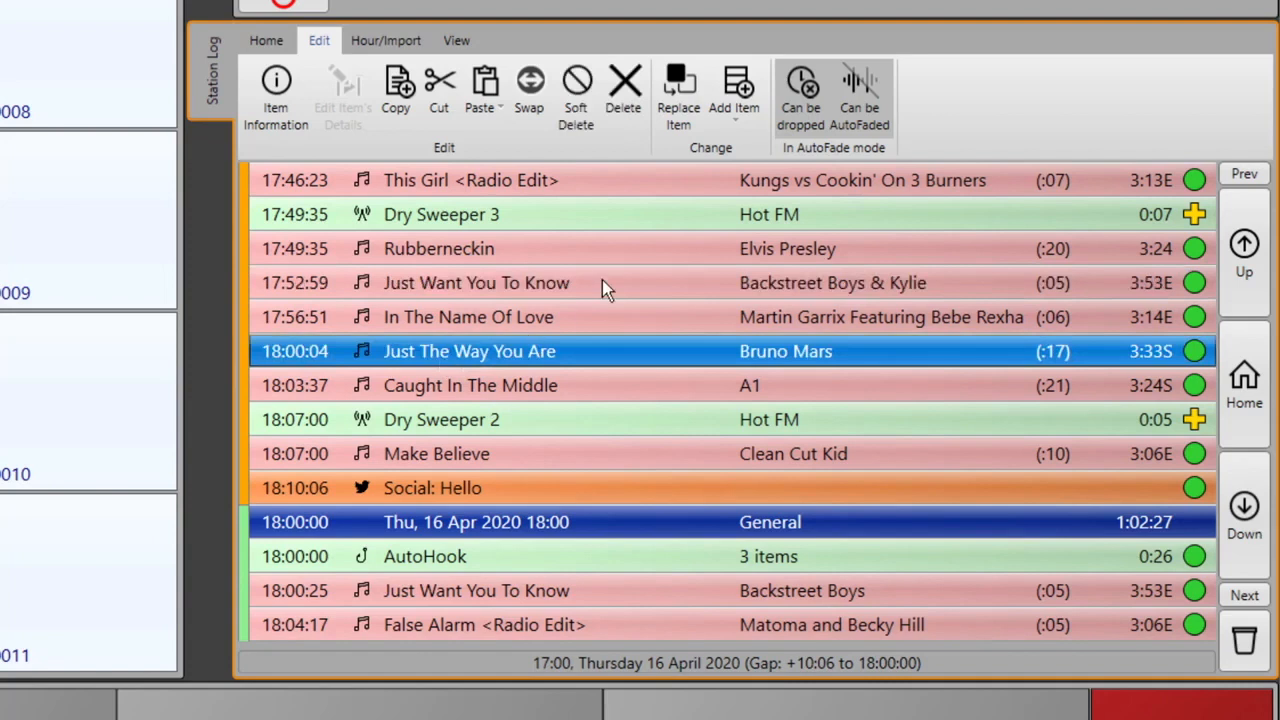
- Replace Just The Way You Are in the 17:00 hour with It's Raining Men, checking the separation rules of candidate songs first
left_click(485, 283)
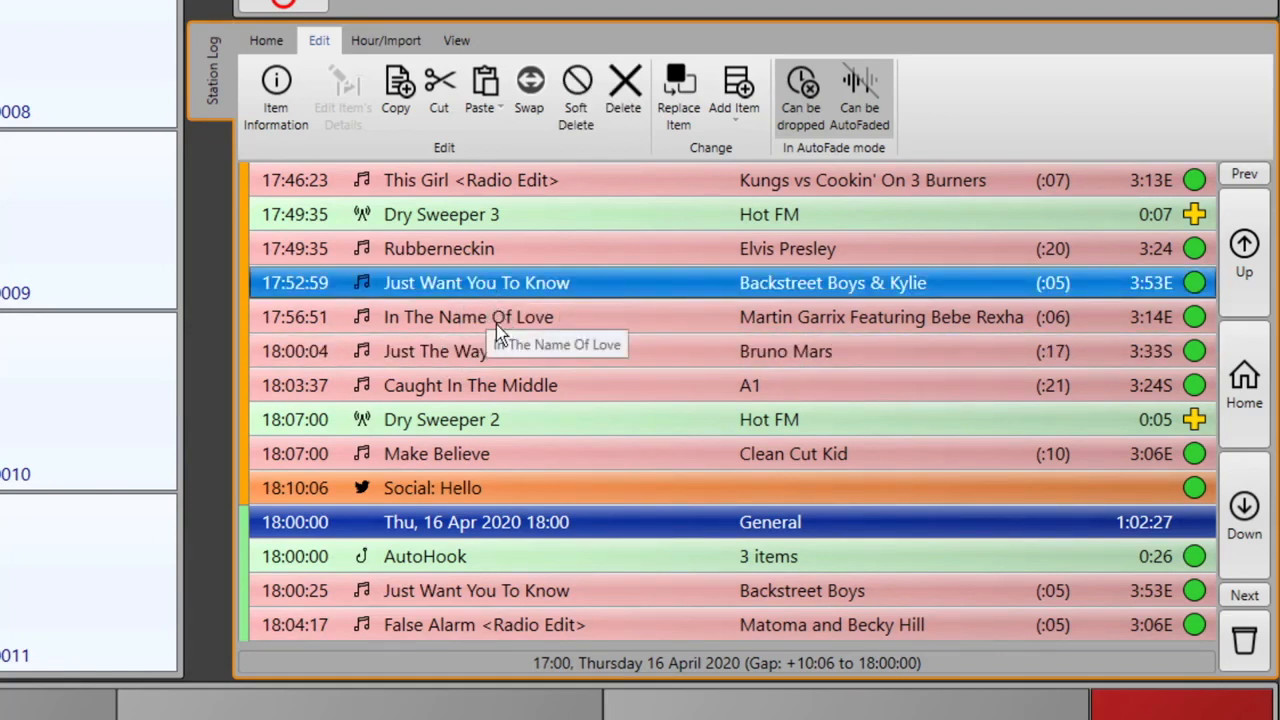
left_click(493, 318)
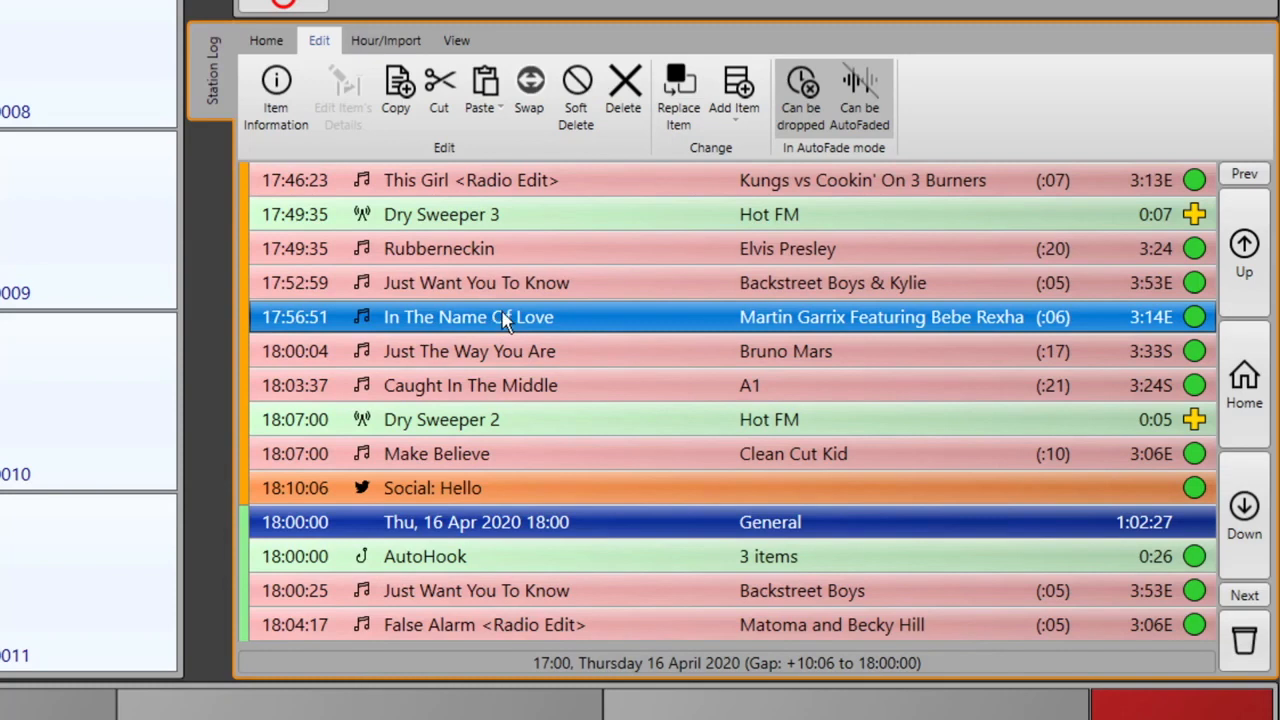
left_click(523, 356)
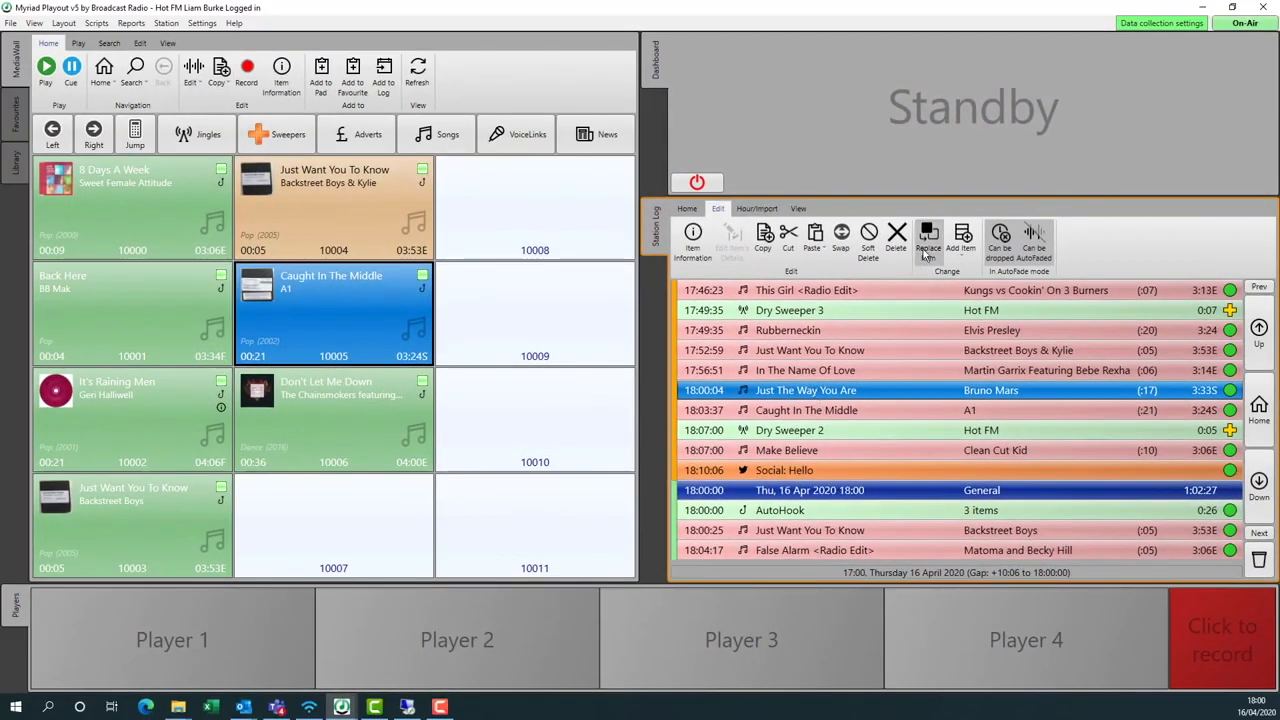
left_click(926, 252)
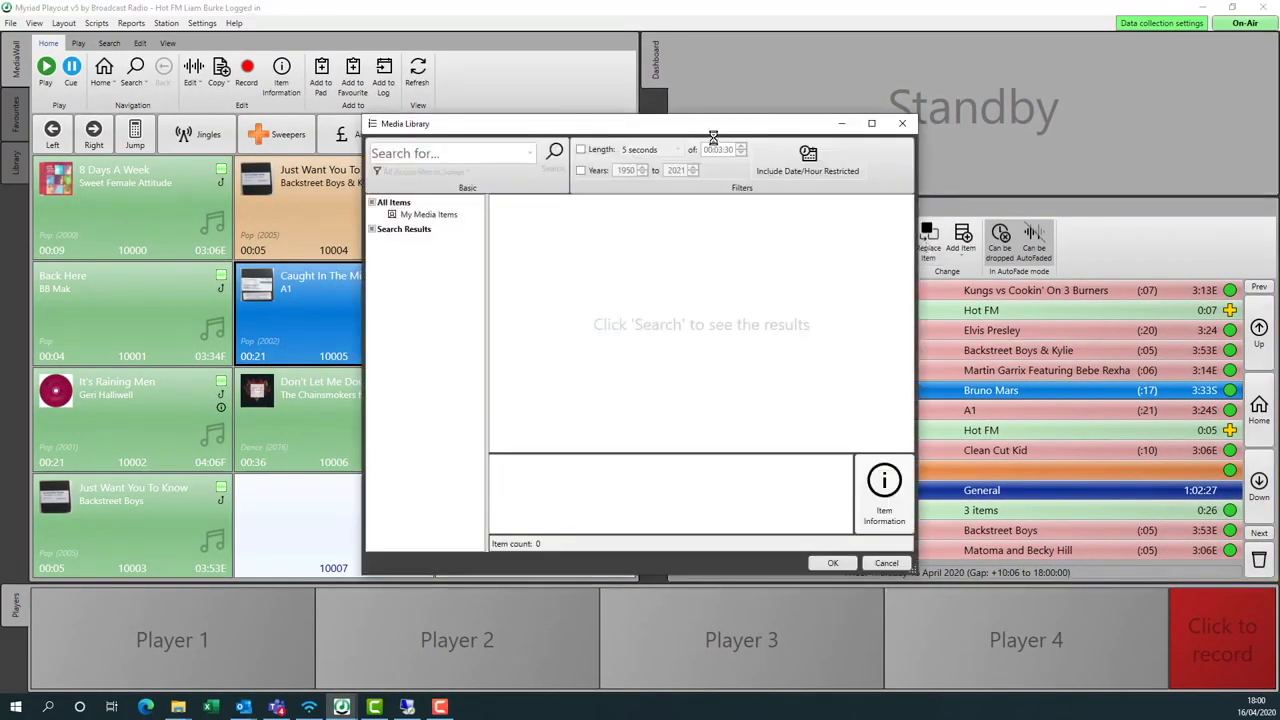
left_click_drag(712, 135, 948, 133)
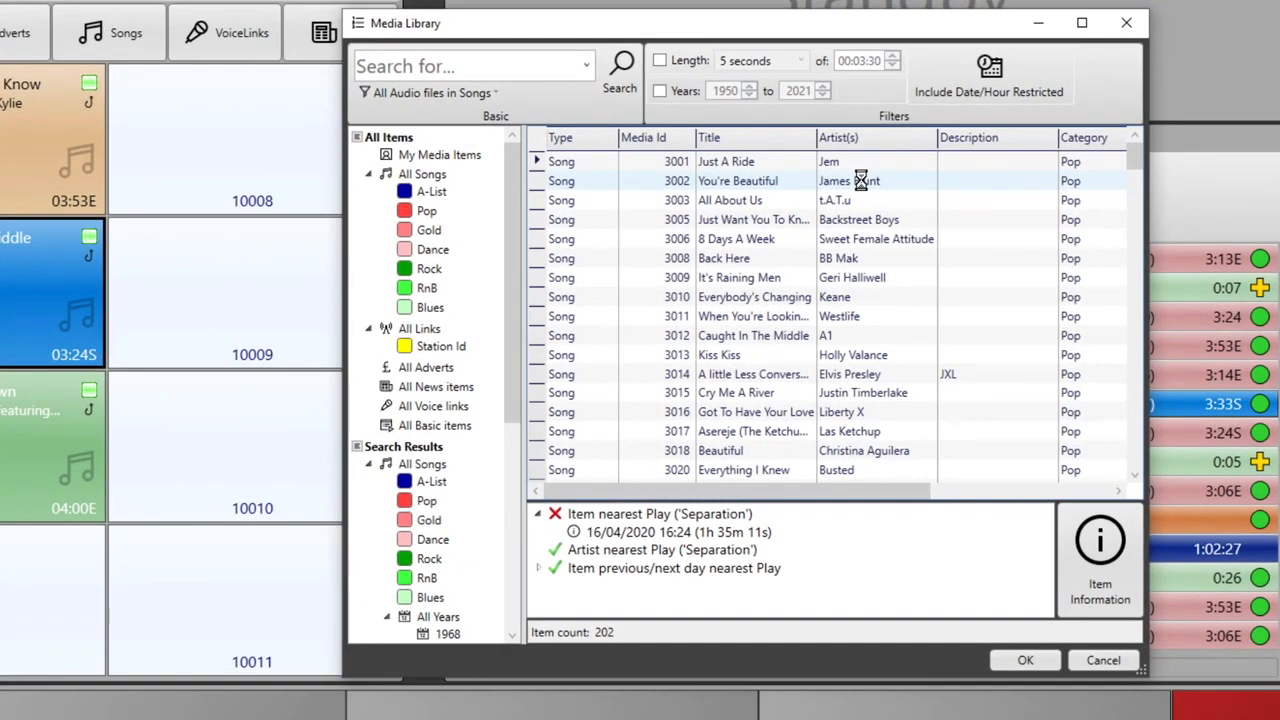
left_click(740, 285)
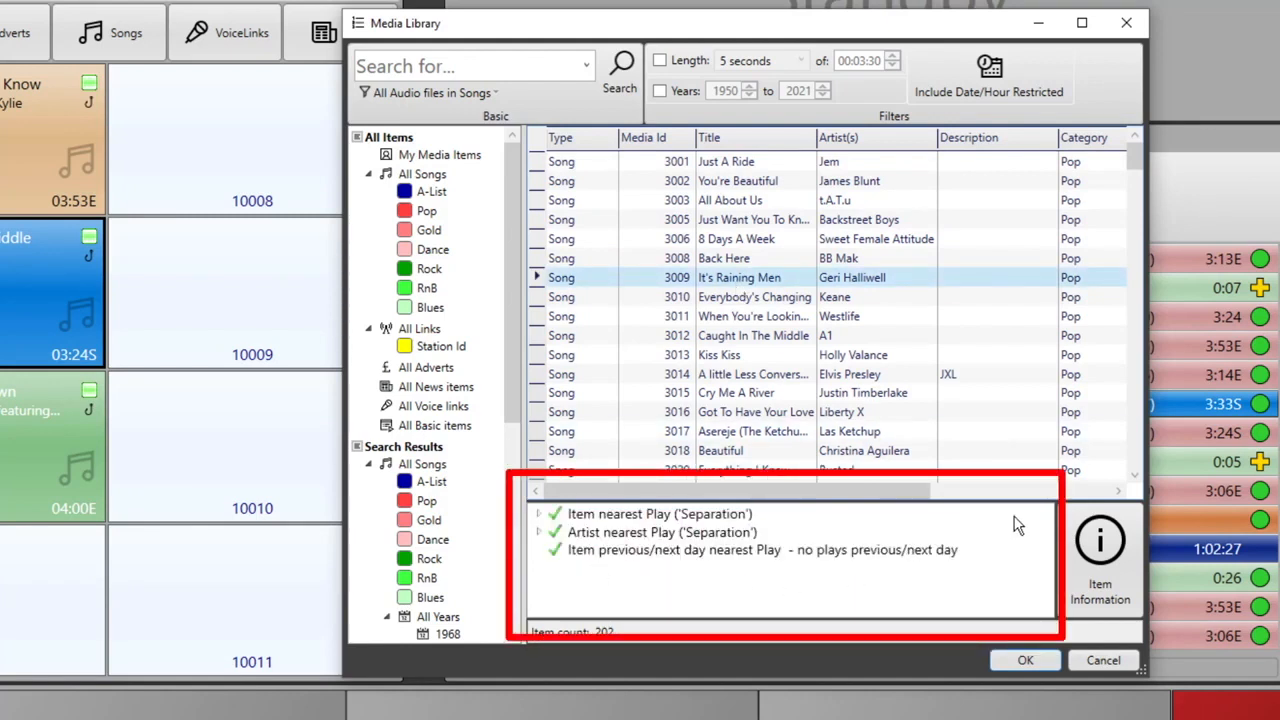
left_click(777, 224)
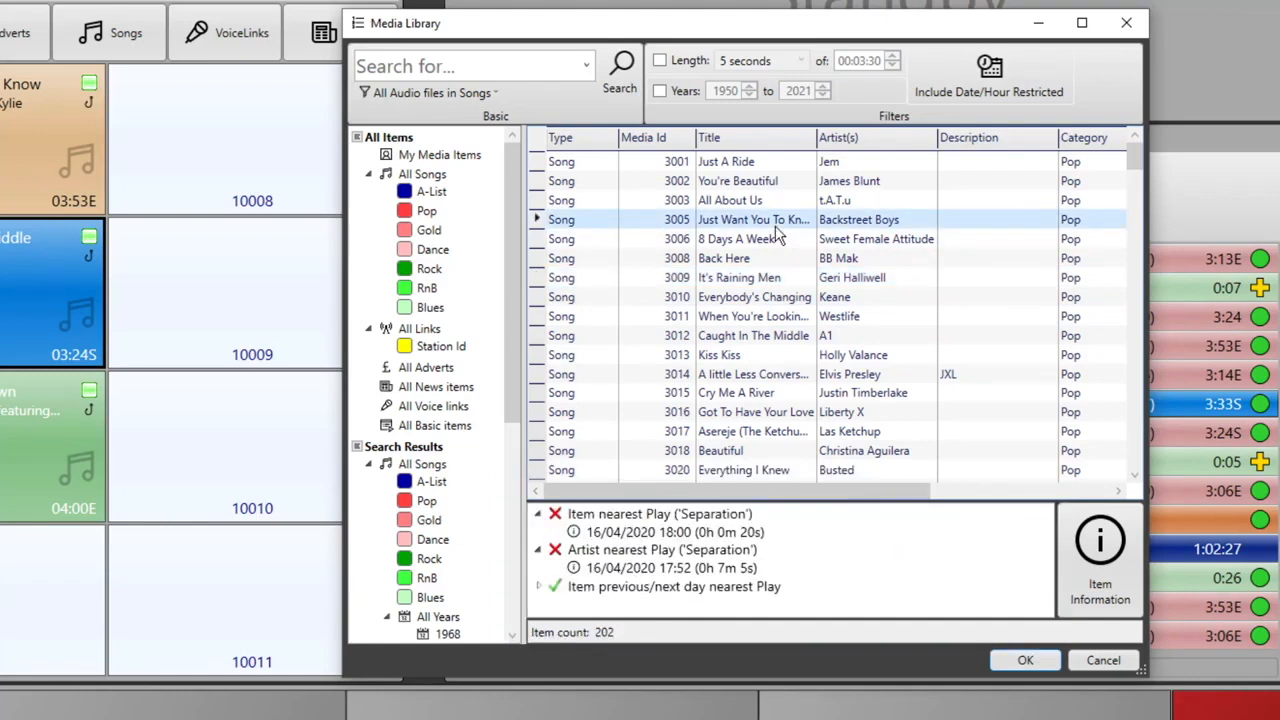
left_click(754, 282)
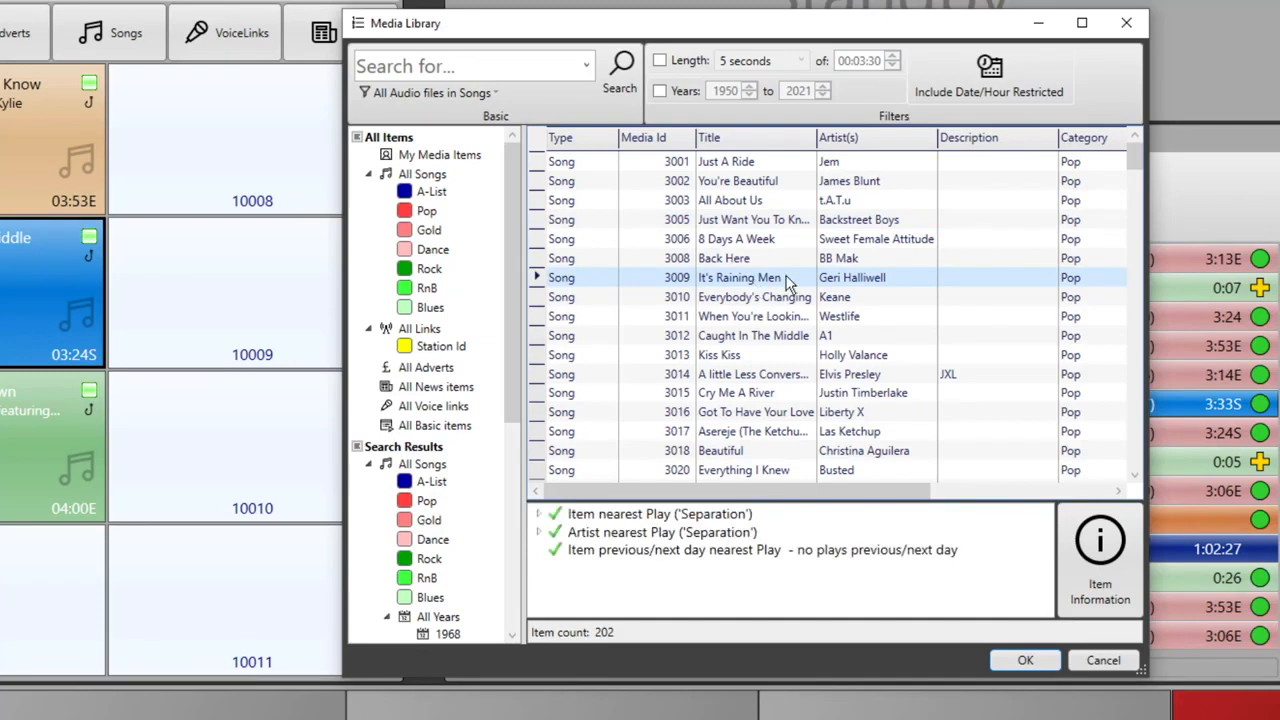
double_click(787, 282)
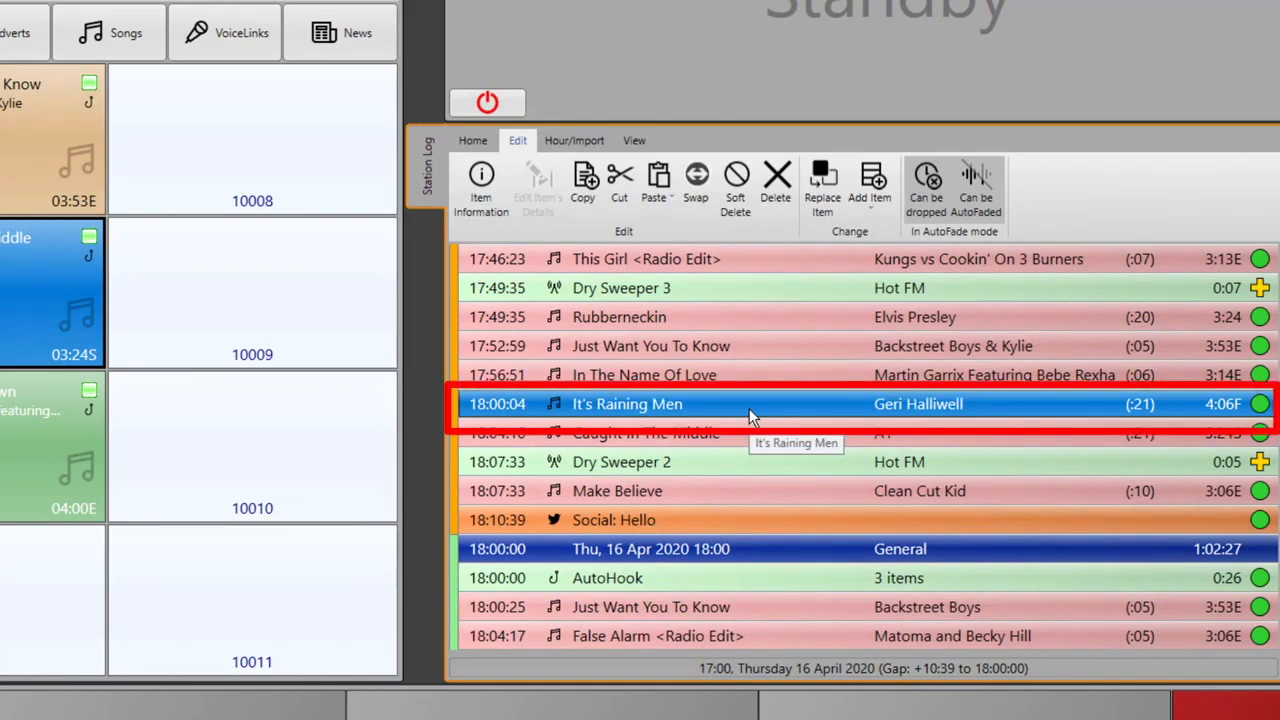
- Select the five songs from Rubberneckin to Caught In The Middle in the 17:00 hour
left_click(655, 500)
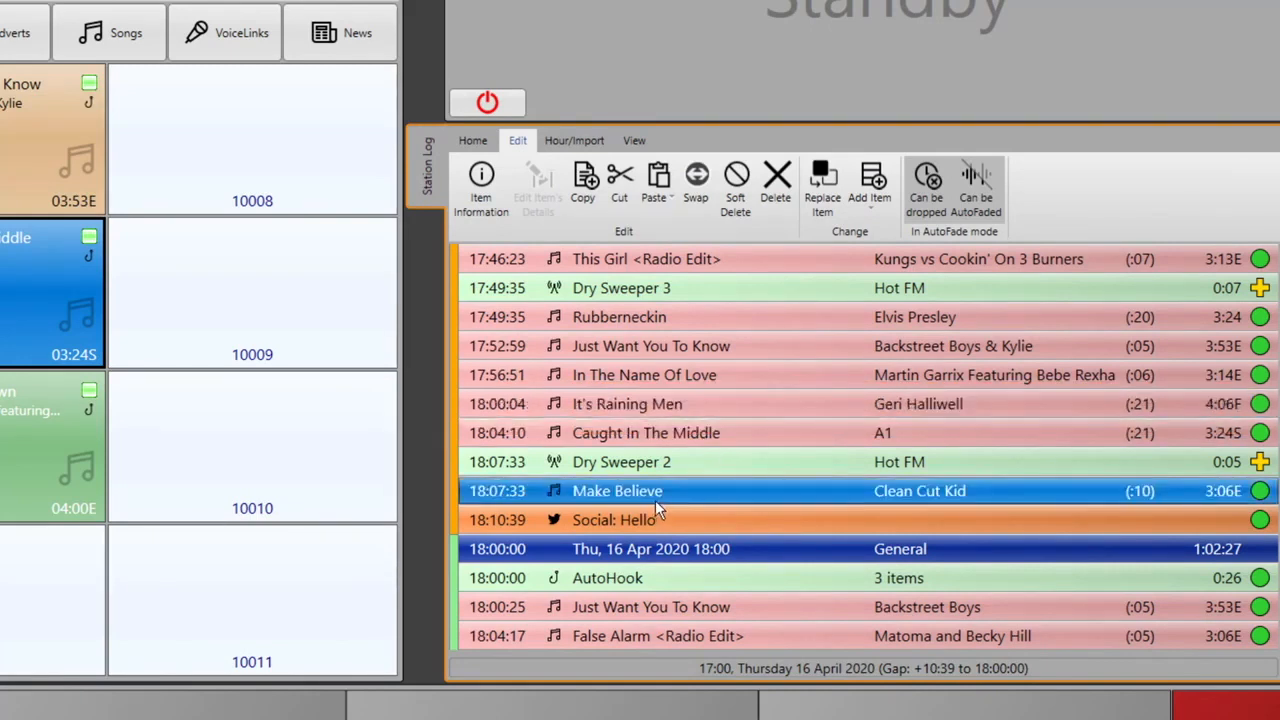
left_click(717, 316)
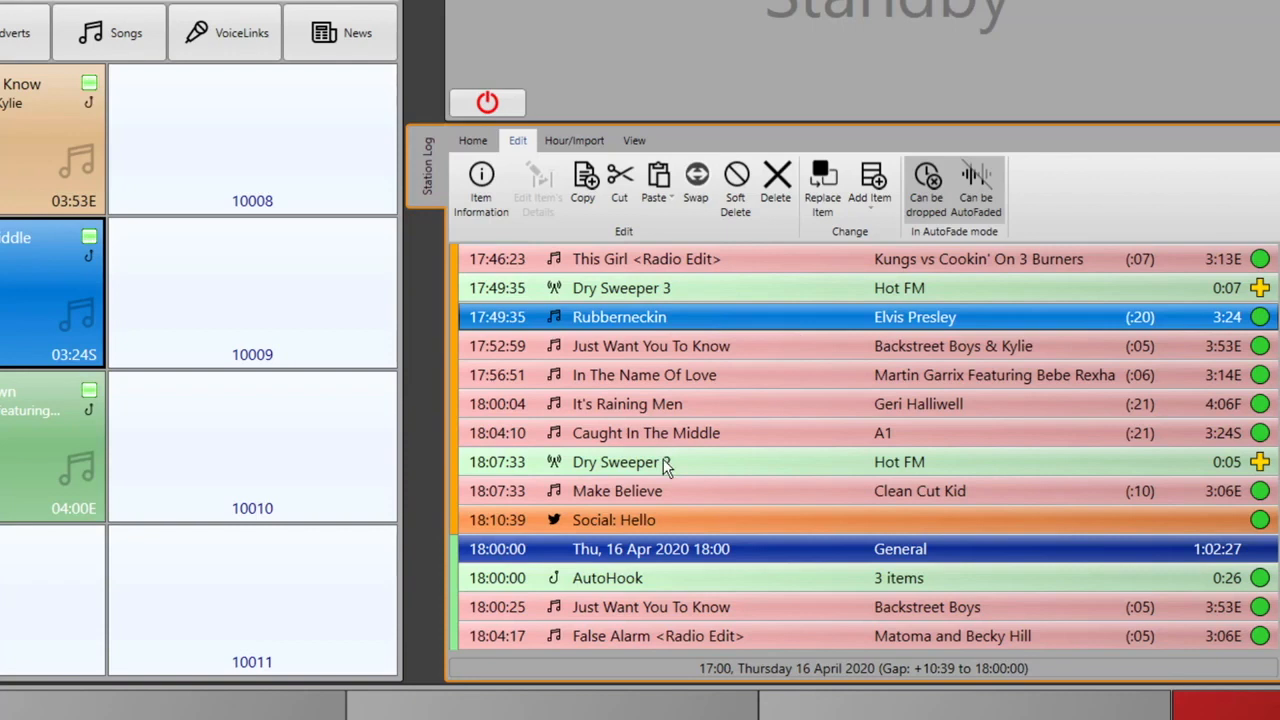
left_click(640, 438, "shift")
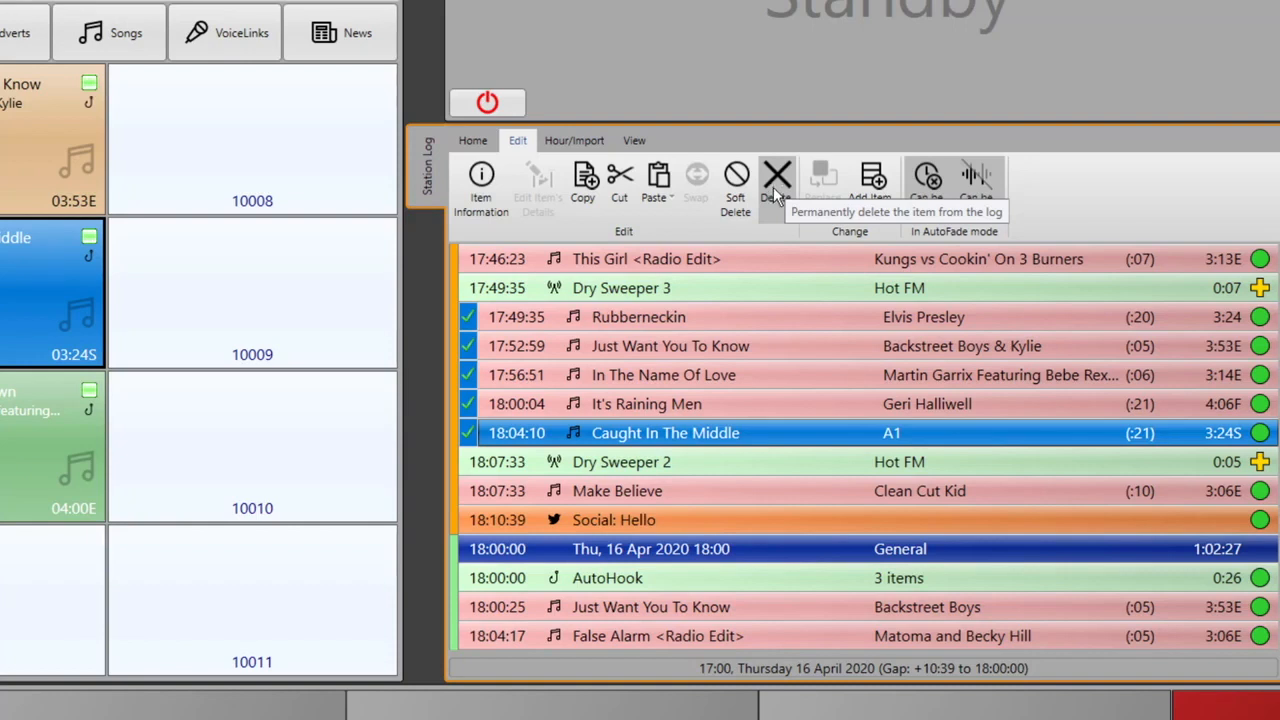
- Set the log item Just Want You To Know by Backstreet Boys & Kylie to Stop
left_click(879, 347)
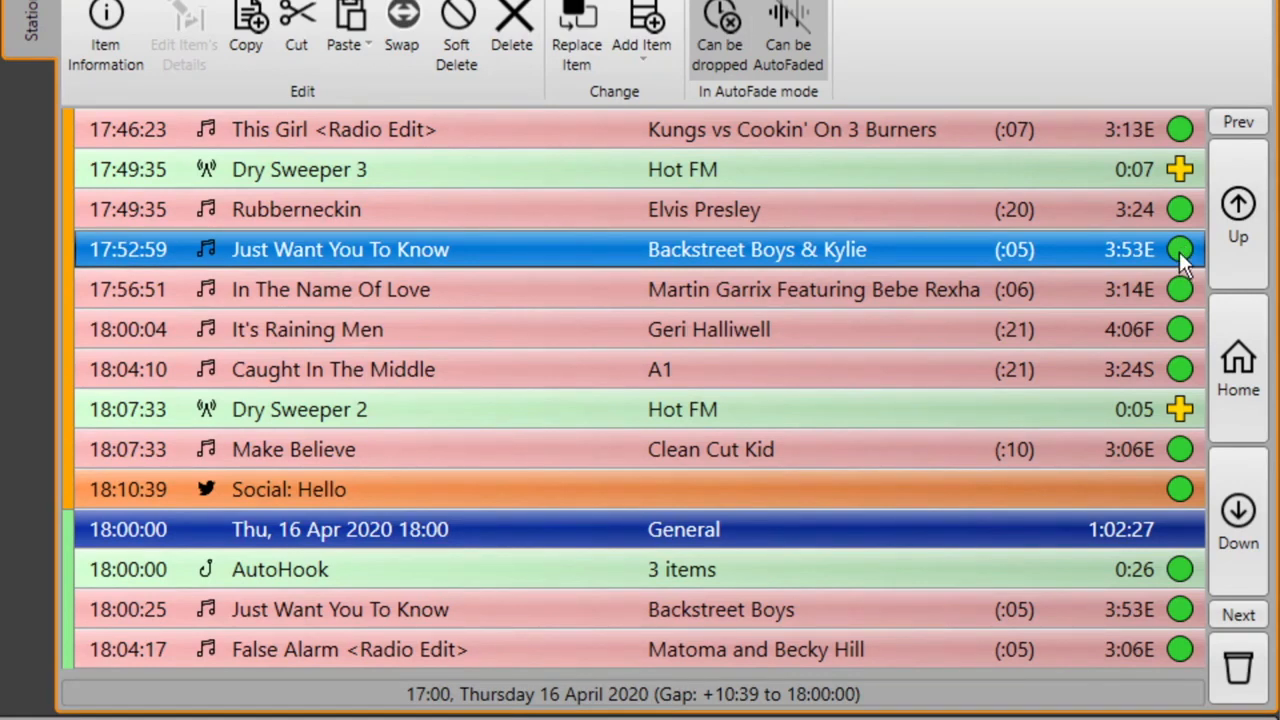
left_click(1181, 252)
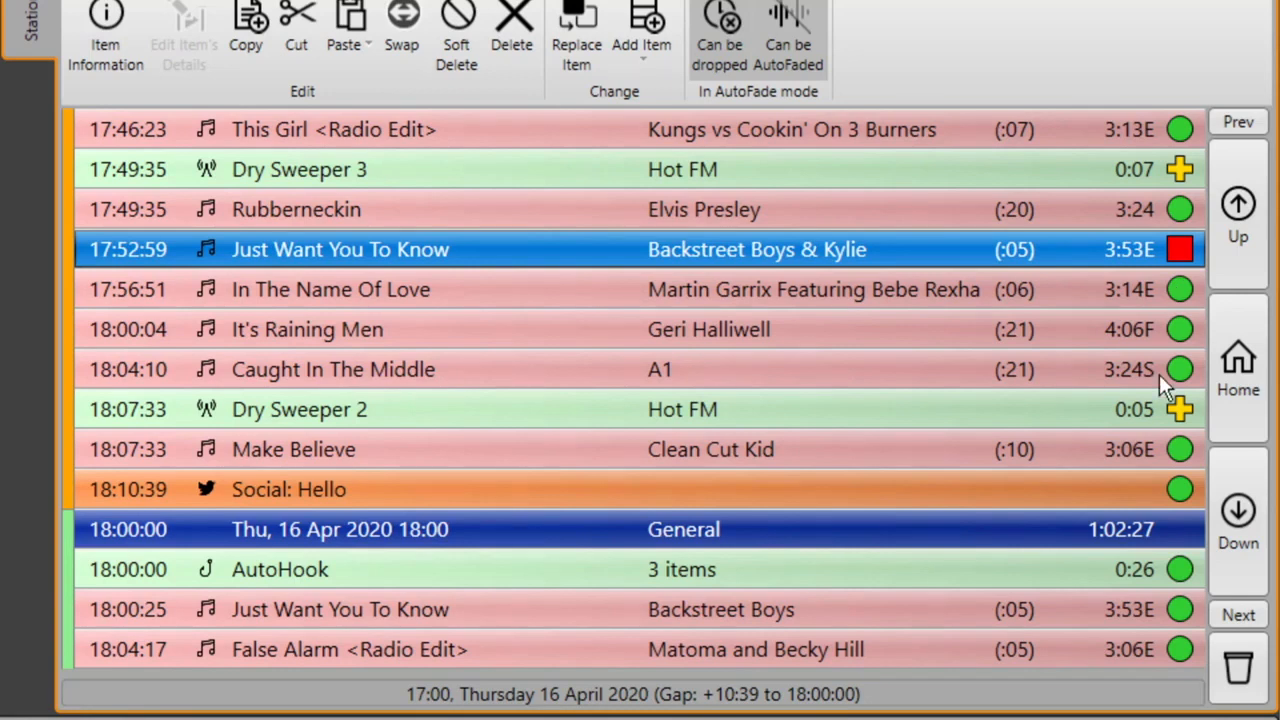
mouse_move(1147, 418)
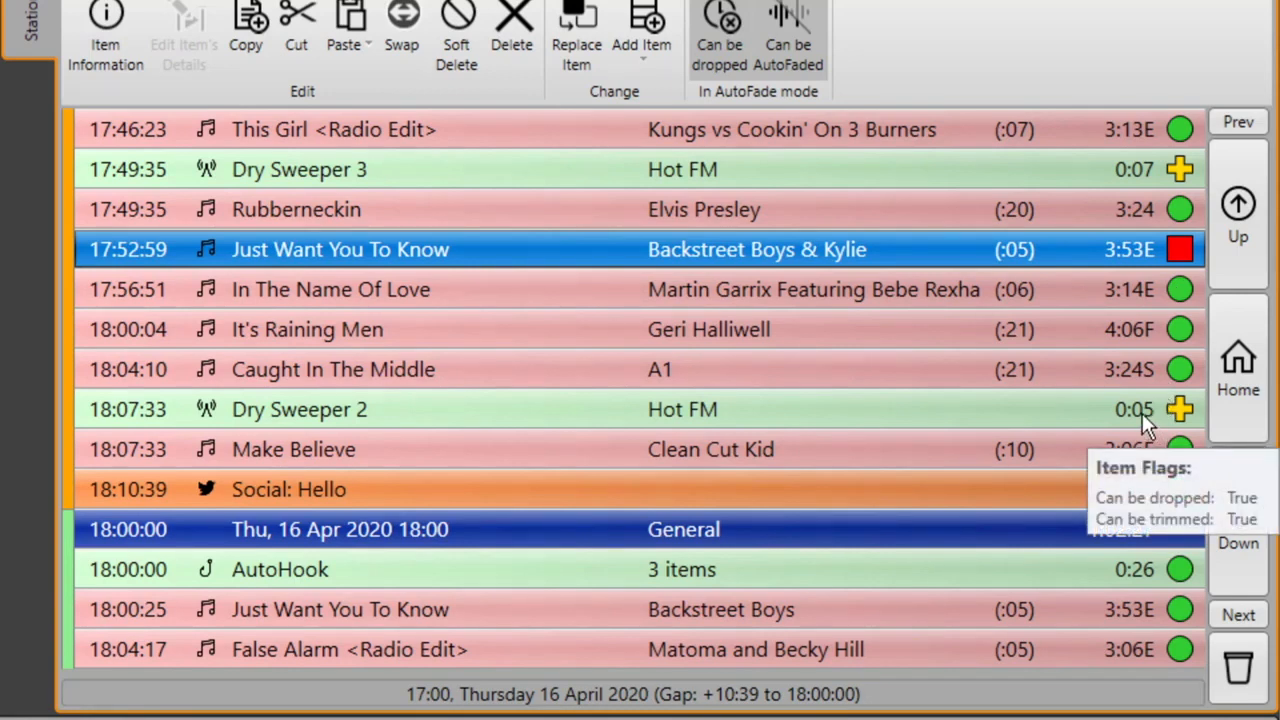
mouse_move(1106, 456)
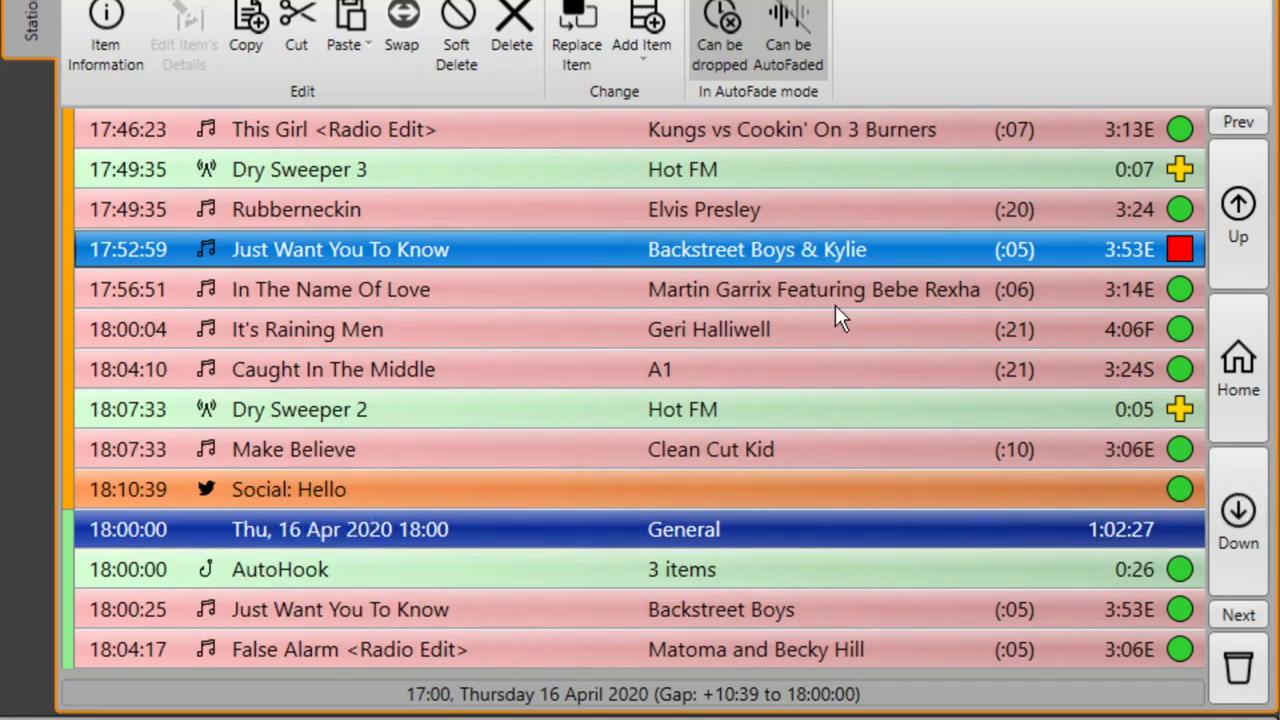
- Look at the 17:00 hour header's options for setting all its items to Auto or Stop
left_click(1237, 124)
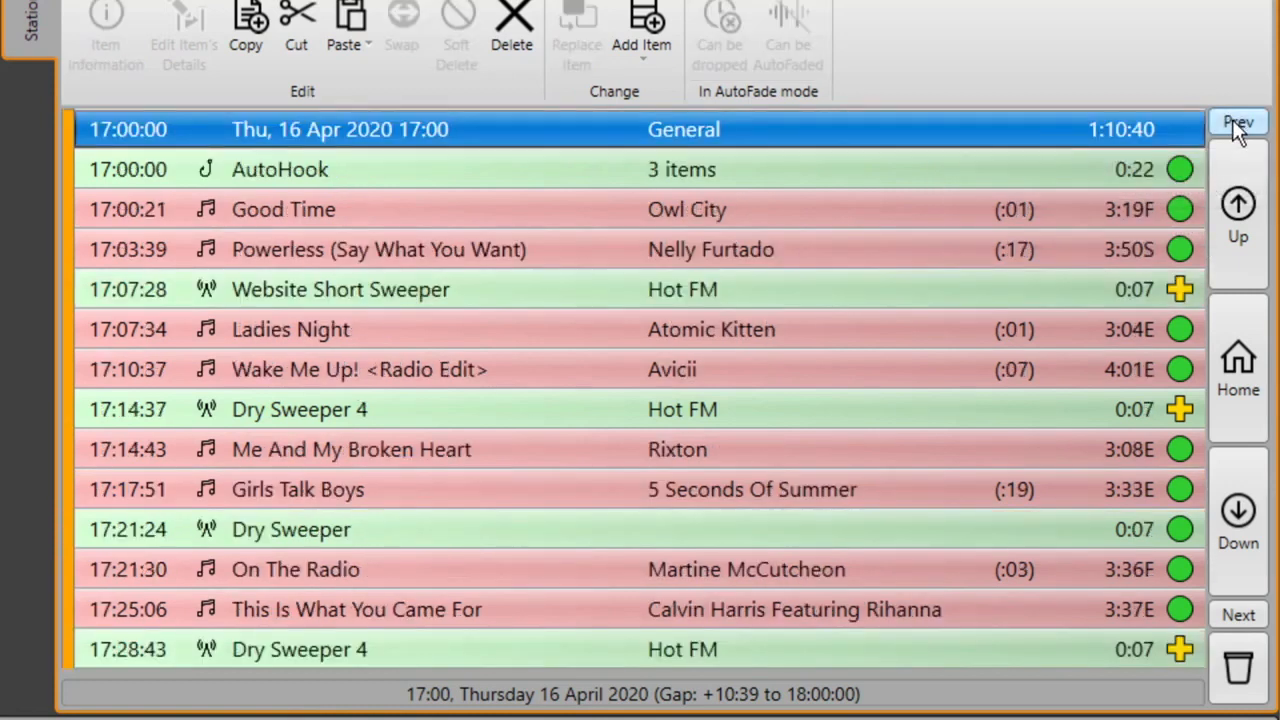
right_click(517, 133)
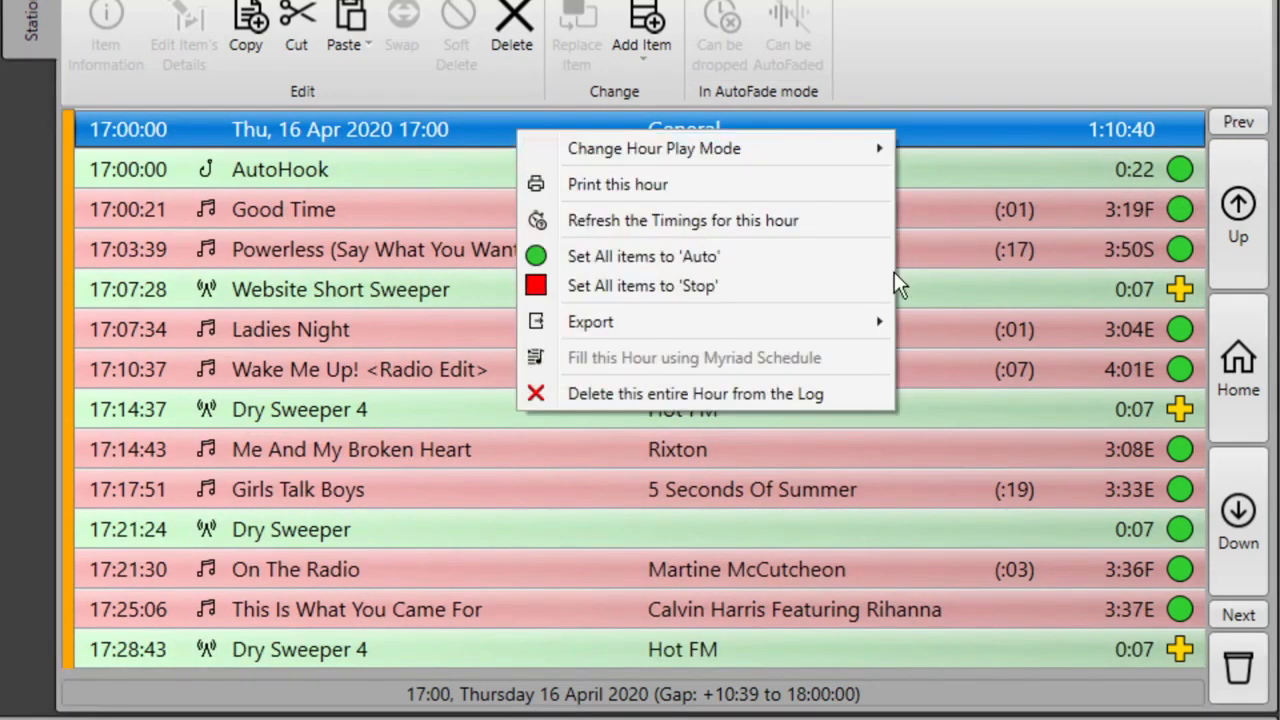
left_click(943, 245)
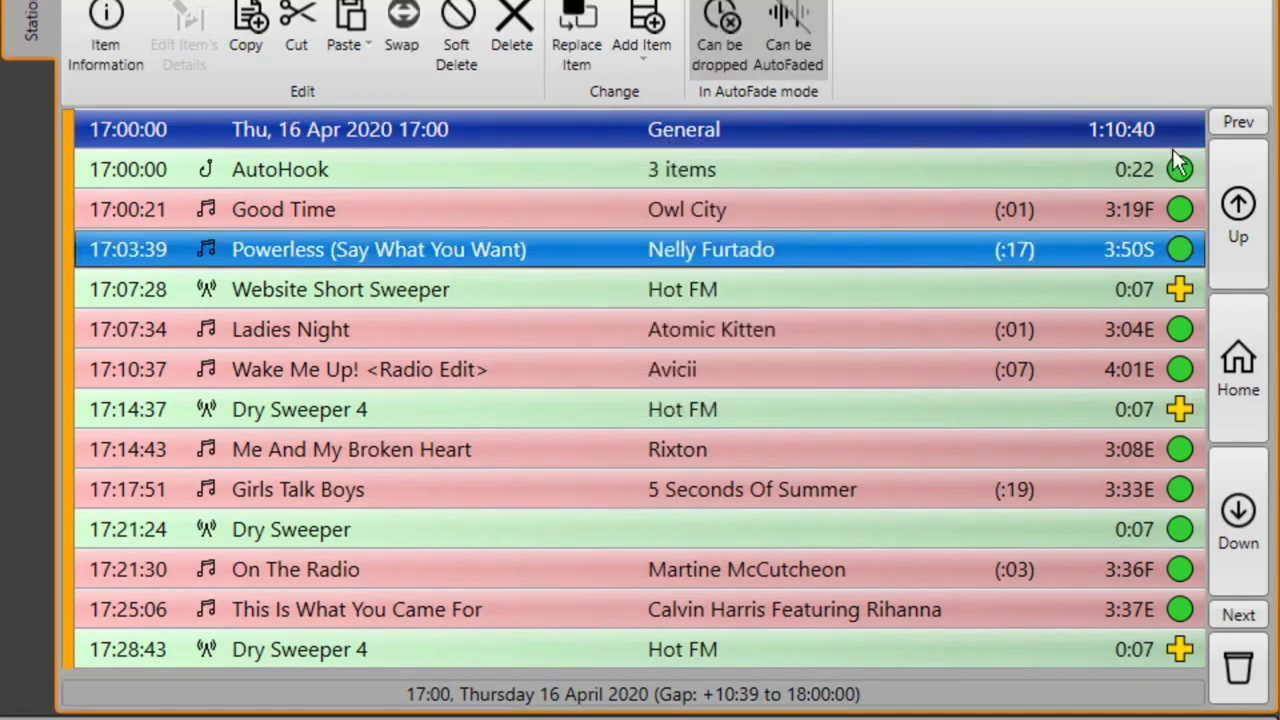
- Change the play mode of the 17:00 hour on 16 April from its header to AutoFade
left_click(1238, 616)
left_click(1238, 123)
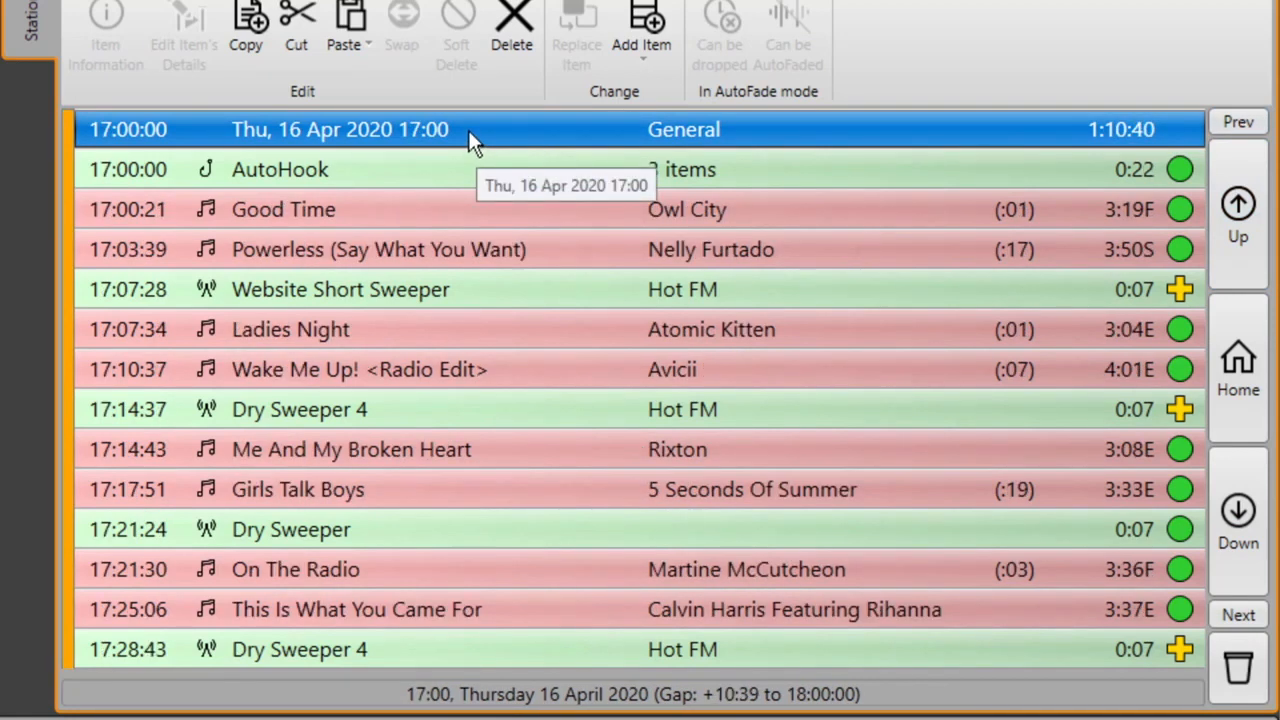
right_click(468, 130)
mouse_move(586, 148)
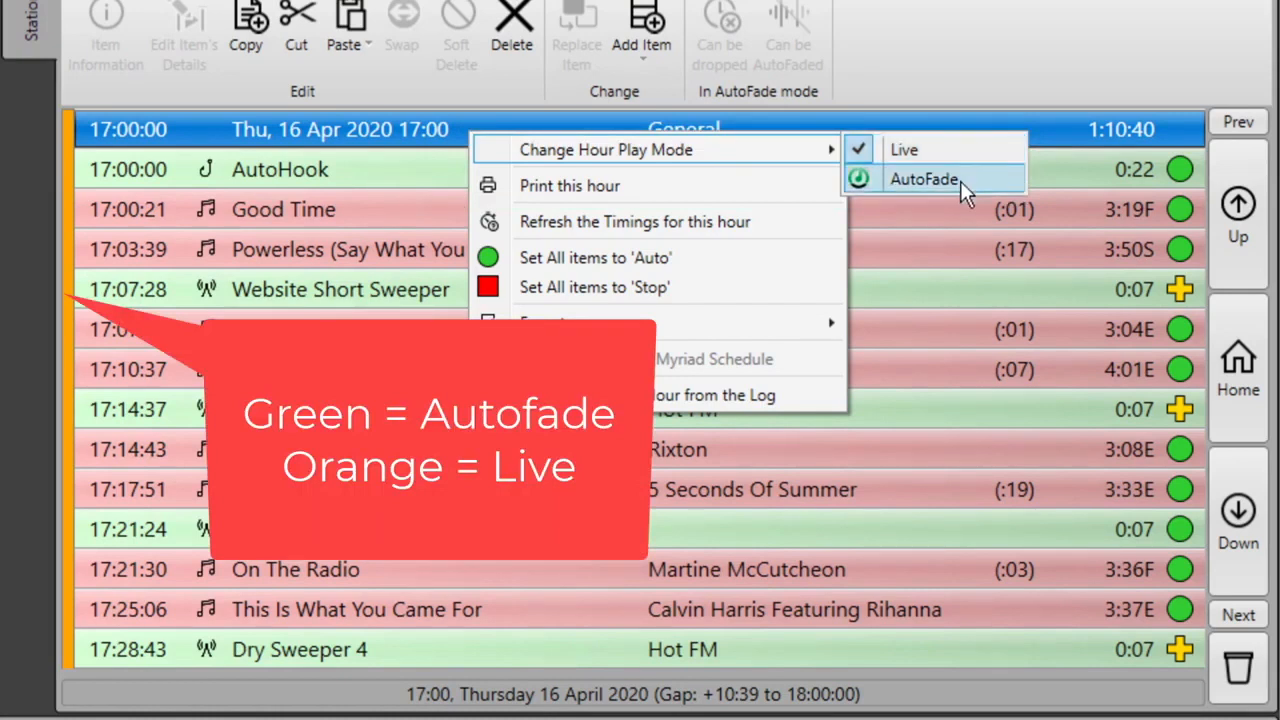
left_click(960, 181)
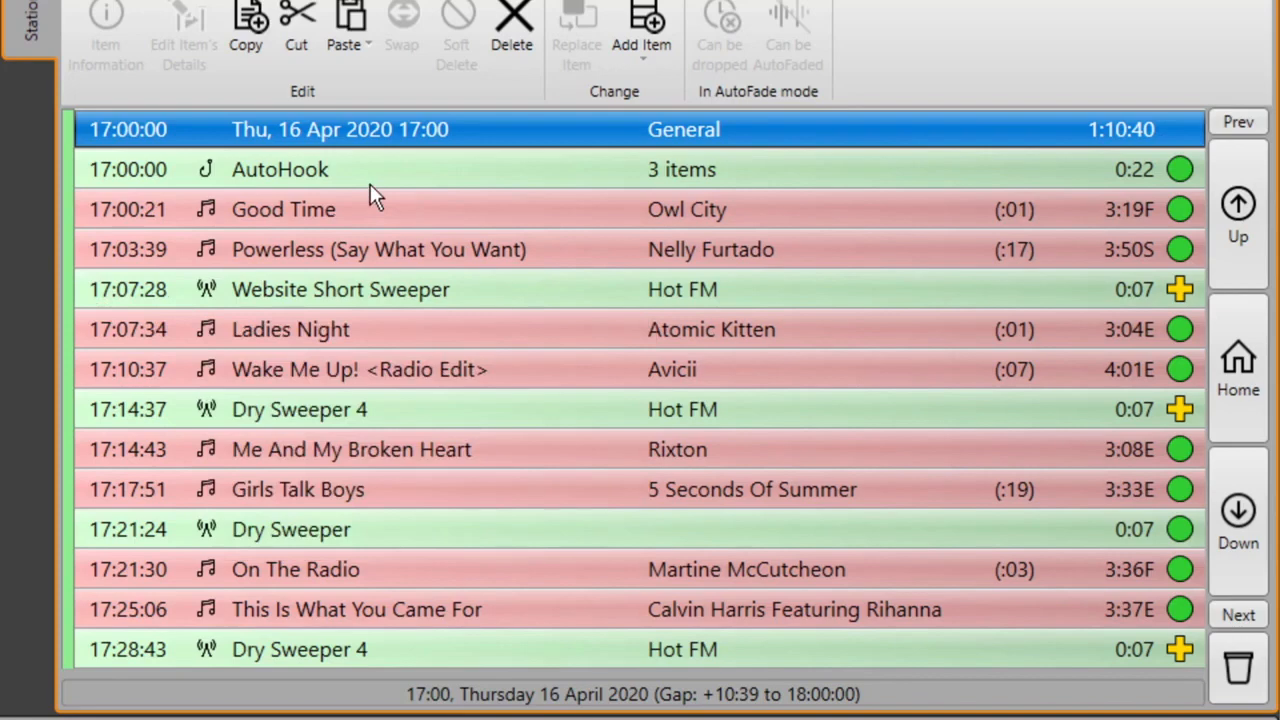
left_click(377, 249)
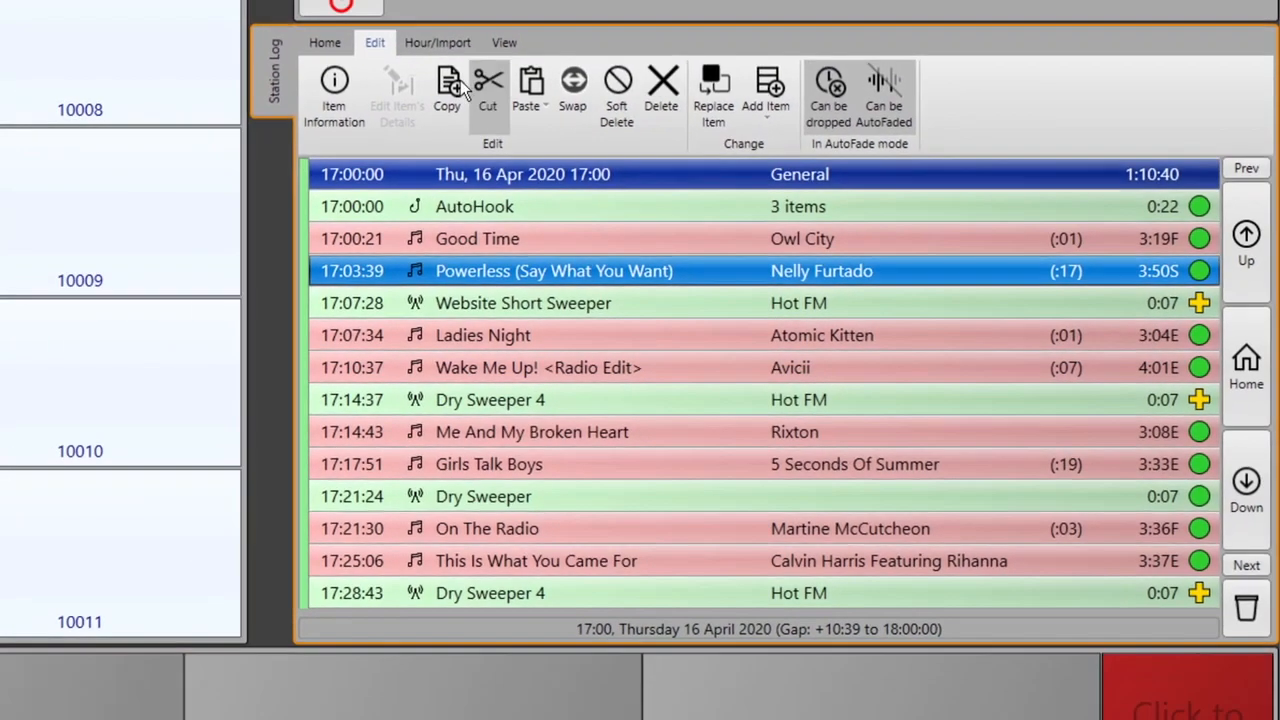
- Open the settings of the AutoHook at the start of the 10:00 hour and review its item selection options
left_click(435, 43)
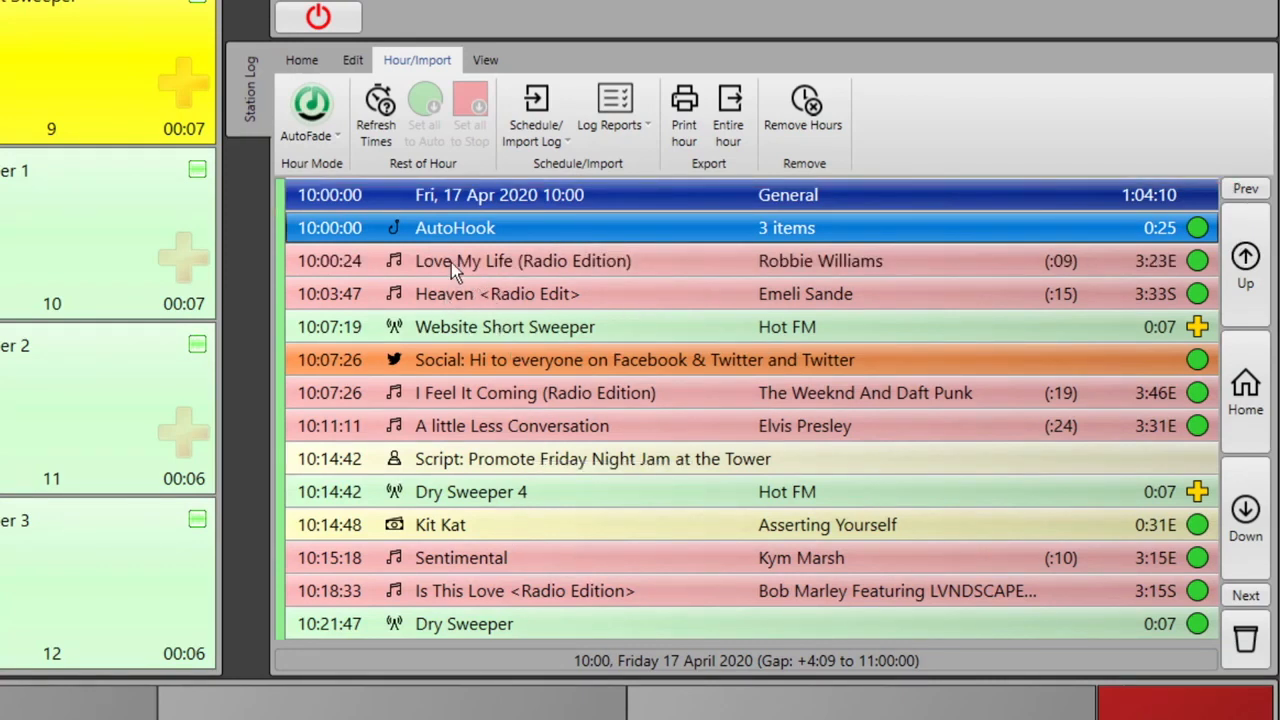
double_click(543, 238)
left_click_drag(198, 128, 486, 135)
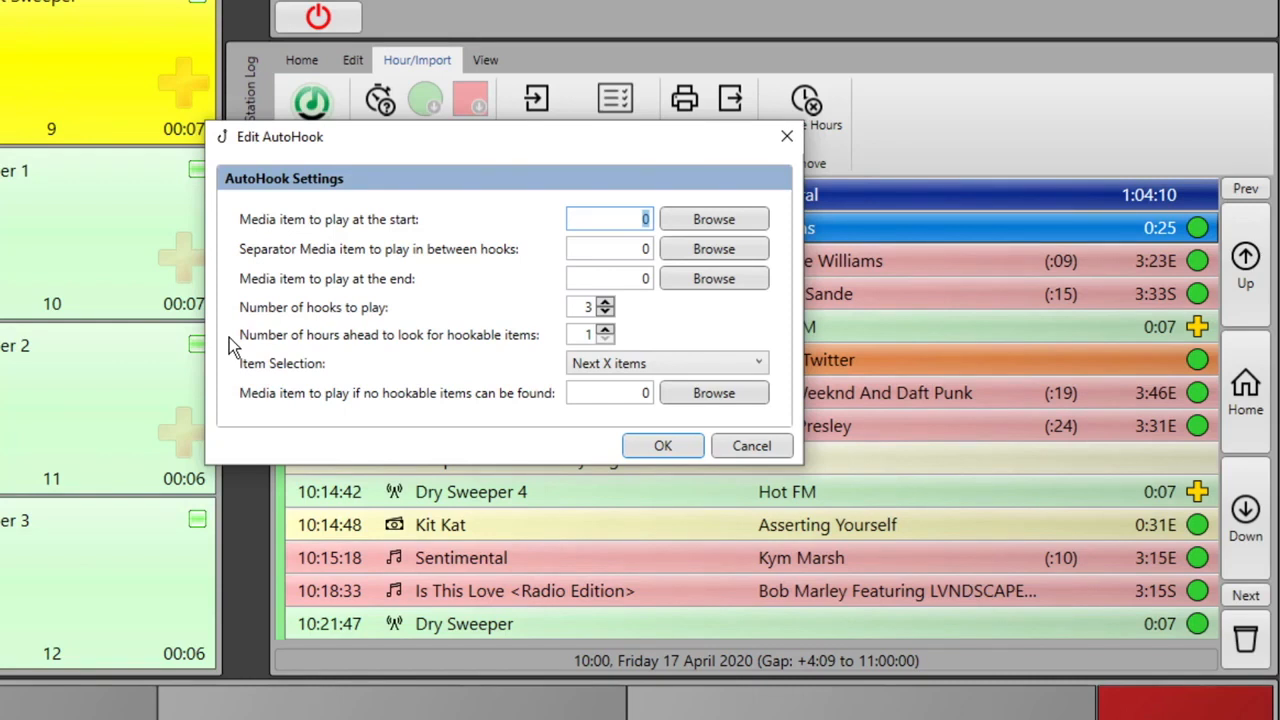
left_click(760, 366)
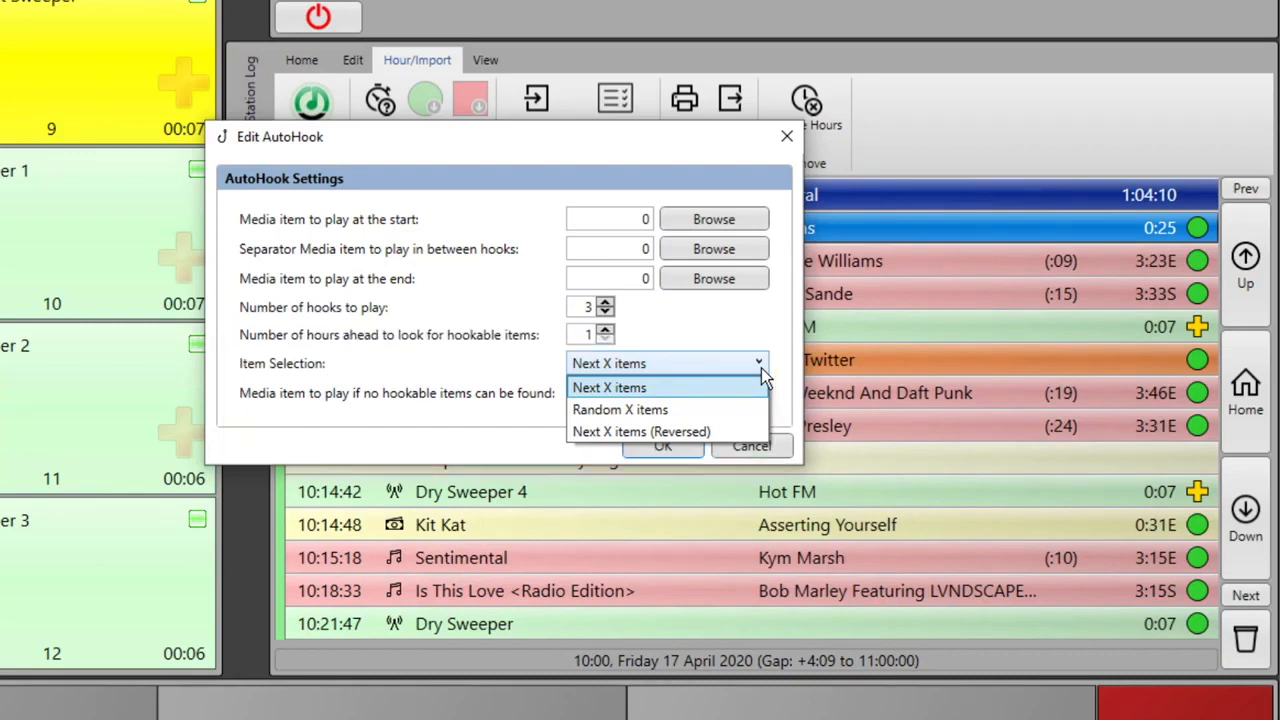
left_click(761, 368)
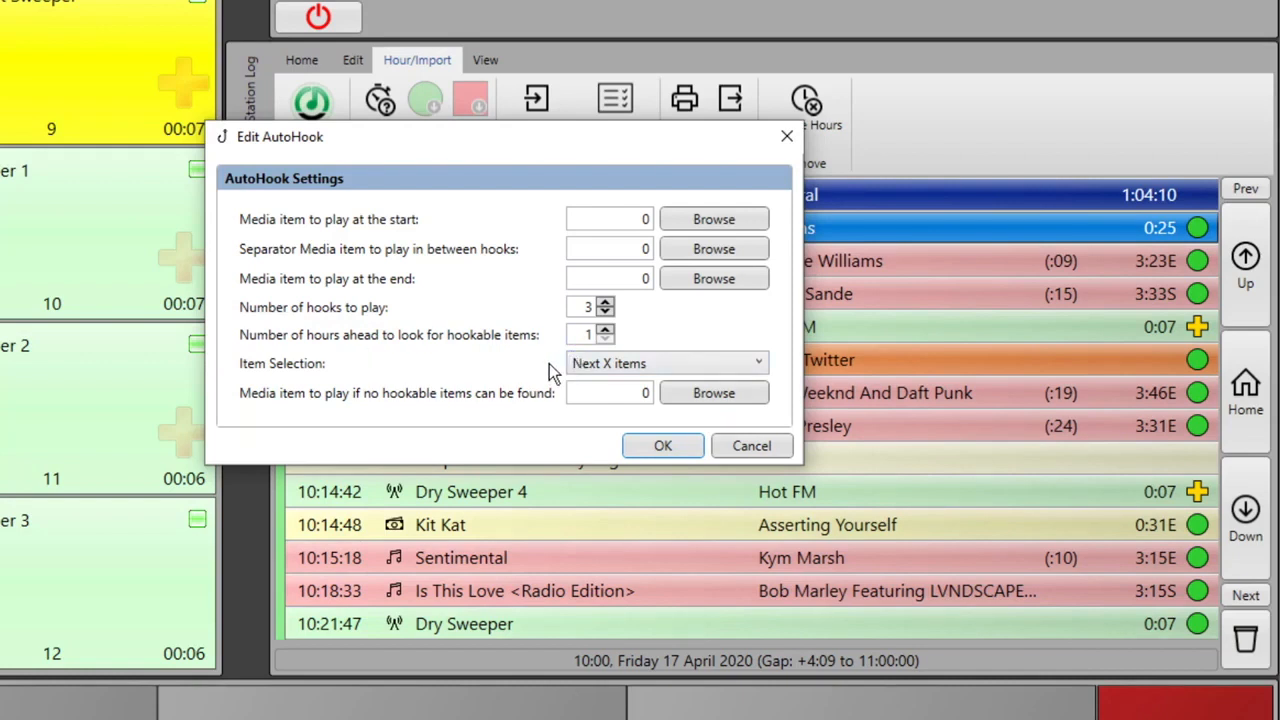
left_click(694, 364)
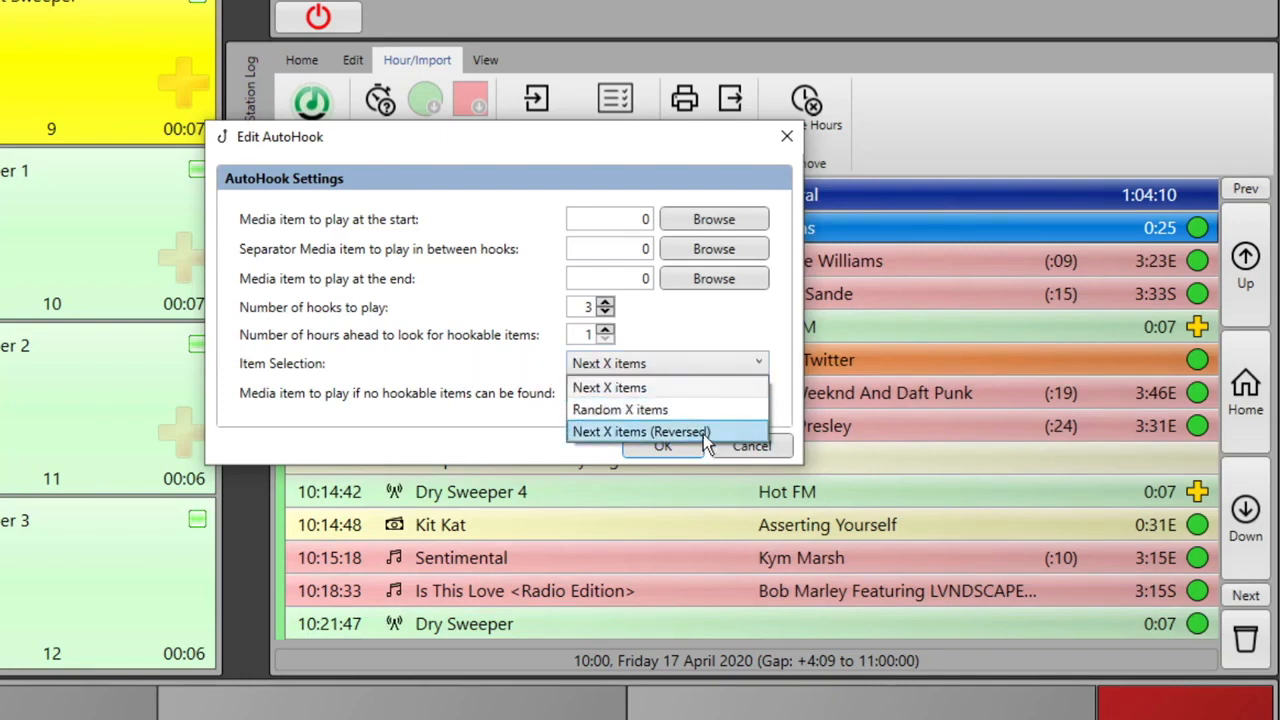
left_click(428, 370)
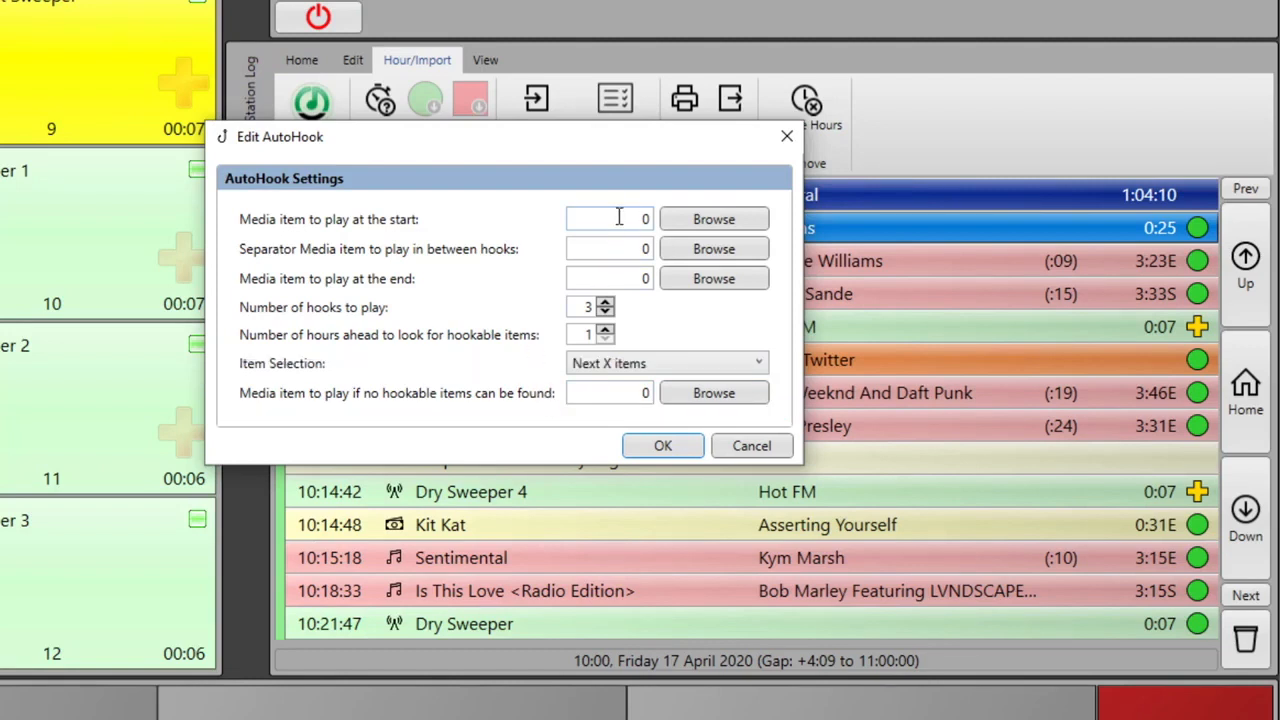
- Set the AutoHook's start item to media item 1, its separator between hooks to 2 and its end item to 12
left_click(718, 223)
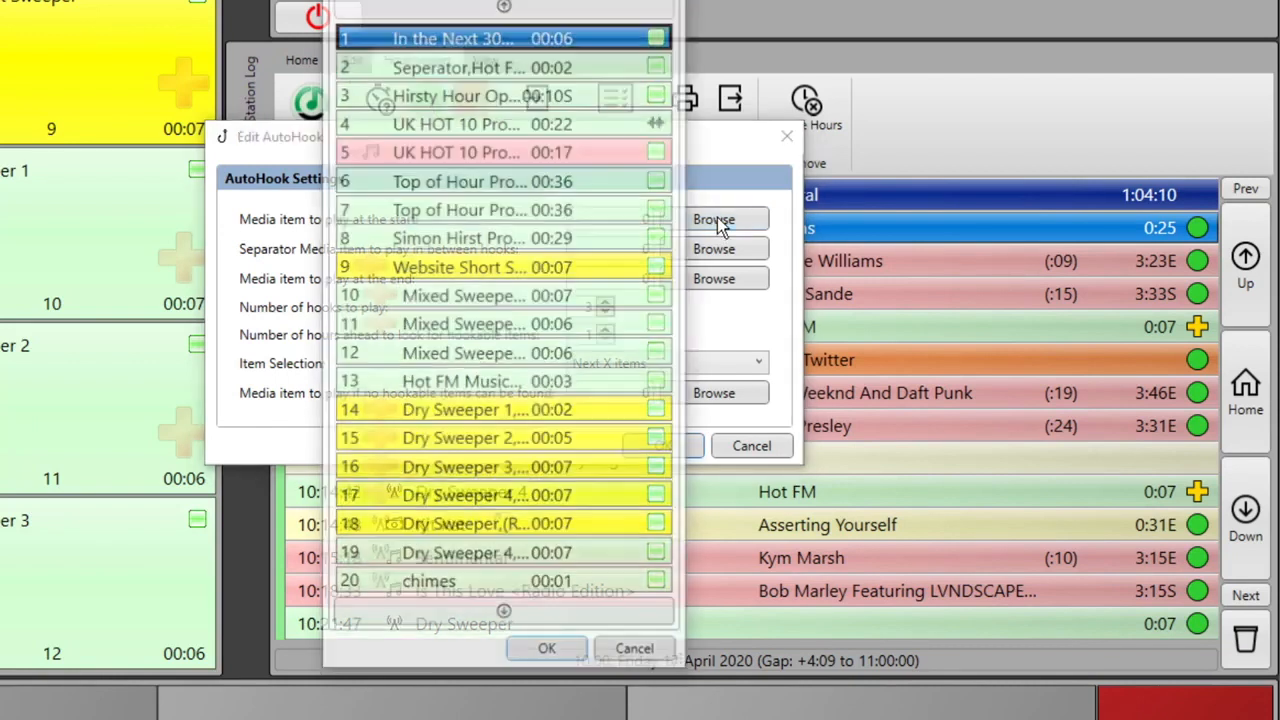
double_click(415, 42)
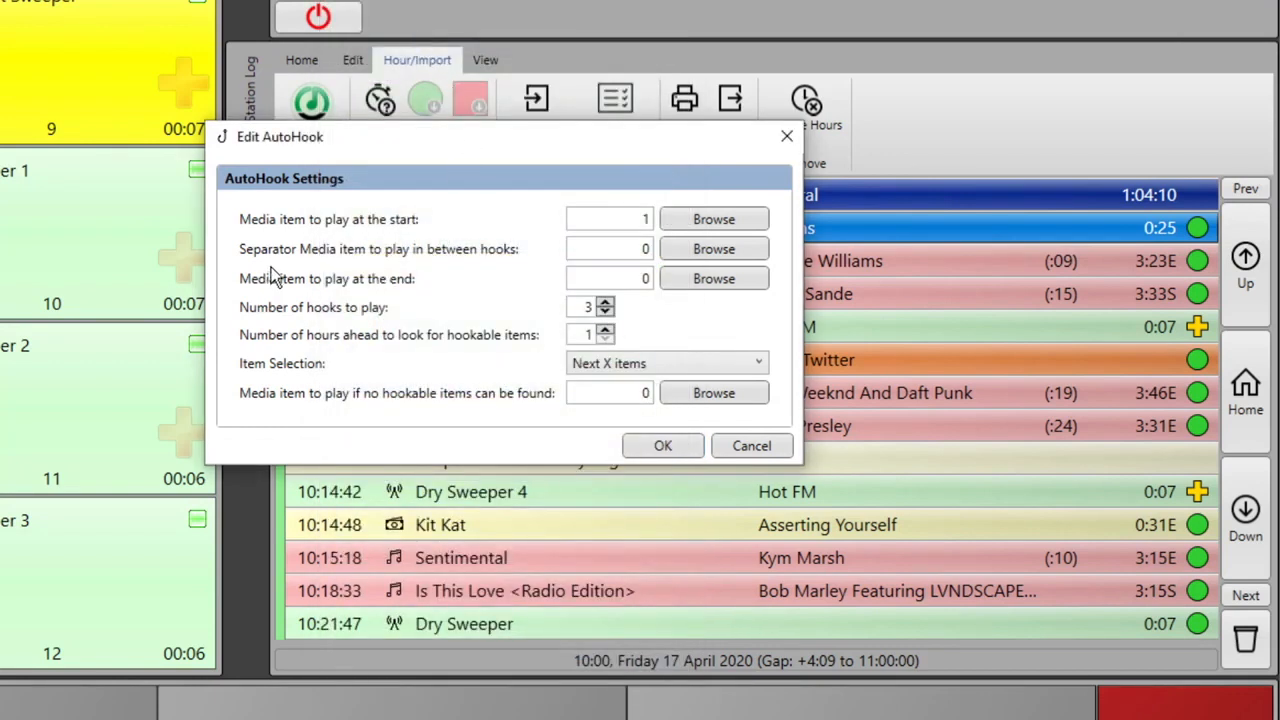
left_click(702, 249)
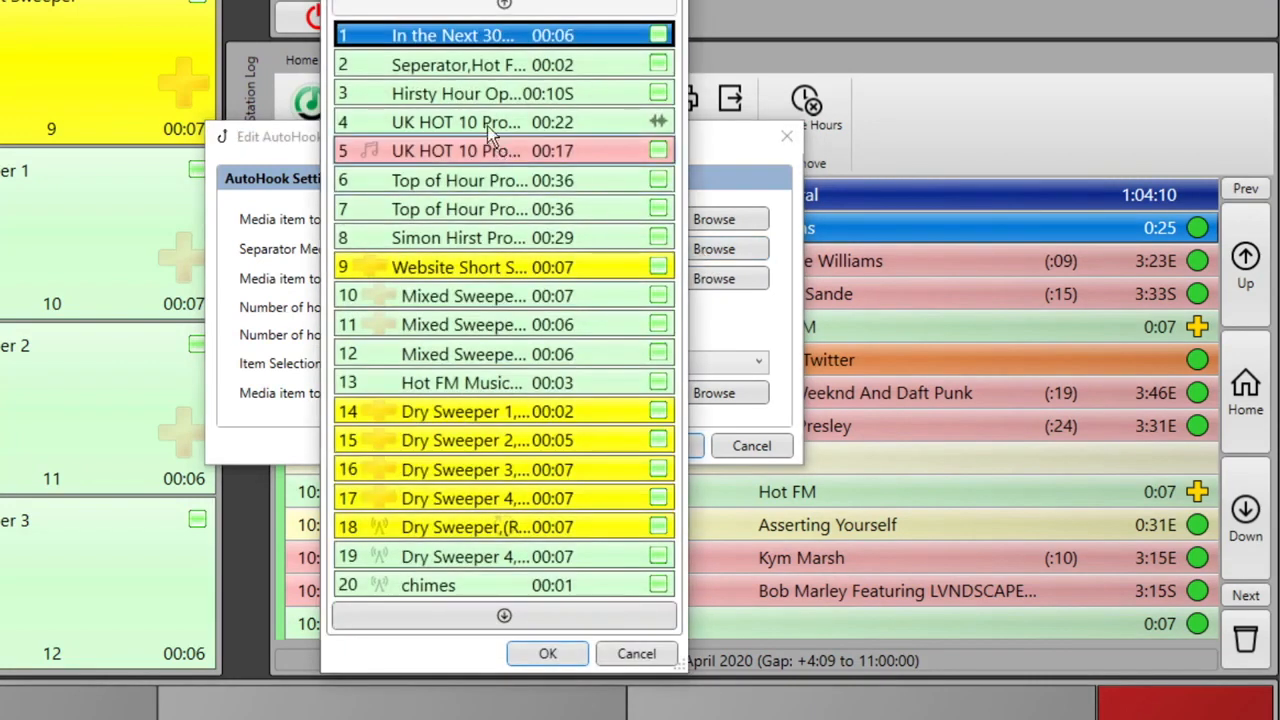
double_click(408, 66)
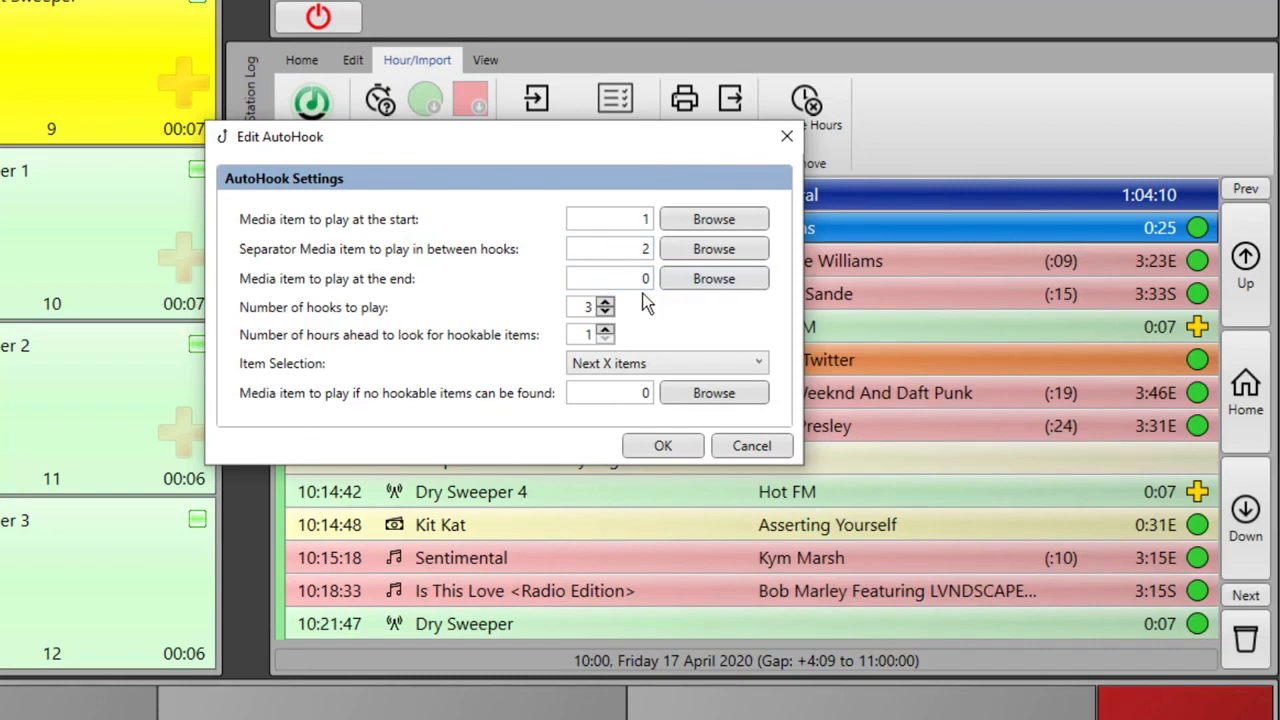
left_click(695, 280)
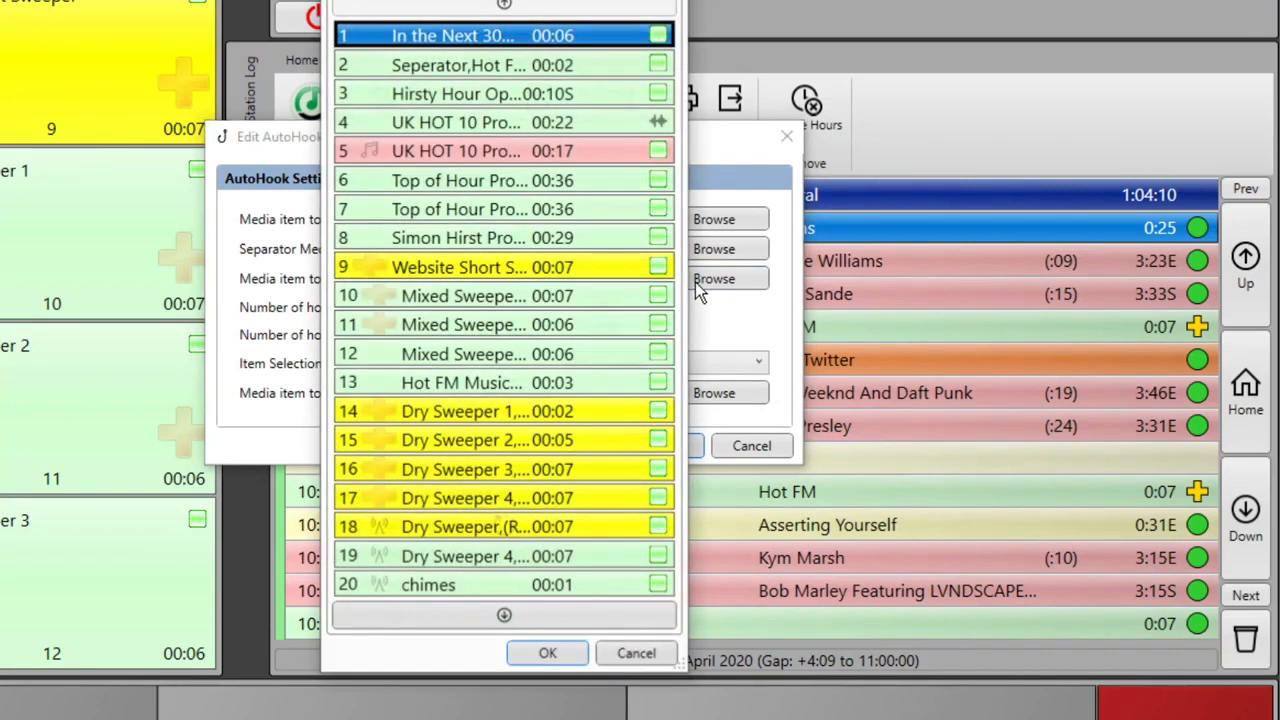
double_click(436, 355)
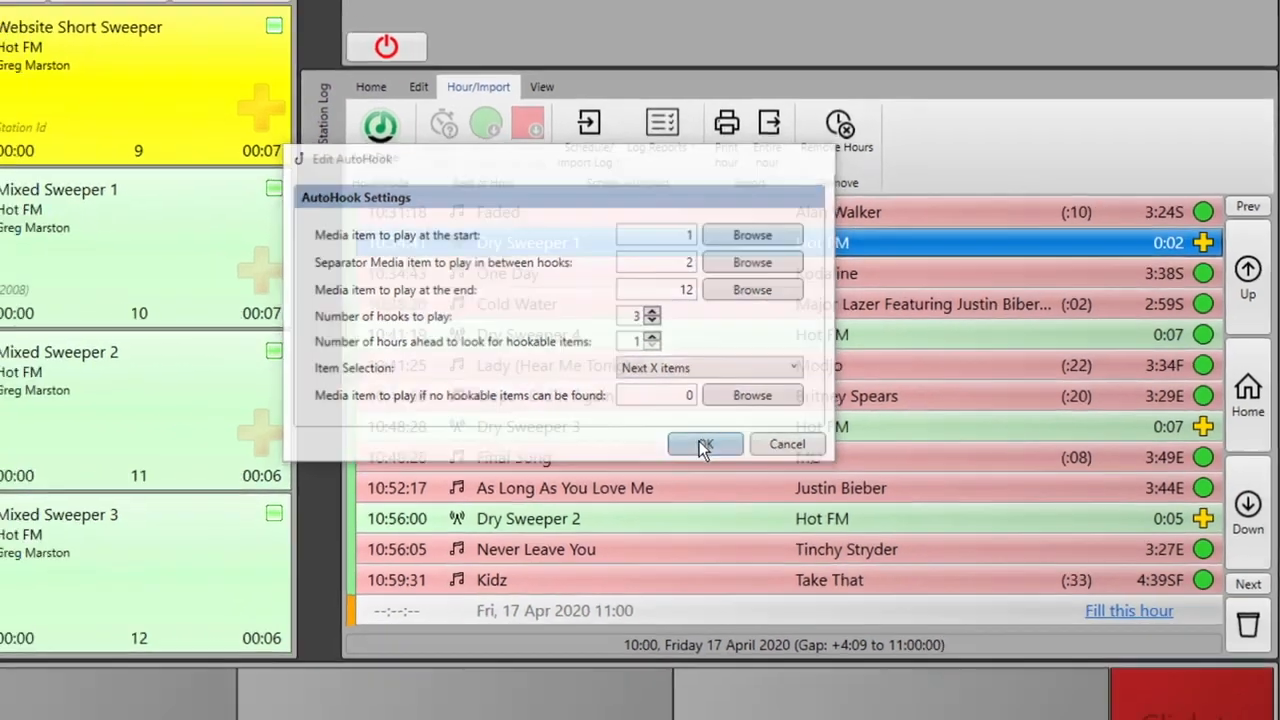
- Save the AutoHook settings, load the AutoHook at the start of the 10:00 hour into Player 1 and play it
left_click(660, 443)
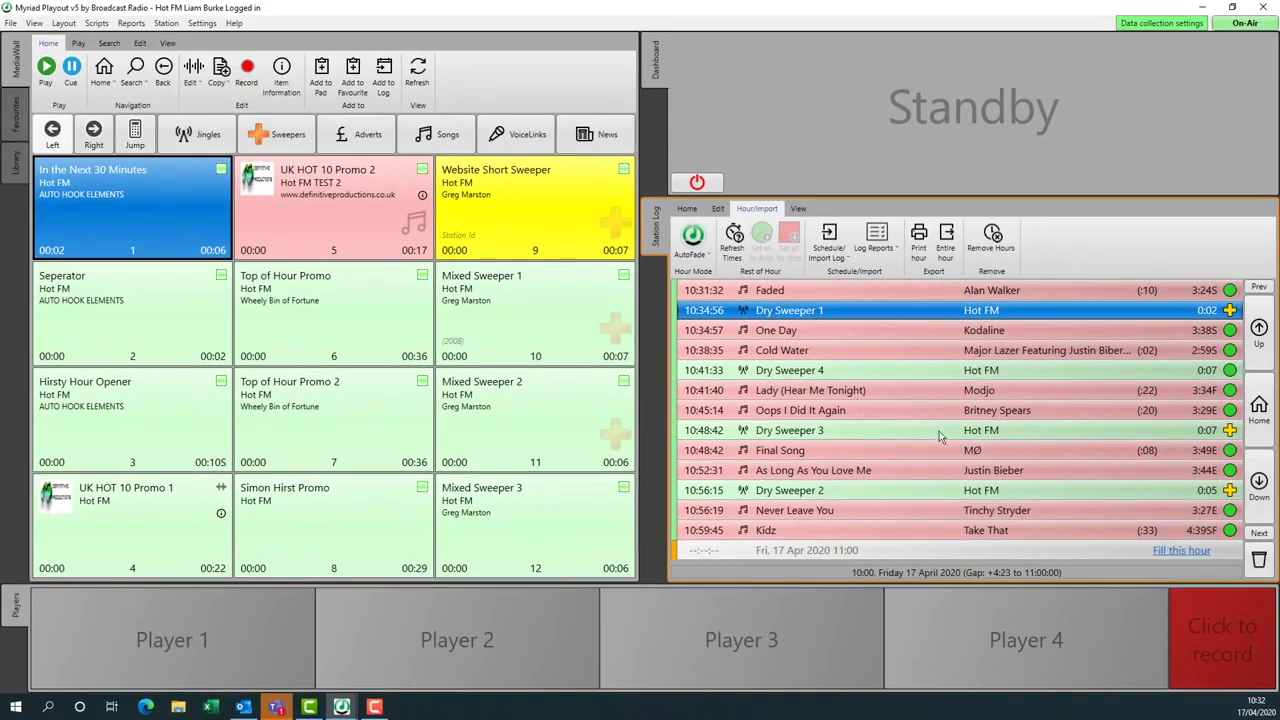
scroll(1114, 362, "up", 14)
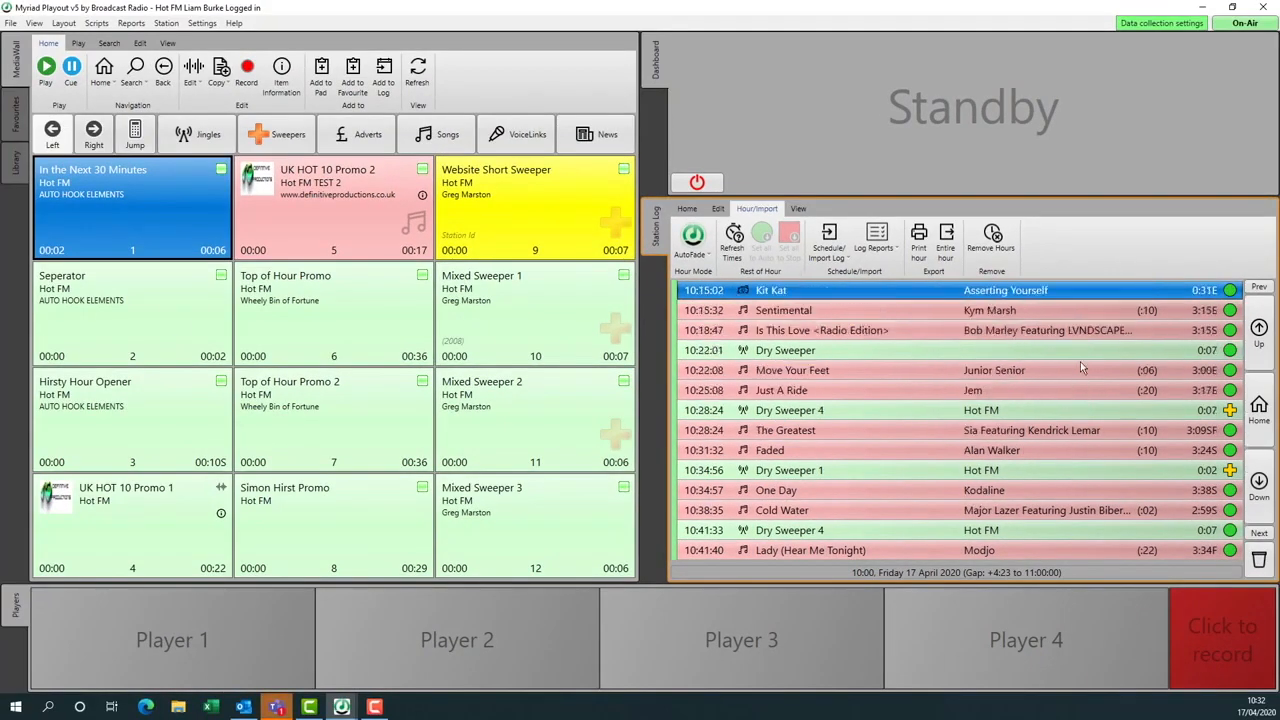
scroll(1078, 370, "up", 8)
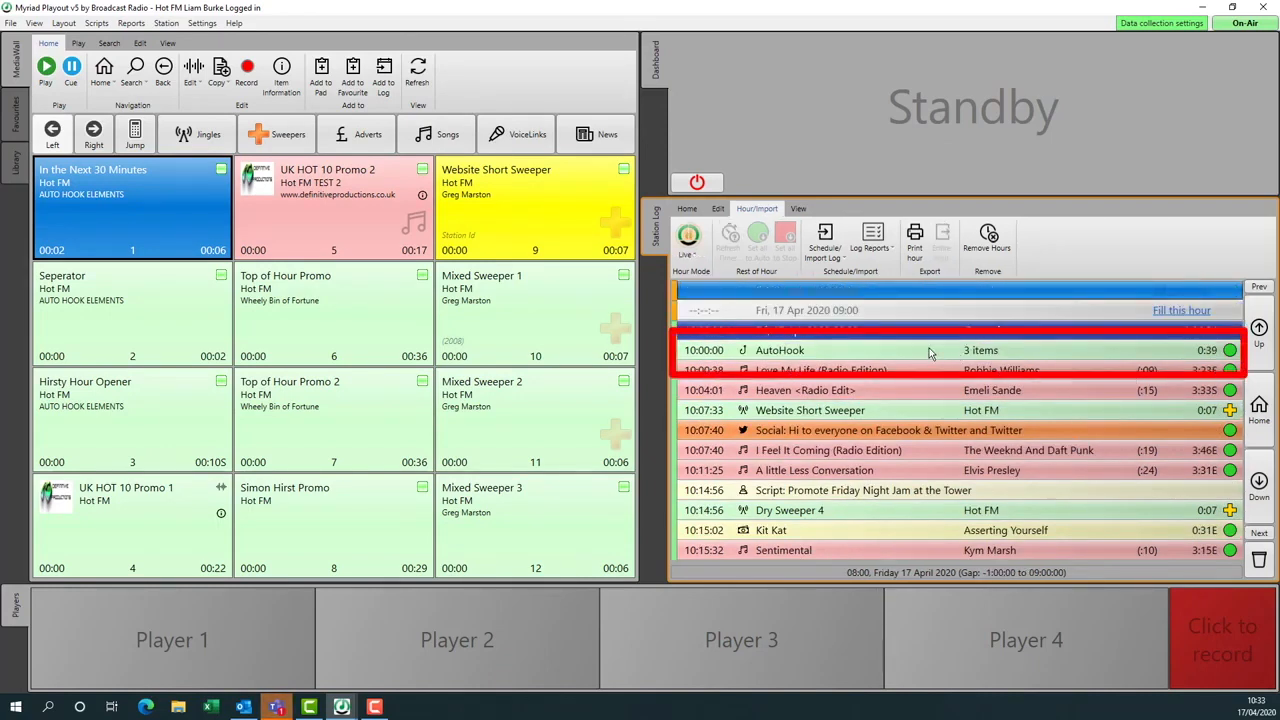
left_click(826, 351)
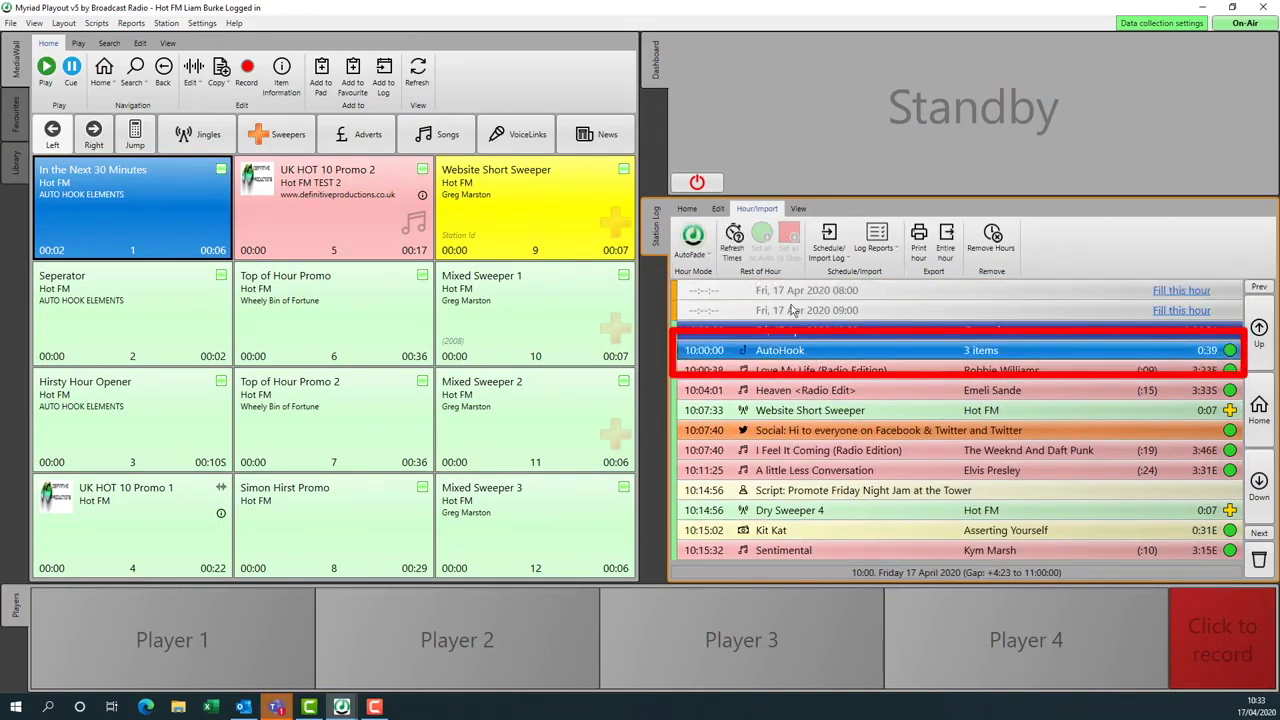
left_click(699, 184)
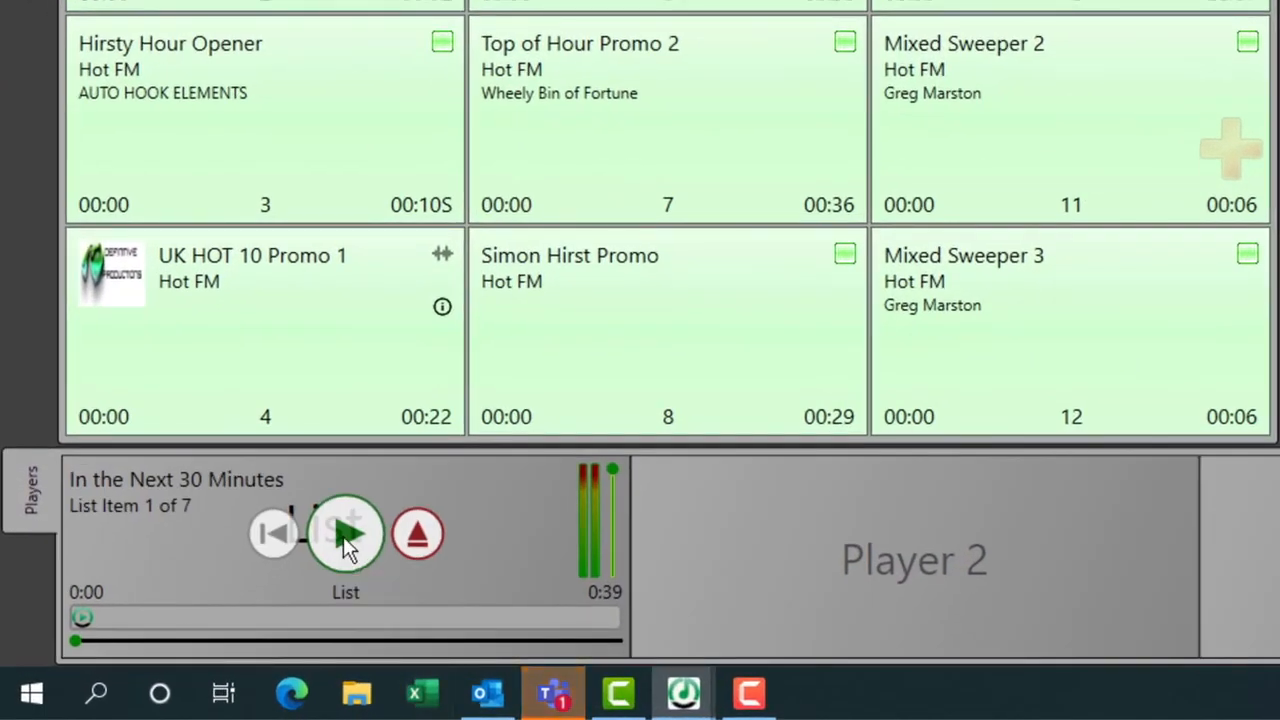
left_click(343, 536)
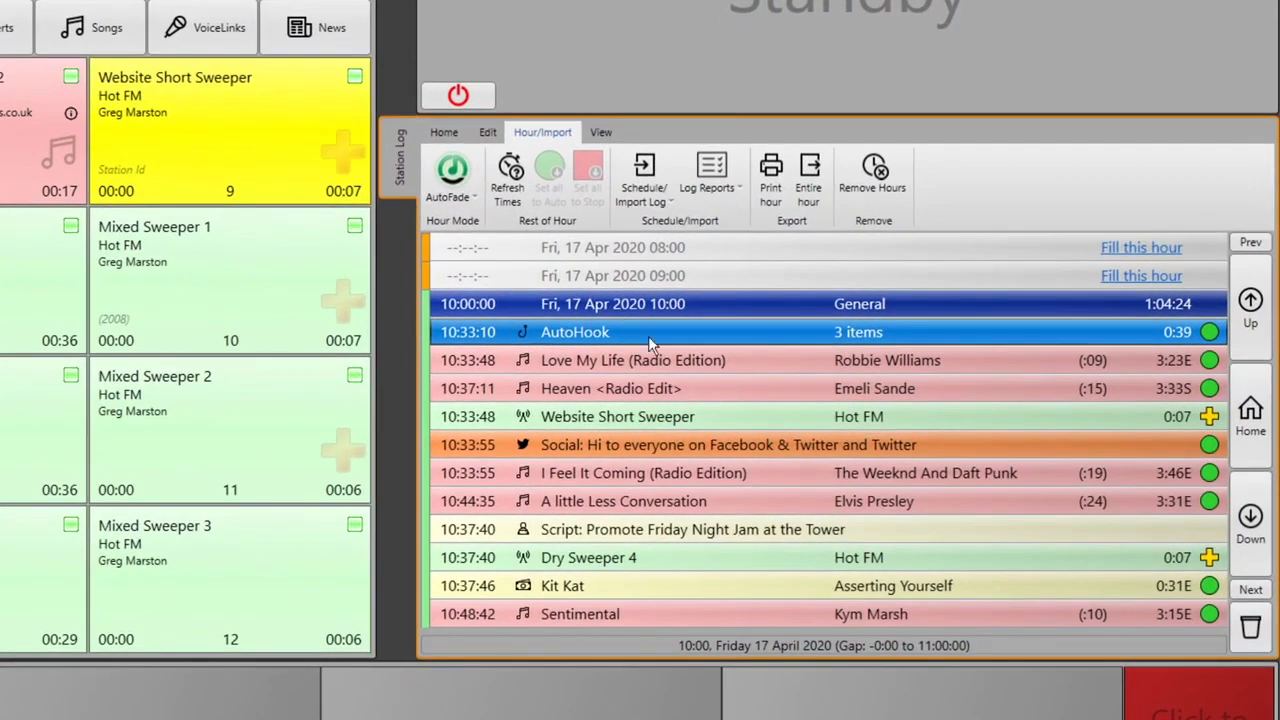
- Review the message text and the Facebook and Twitter posting options of the Social item in the 10:00 hour
double_click(588, 447)
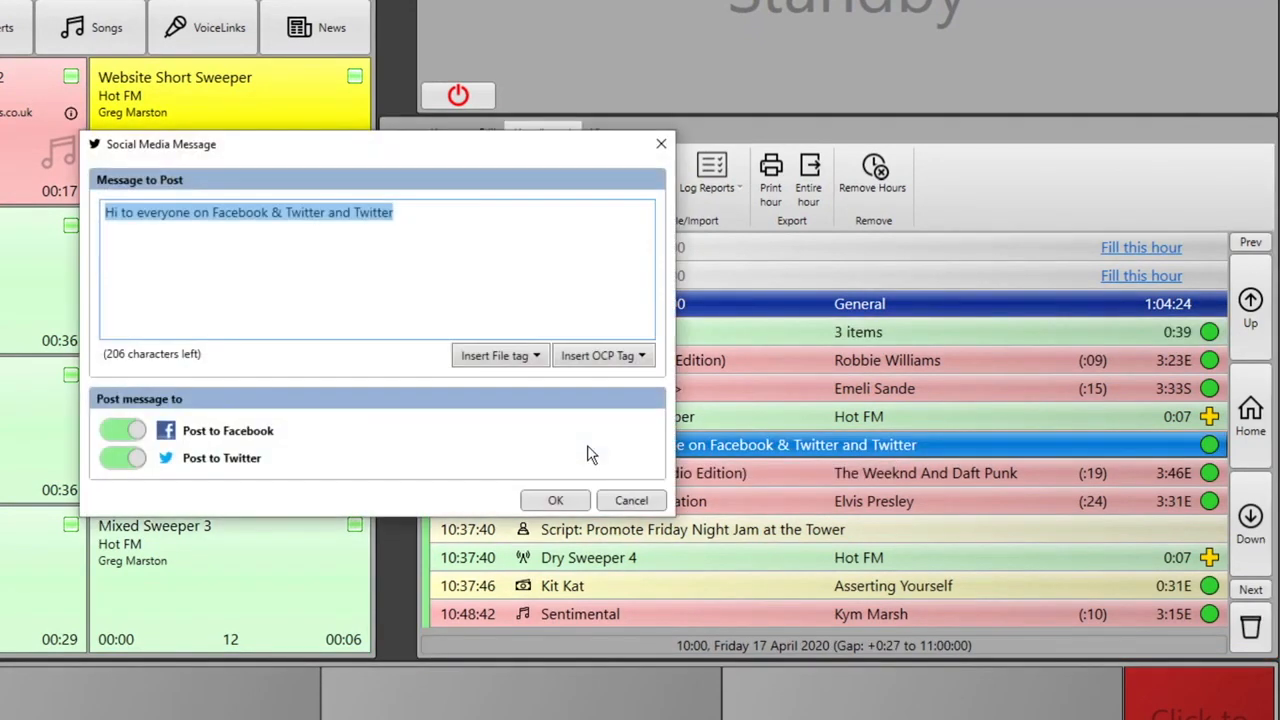
left_click(661, 144)
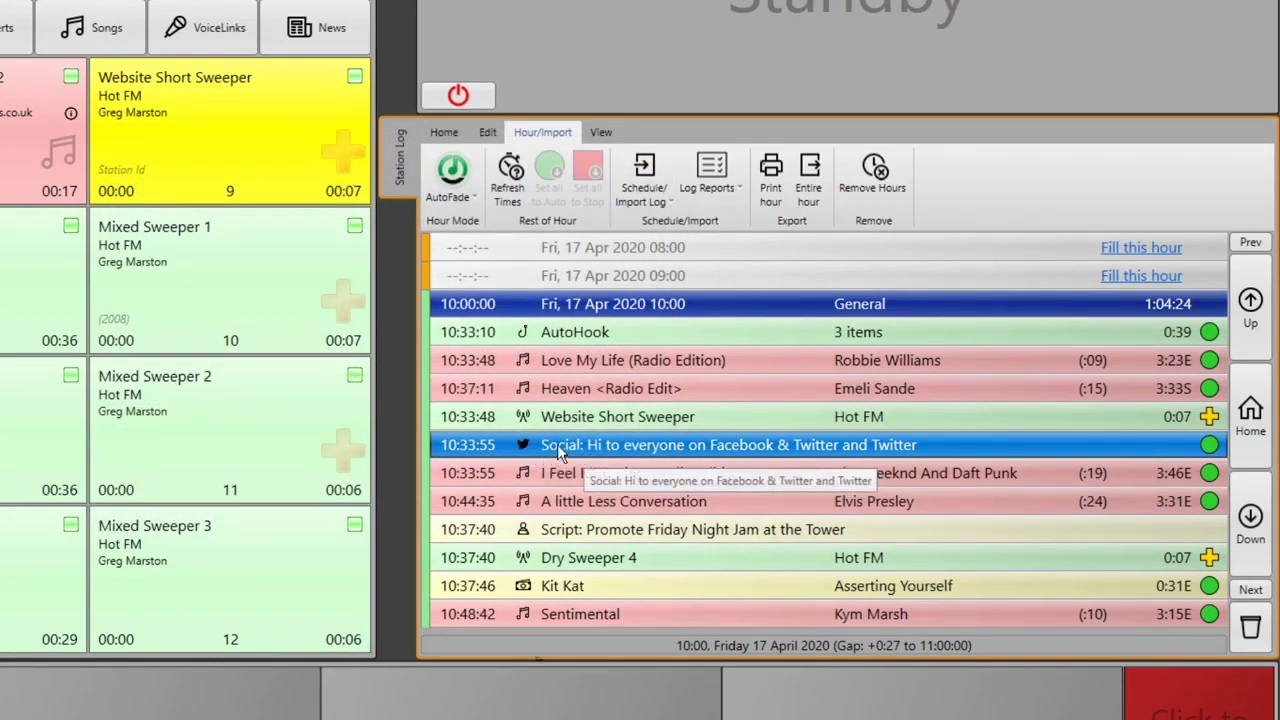
key("Down")
key("Down")
key("Down")
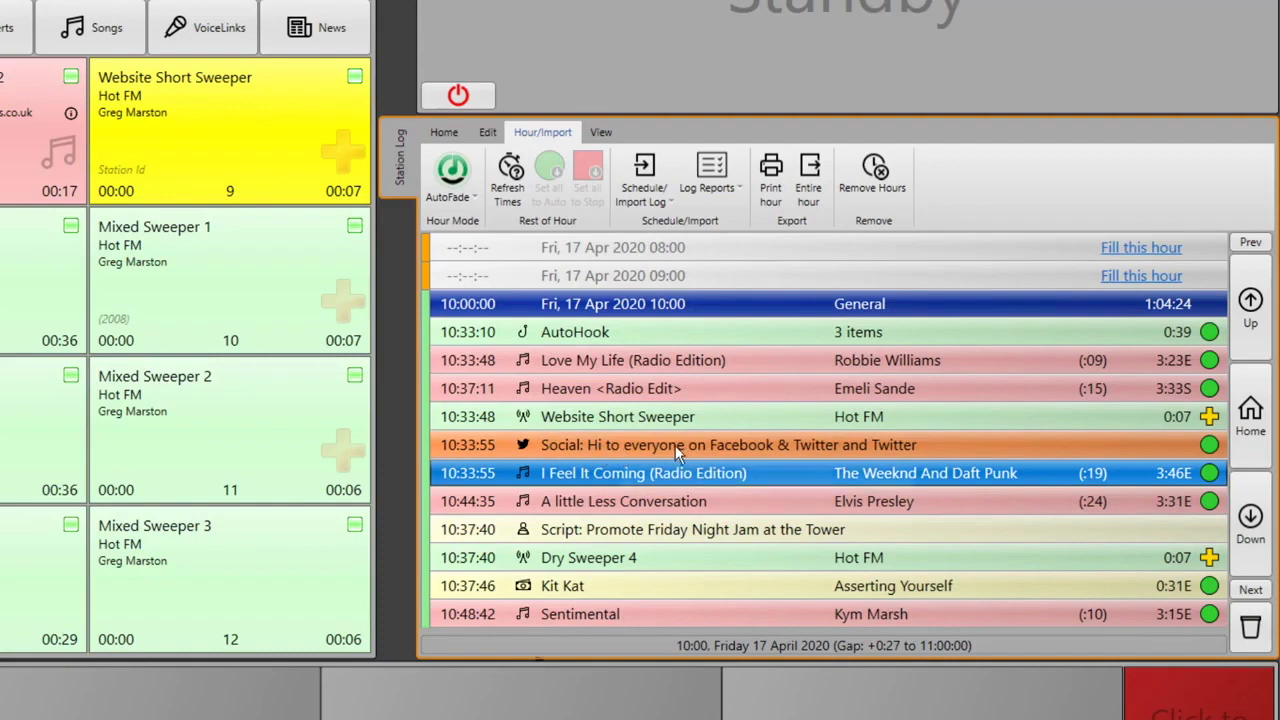
left_click(586, 420)
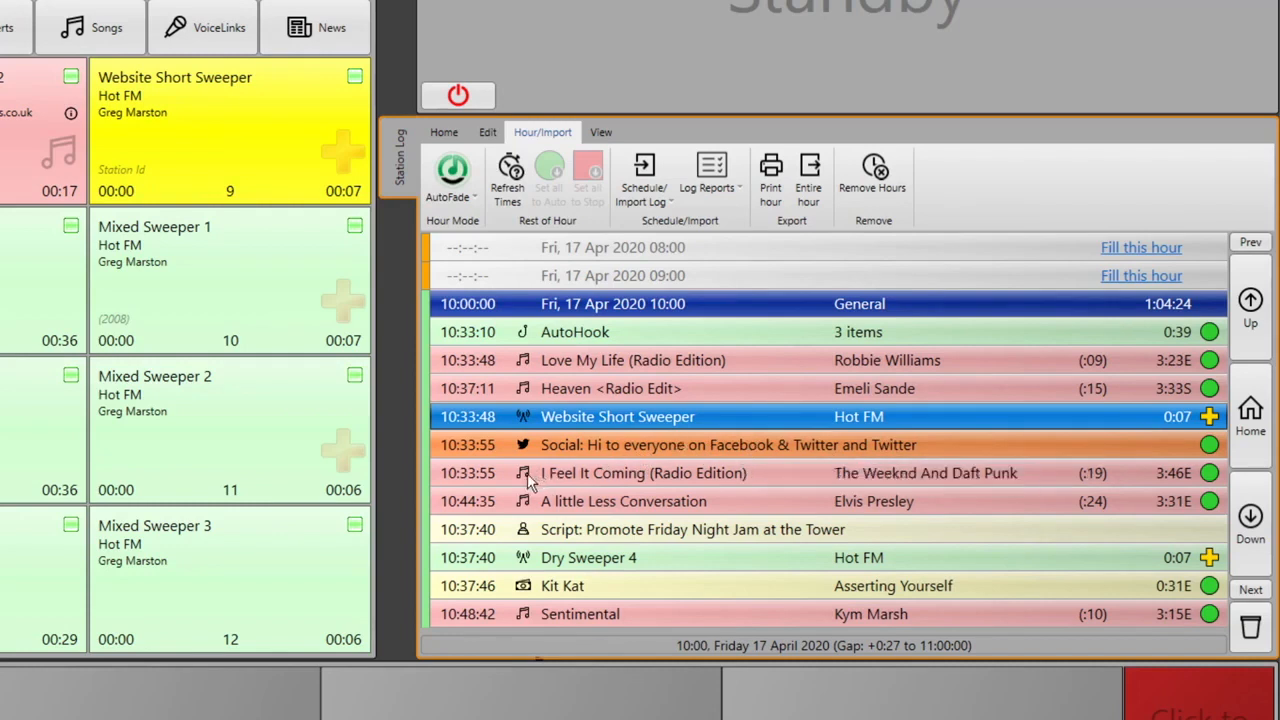
- View the transition between I Feel It Coming and A Little Less Conversation in the Segue Editor without changing it
key("Down")
key("Down")
key("Down")
key("Down")
key("Down")
key("Down")
key("Down")
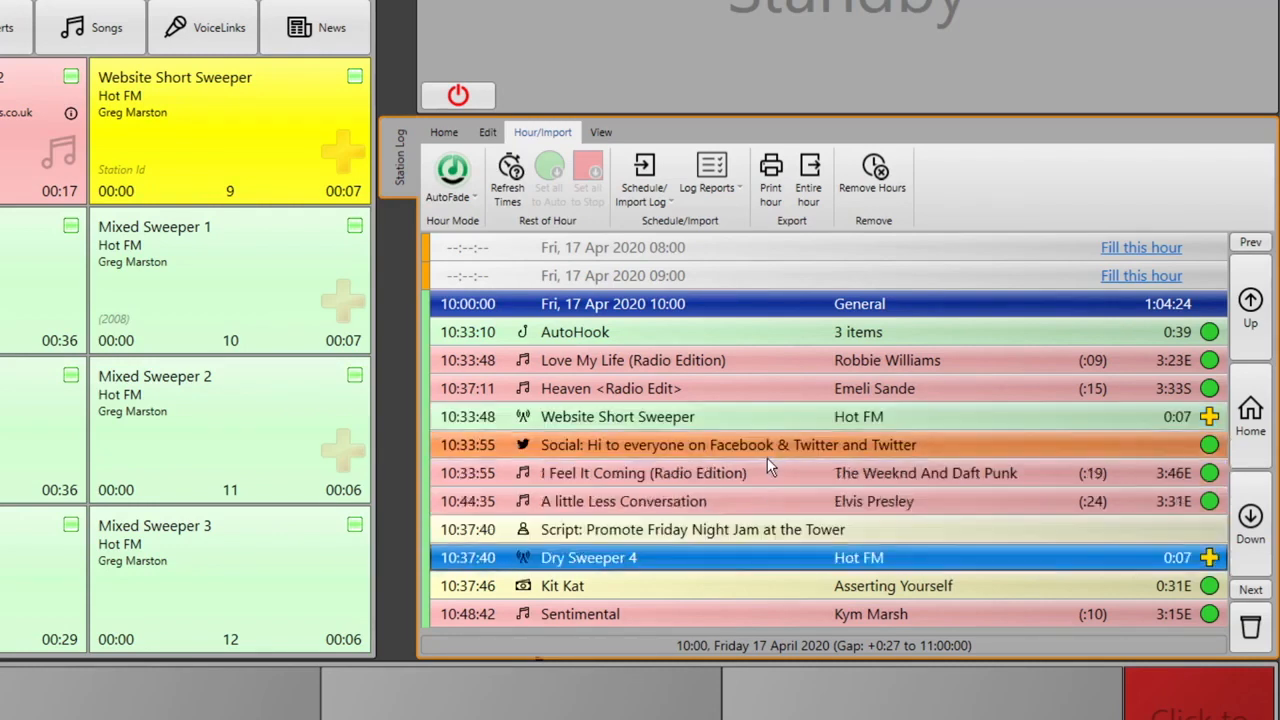
left_click(549, 505)
double_click(549, 508)
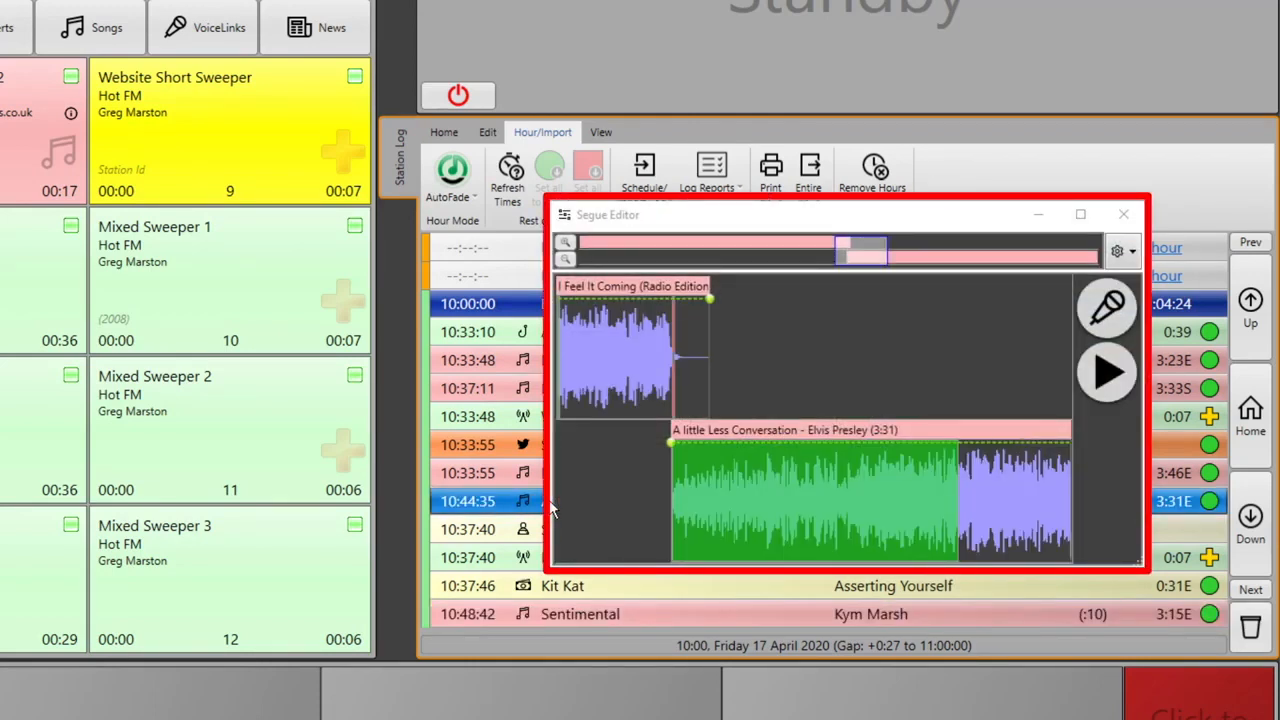
left_click(1123, 214)
scroll(655, 483, "down", 2)
scroll(655, 483, "up", 3)
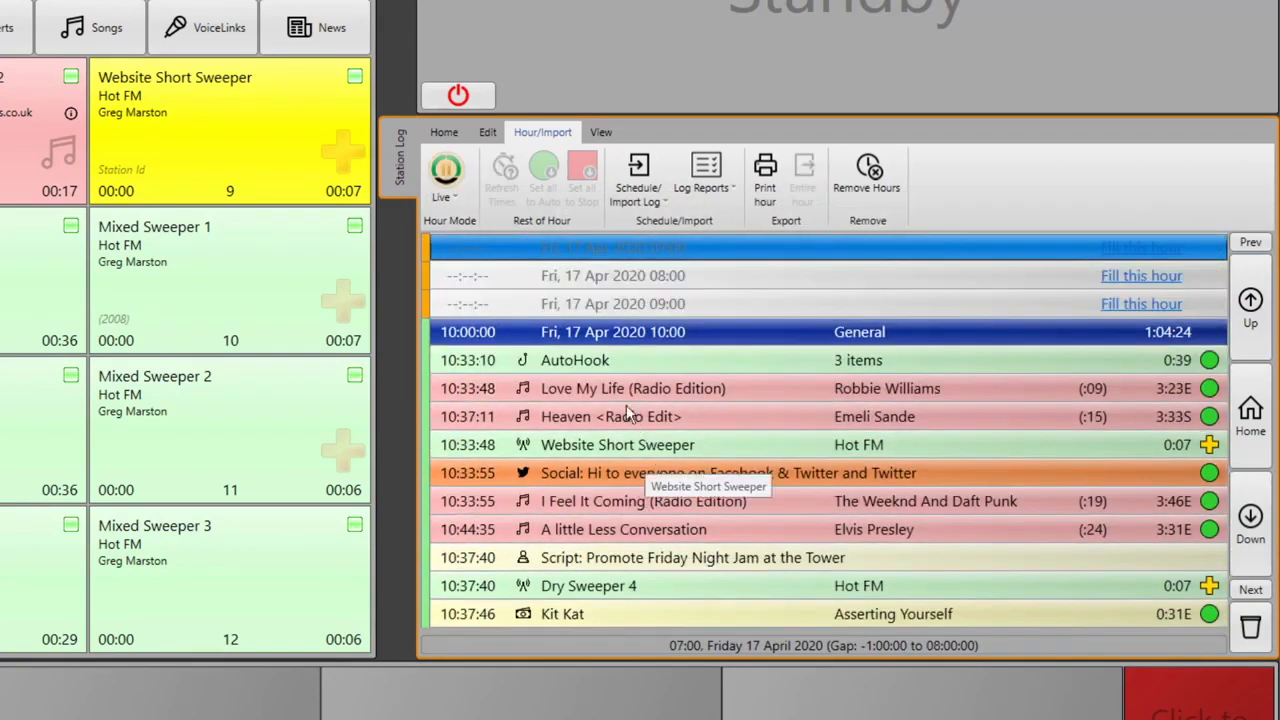
- Insert an Absolute time of 10:38:00 before Heaven <Radio Edit> in the 10:00 hour and review its time setting
right_click(562, 416)
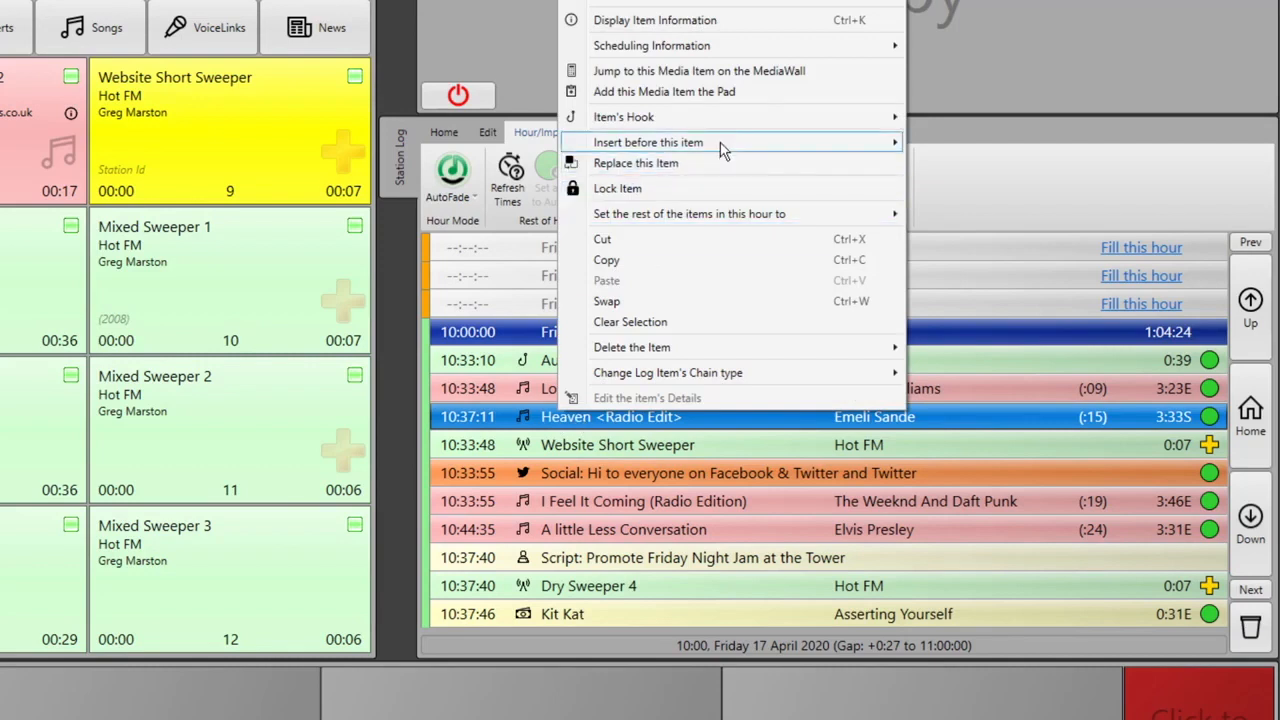
mouse_move(722, 148)
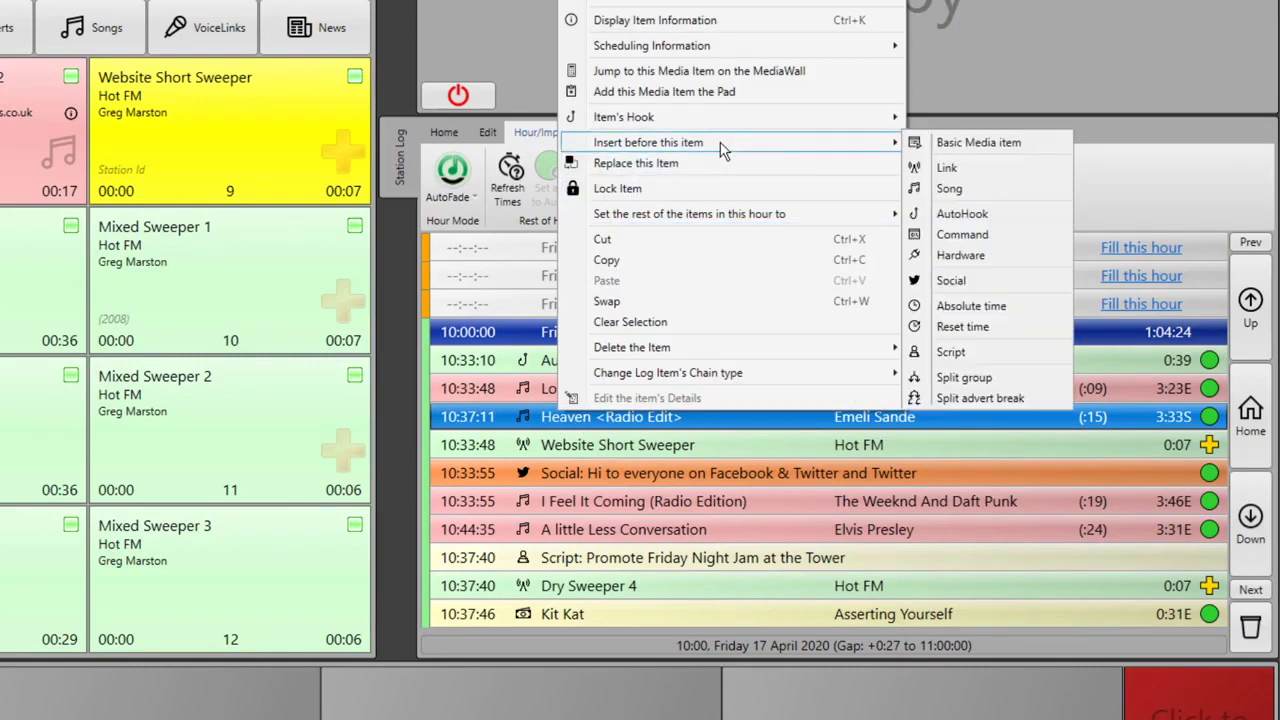
left_click(965, 307)
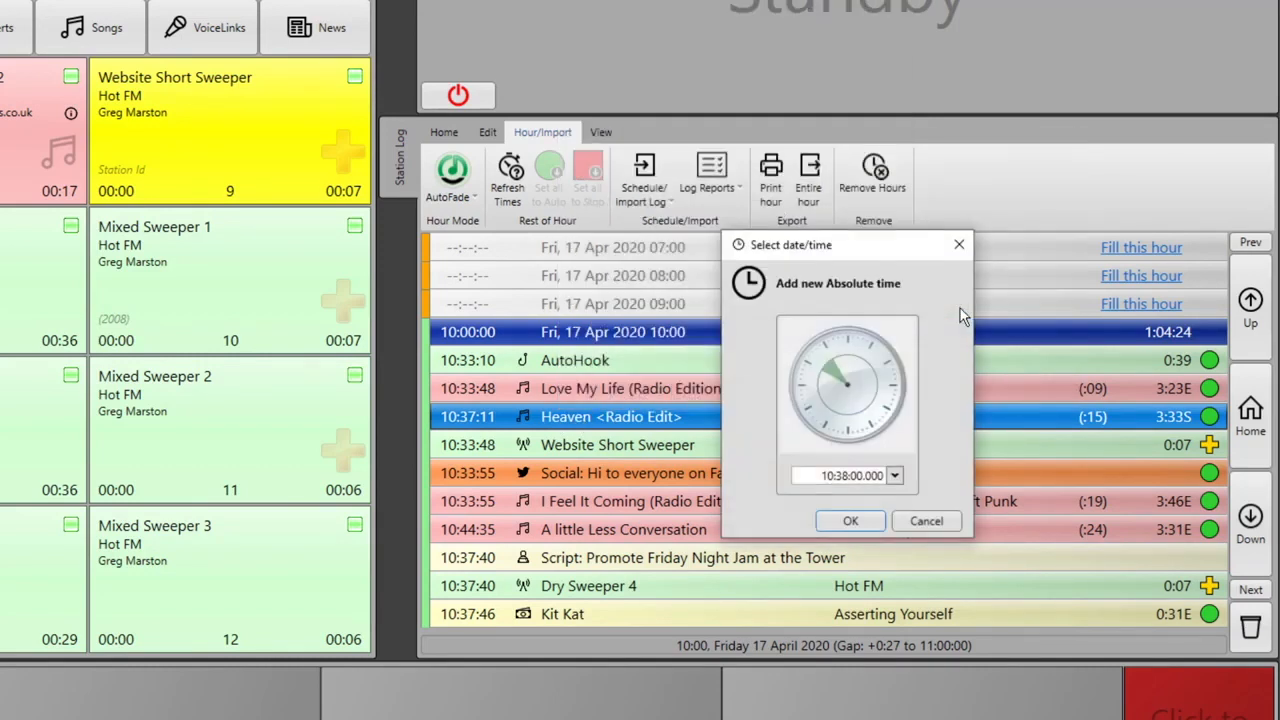
left_click(866, 526)
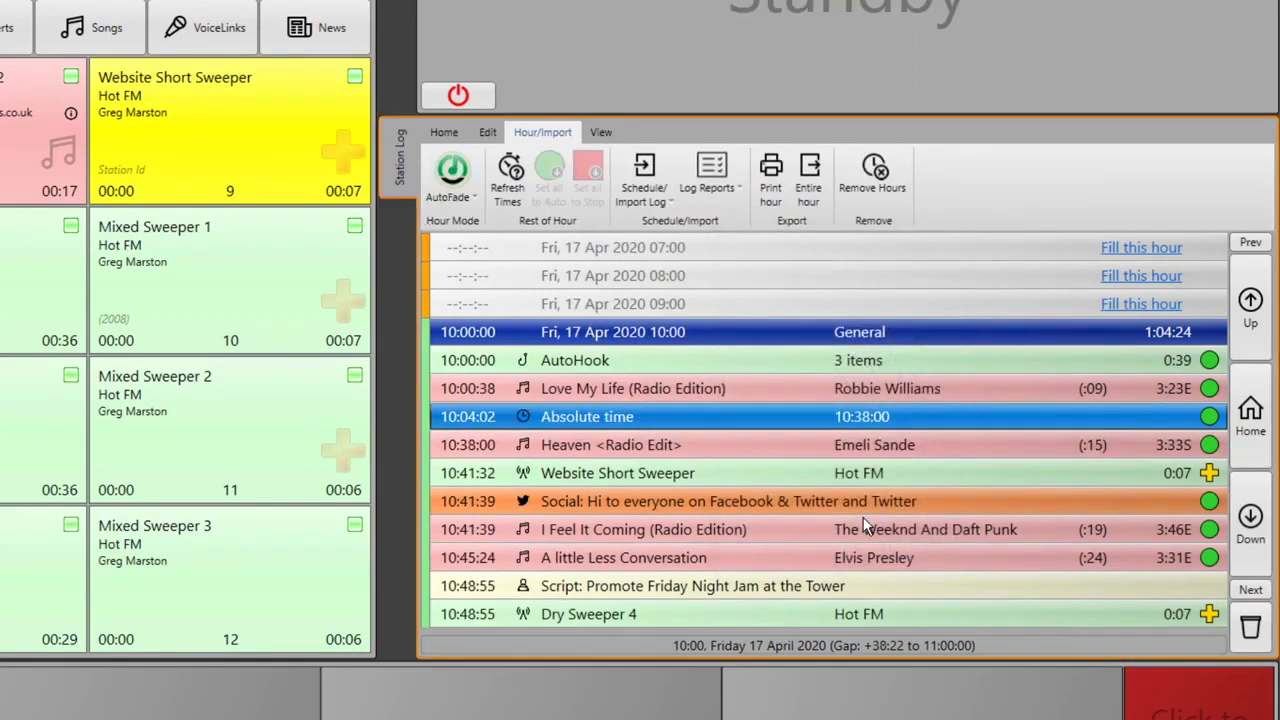
double_click(726, 424)
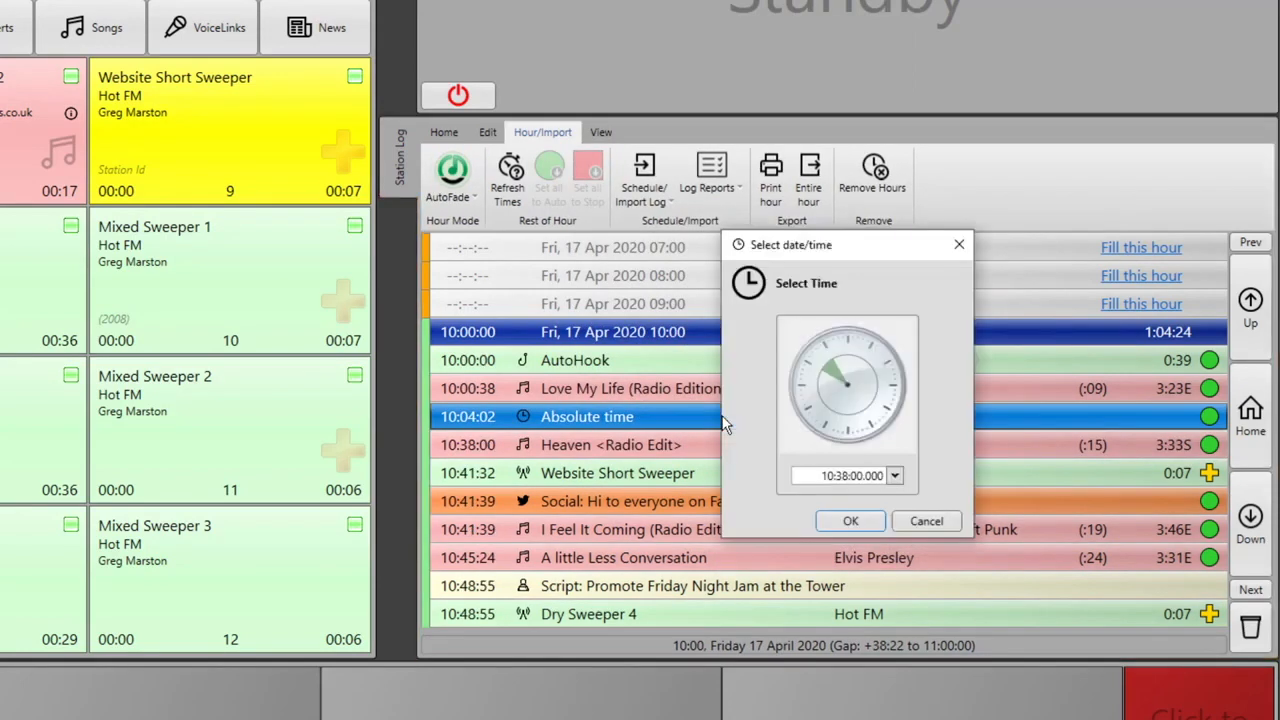
left_click(942, 523)
- Look at the item types that can be inserted before Heaven <Radio Edit> and at the options for Powerless in the 17:00 hour
right_click(684, 457)
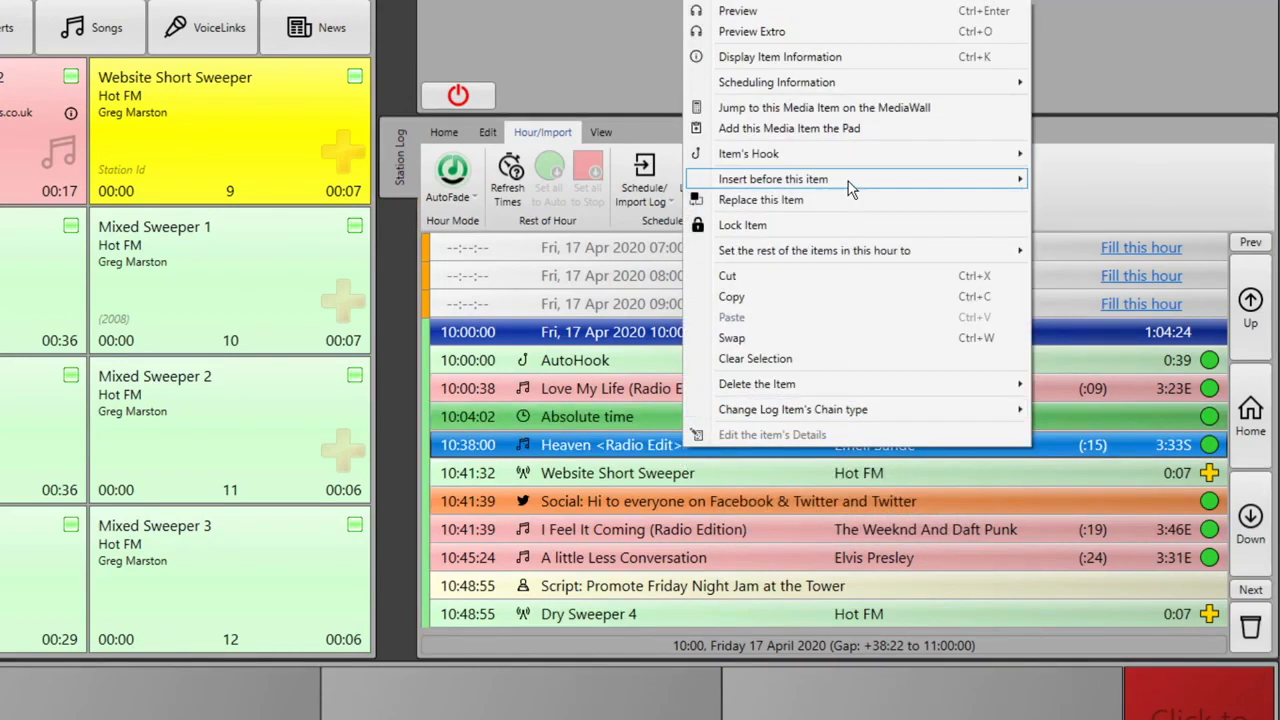
mouse_move(848, 181)
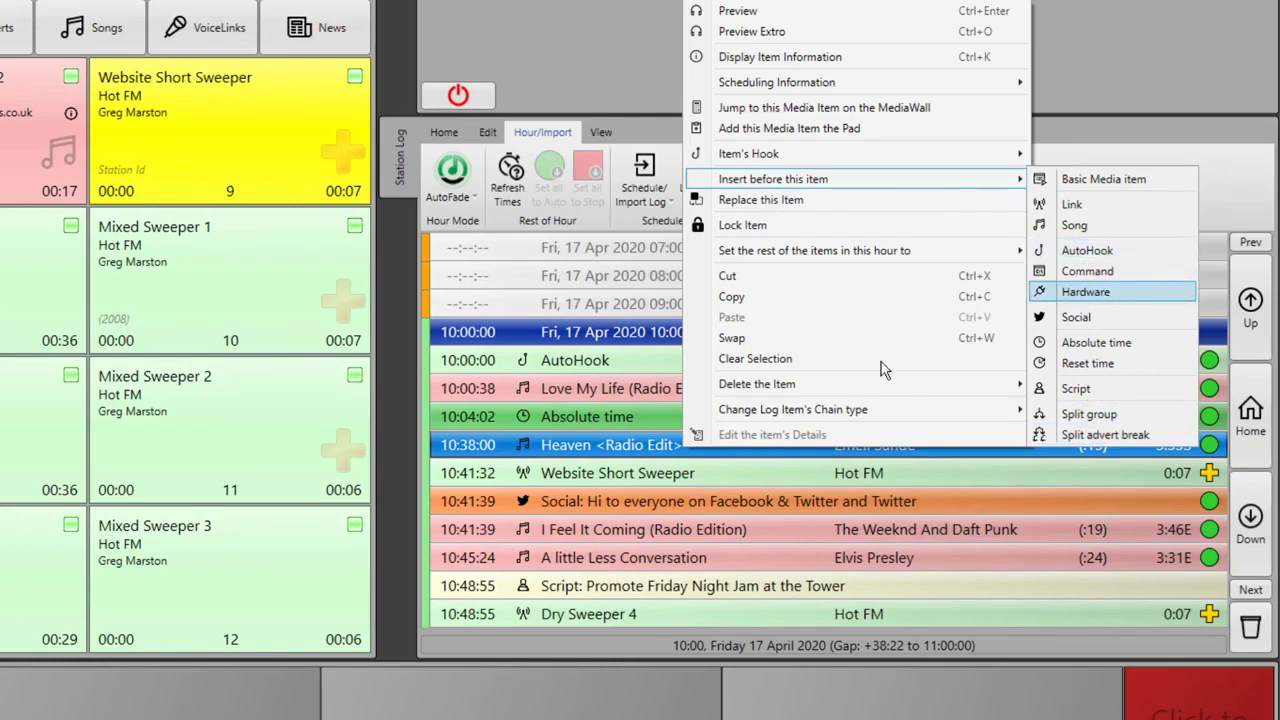
left_click(584, 534)
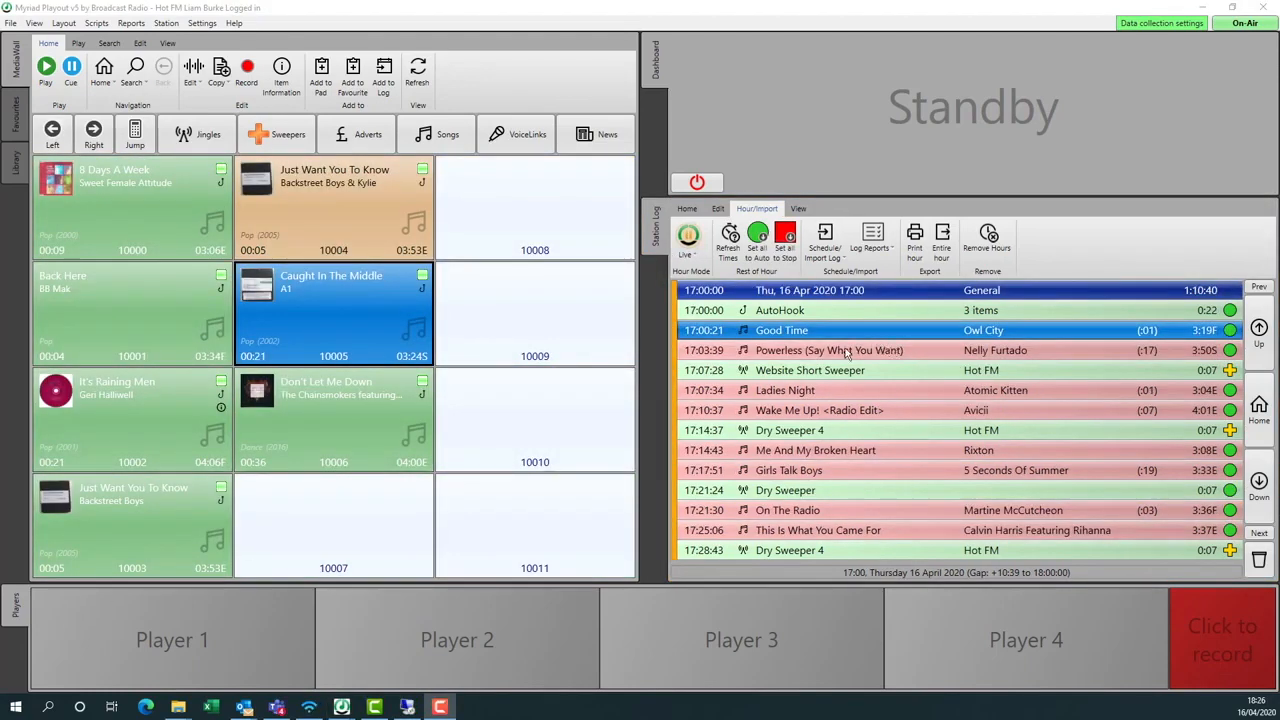
right_click(791, 354)
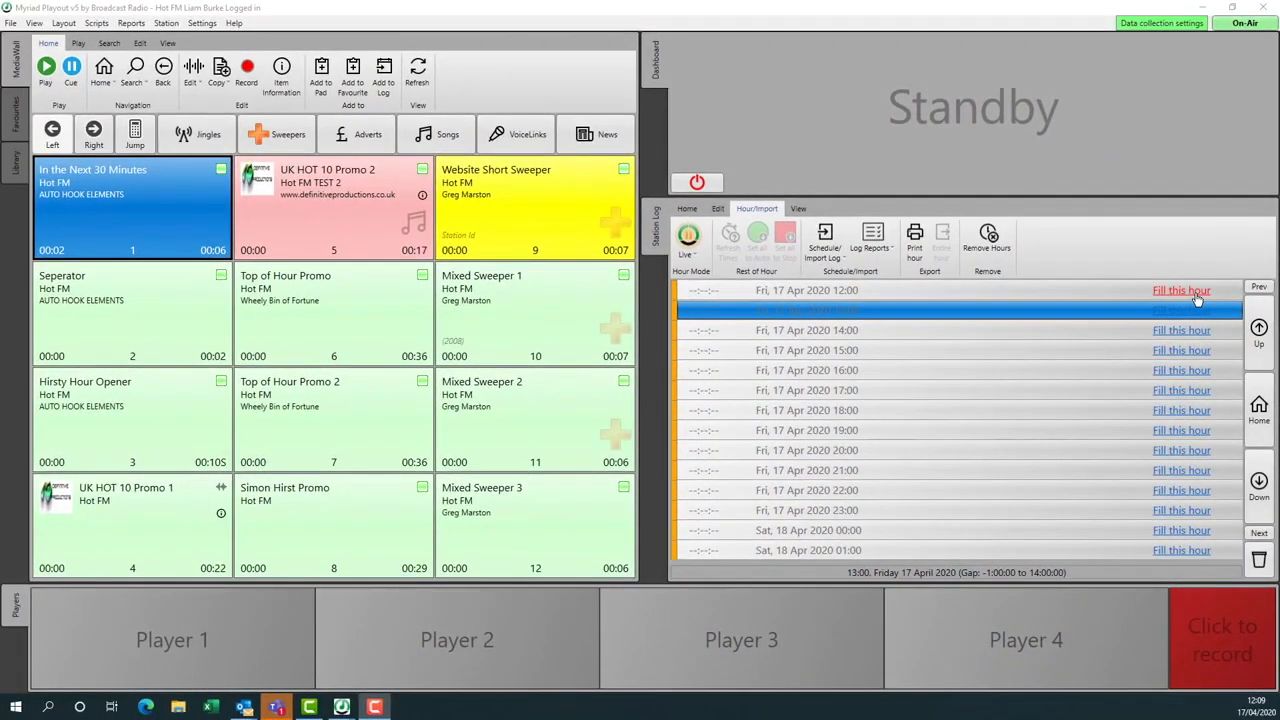
- Fill the empty 12:00 hour on Friday 17 April and go through its items down to Party Like A Russian
left_click(1181, 291)
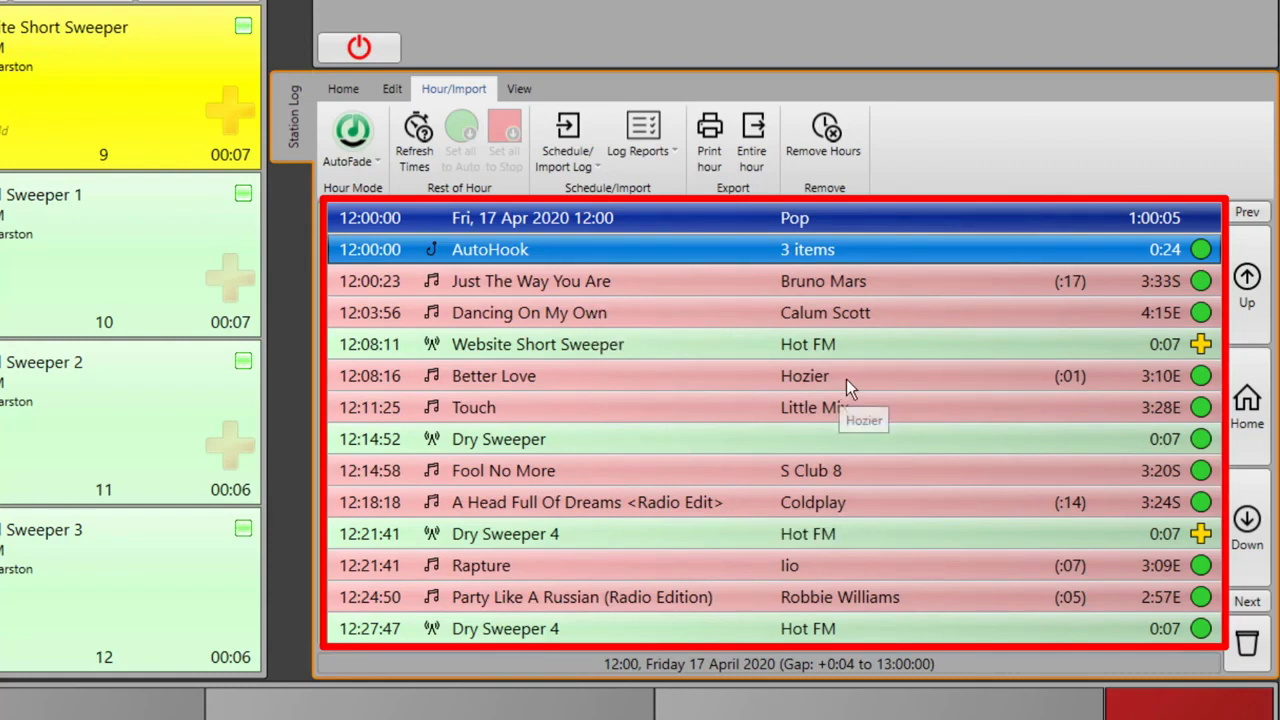
key("Down")
key("Down")
key("Down")
key("Down")
key("Down")
key("Down")
key("Down")
key("Down")
key("Down")
key("Down")
key("Down")
key("Down")
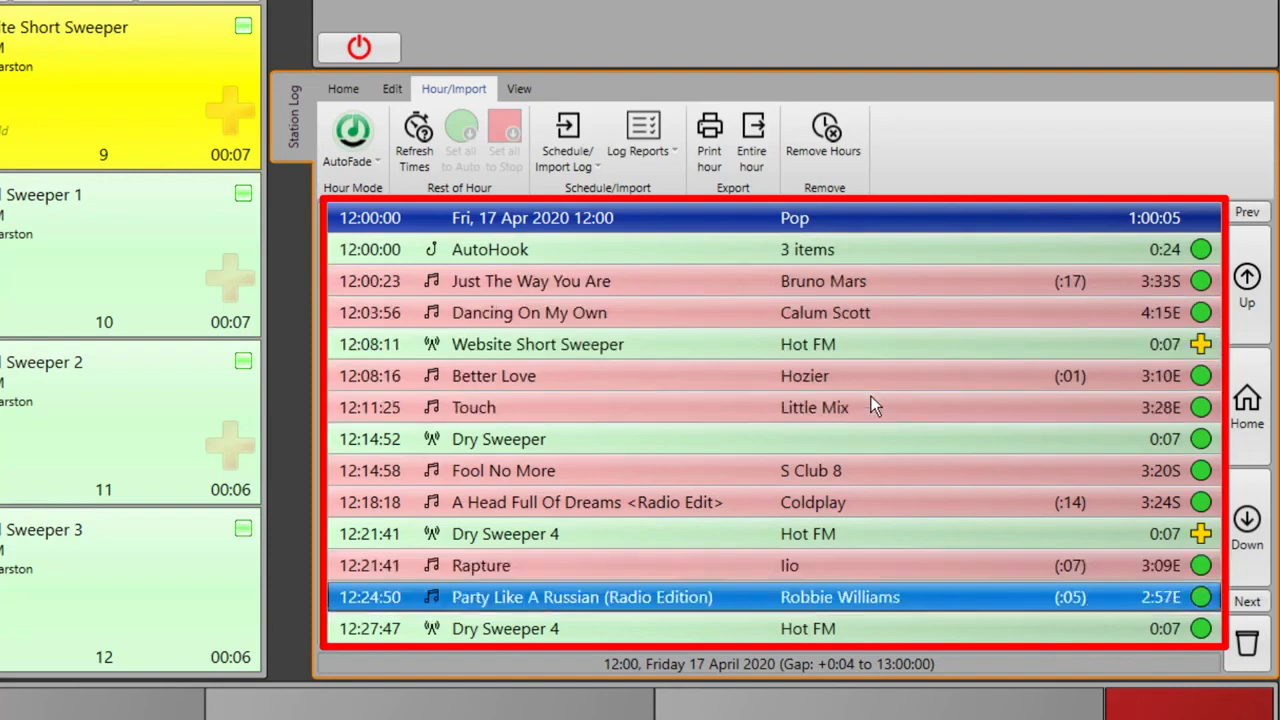
- Look through the Station Log's 12:00 hour on 17 April 2020 and the hours before and after it
key("Down")
key("Down")
key("Down")
key("Down")
key("Down")
key("Down")
key("Down")
key("Down")
key("Down")
key("Down")
key("Down")
key("Down")
key("Down")
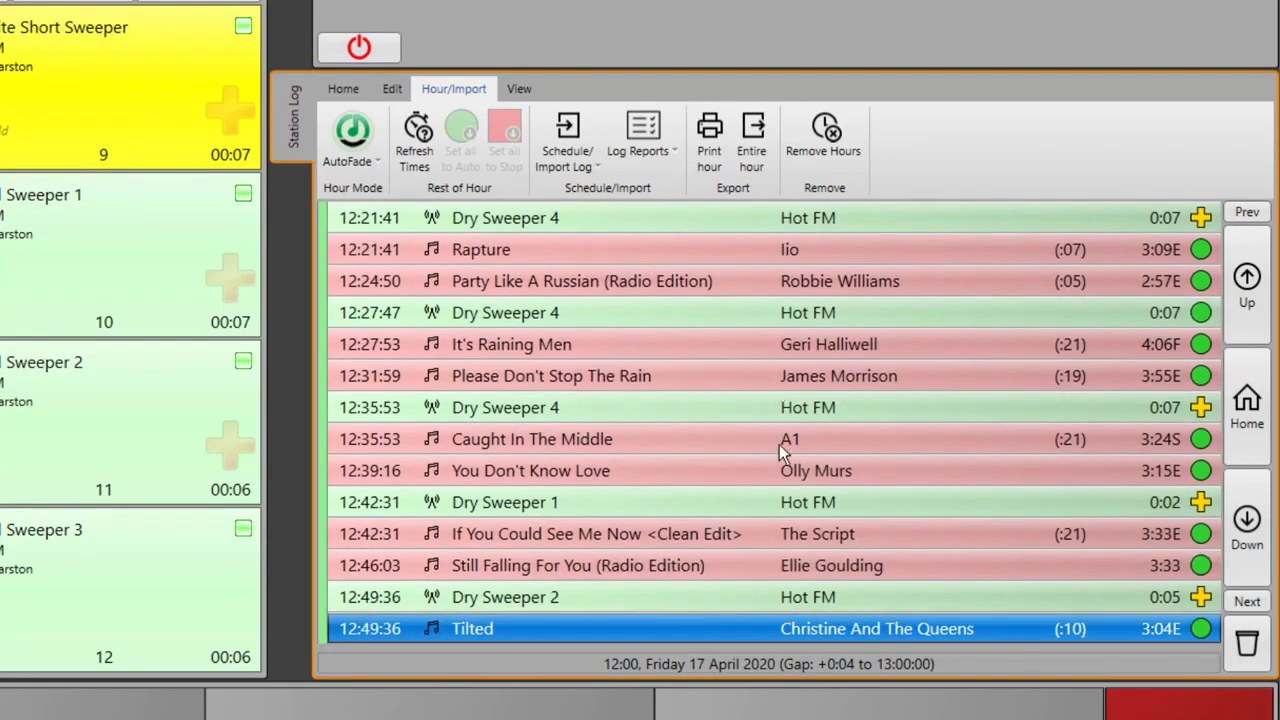
key("Up")
key("Up")
key("Up")
key("Up")
key("Up")
key("Up")
key("Up")
key("Up")
key("Up")
key("Up")
key("Up")
key("Up")
key("Up")
key("Up")
key("Up")
key("Up")
key("Up")
key("Up")
key("Up")
key("Up")
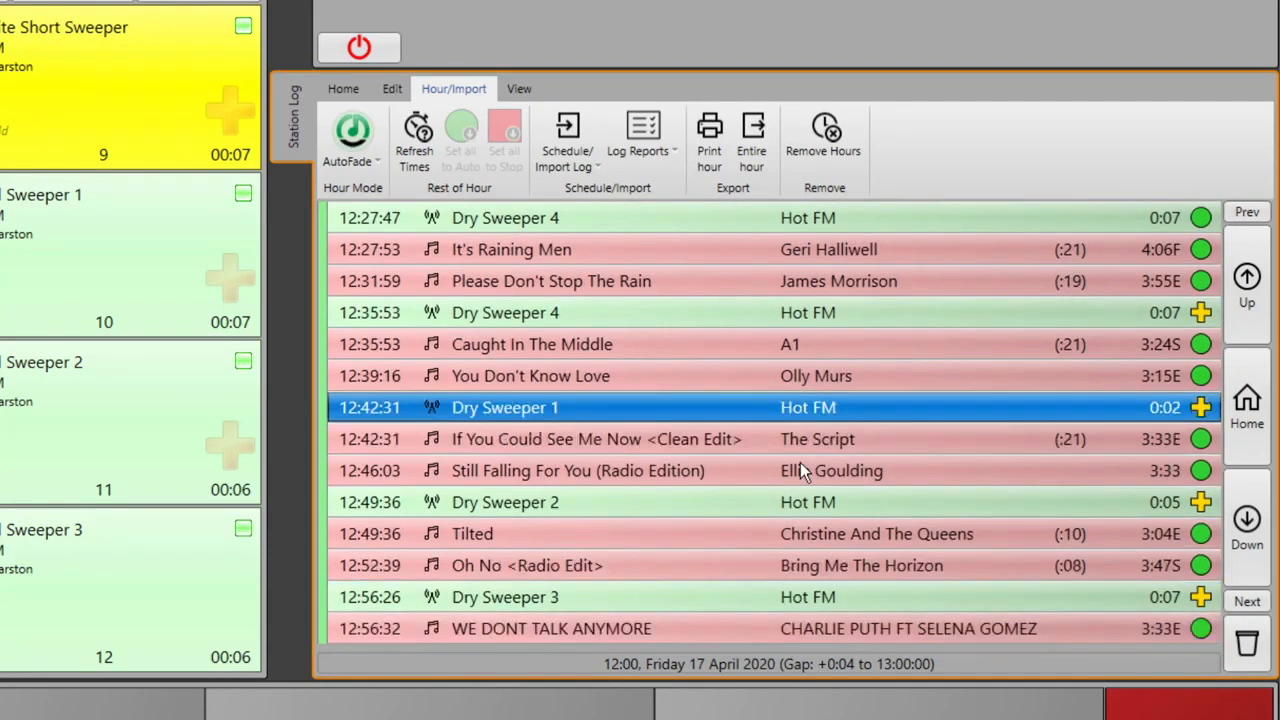
key("Up")
key("Up")
key("Up")
key("Up")
key("Up")
key("Up")
key("Up")
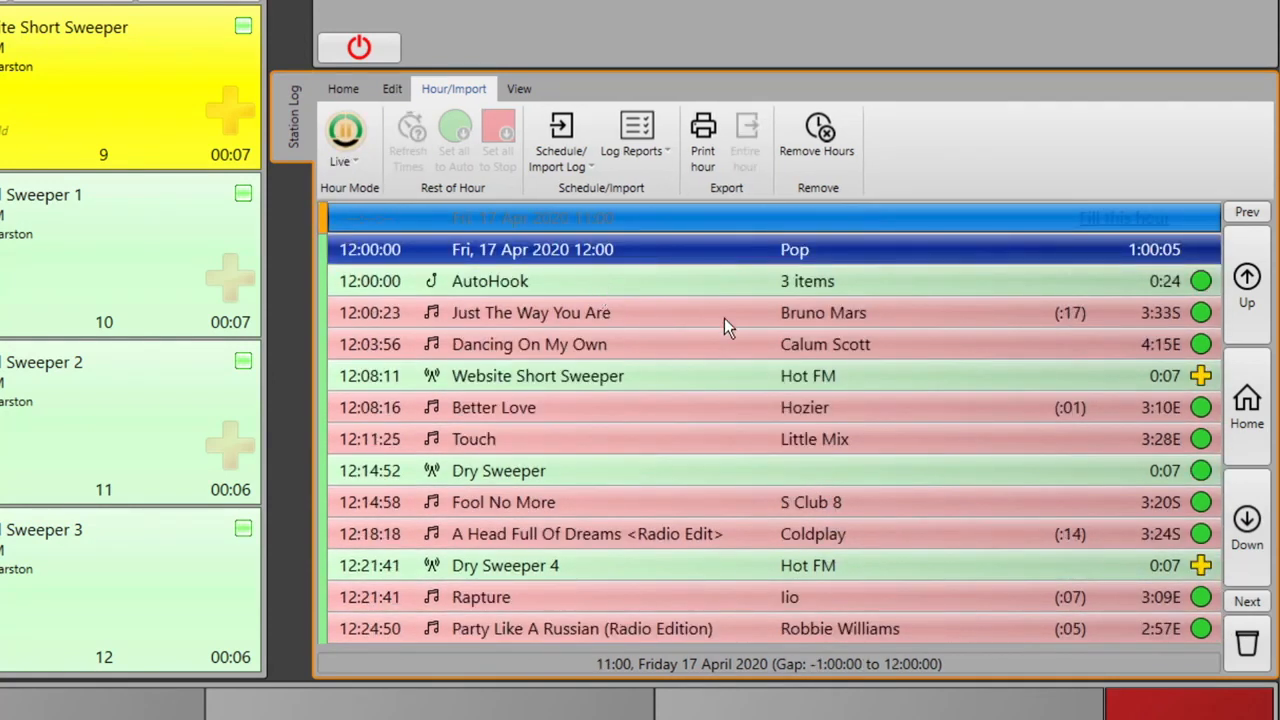
key("Down")
key("Down")
key("Down")
key("Down")
key("Down")
key("Down")
key("Down")
key("Down")
key("Down")
key("Down")
key("Down")
key("Down")
key("Down")
key("Down")
key("Down")
key("Down")
key("Down")
key("Down")
key("Down")
key("Down")
key("Down")
key("Down")
key("Down")
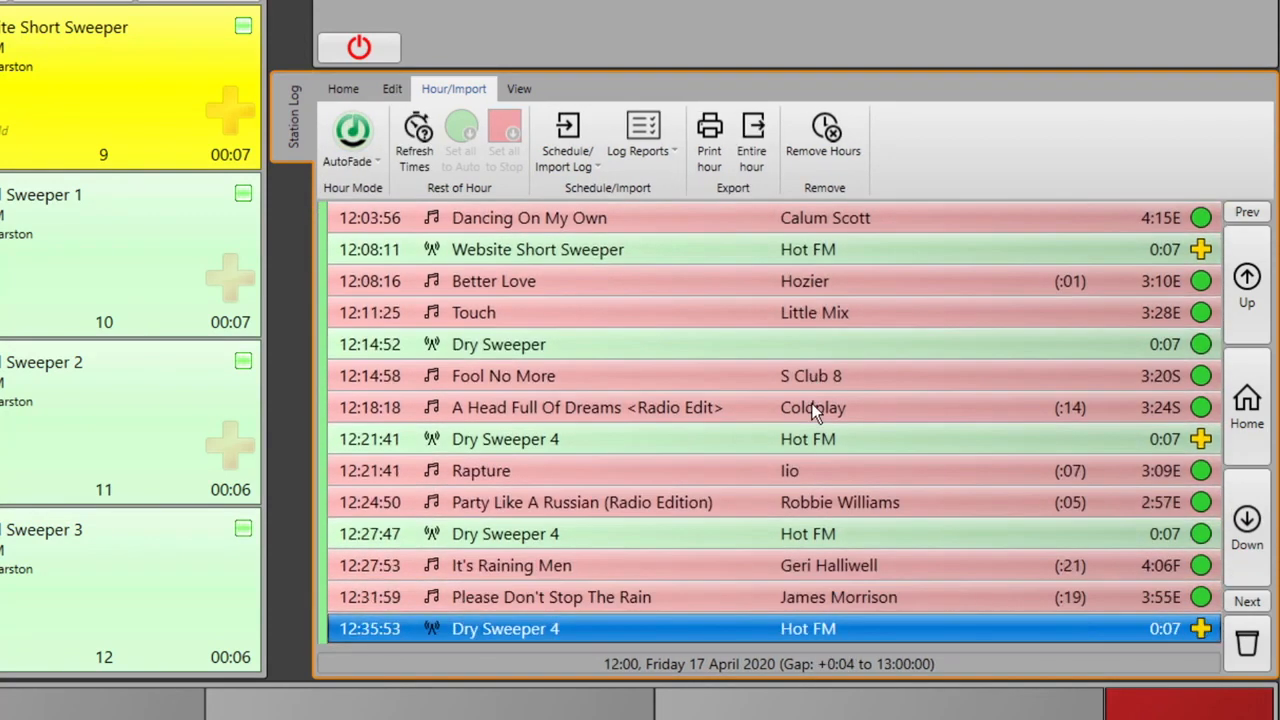
key("Down")
key("Down")
key("Down")
key("Down")
key("Down")
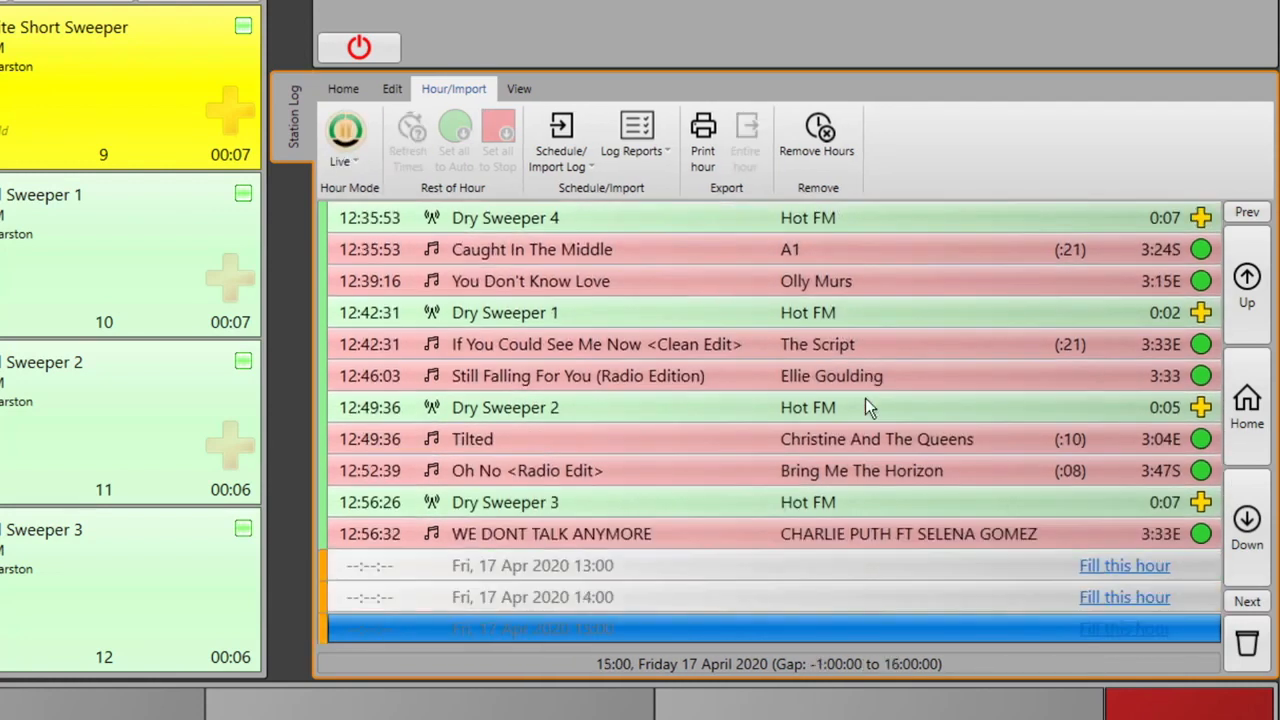
key("Up")
key("Up")
key("Up")
key("Up")
key("Up")
key("Up")
key("Up")
key("Up")
key("Up")
key("Up")
key("Up")
key("Up")
key("Up")
key("Up")
key("Up")
key("Up")
key("Up")
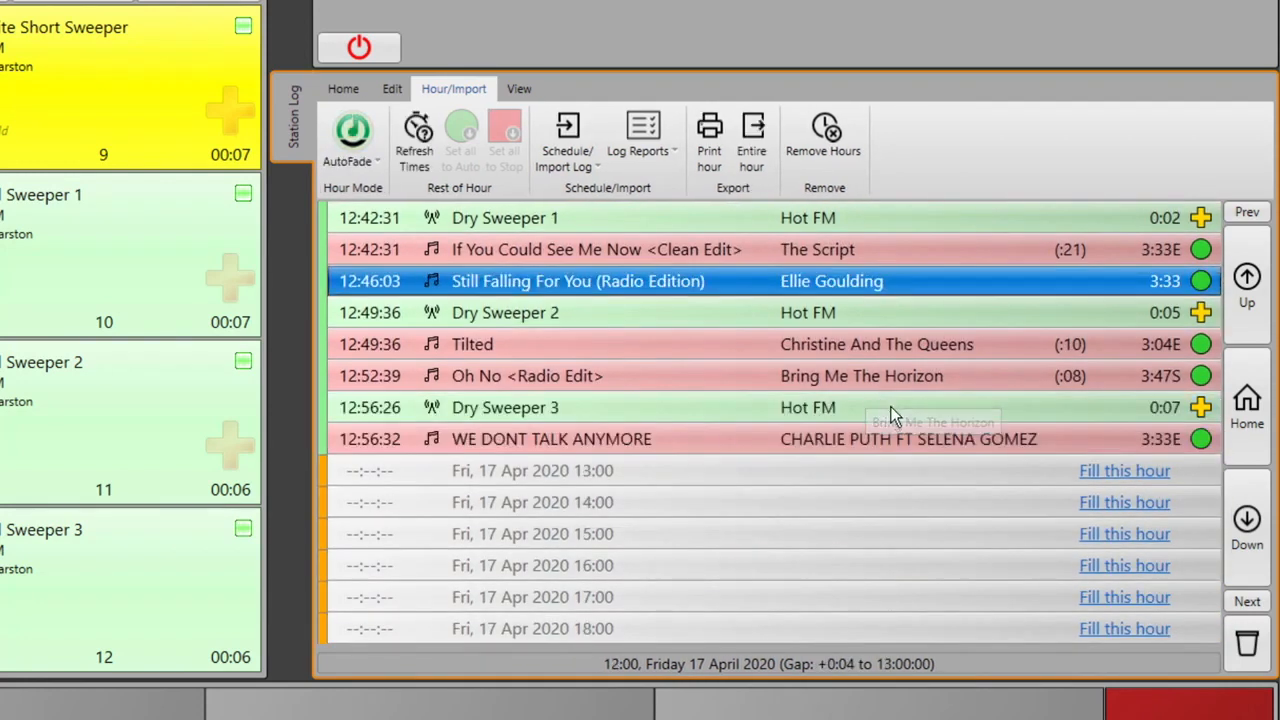
key("Up")
key("Up")
key("Up")
key("Up")
key("Up")
key("Up")
key("Up")
key("Up")
key("Up")
key("Up")
key("Up")
key("Up")
key("Up")
key("Up")
key("Up")
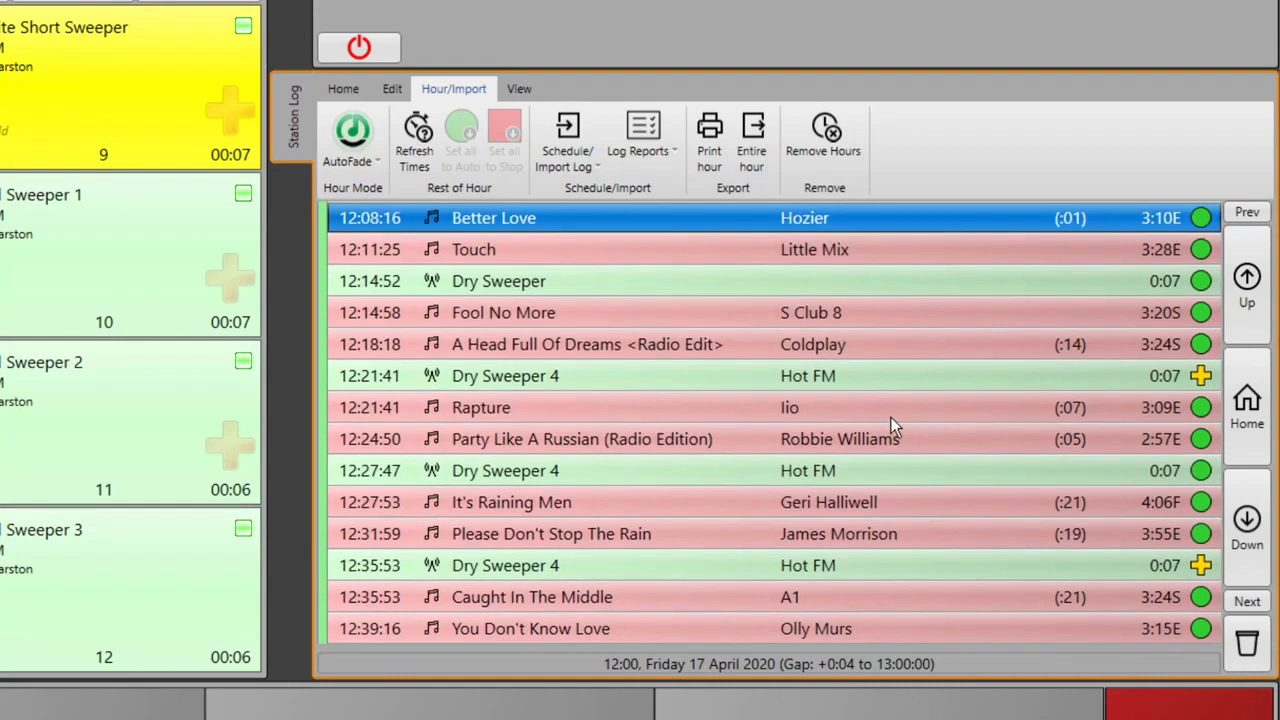
key("Up")
key("Down")
key("Down")
key("Down")
key("Down")
key("Down")
key("Down")
key("Down")
key("Down")
key("Down")
key("Down")
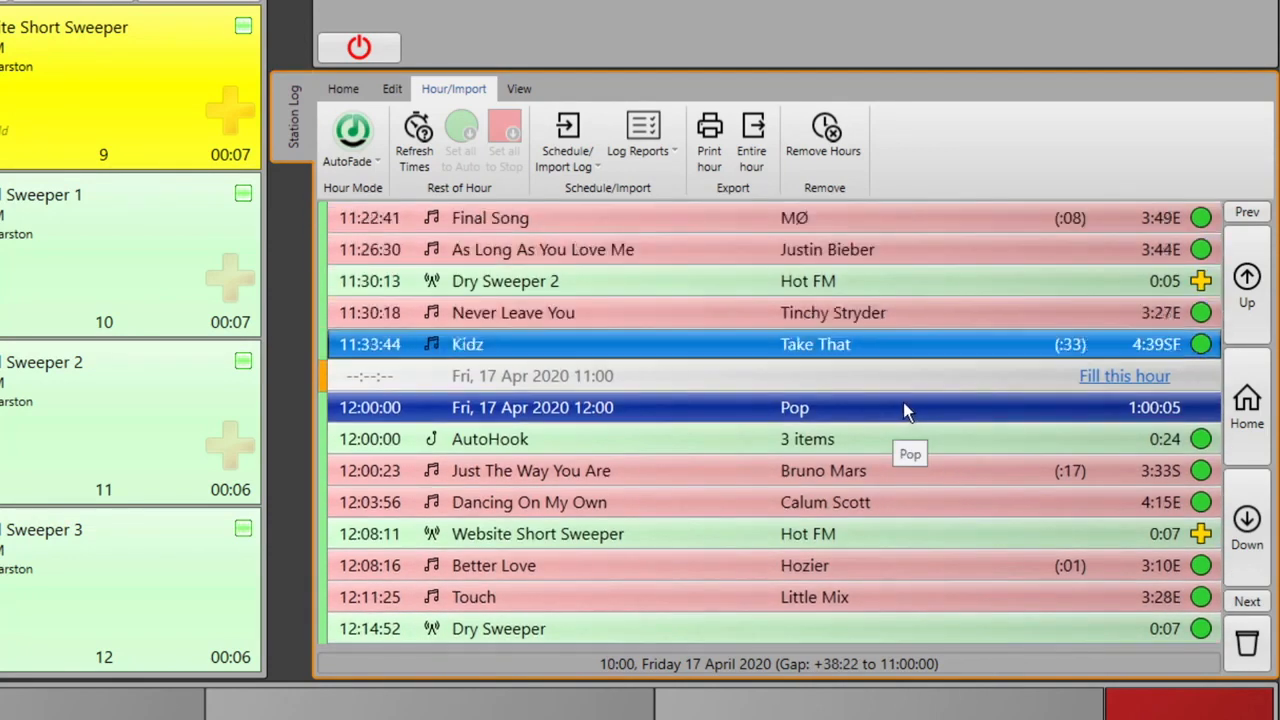
key("Down")
key("Down")
key("Down")
key("Down")
key("Down")
key("Down")
key("Down")
key("Down")
key("Down")
key("Down")
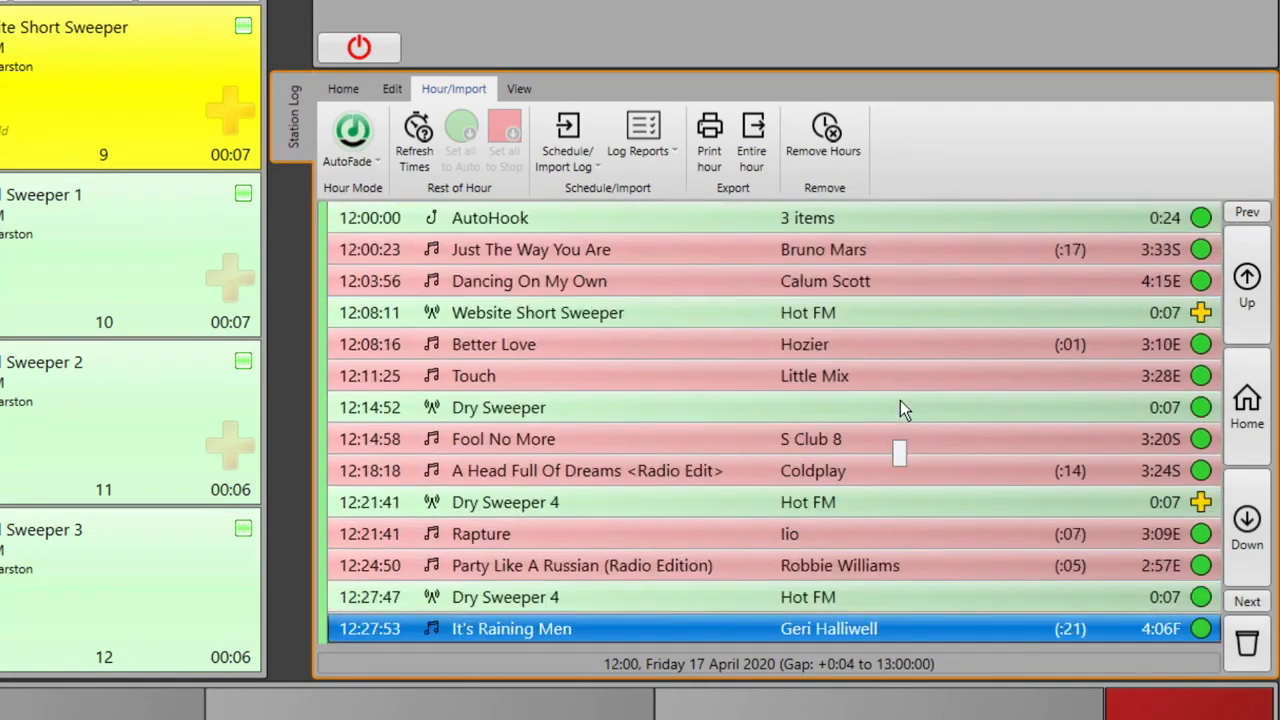
key("Down")
key("Down")
key("Down")
key("Down")
key("Down")
key("Down")
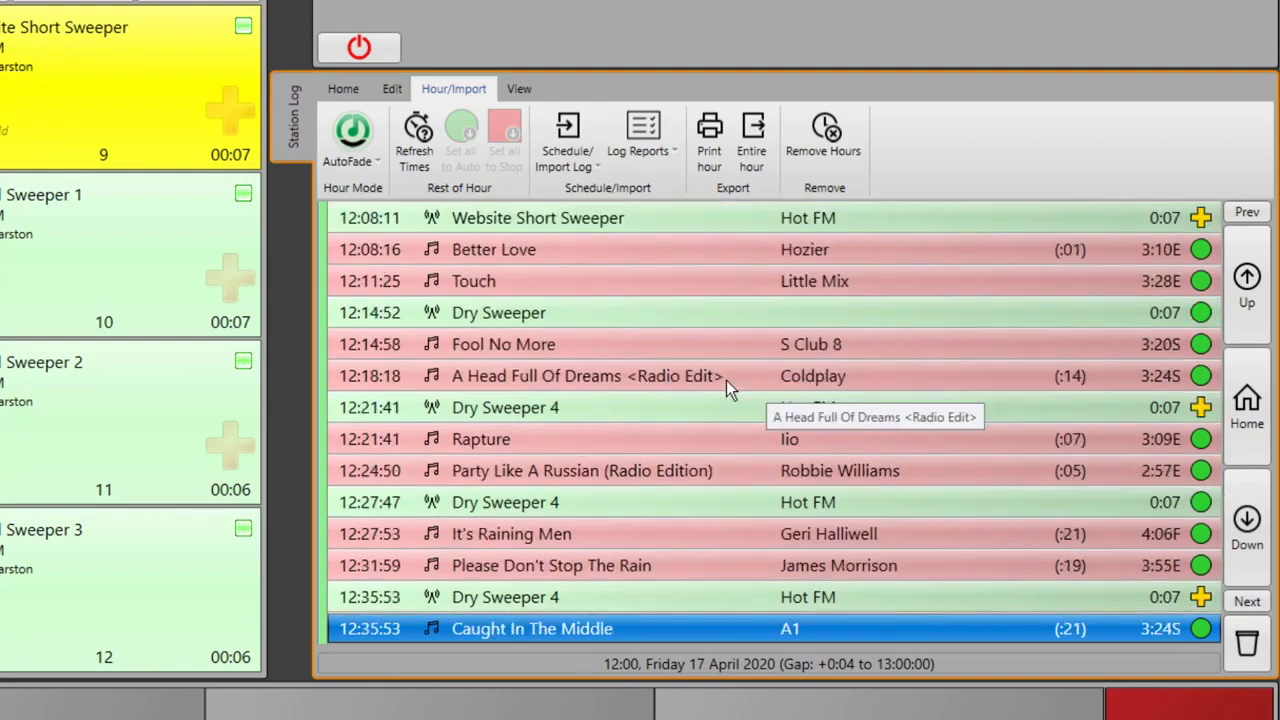
key("Down")
key("Down")
key("Down")
key("Down")
key("Down")
key("Down")
key("Down")
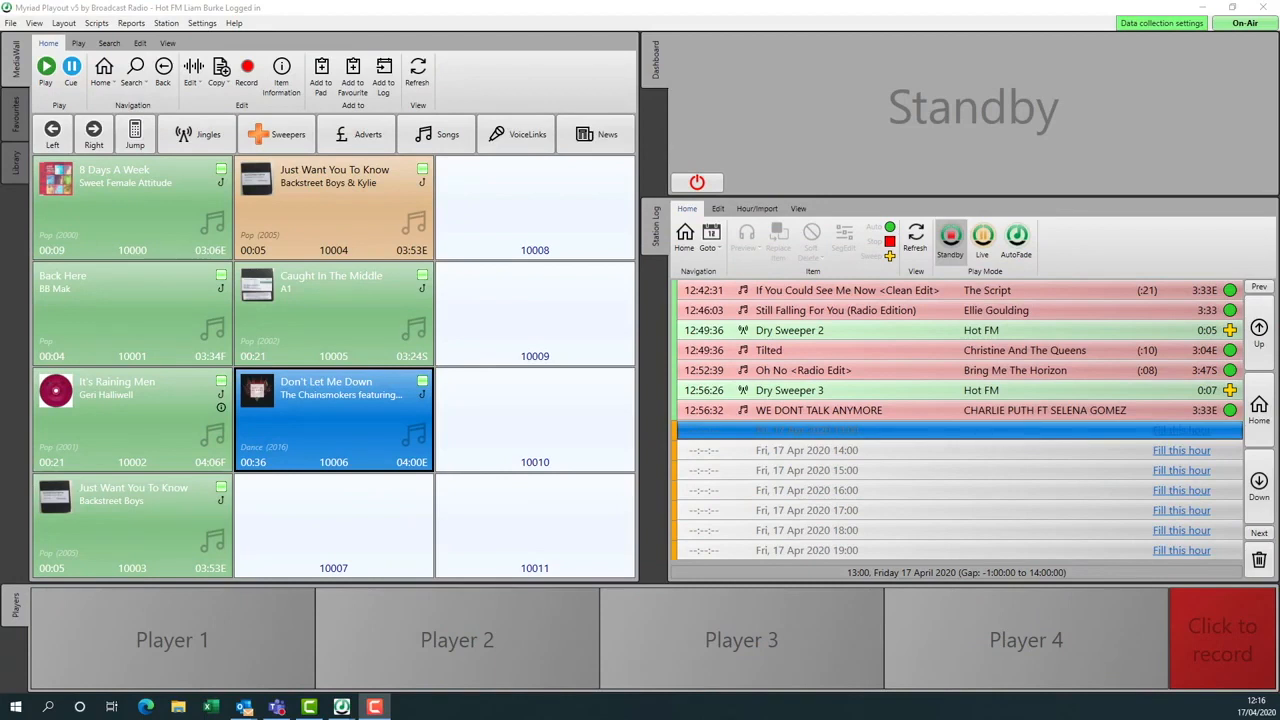
- Fill the log's empty 14:00 hour with the jingle Top of Hour Promo 2 and the songs Caught In The Middle and It's Raining Men
left_click(184, 132)
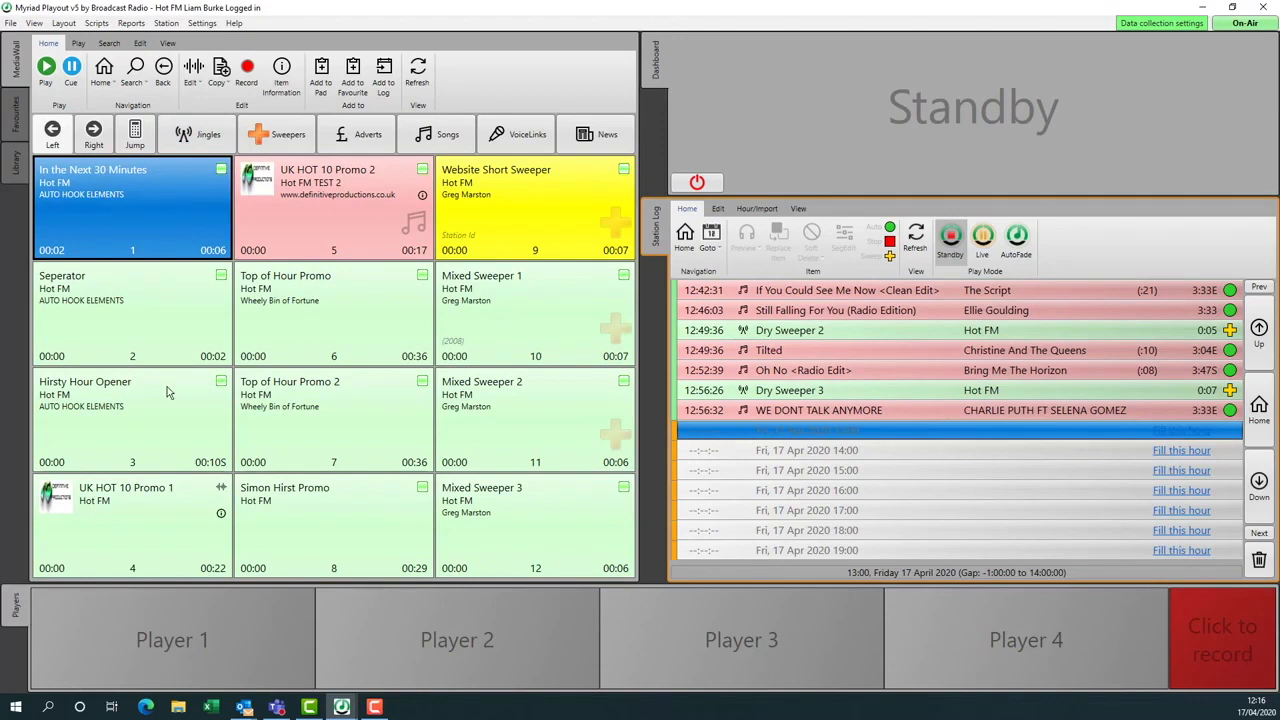
mouse_move(324, 422)
left_mouse_down()
mouse_move(700, 440)
mouse_move(822, 472)
mouse_move(826, 456)
left_mouse_up()
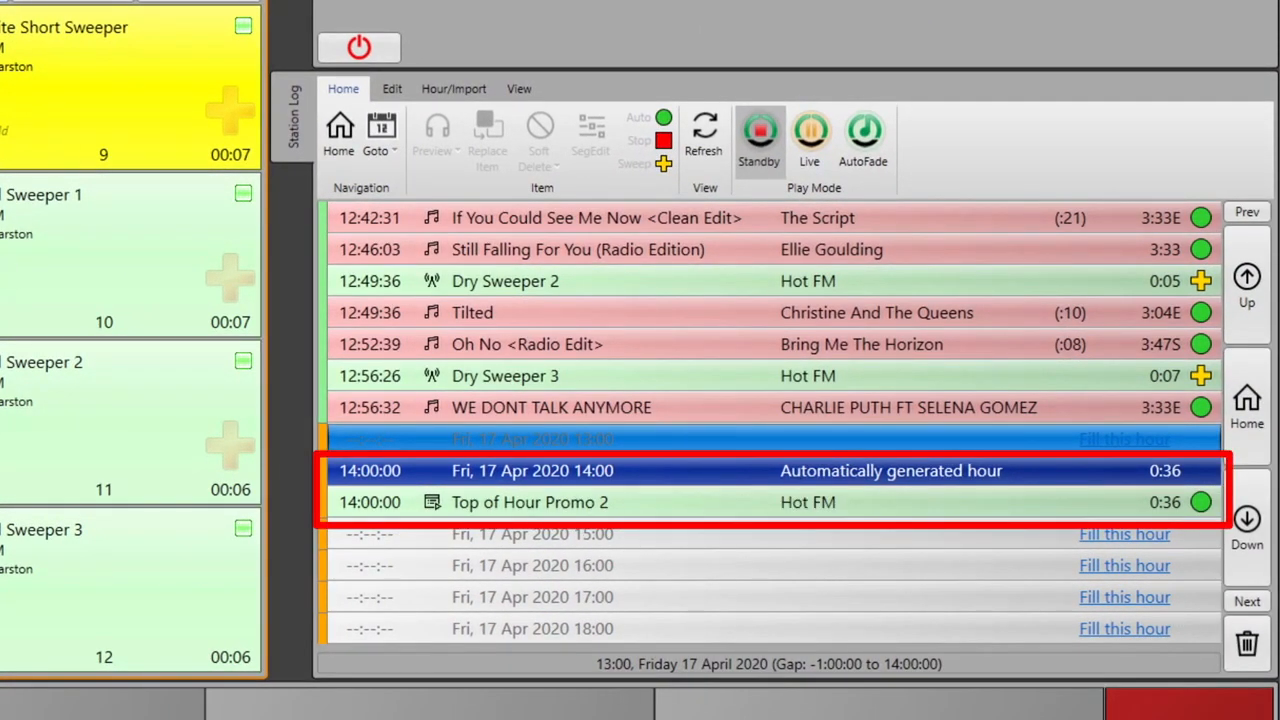
left_click(281, 82)
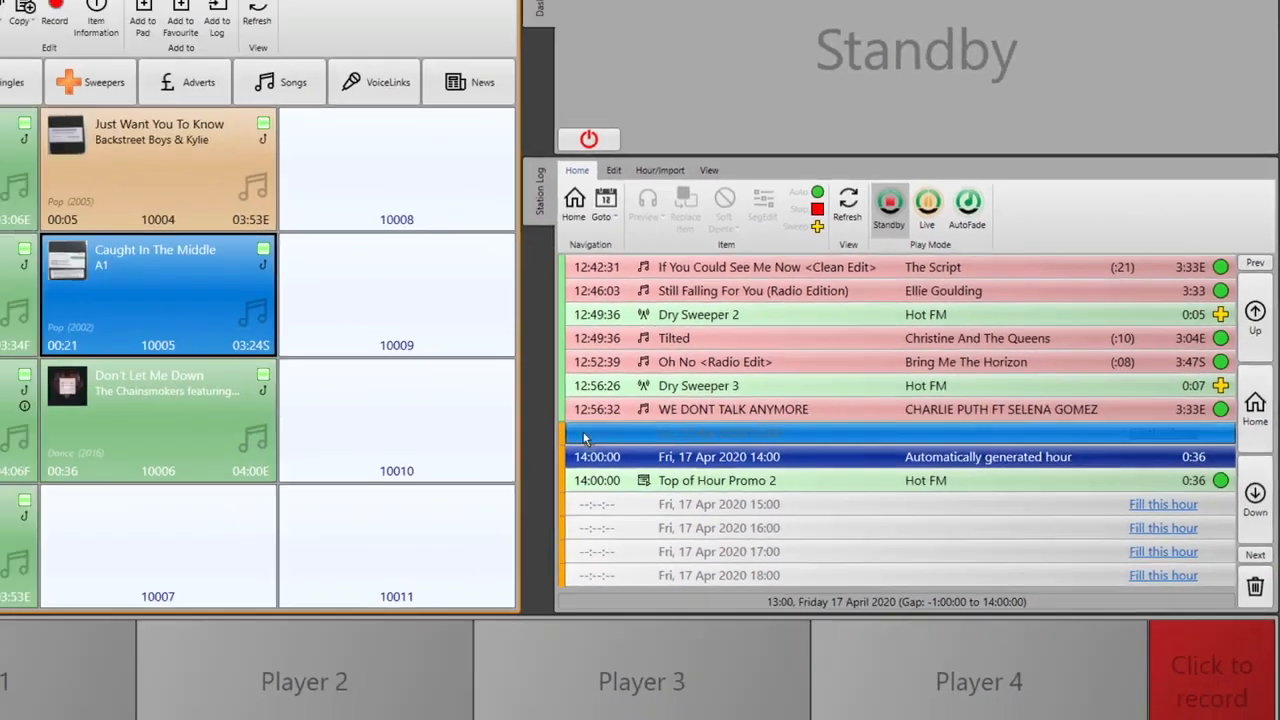
left_click_drag(585, 438, 721, 492)
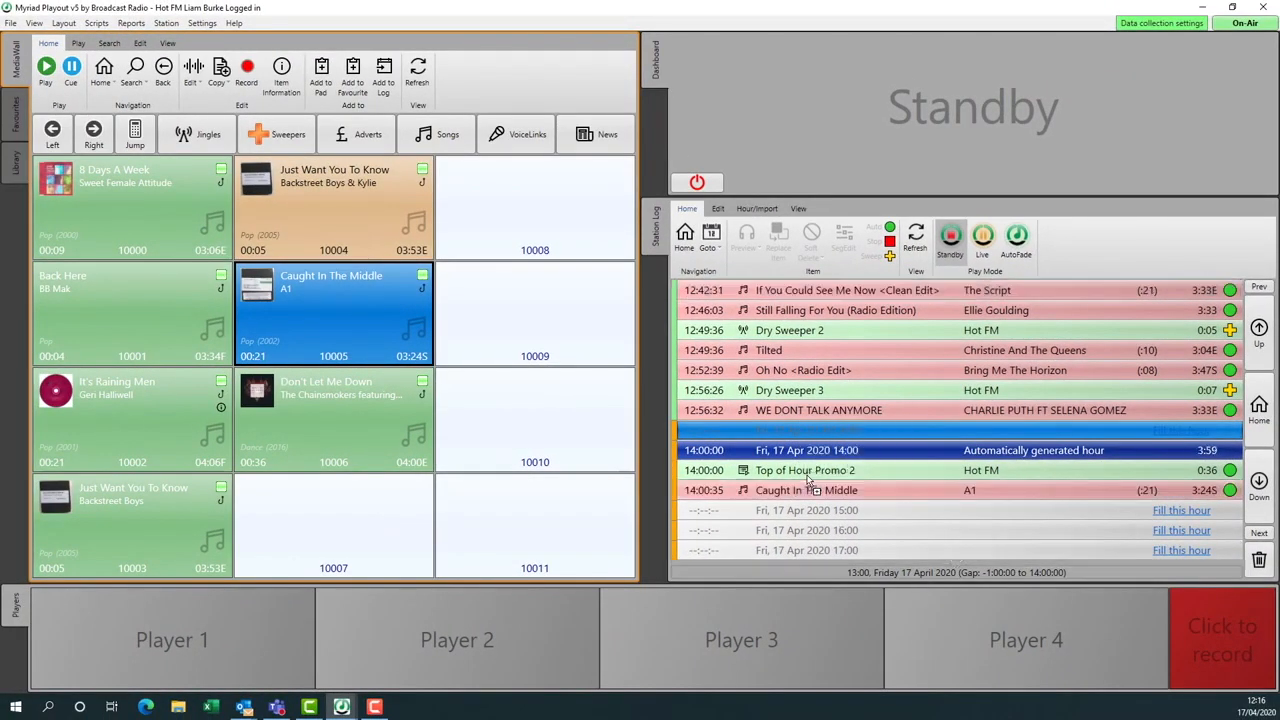
left_click_drag(170, 413, 805, 497)
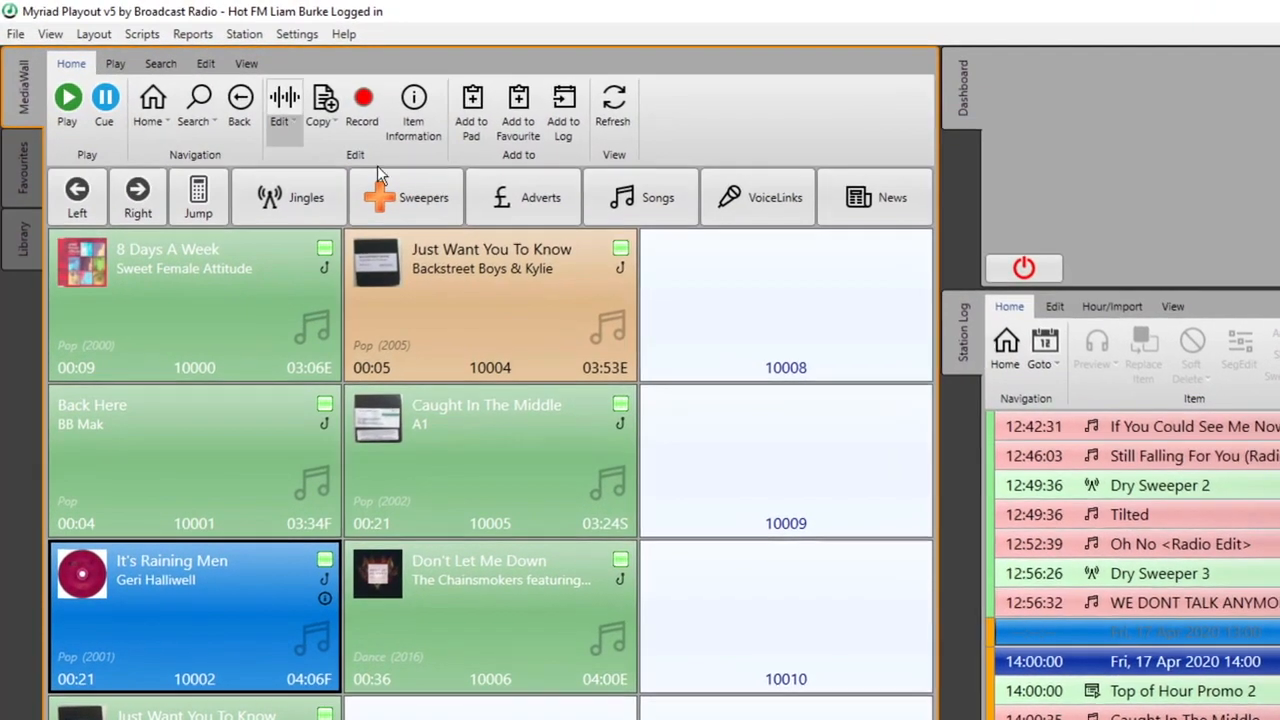
- Switch to a layout with the Pad and build a playlist of In the Next 30 Minutes, 8 Days A Week, Back Here and It's Raining Men
left_click(94, 34)
left_click(188, 104)
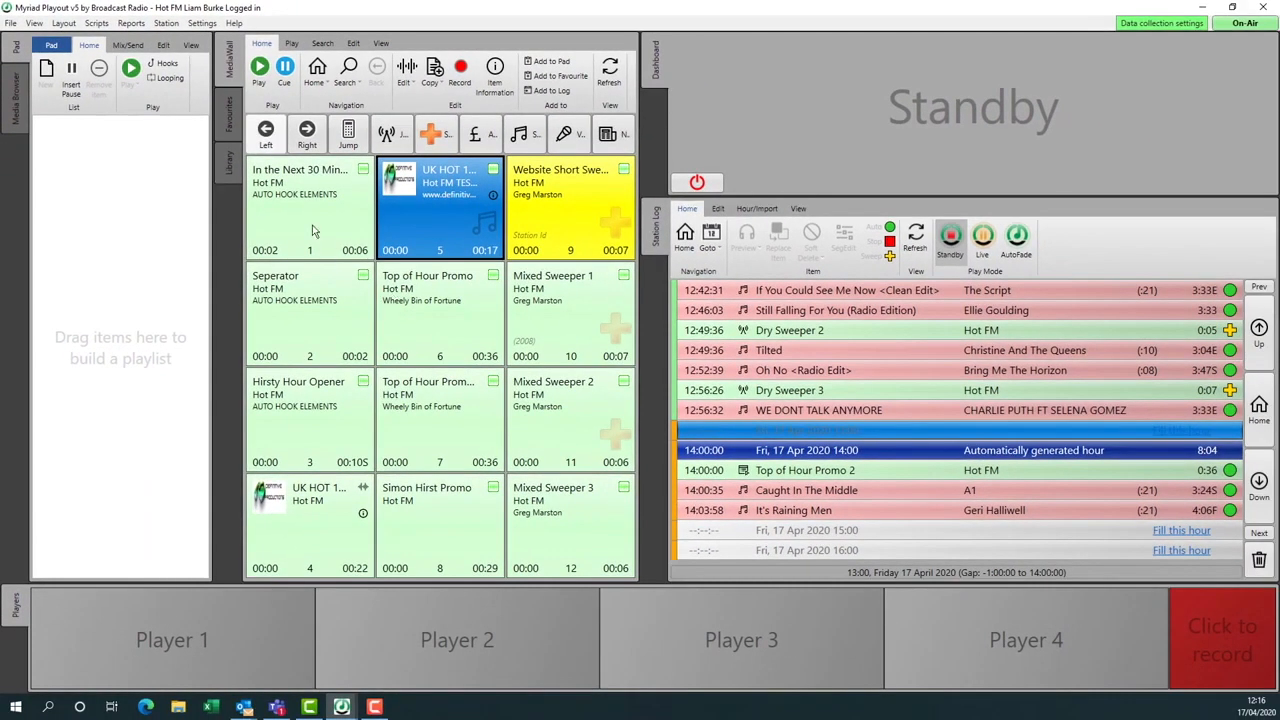
left_click_drag(312, 231, 110, 135)
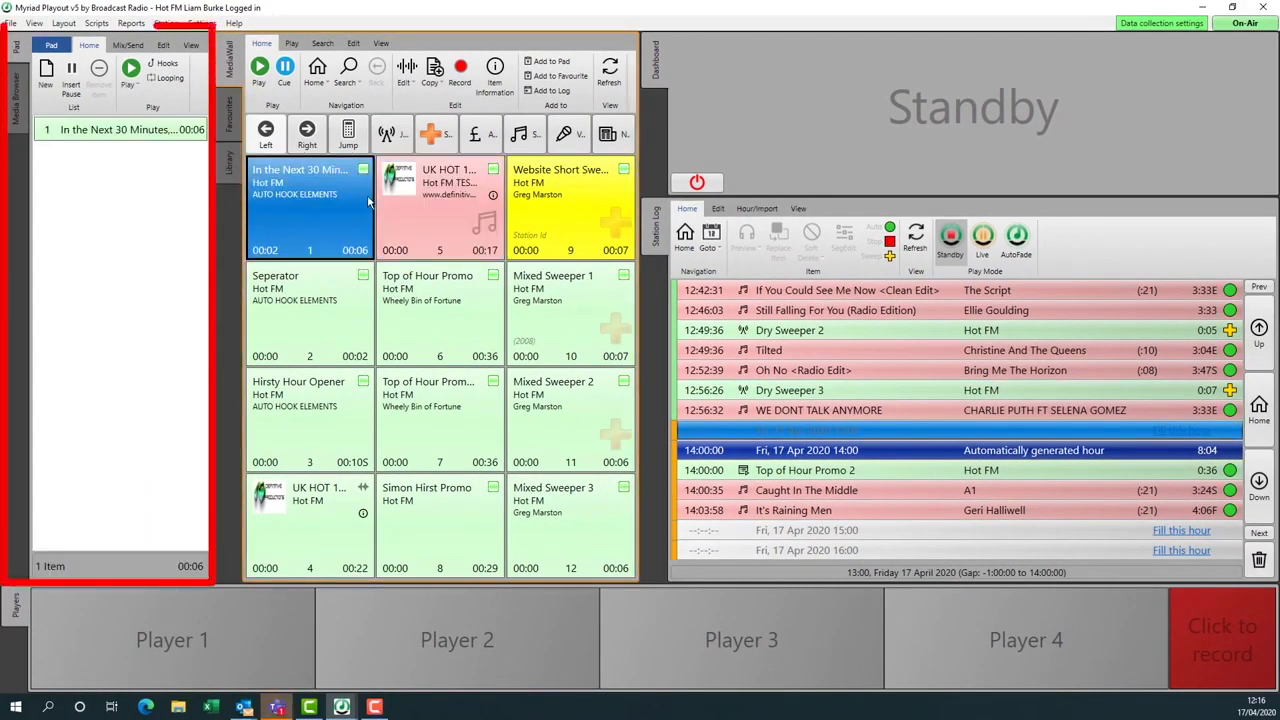
left_click(537, 134)
left_click_drag(314, 210, 140, 255)
left_click_drag(278, 322, 160, 292)
left_click_drag(272, 392, 120, 205)
- Jump to media ID 1 and add Mixed Sweeper 1 to the Pad, followed by both Just Want You To Know songs, 10003 and 10004
left_click(348, 134)
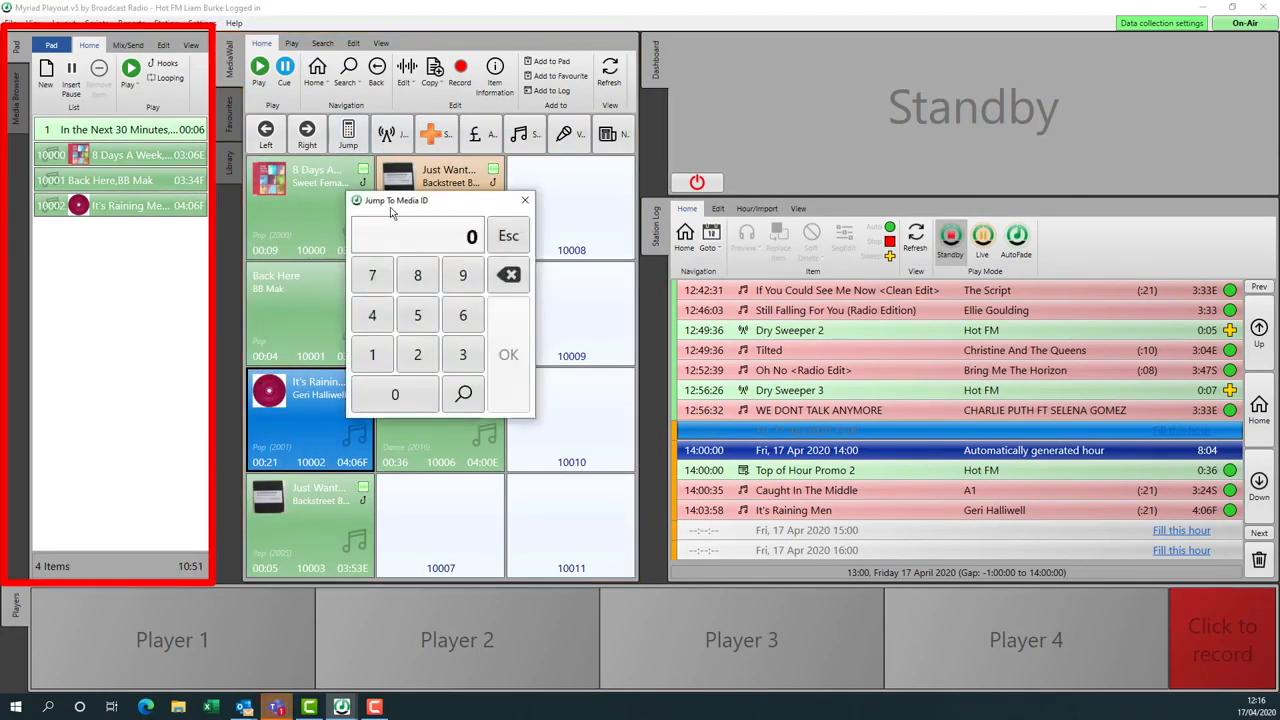
left_click(372, 354)
left_click(500, 350)
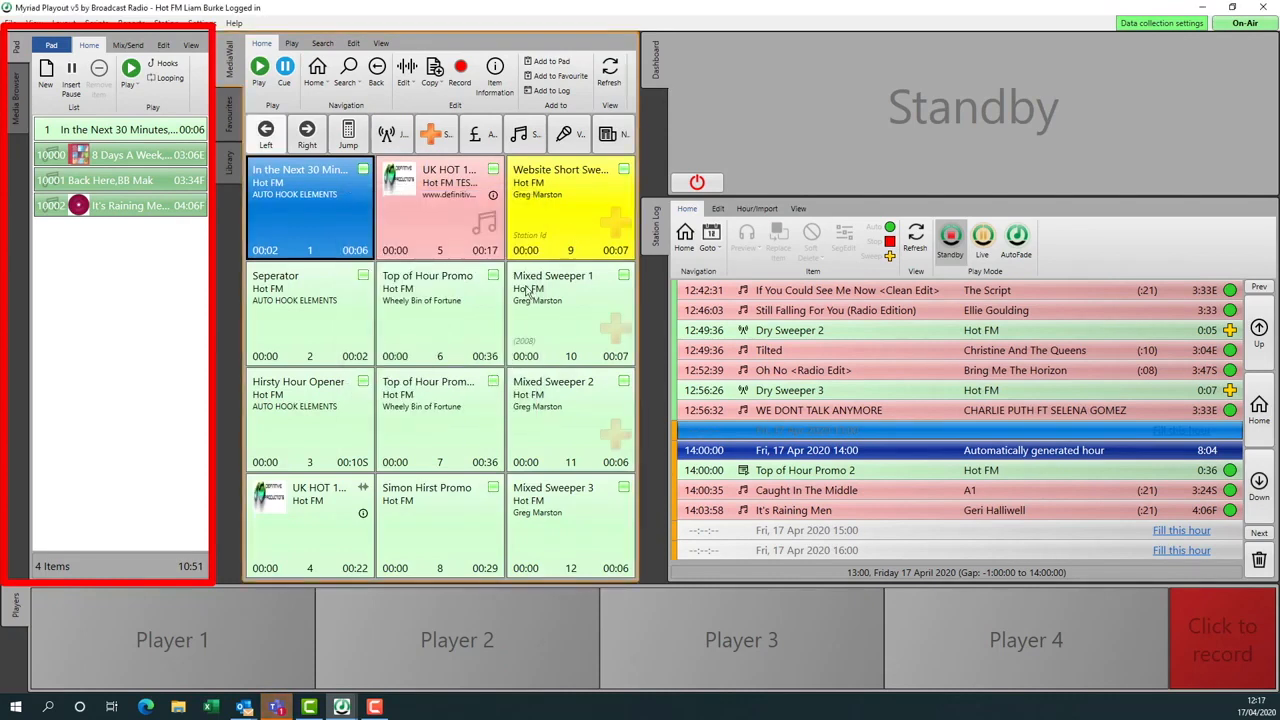
left_click_drag(534, 315, 110, 235)
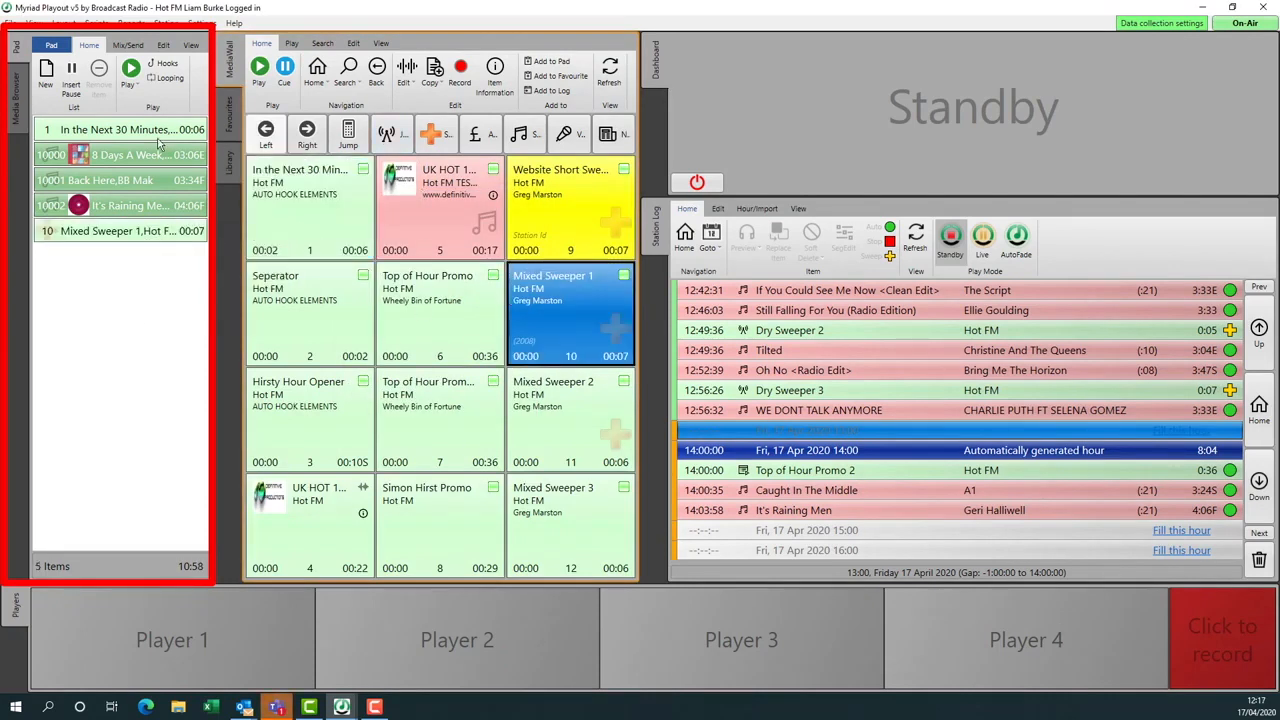
left_click(527, 142)
left_click_drag(305, 515, 165, 468)
left_click_drag(425, 215, 130, 320)
- Send the Pad playlist to the scheduled log for 17 April 2020 at 13:00
left_click(130, 46)
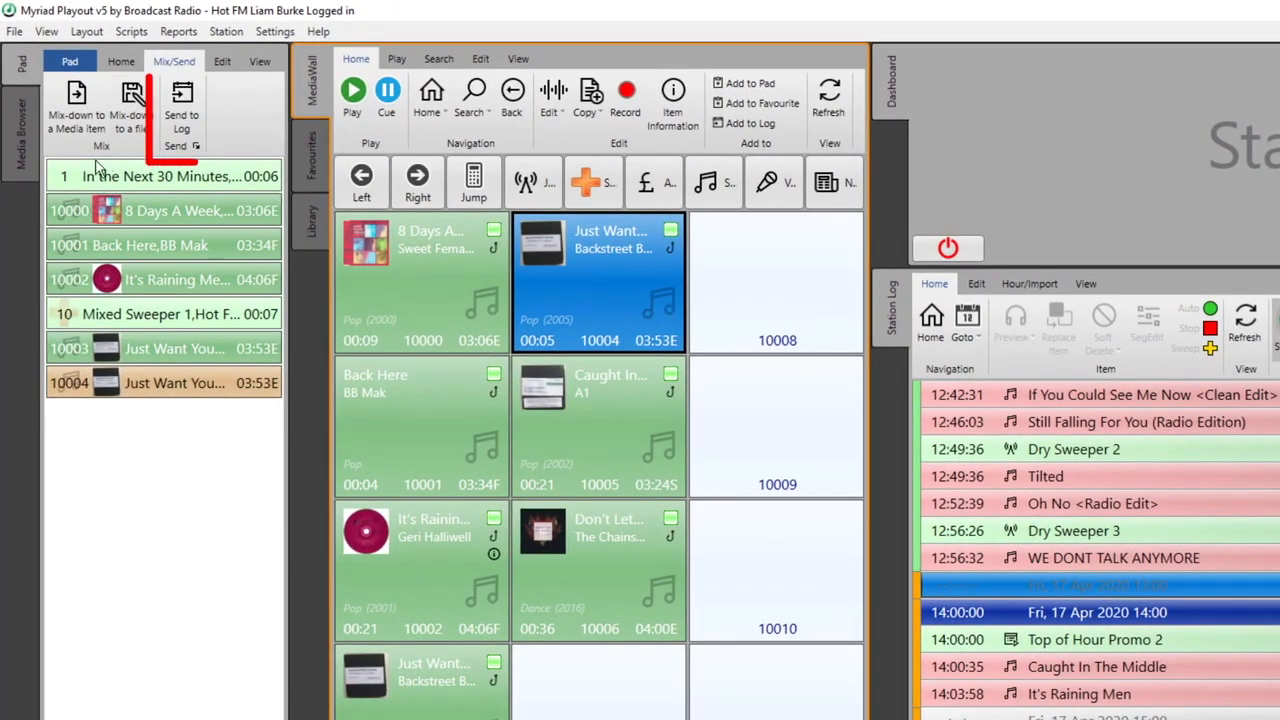
left_click(183, 100)
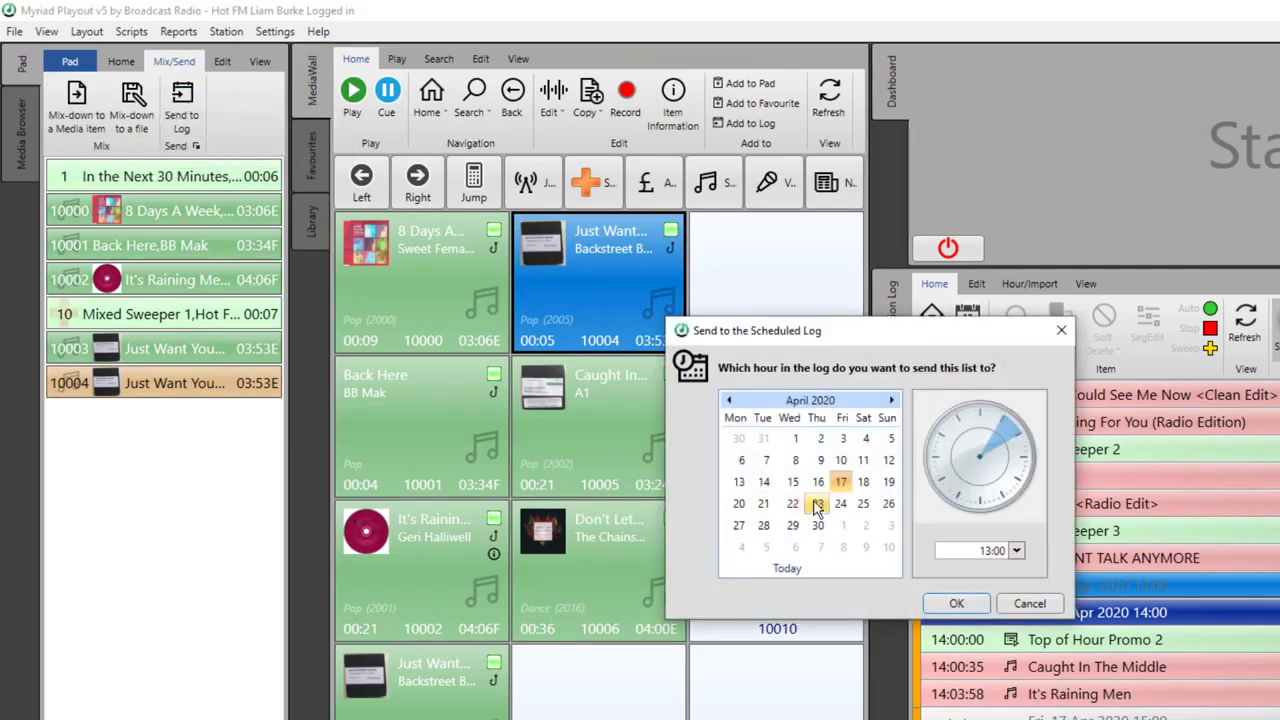
left_click(888, 482)
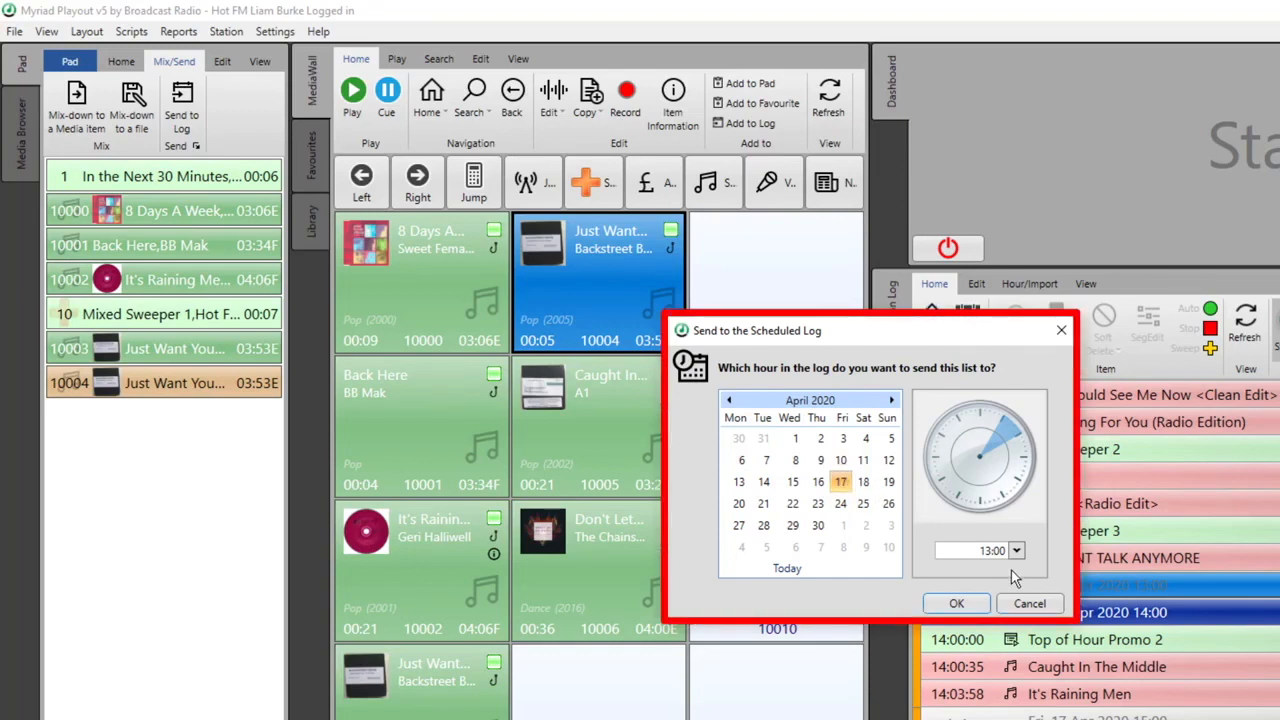
left_click(957, 606)
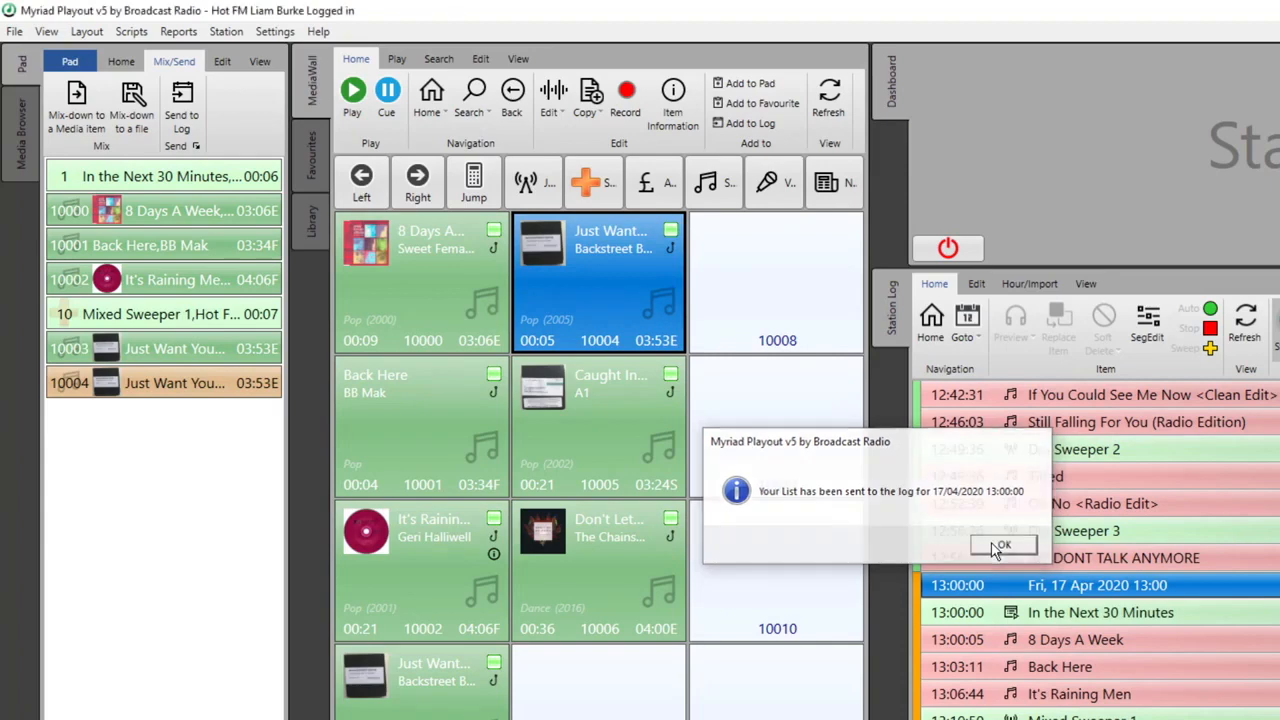
left_click(993, 557)
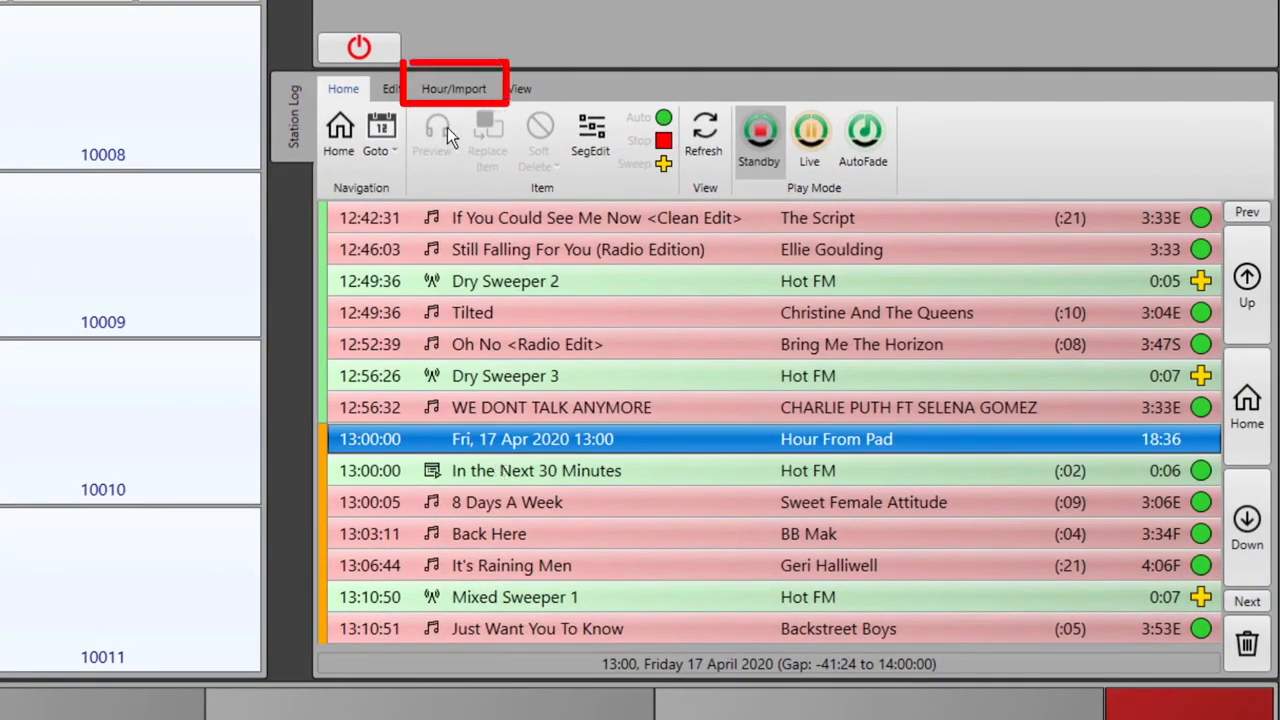
- Schedule the station log for the whole of 17 April 2020, from 00:00:00 to 23:59:59
left_click(460, 90)
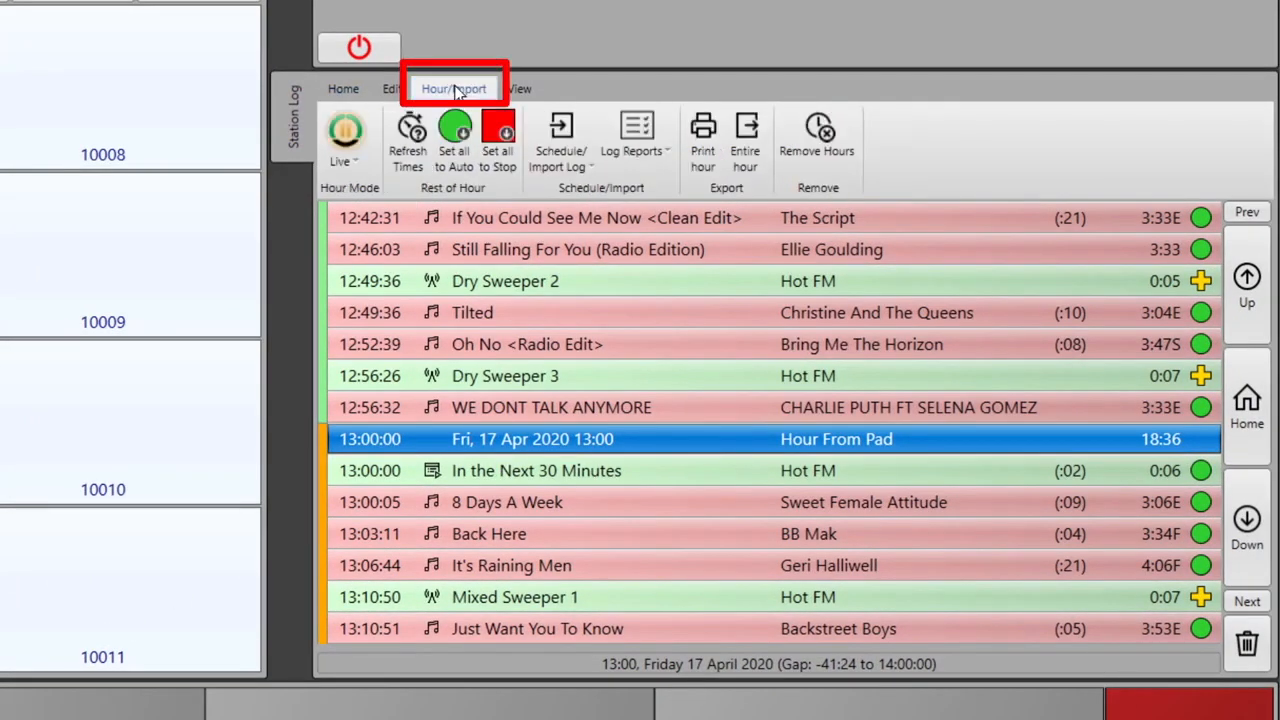
left_click(561, 134)
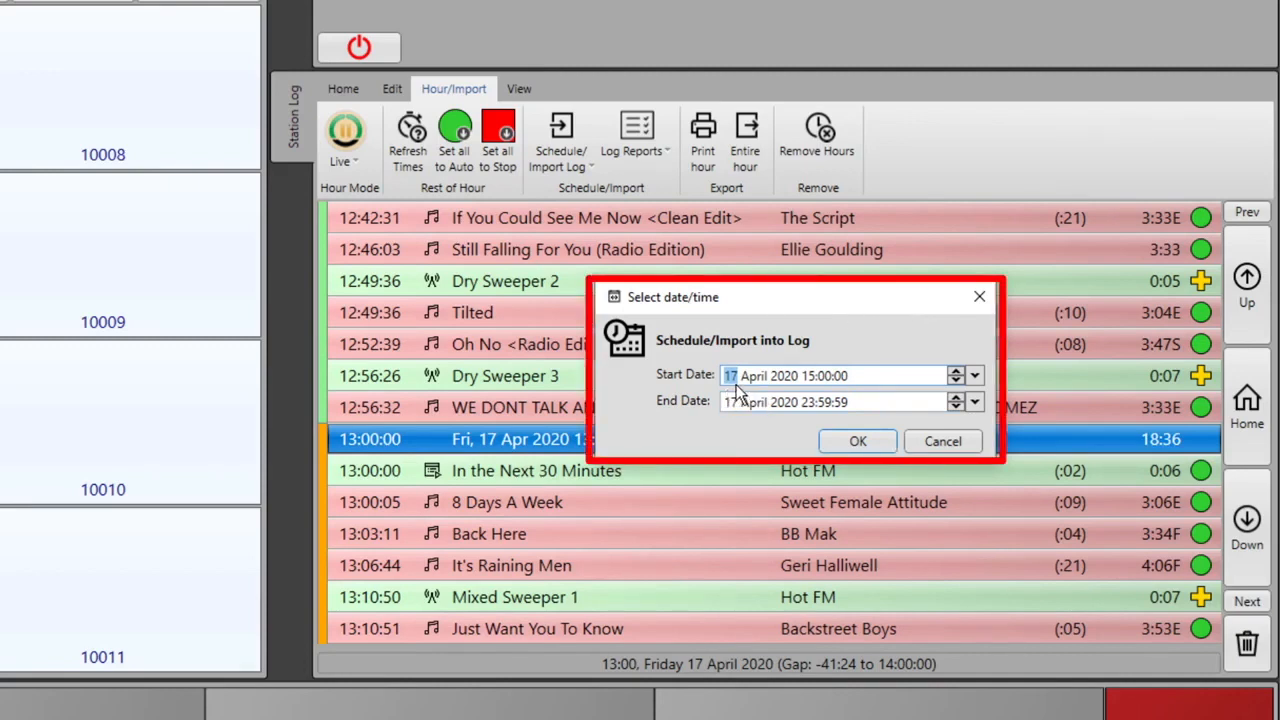
double_click(812, 374)
type("00")
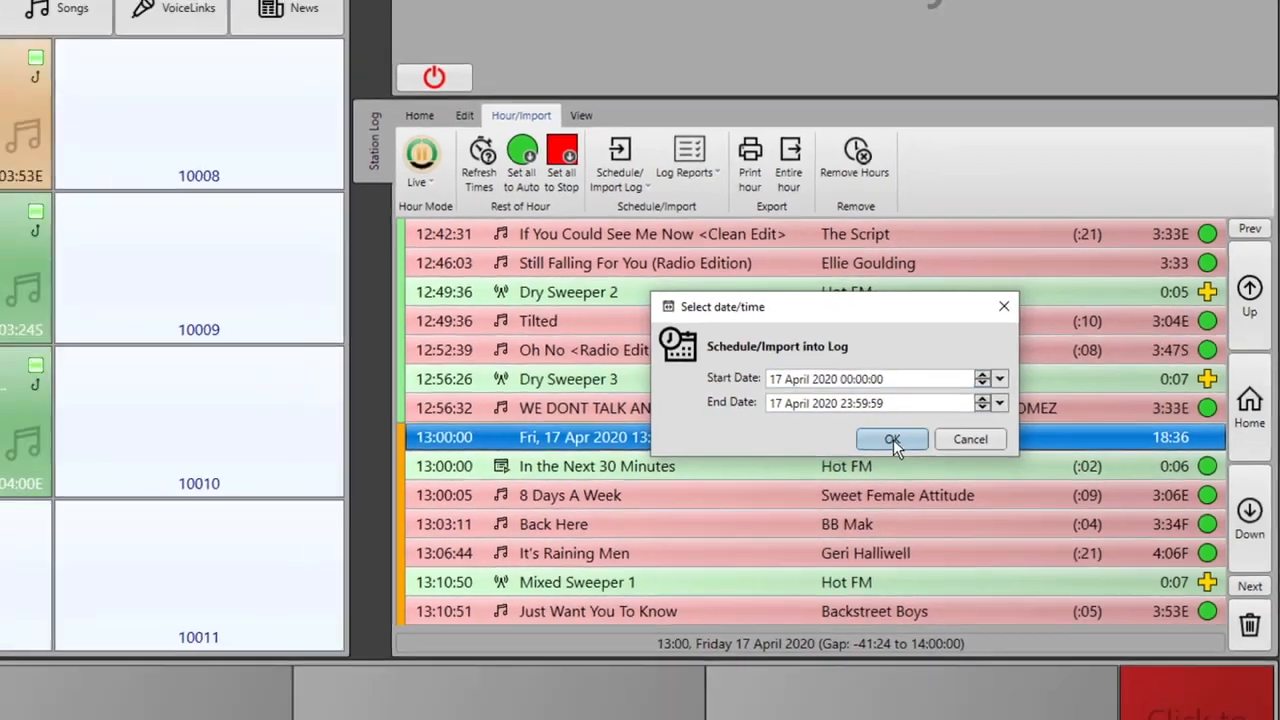
left_click(858, 441)
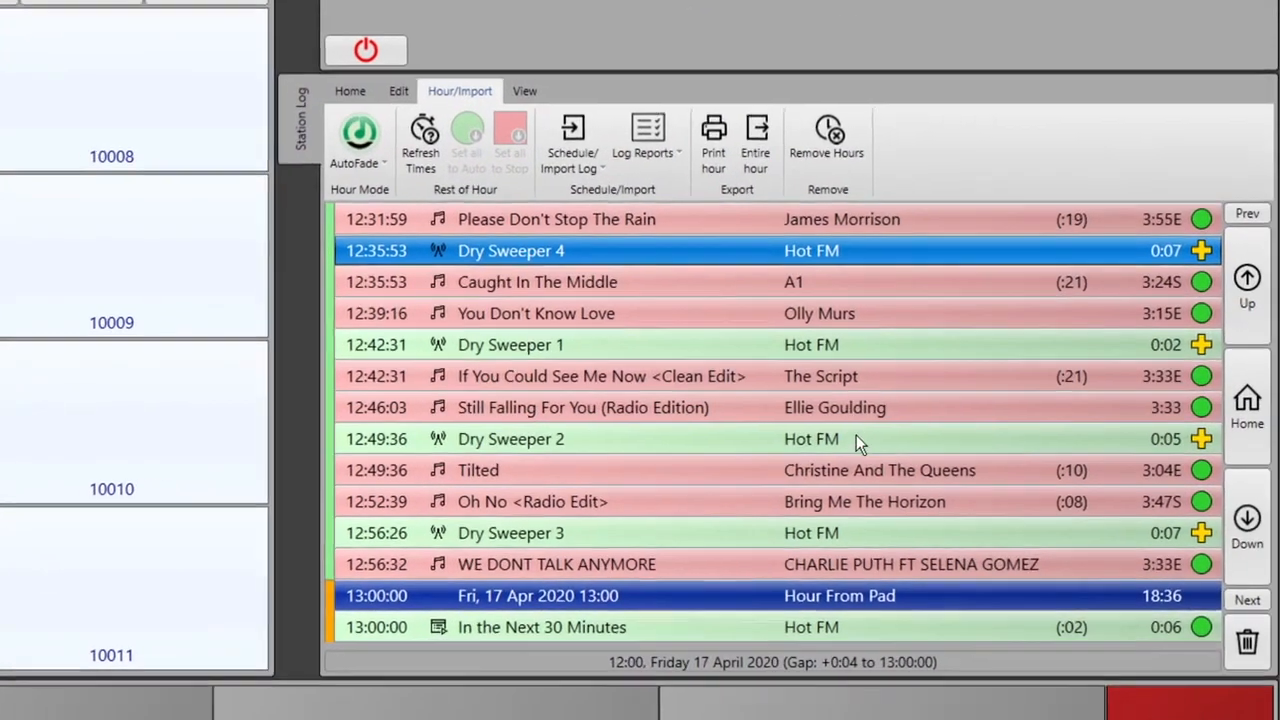
- Look through the station log for 17 April 2020 to examine the afternoon and evening hours
scroll(872, 391, "down", 20)
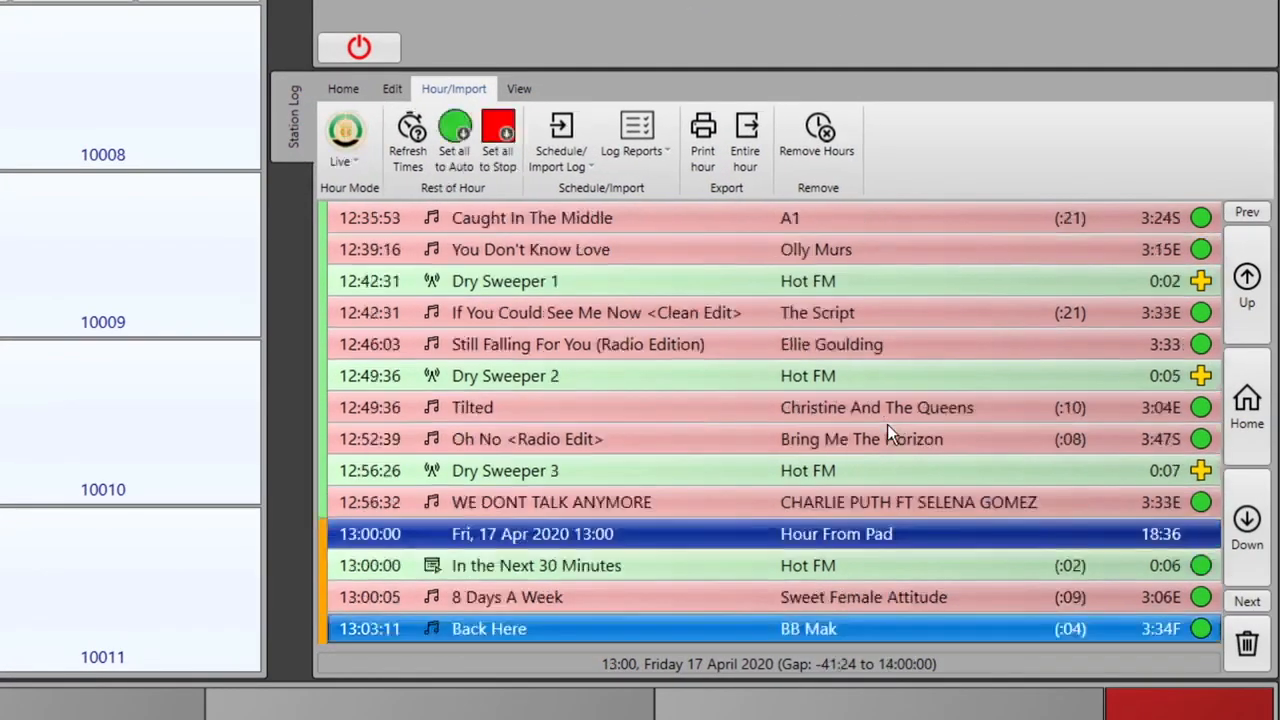
key("Down")
key("Down")
key("Down")
key("Down")
key("Down")
key("Down")
key("Down")
key("Down")
key("Down")
key("Down")
key("Down")
key("Down")
key("Down")
key("Down")
key("Down")
key("Down")
key("Down")
key("Down")
key("Down")
key("Down")
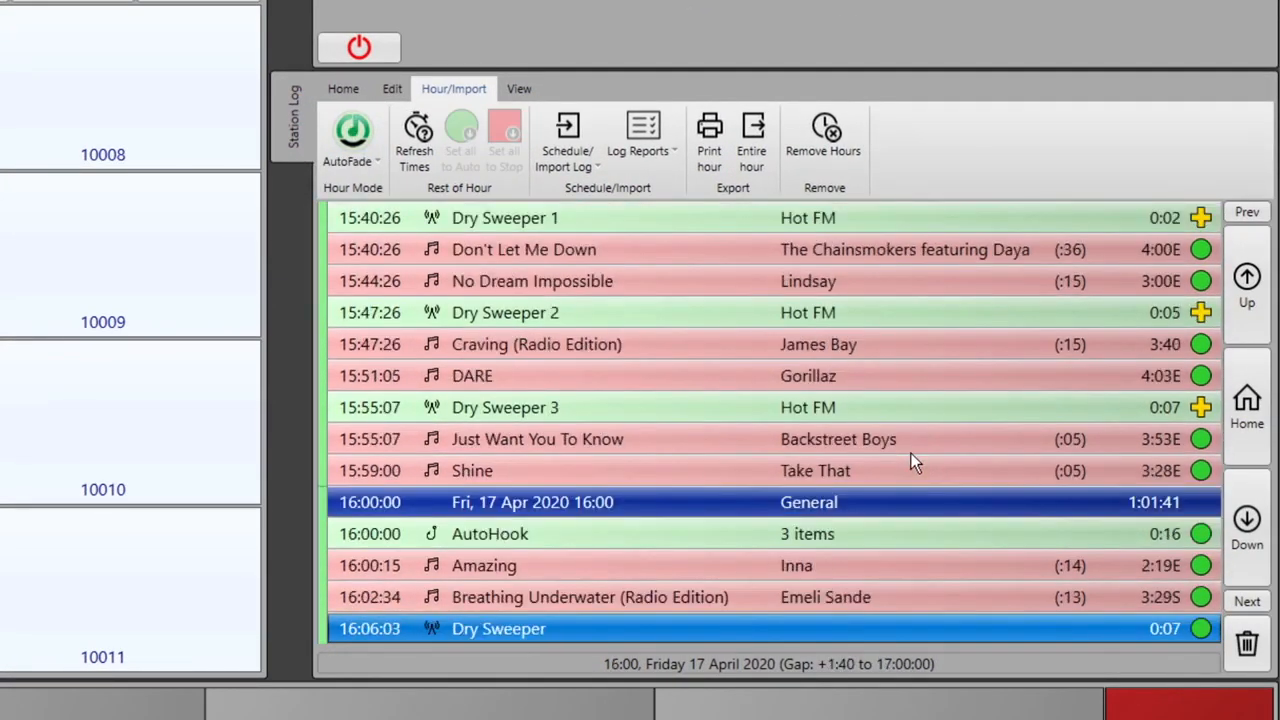
key("Down")
key("Down")
key("Down")
key("Down")
key("Down")
key("Down")
key("Down")
key("Down")
key("Down")
key("Down")
key("Down")
key("Down")
key("Down")
key("Down")
key("Down")
key("Down")
key("Down")
key("Down")
key("Down")
key("Down")
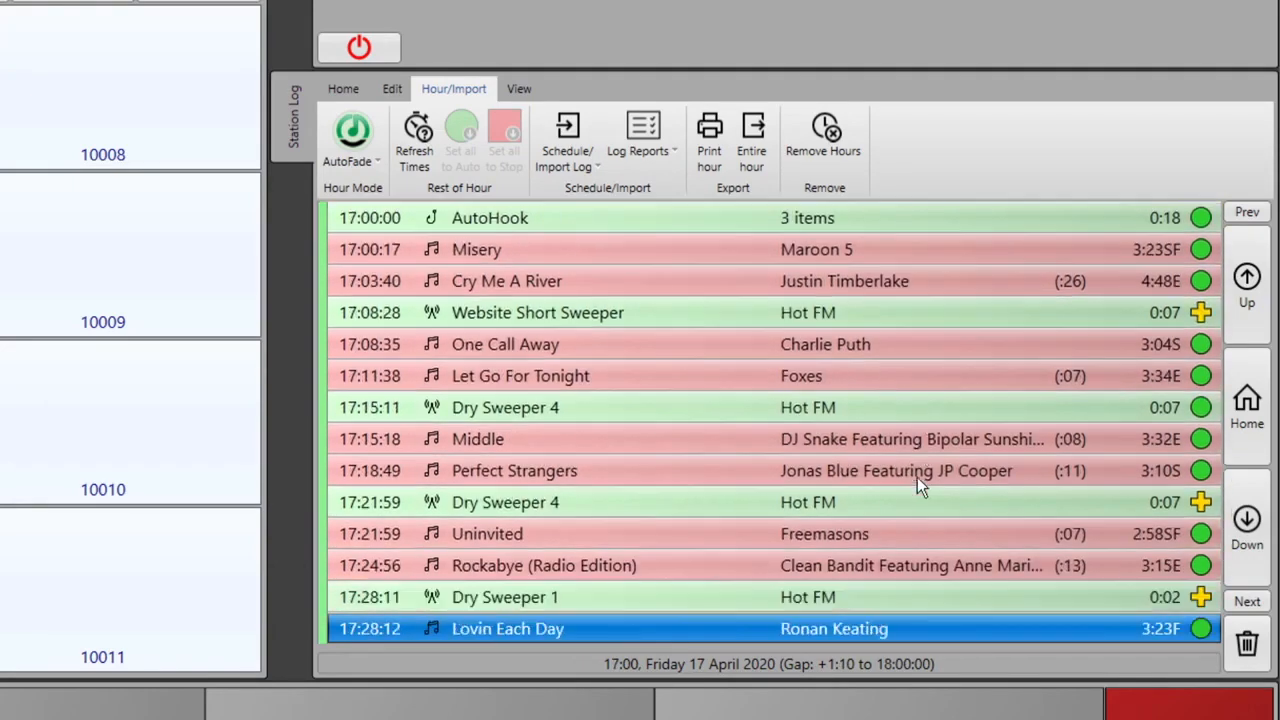
key("Down")
key("Down")
key("Down")
key("Down")
key("Down")
key("Down")
key("Down")
key("Down")
key("Down")
key("Down")
key("Down")
key("Down")
key("Down")
key("Down")
key("Down")
key("Down")
key("Down")
key("Down")
key("Down")
key("Down")
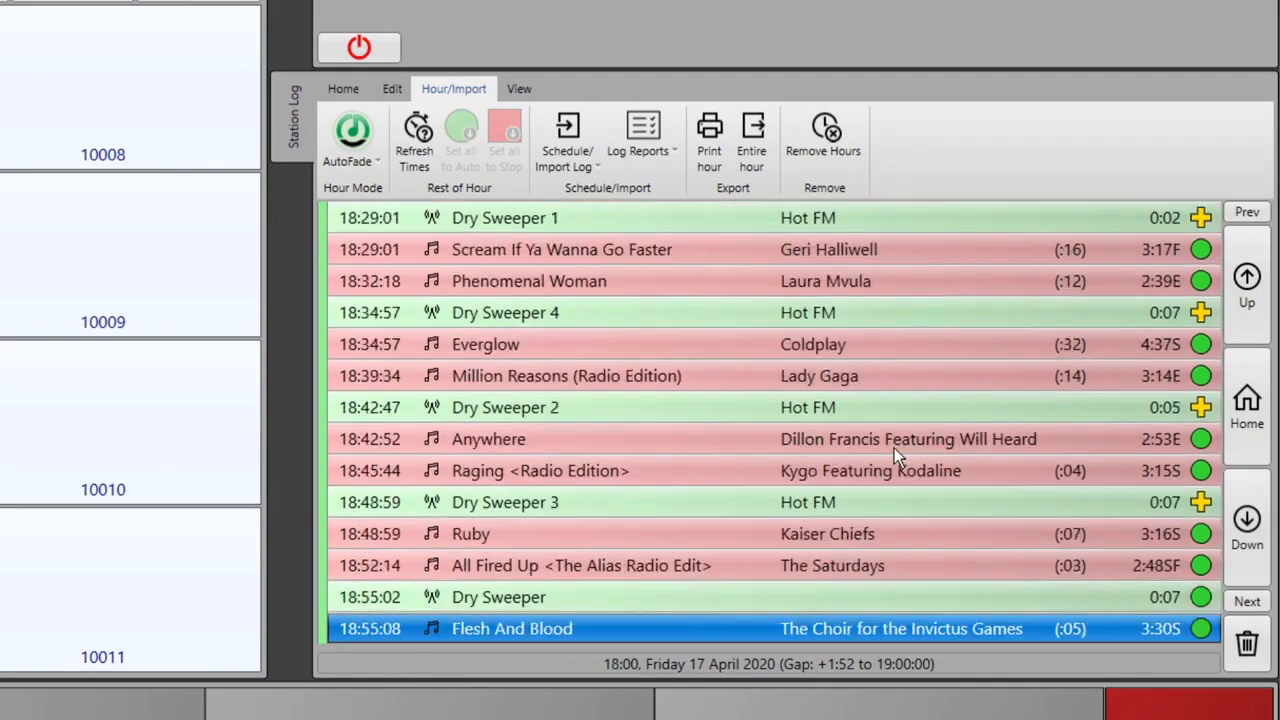
scroll(896, 443, "down", 2)
key("Down")
key("Up")
key("Up")
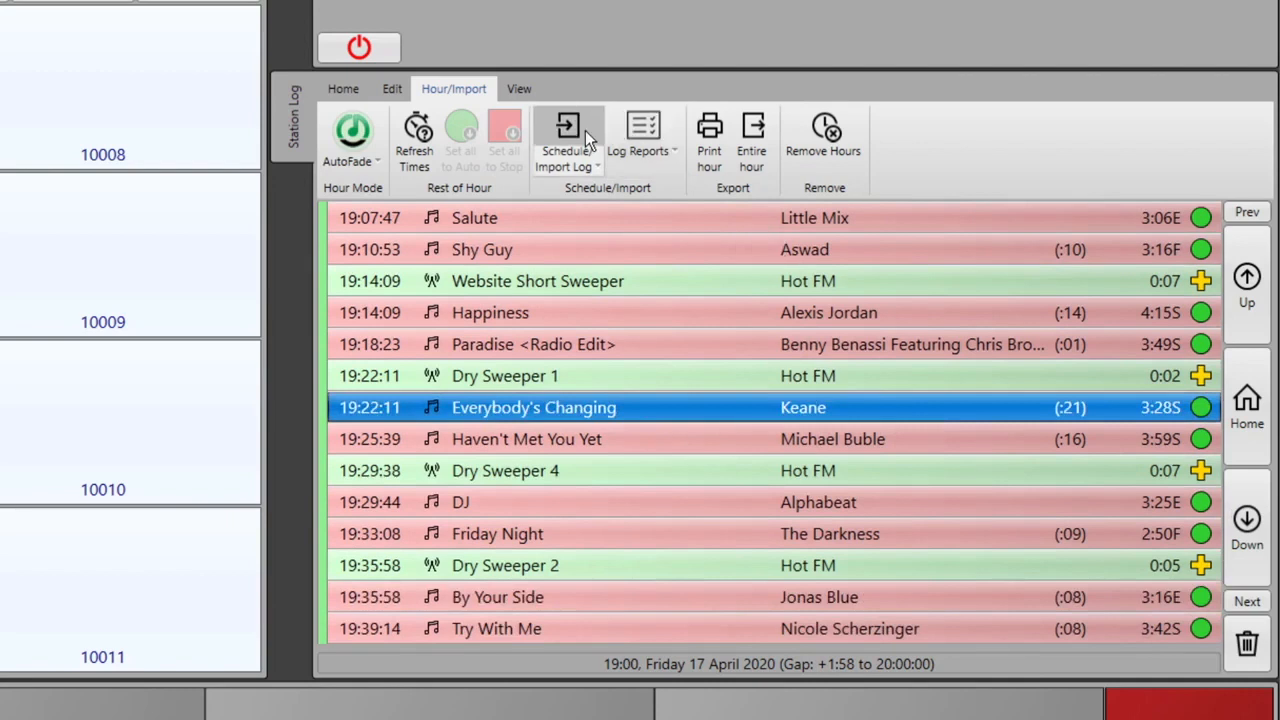
- Schedule the station log from 18 April 2020 00:00:00 to 20 April 2020 23:59:59
left_click(579, 121)
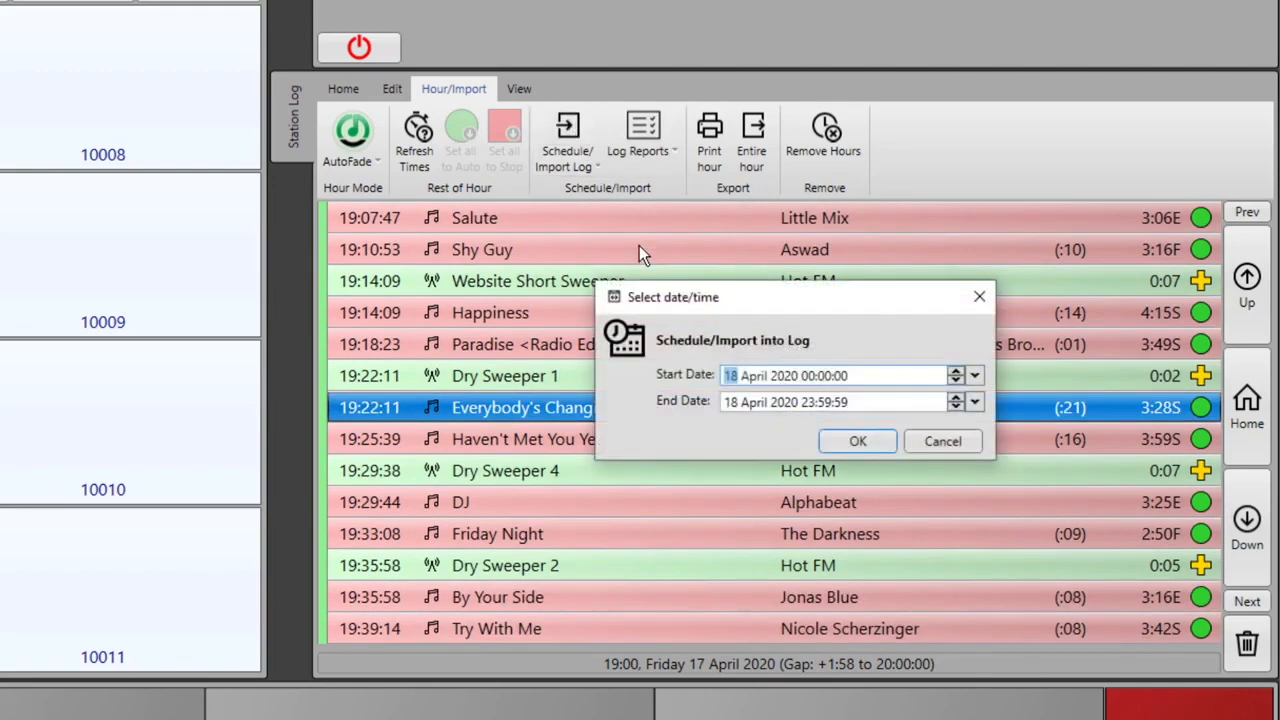
left_click(733, 403)
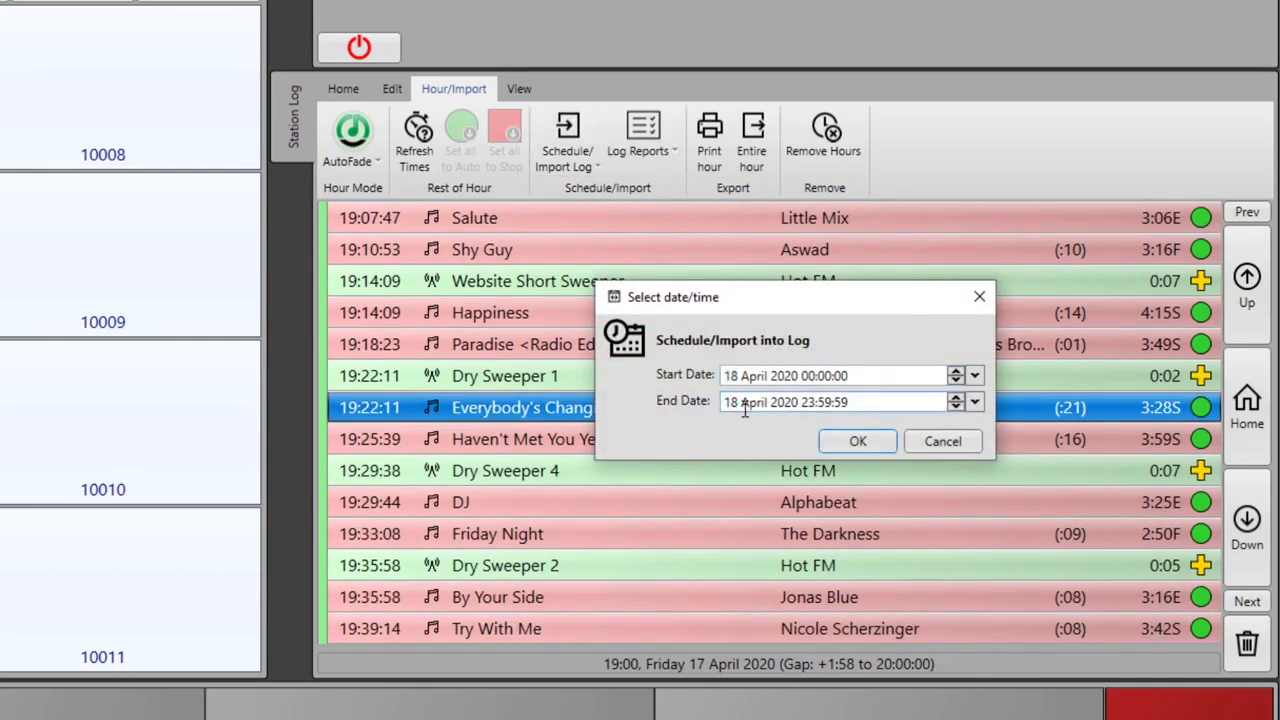
double_click(744, 403)
left_click(731, 402)
type("20")
left_click(860, 441)
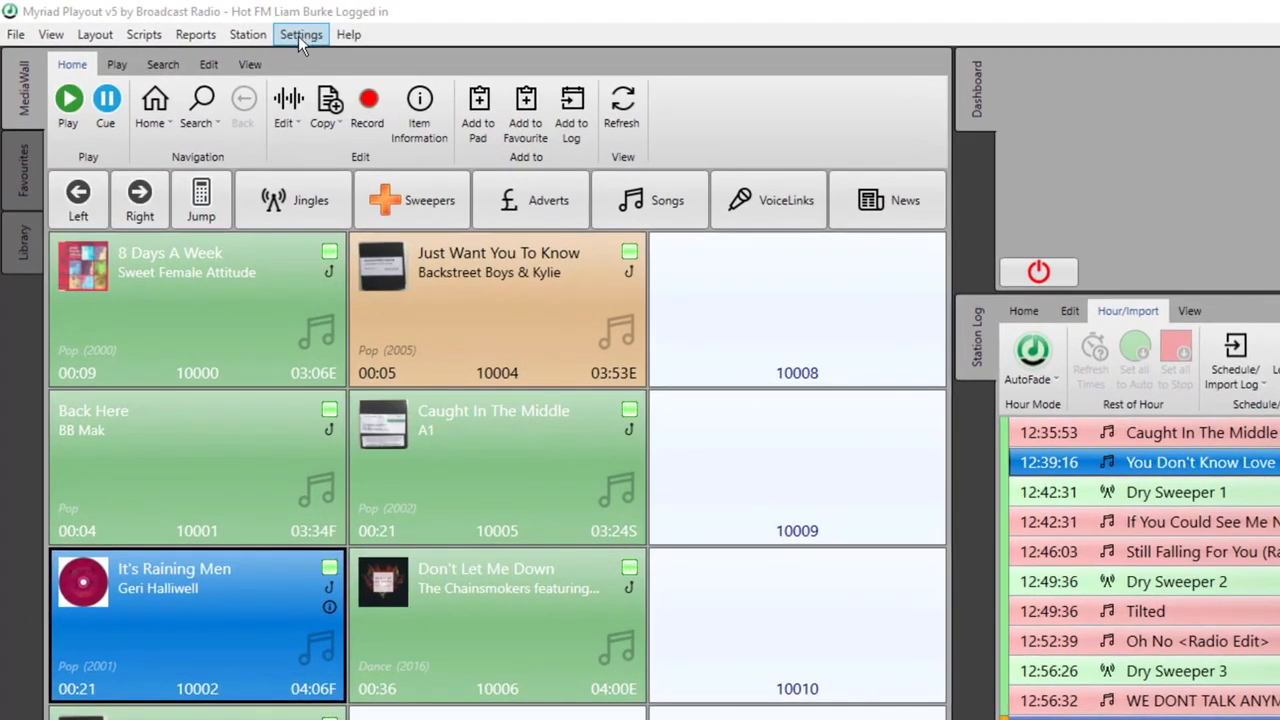
- Open the Scheduler settings of the Hot FM station in the database settings
left_click(300, 38)
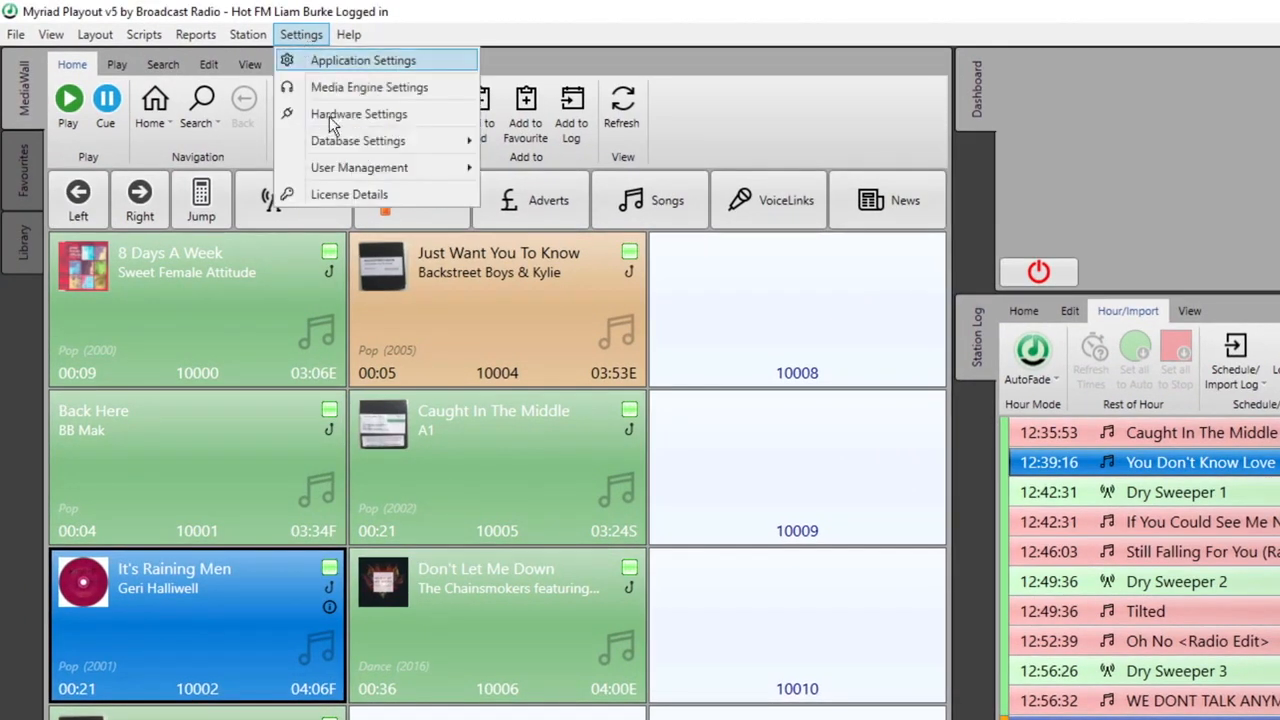
mouse_move(339, 140)
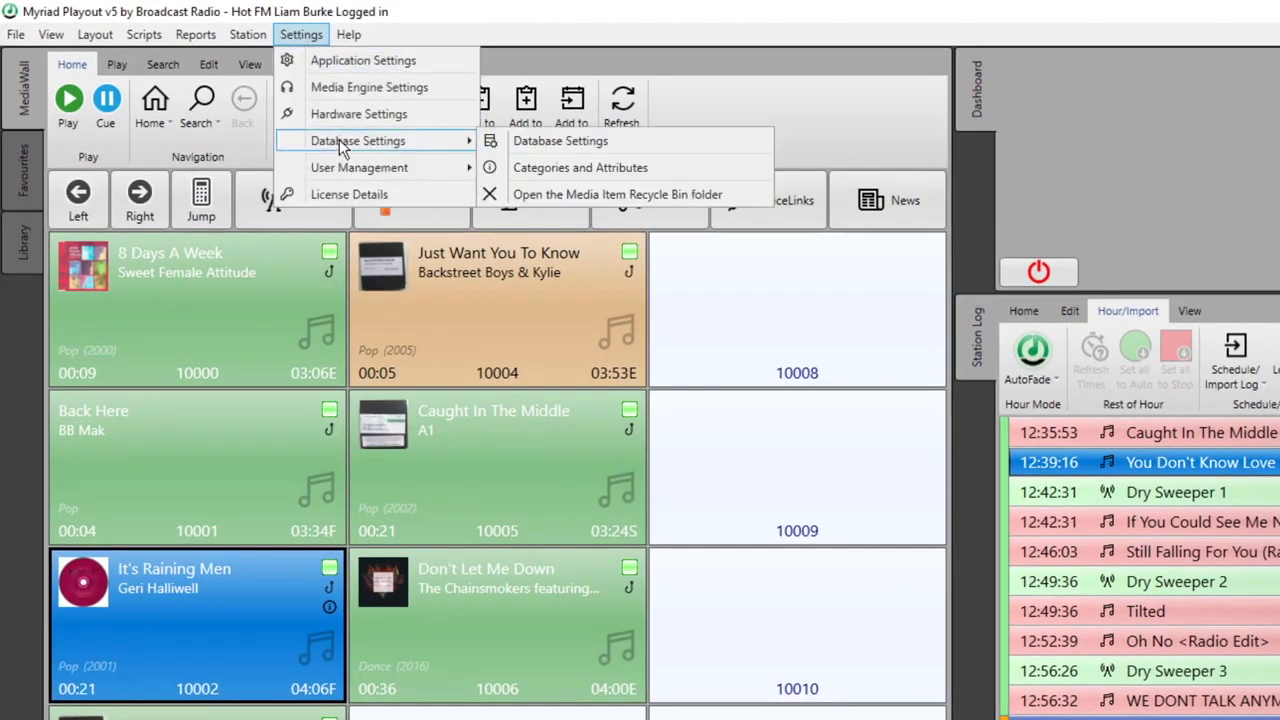
left_click(520, 146)
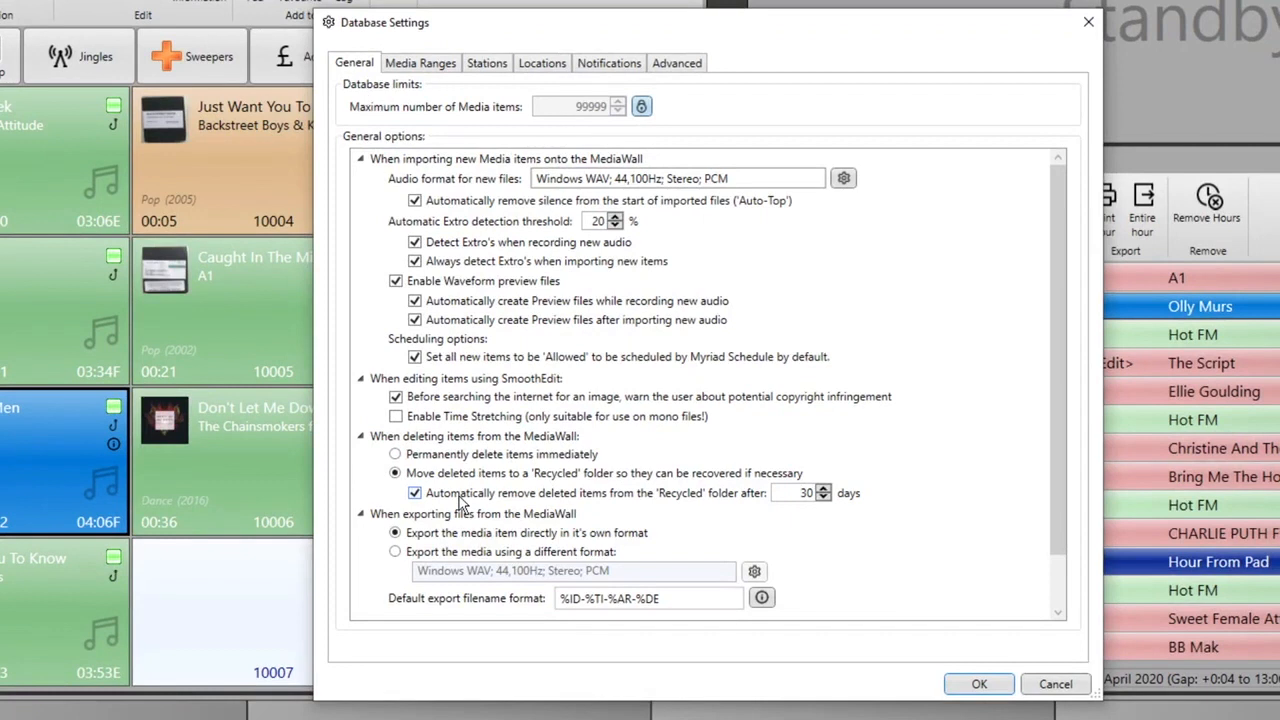
left_click(487, 68)
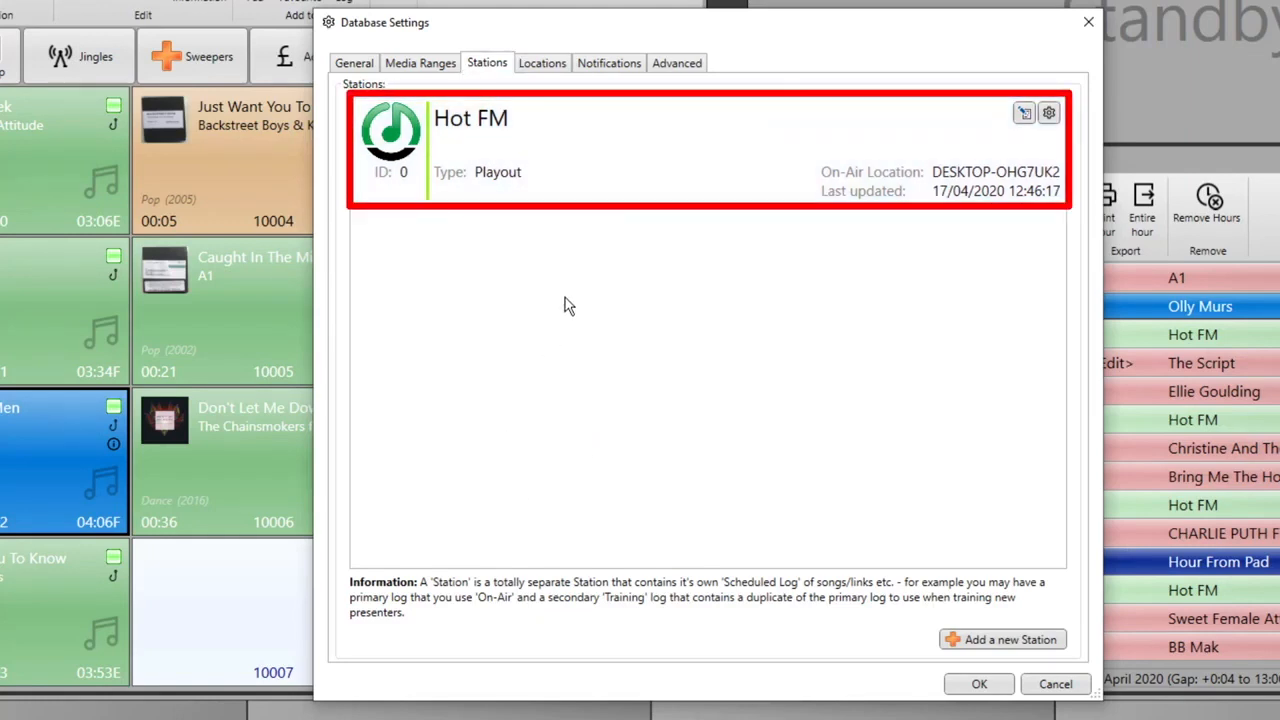
double_click(505, 157)
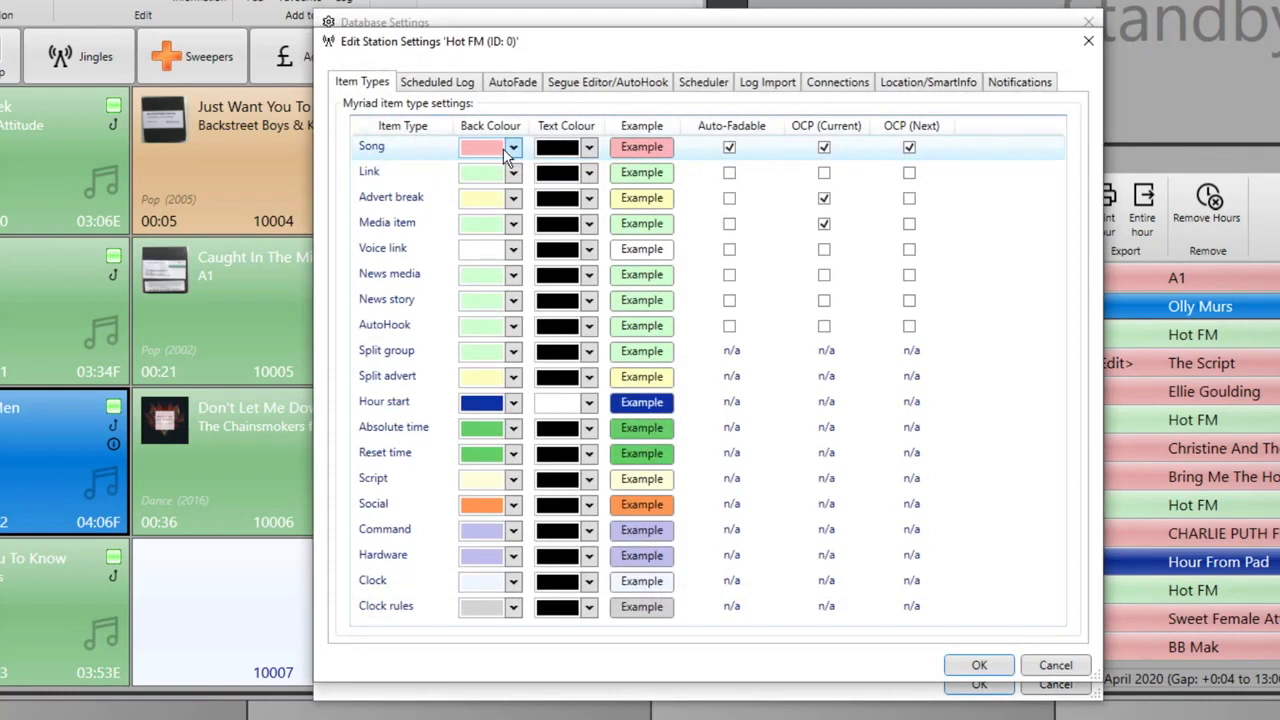
left_click(703, 84)
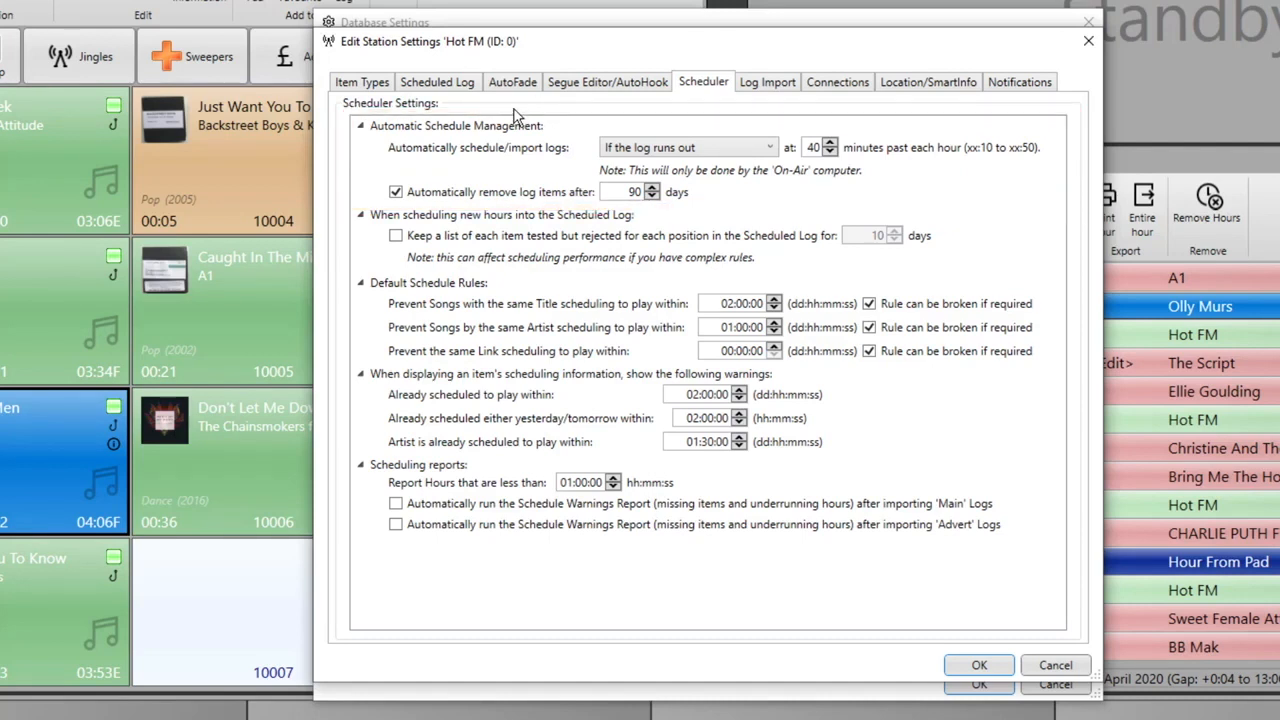
- Set Hot FM's automatic scheduling to If the log runs out at 40 minutes past each hour and save the station settings
left_click(772, 150)
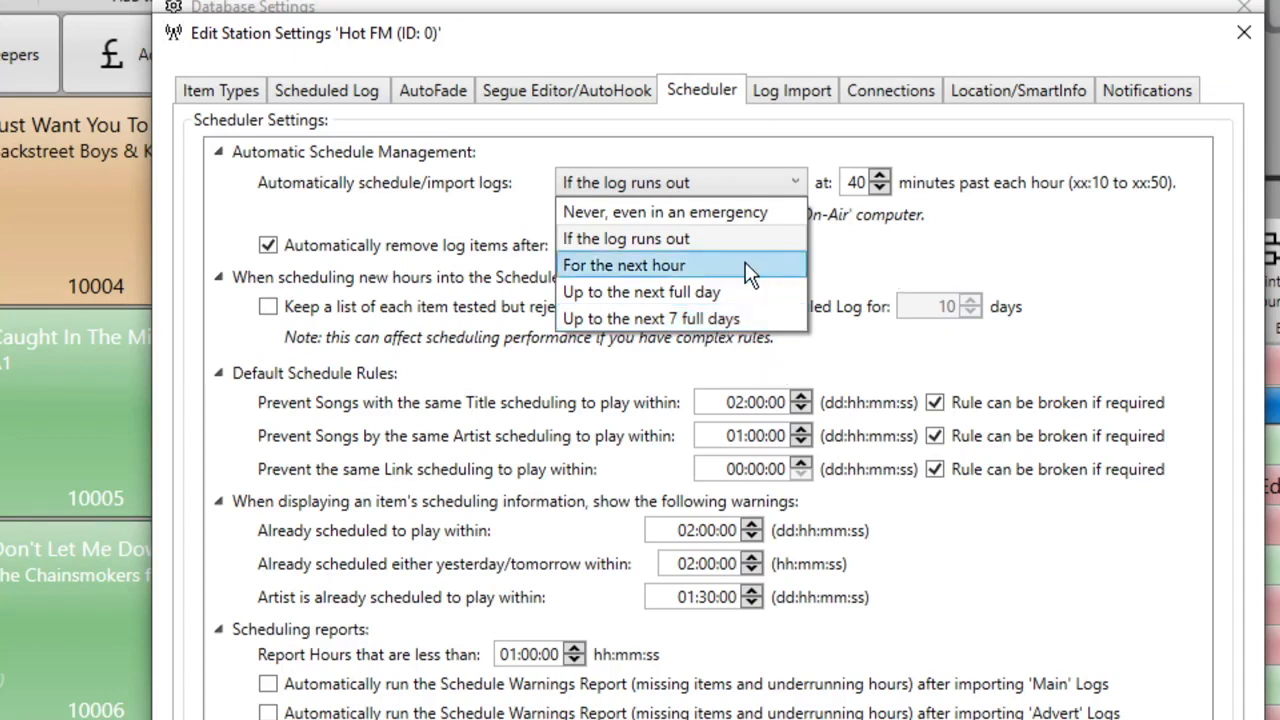
left_click(729, 240)
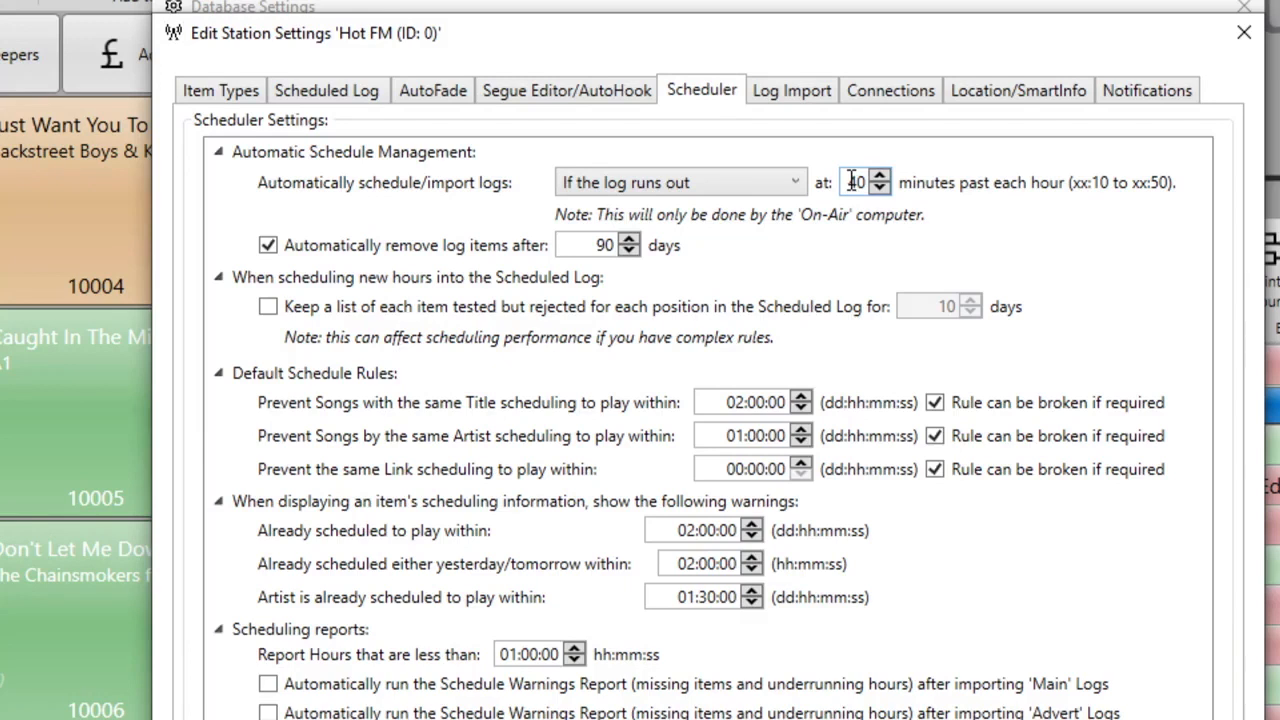
left_click_drag(850, 182, 880, 182)
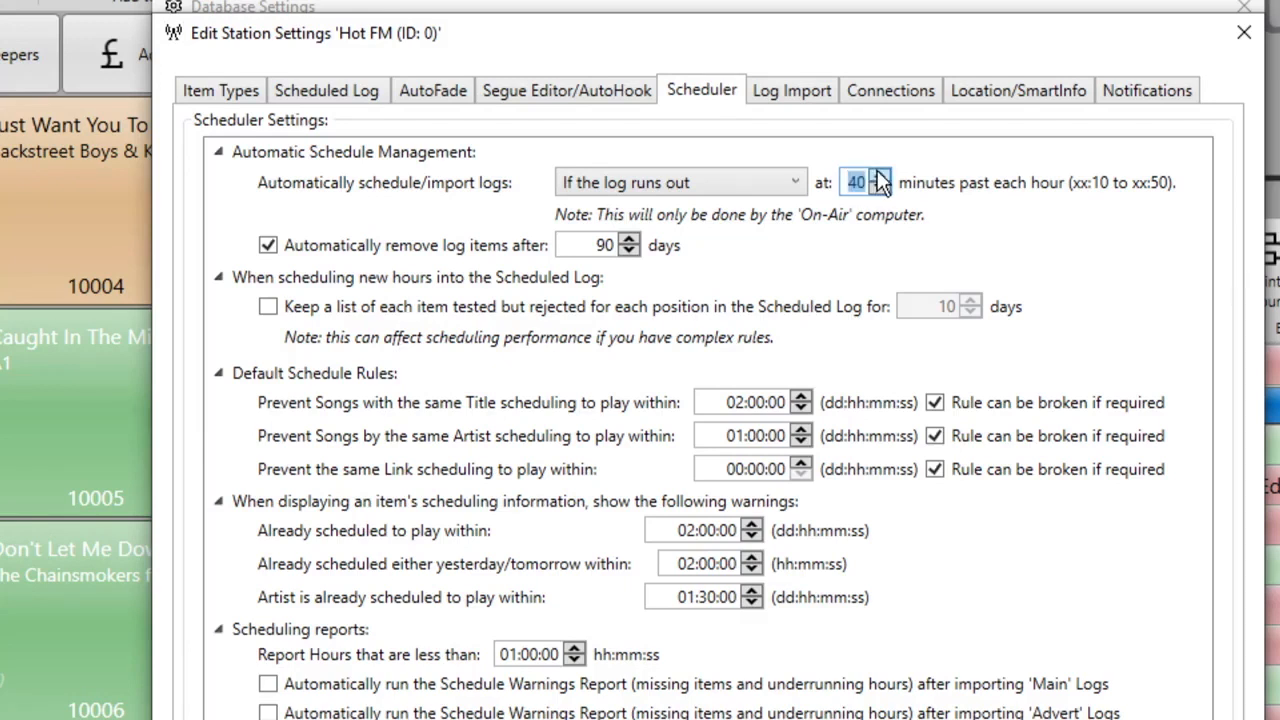
type("0")
left_click(877, 176)
key("BackSpace")
type("40")
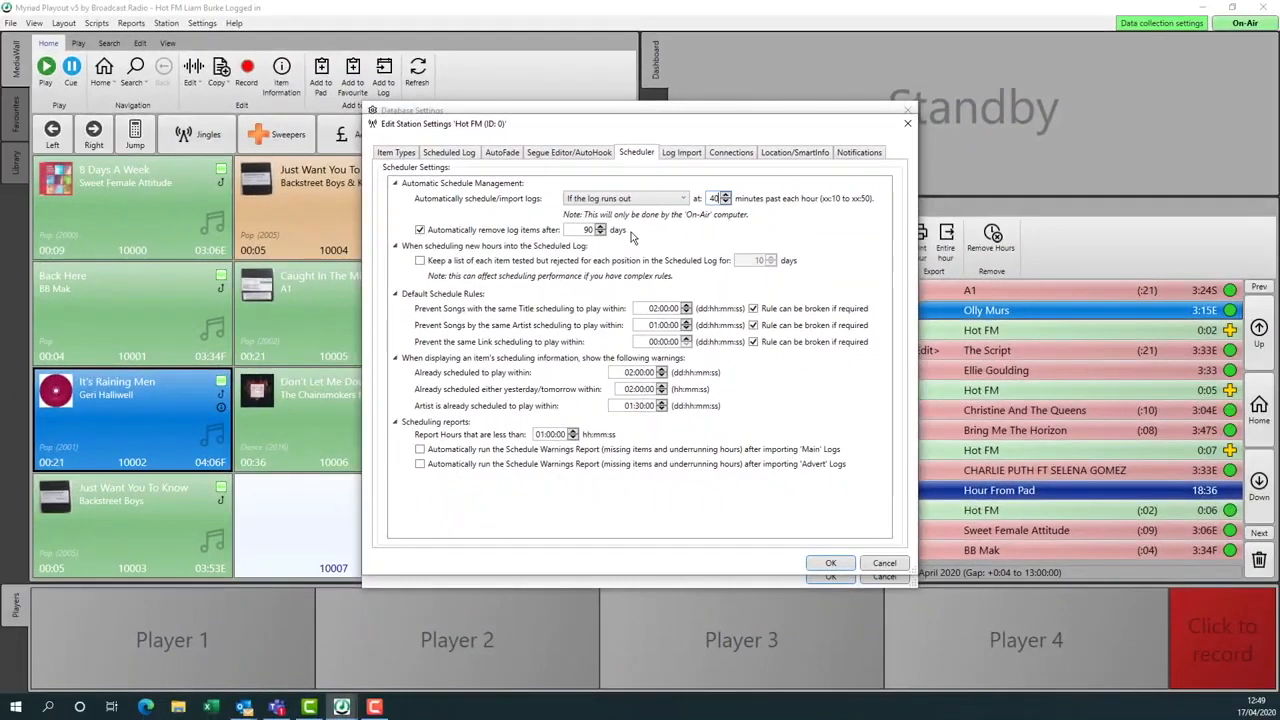
left_click(830, 563)
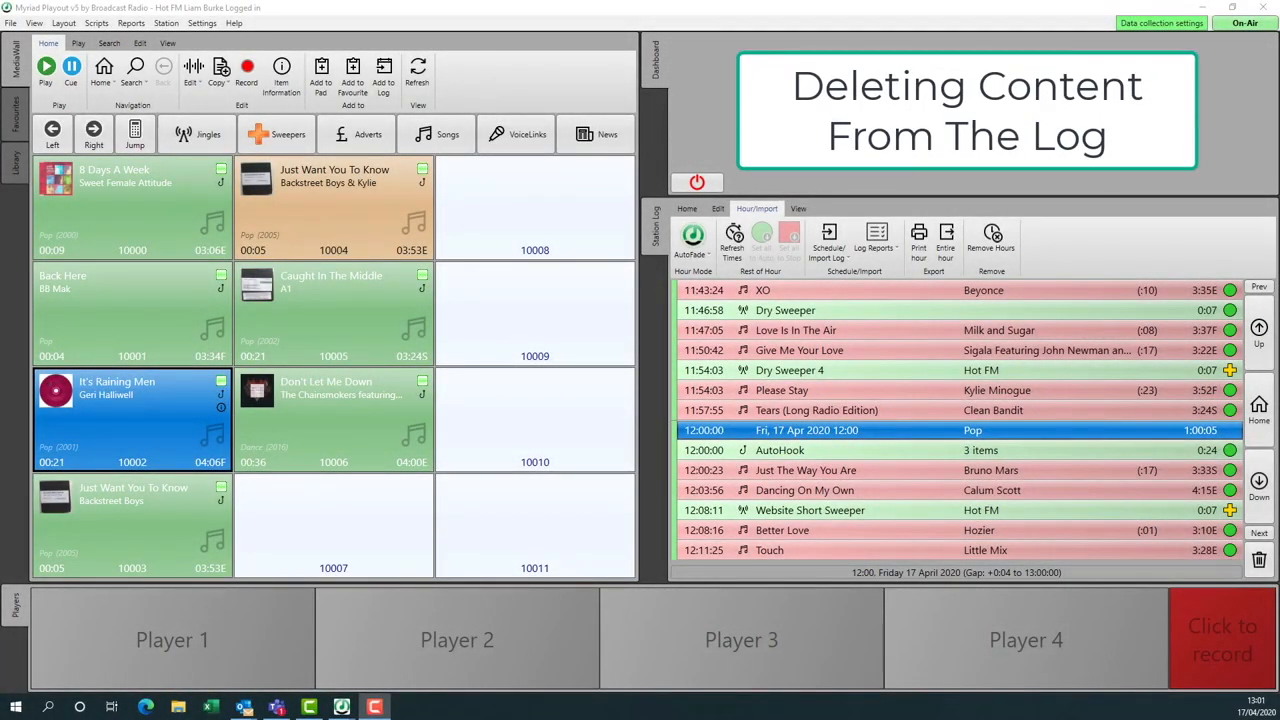
- Soft delete the song Just The Way You Are in the 12:00 hour and restore it
scroll(815, 474, "down", 5)
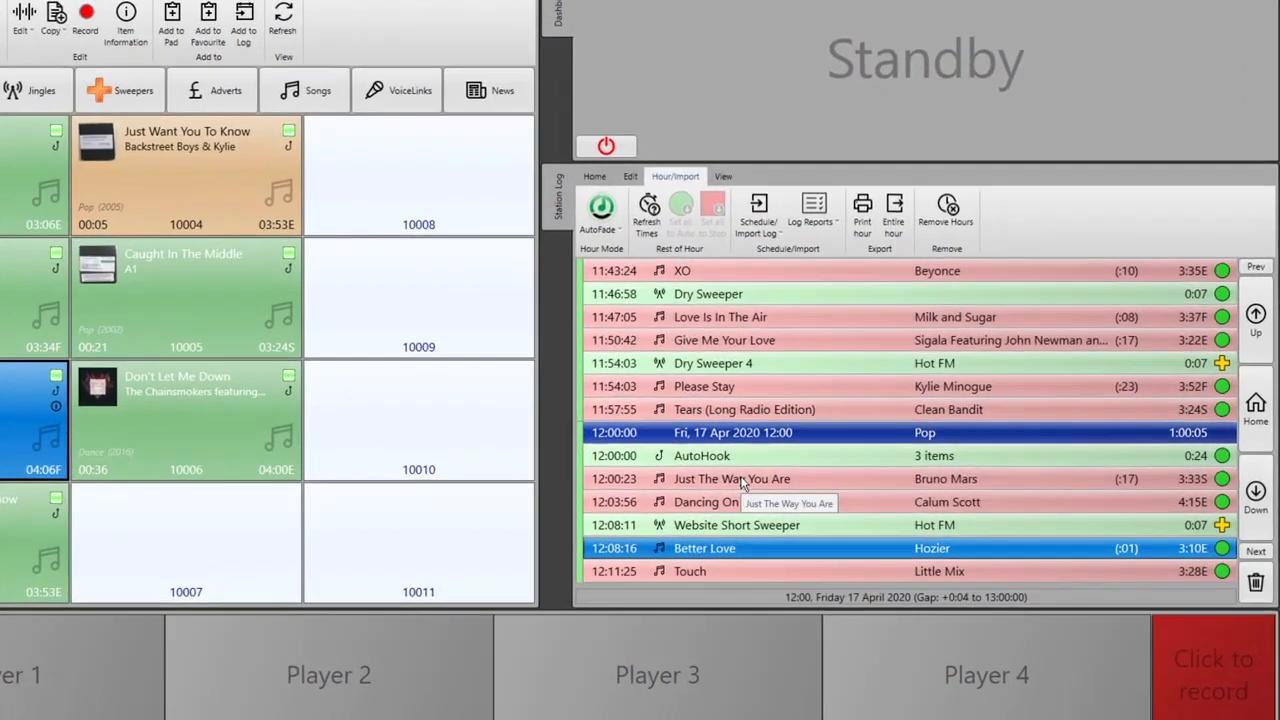
scroll(741, 478, "down", 2)
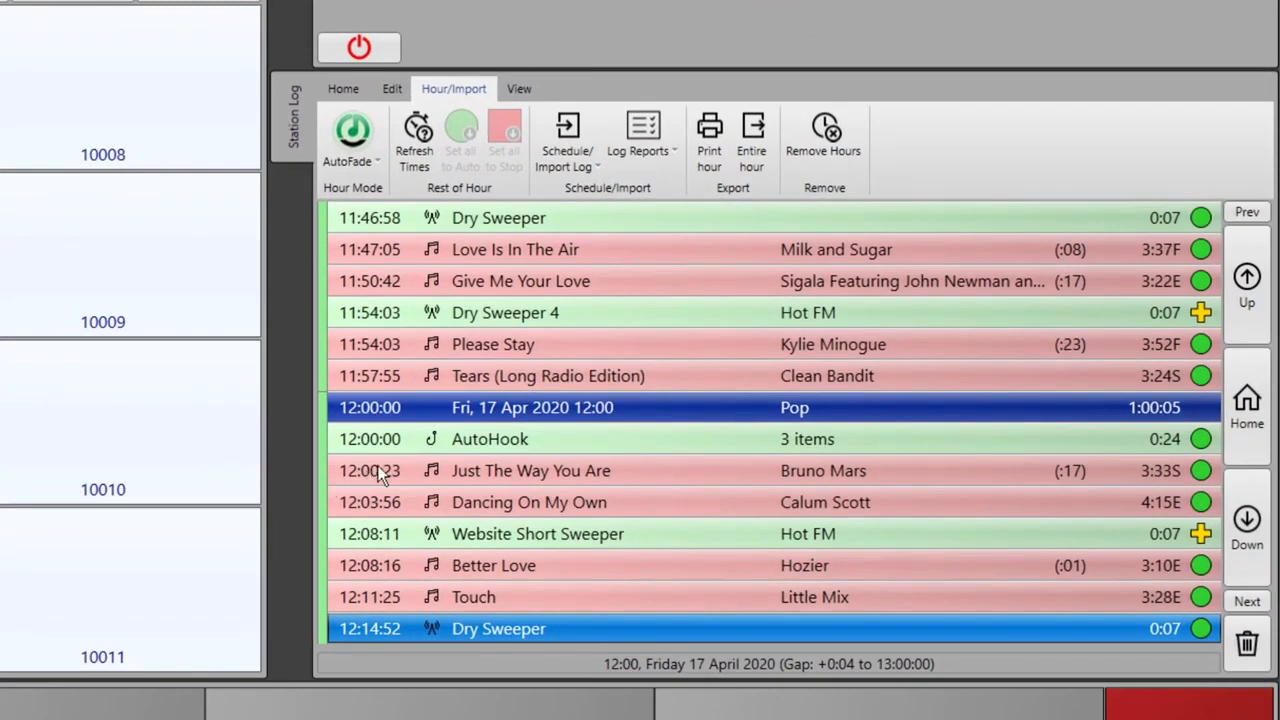
left_click(371, 470)
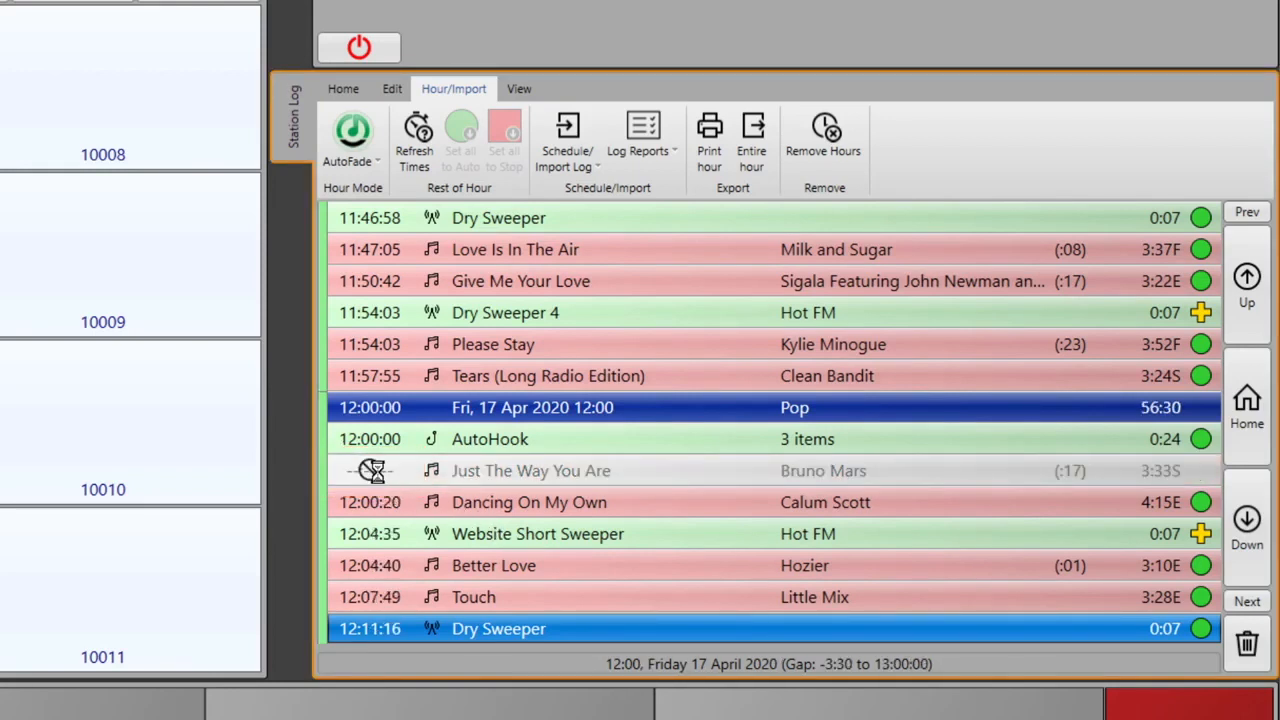
left_click(371, 470)
- Remove the songs Just The Way You Are and Touch from the 12:00 hour of the log
right_click(375, 471)
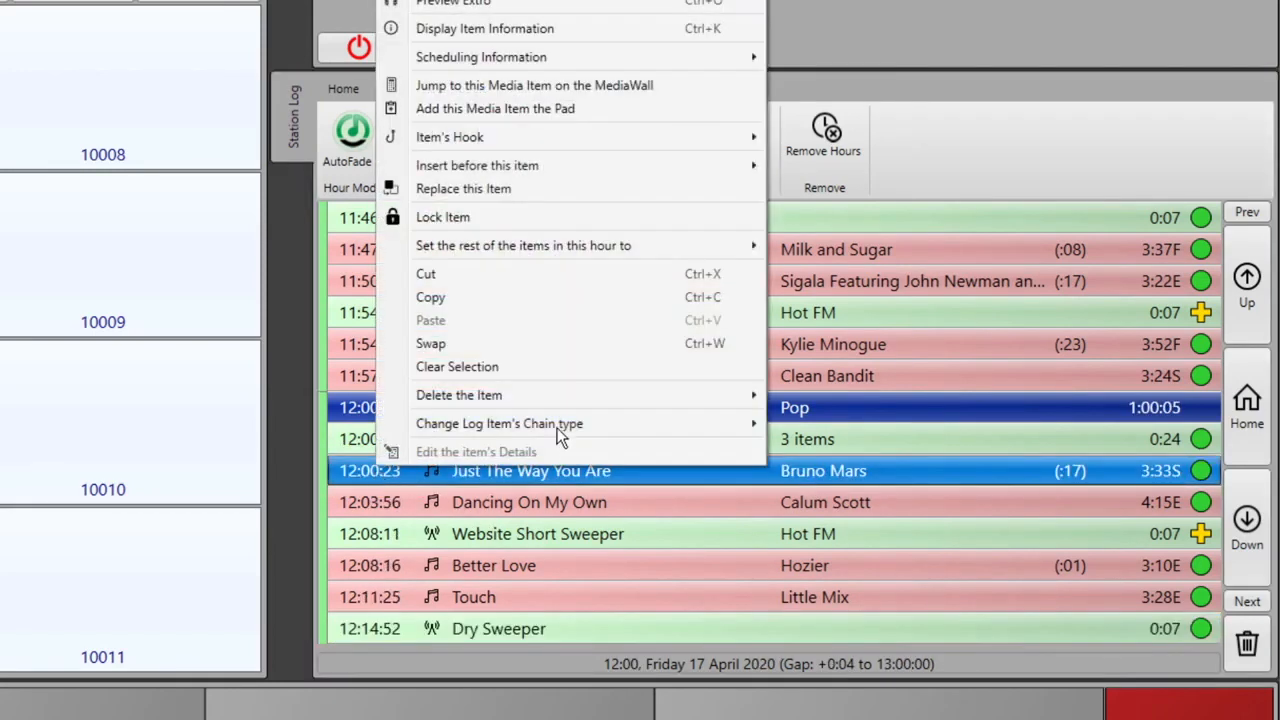
mouse_move(530, 402)
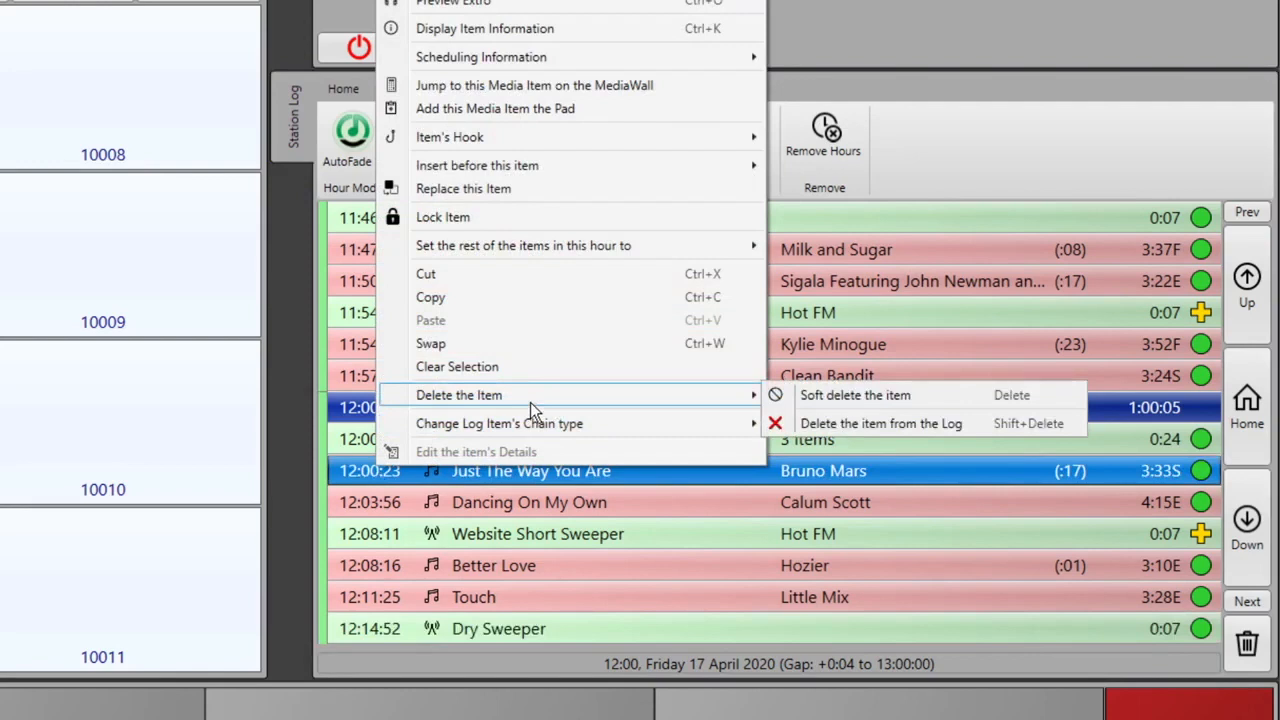
left_click(845, 424)
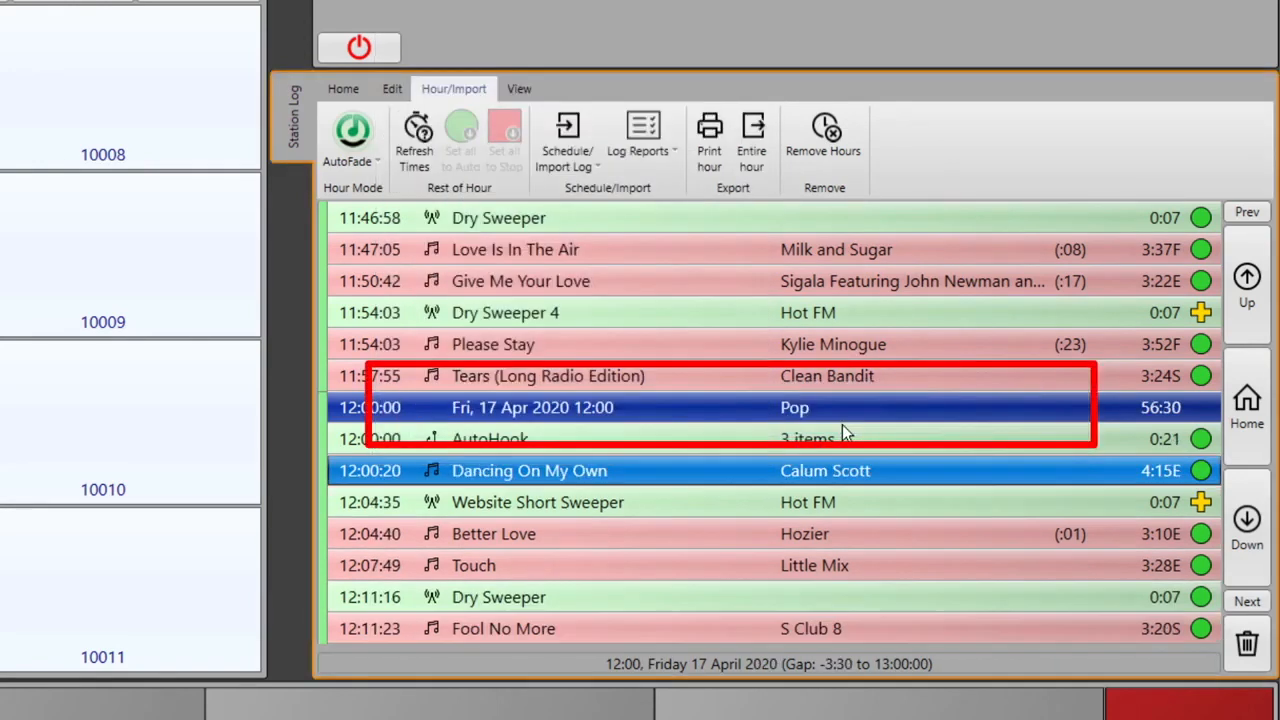
left_click_drag(525, 570, 1247, 648)
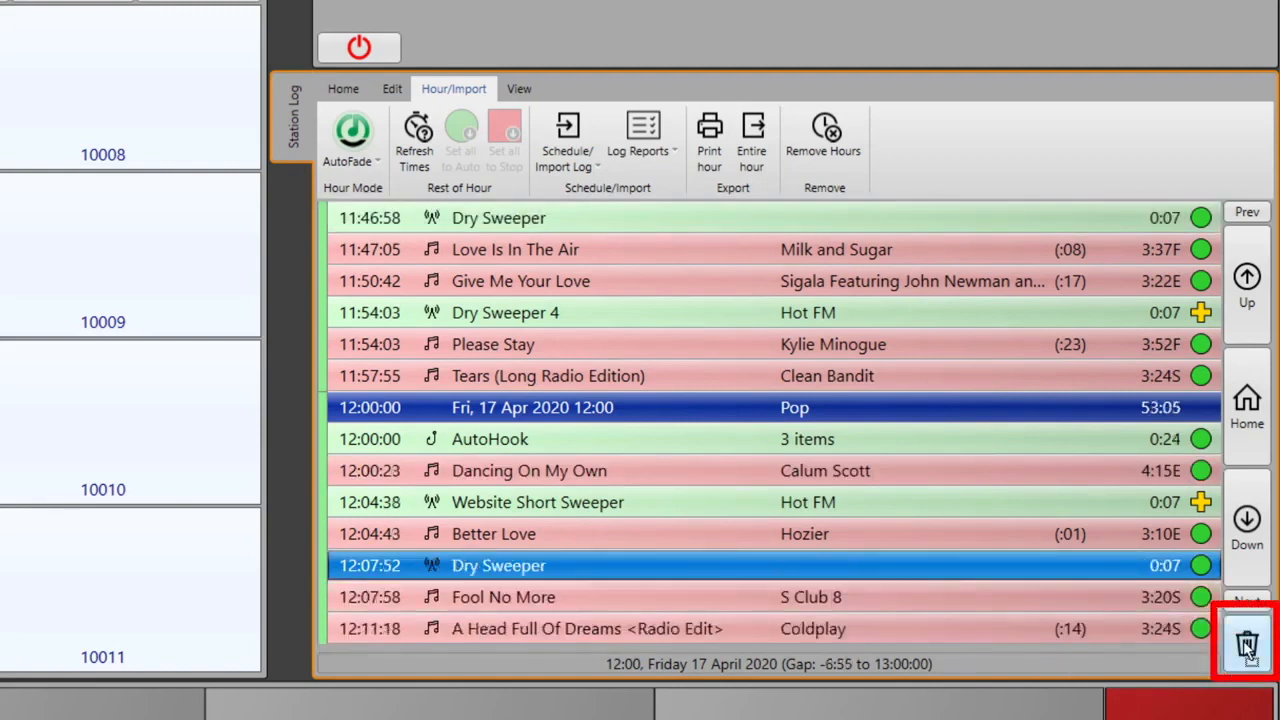
- Delete the nine items from Dancing On My Own through Party Like A Russian in the 12:00 hour of the log
left_click(482, 445)
key("Down")
key("Down")
key("Down")
key("Down")
key("Down")
key("Down")
key("Down")
key("Down")
key("Down")
key("Down")
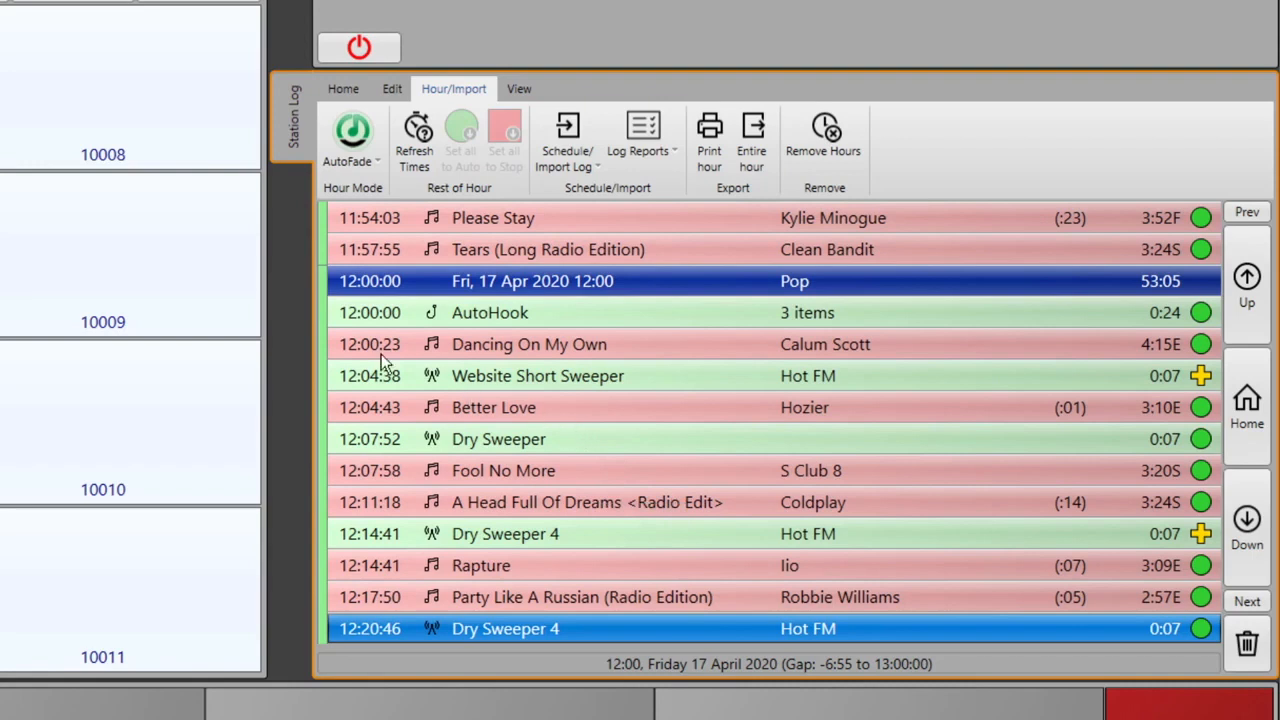
left_click(418, 342)
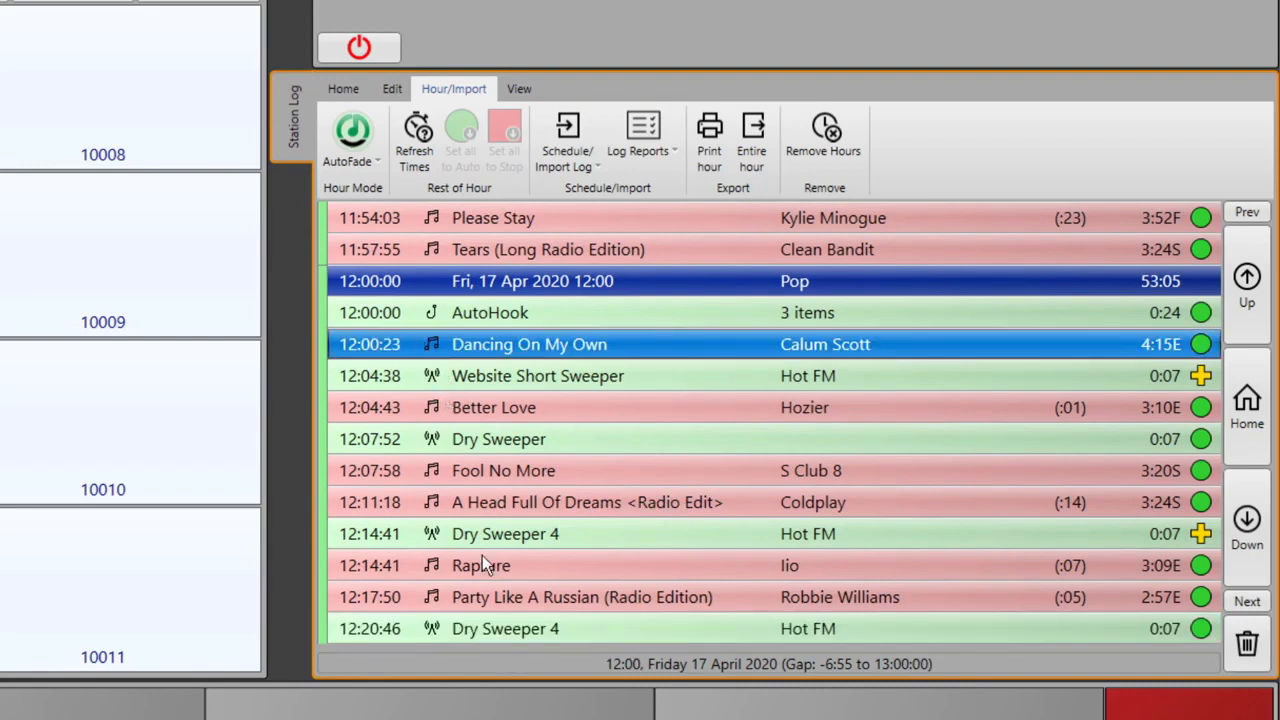
left_click(413, 597, "shift")
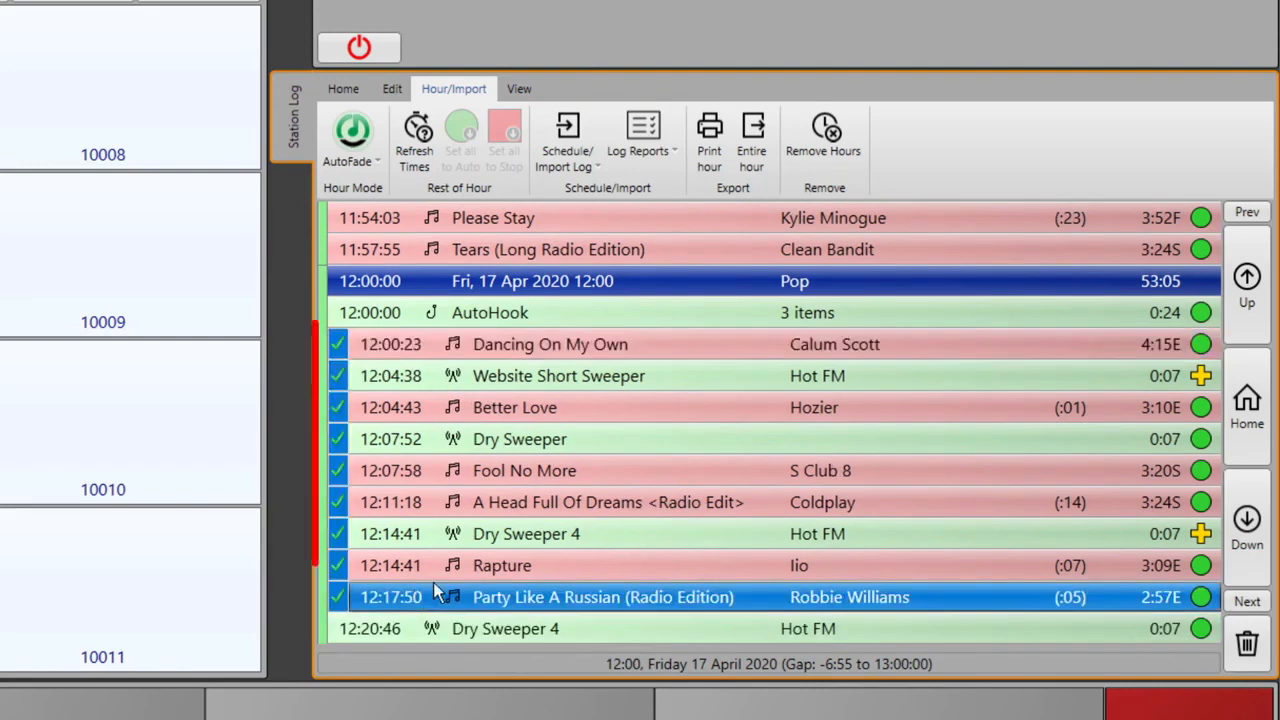
left_click(393, 89)
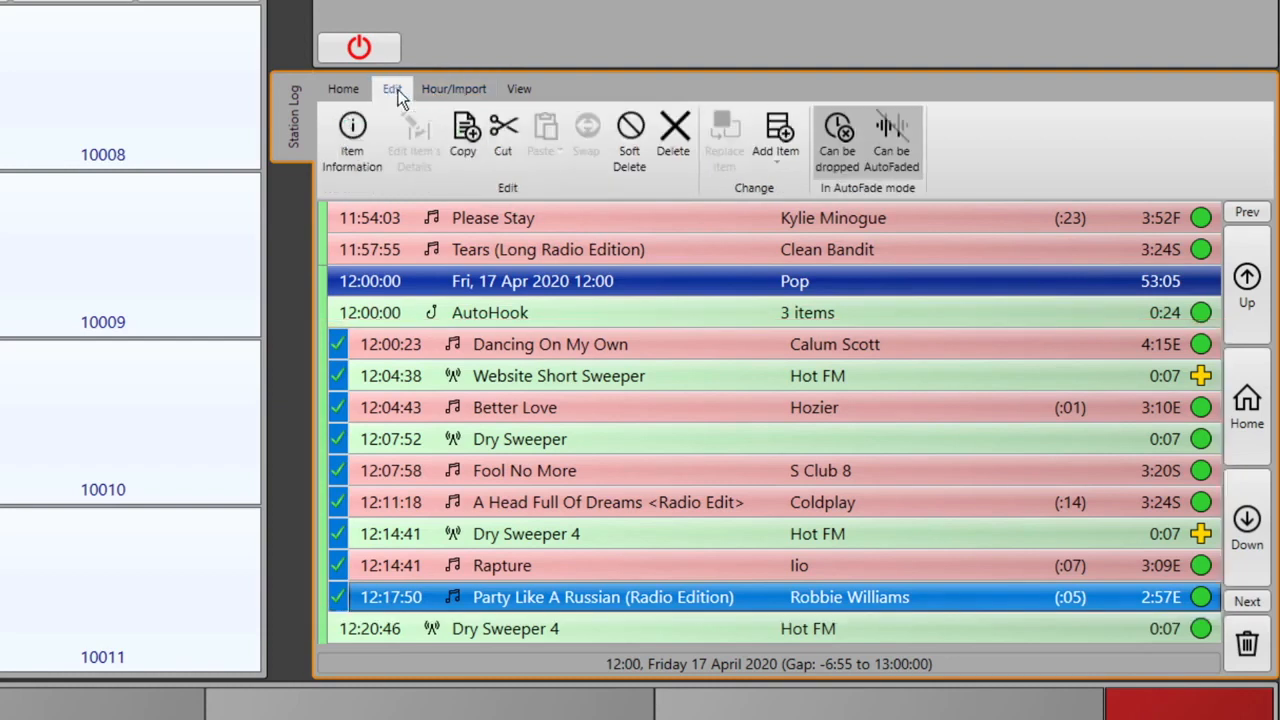
left_click(673, 130)
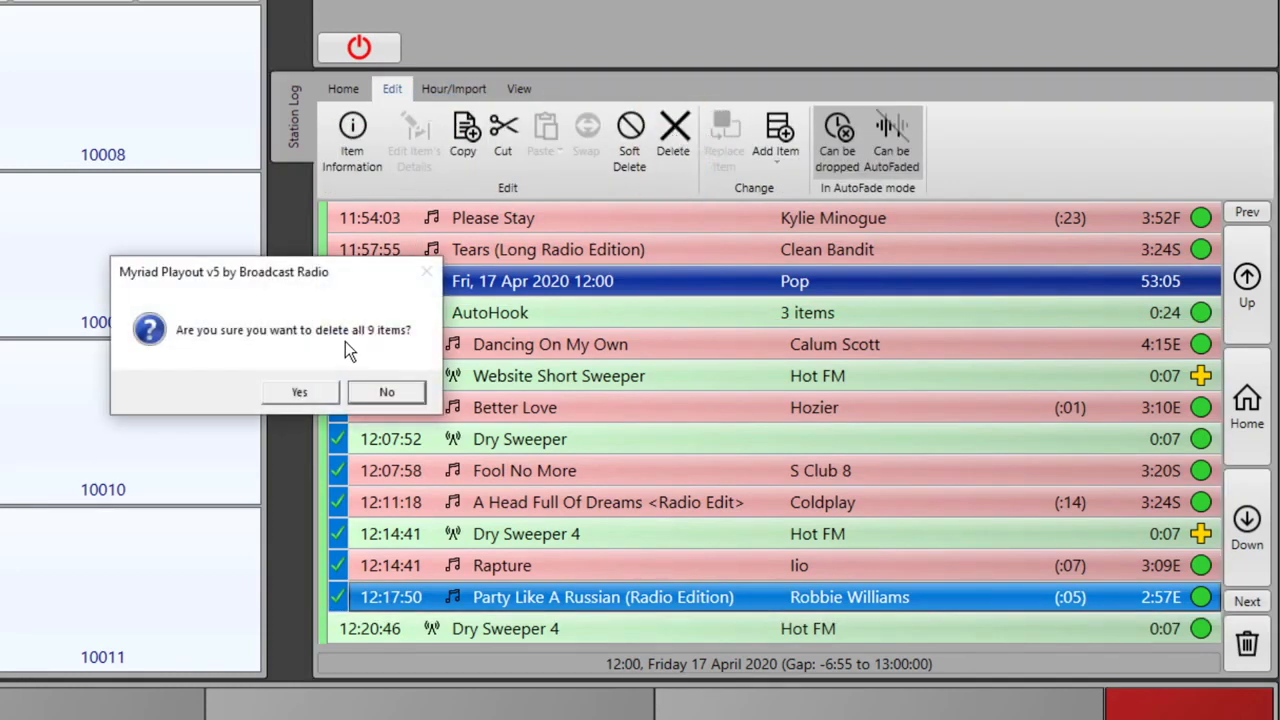
left_click_drag(294, 277, 658, 282)
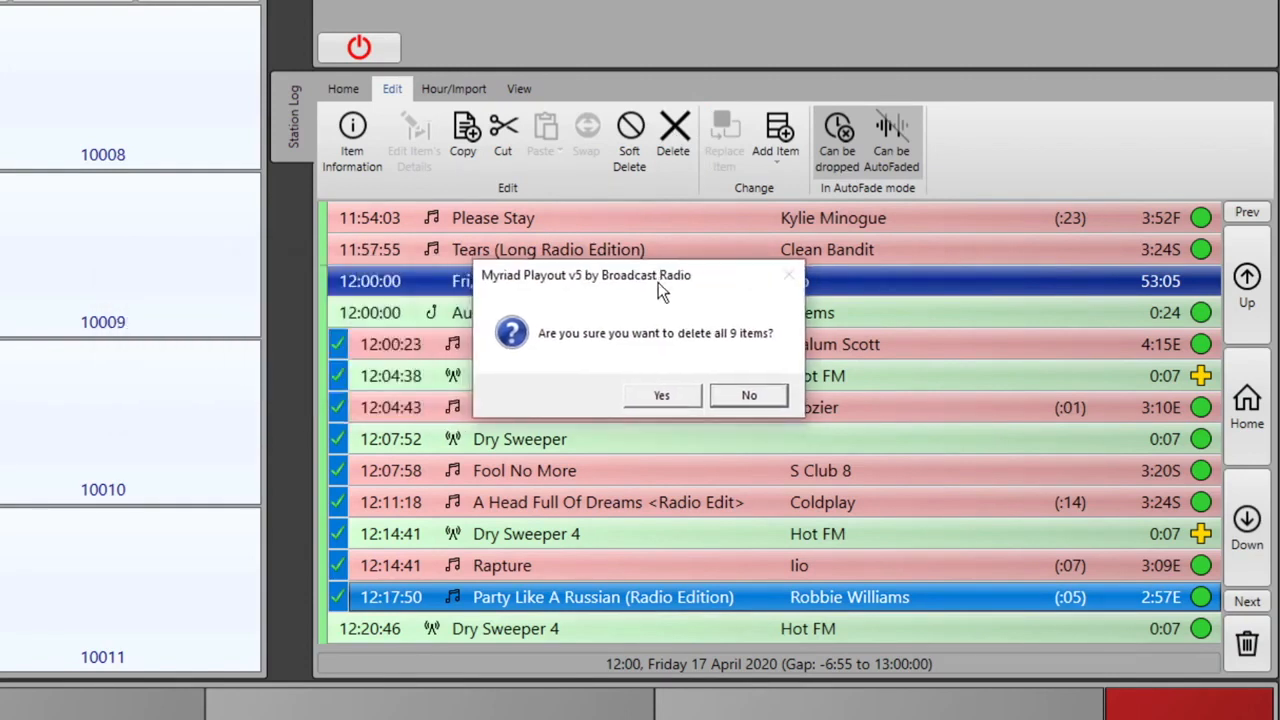
left_click(675, 395)
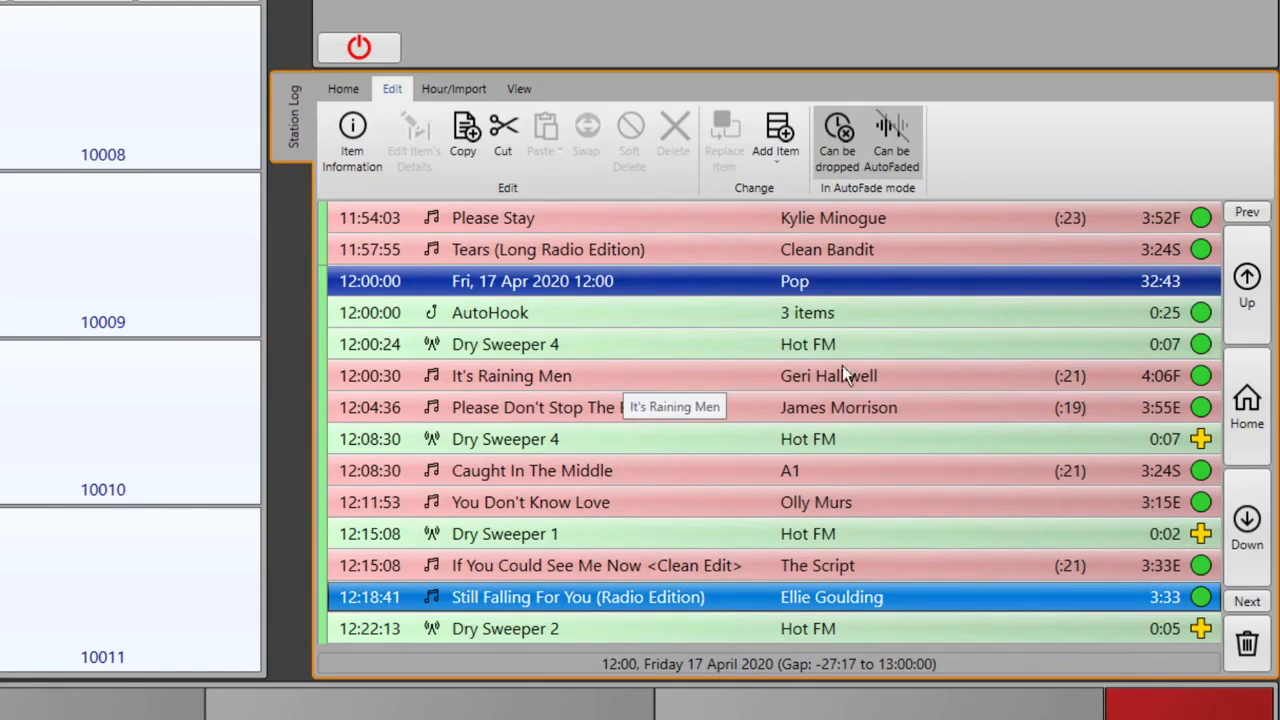
- Delete the entire 12:00 hour of Friday 17 April 2020 from the log and have that empty hour filled again
left_click(1247, 214)
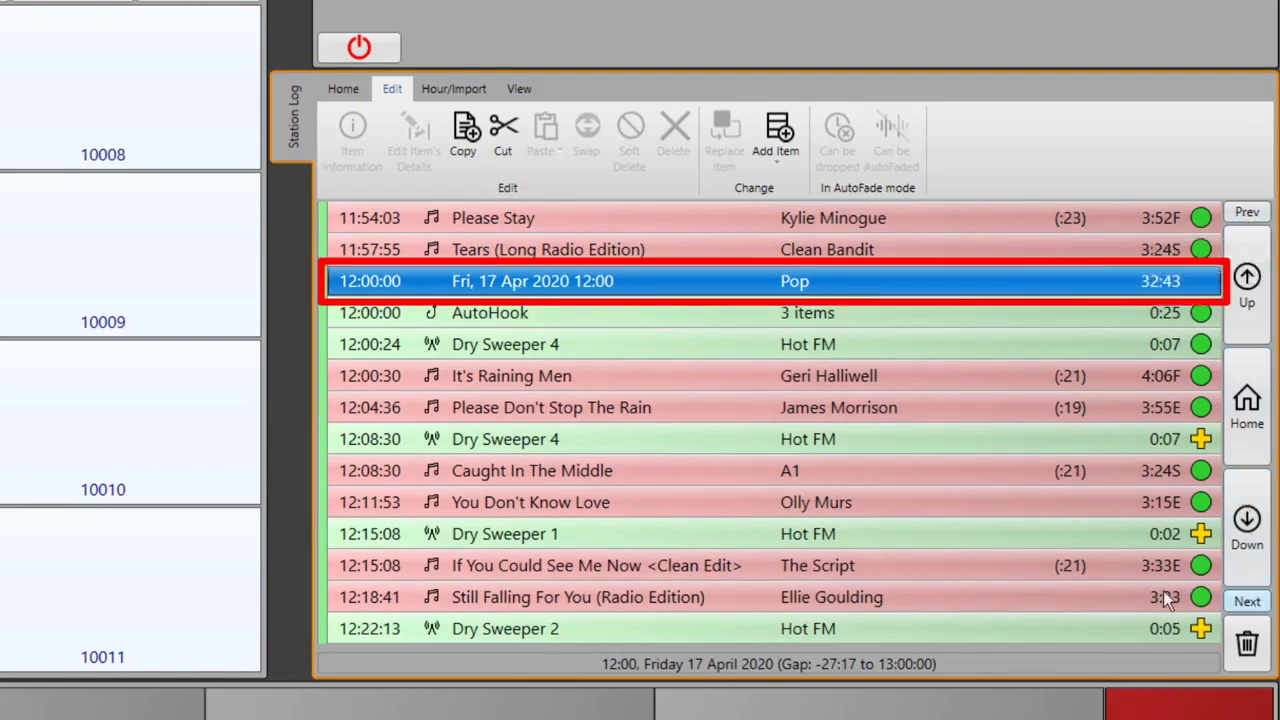
right_click(546, 280)
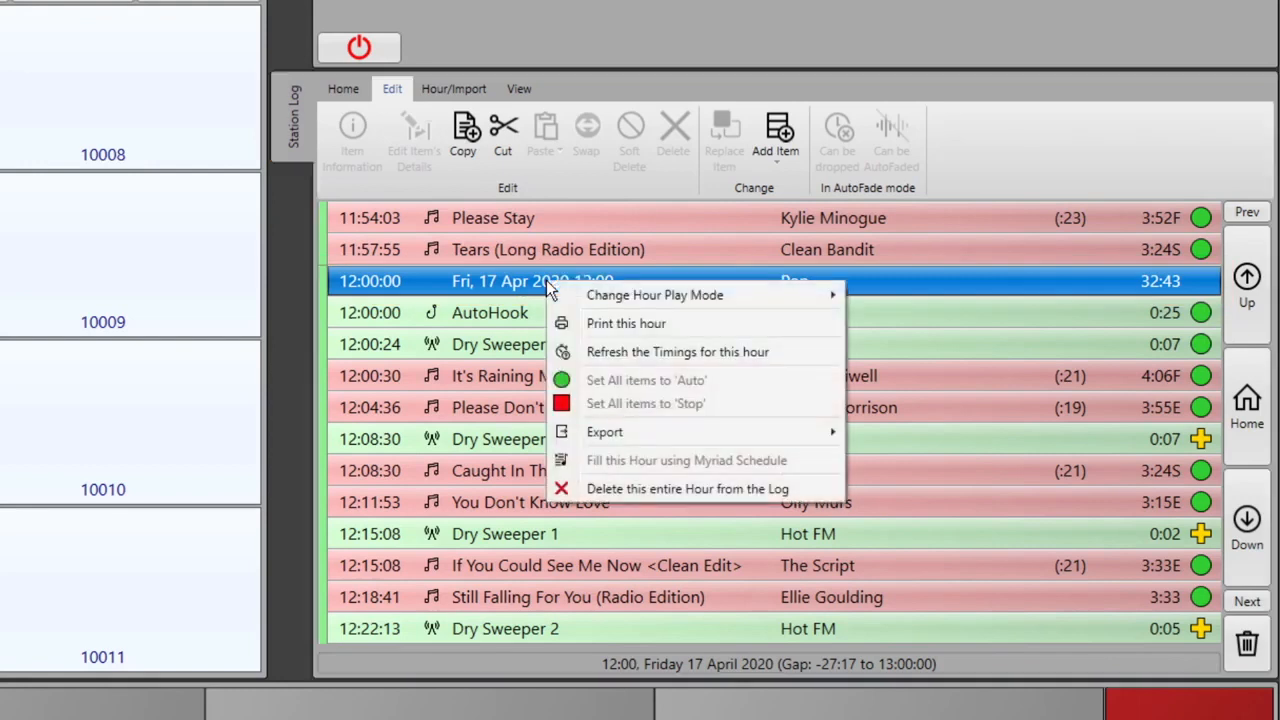
left_click(718, 497)
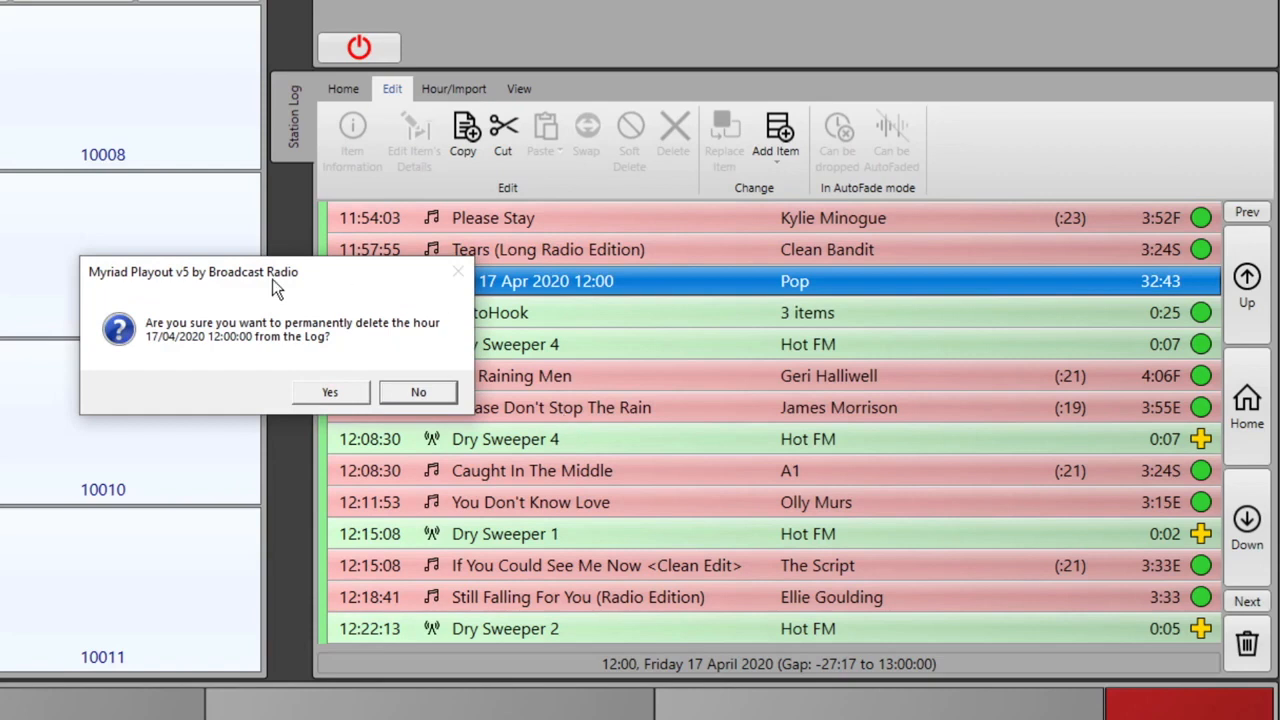
left_click(324, 392)
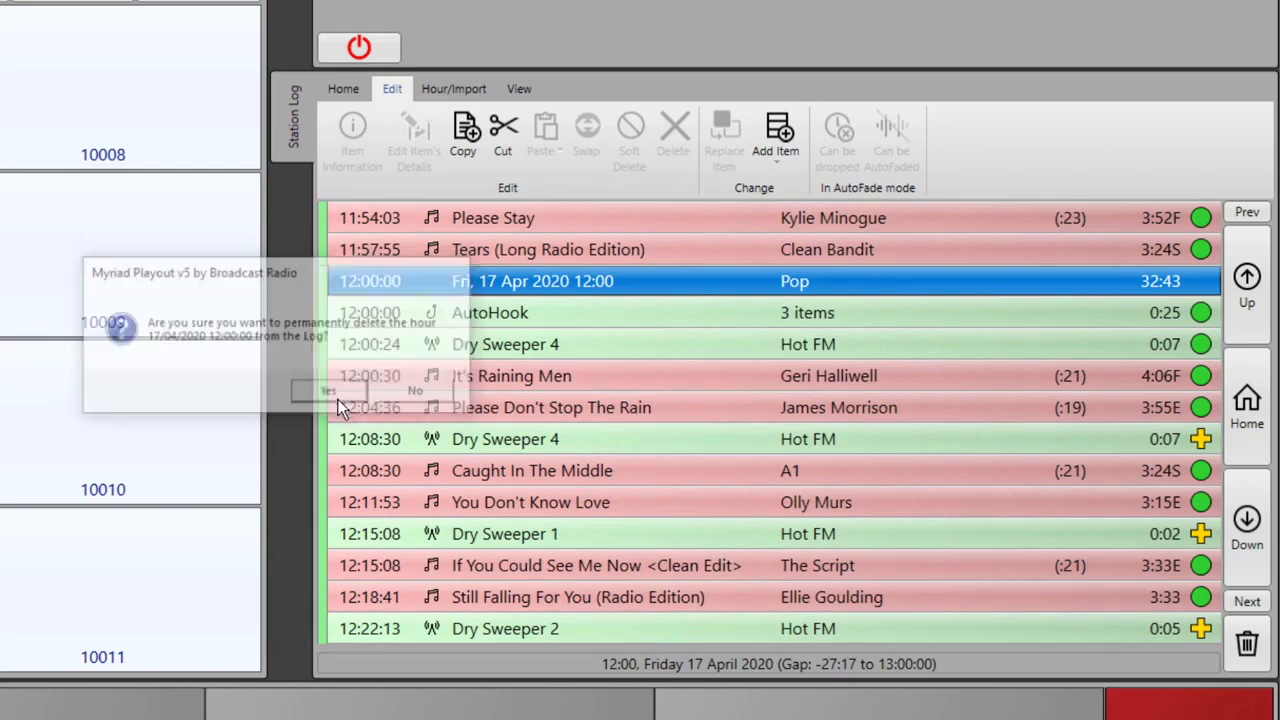
left_click(343, 404)
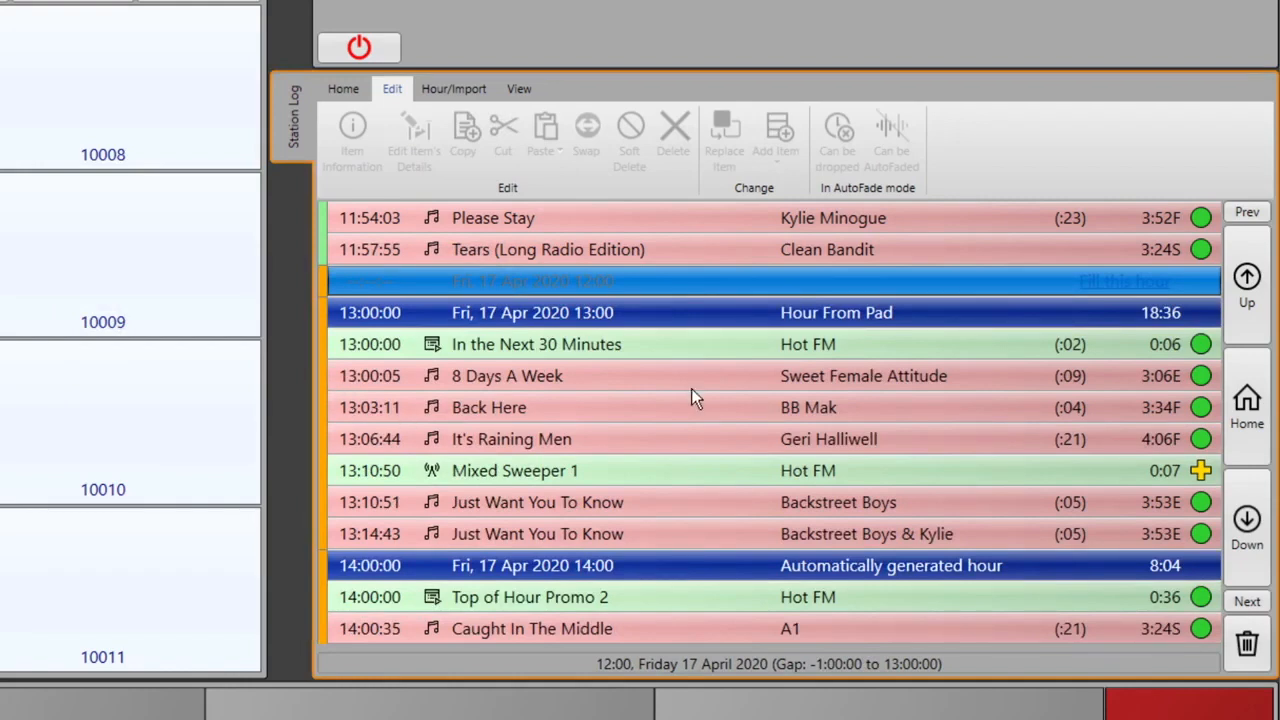
left_click(786, 247)
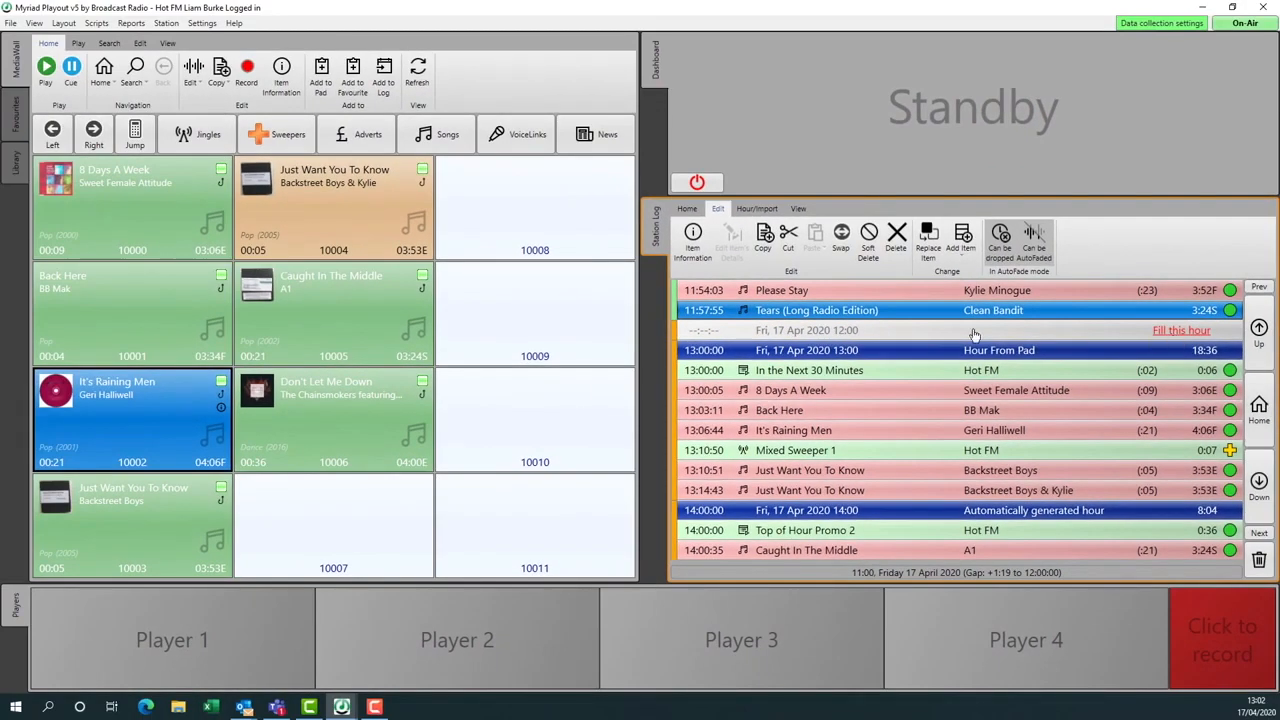
left_click(1166, 338)
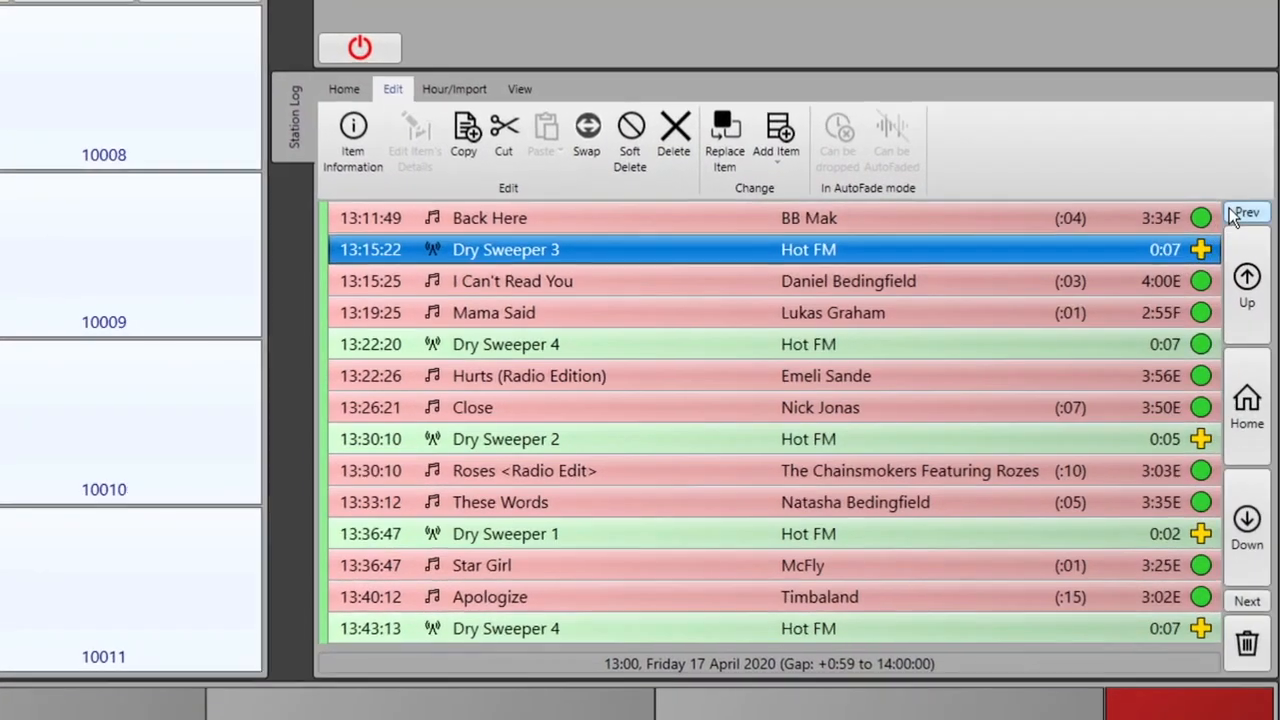
- Start exporting the entire 13:00 hour of 17 April 2020 to a log file or multitrack editor session file
scroll(715, 504, "up", 4)
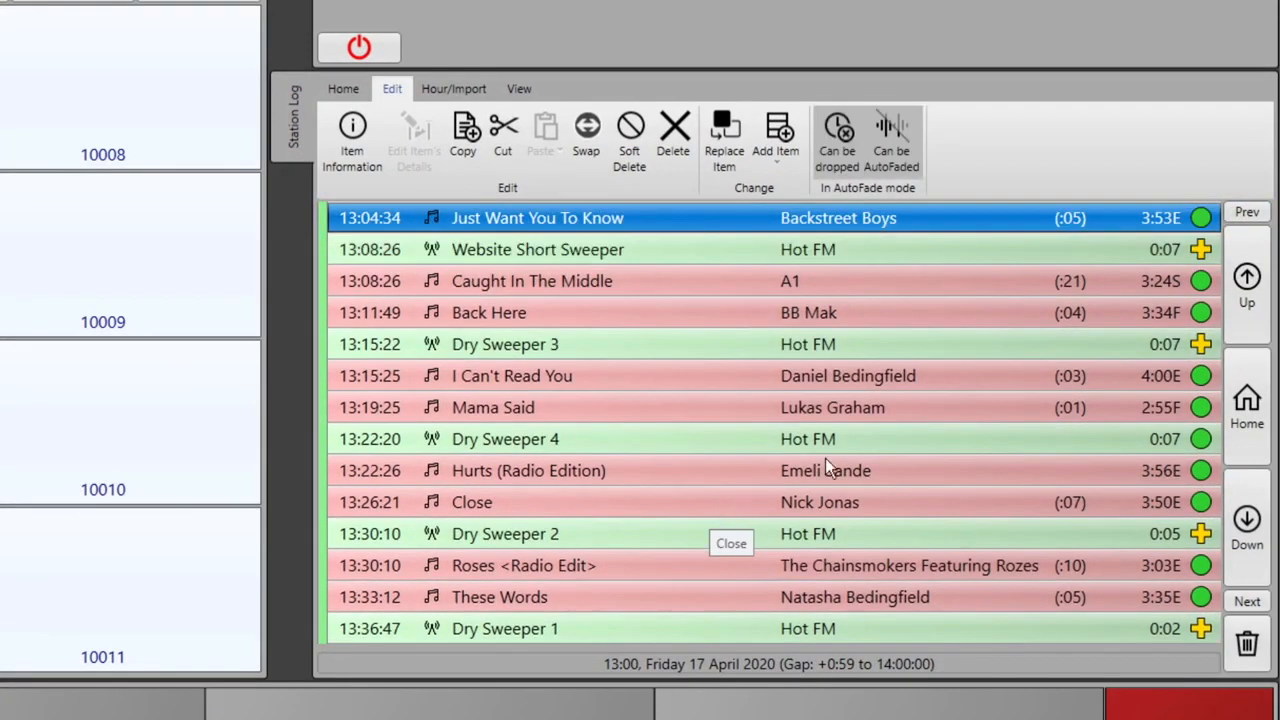
left_click(1246, 212)
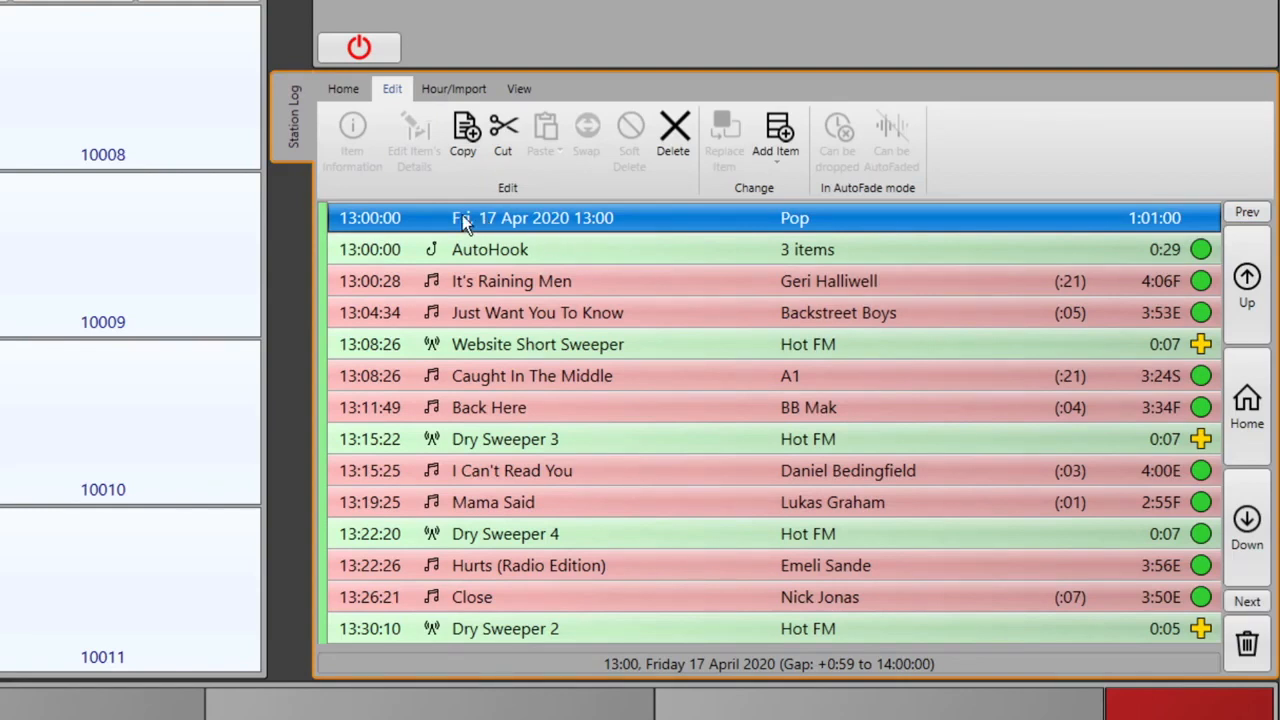
right_click(601, 218)
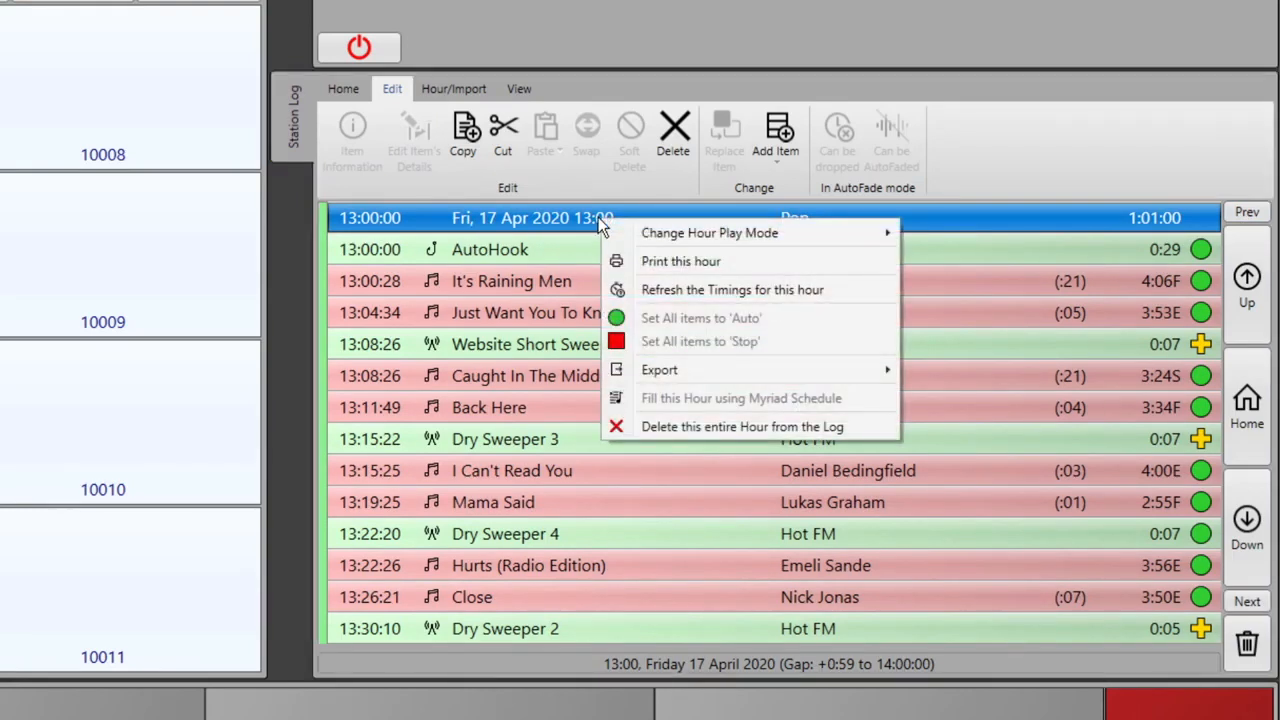
mouse_move(706, 368)
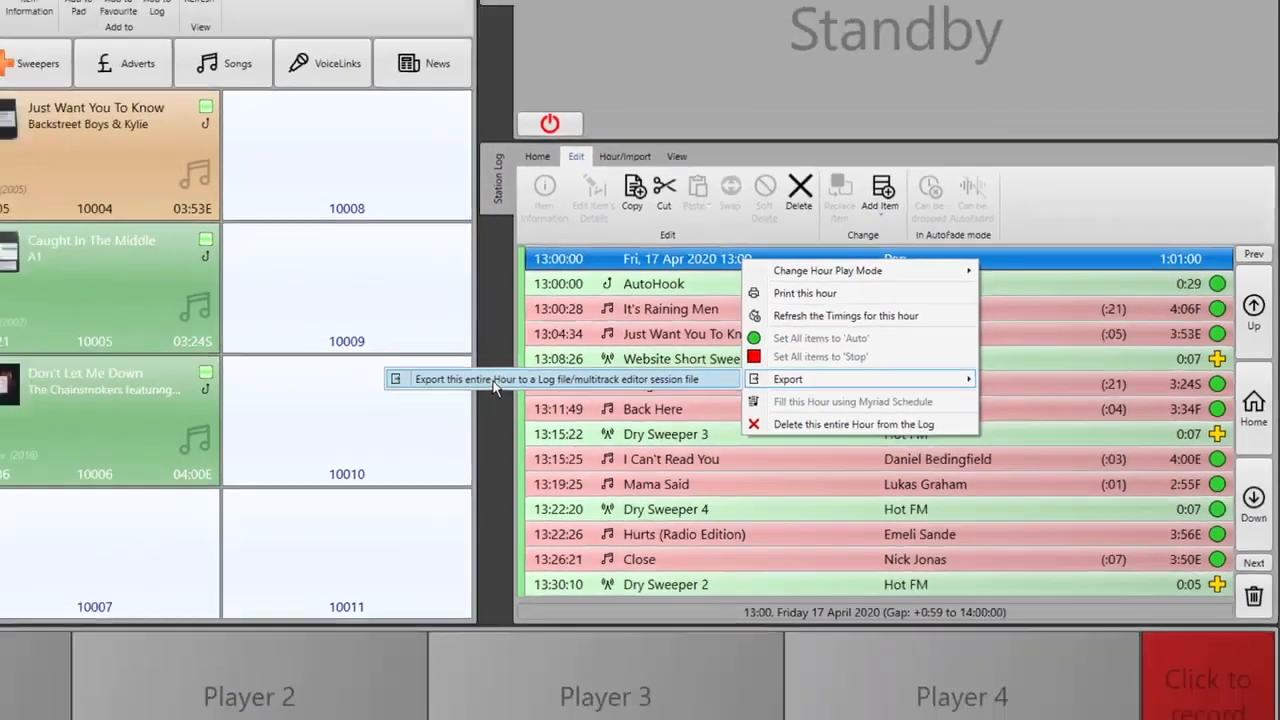
left_click(287, 370)
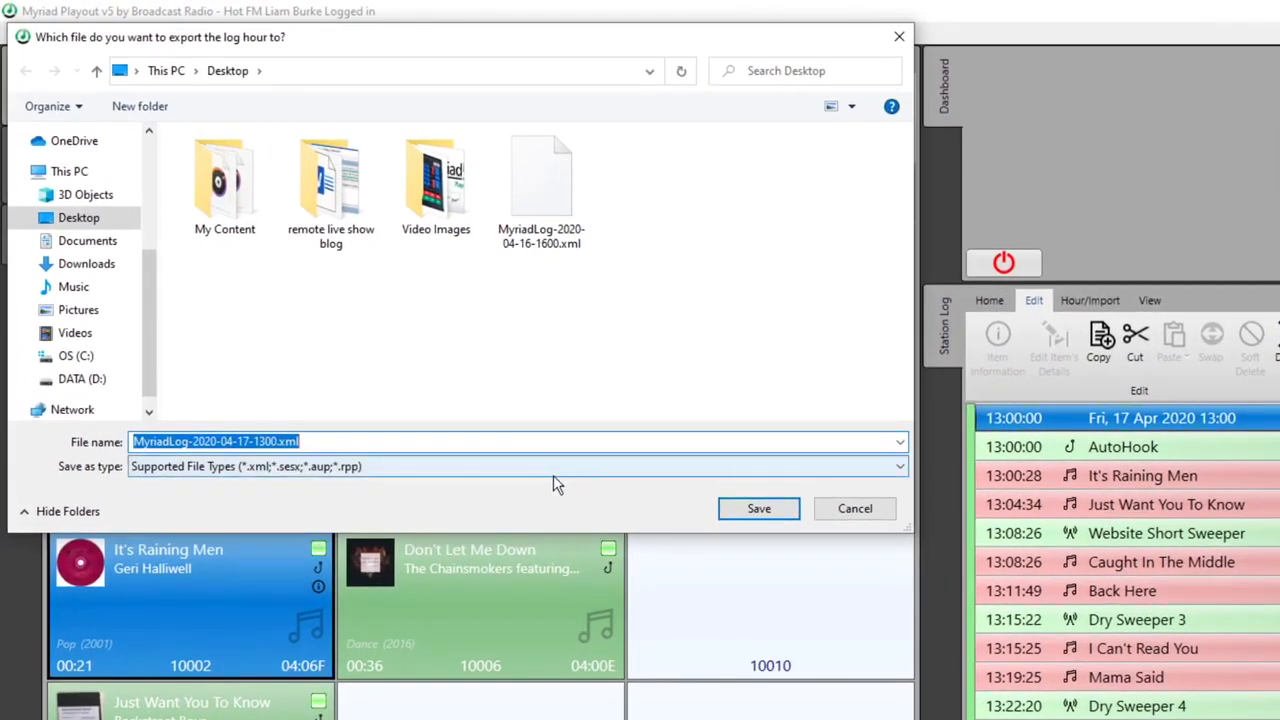
- Save the exported hour to the Desktop as My Log with the Supported File Types option and check the file in File Explorer
left_click(561, 472)
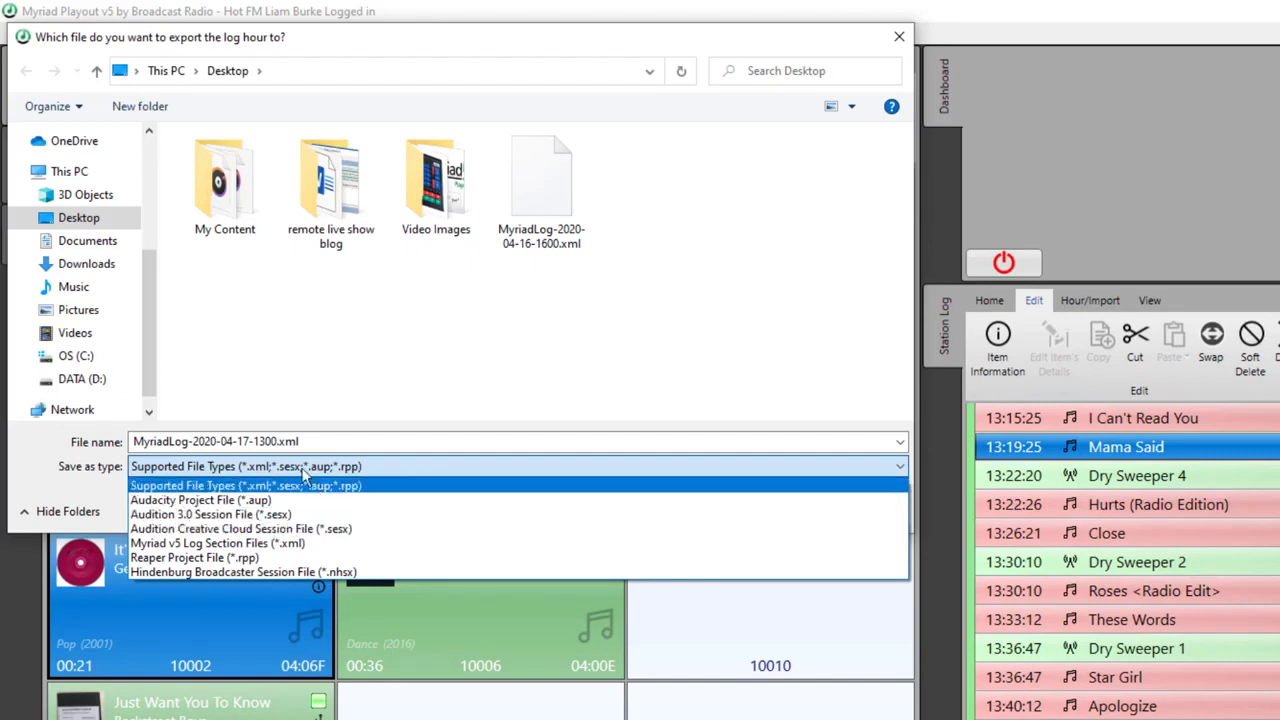
left_click(264, 470)
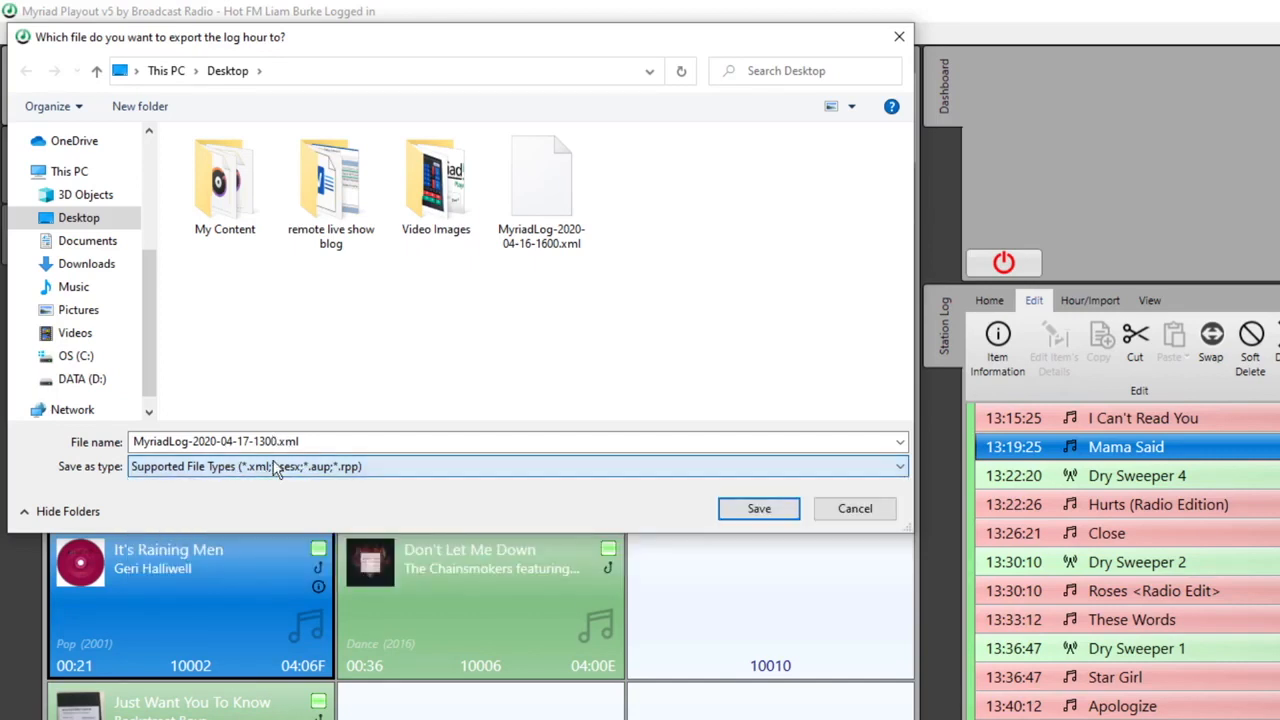
left_click(323, 441)
type("My Log")
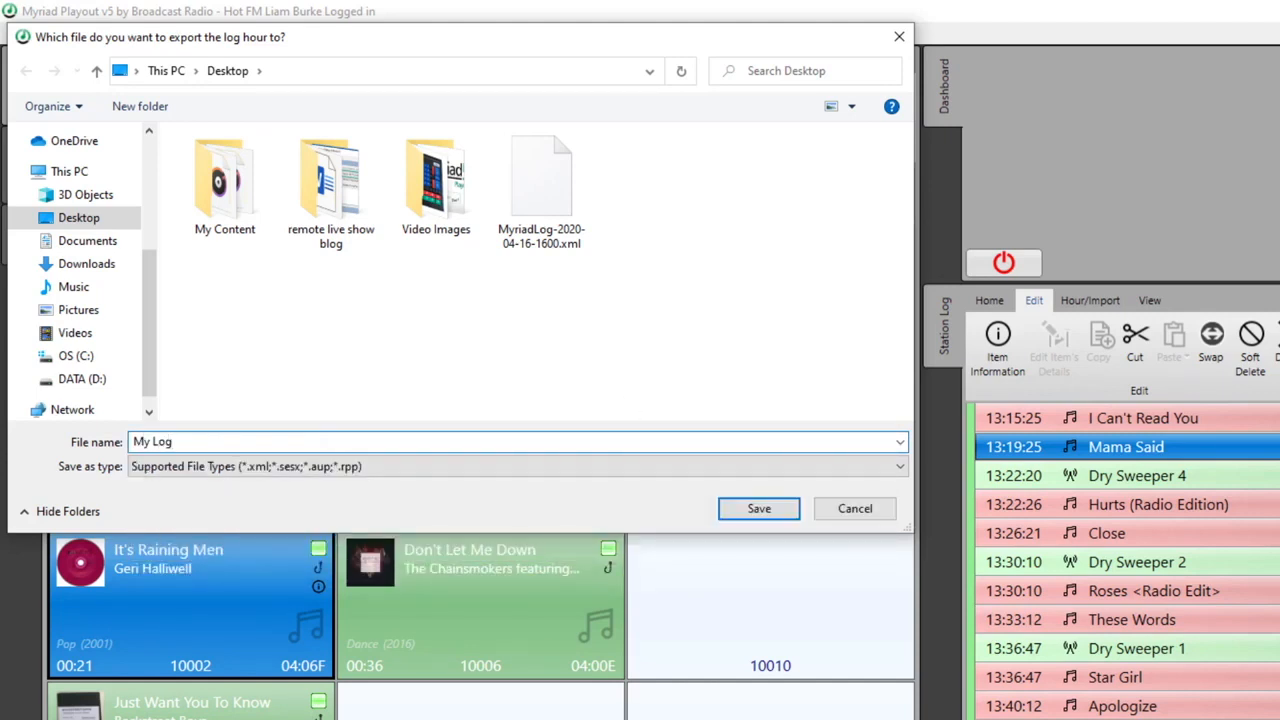
left_click(759, 509)
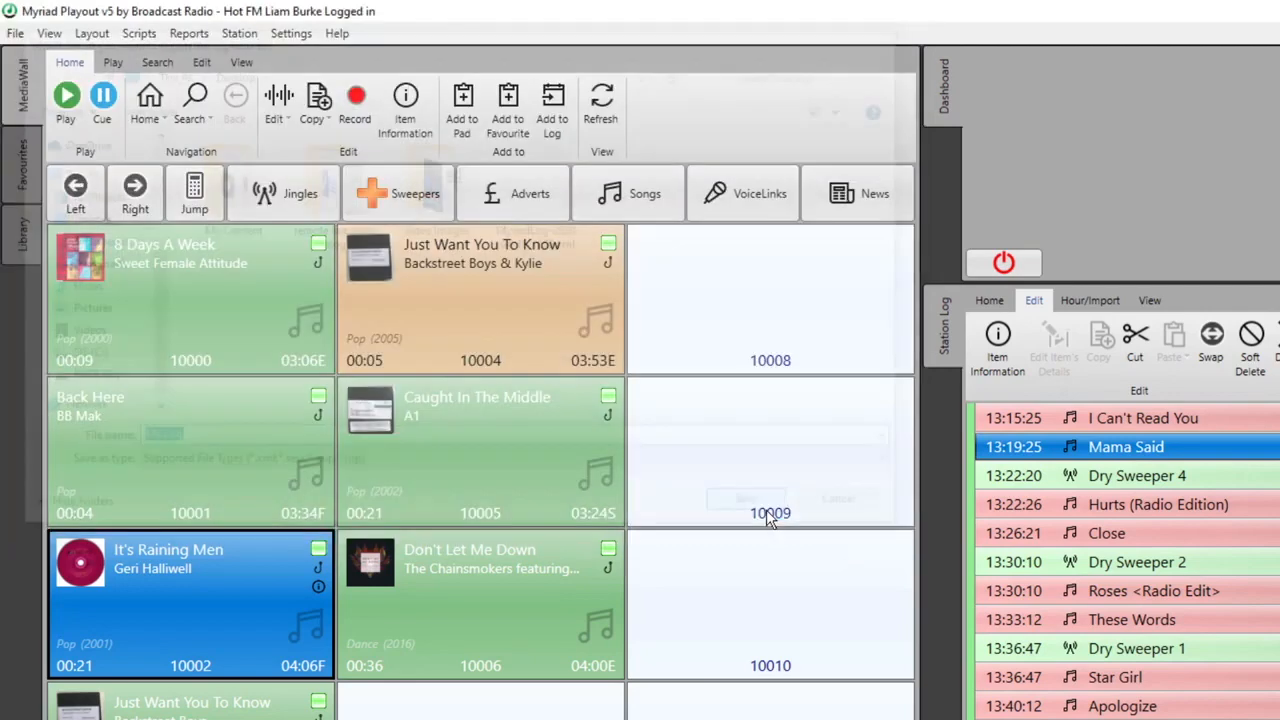
left_click(990, 590)
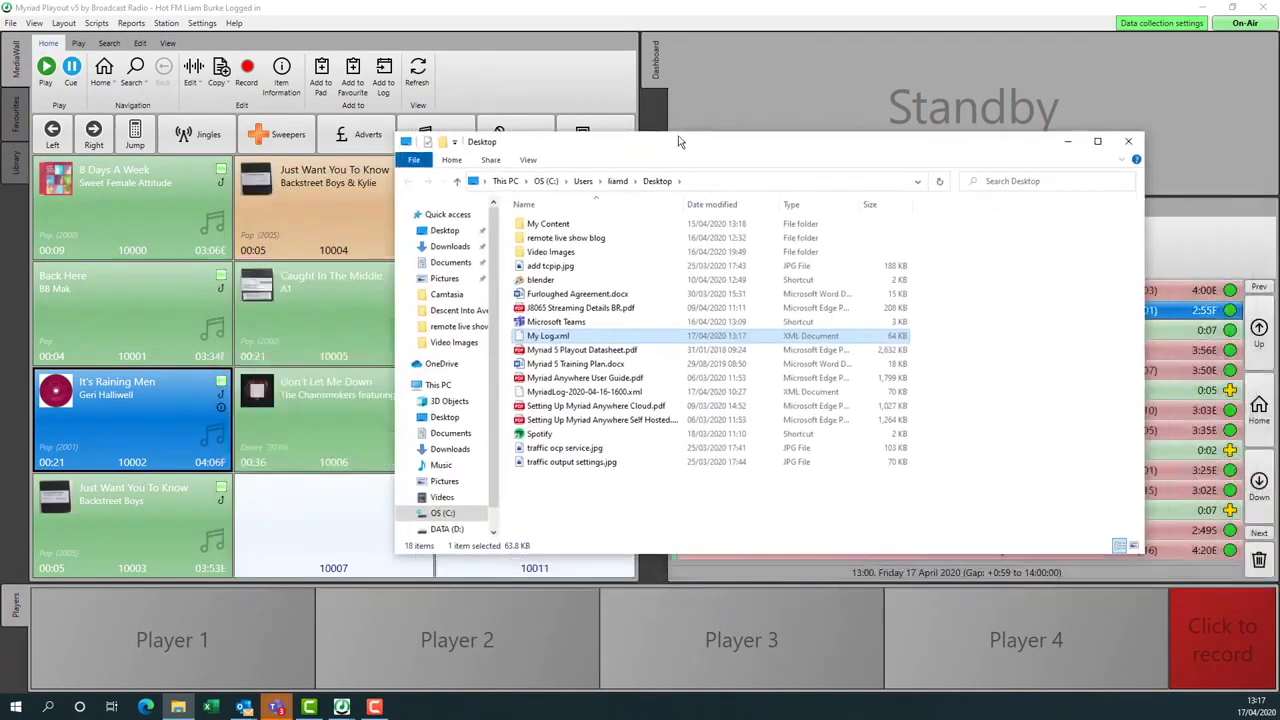
left_click_drag(680, 141, 0, 79)
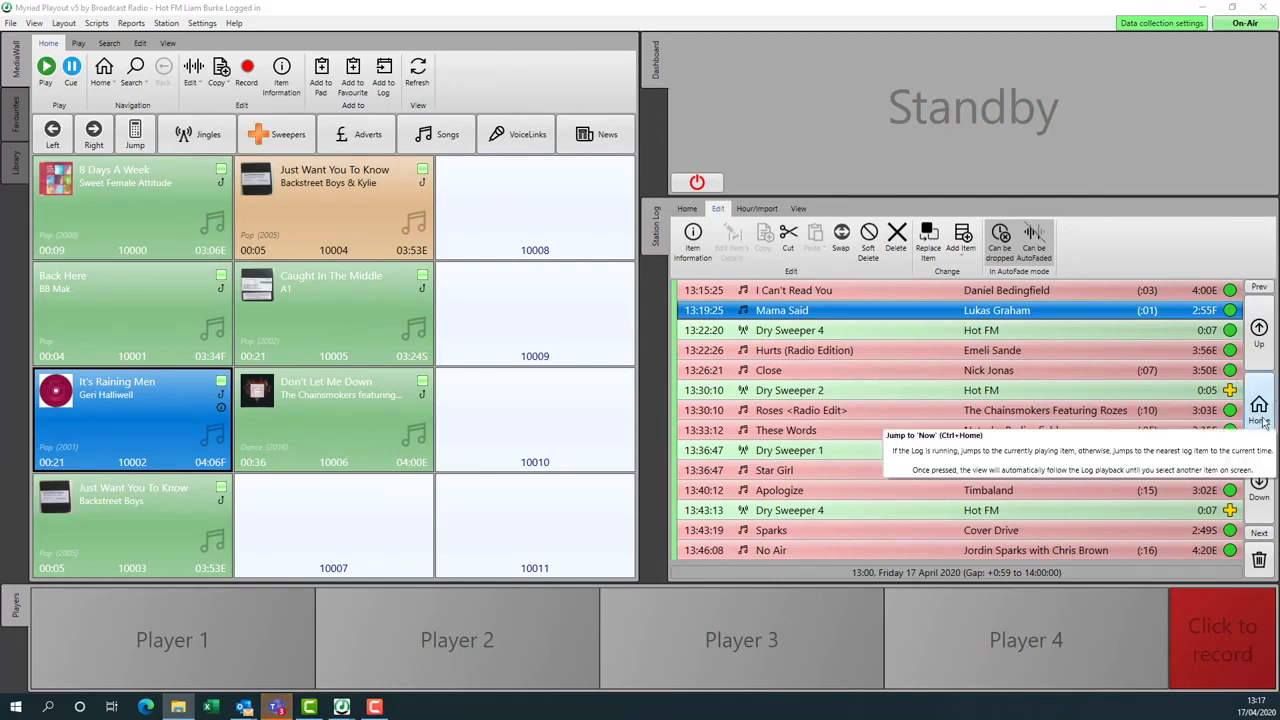
- Permanently delete the entire 15:00 hour of Friday 17 April 2020 from the log
left_click(1259, 533)
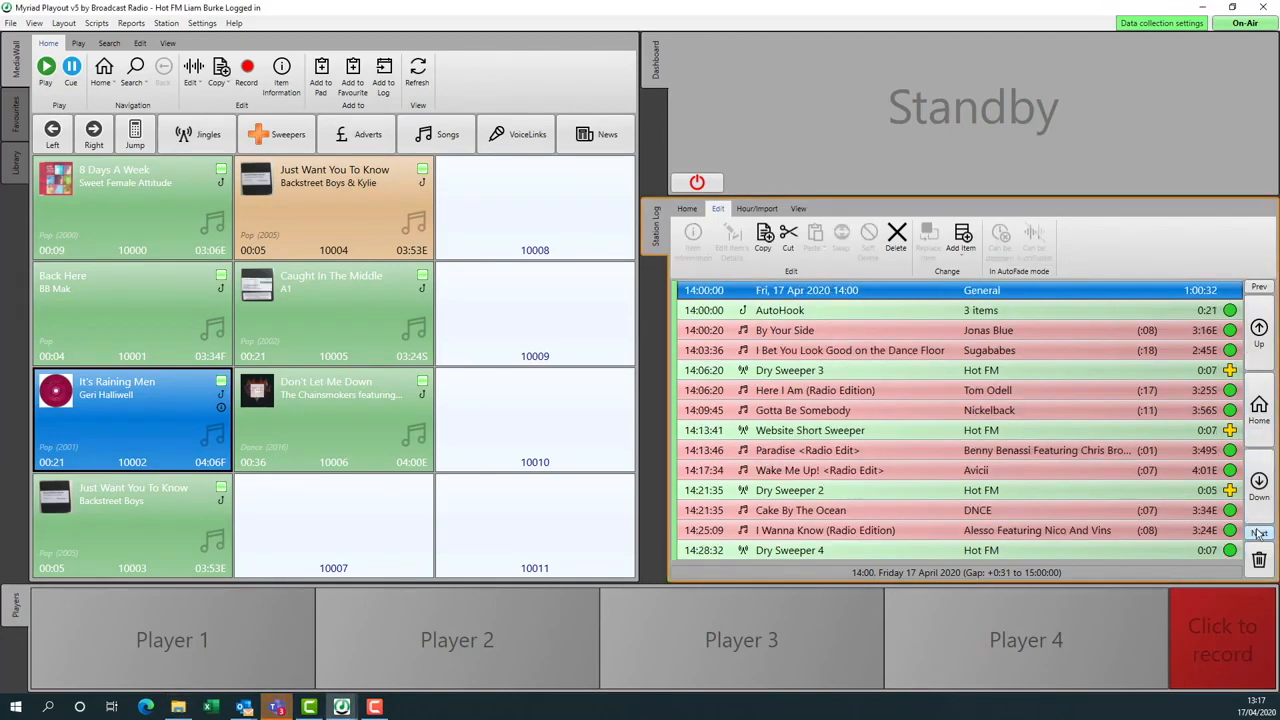
left_click(1259, 533)
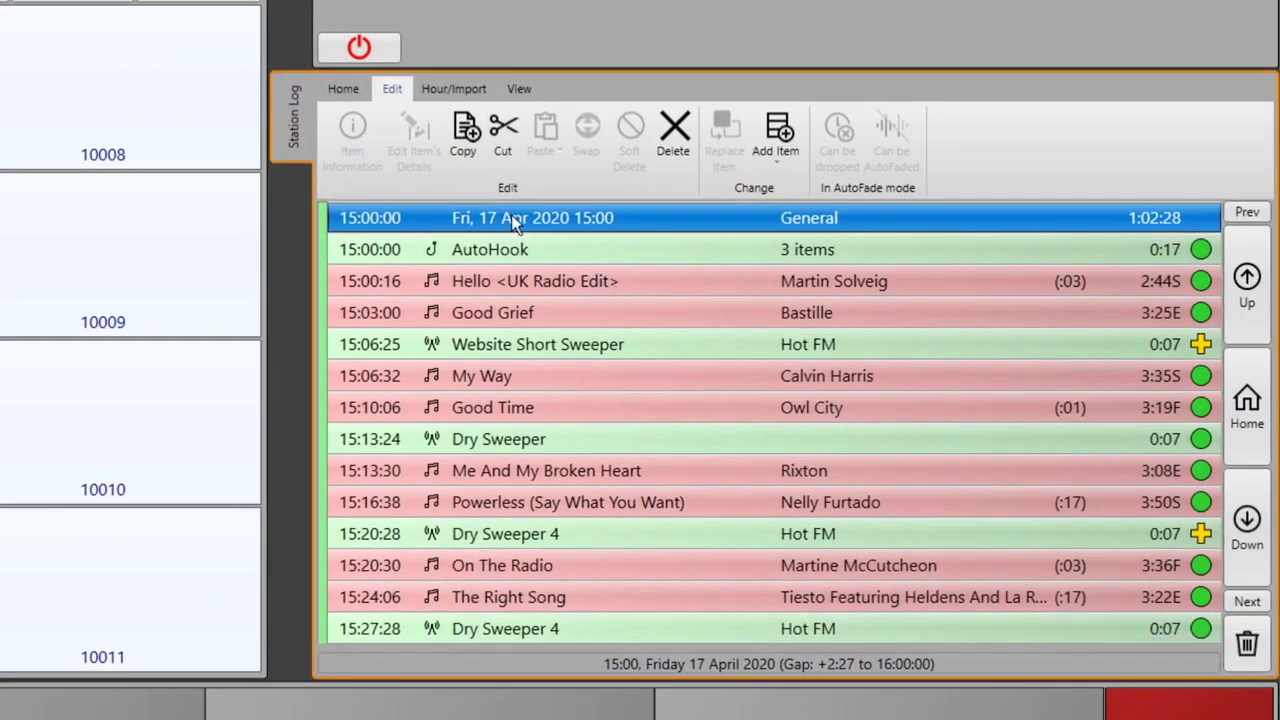
right_click(625, 220)
left_click(707, 434)
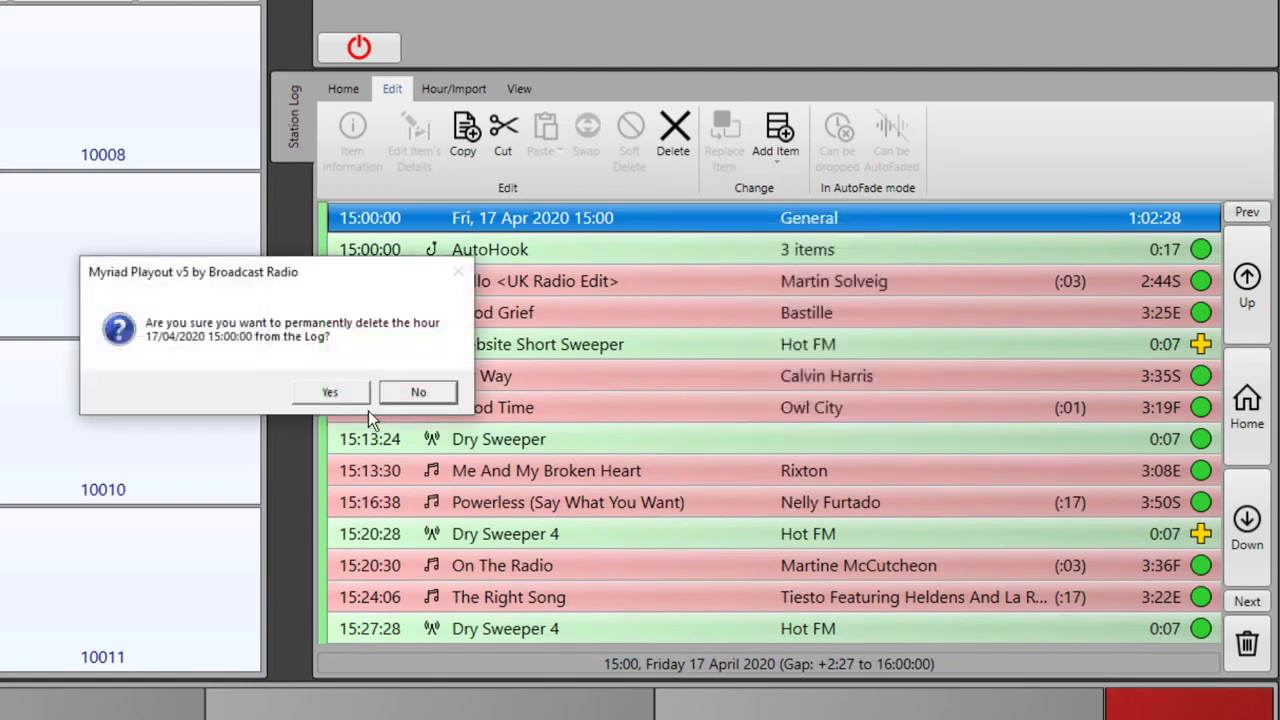
left_click(327, 393)
left_click(344, 405)
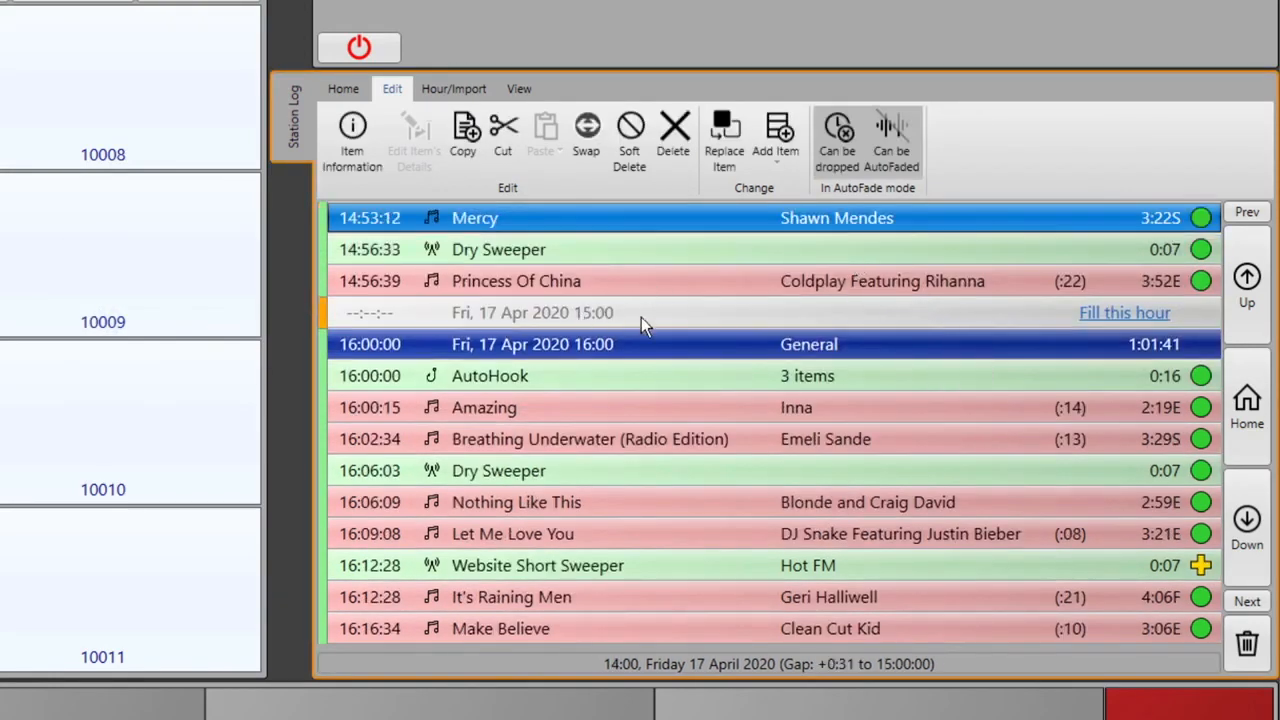
- Import a single hour from the Desktop file My Log.xml into the empty 15:00 hour of 17 April 2020
left_click(628, 313)
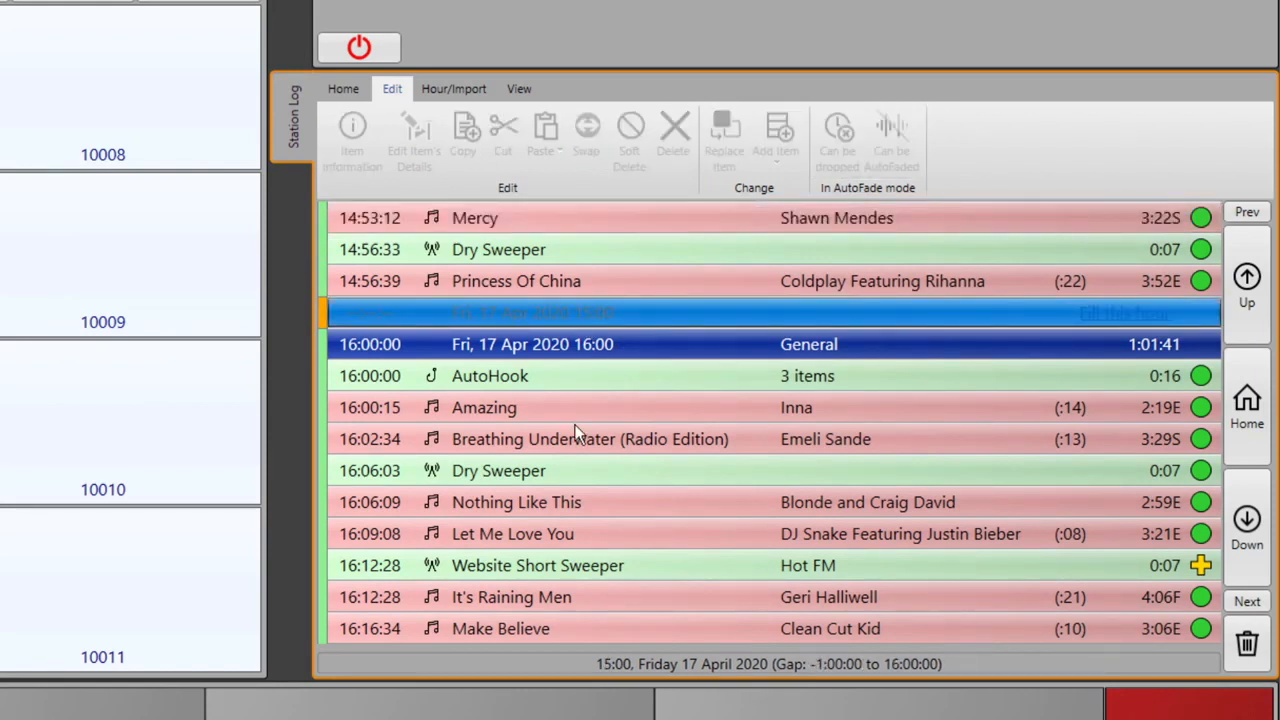
left_click(451, 91)
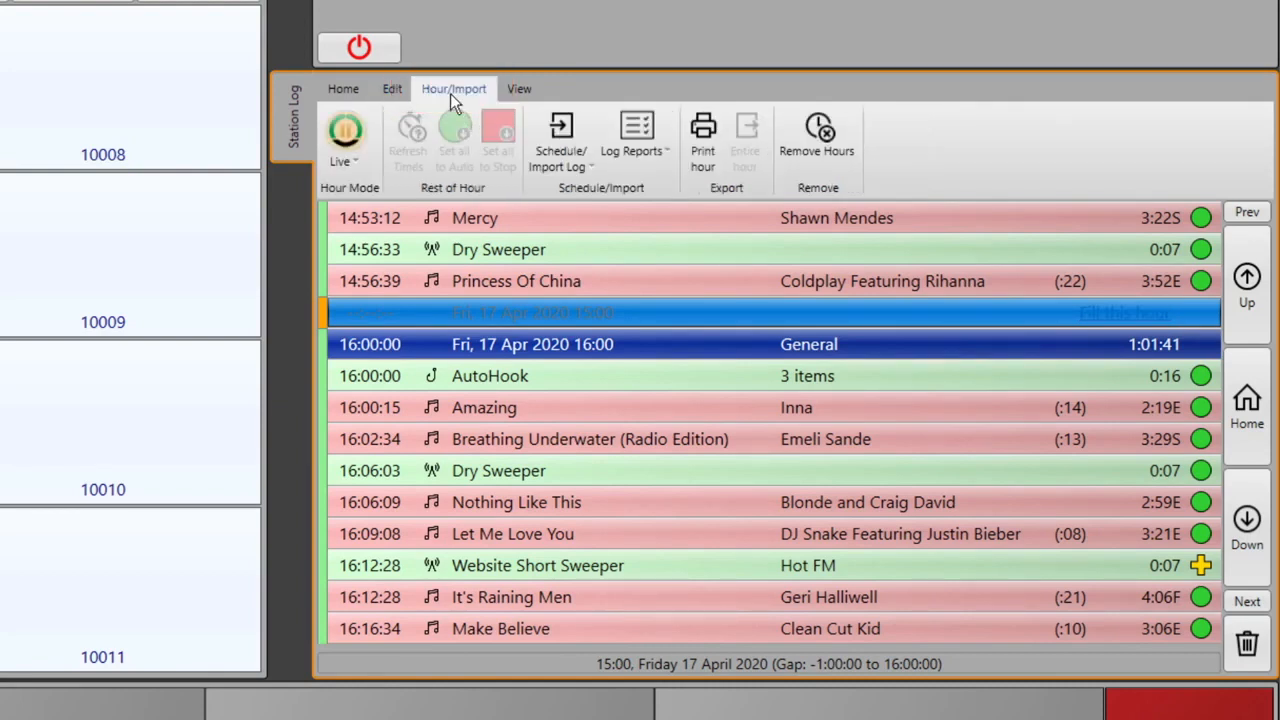
left_click(591, 168)
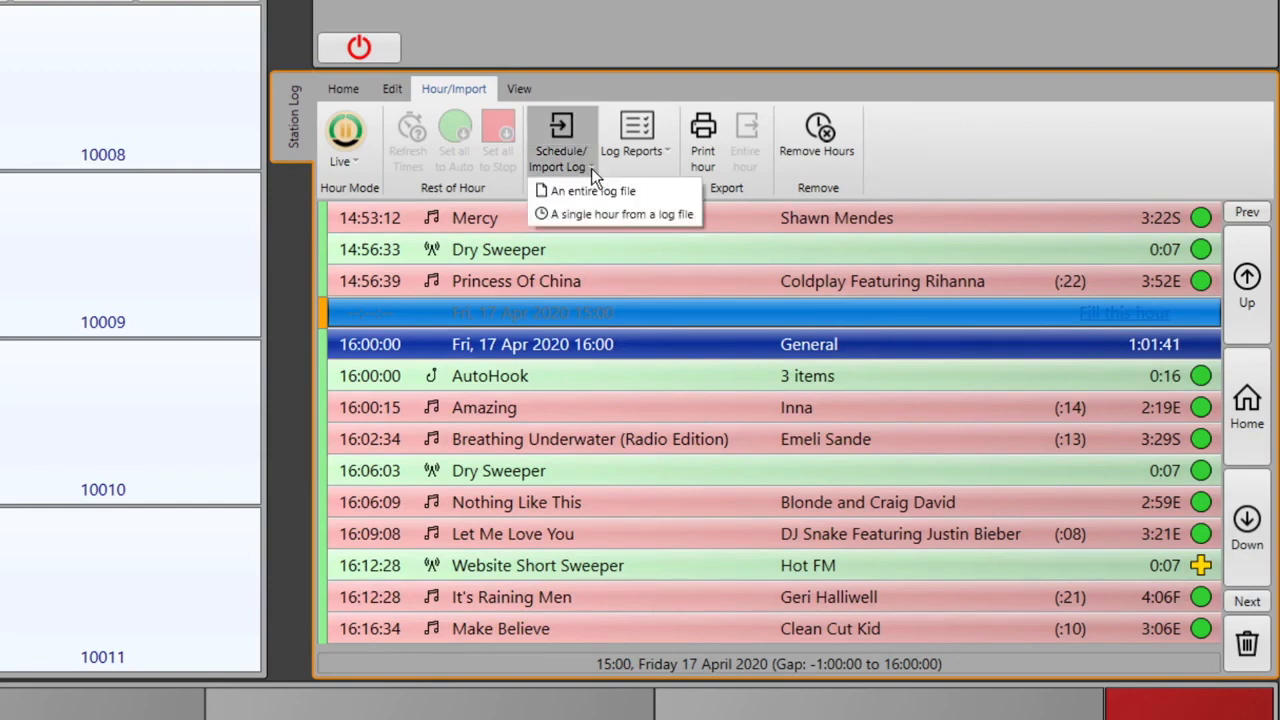
left_click(624, 215)
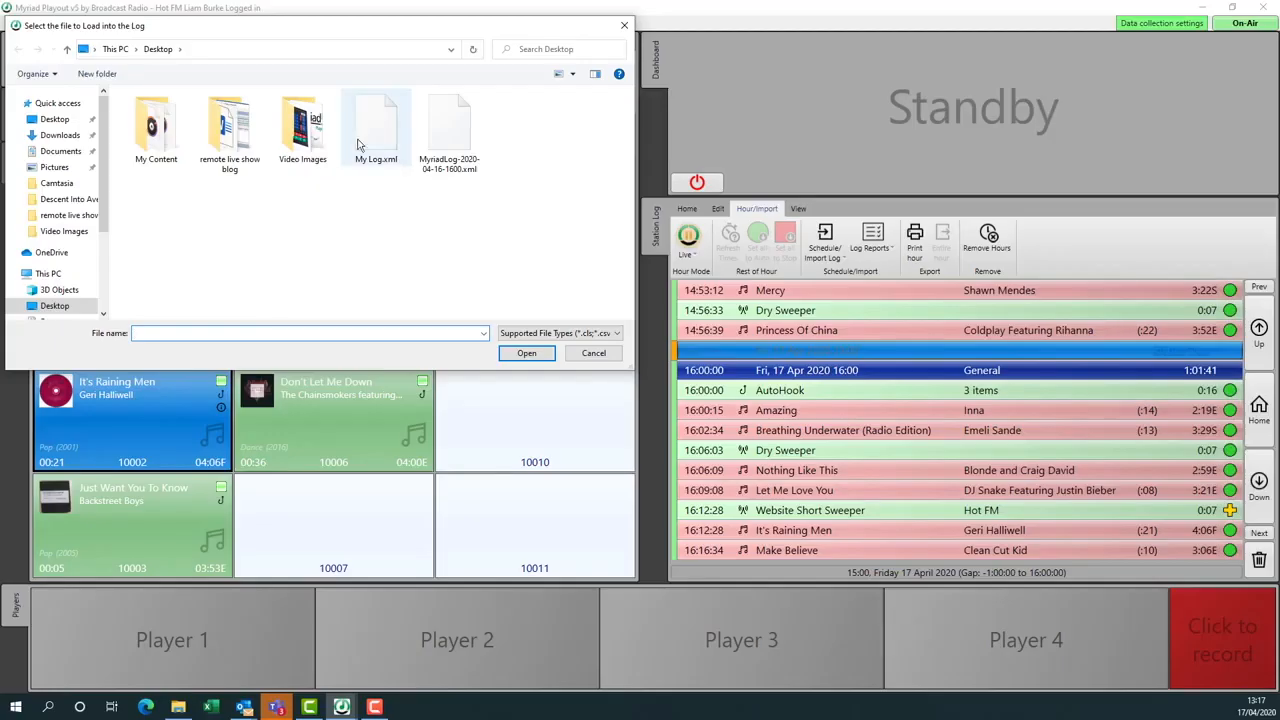
left_click(369, 152)
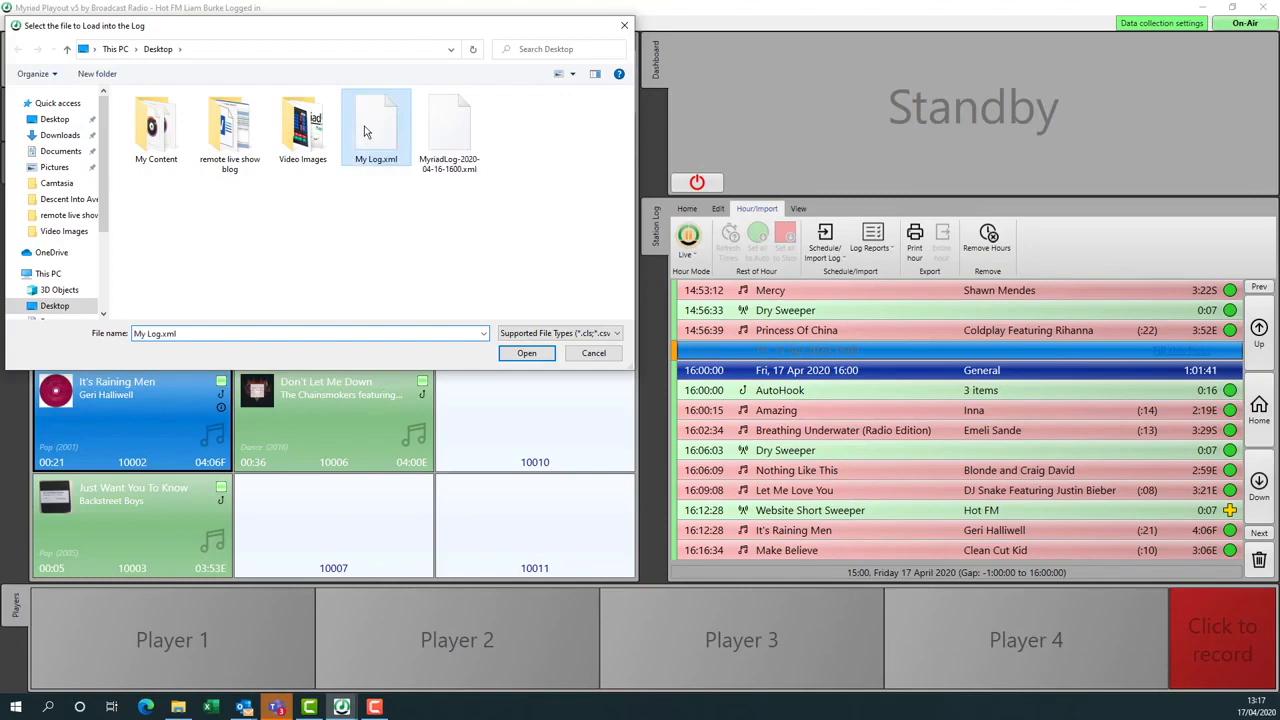
left_click(522, 355)
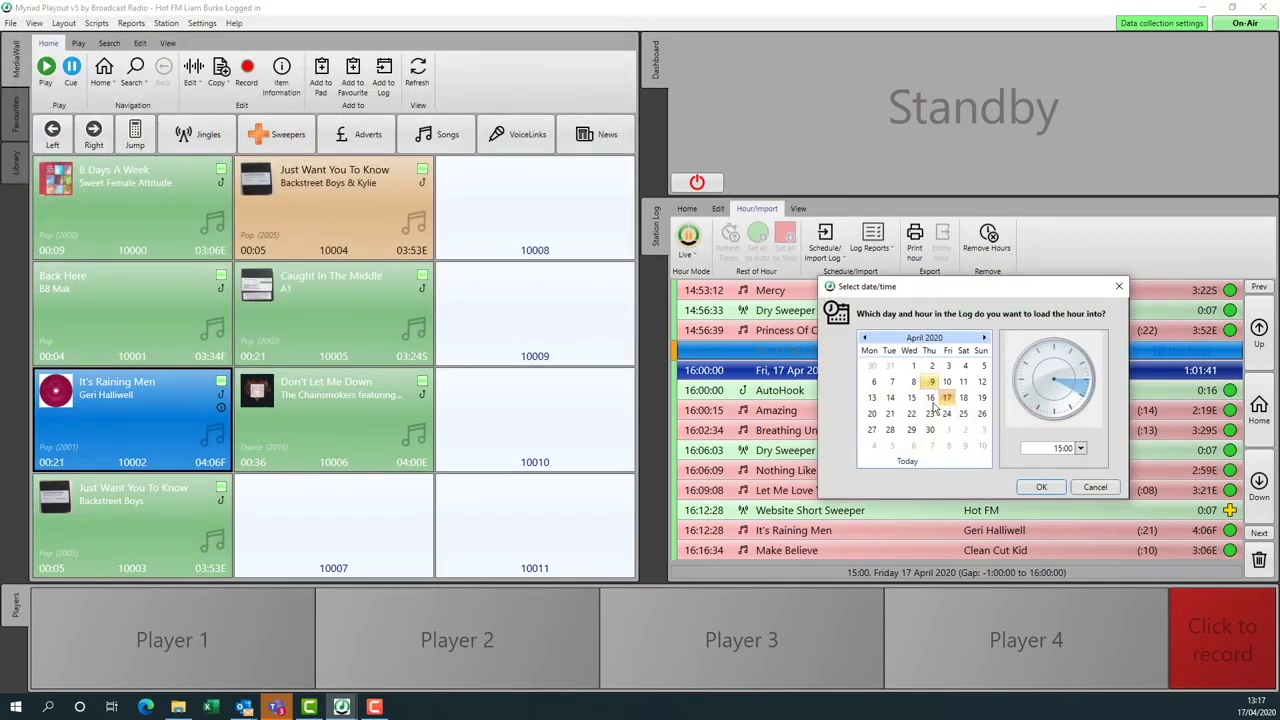
left_click(1042, 488)
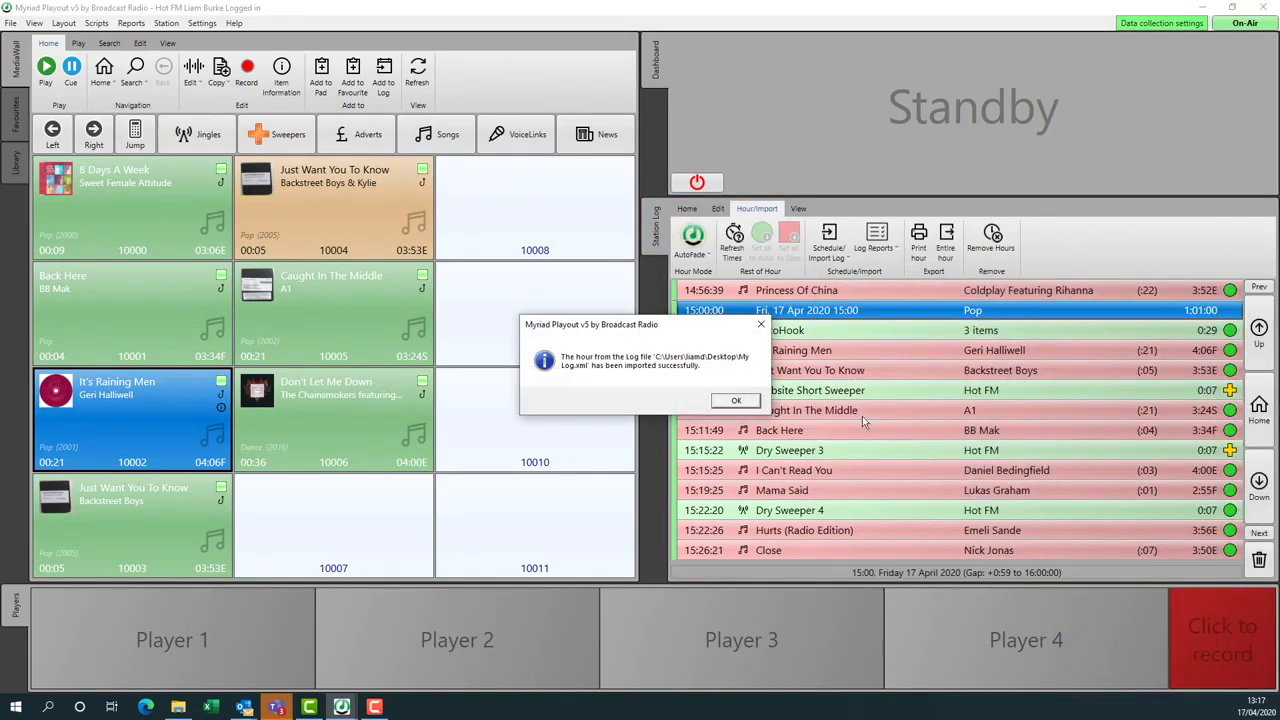
left_click(735, 400)
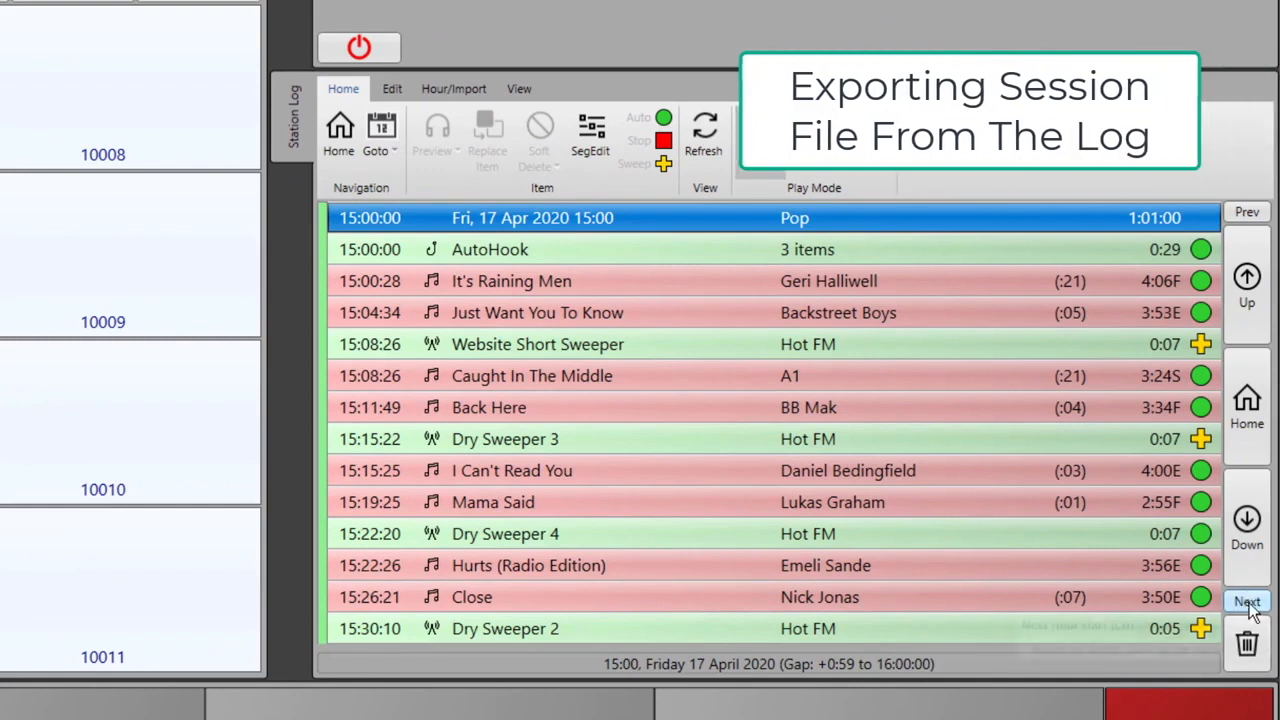
- Start exporting the entire 16:00 hour of Friday 17 April 2020 to a log file or multitrack editor session file
left_click(1247, 602)
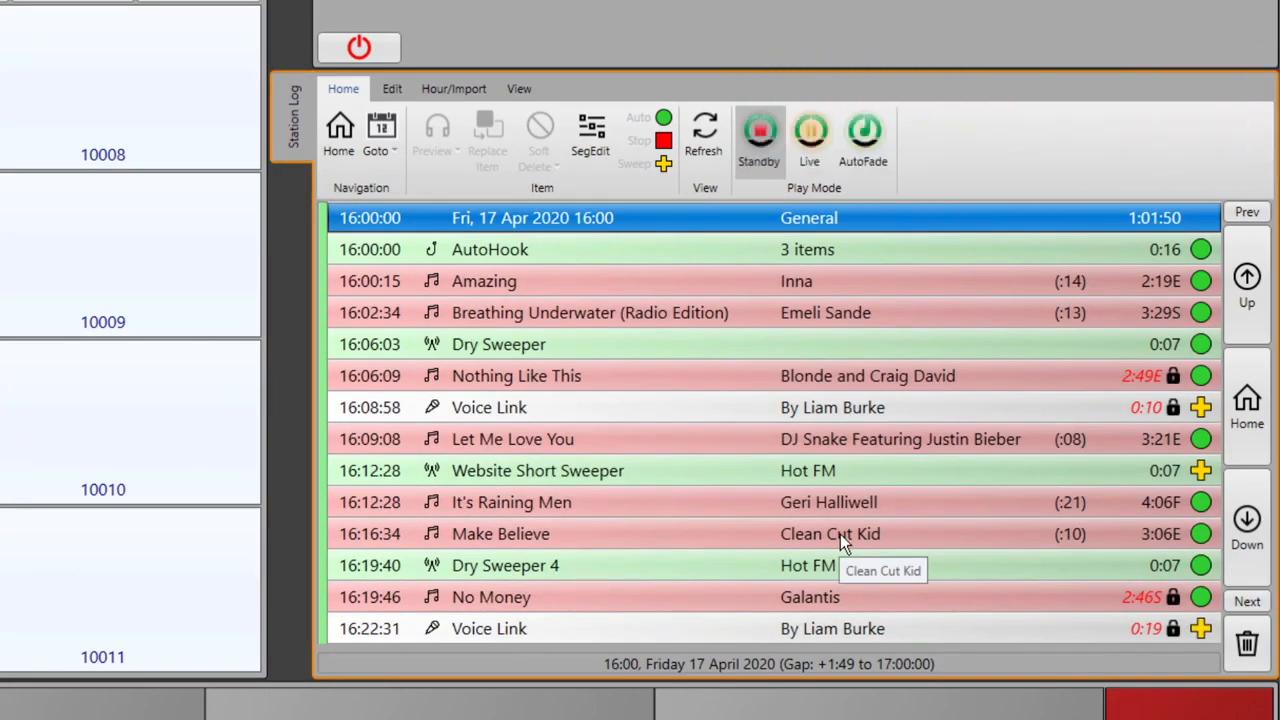
right_click(624, 218)
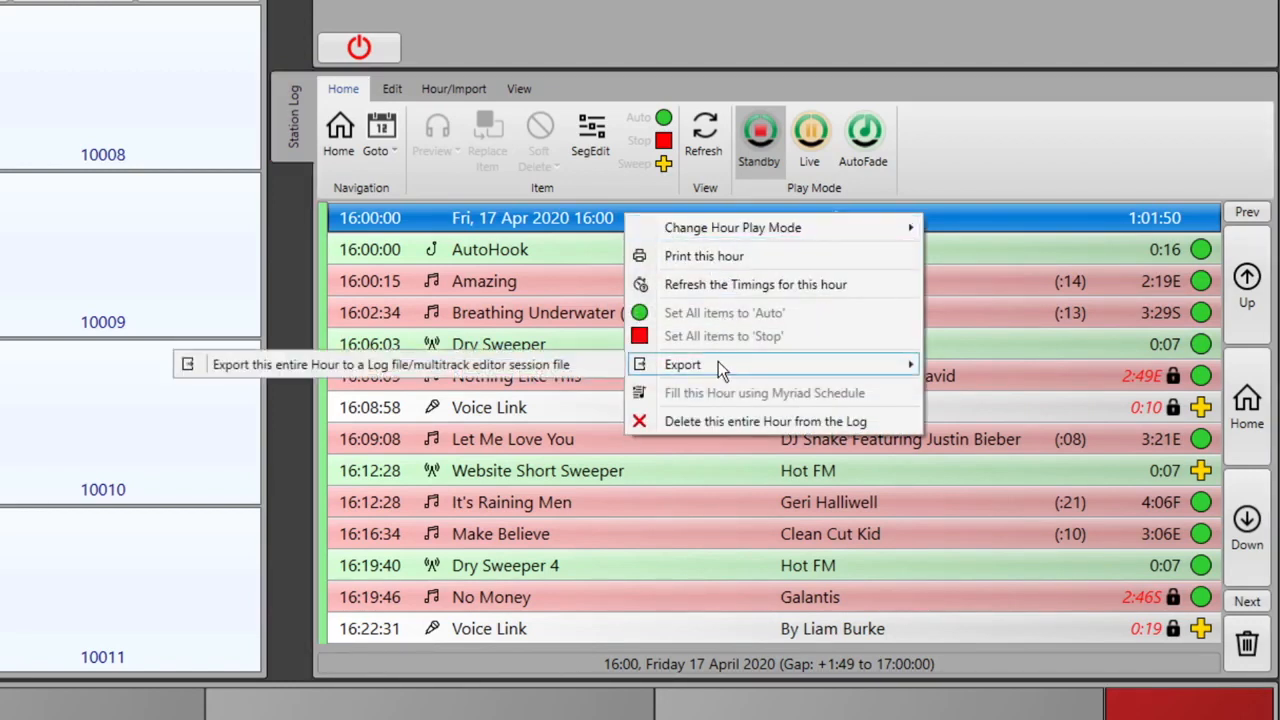
left_click(450, 366)
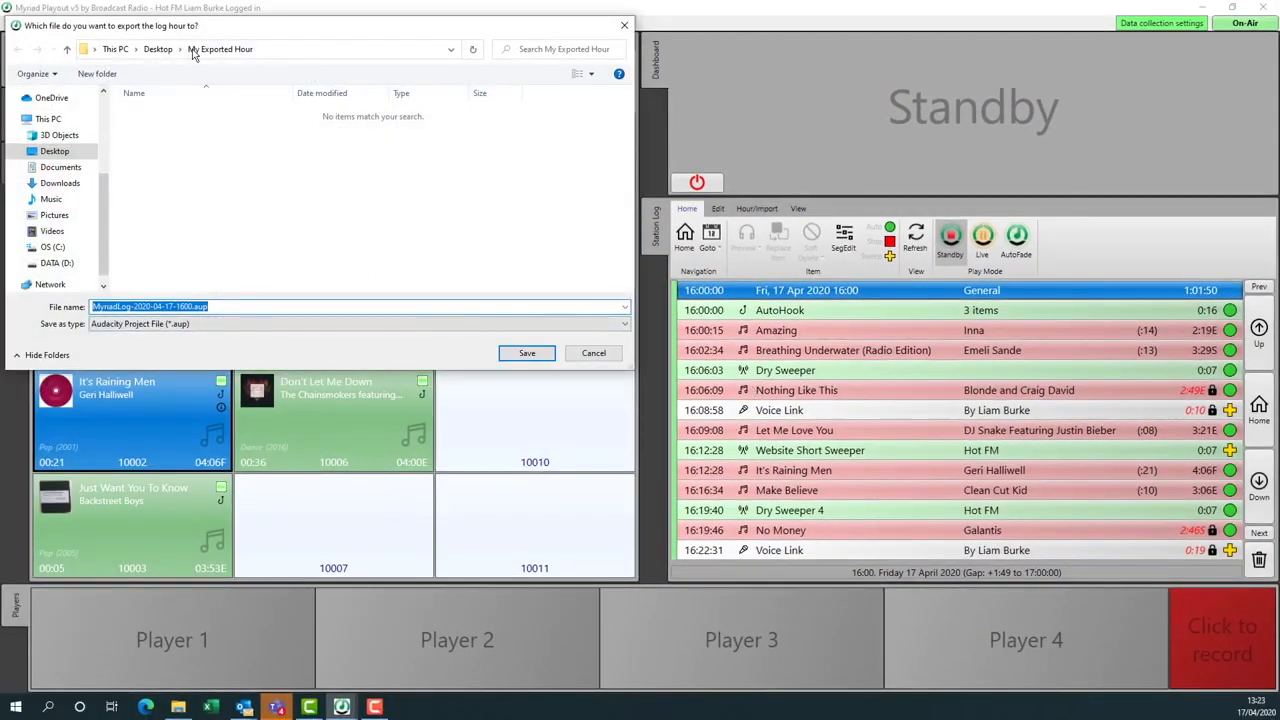
- Save the exported hour in the Desktop folder My Exported Hour as Audacity project MyriadLog-2020-04-17-1600.aup and check the files in File Explorer
left_click(158, 49)
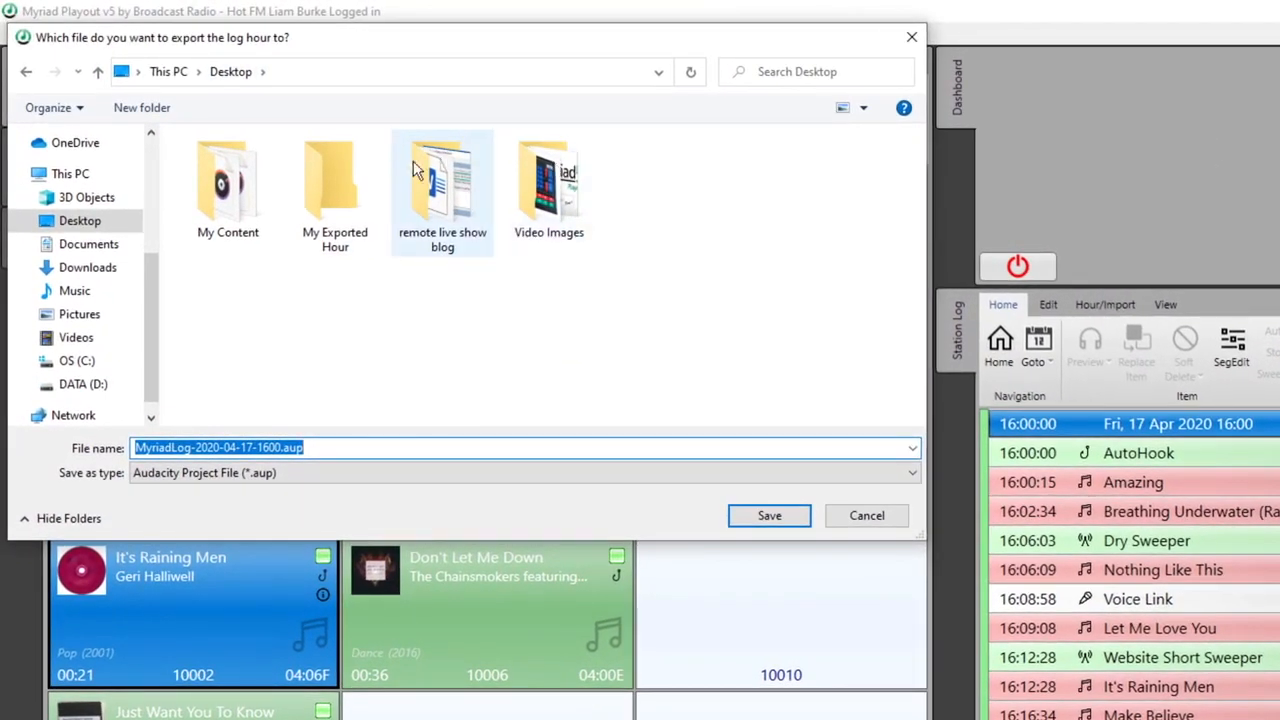
double_click(322, 171)
left_click(375, 473)
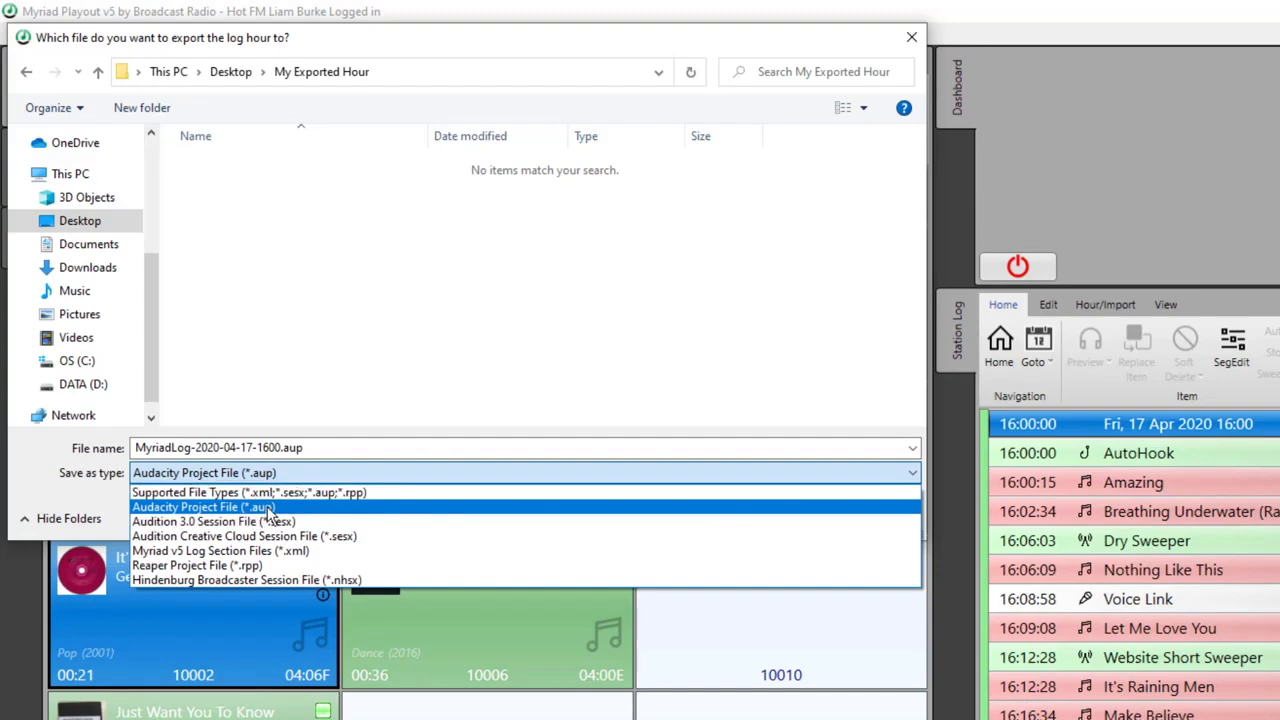
left_click(263, 509)
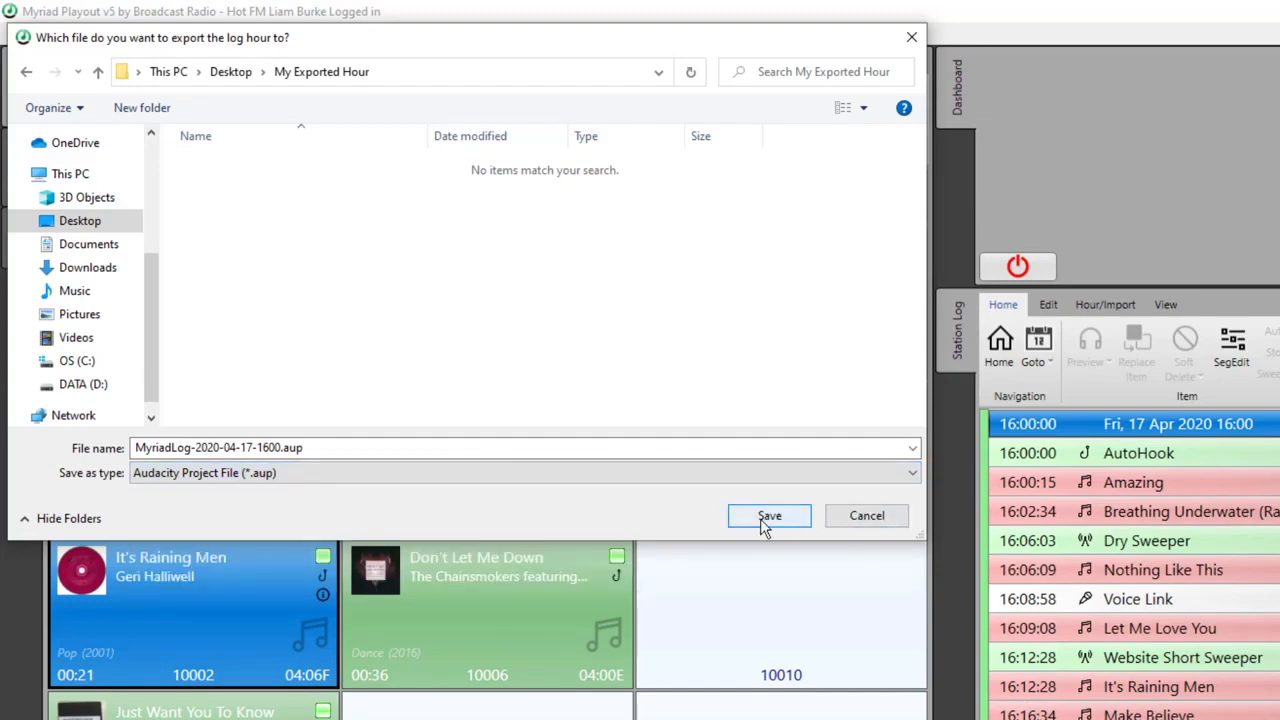
left_click(767, 525)
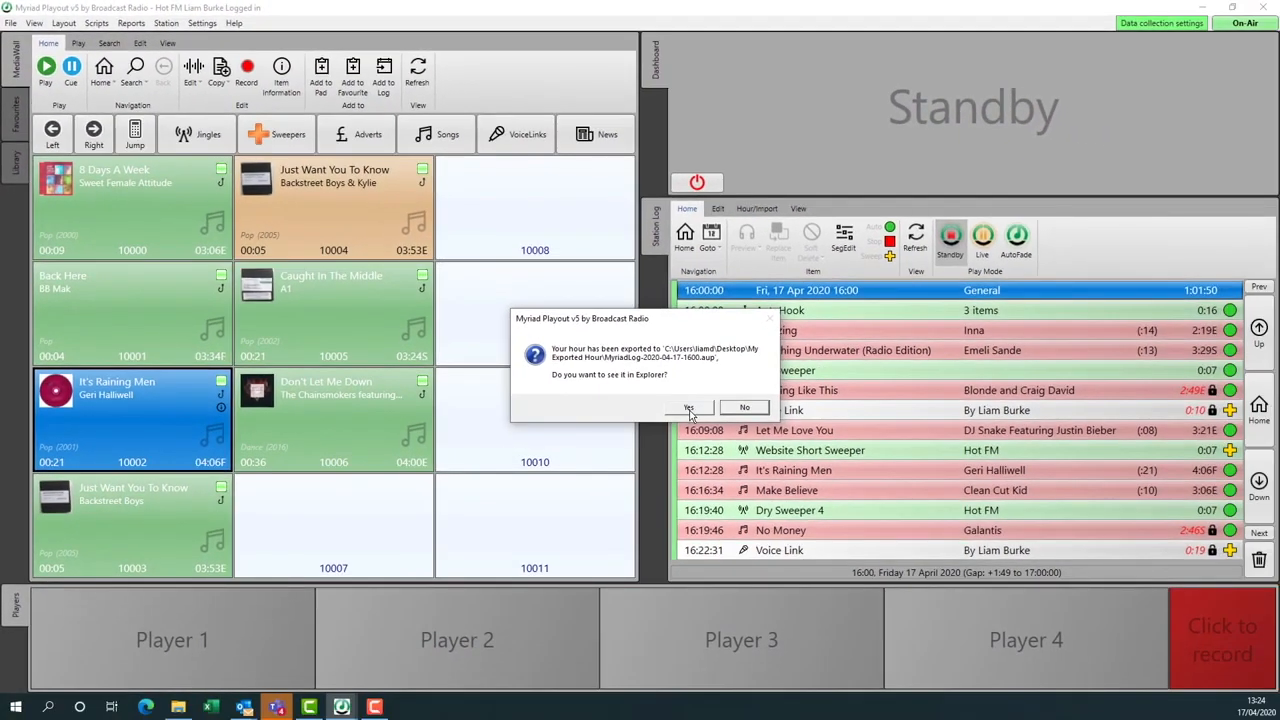
left_click(1006, 598)
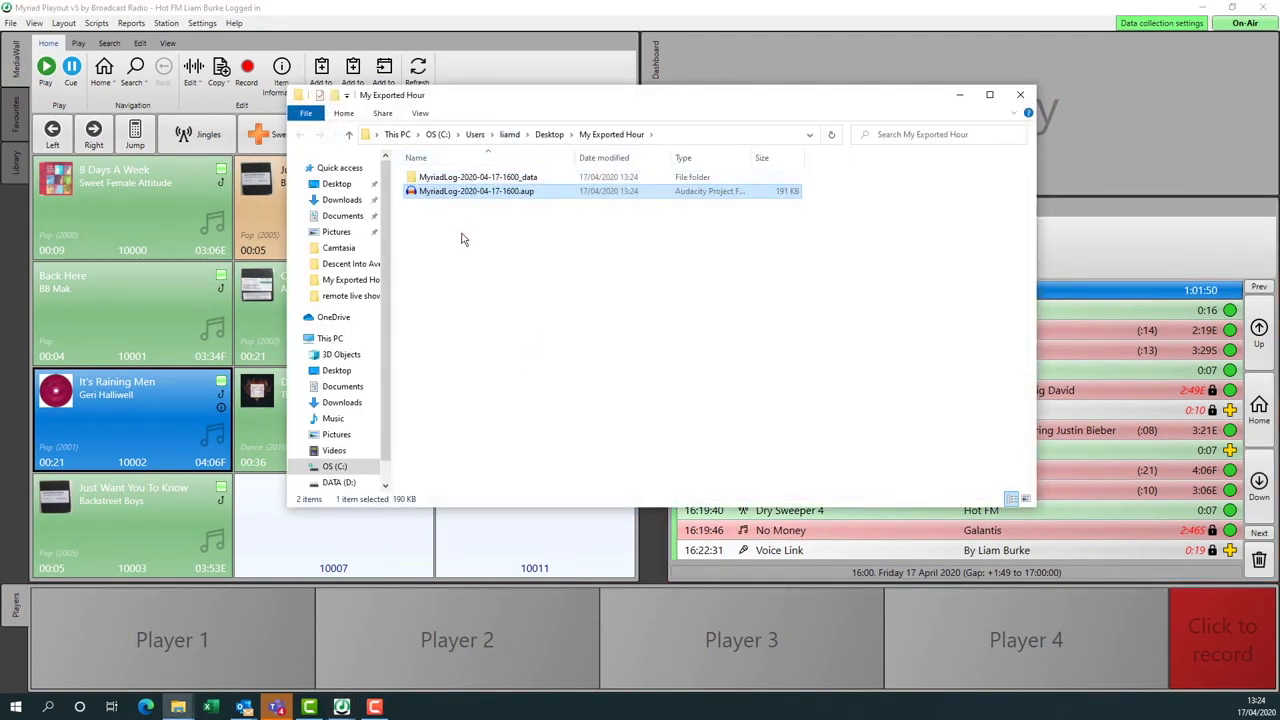
left_click(1021, 97)
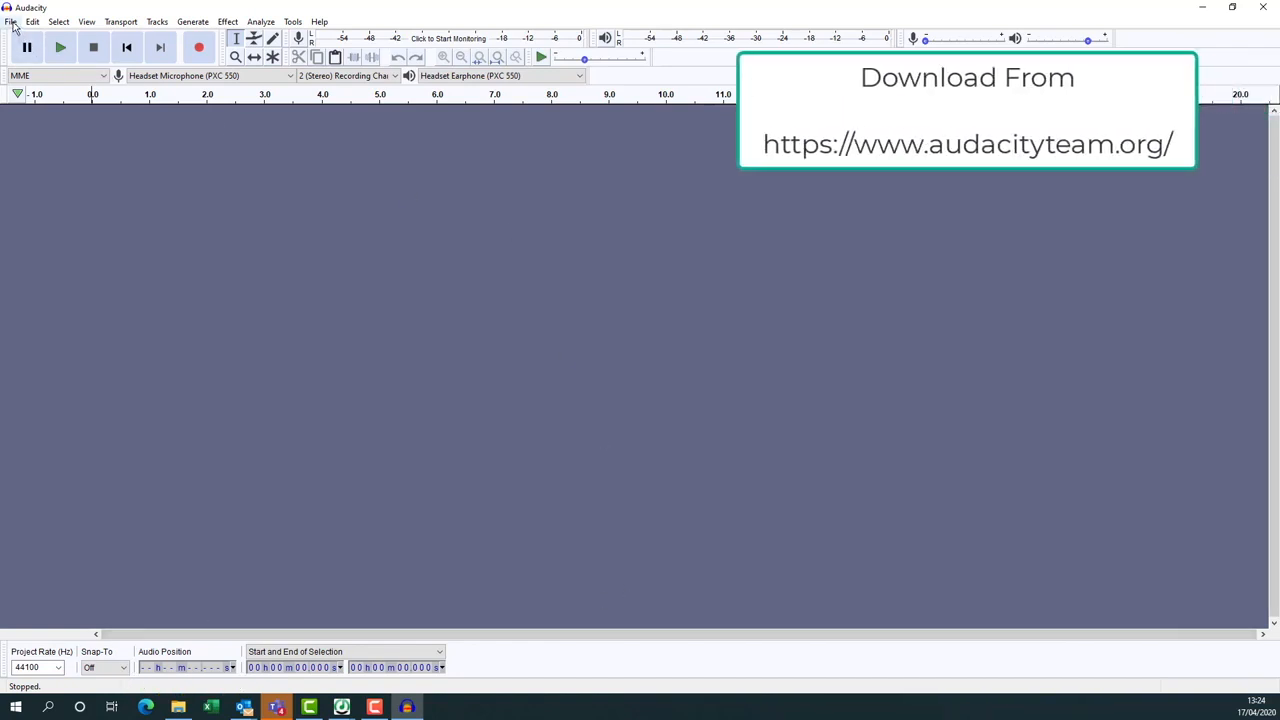
- In Audacity, open MyriadLog-2020-04-17-1600.aup from My Exported Hour and regenerate its missing alias summary files
left_click(11, 22)
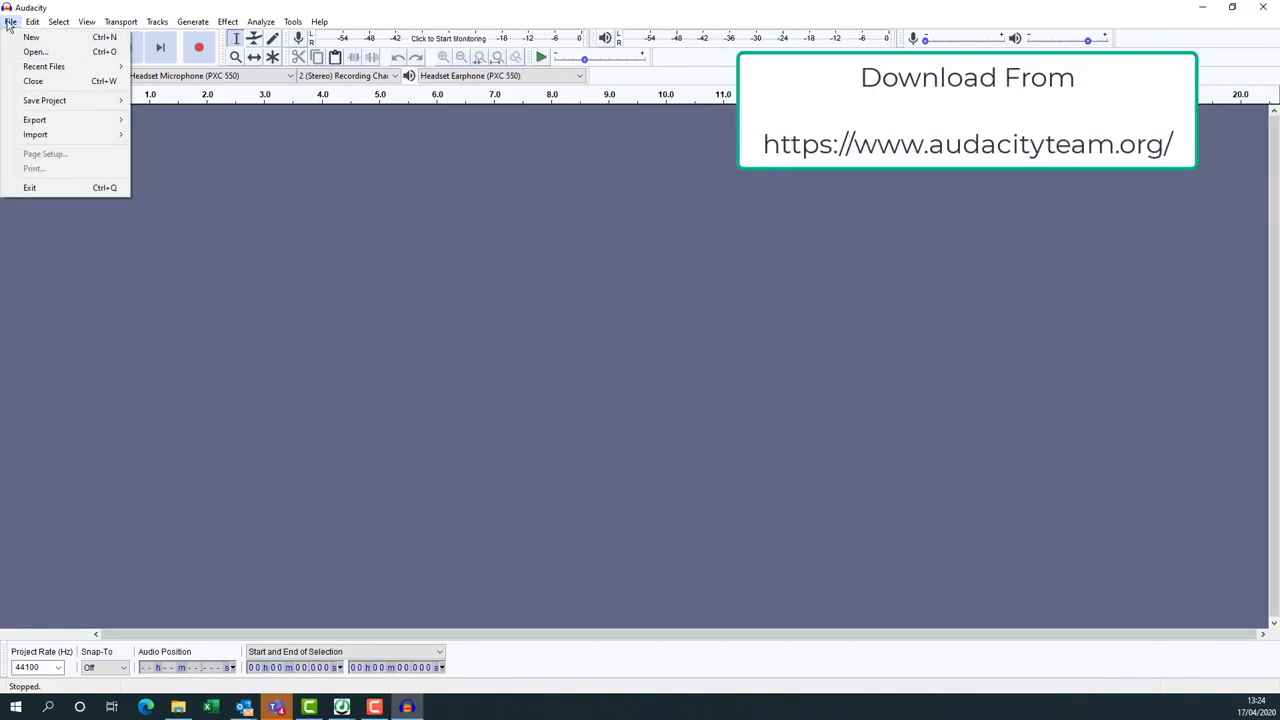
left_click(36, 51)
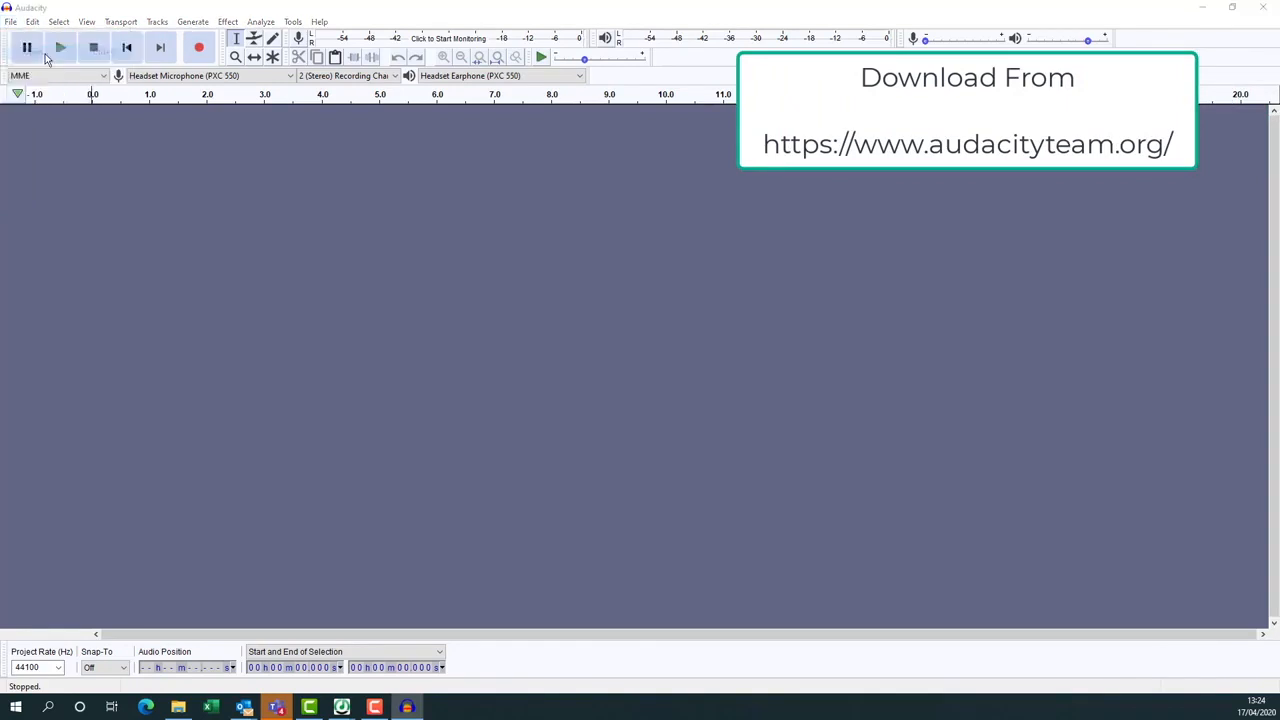
left_click_drag(166, 40, 407, 97)
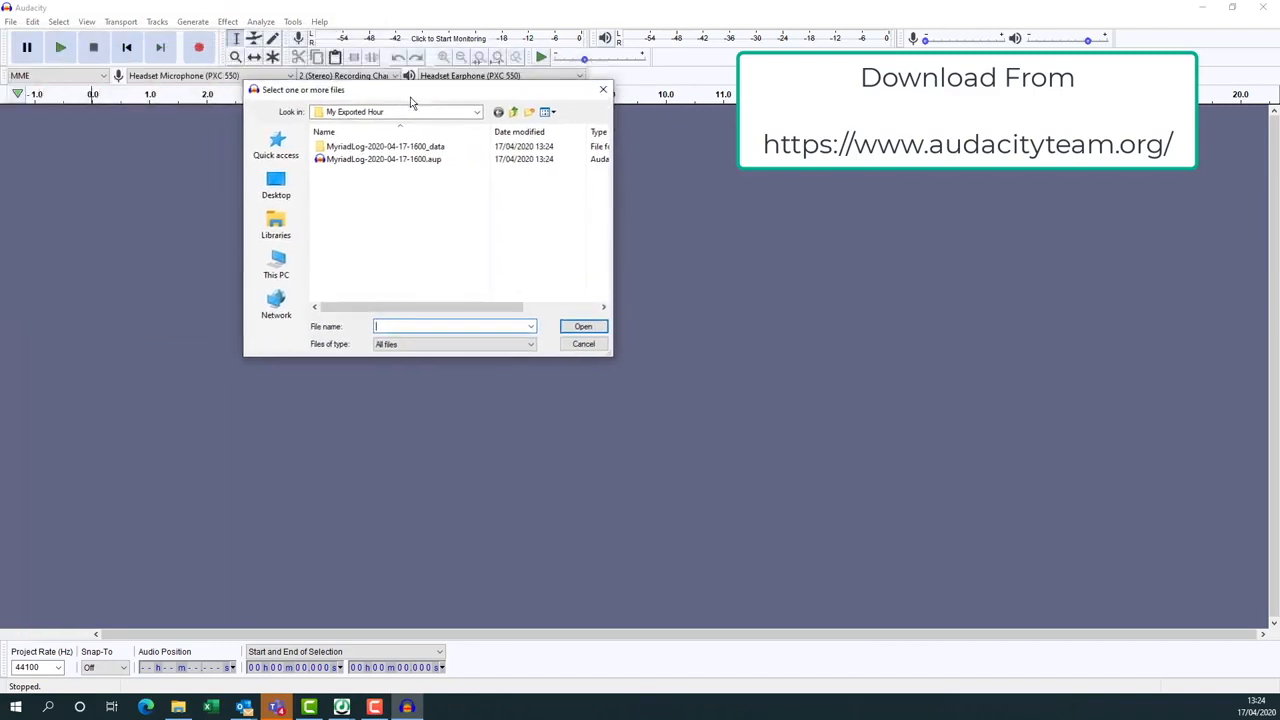
left_click(345, 165)
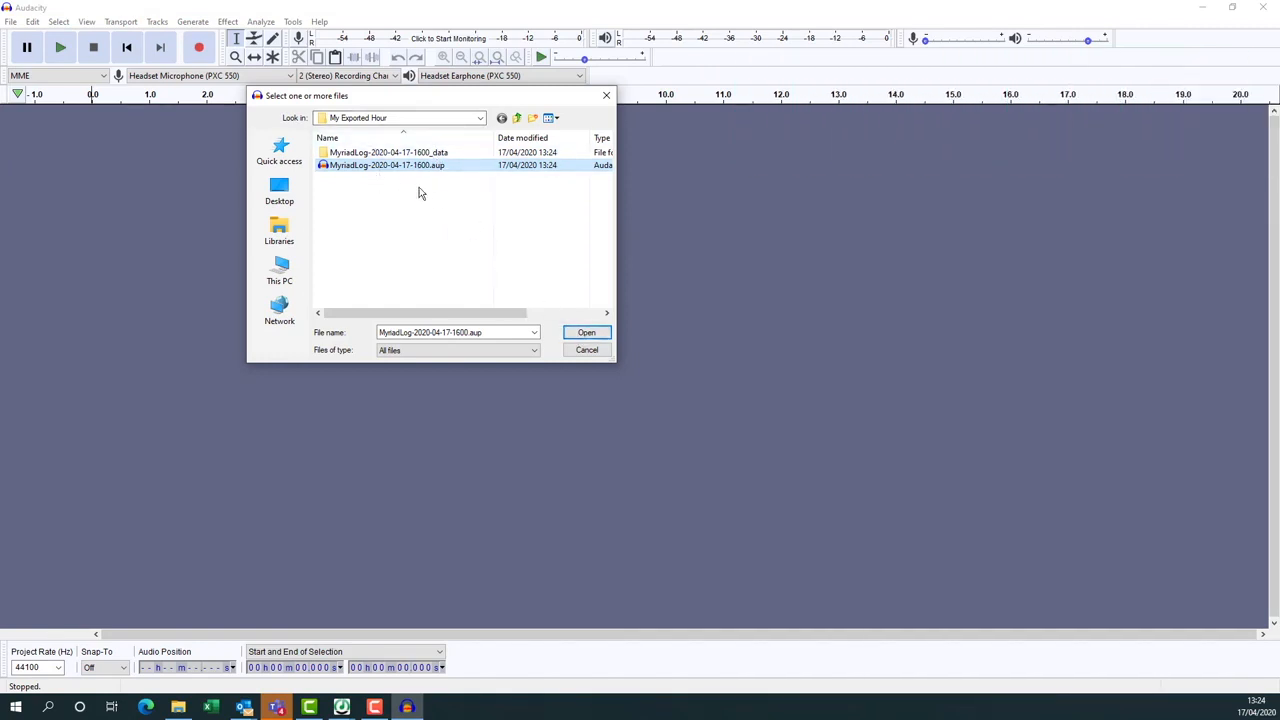
left_click(587, 333)
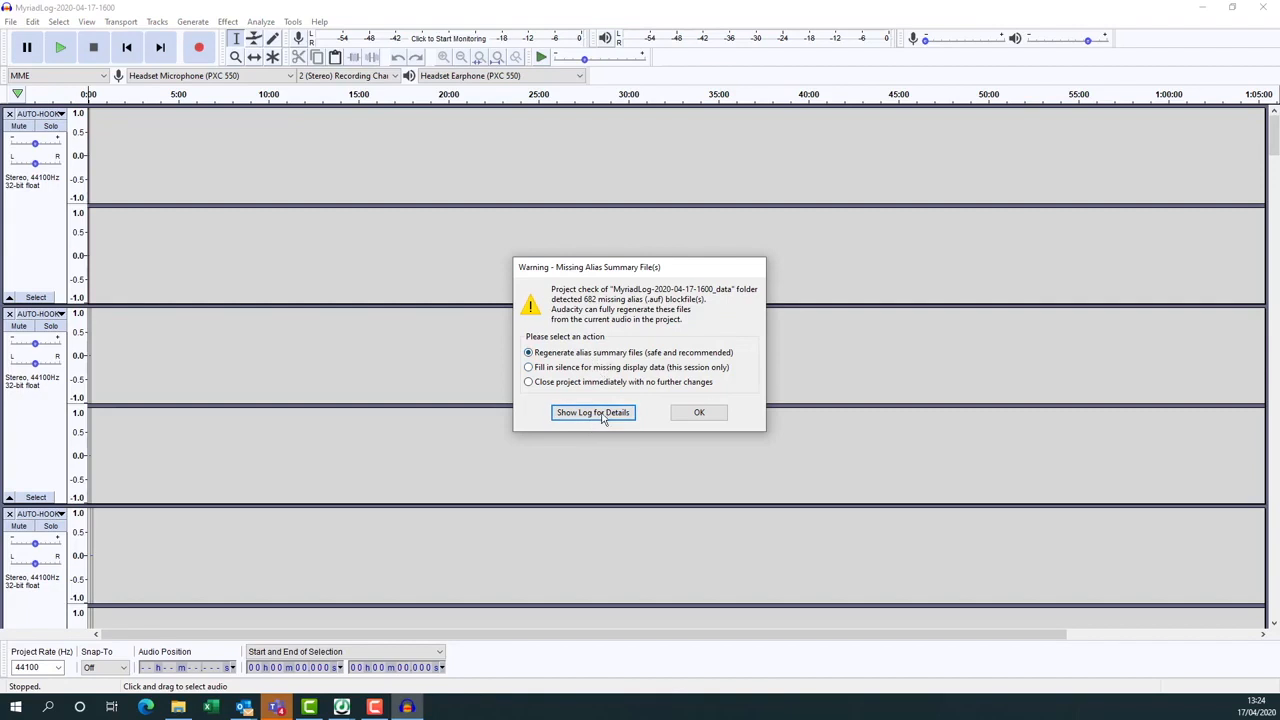
left_click(698, 415)
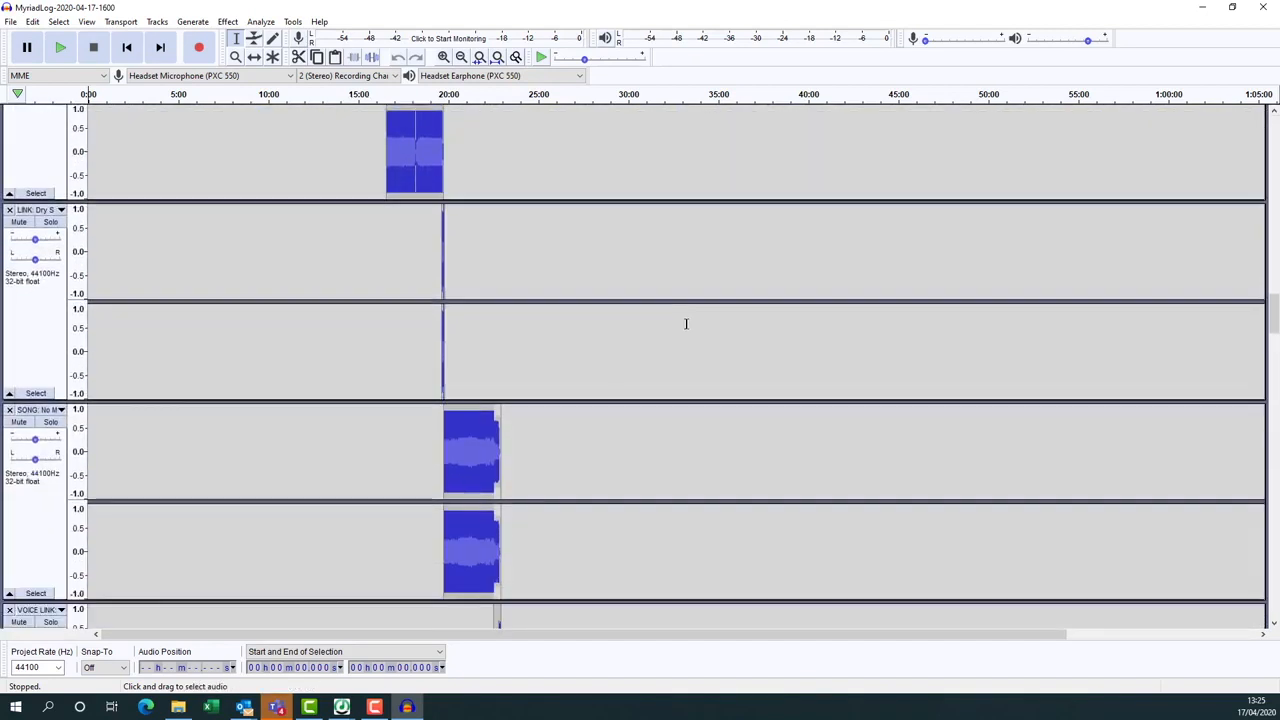
- Examine the transition between the No Money song and its voice link up close, show the volume envelopes, and inspect the following tracks
scroll(673, 328, "up", 4)
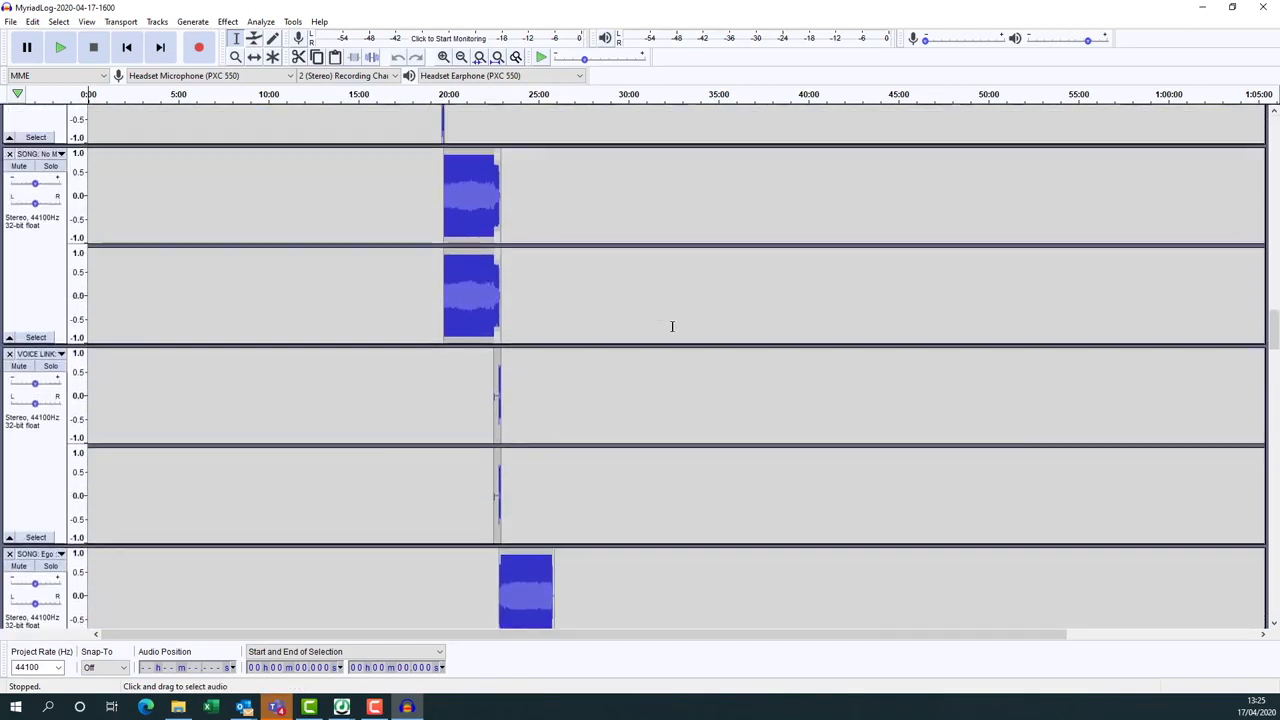
scroll(672, 324, "down", 1)
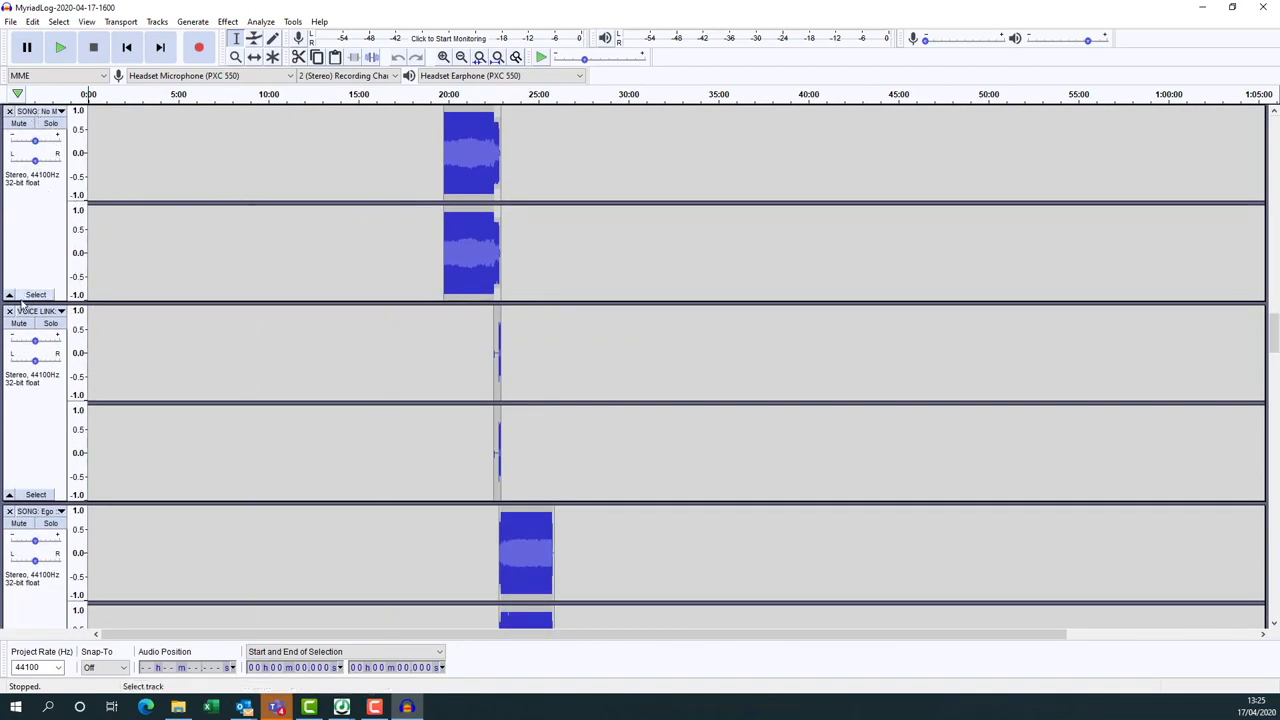
left_click(237, 57)
left_click(502, 256)
left_click(485, 276)
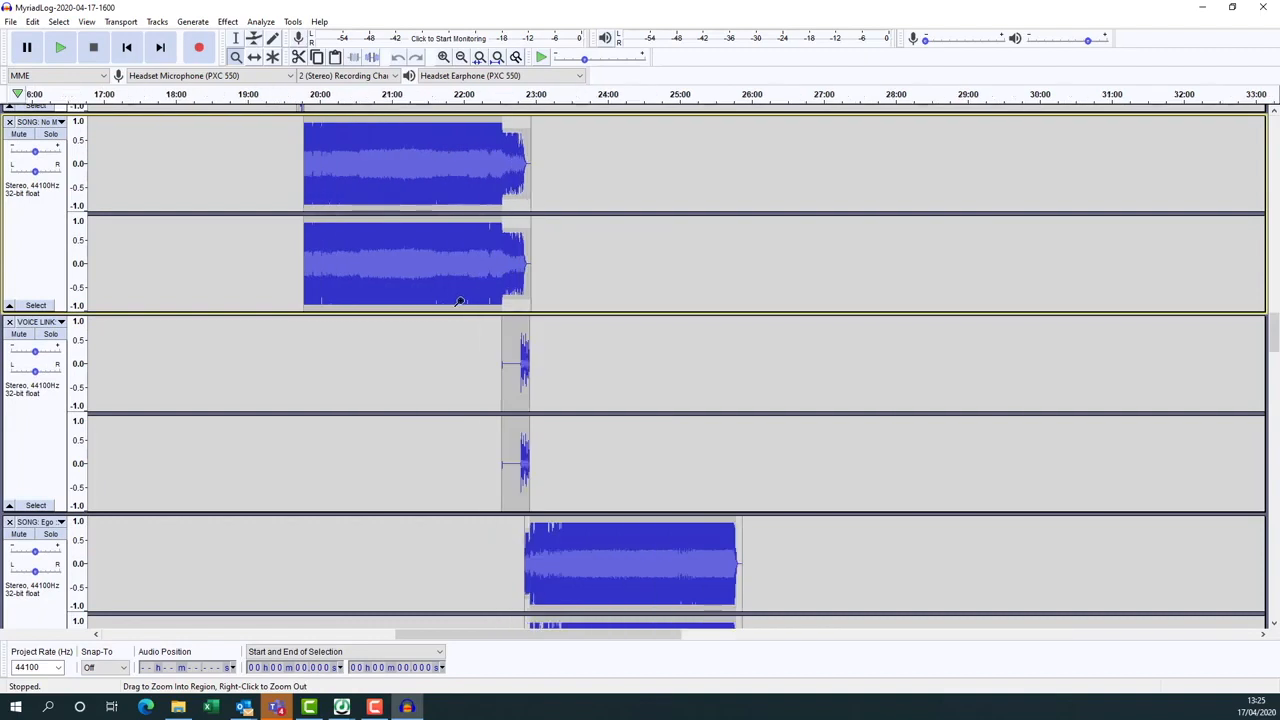
left_click(463, 311)
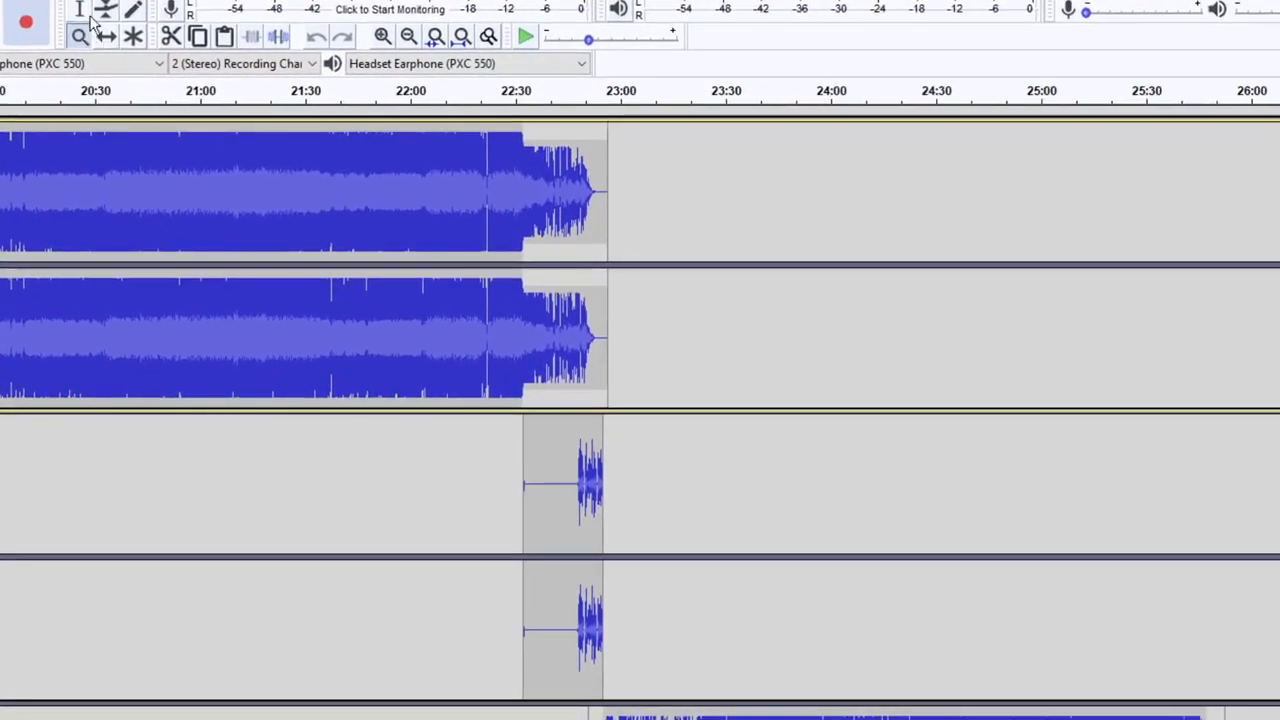
left_click(107, 12)
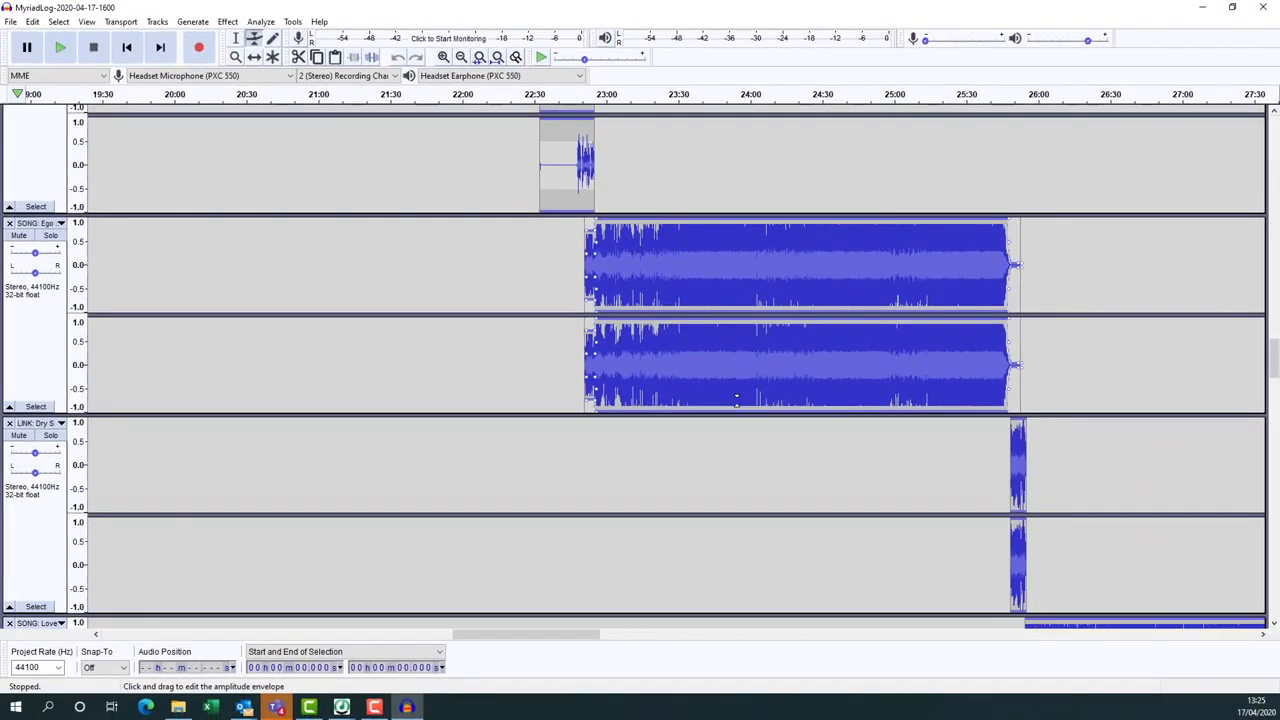
scroll(745, 395, "down", 5)
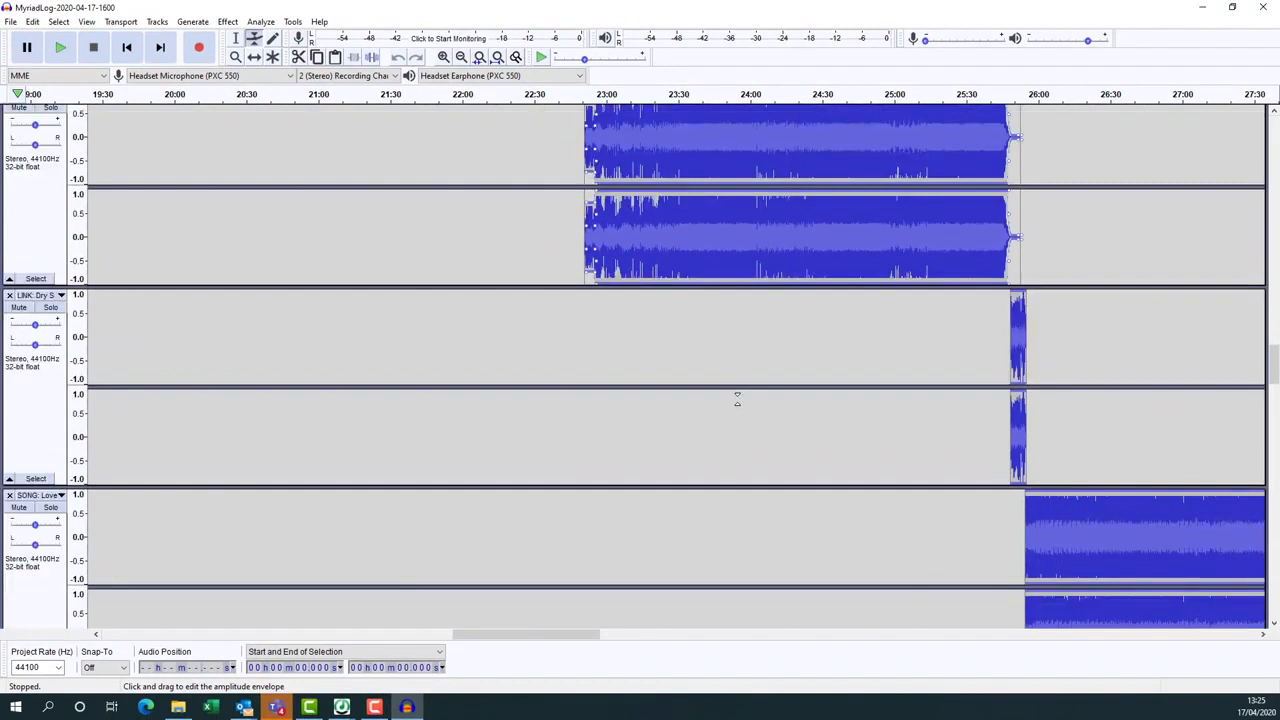
scroll(749, 392, "down", 1)
left_click_drag(514, 634, 637, 609)
scroll(720, 358, "down", 5)
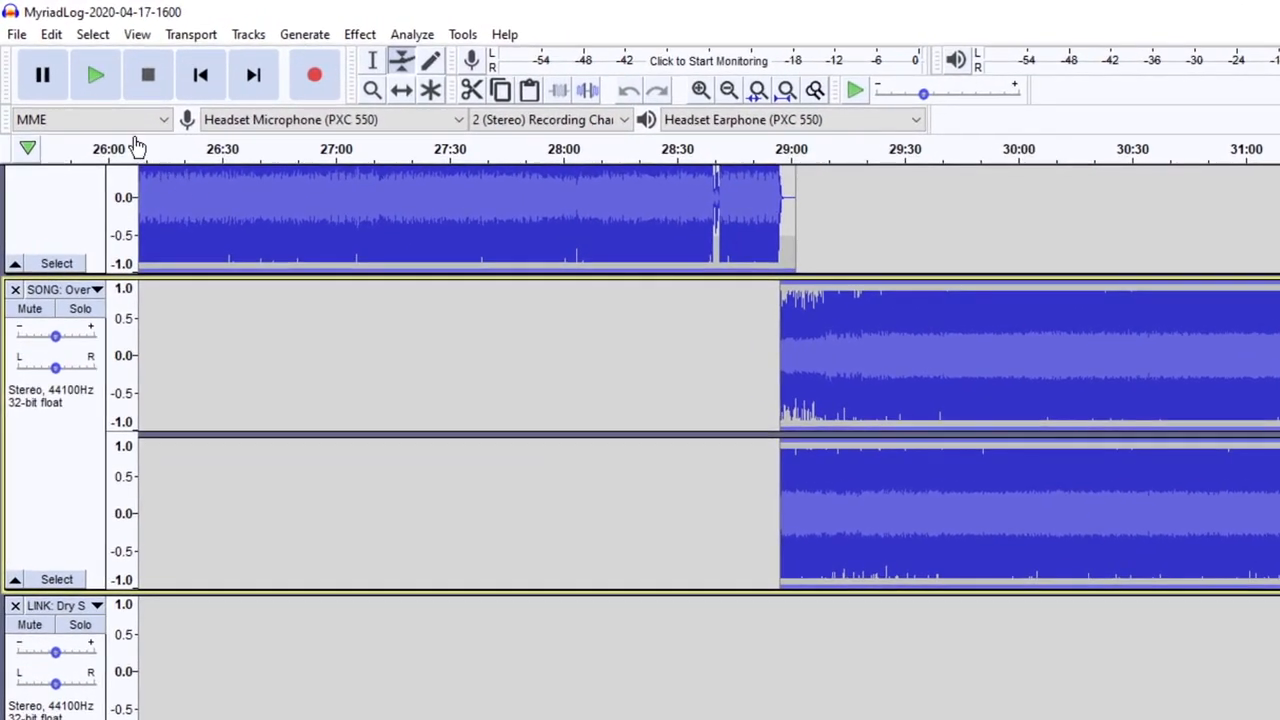
- Export the project as a mixed-down MP3 named my full show in the Audacity folder, keeping the preset Standard, 170-210 kbps quality and blank metadata tags
left_click(10, 21)
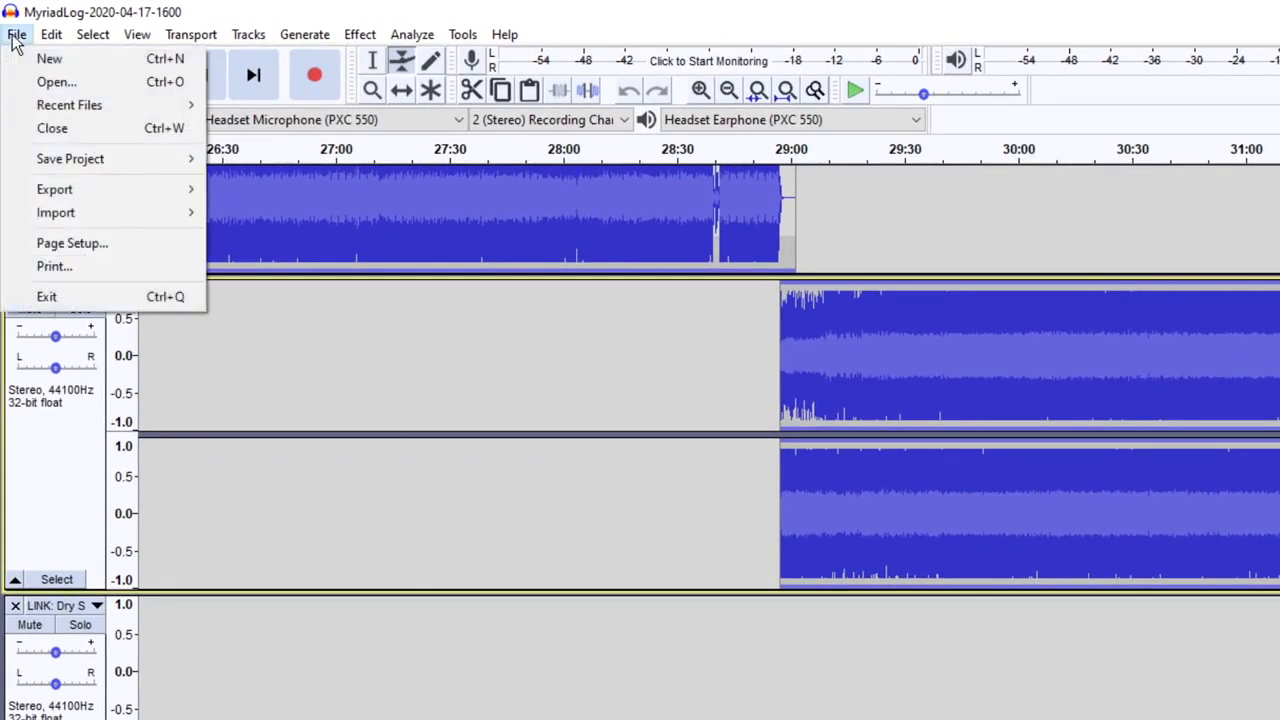
mouse_move(114, 184)
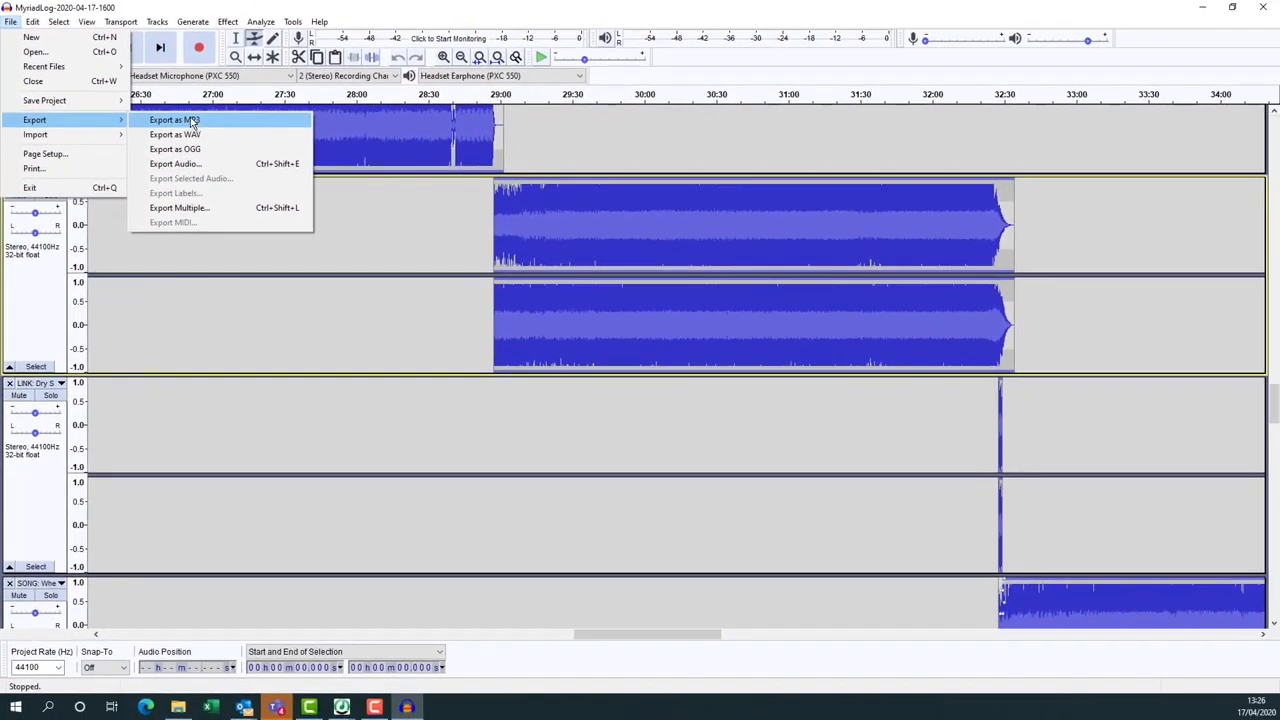
left_click(299, 185)
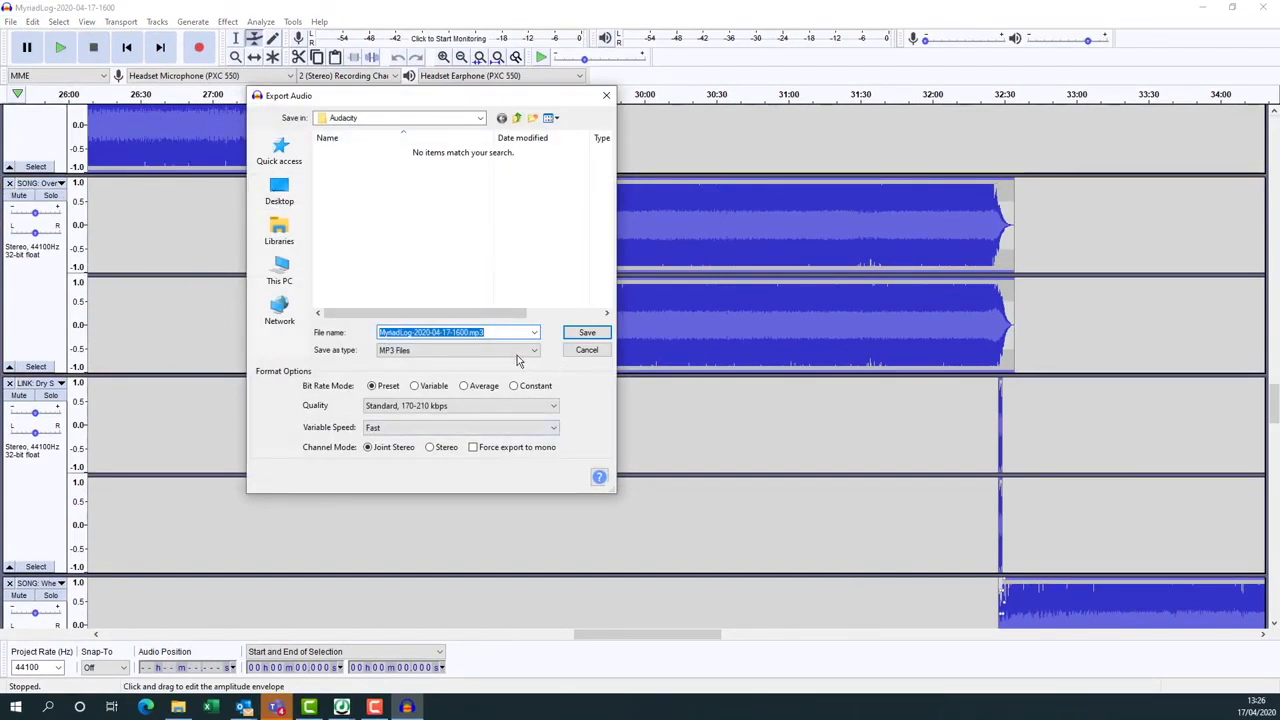
type("my full show")
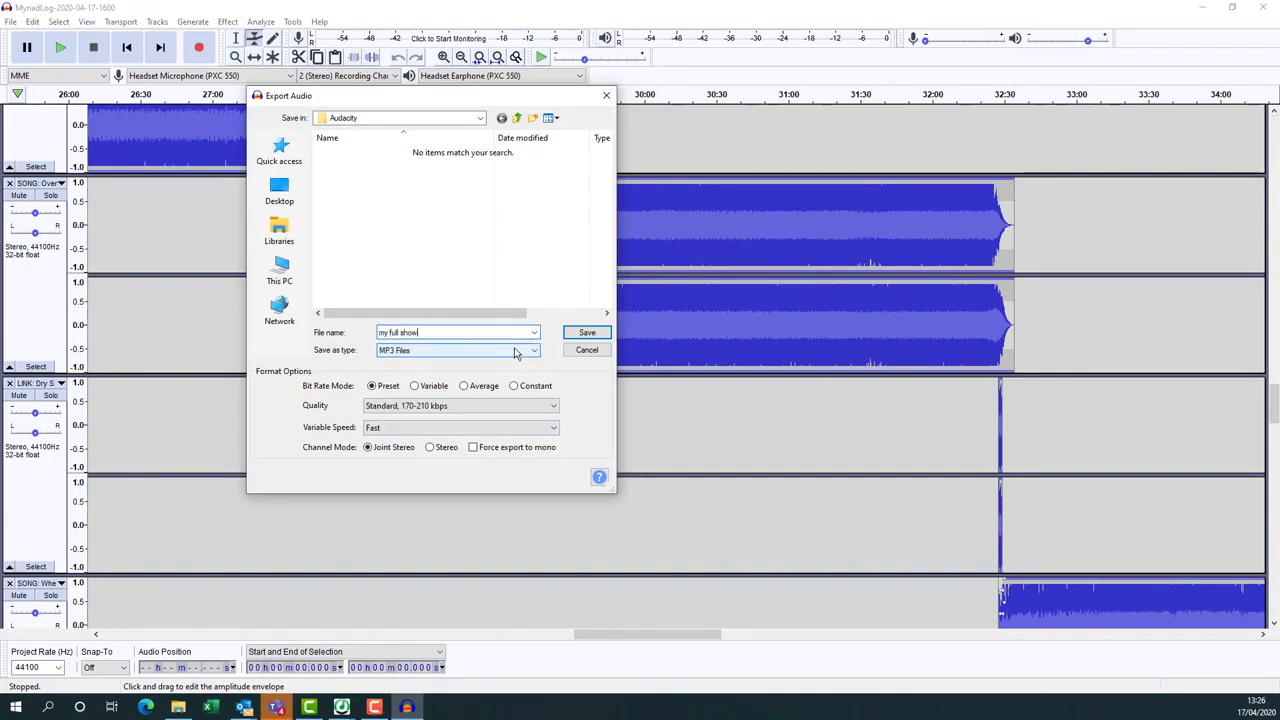
left_click(588, 334)
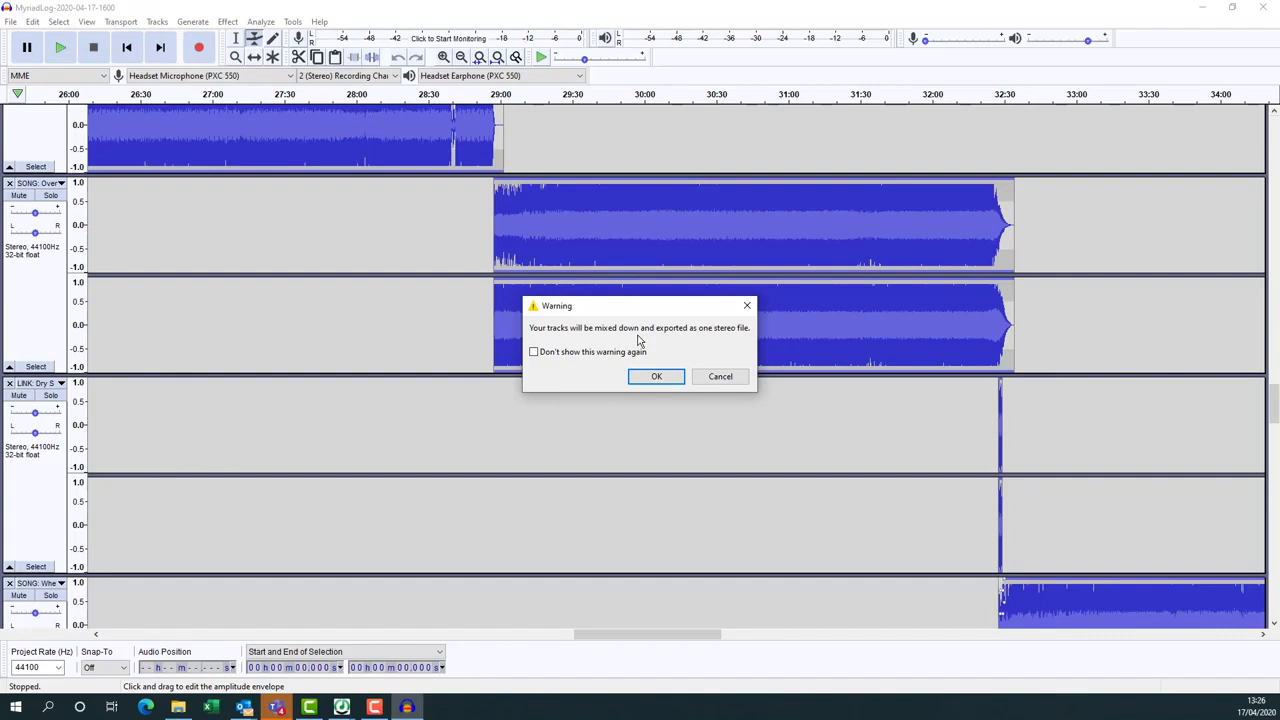
left_click(656, 376)
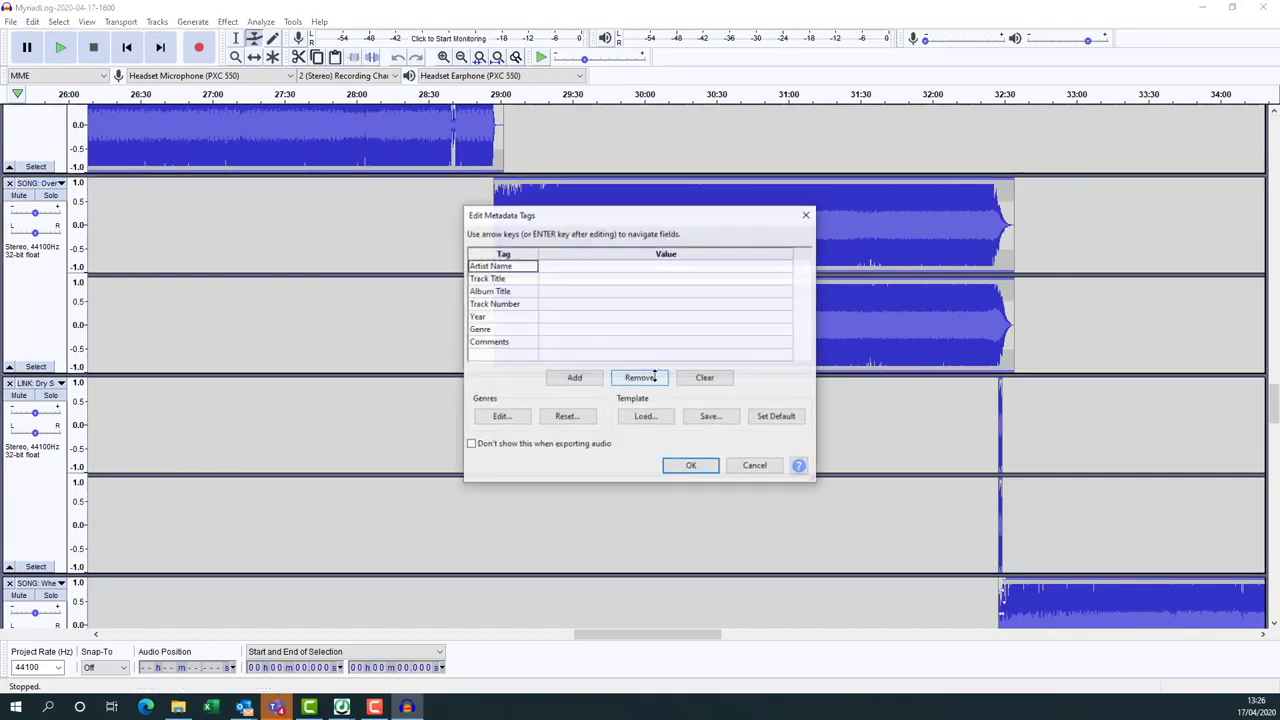
left_click(694, 470)
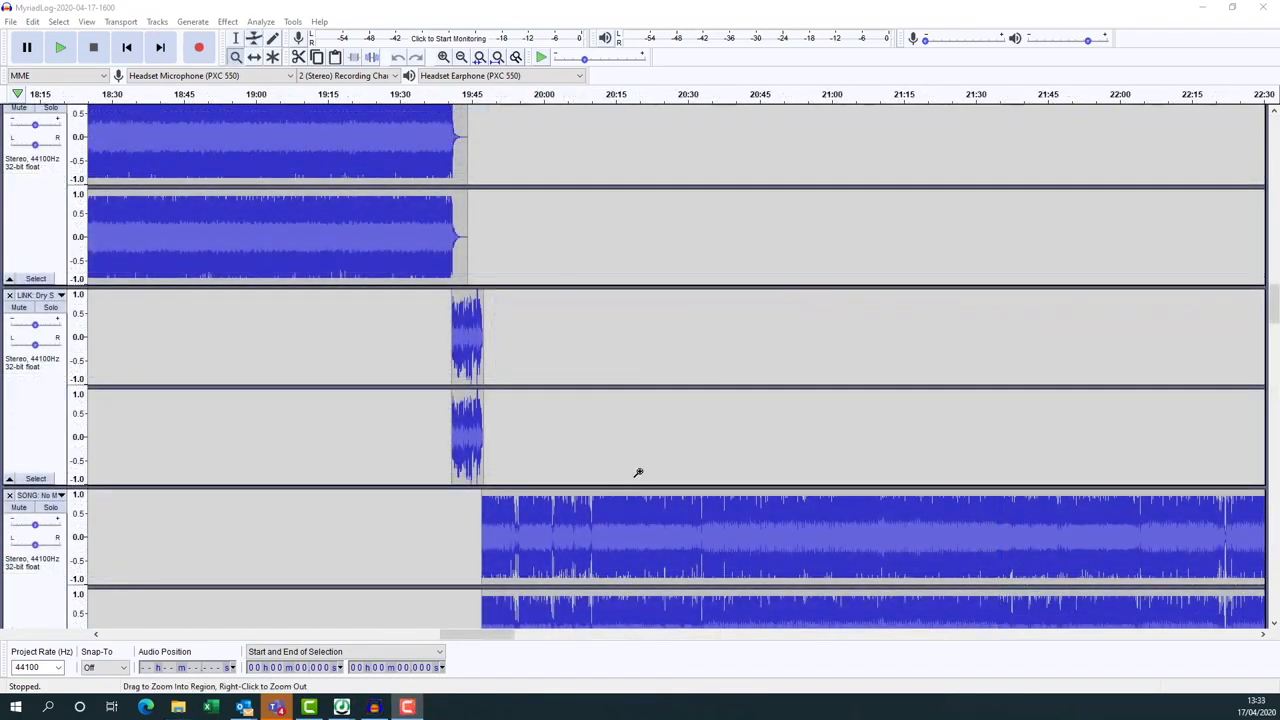
- Check my full show.mp3 in the Documents folder Audacity in File Explorer, and close both File Explorer and Audacity
left_click(179, 708)
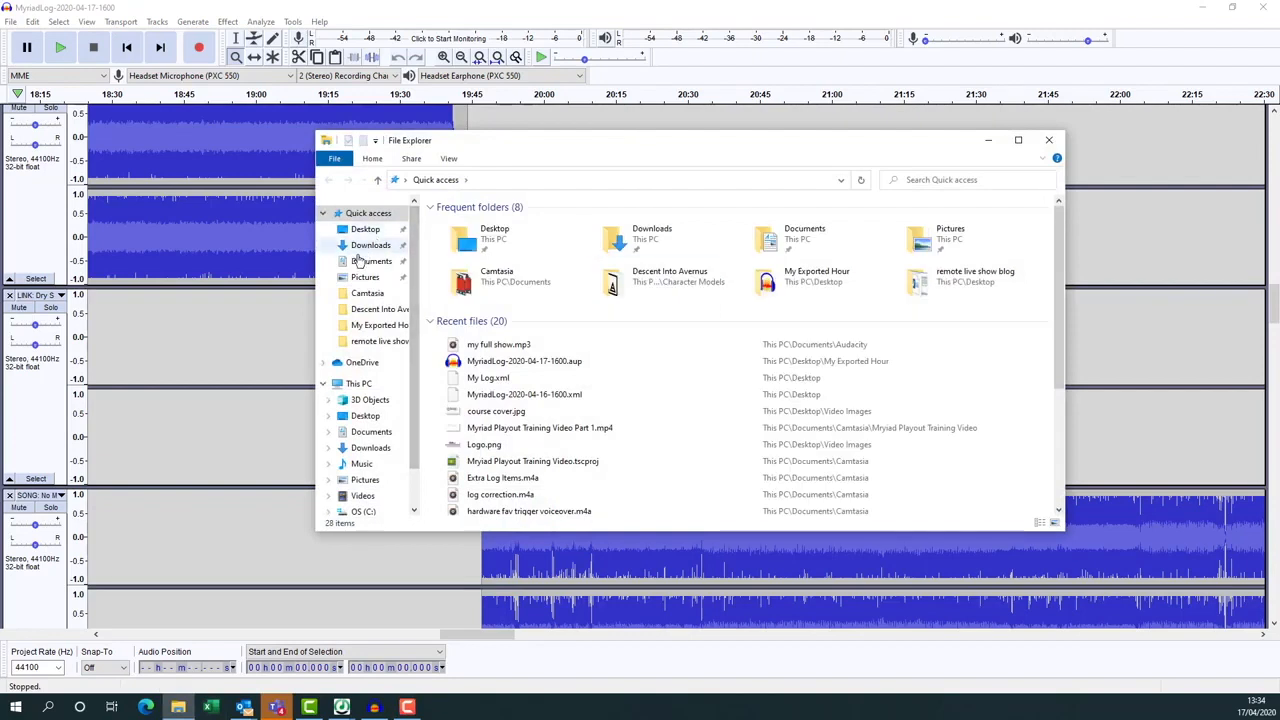
left_click(369, 261)
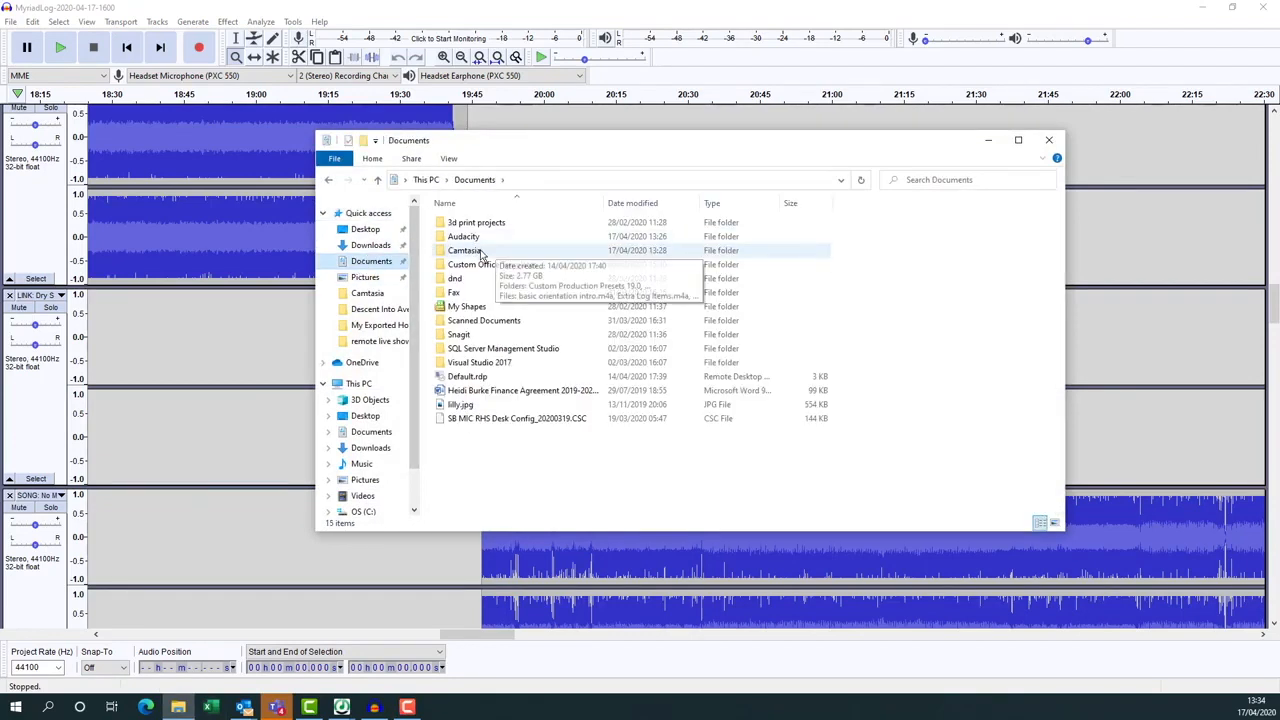
double_click(480, 238)
left_click(484, 224)
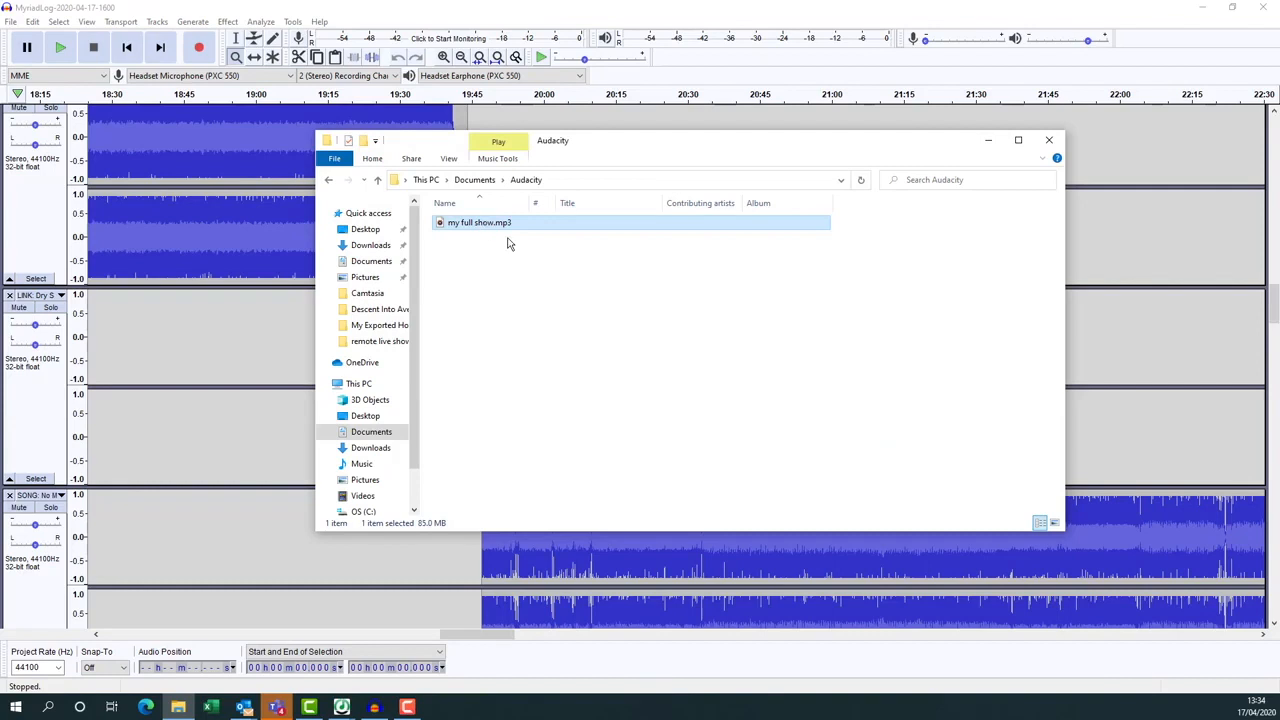
left_click(1050, 143)
left_click(1265, 10)
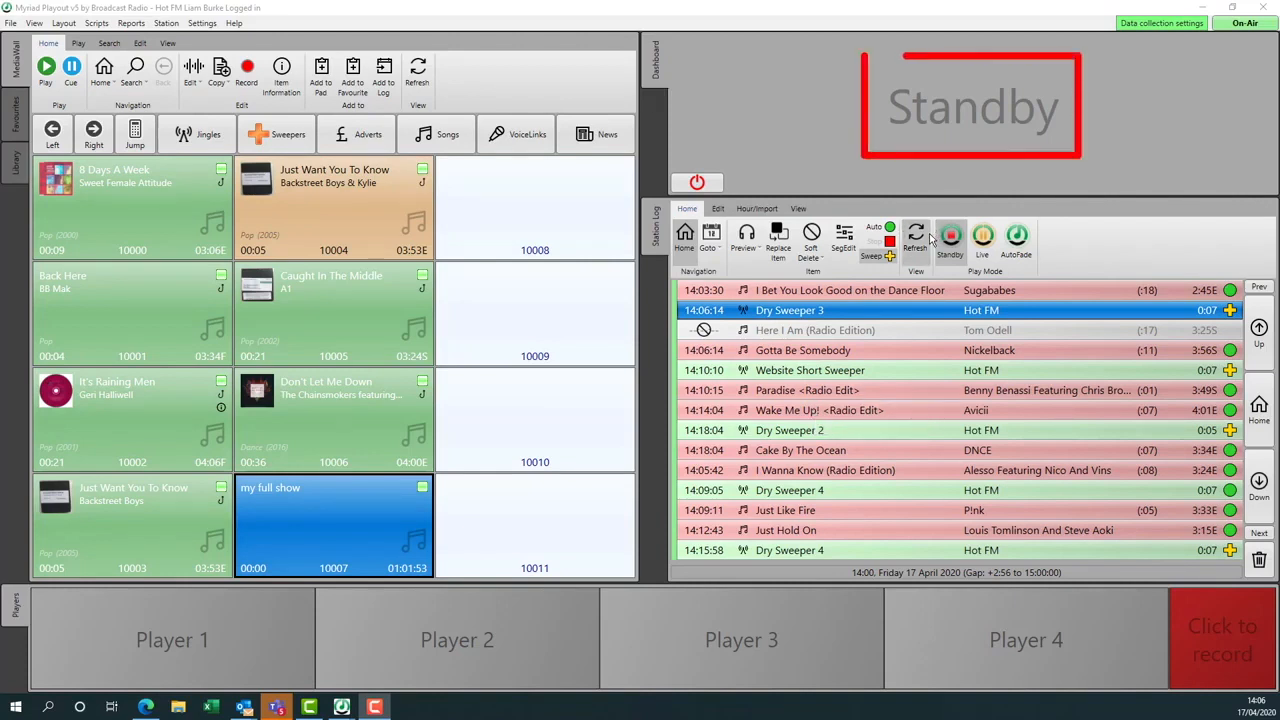
- In Myriad Playout, start log playback, browse ahead through the coming hours, and return the Station Log to the current item
left_click(686, 245)
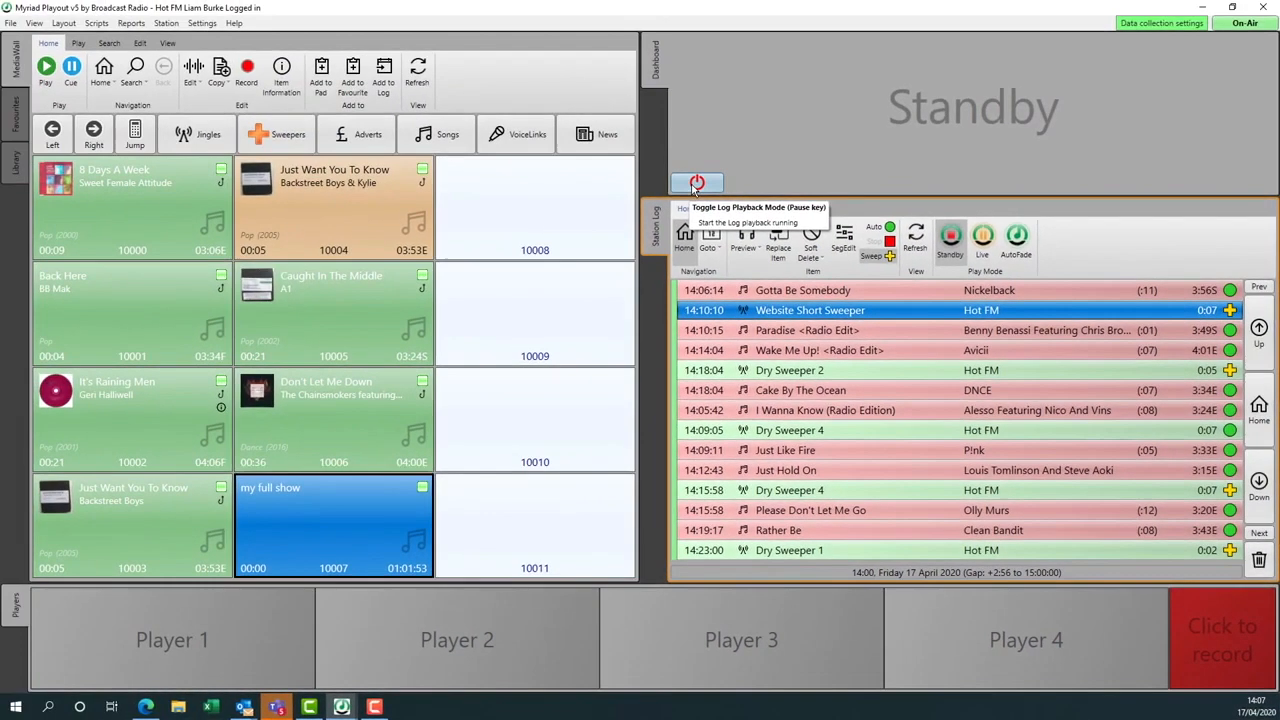
left_click(693, 188)
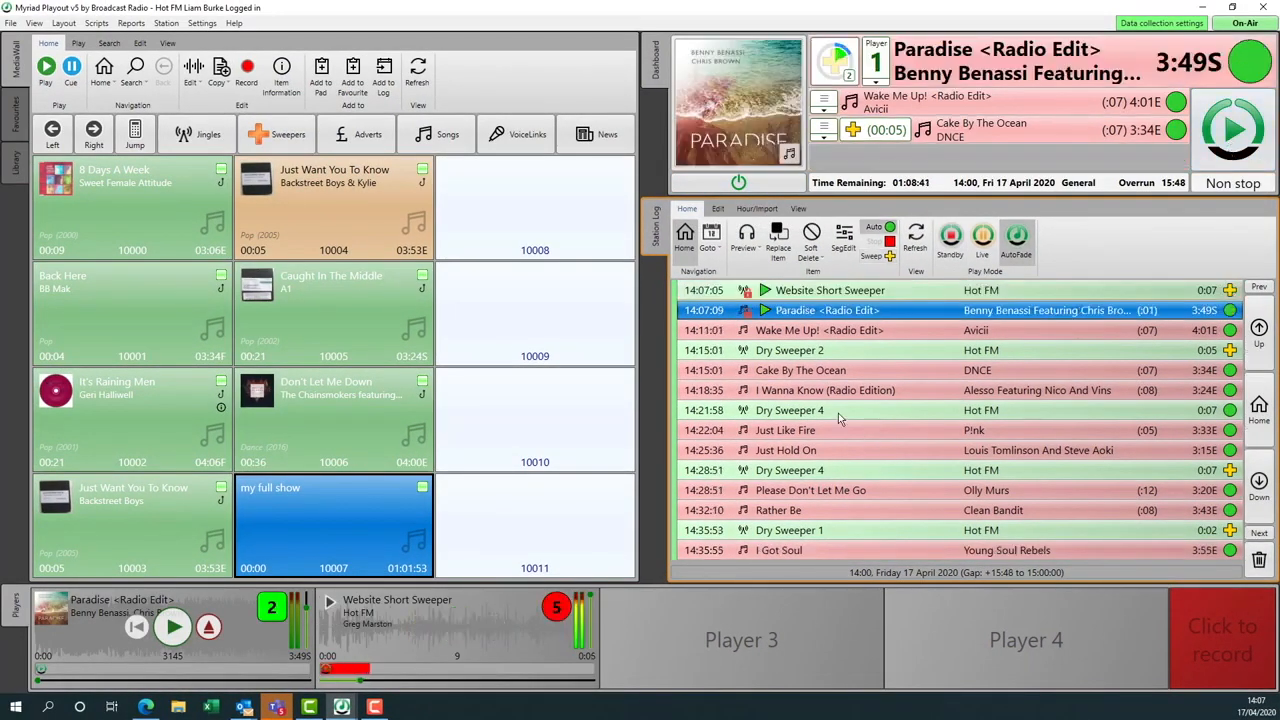
scroll(897, 440, "down", 20)
scroll(898, 435, "down", 20)
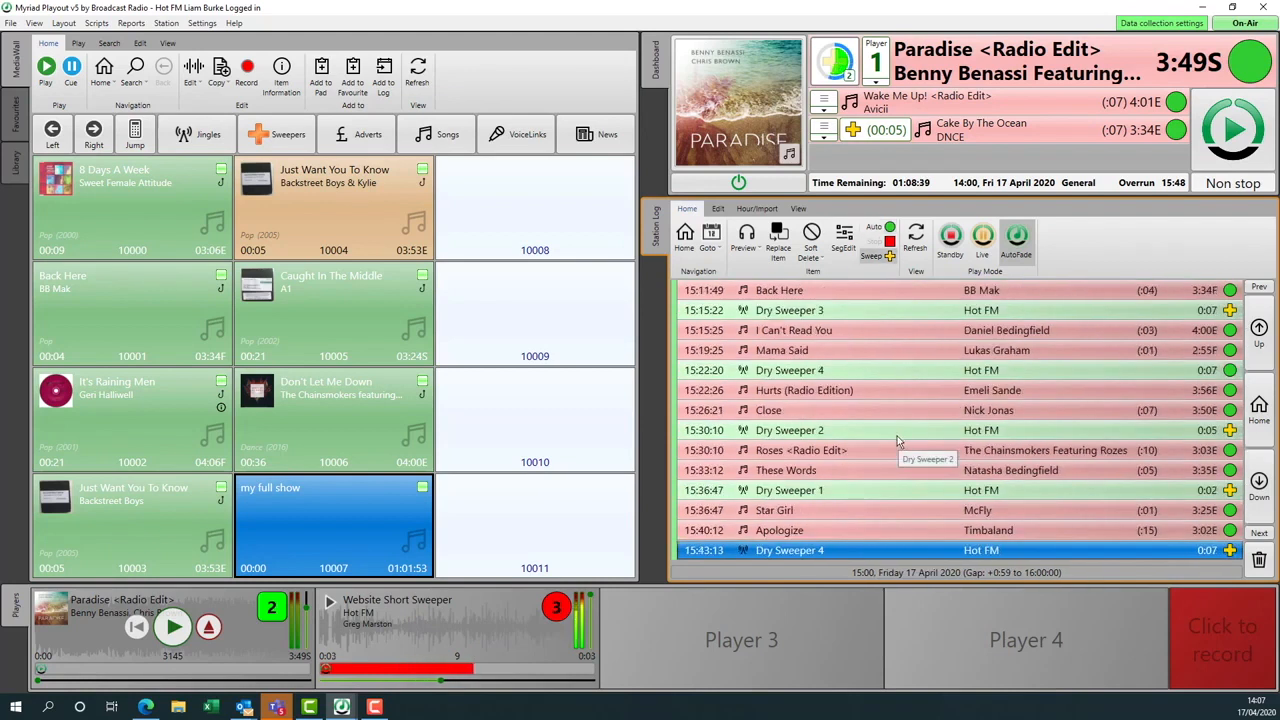
scroll(882, 427, "down", 7)
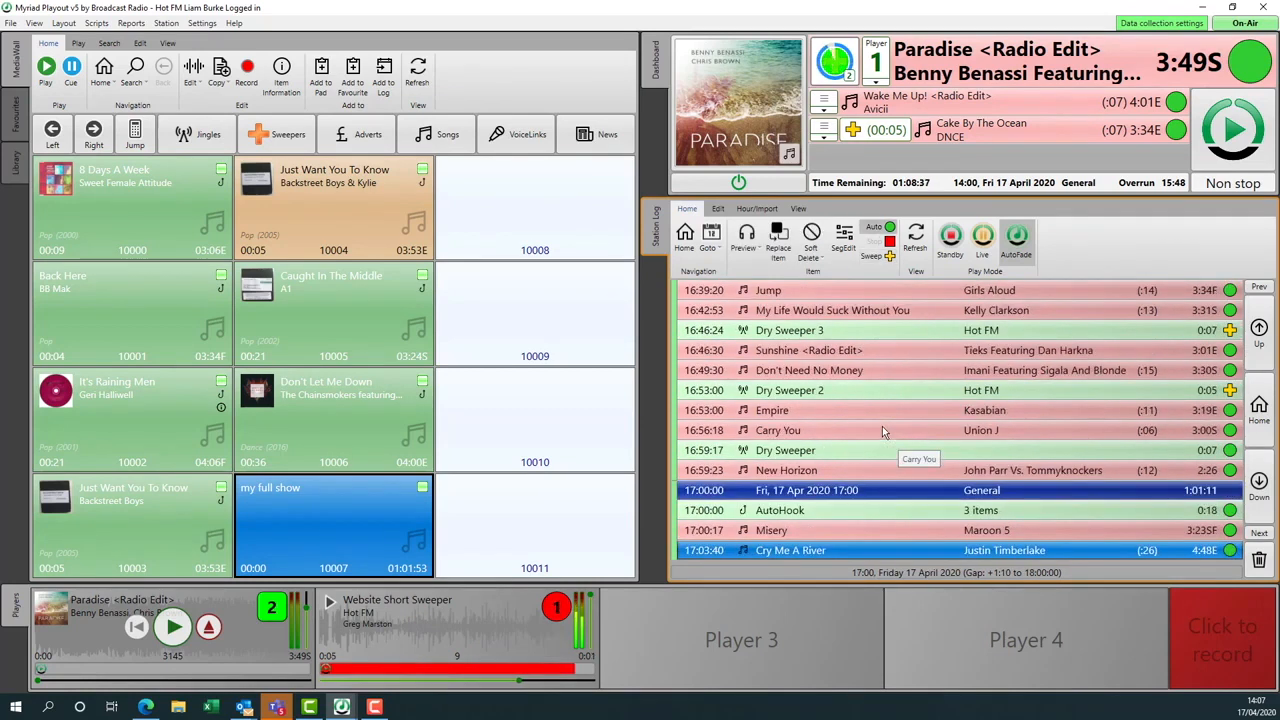
left_click(684, 234)
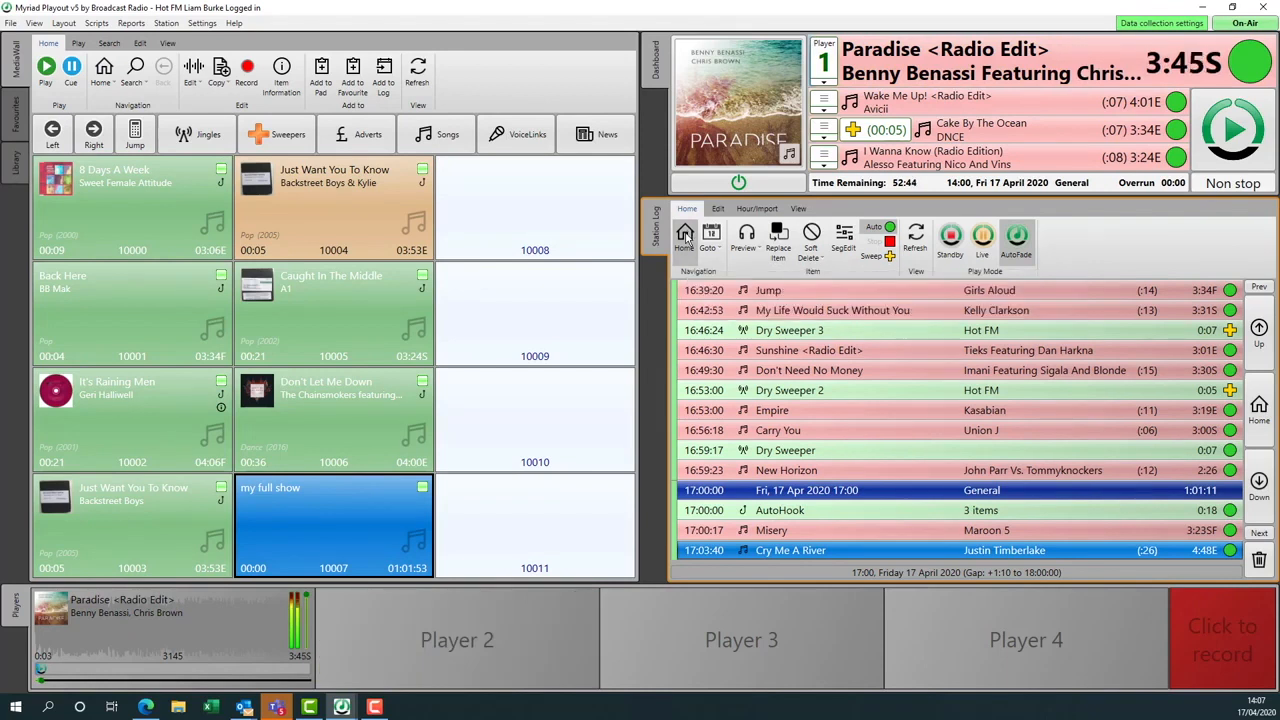
scroll(880, 414, "down", 10)
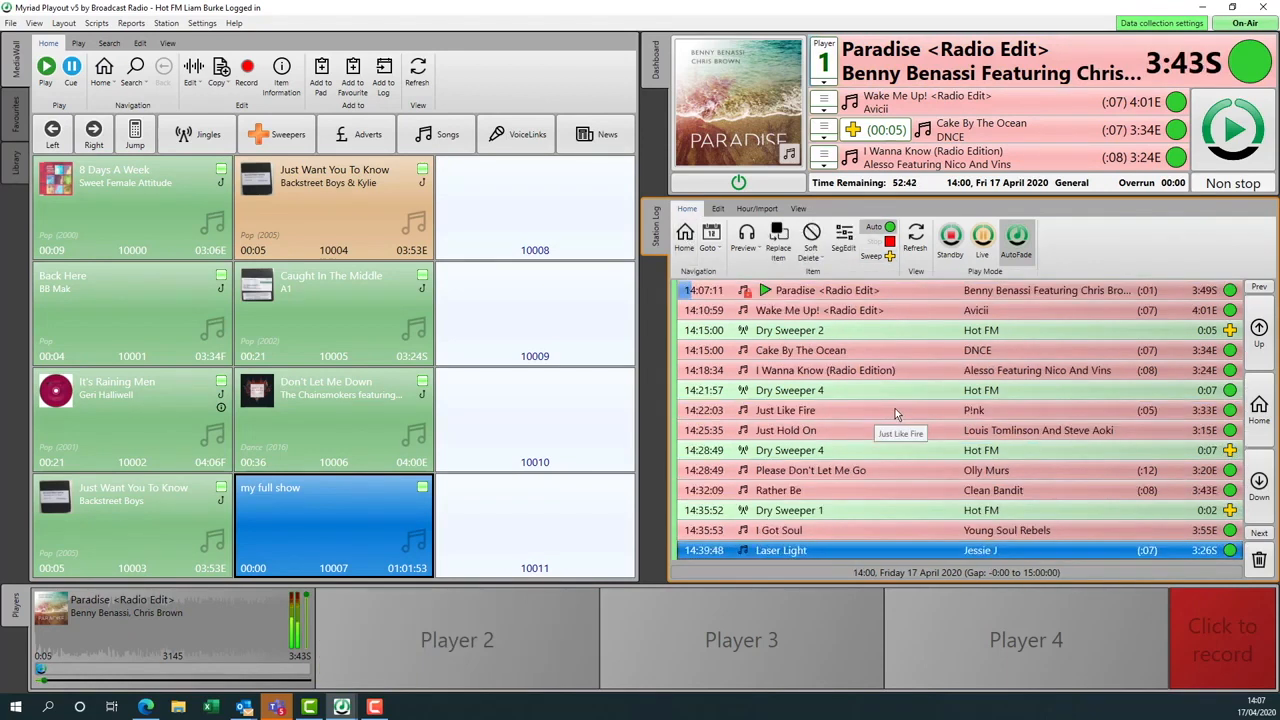
left_click(1258, 402)
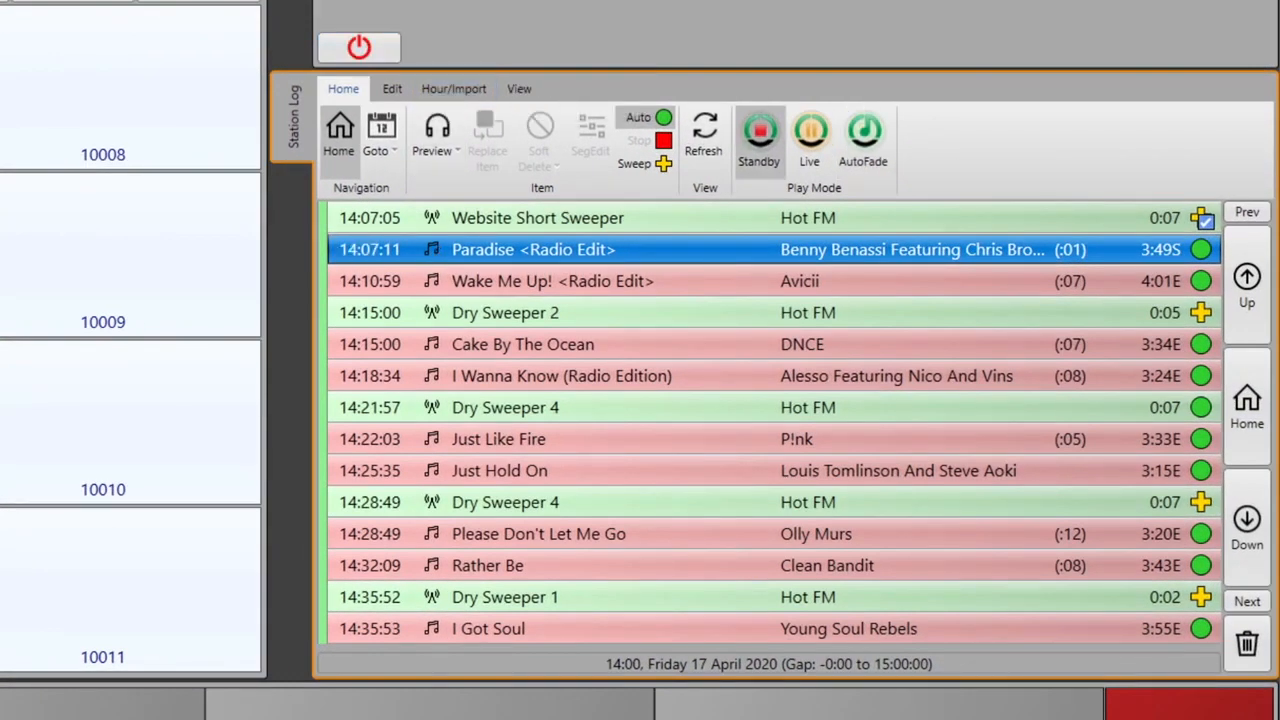
- Go to the 21:00 hour of Saturday 18 April 2020 in the Station Log
left_click(381, 135)
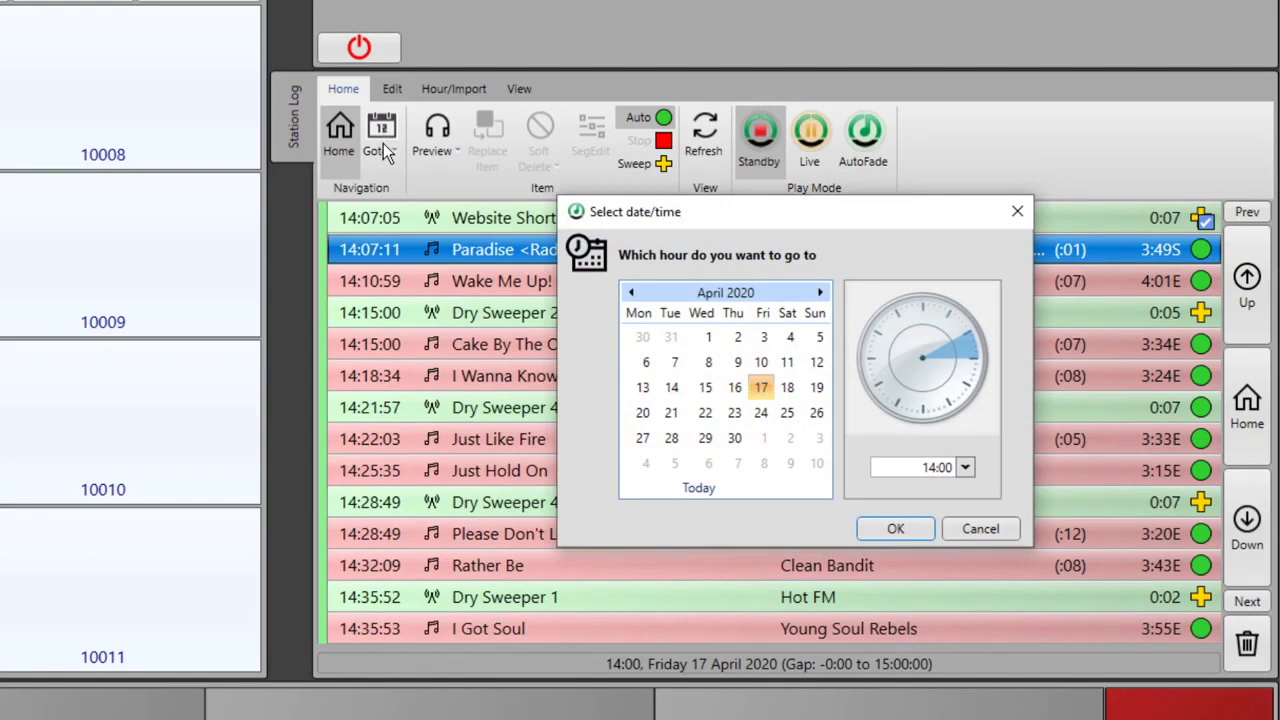
left_click(788, 388)
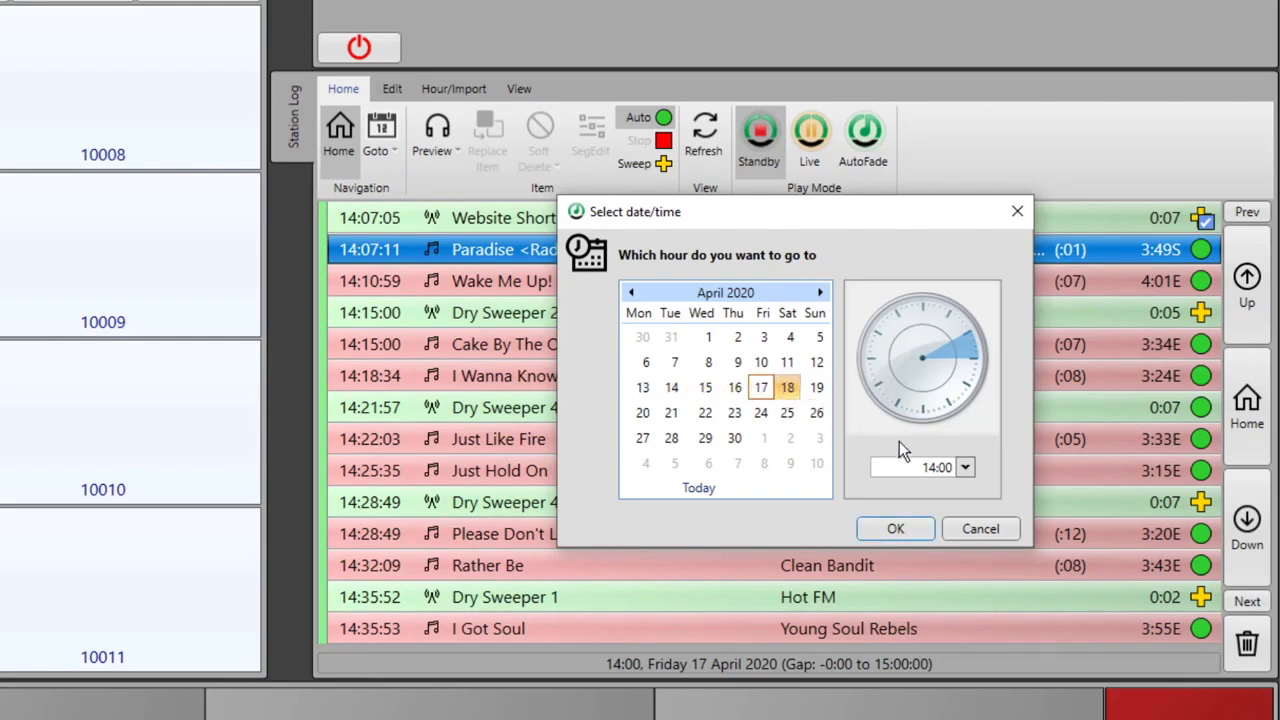
left_click(965, 468)
scroll(930, 570, "down", 2)
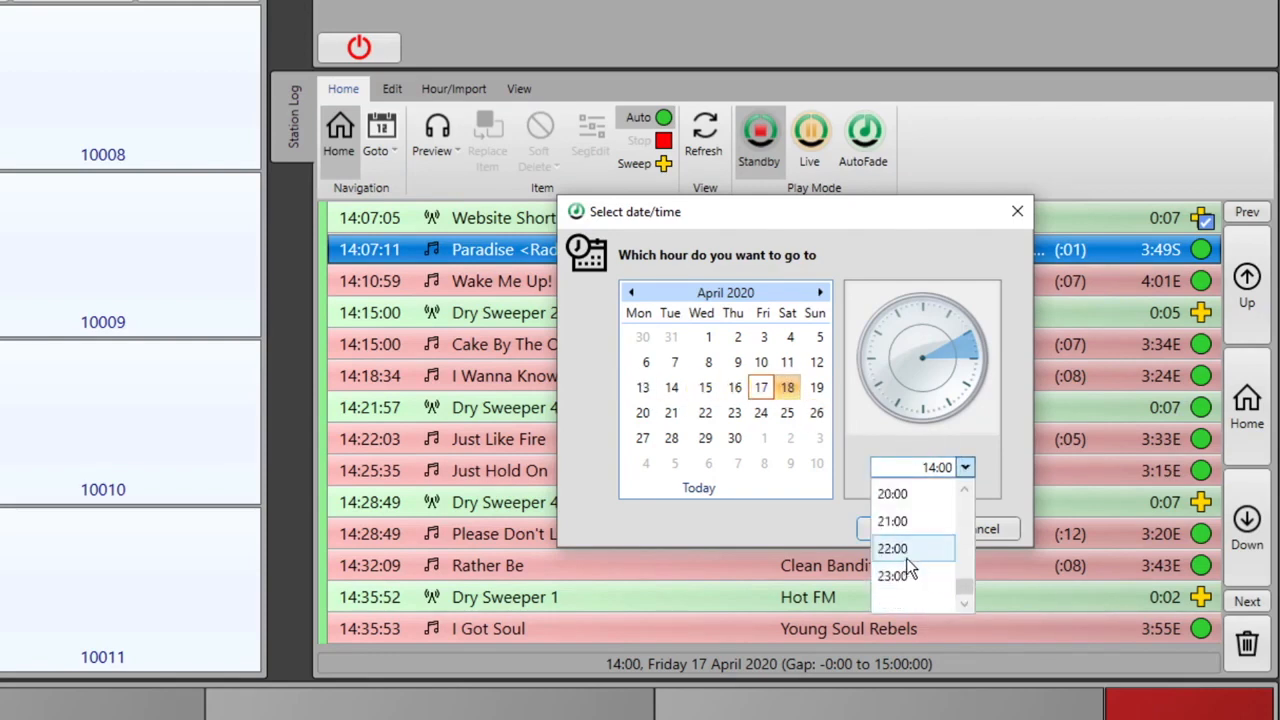
left_click(888, 521)
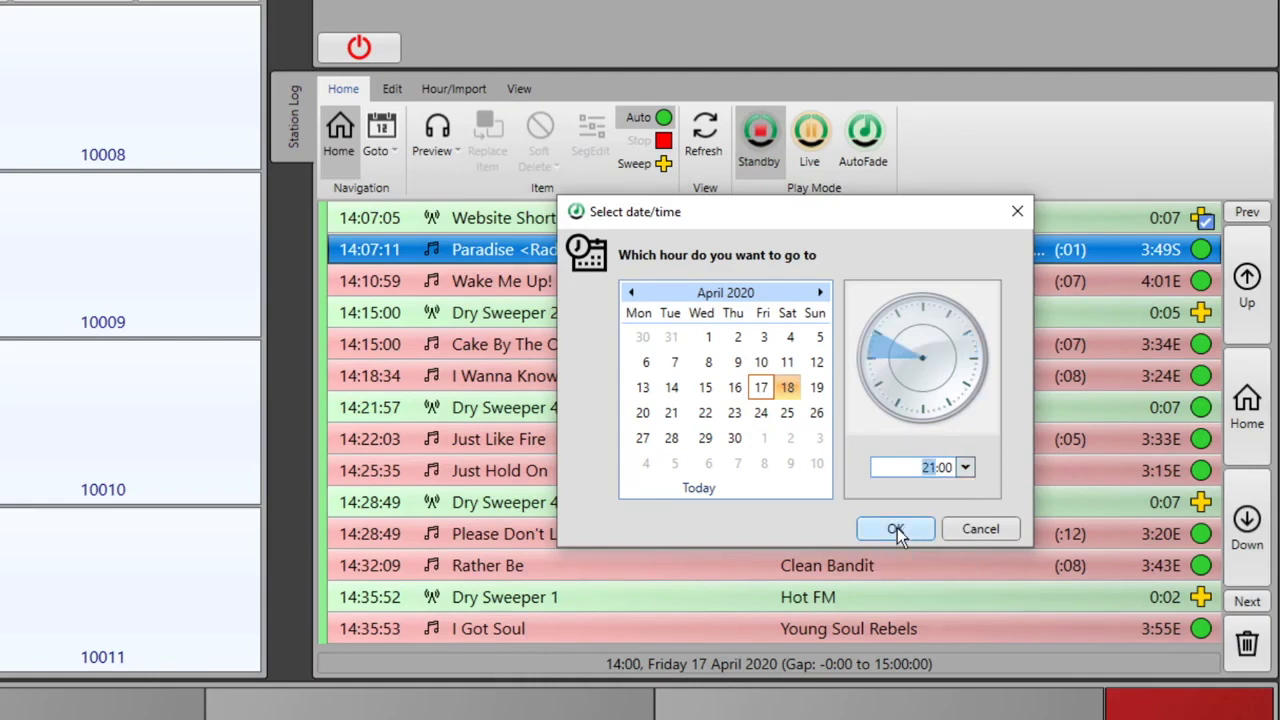
left_click(895, 530)
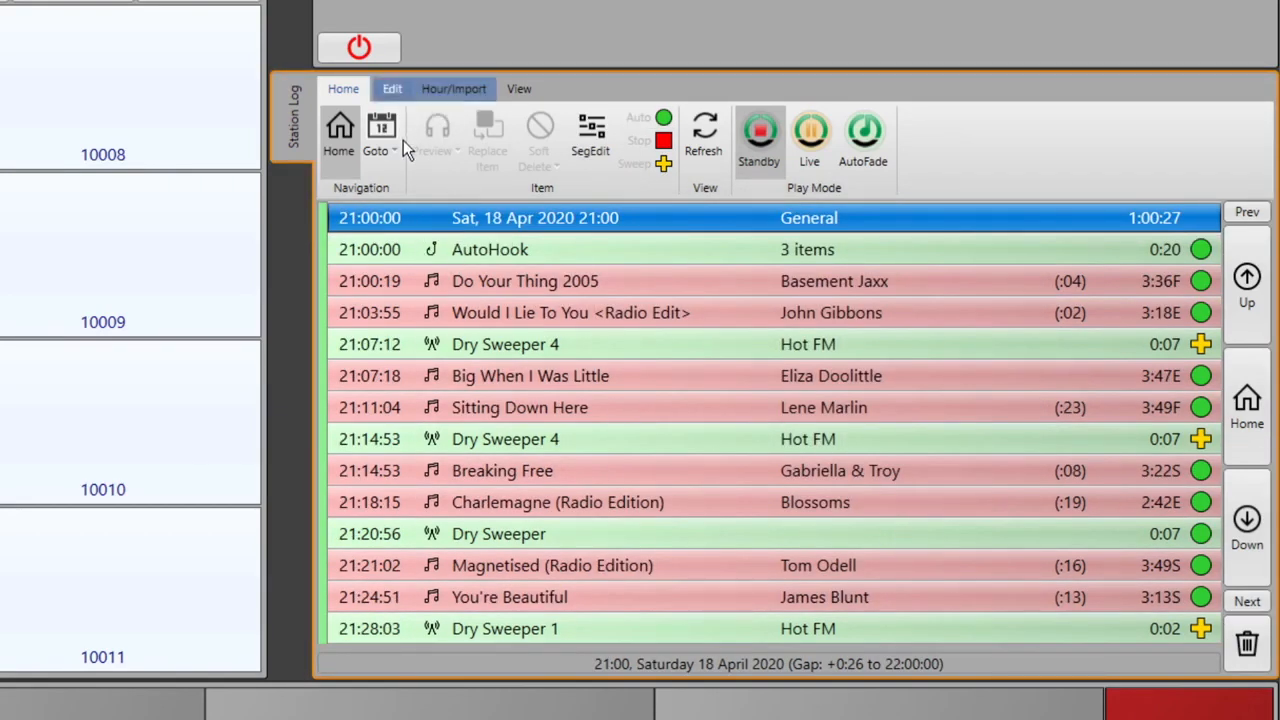
- Preview the song Sitting Down Here from the 21:00 hour, pause it, and eject it from the preview player
left_click(444, 282)
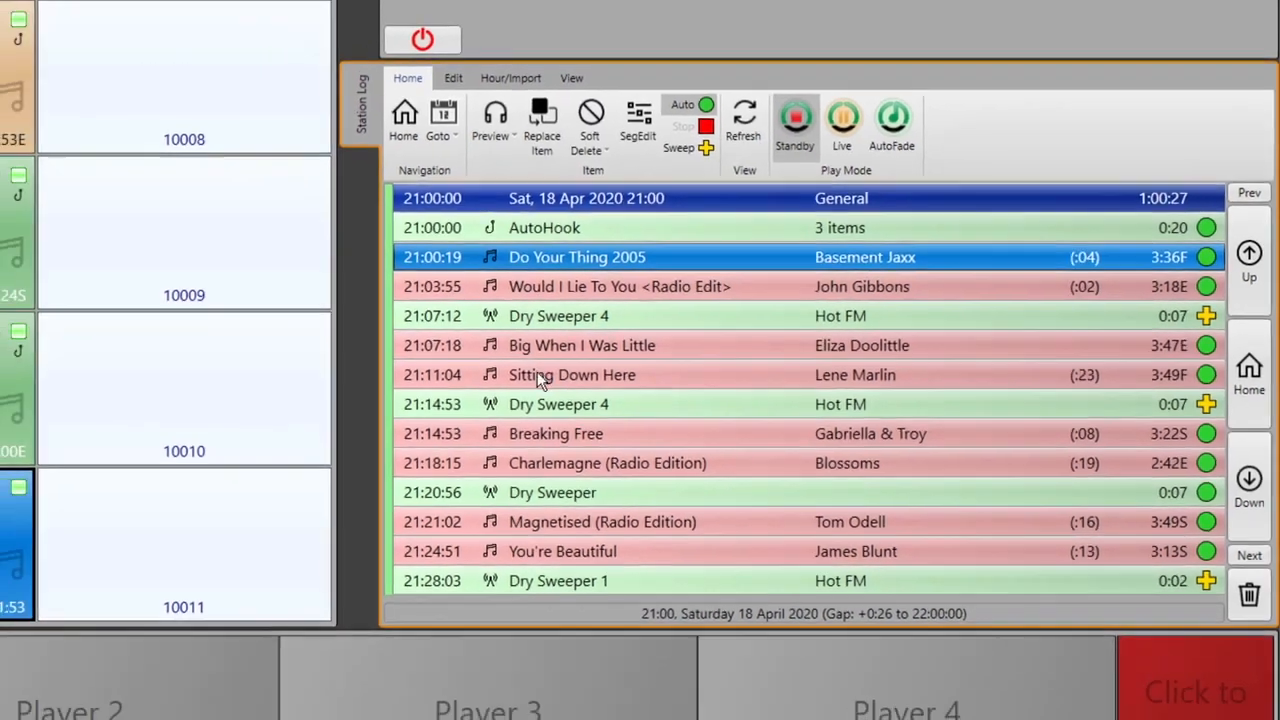
left_click(472, 407)
left_click(592, 97)
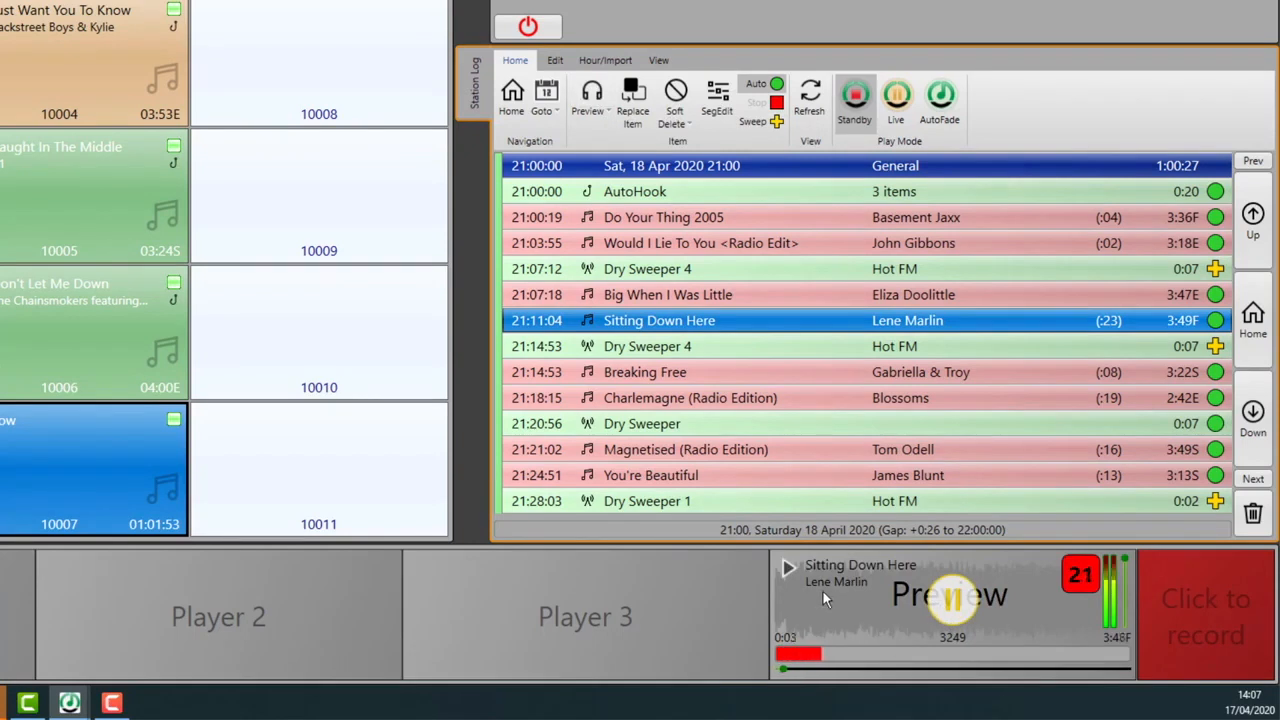
left_click(951, 603)
left_click(1002, 598)
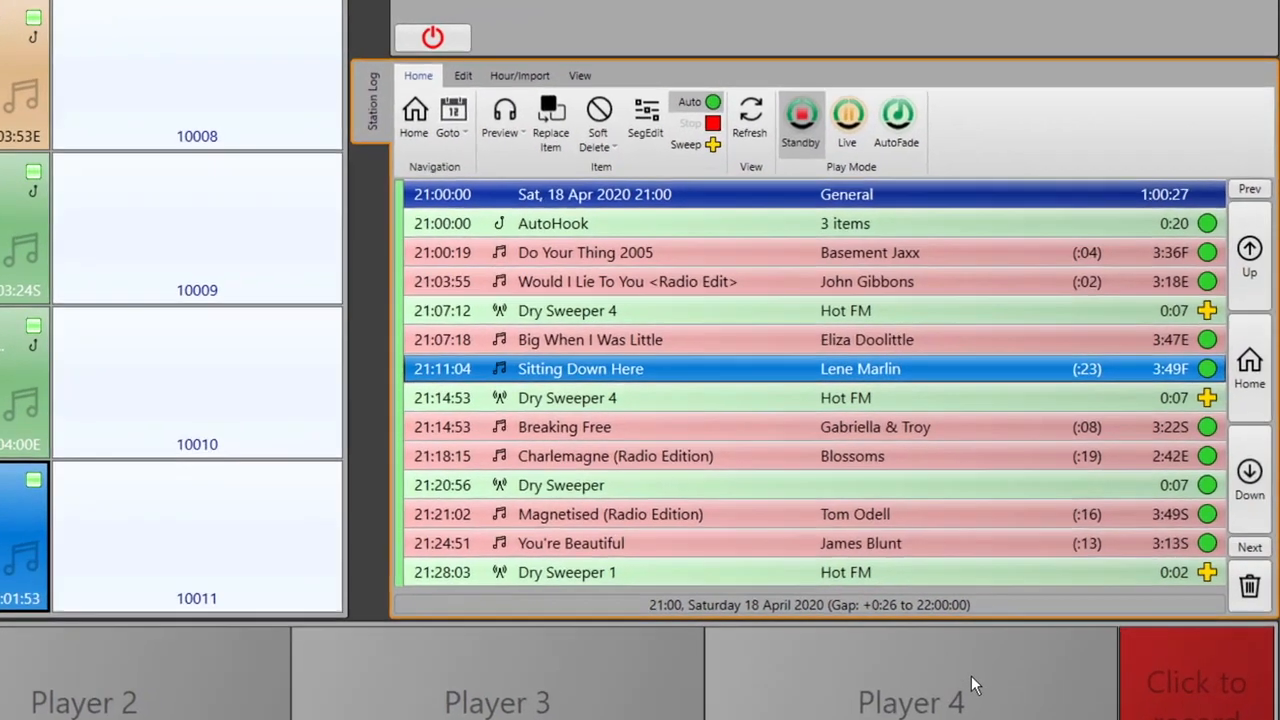
- Soft delete the song Sitting Down Here from the 21:00 hour and reinstate it
left_click(600, 427)
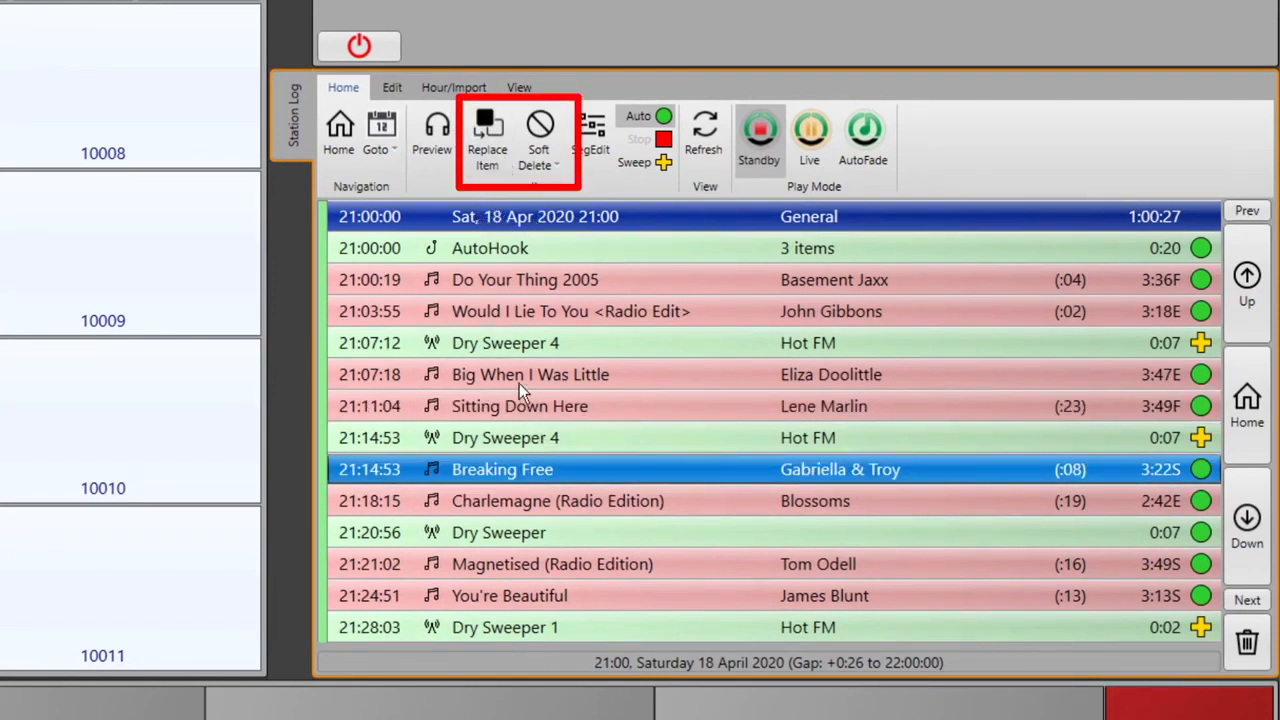
left_click(491, 407)
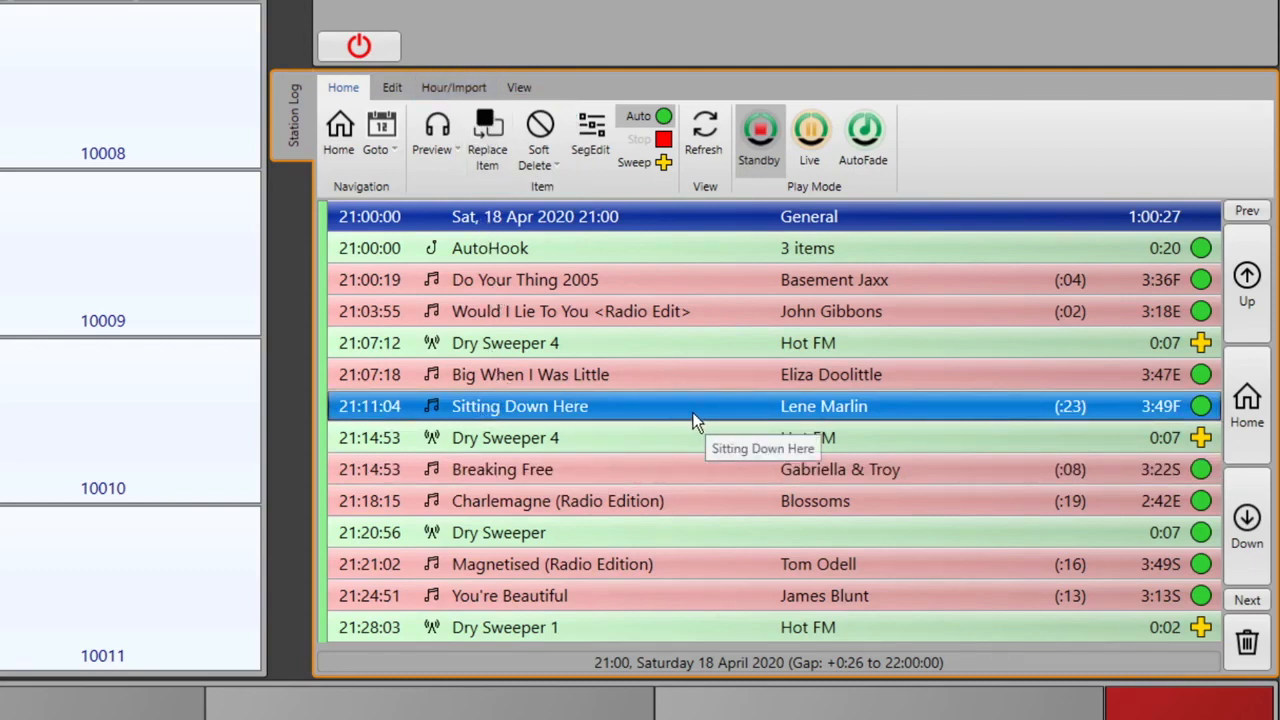
left_click(540, 140)
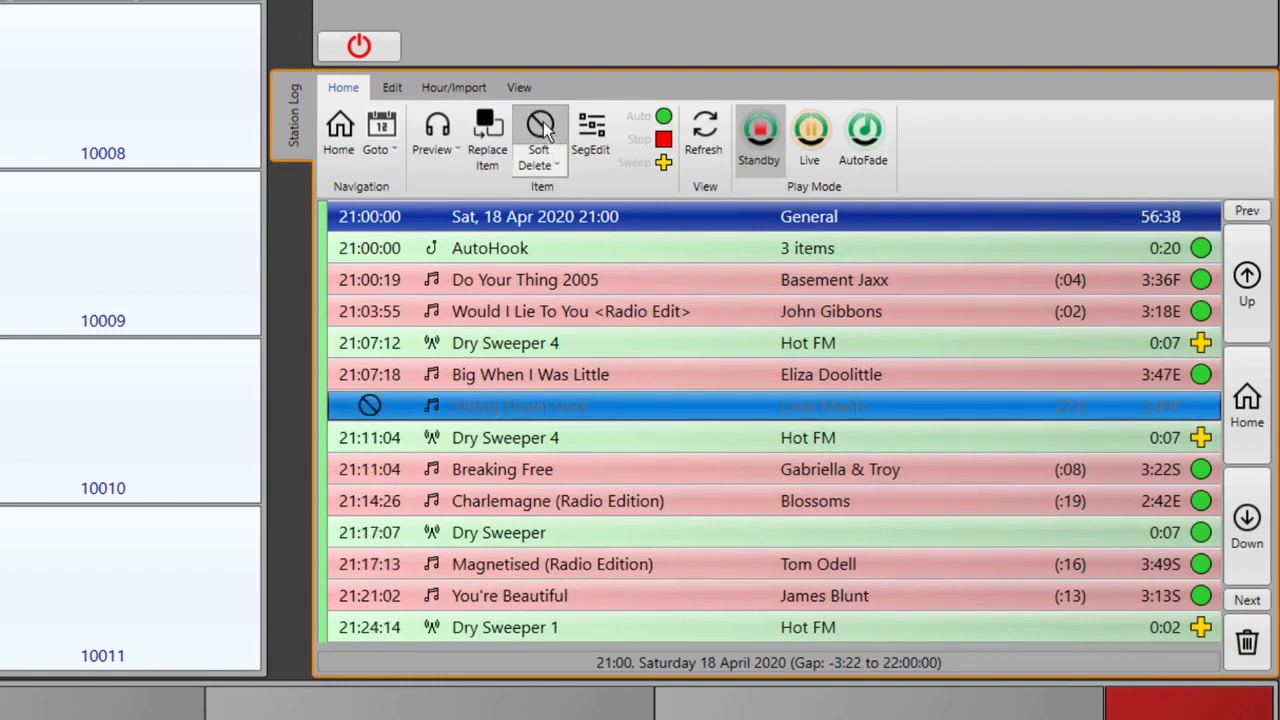
left_click(537, 150)
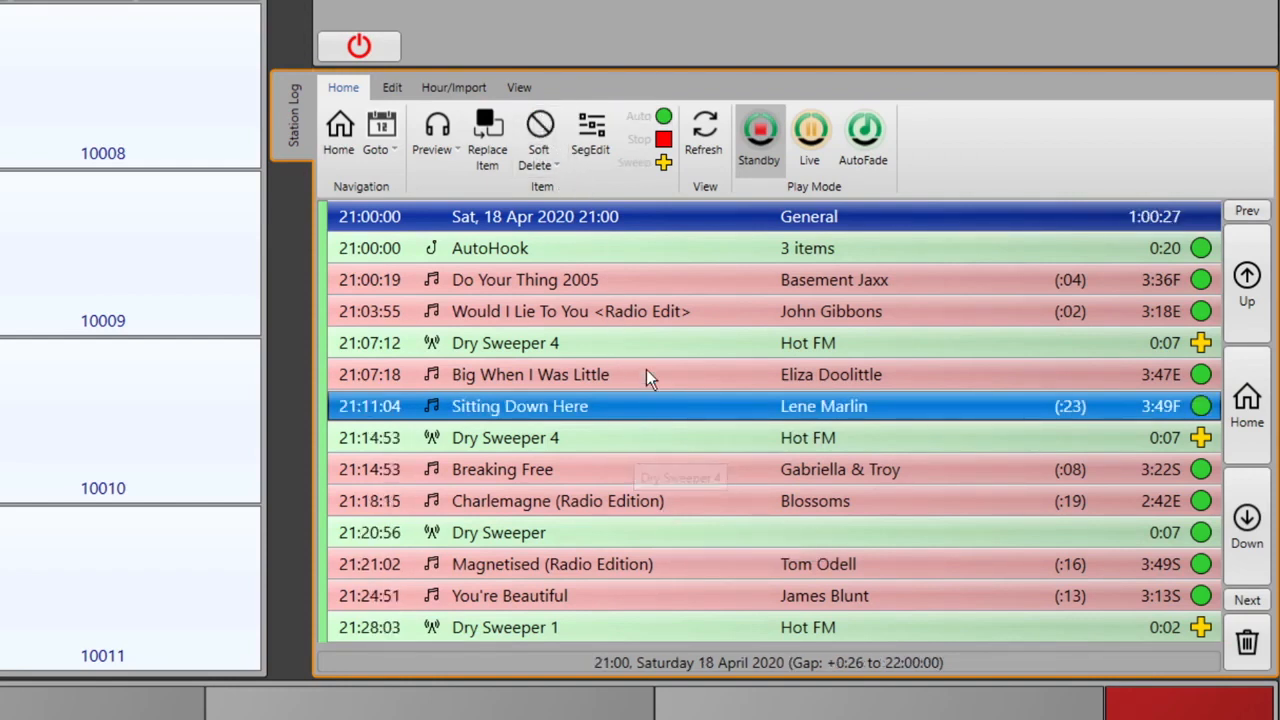
- View the segue from Breaking Free into Charlemagne (Radio Edition) in the Segue Editor and close the editor
left_click(631, 500)
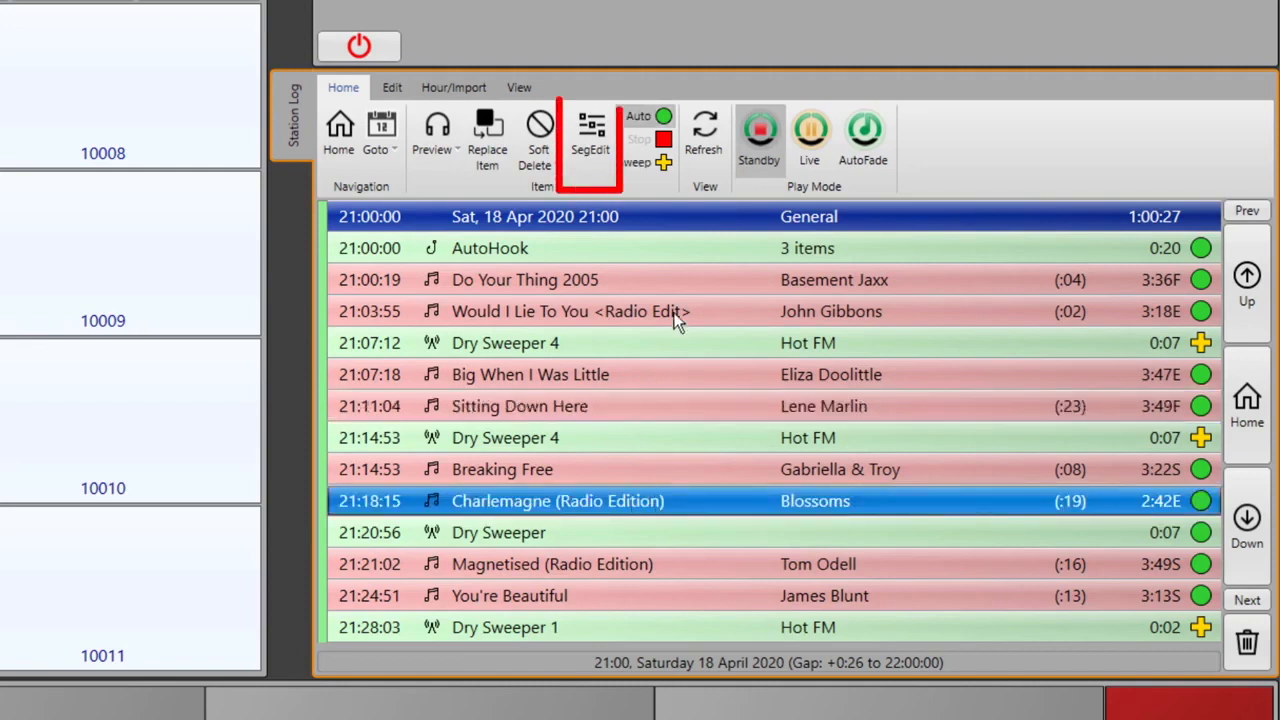
left_click(590, 150)
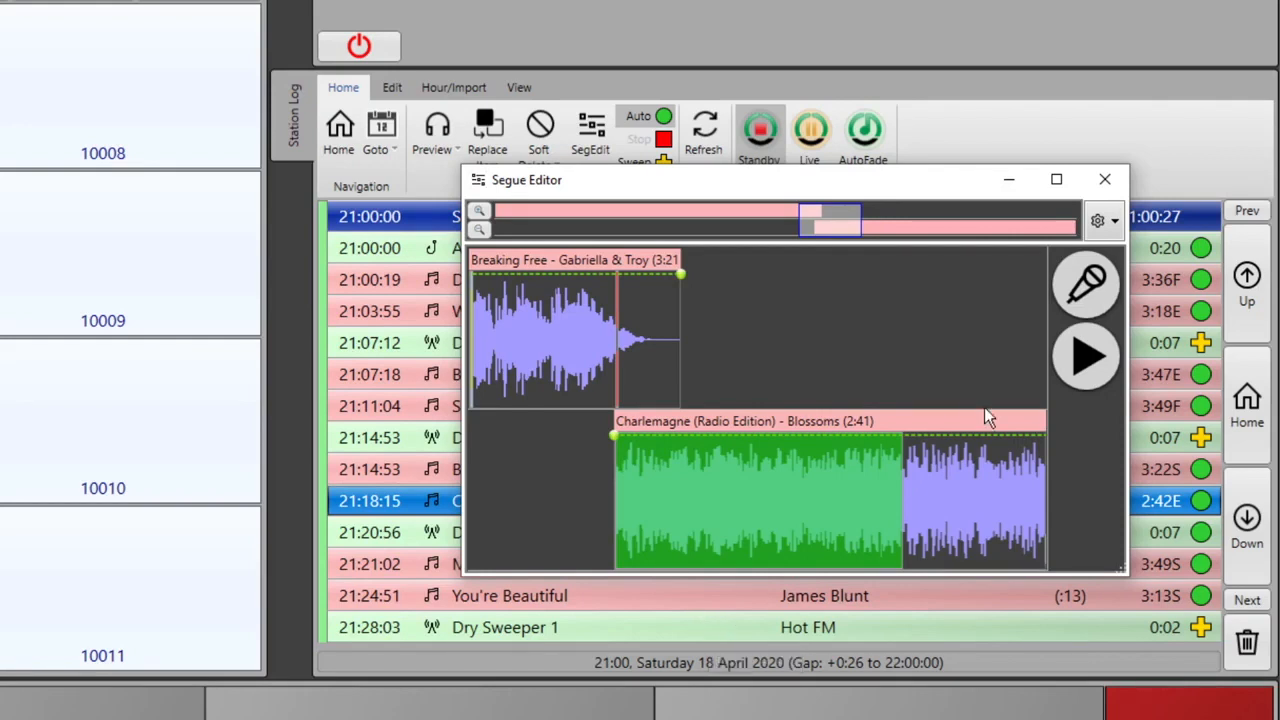
left_click(1106, 182)
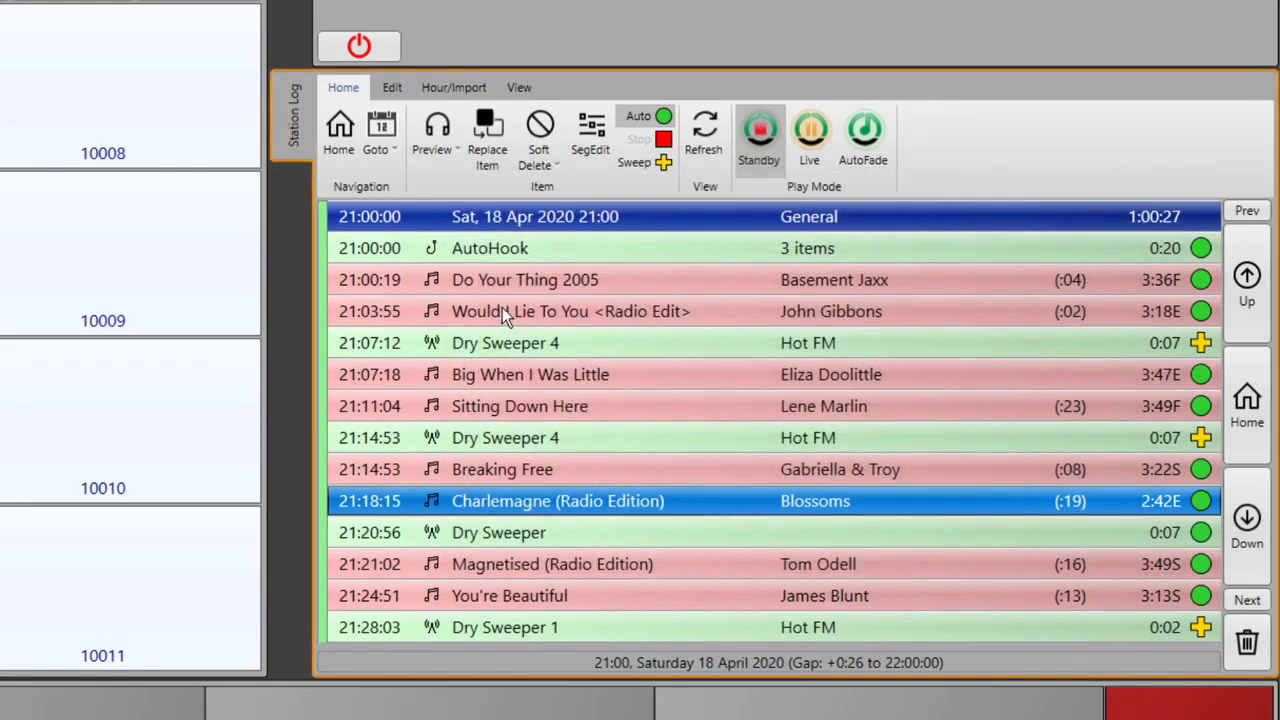
- Change the play mode of the 21:00 hour of Saturday 18 April 2020 to Live
left_click(545, 413)
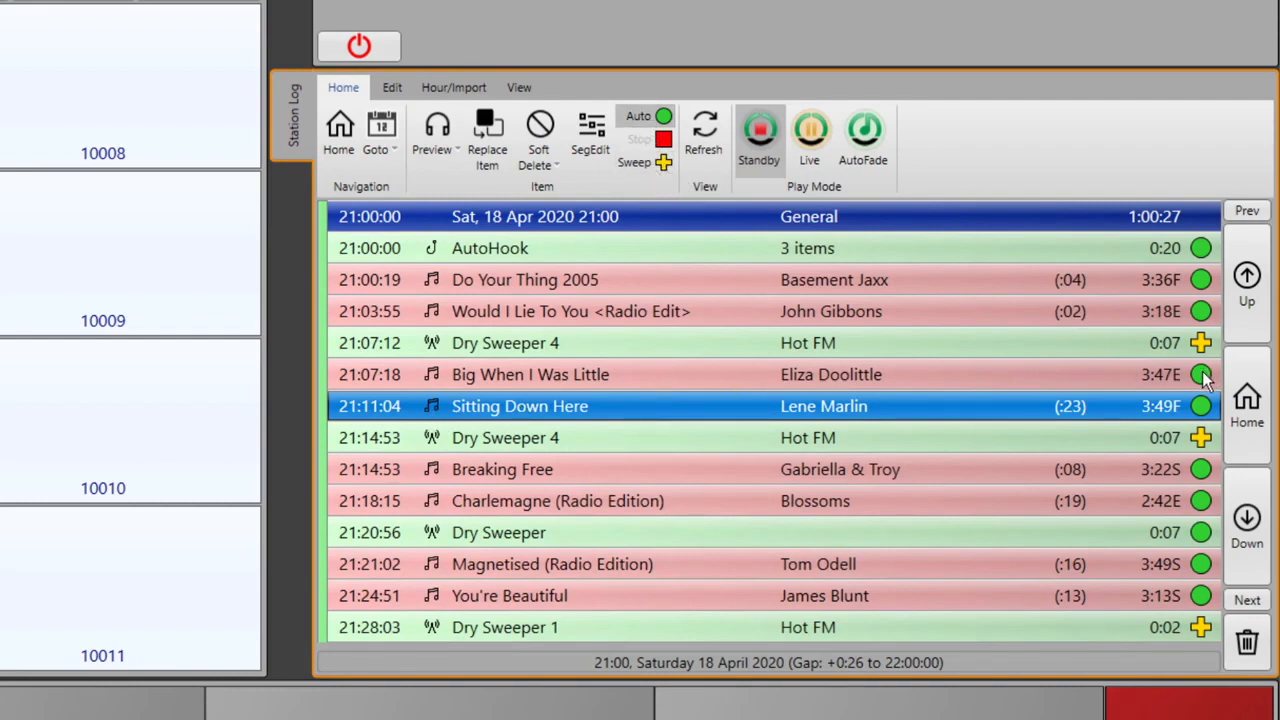
left_click(660, 372)
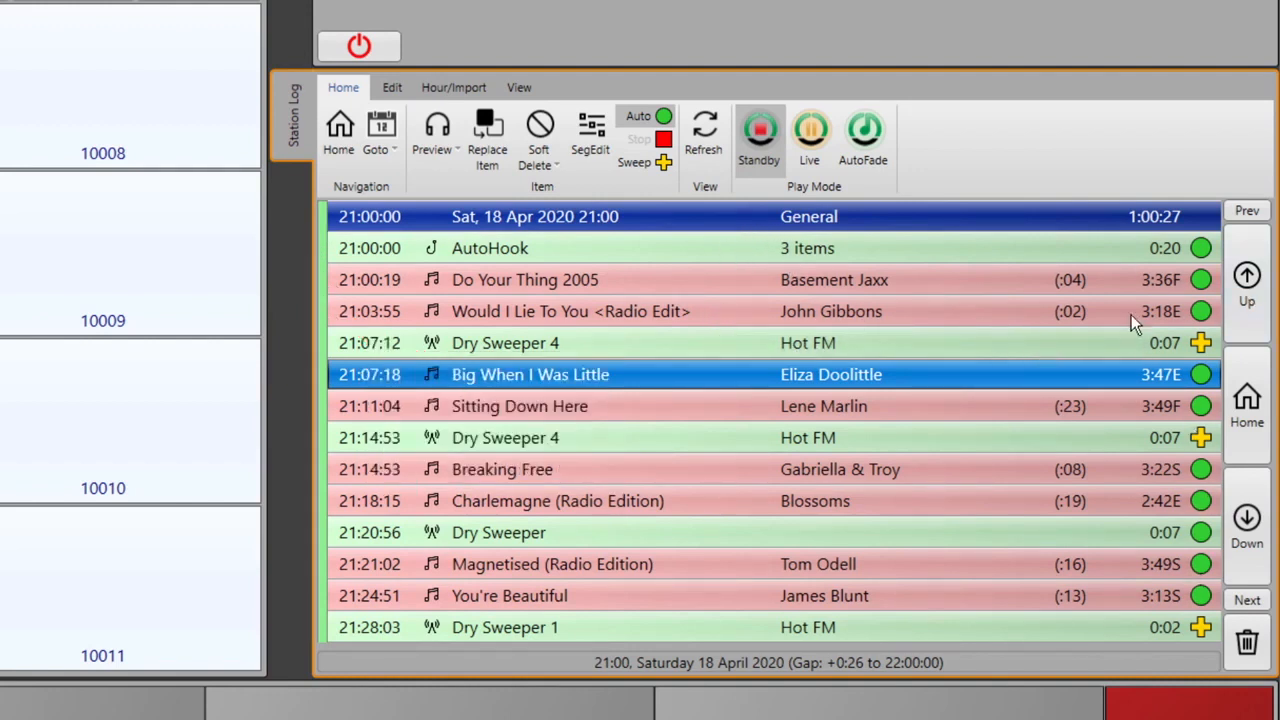
right_click(558, 216)
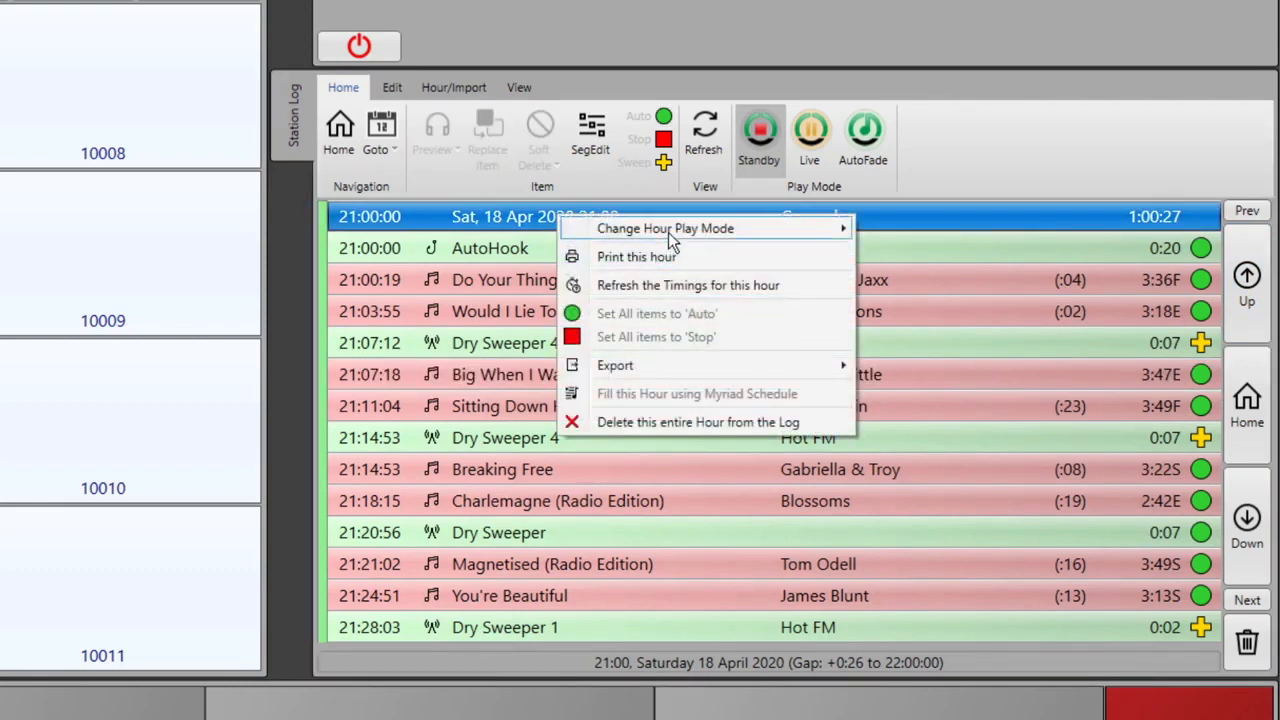
mouse_move(668, 232)
left_click(887, 229)
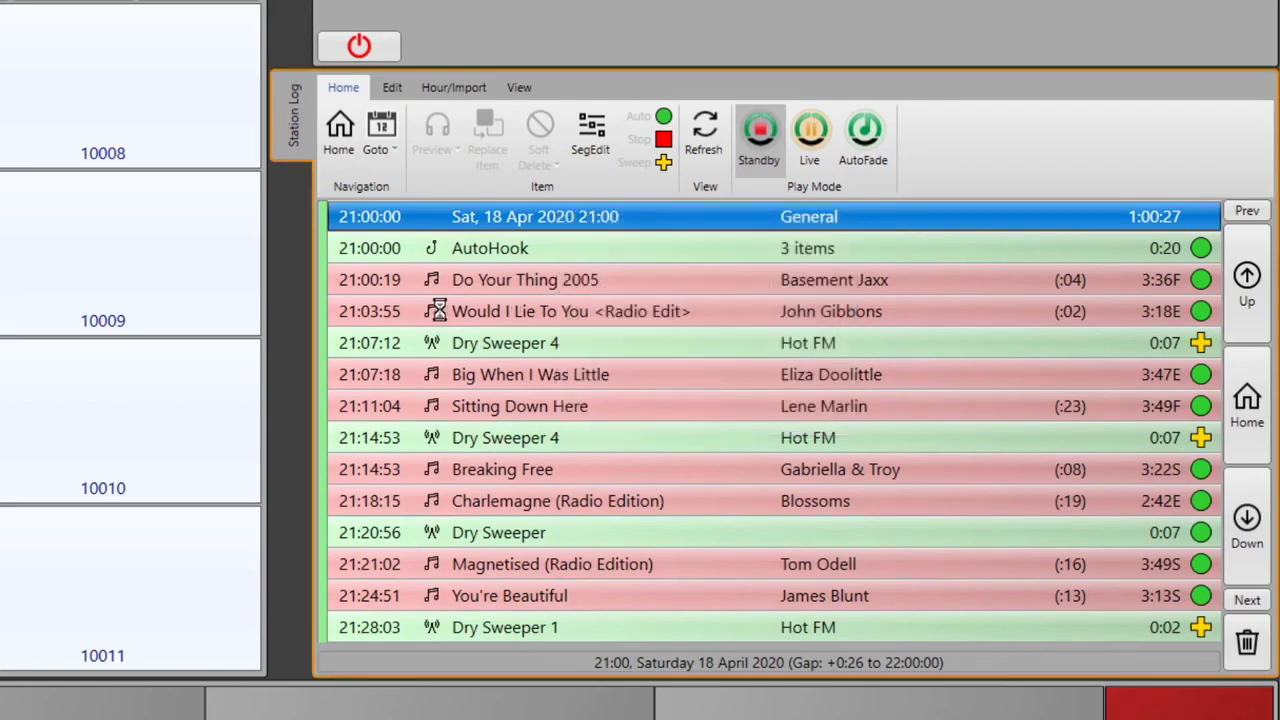
- Set Big When I Was Little to Stop, and switch Would I Lie To You <Radio Edit> to Sweep and back to Auto
left_click(527, 318)
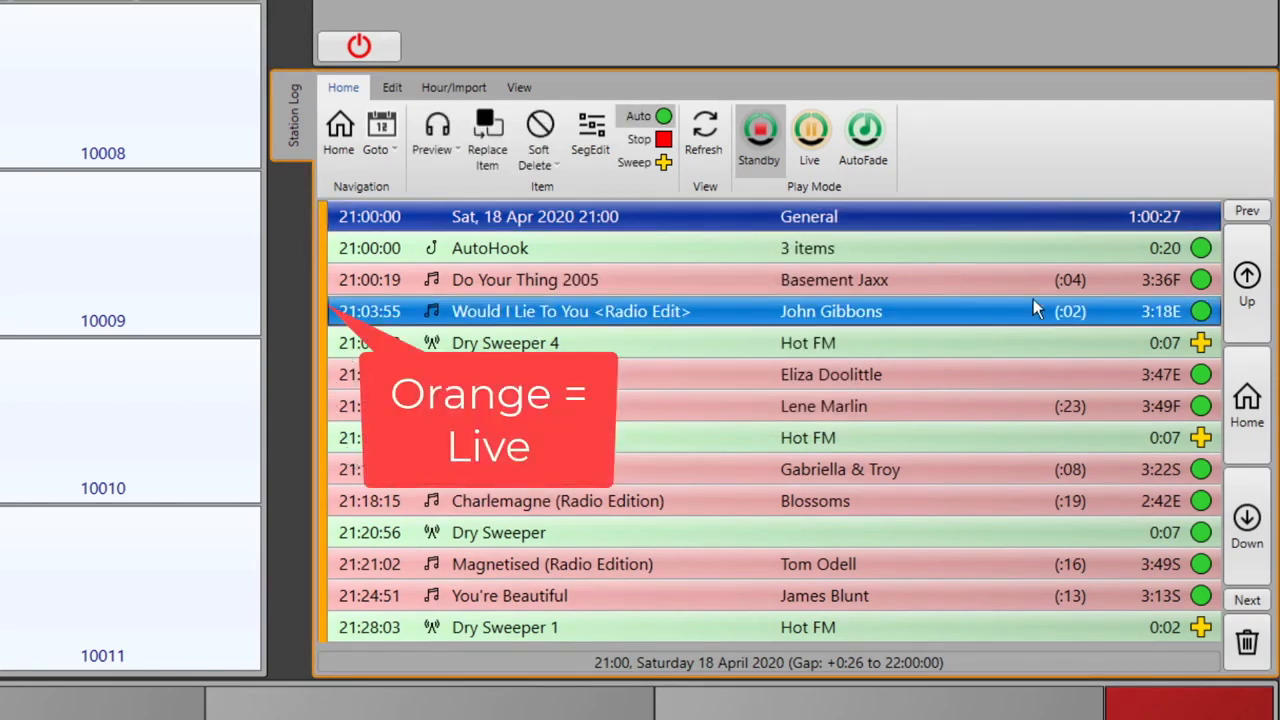
left_click(1201, 375)
left_click(645, 142)
left_click(634, 122)
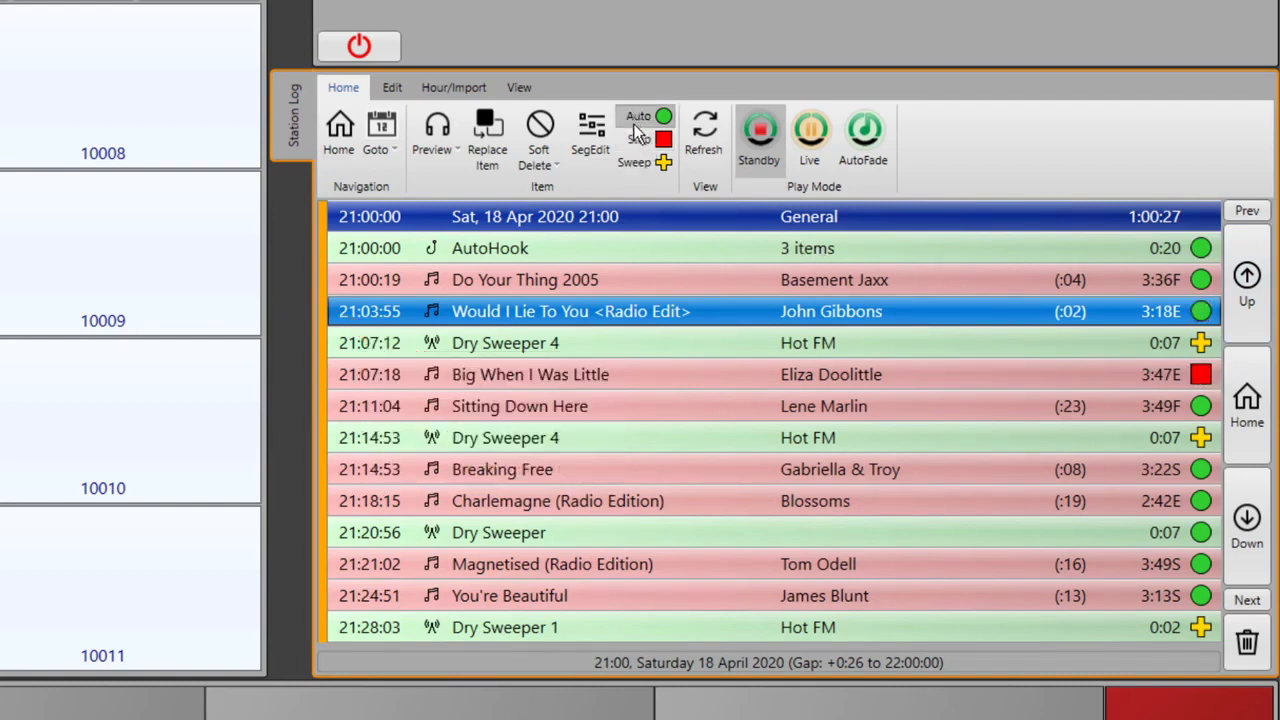
left_click(645, 162)
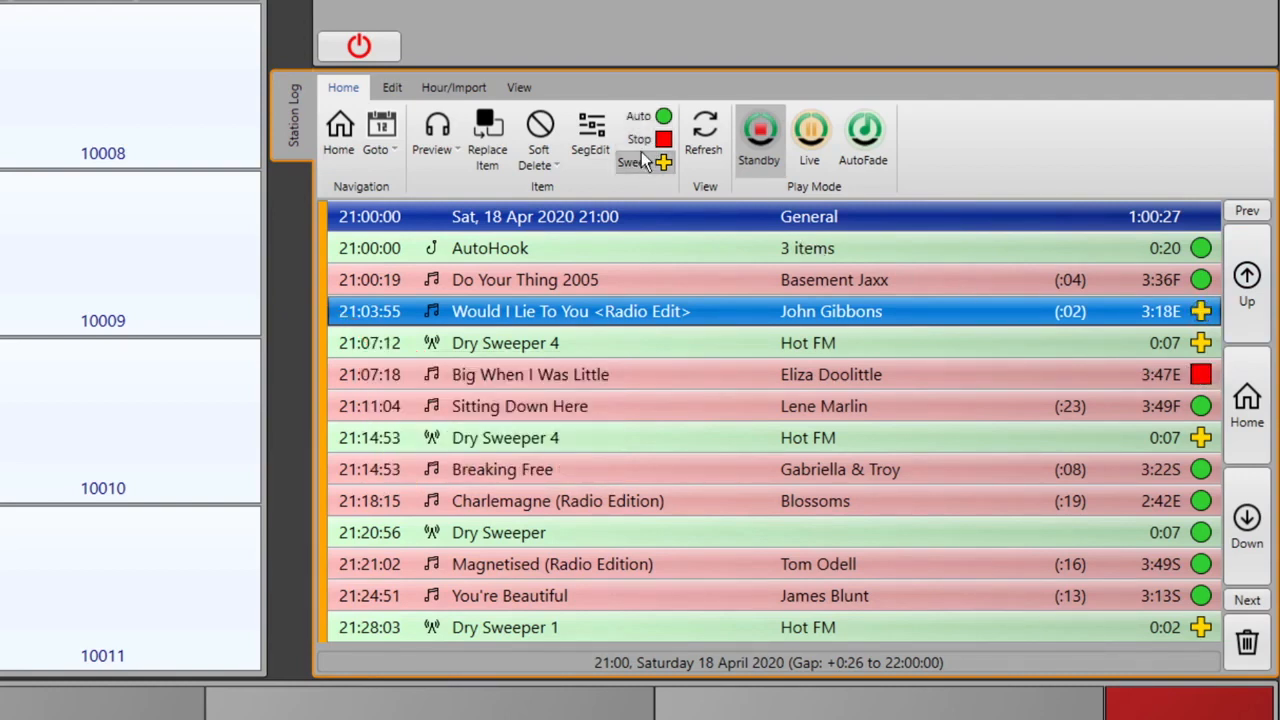
left_click(640, 115)
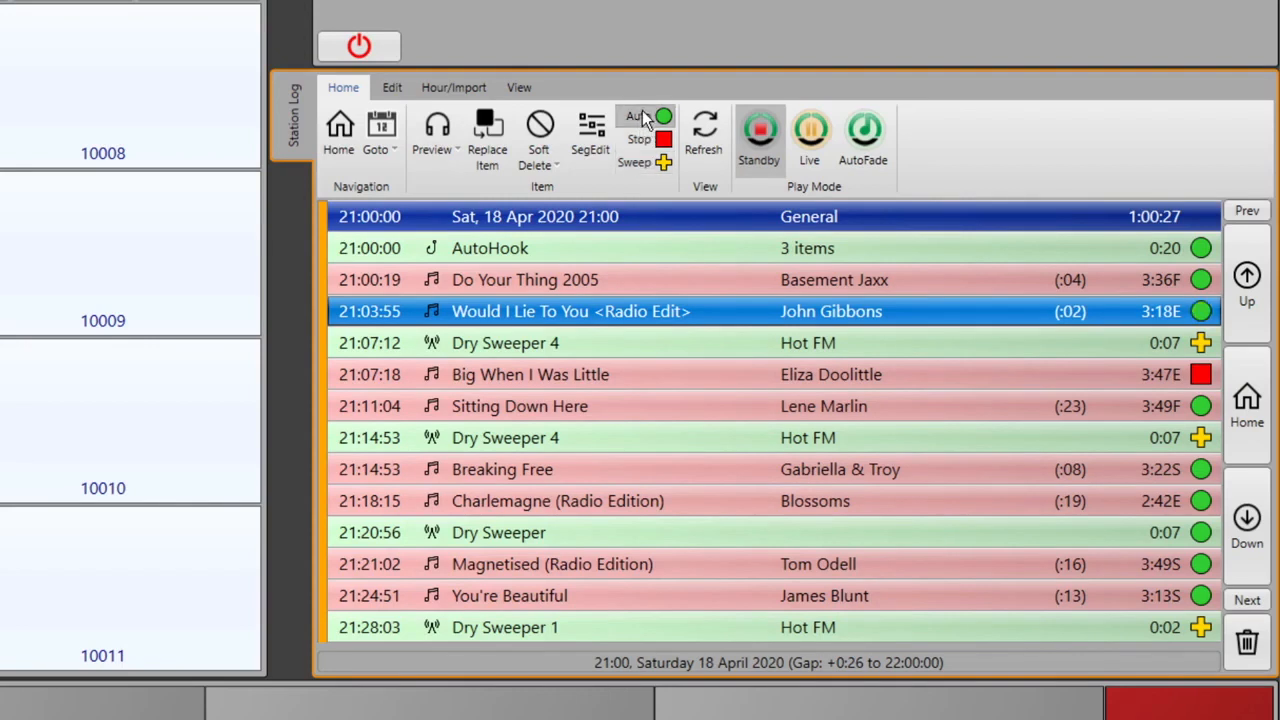
- Try to start the log in Live mode from Dry Sweeper 4 at 20:38:12 on Saturday 18 April 2020, declining the start
left_click(535, 410)
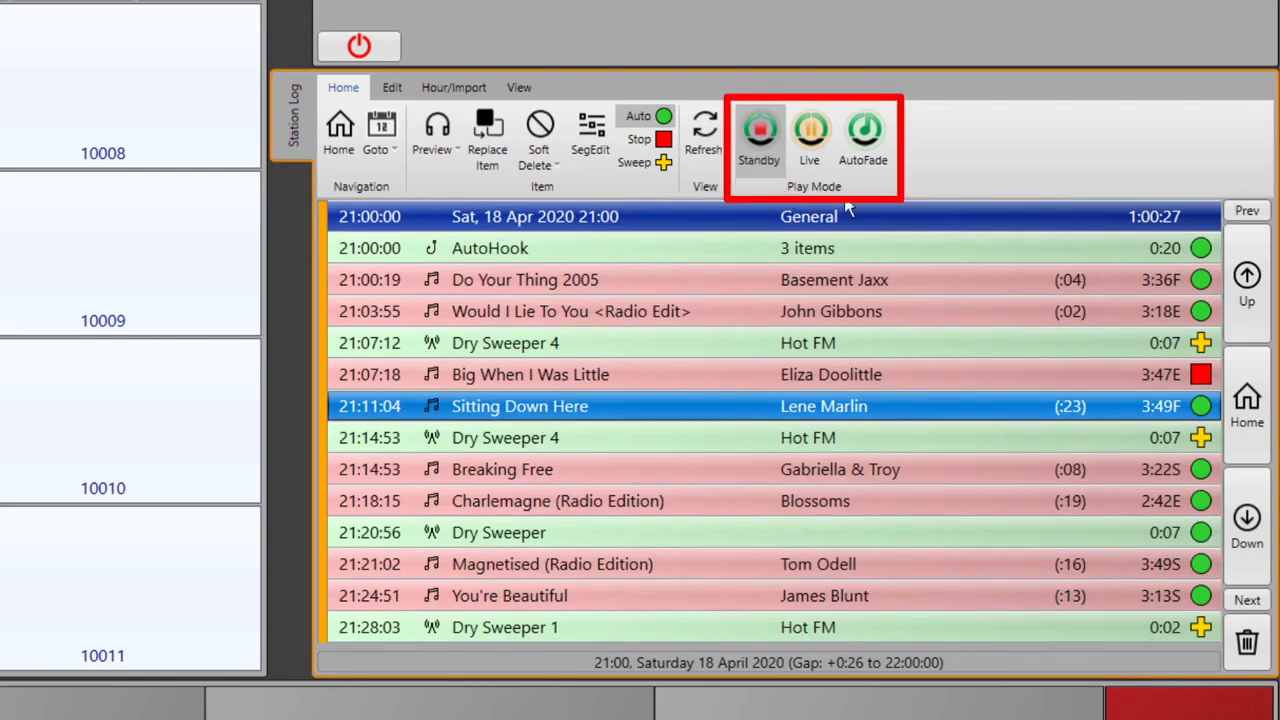
left_click(503, 312)
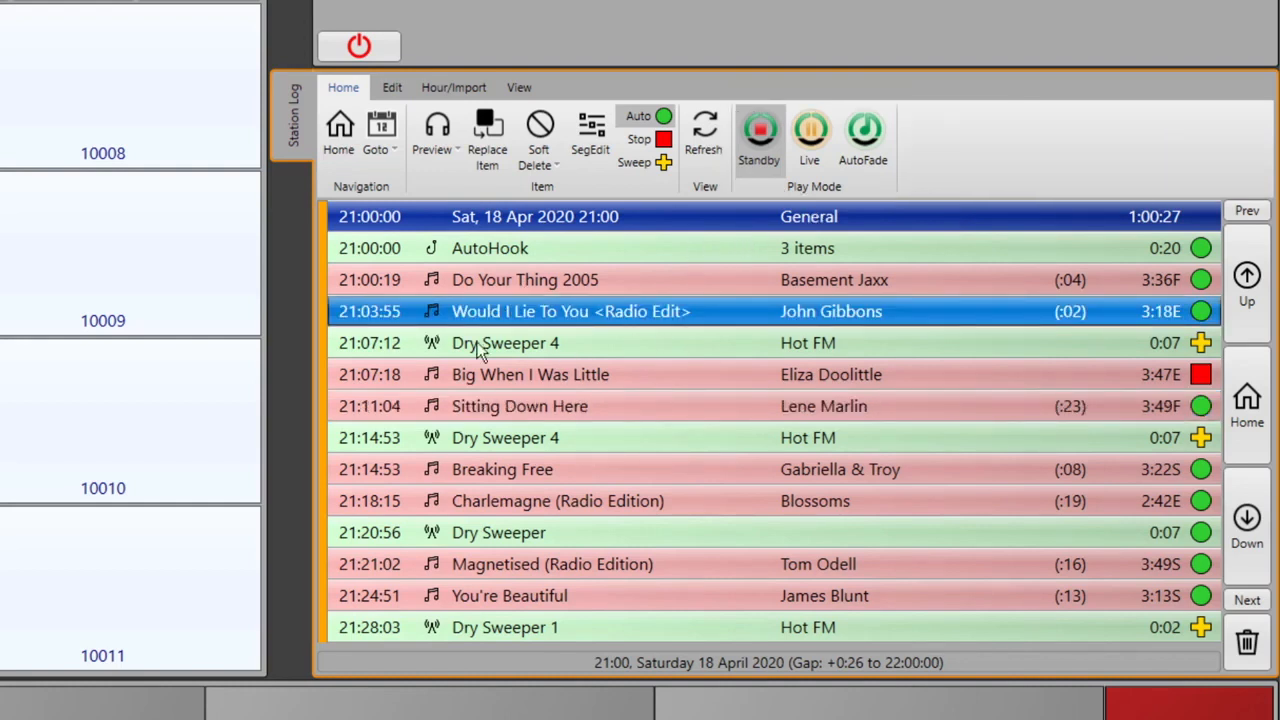
key("Up")
key("Up")
key("Up")
key("Up")
key("Up")
key("Up")
key("Up")
key("Up")
key("Up")
key("Up")
key("Up")
key("Up")
key("Up")
key("Up")
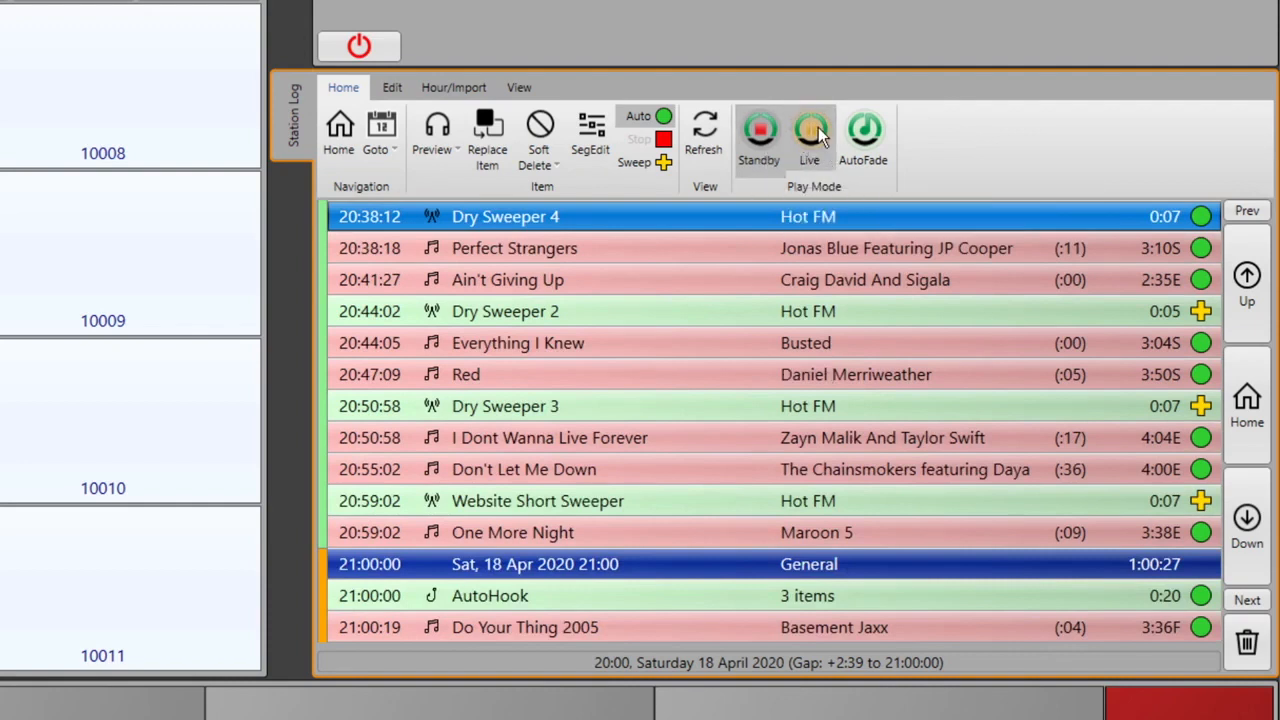
left_click(816, 141)
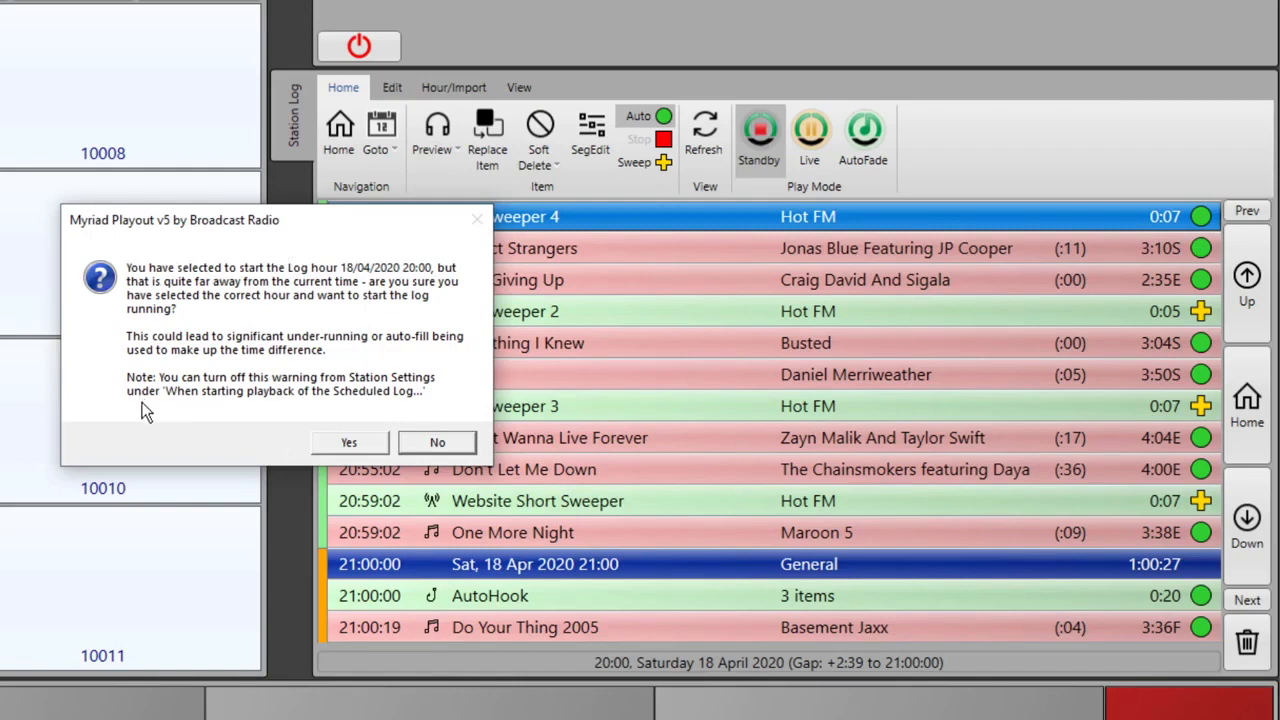
left_click(426, 440)
- Return to the current log position, start the log in Live mode, switch it to AutoFade and put it back on Standby
left_click(1247, 388)
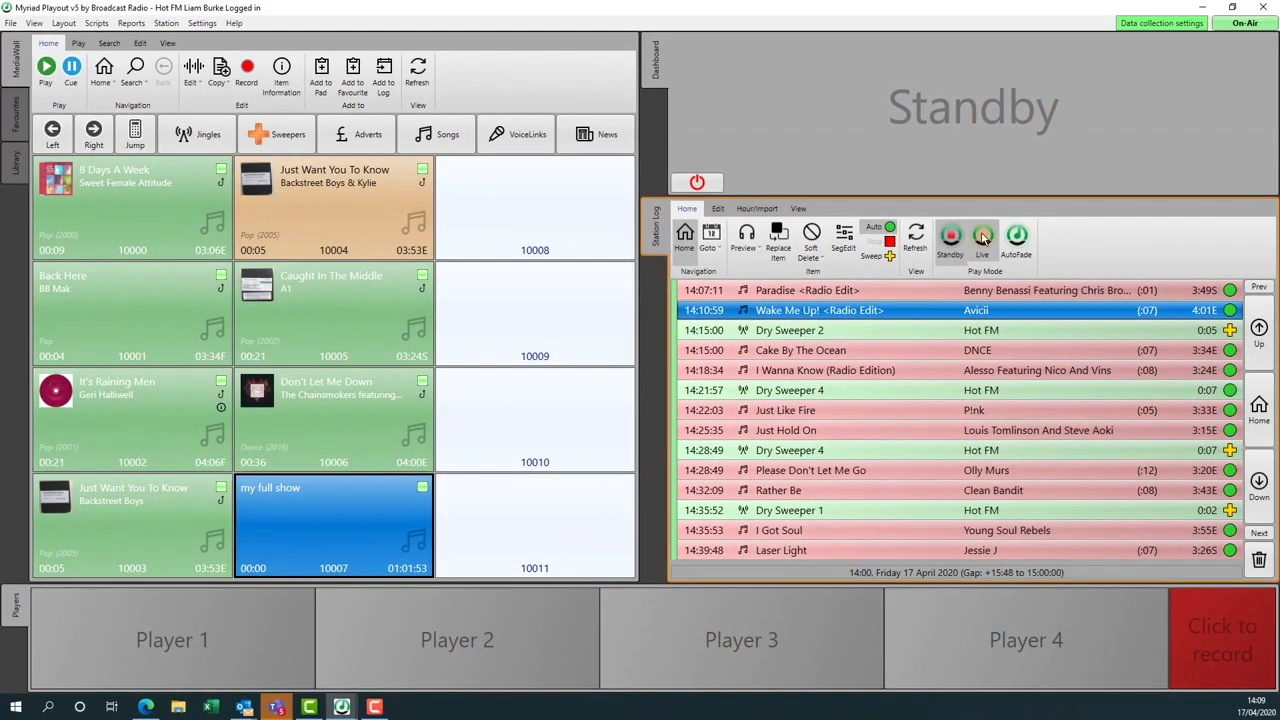
left_click(983, 236)
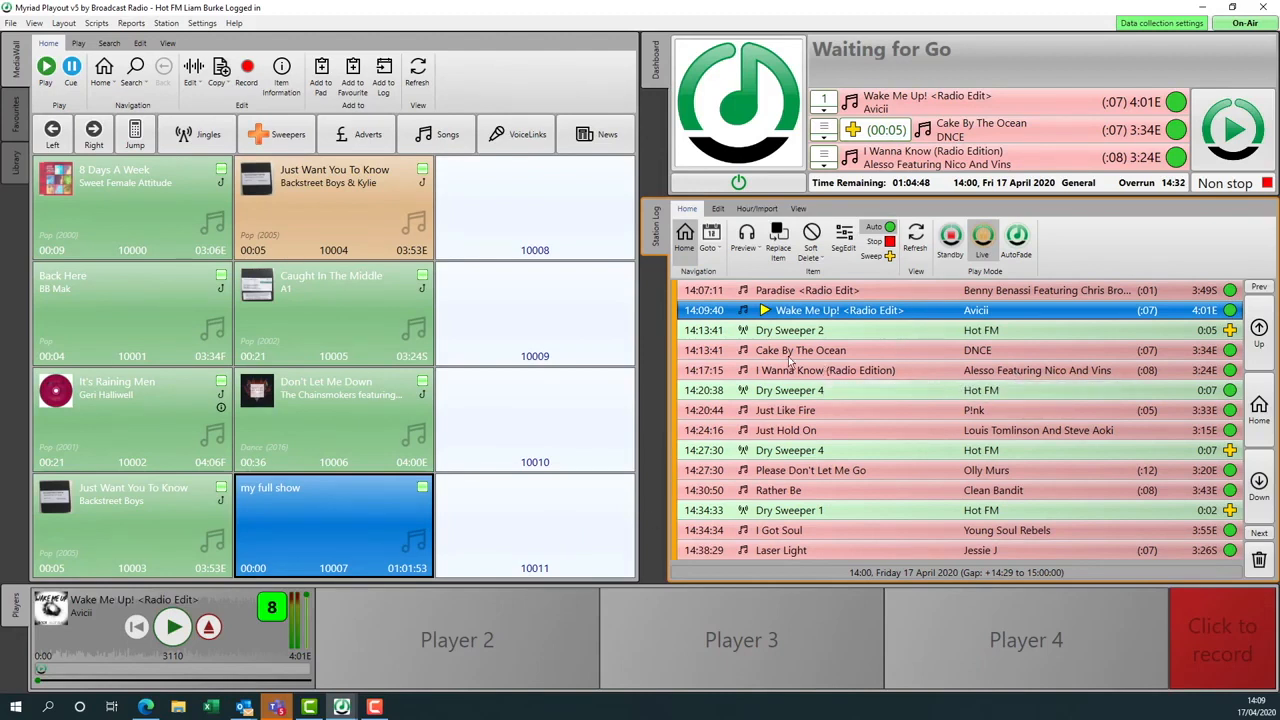
left_click(1017, 244)
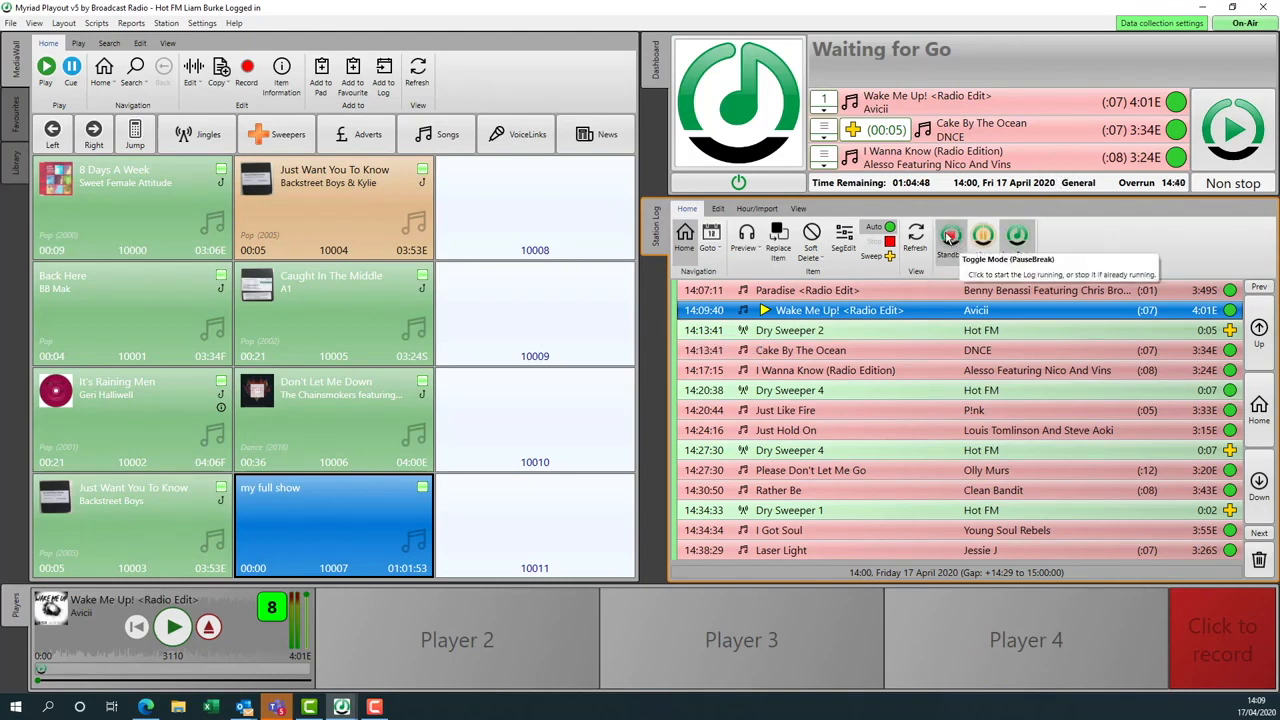
left_click(949, 236)
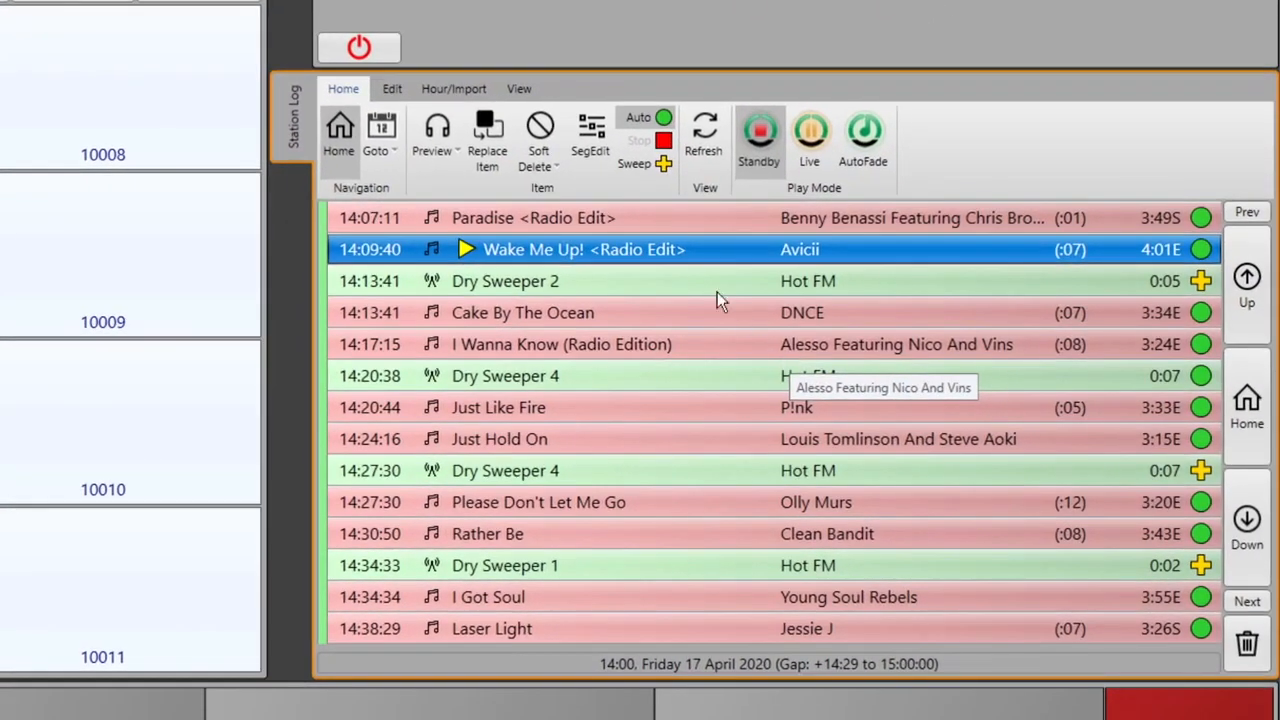
- Examine the item details and scheduling warnings of I Wanna Know (Radio Edition), and close its information window
left_click(392, 88)
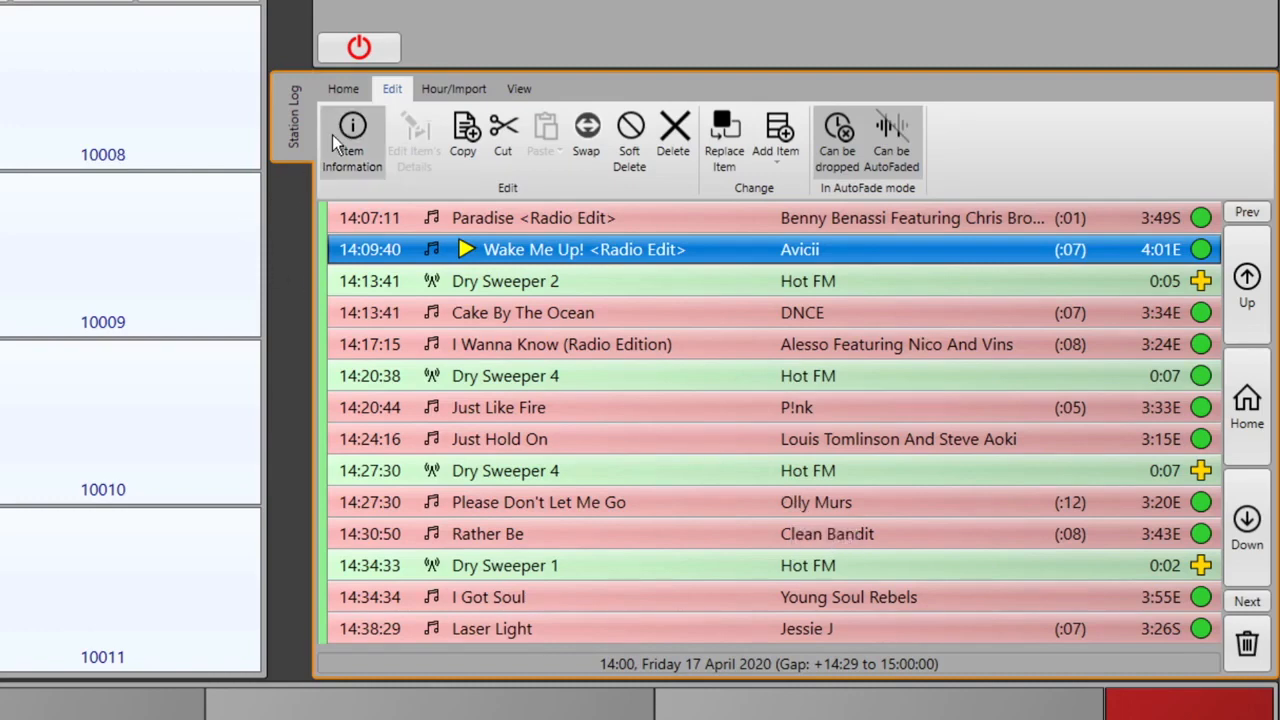
left_click(426, 346)
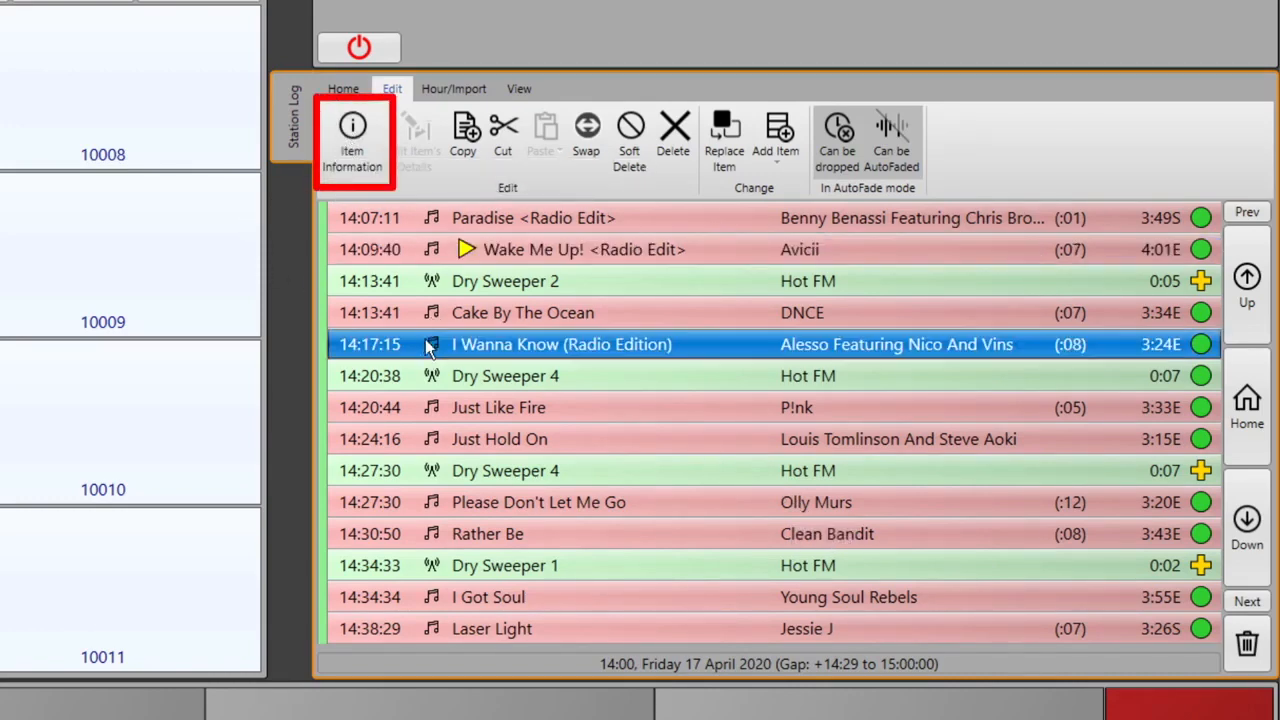
left_click(372, 139)
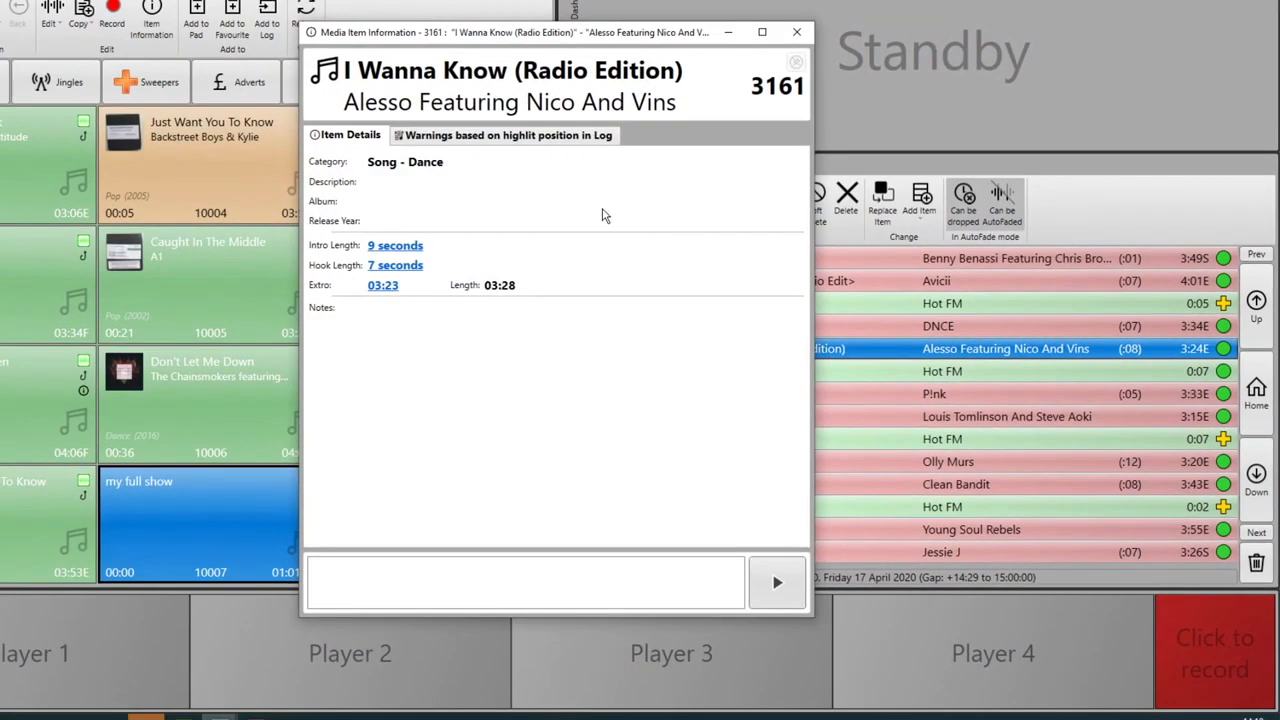
left_click(520, 140)
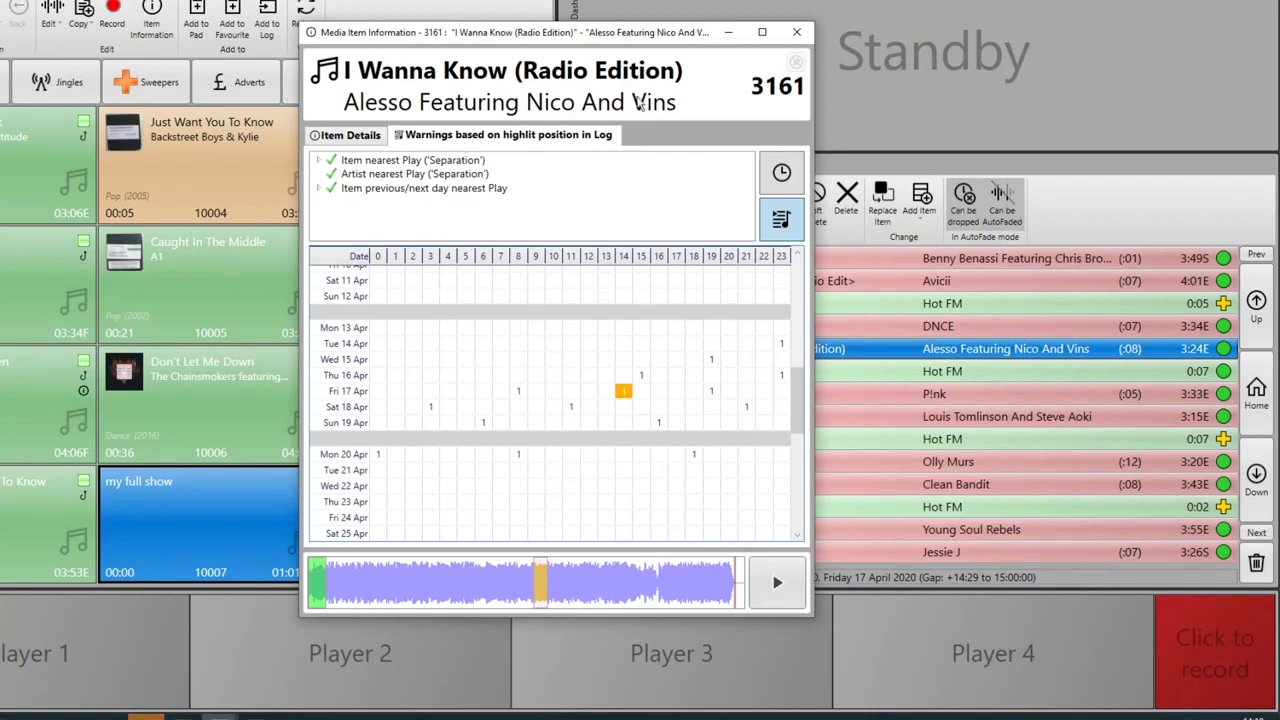
left_click(796, 32)
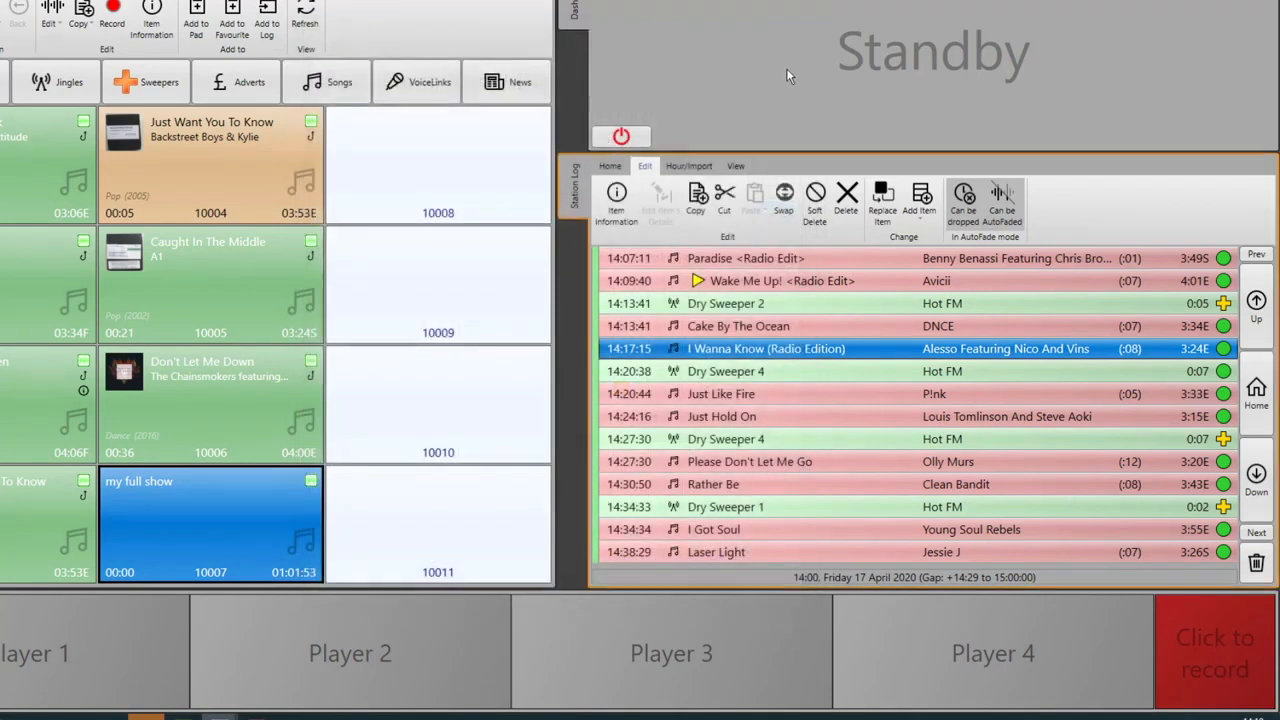
- Move back through the 14:00 hour of Friday 17 April 2020 to the song By Your Side
left_click(712, 430)
left_click(755, 414)
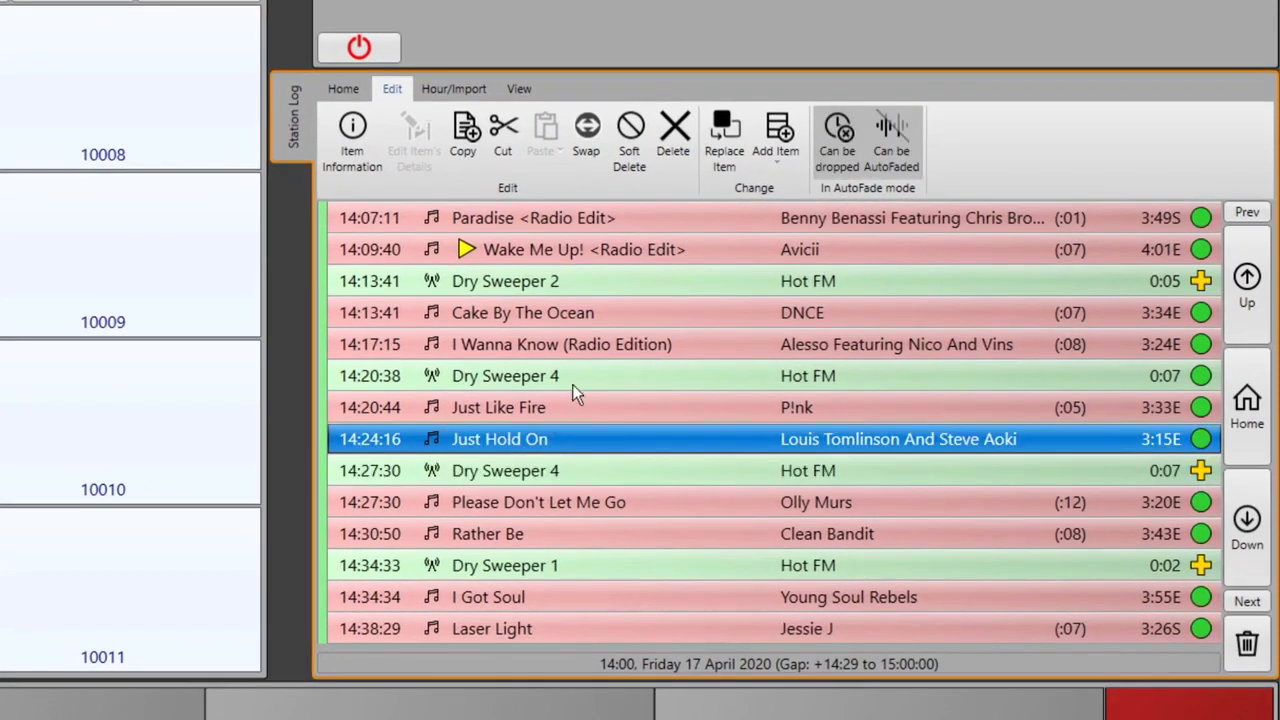
key("Up")
key("Up")
key("Up")
key("Up")
key("Up")
key("Up")
key("Up")
key("Up")
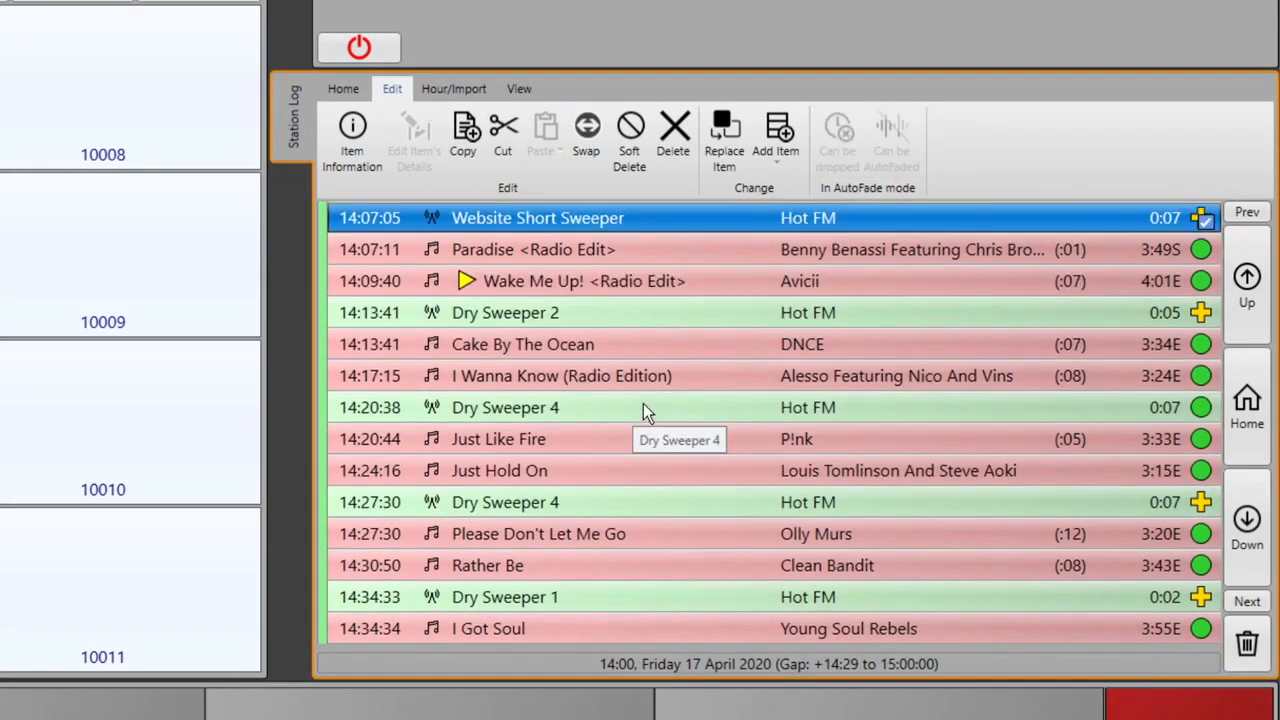
key("Up")
key("Up")
key("Up")
key("Up")
key("Up")
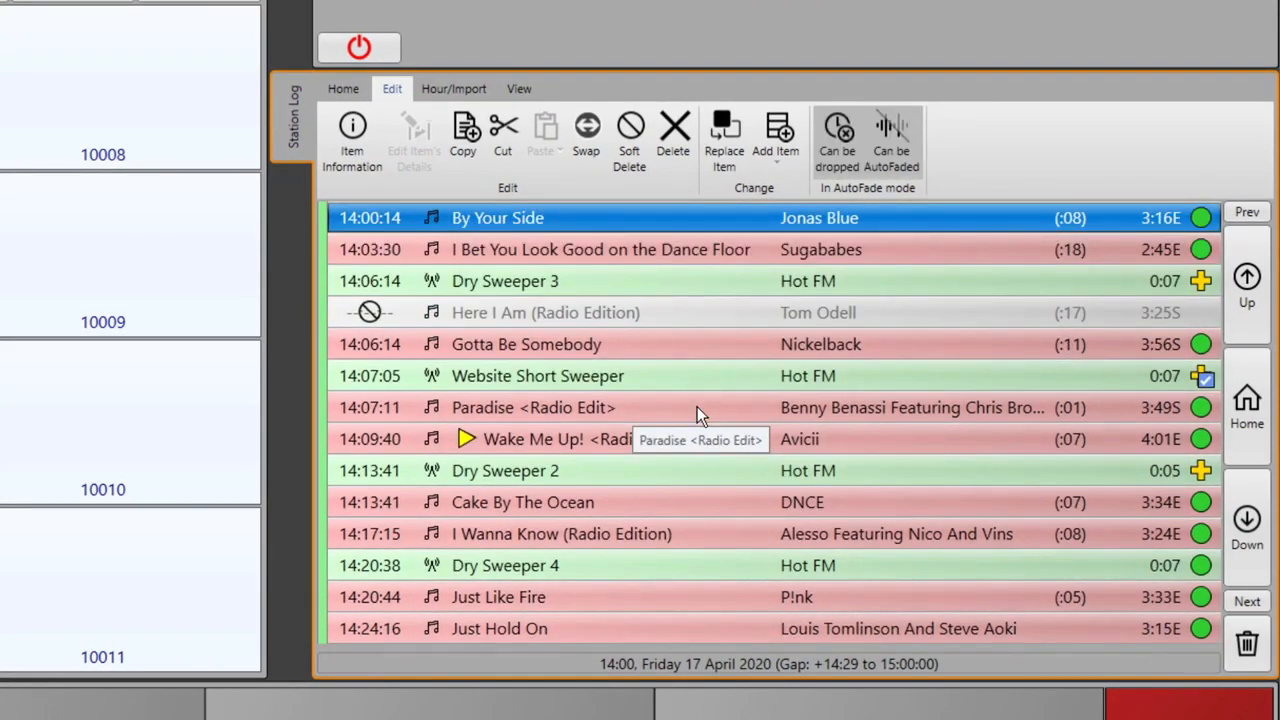
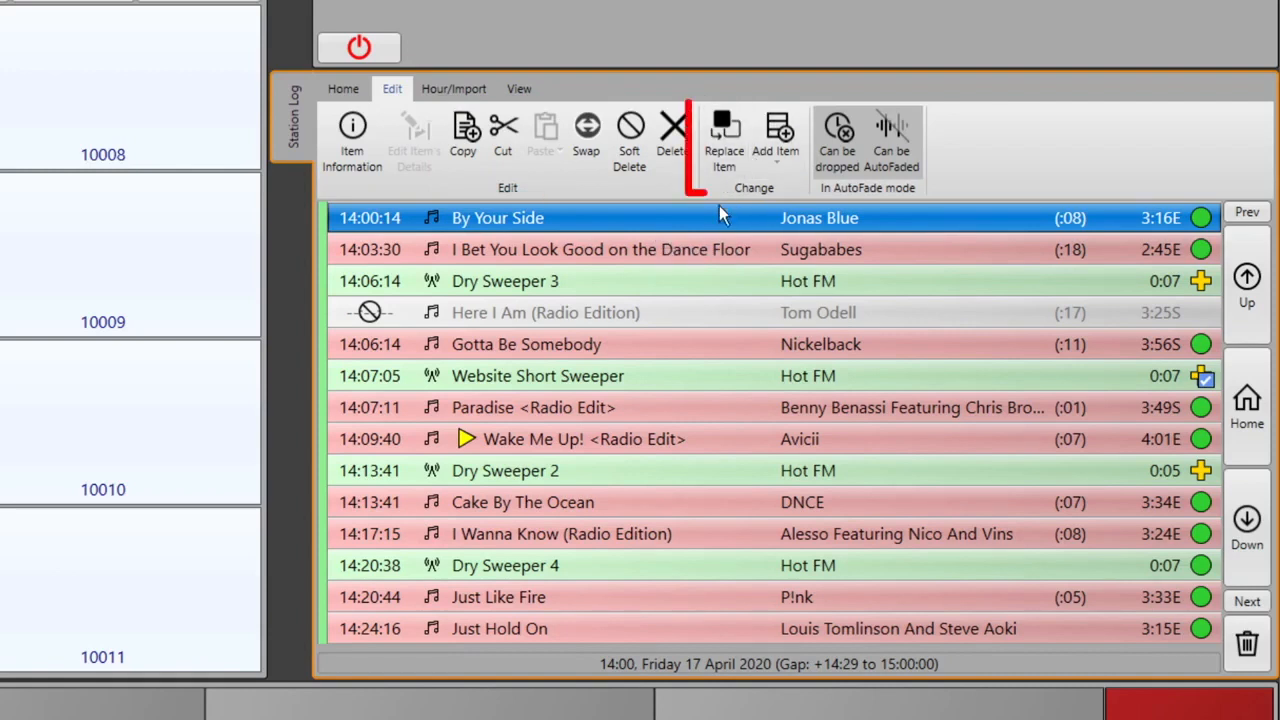
- Review the item types that can be added to the log, without adding one
left_click(345, 90)
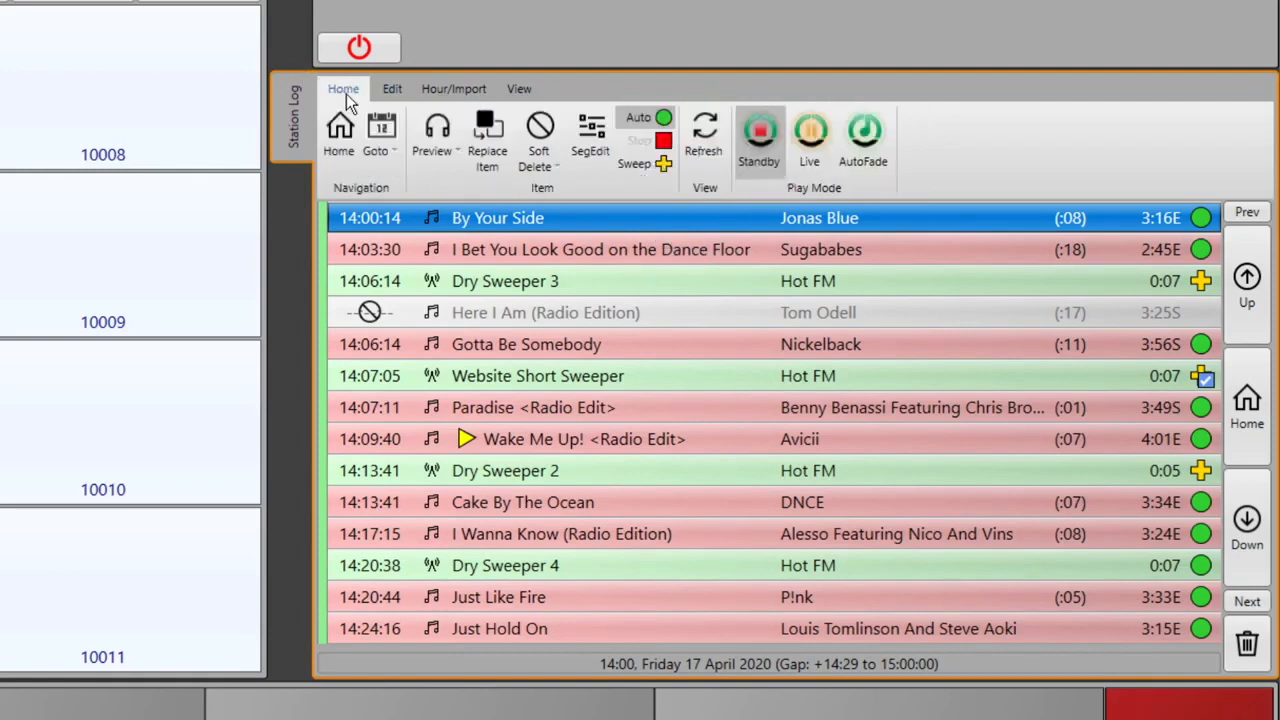
left_click(392, 90)
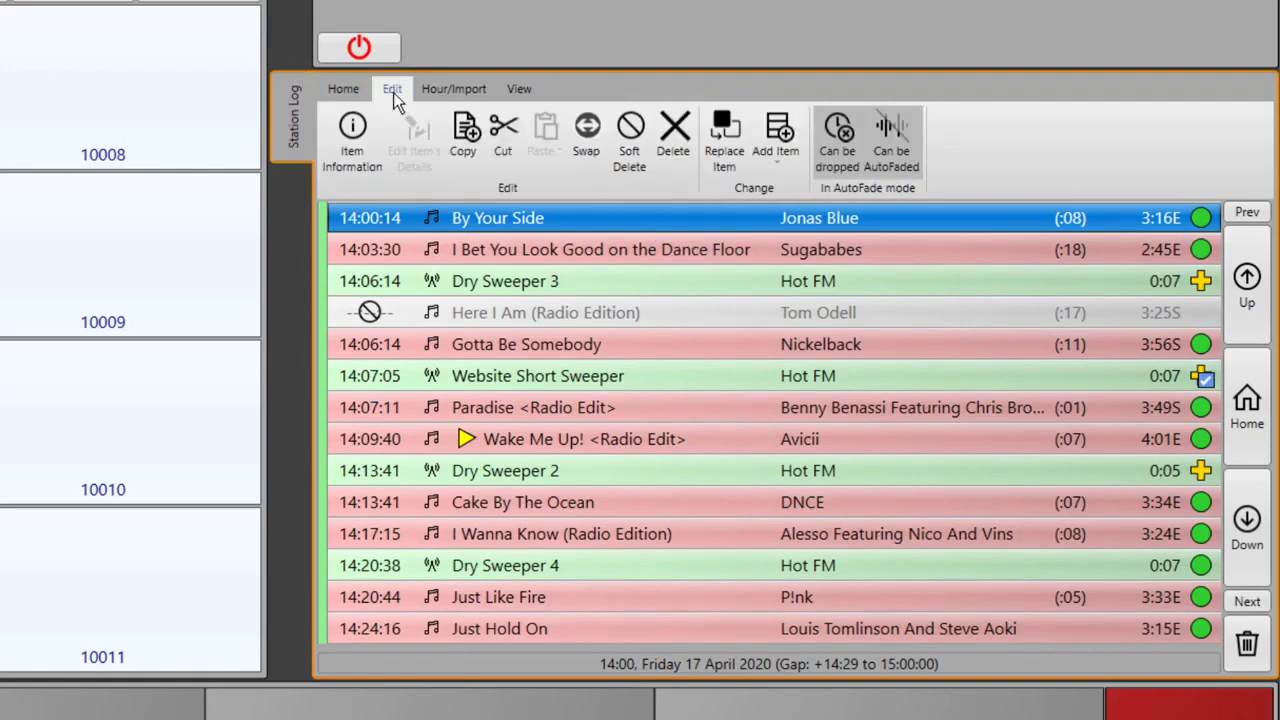
left_click(776, 142)
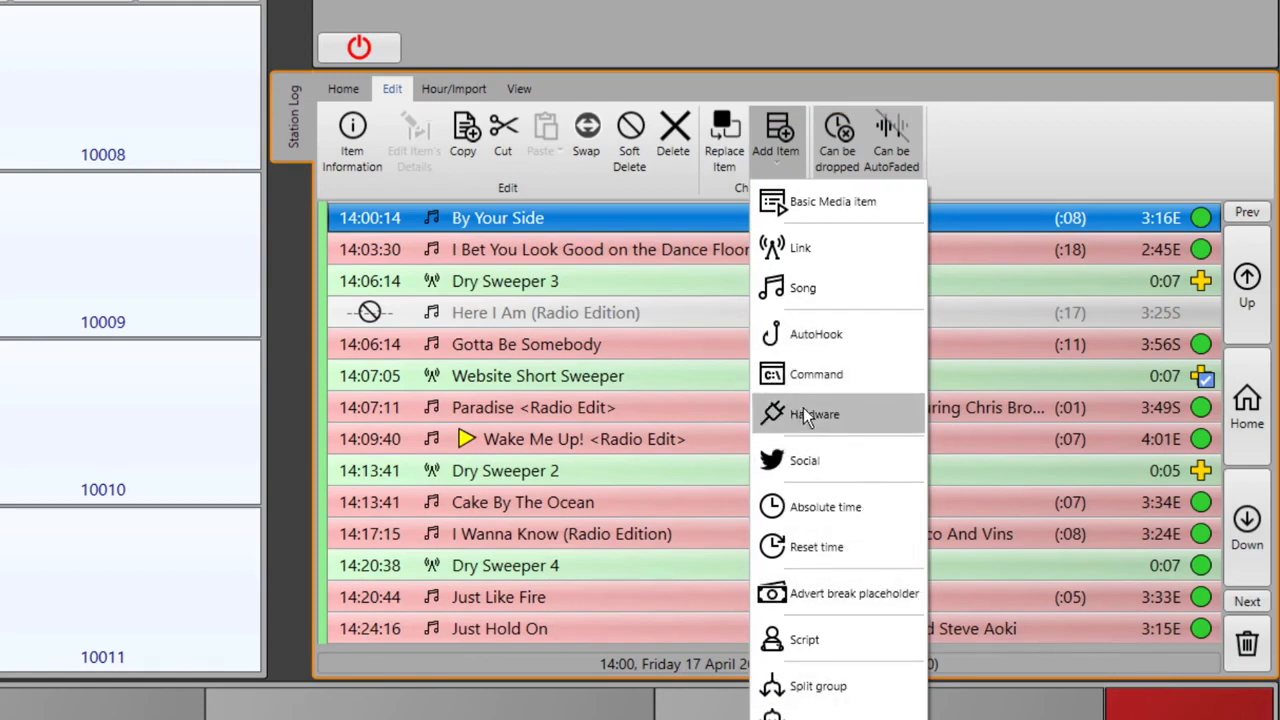
left_click(1034, 347)
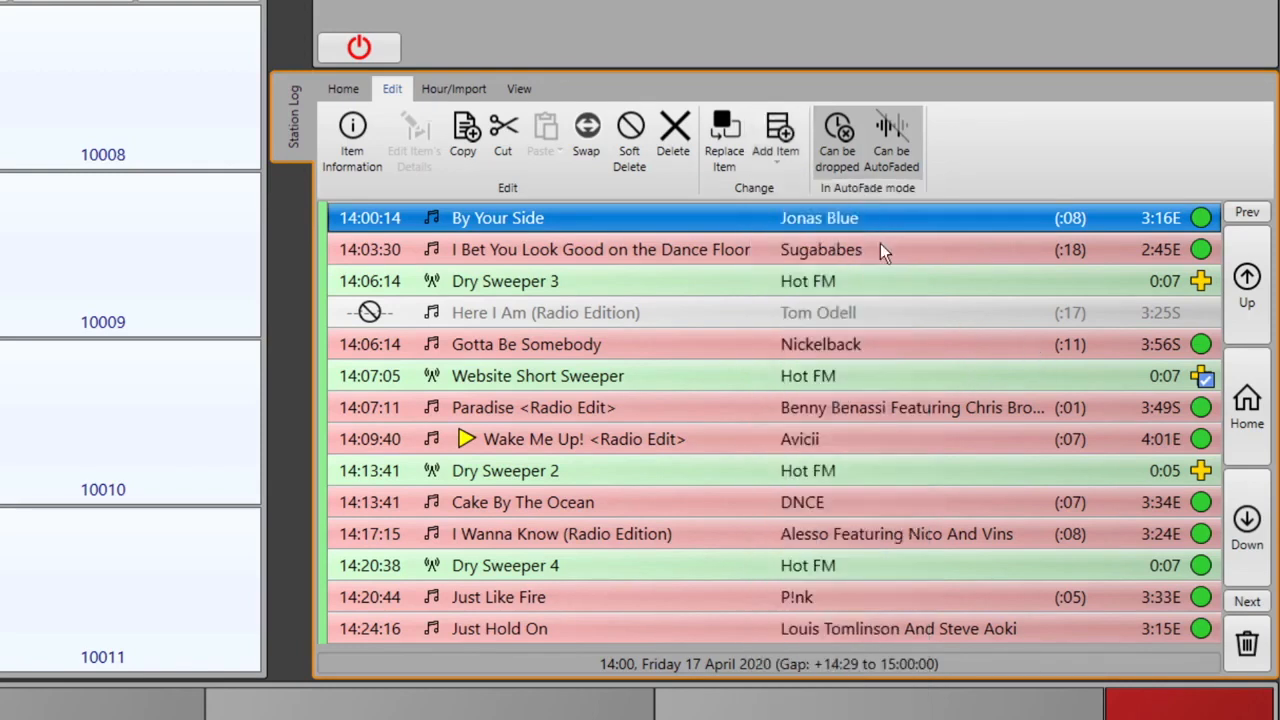
- Prevent I Bet You Look Good on the Dance Floor from being dropped or AutoFaded in AutoFade mode
scroll(1003, 323, "up", 1)
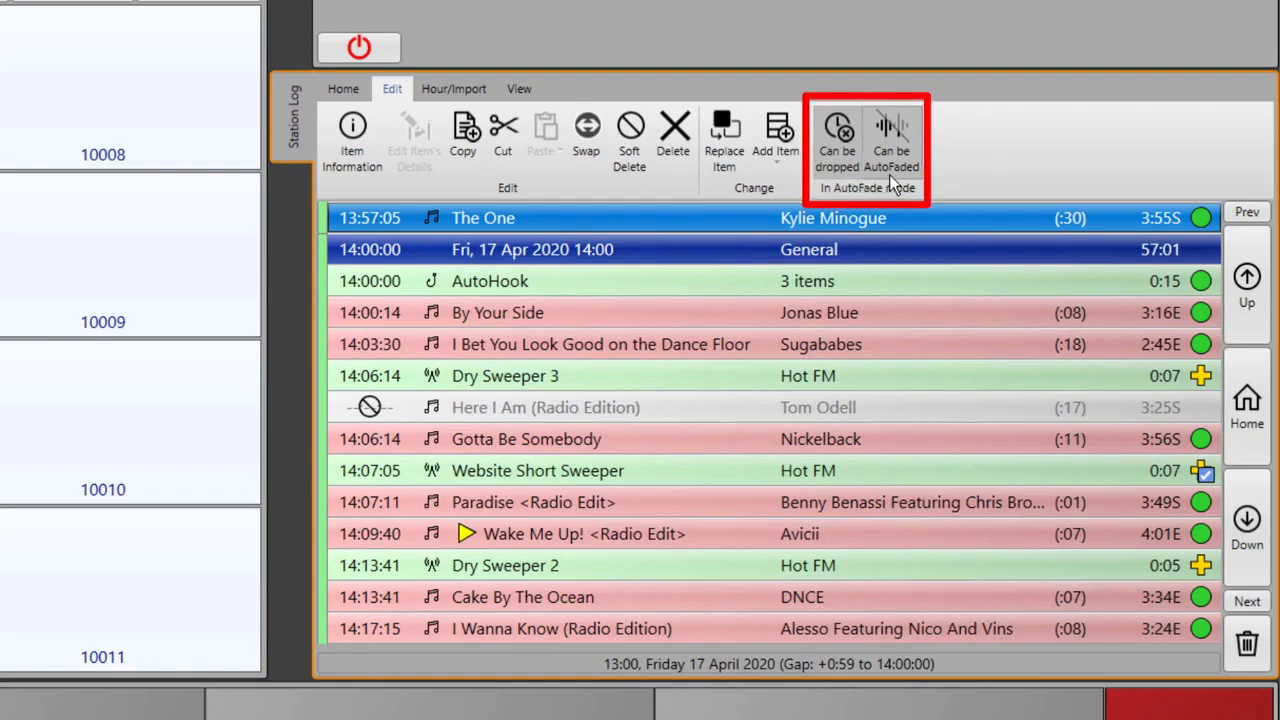
left_click(586, 335)
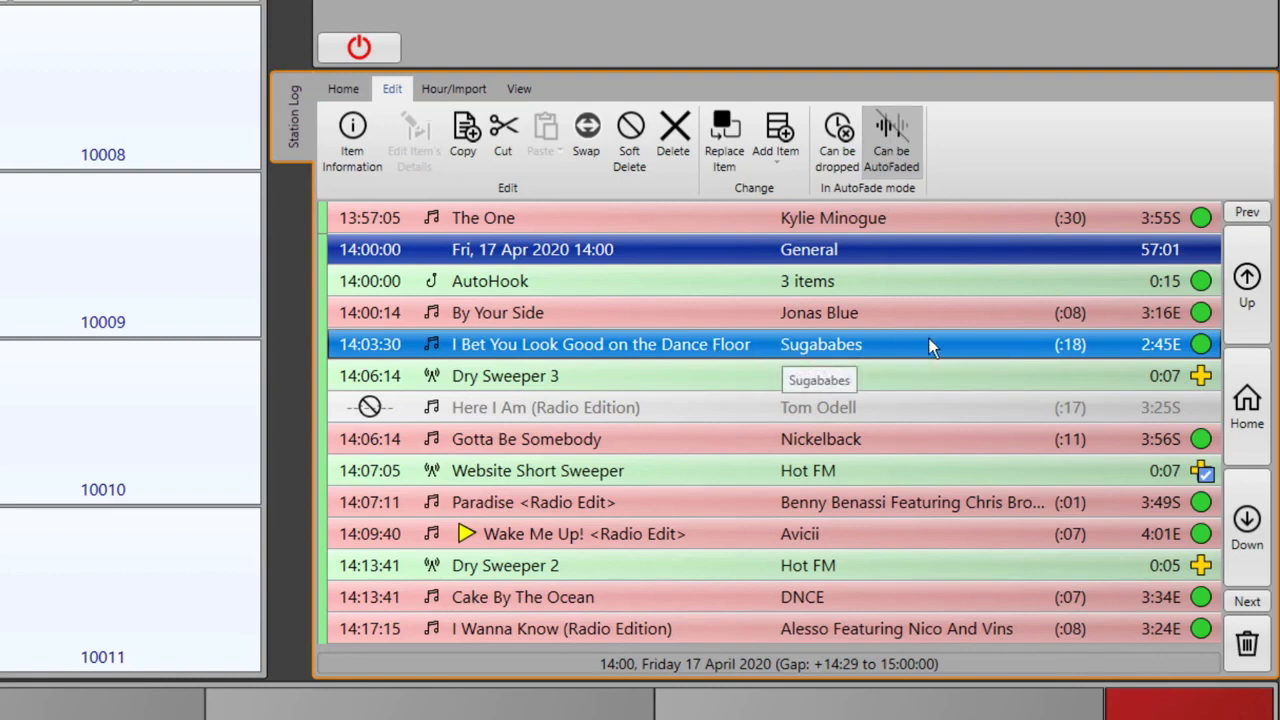
left_click(905, 163)
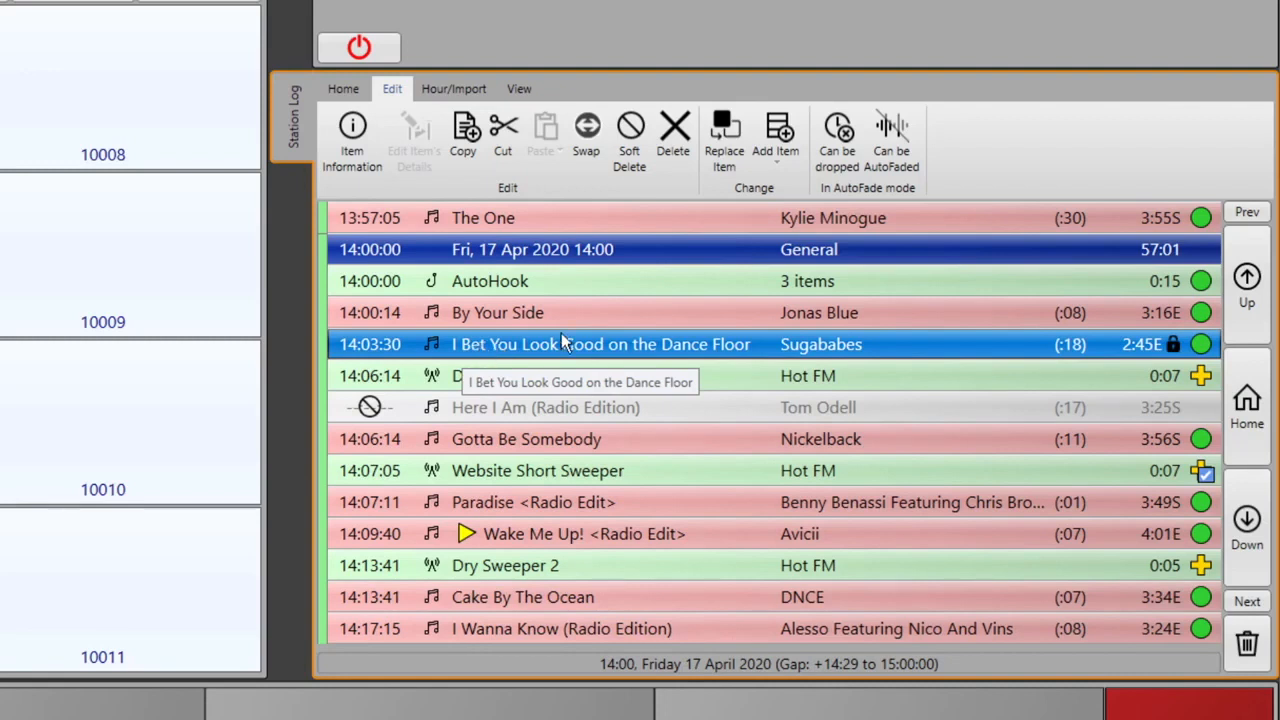
- View the Live and AutoFade mode choices for the 14:00 hour, and close the list without changing the mode
left_click(446, 89)
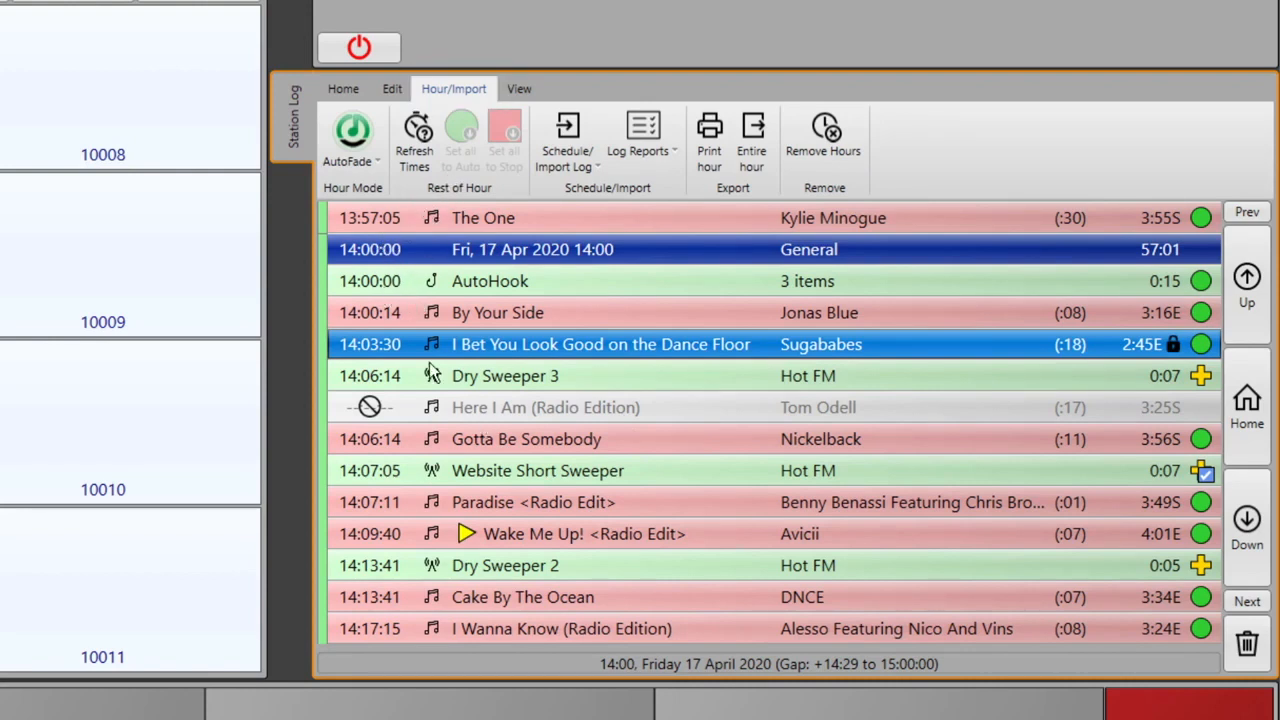
left_click(381, 159)
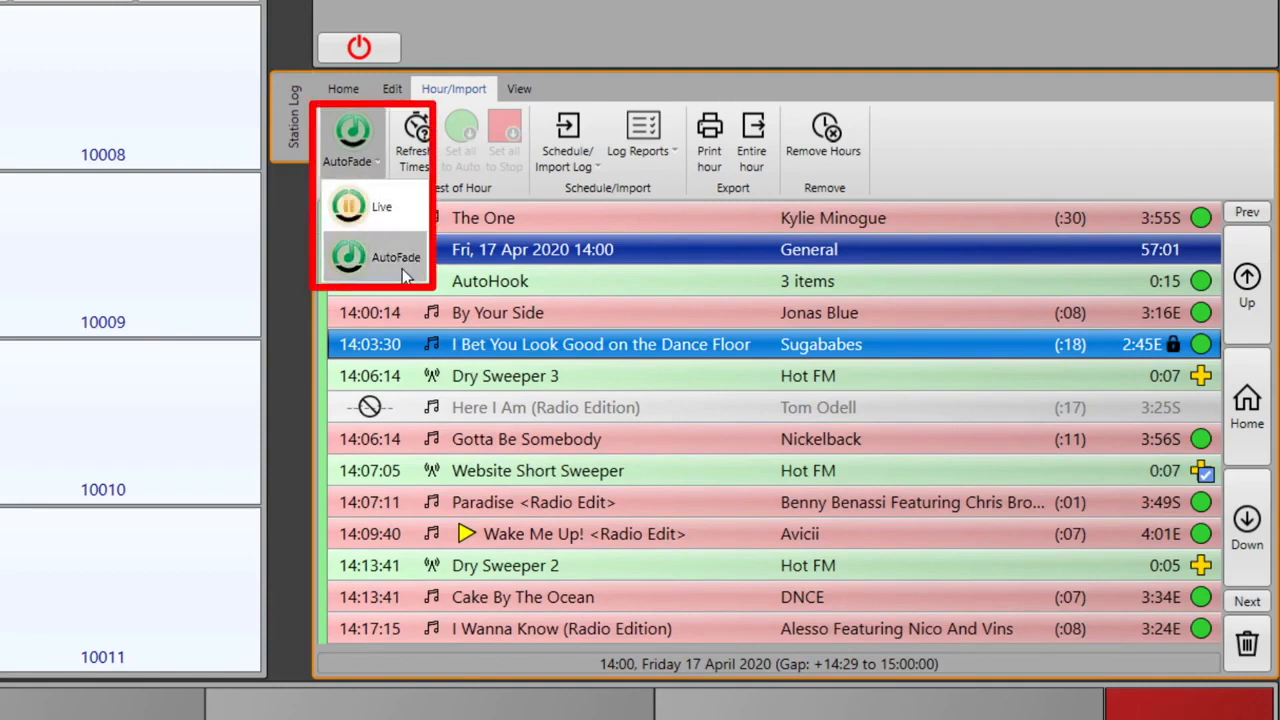
left_click(341, 91)
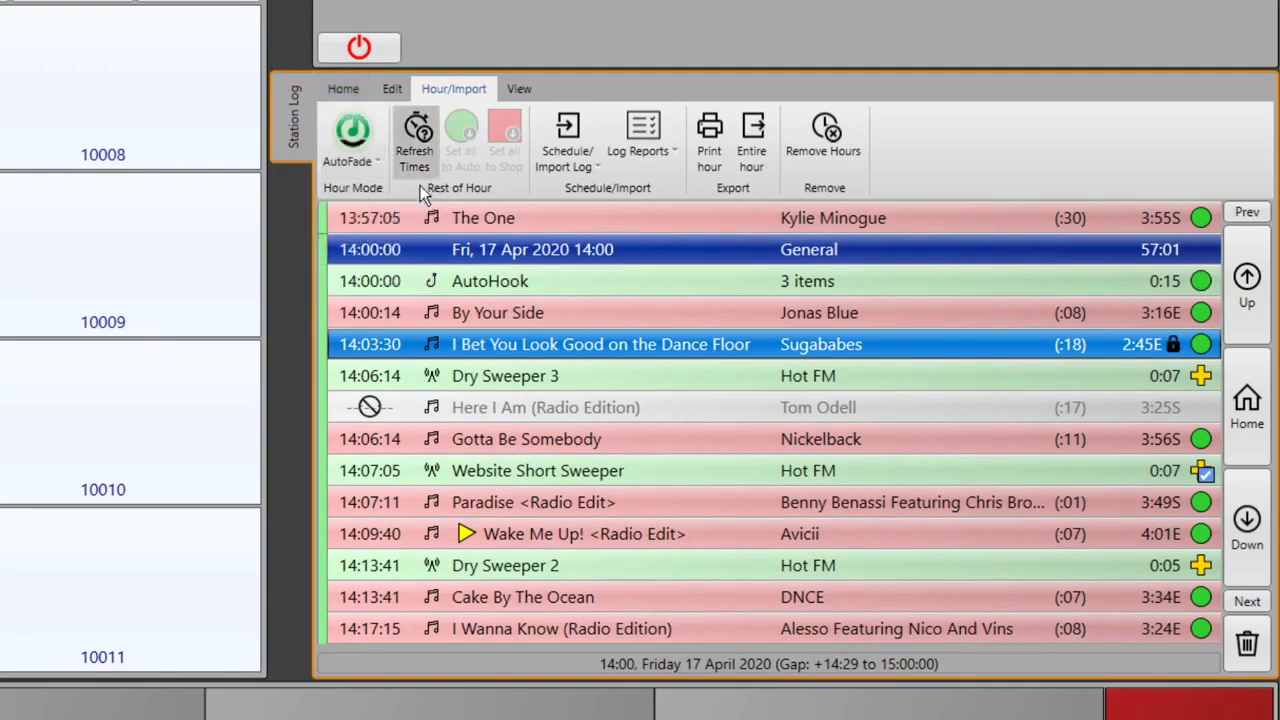
- Check the play mode choices offered on the Friday 17 April 2020 14:00 hour header, leaving the mode as it is
right_click(571, 250)
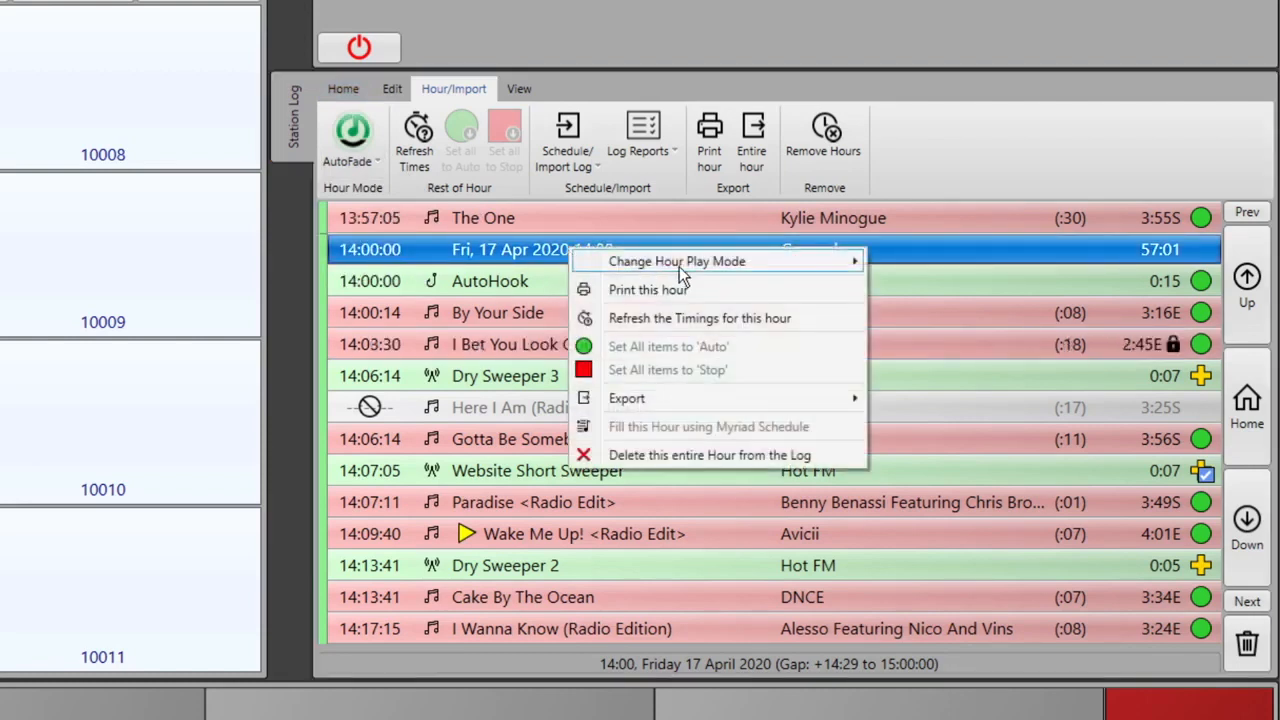
mouse_move(679, 263)
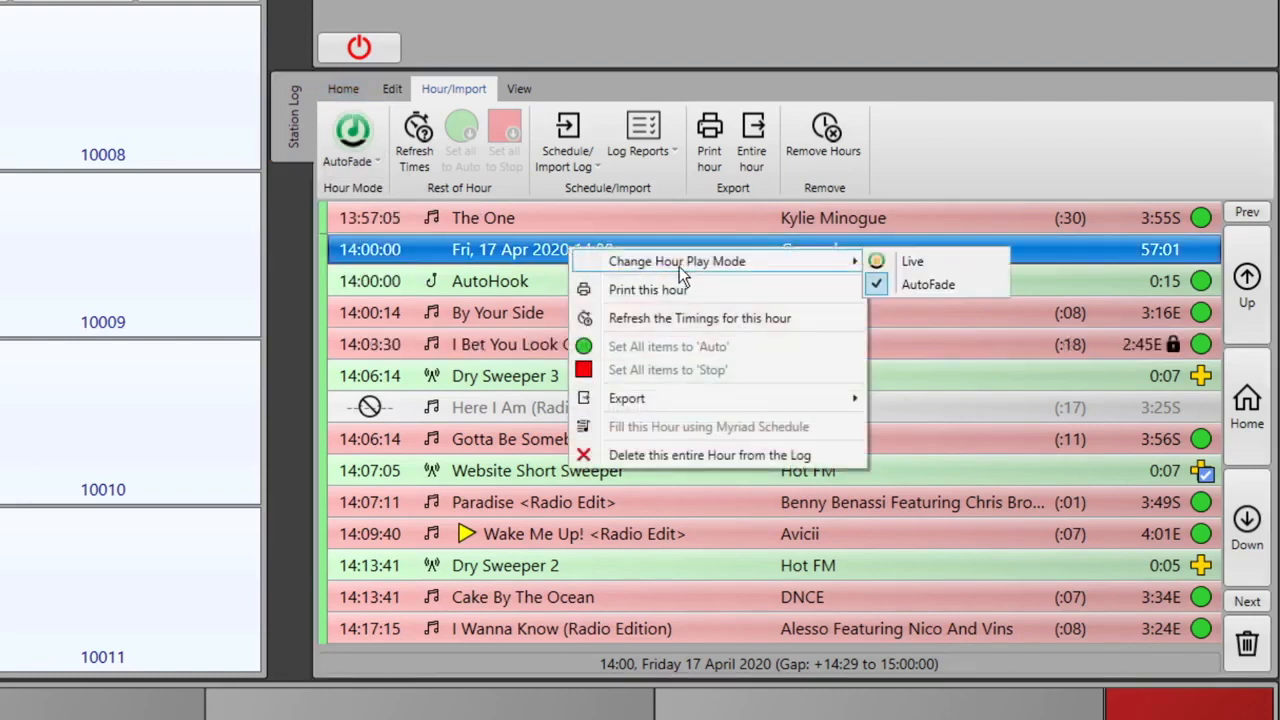
left_click(429, 313)
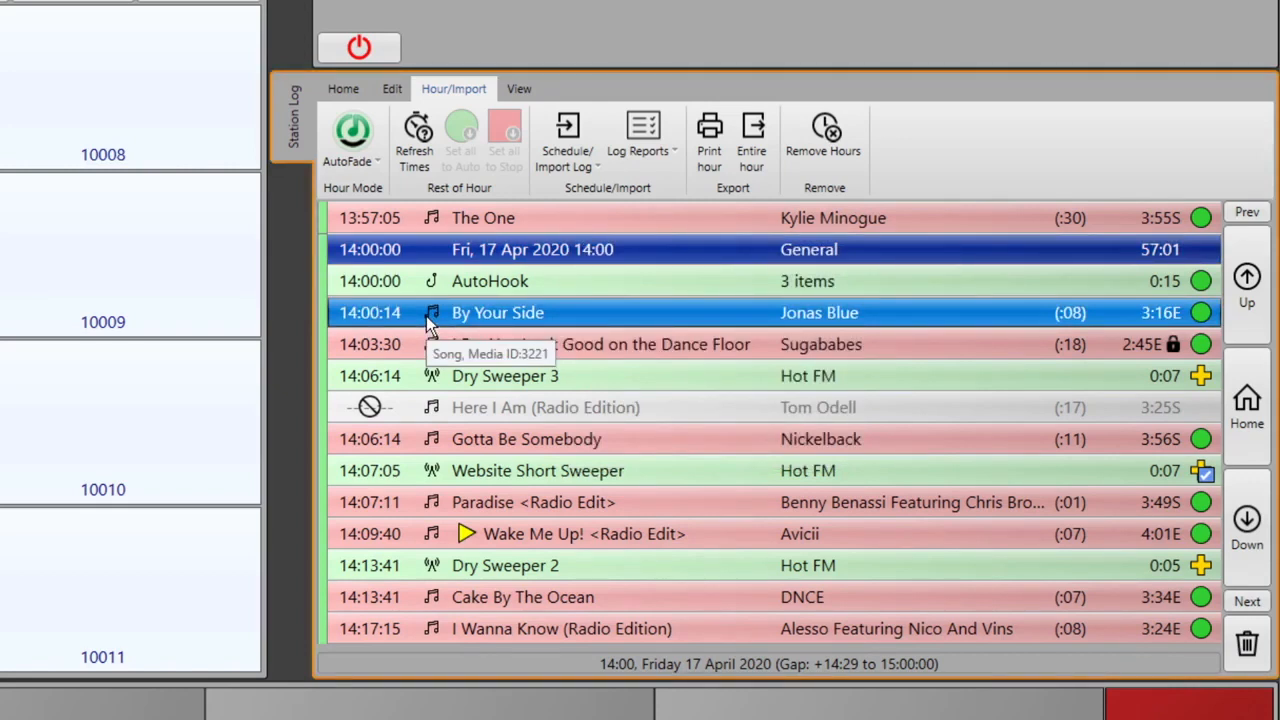
- Refresh the timings of the 14:00 hour and change its play mode to Live
left_click(418, 143)
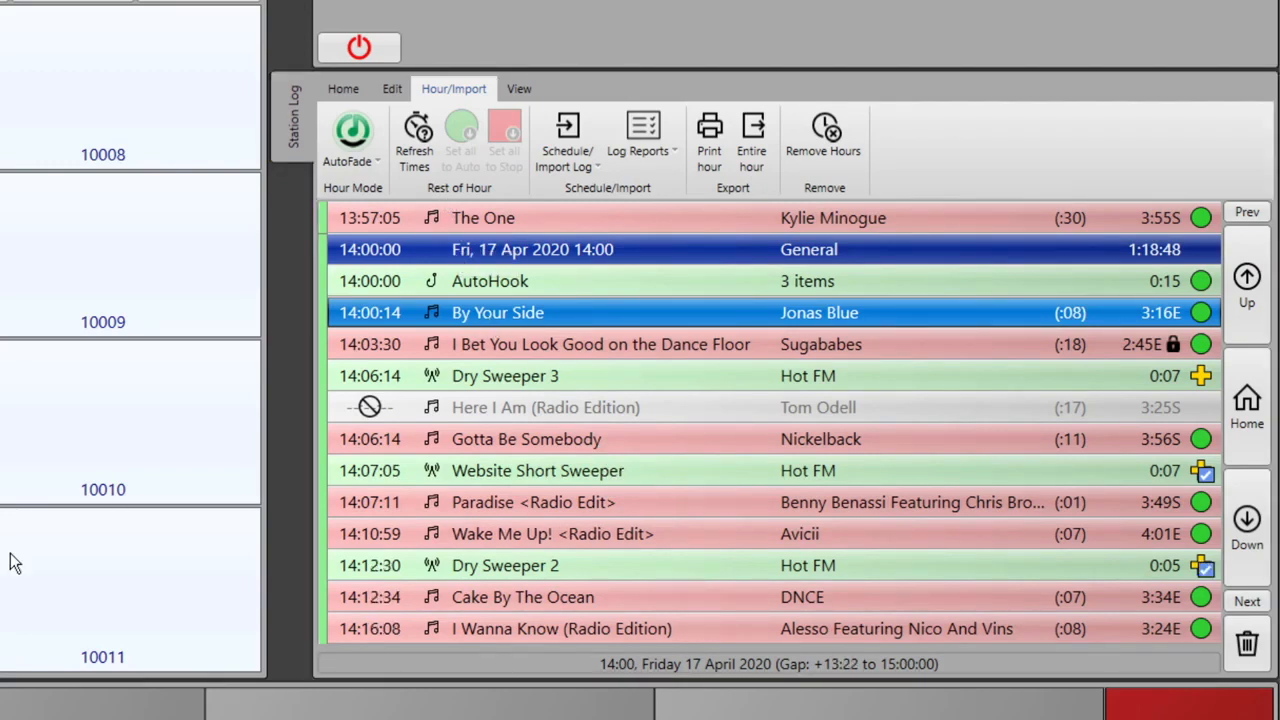
right_click(446, 253)
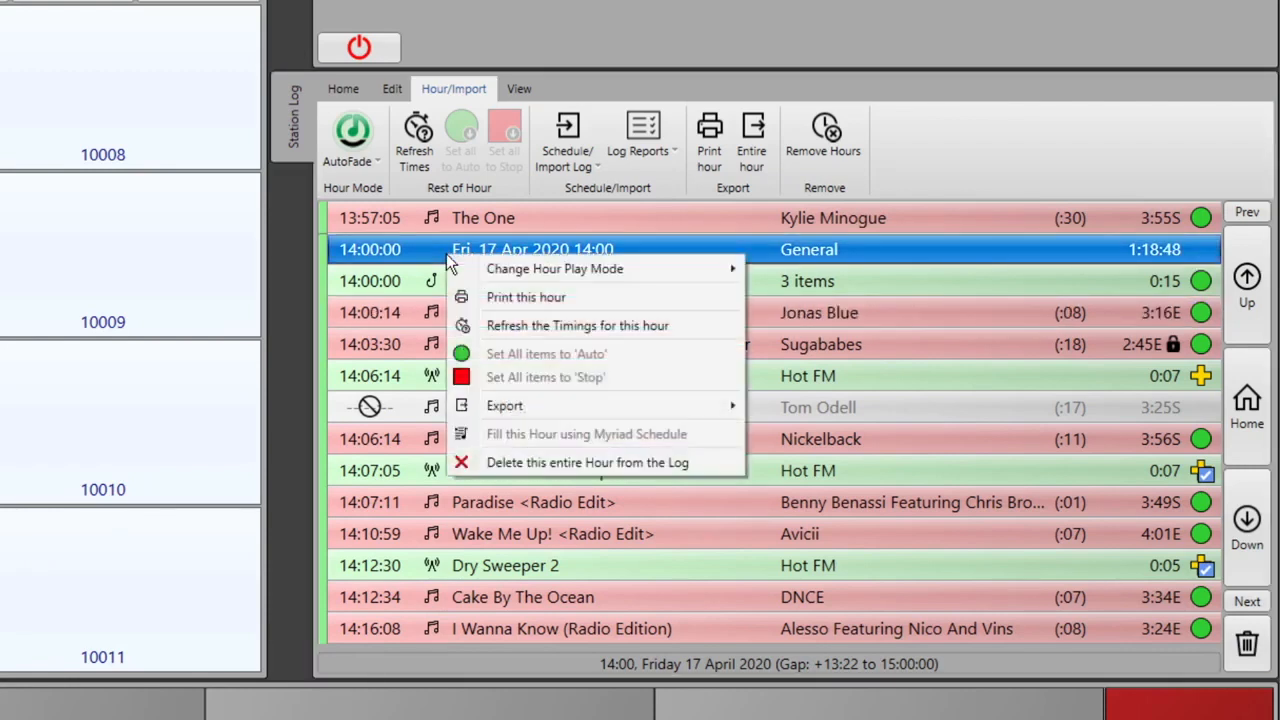
mouse_move(482, 270)
left_click(808, 264)
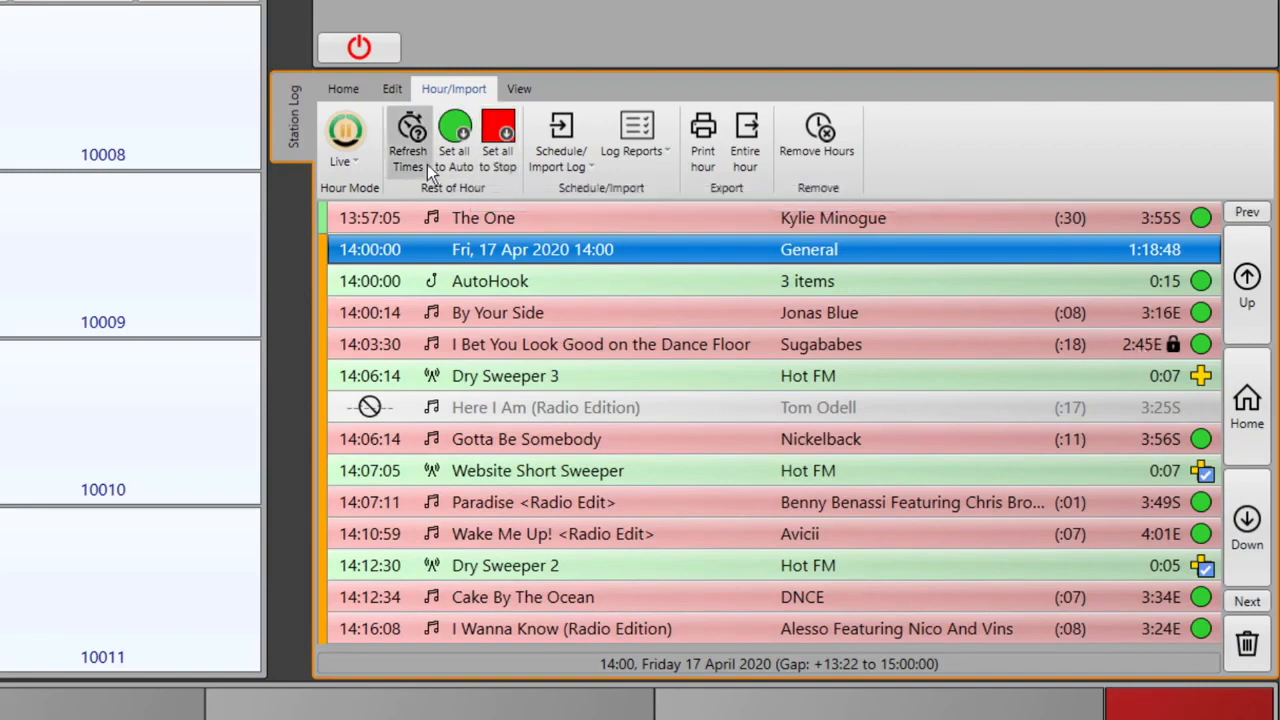
- Set all items in the rest of the 14:00 hour to Stop, and set them all back to Auto
left_click(502, 130)
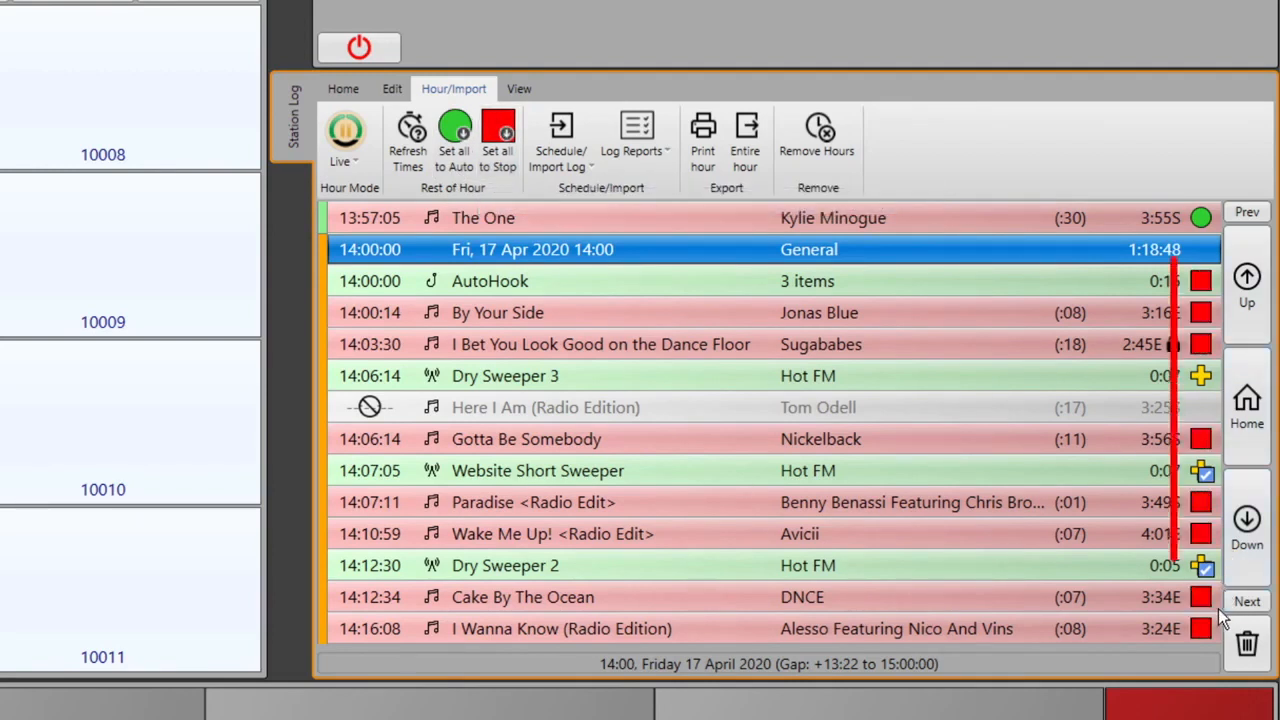
left_click(456, 133)
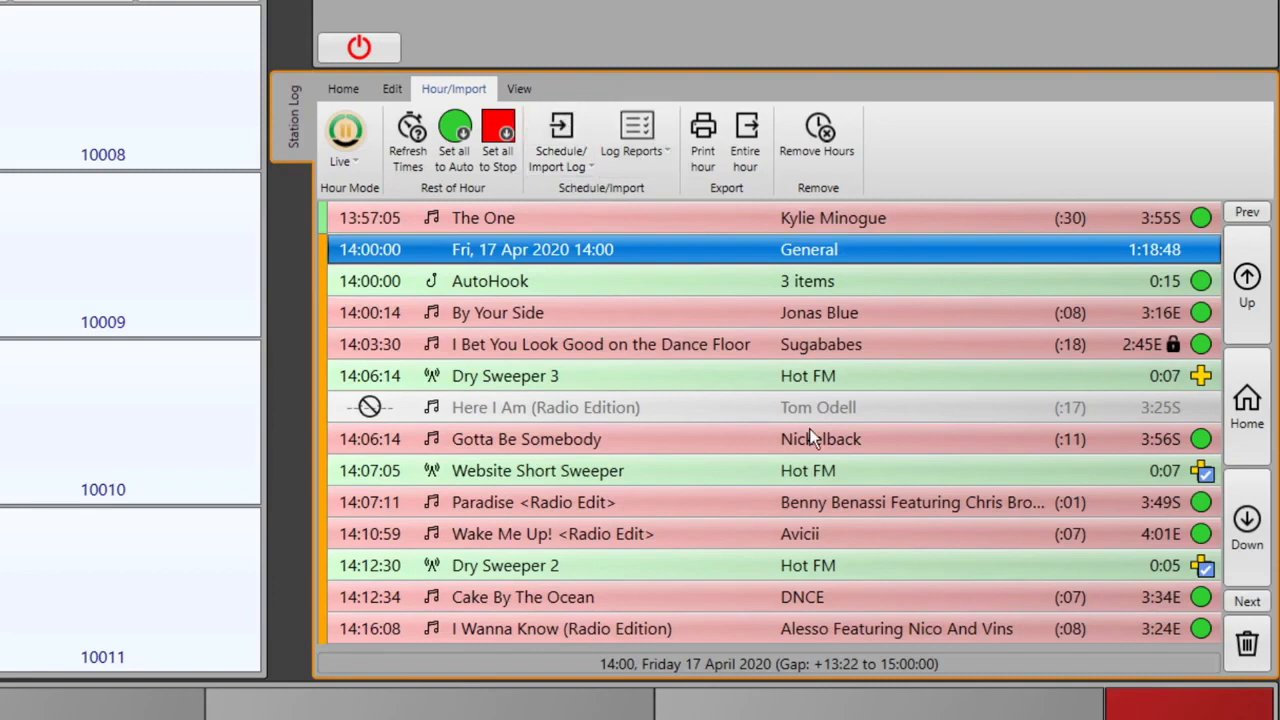
- Review the schedule/import date range, the log file import choices and the available log reports, without importing or running anything
left_click(566, 124)
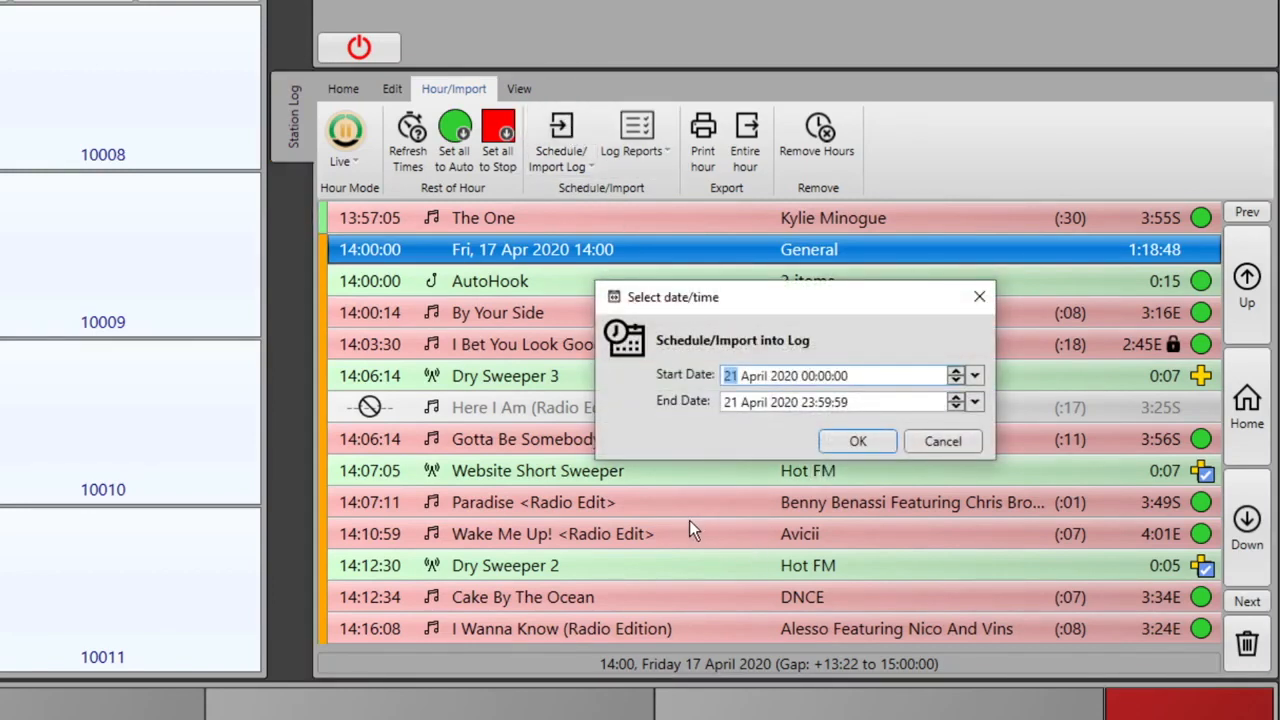
left_click(940, 441)
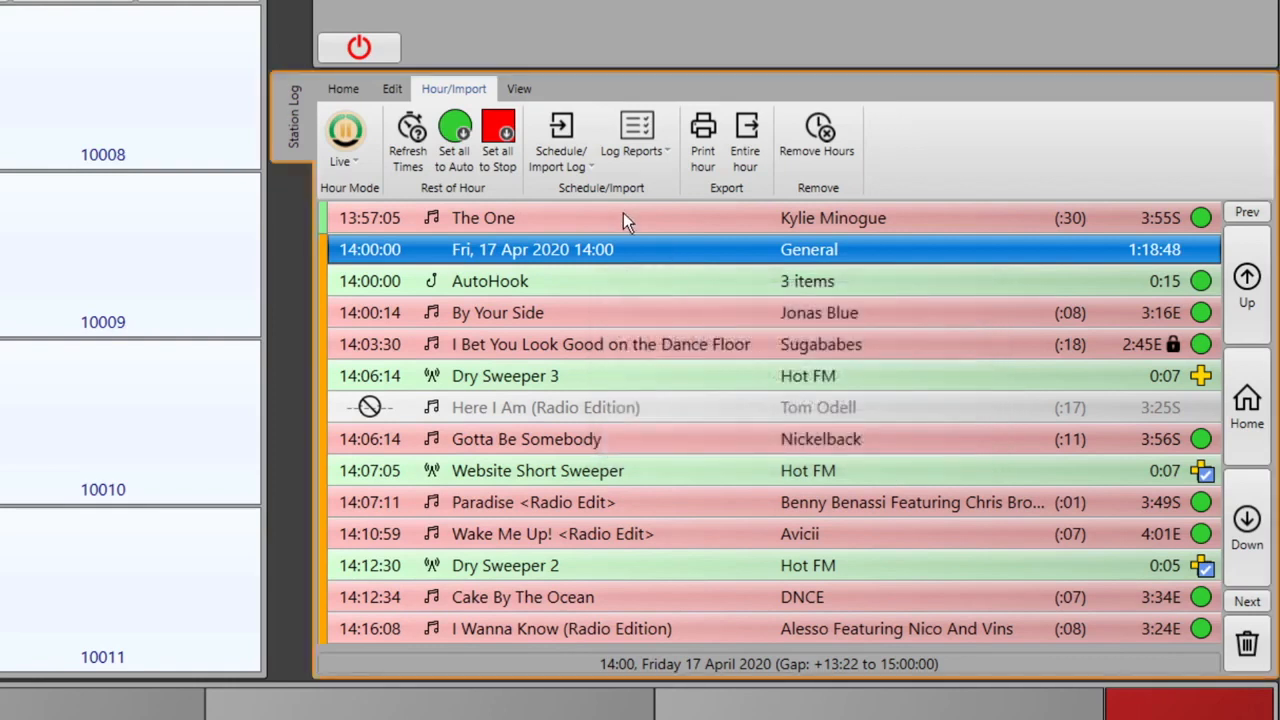
left_click(593, 168)
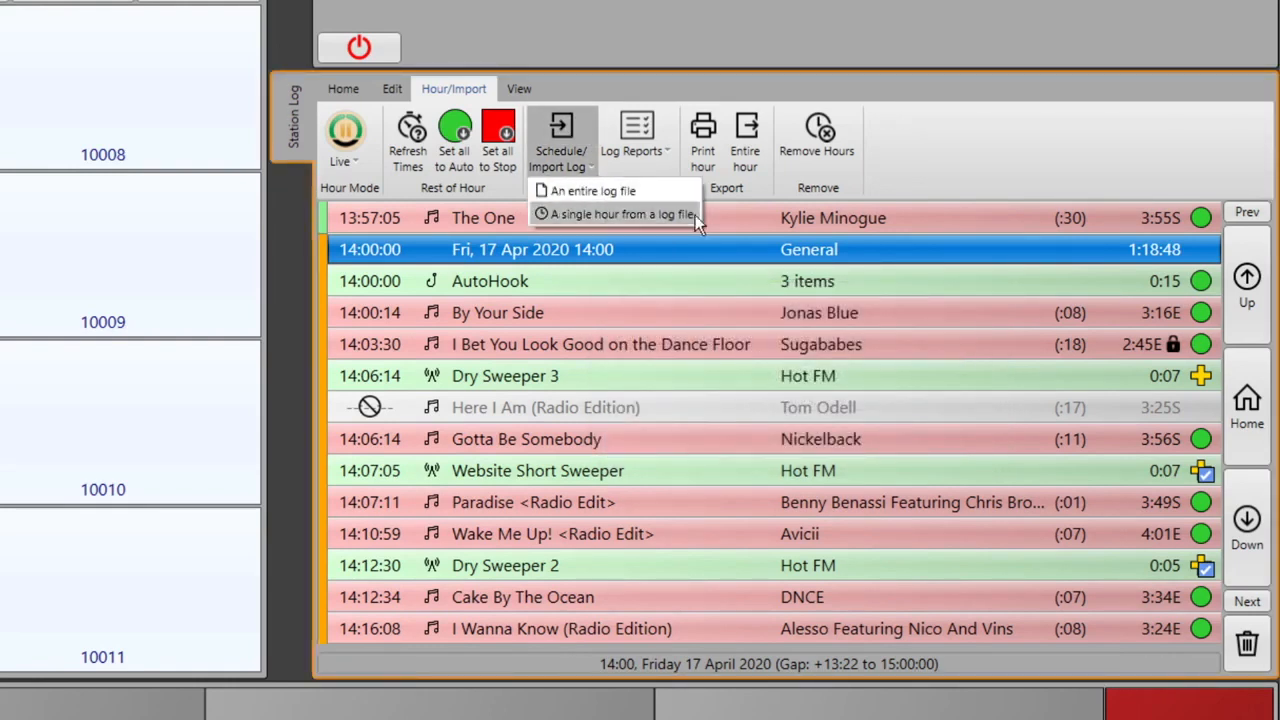
left_click(899, 345)
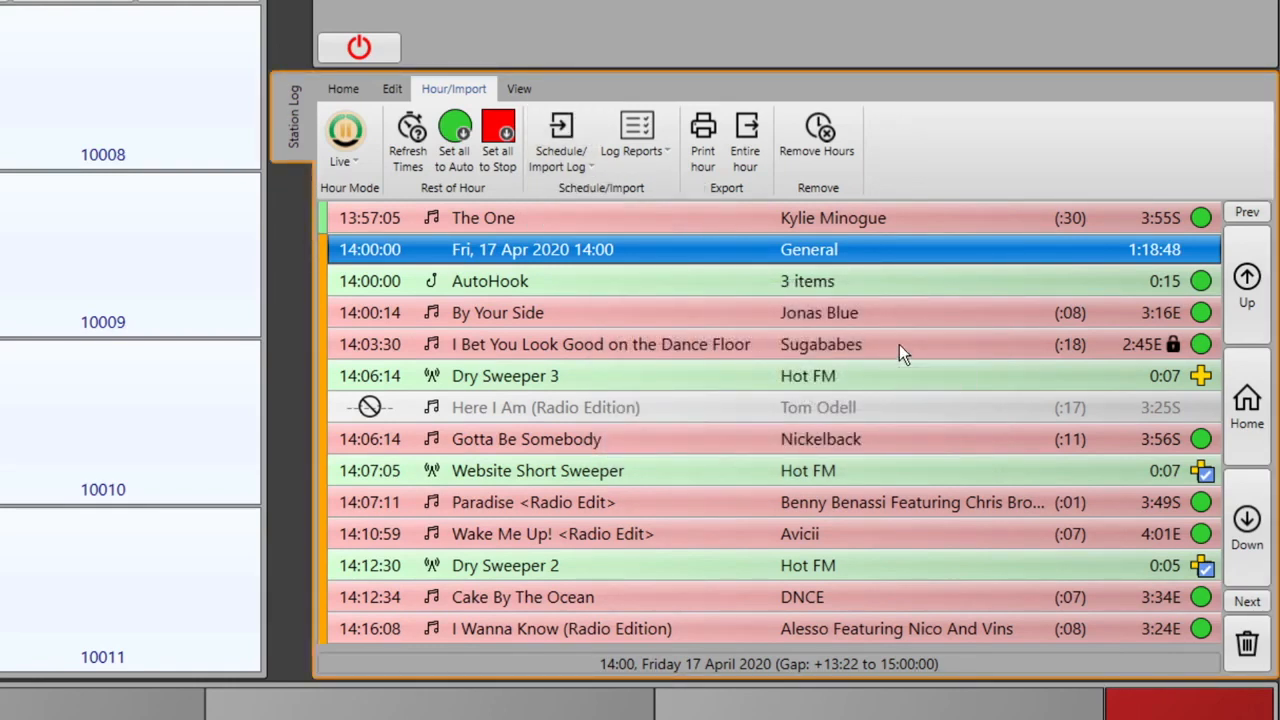
left_click(666, 151)
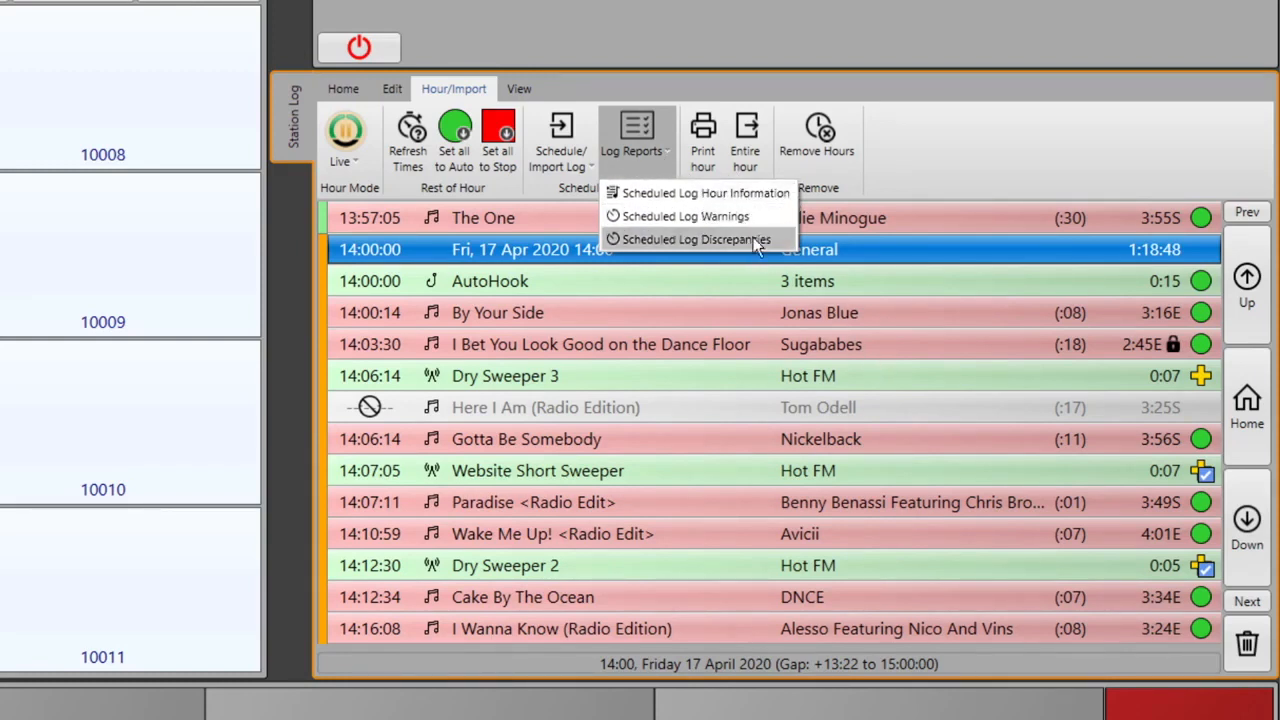
left_click(917, 400)
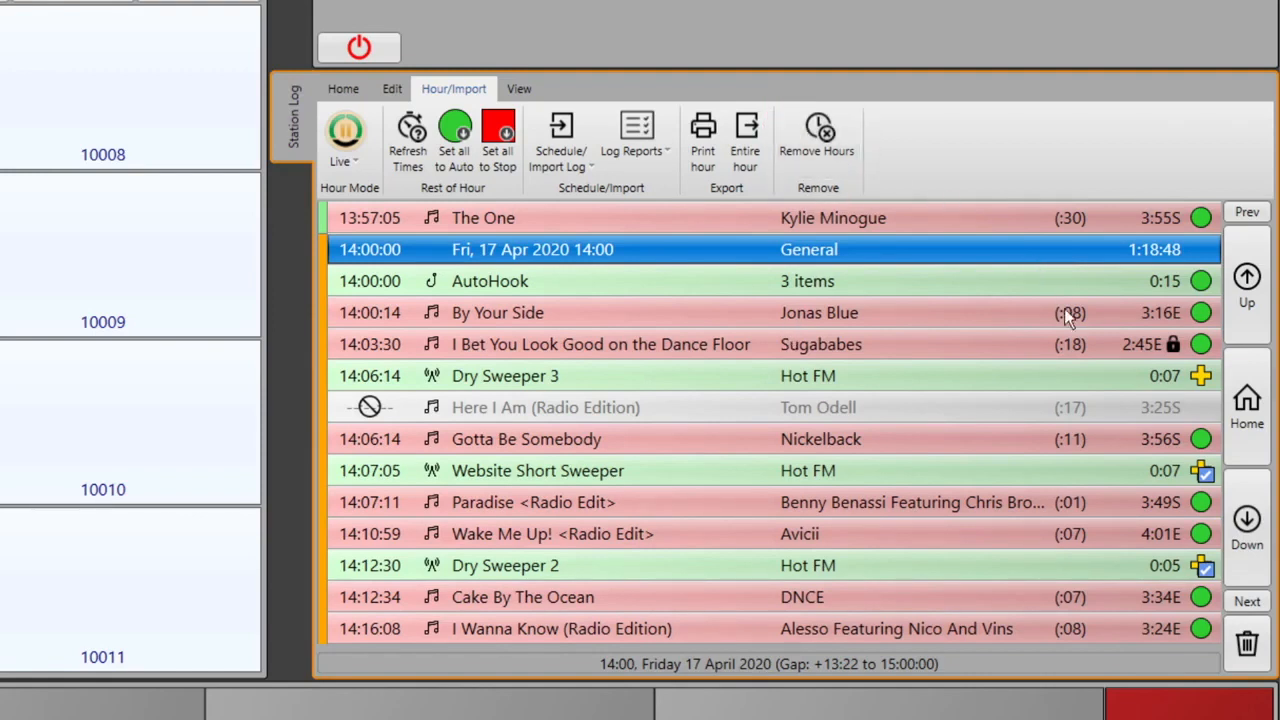
- Switch to the Wide Screen layout and display Gotta Be Somebody from the log in SmartInfo
left_click(522, 90)
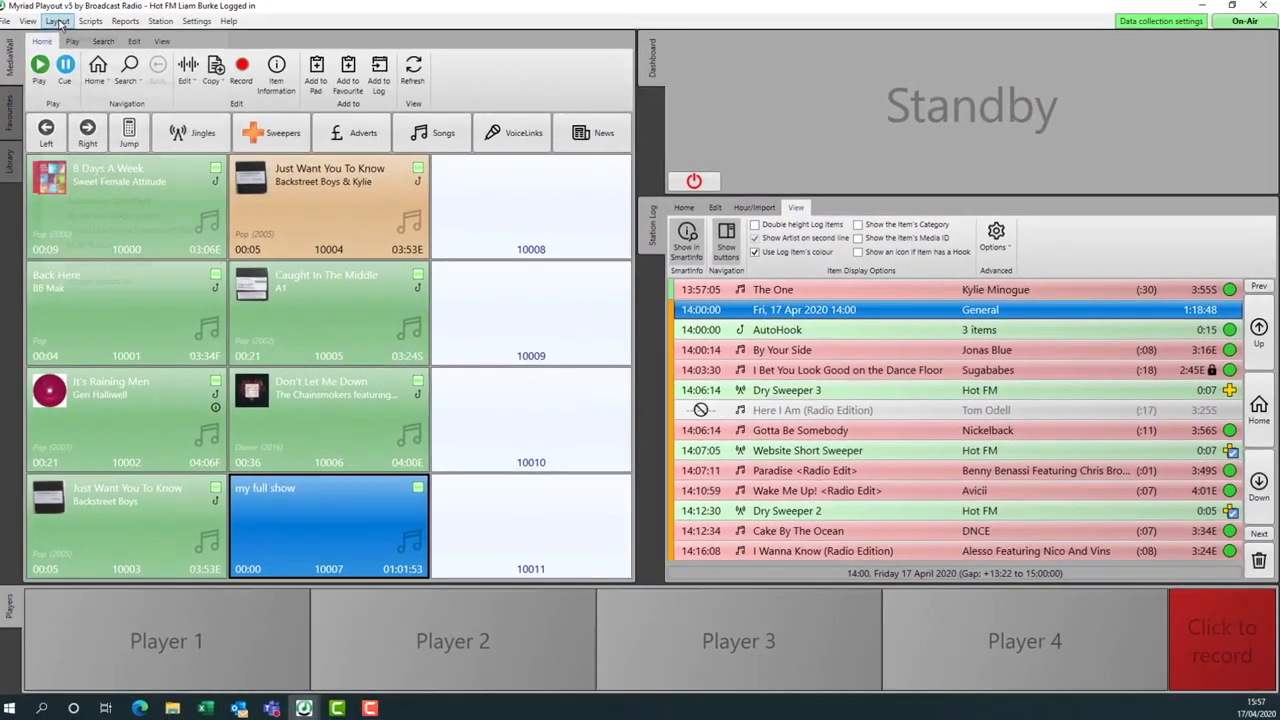
left_click(63, 22)
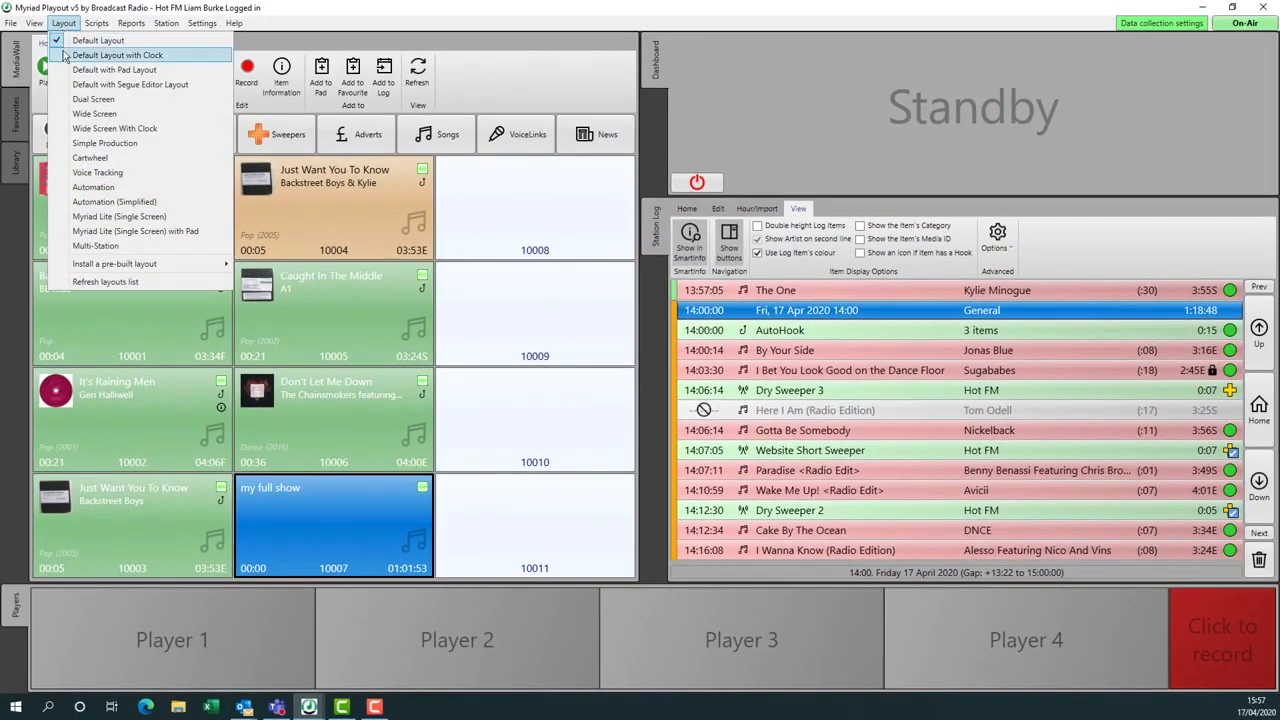
left_click(91, 114)
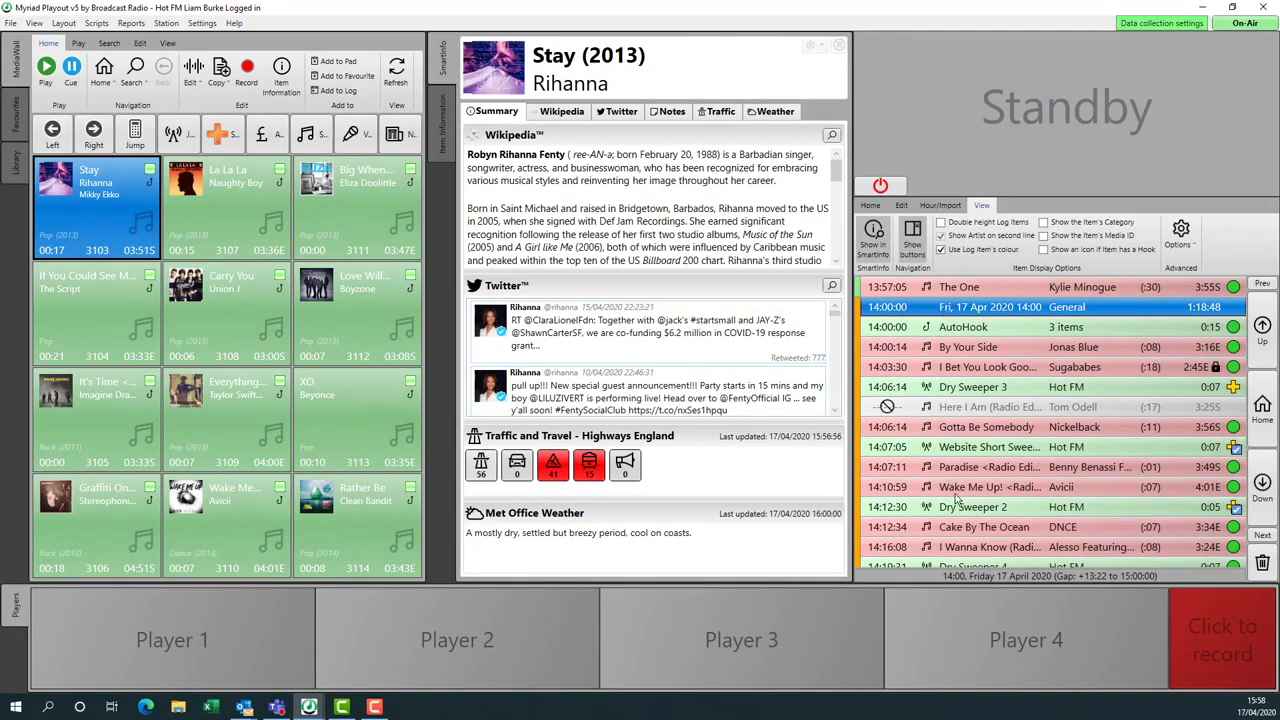
left_click(968, 430)
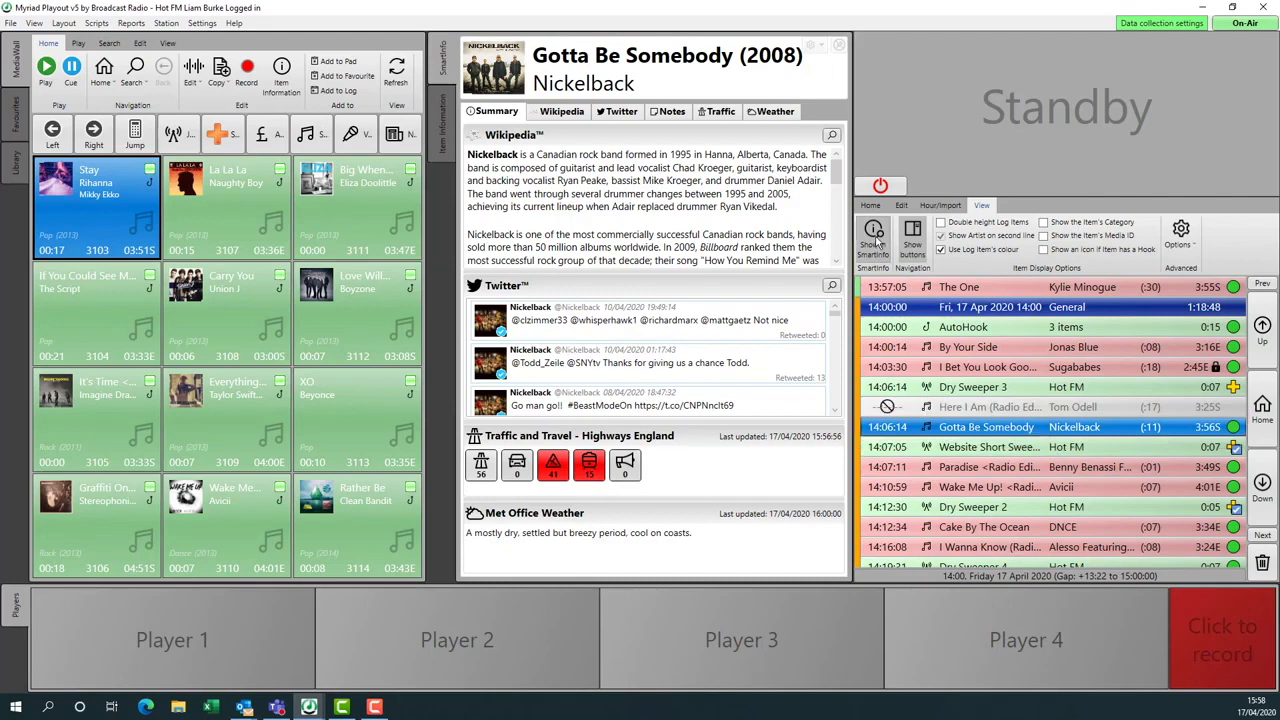
- Turn off Show in SmartInfo, select Wake Me Up!, I Wanna Know and Paradise in the log, and turn the option back on
left_click(957, 490)
left_click(974, 548)
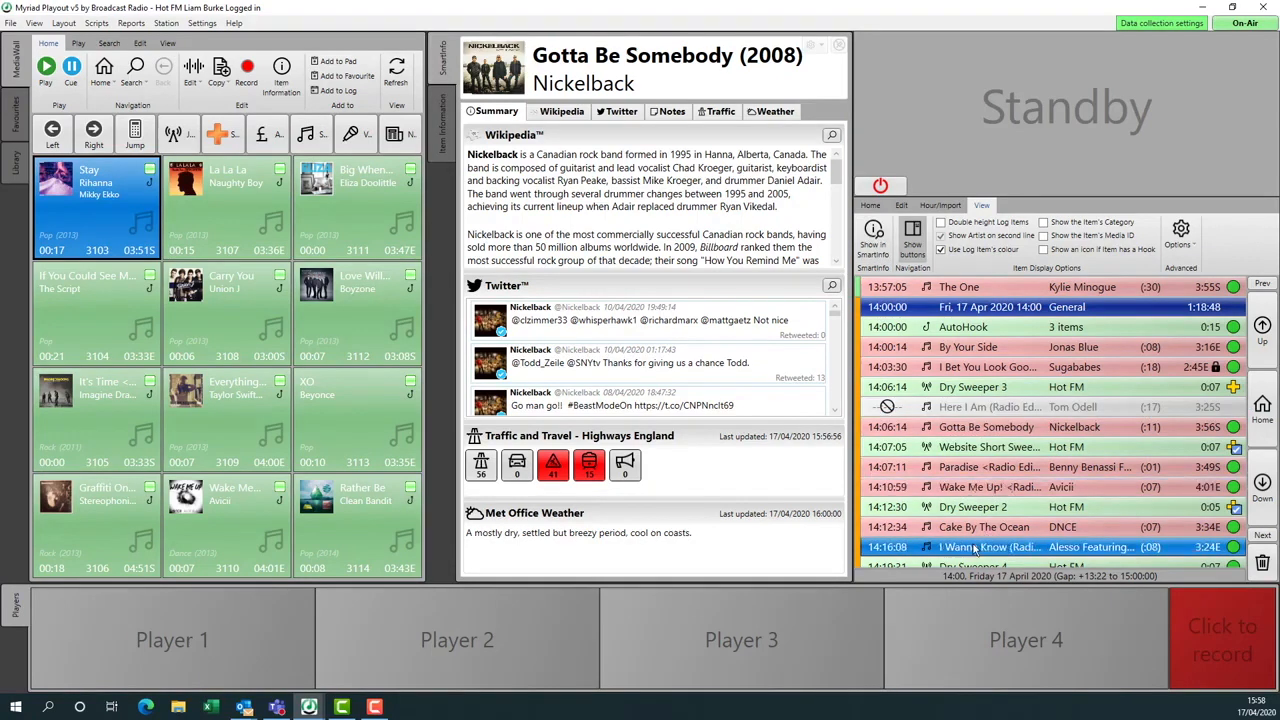
left_click(986, 468)
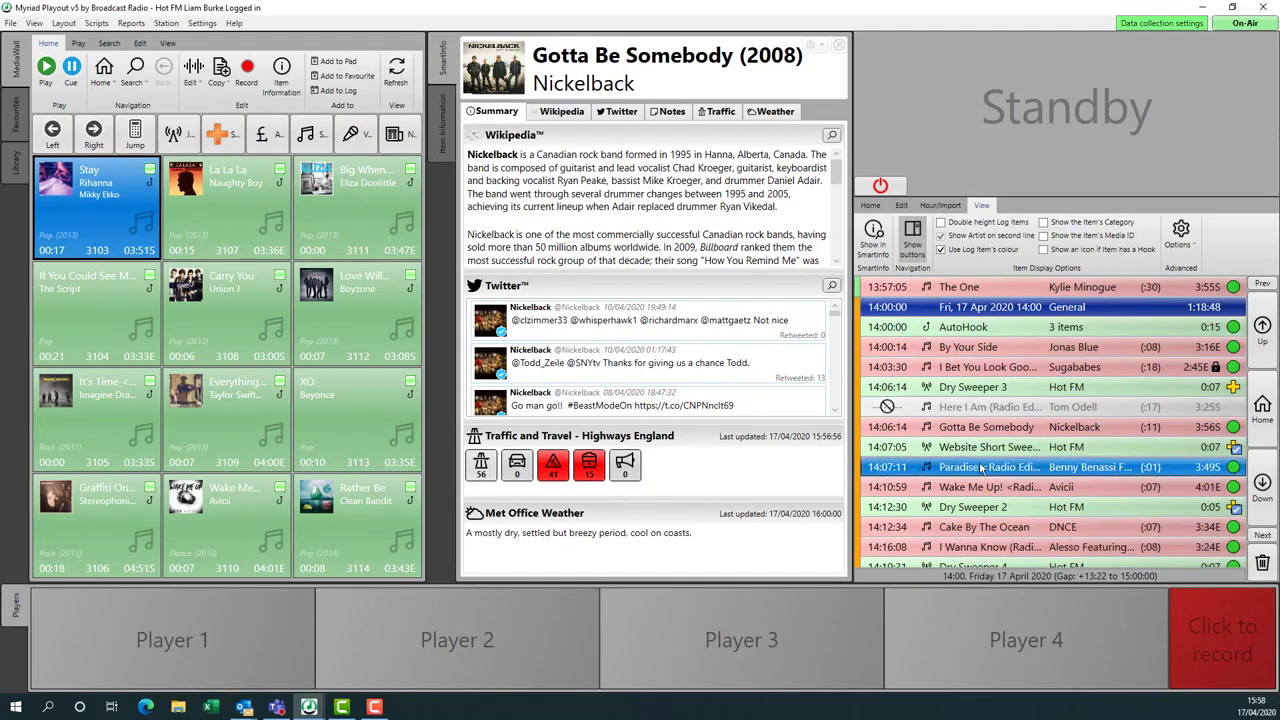
left_click(871, 248)
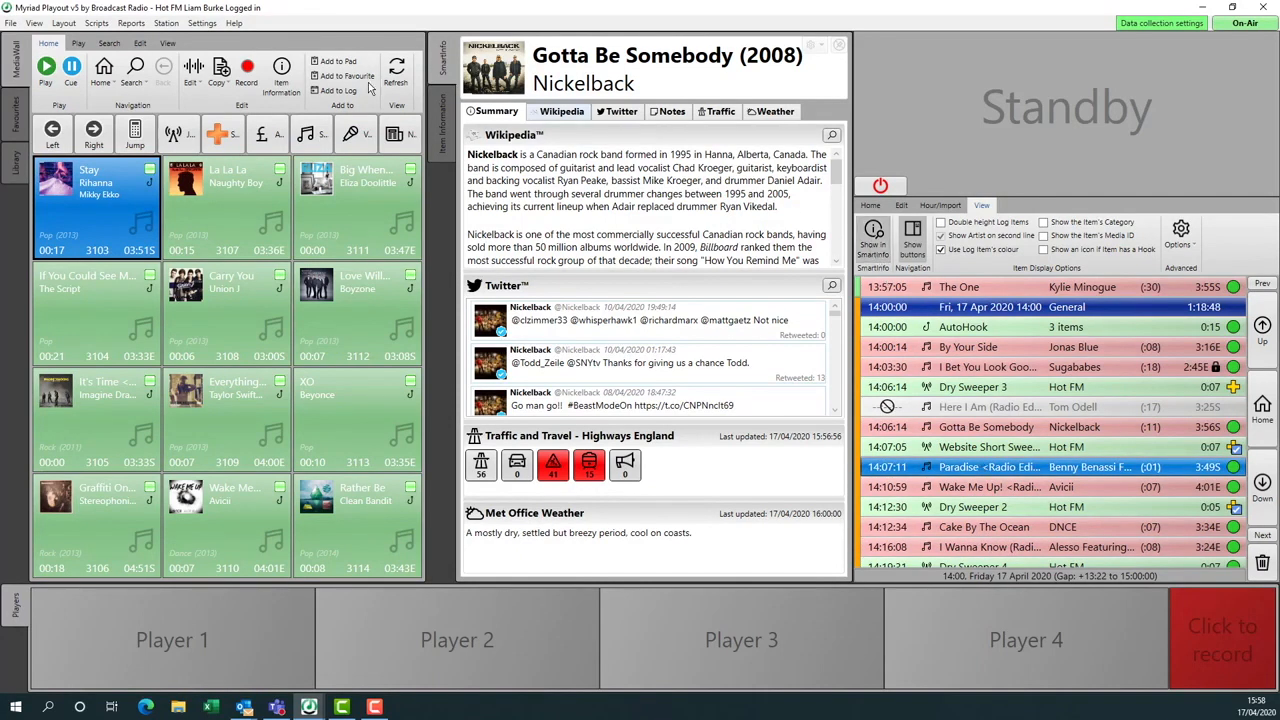
- Return the screen to the Default Layout
left_click(63, 22)
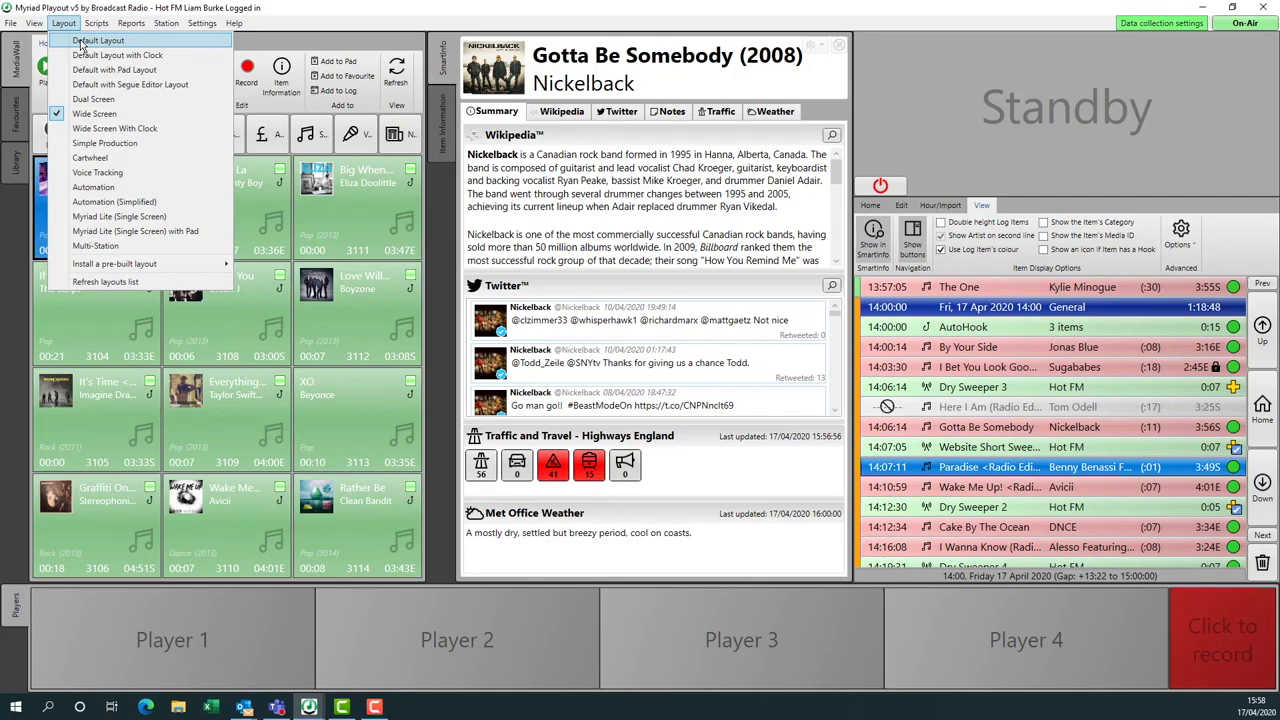
left_click(98, 41)
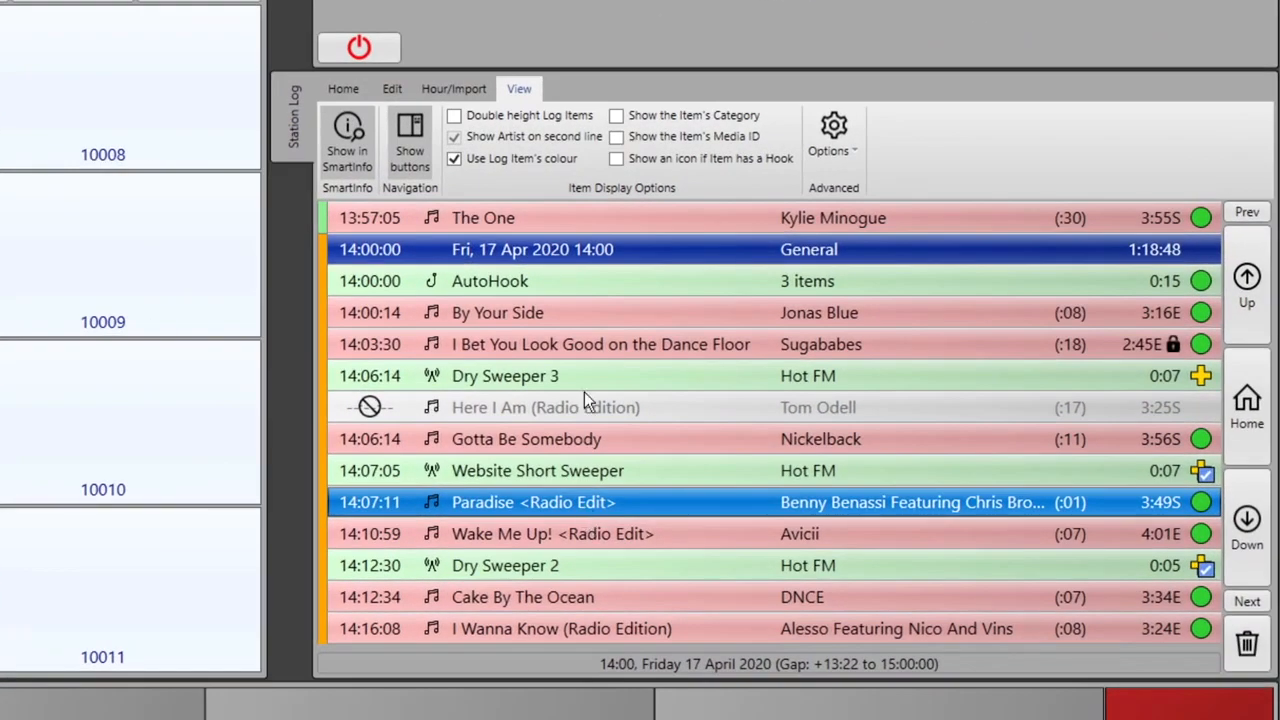
- Hide the Station Log's navigation buttons and show them again
left_click(422, 158)
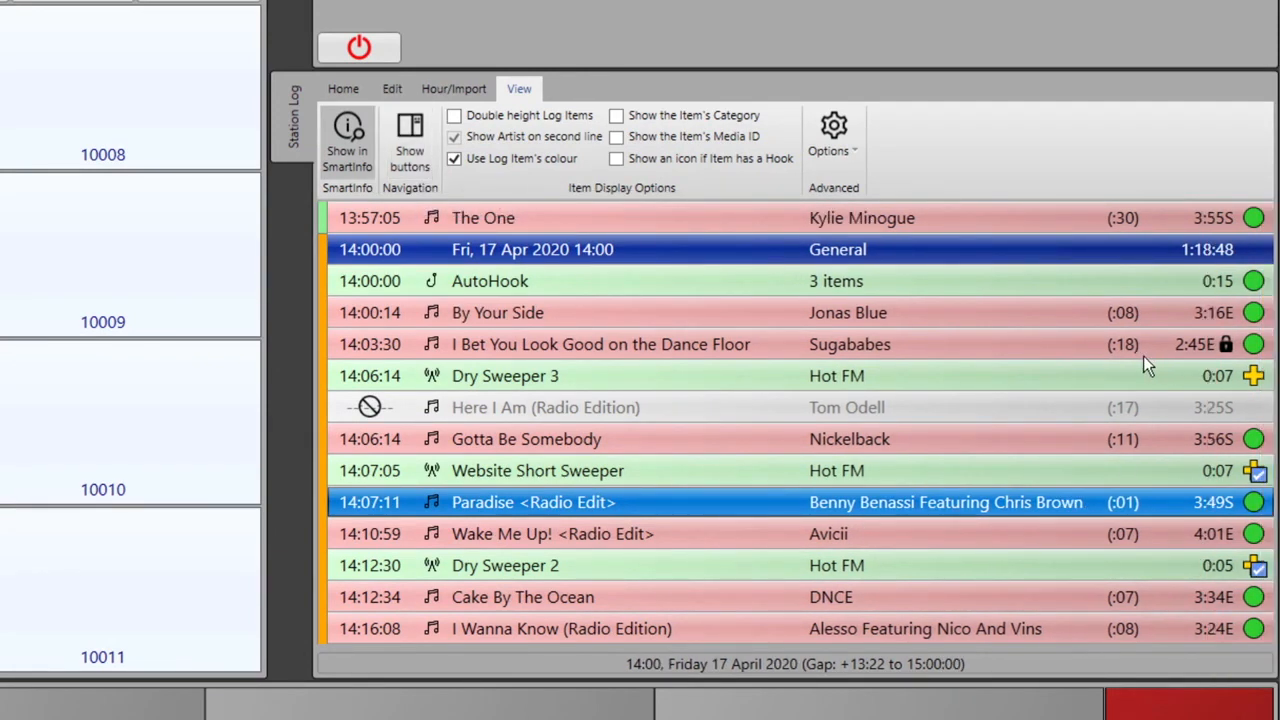
left_click(410, 133)
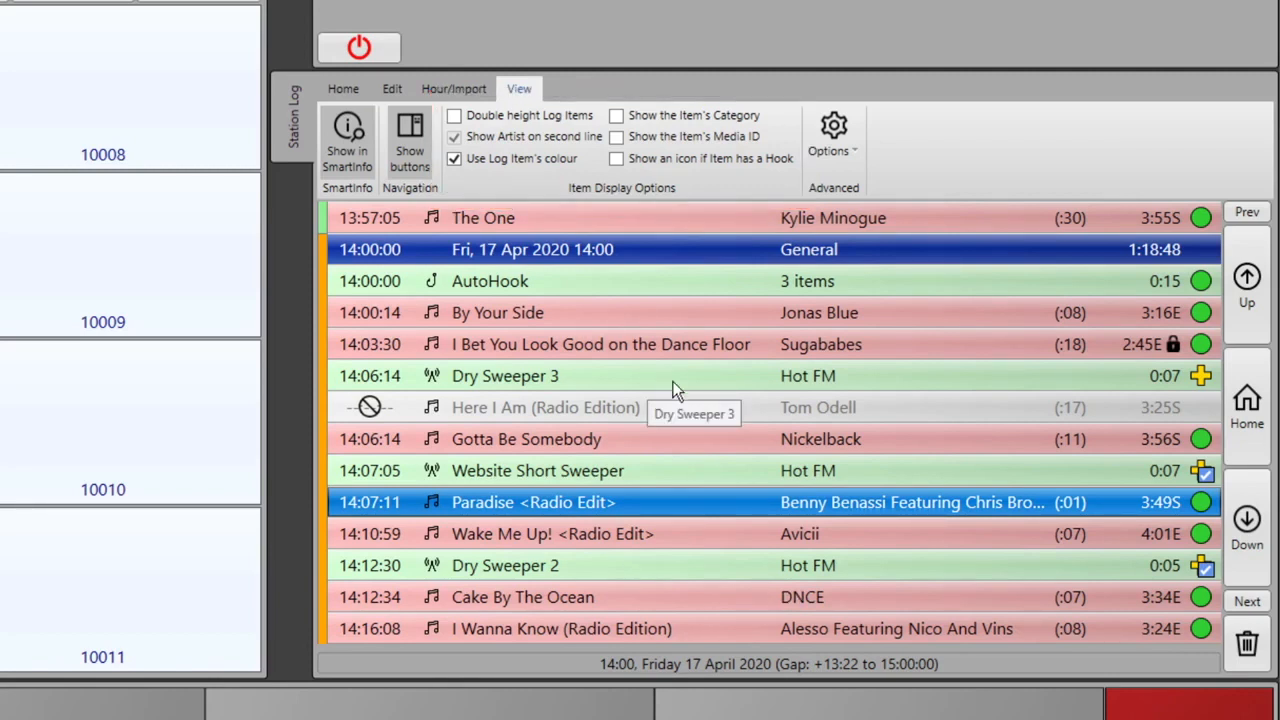
- Show the log items at double height, and take the artist off the second line and put it back
left_click(522, 120)
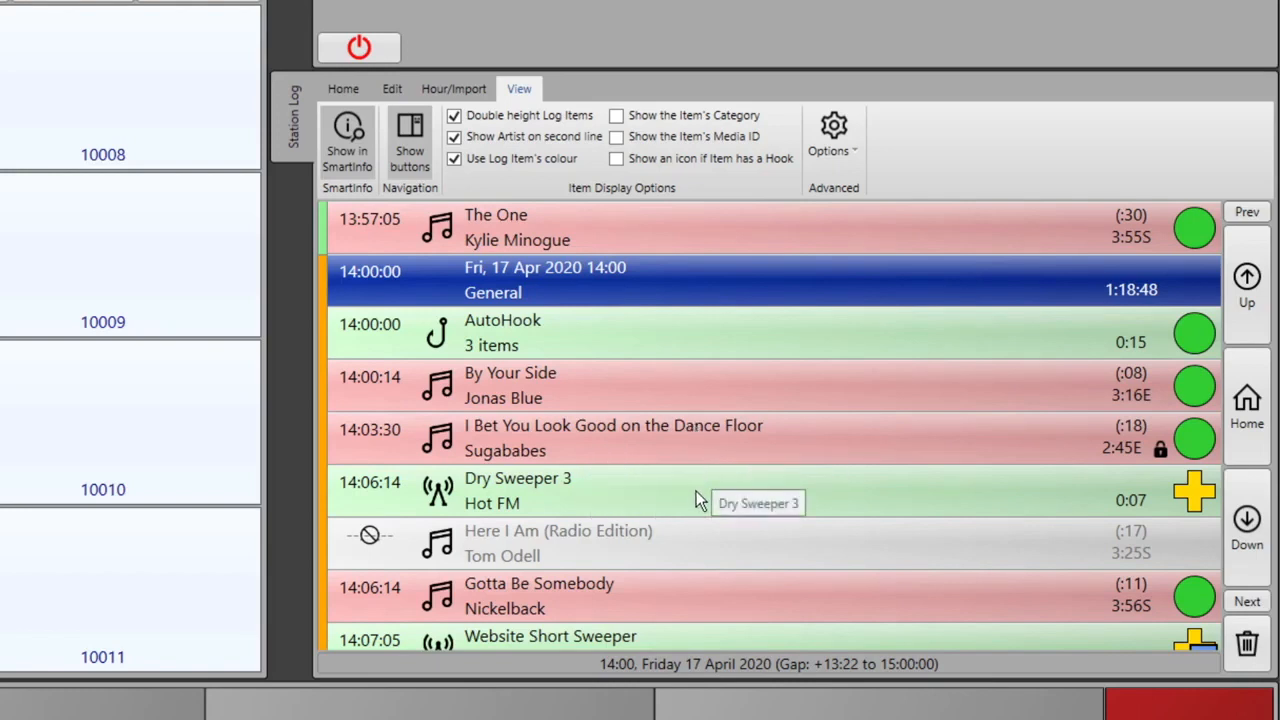
left_click(528, 117)
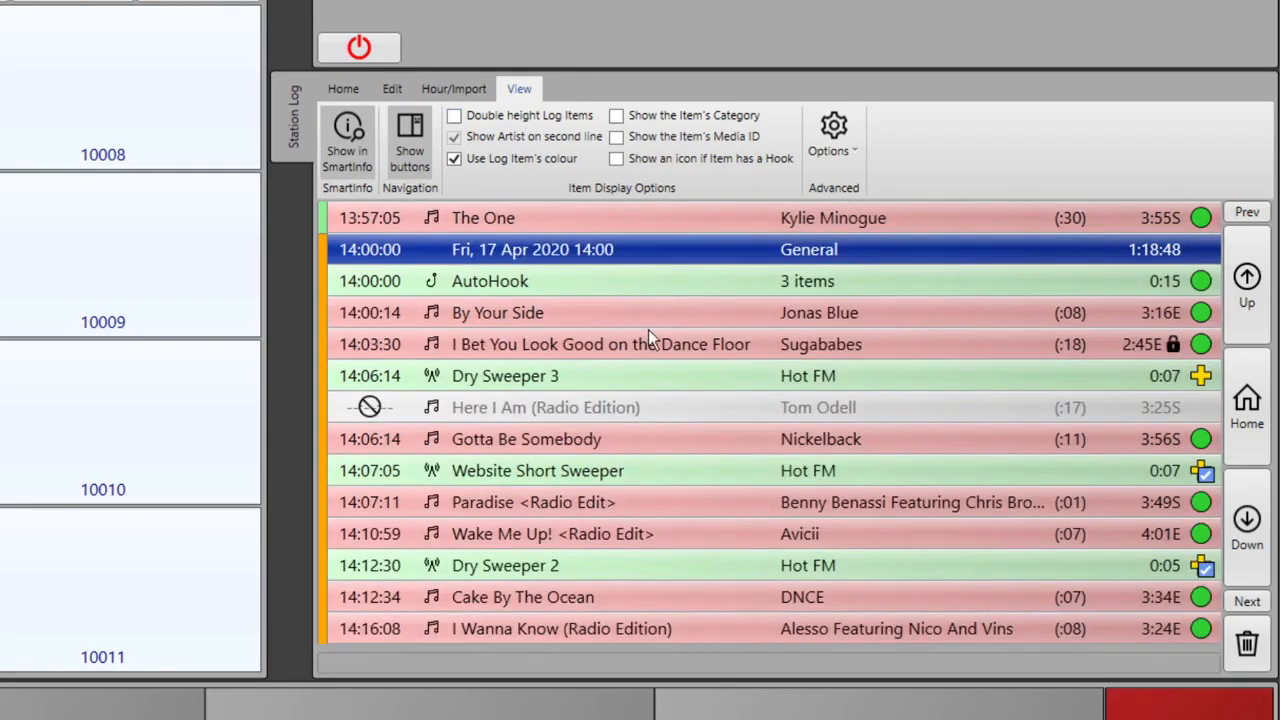
left_click(495, 118)
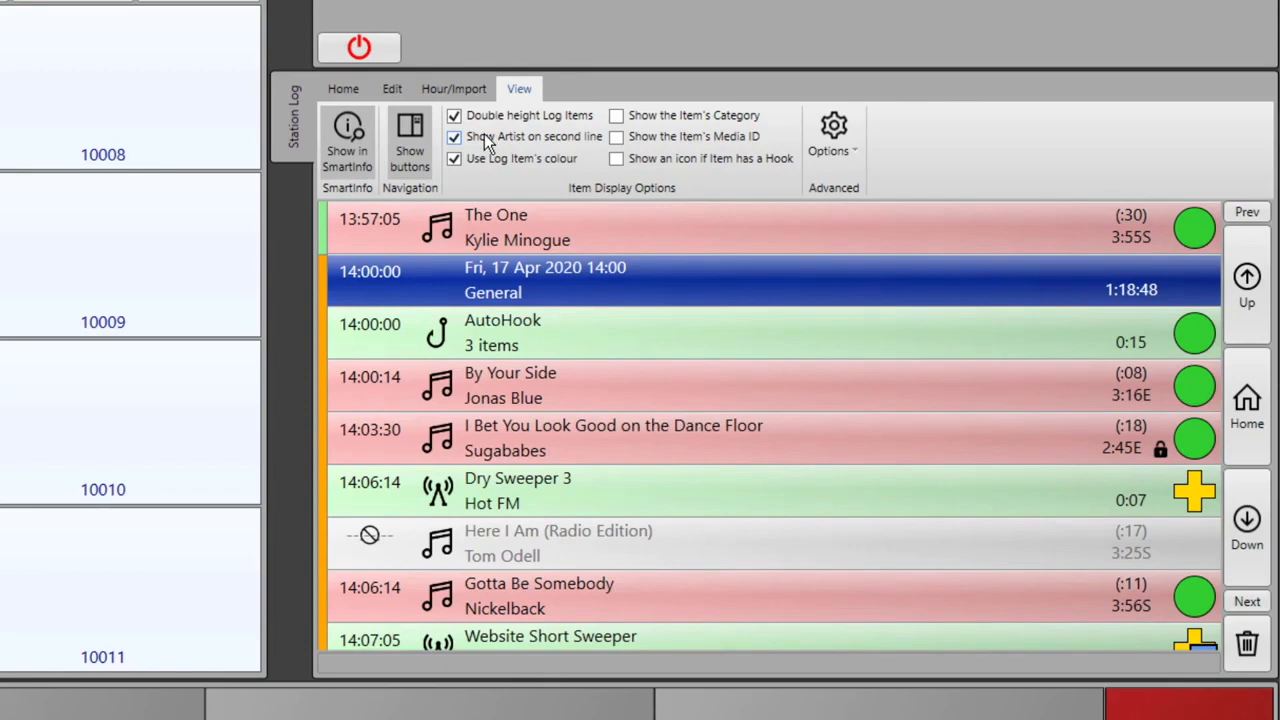
left_click(488, 138)
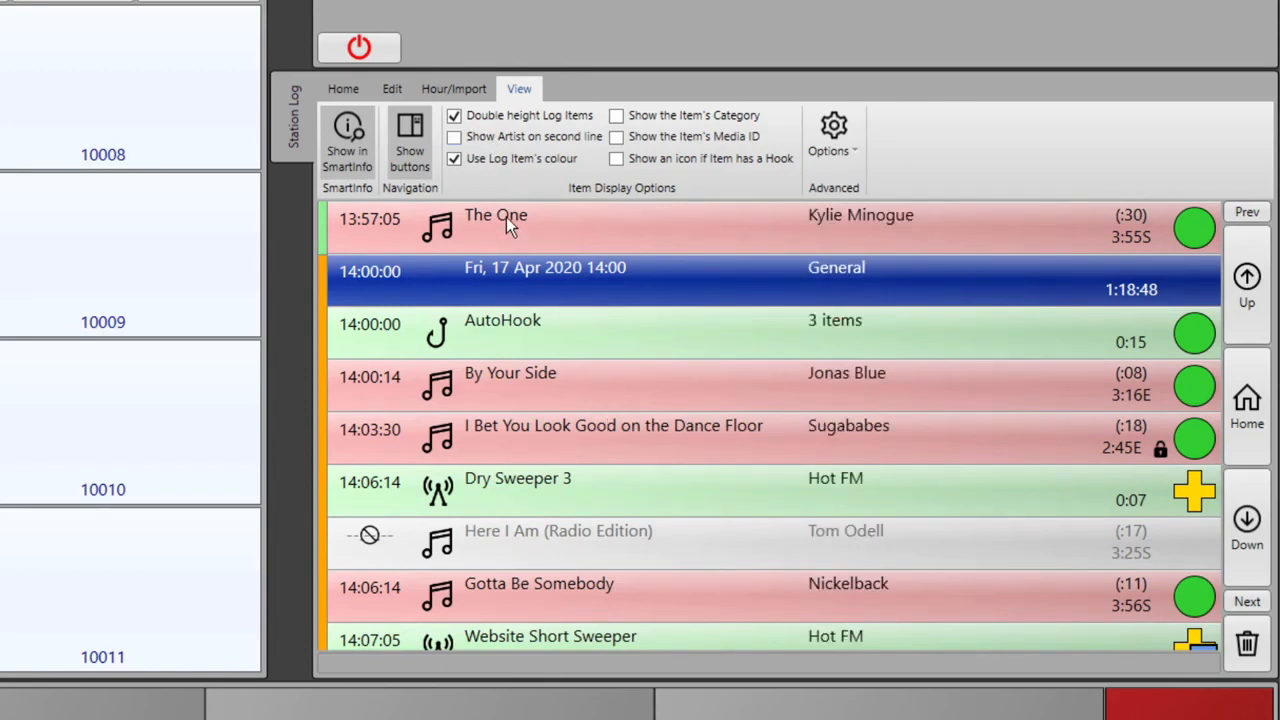
left_click(500, 136)
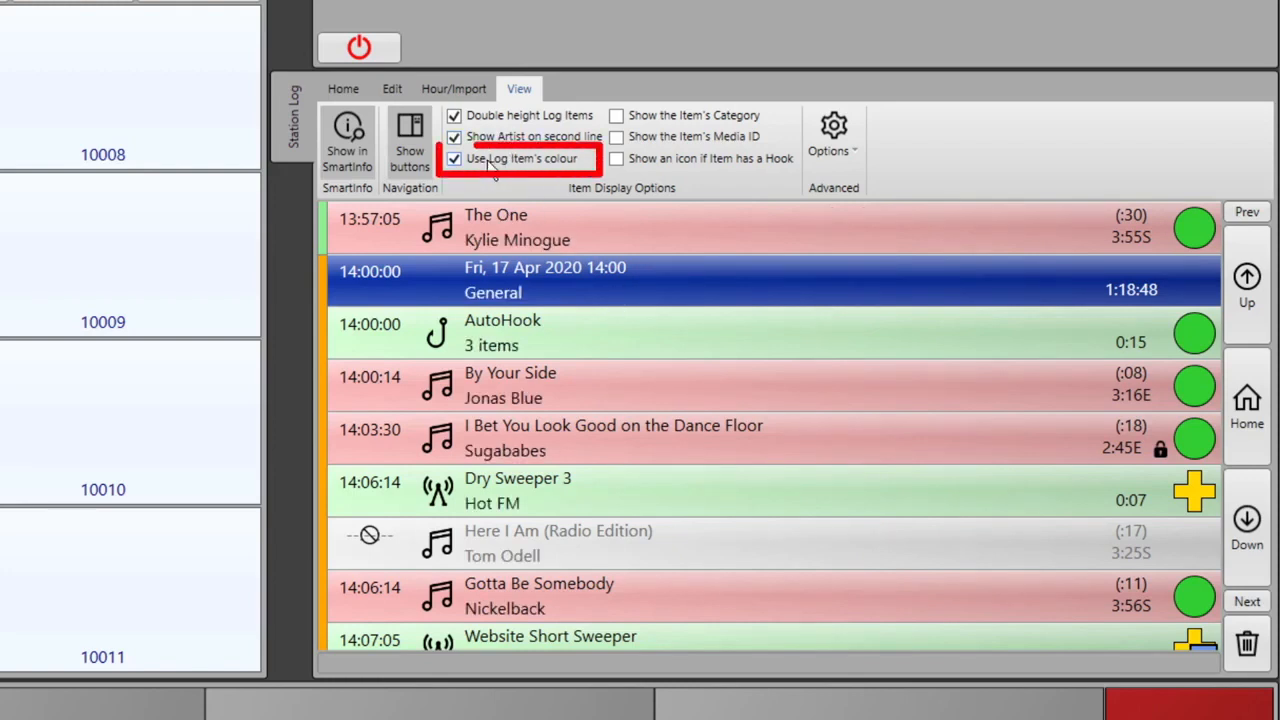
- Turn off the use of each log item's colour, and turn it back on
left_click(488, 161)
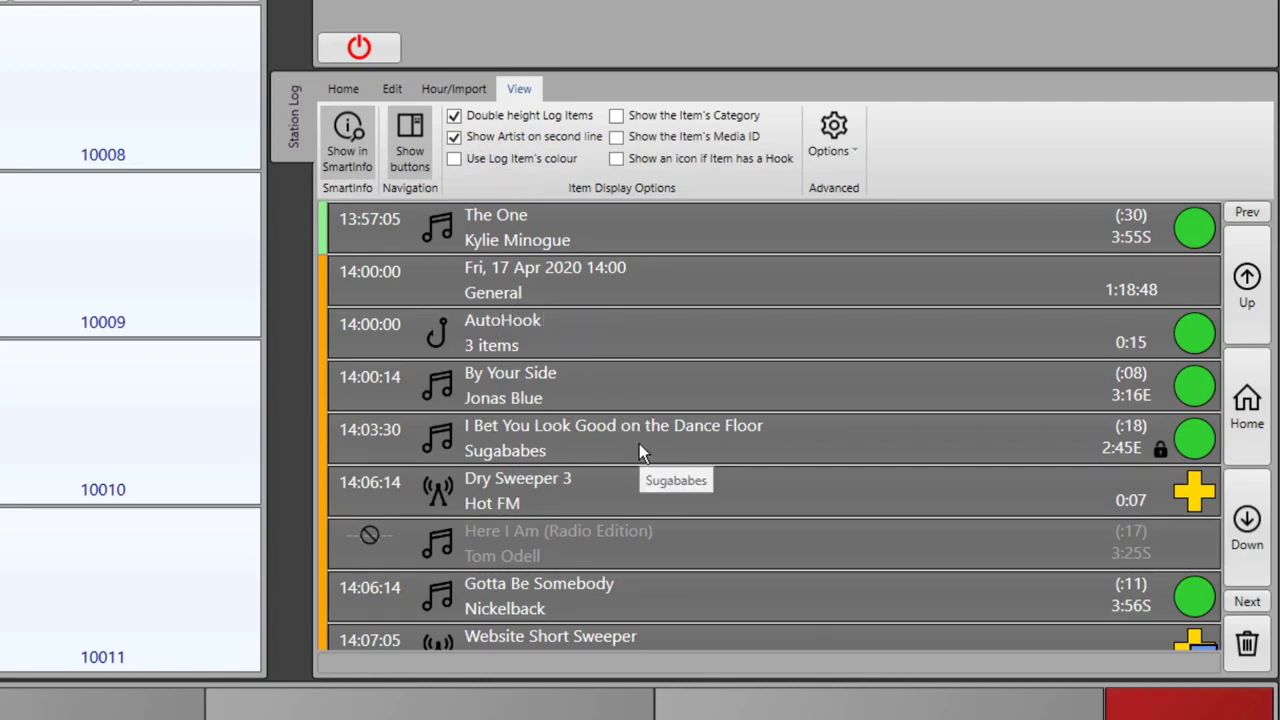
left_click(503, 159)
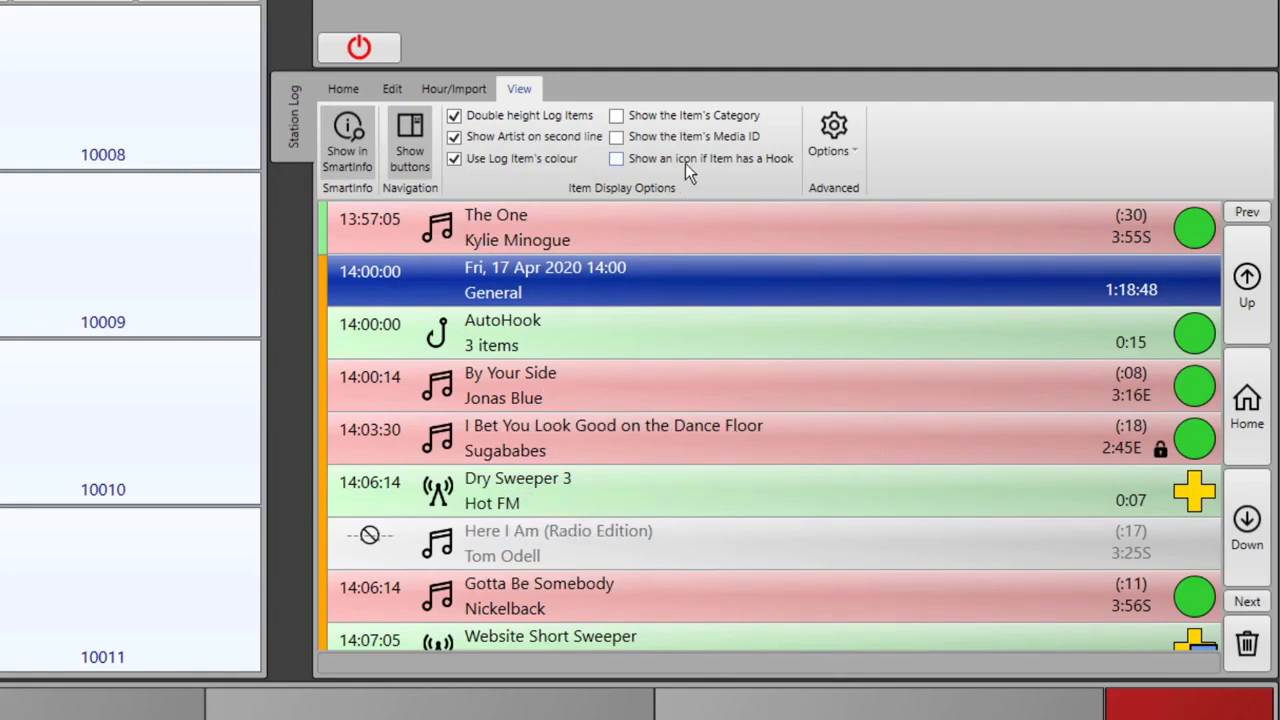
- Show each item's category and Media ID in the log, and return the items to single height
left_click(722, 120)
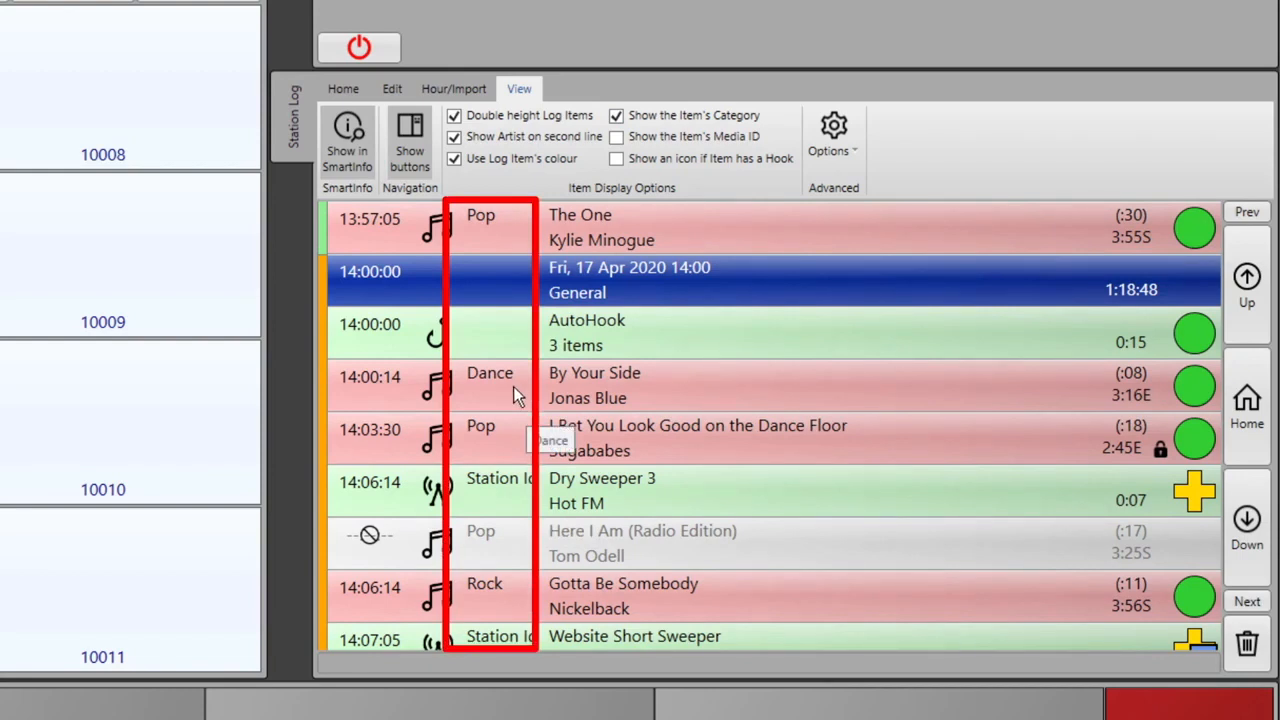
left_click(663, 140)
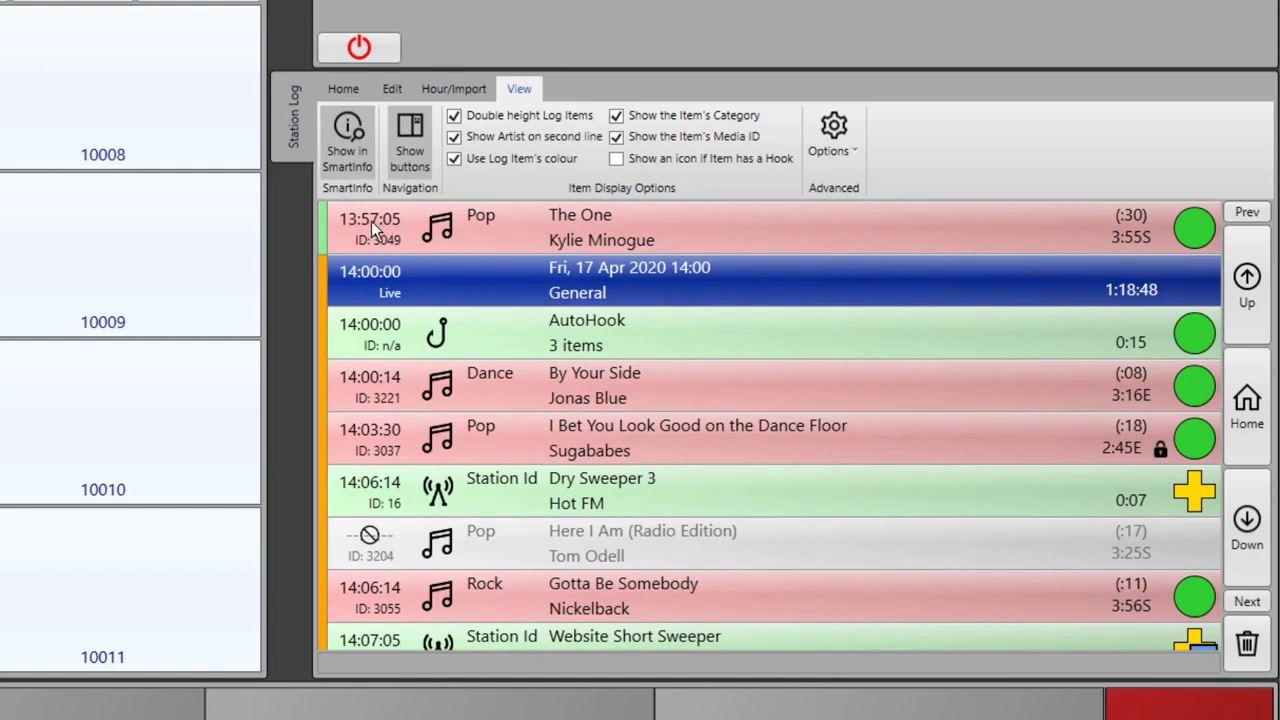
left_click(507, 116)
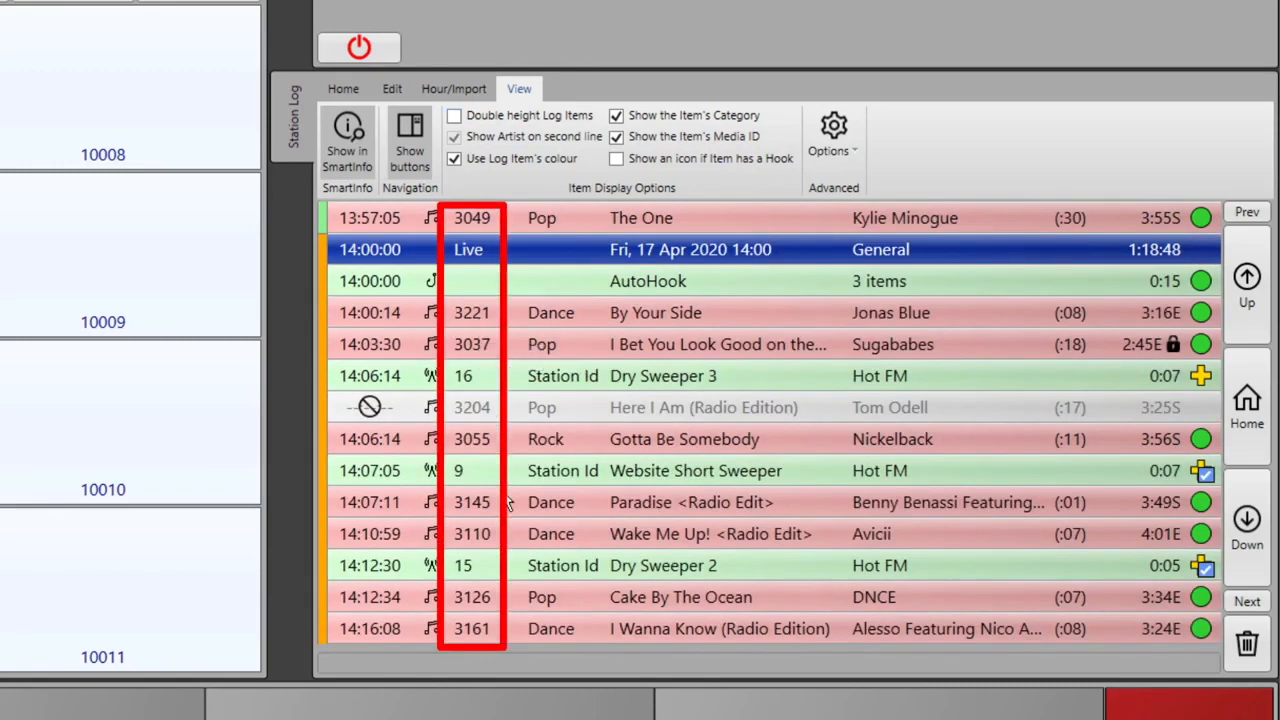
- Show the log items at double height, and turn the icon for items with a Hook on and off again
left_click(529, 111)
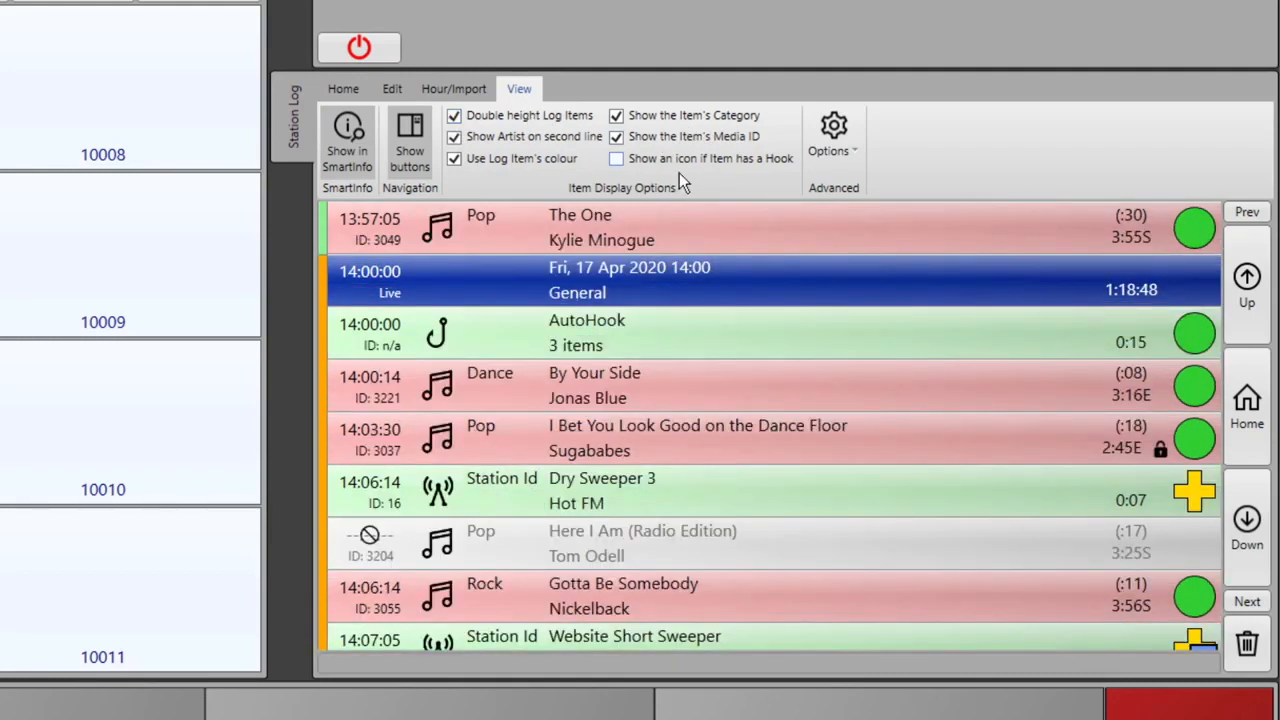
left_click(616, 160)
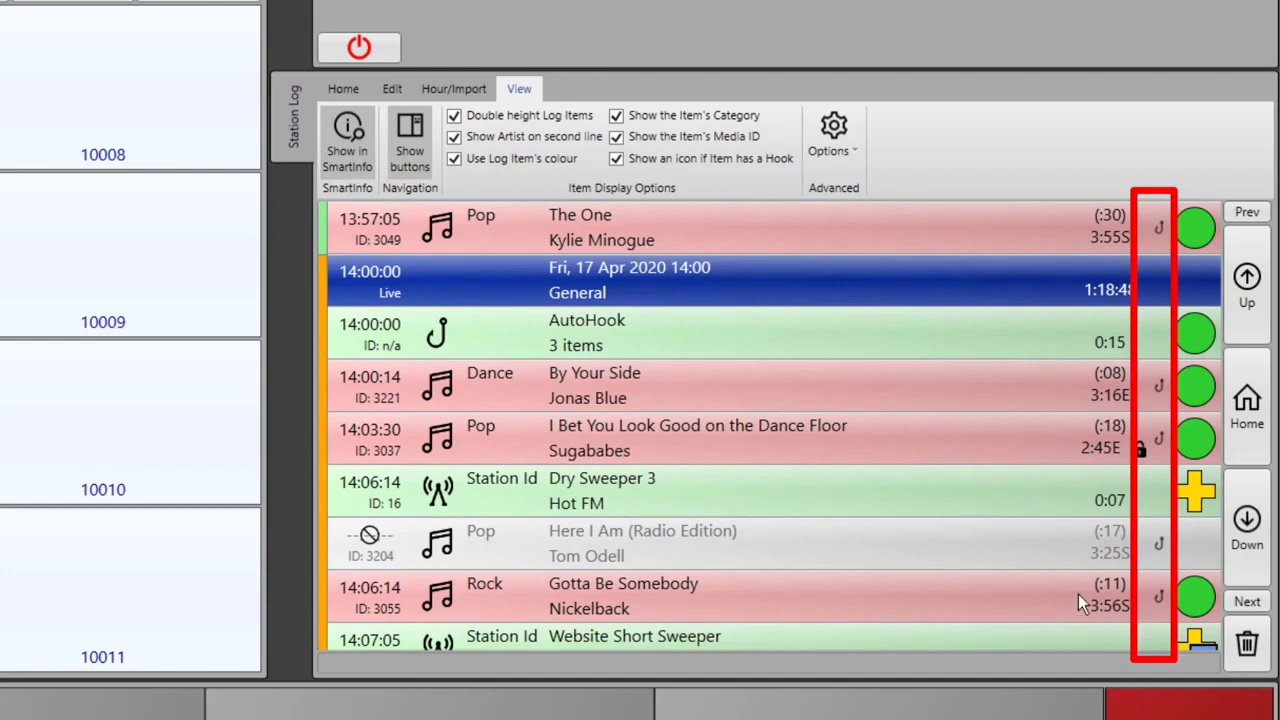
left_click(689, 163)
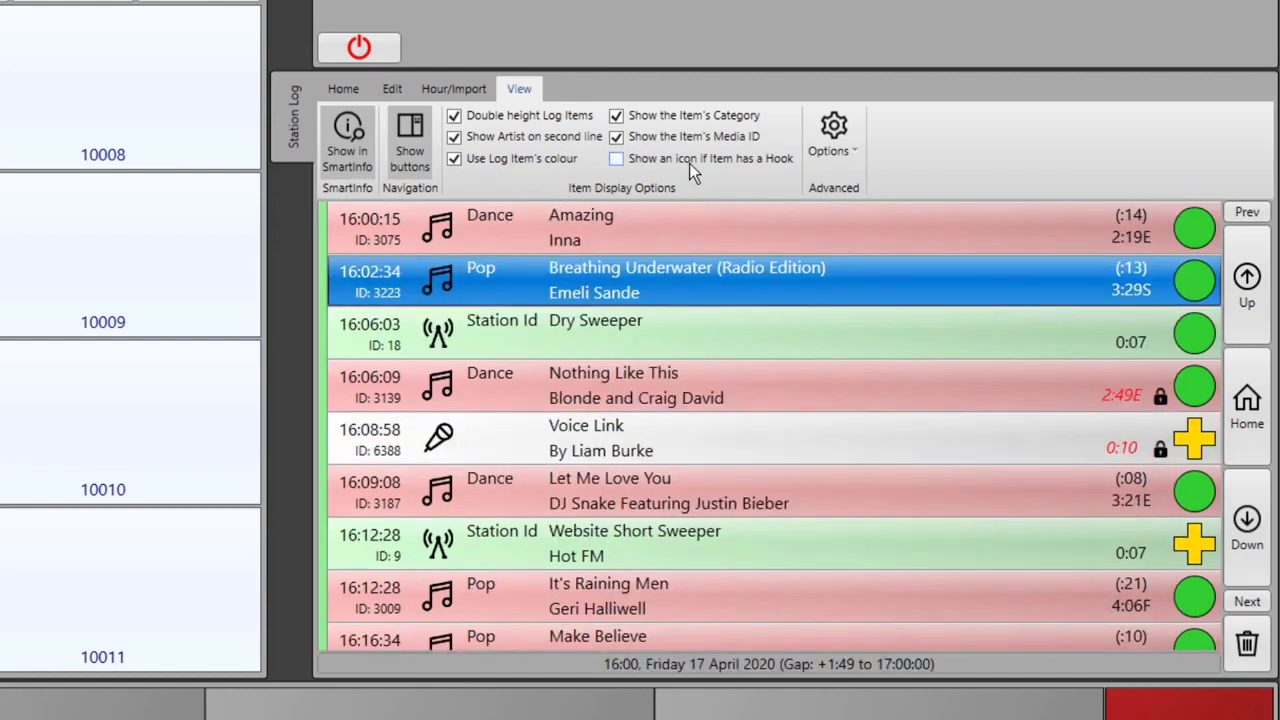
- View the log scrolling options for the automatic jump home, and return home after browsing ahead in the log
left_click(857, 155)
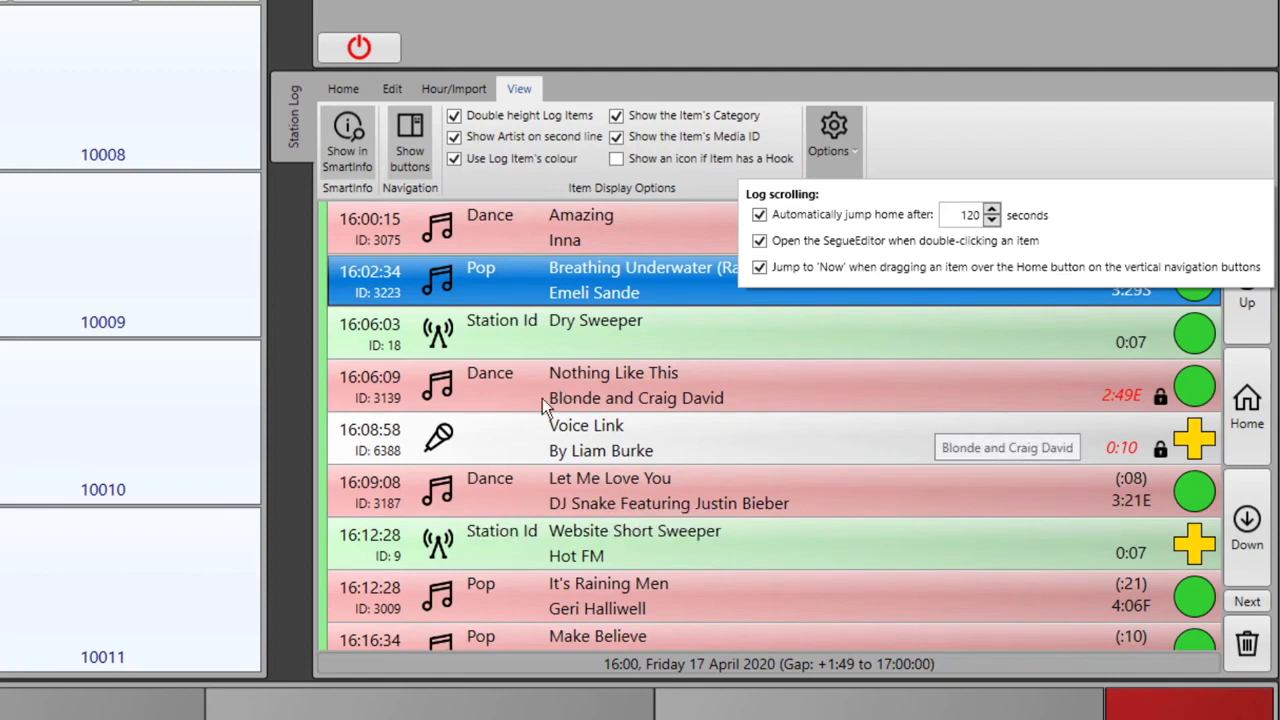
scroll(551, 407, "down", 6)
scroll(560, 409, "down", 5)
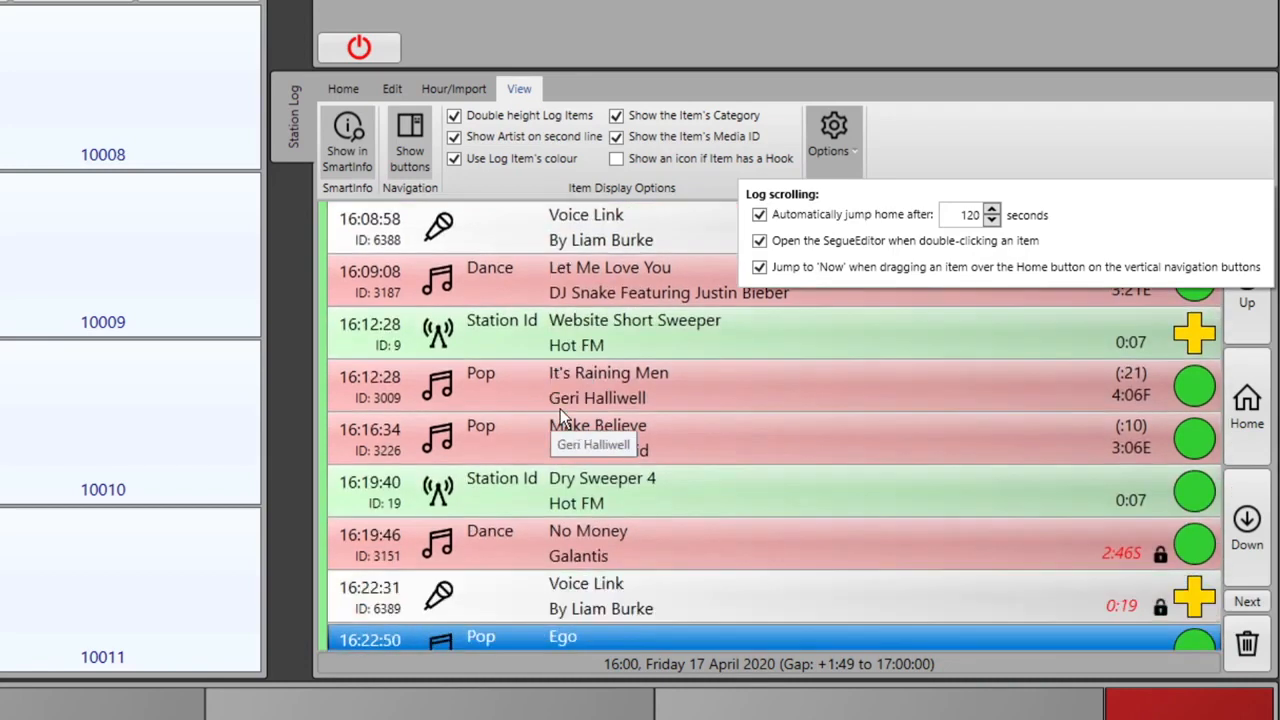
scroll(600, 440, "down", 10)
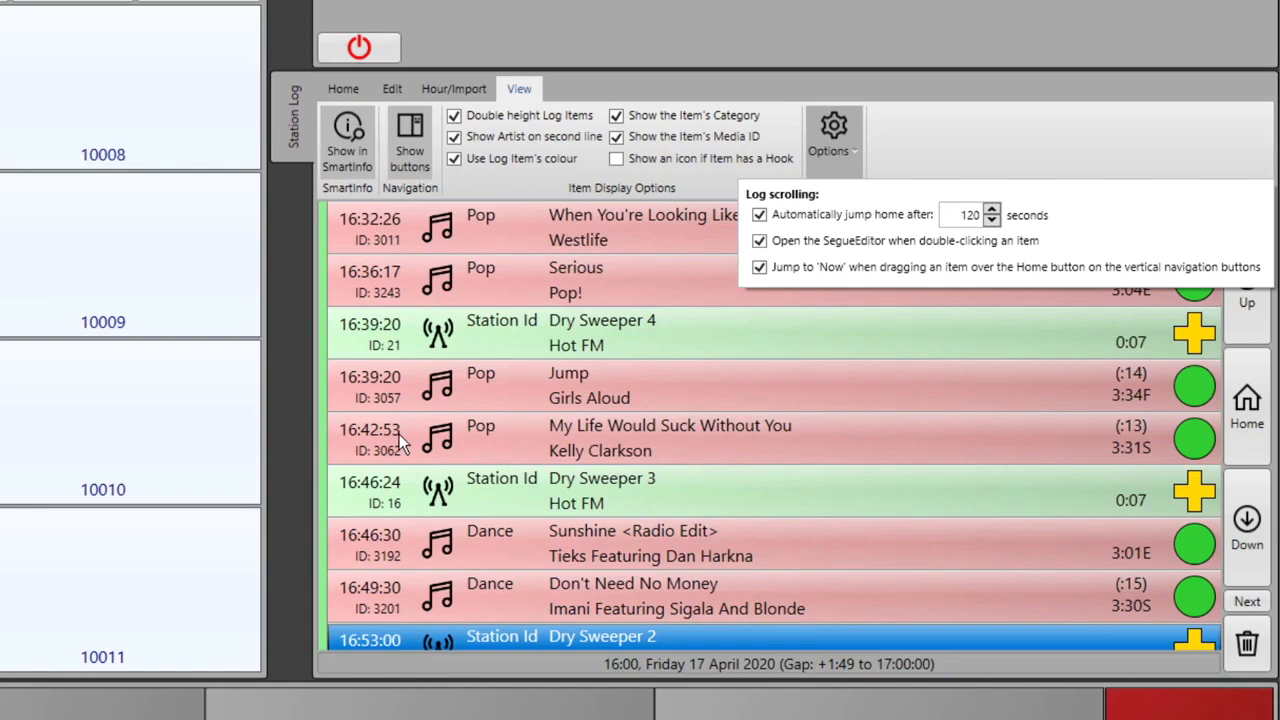
left_click(1247, 408)
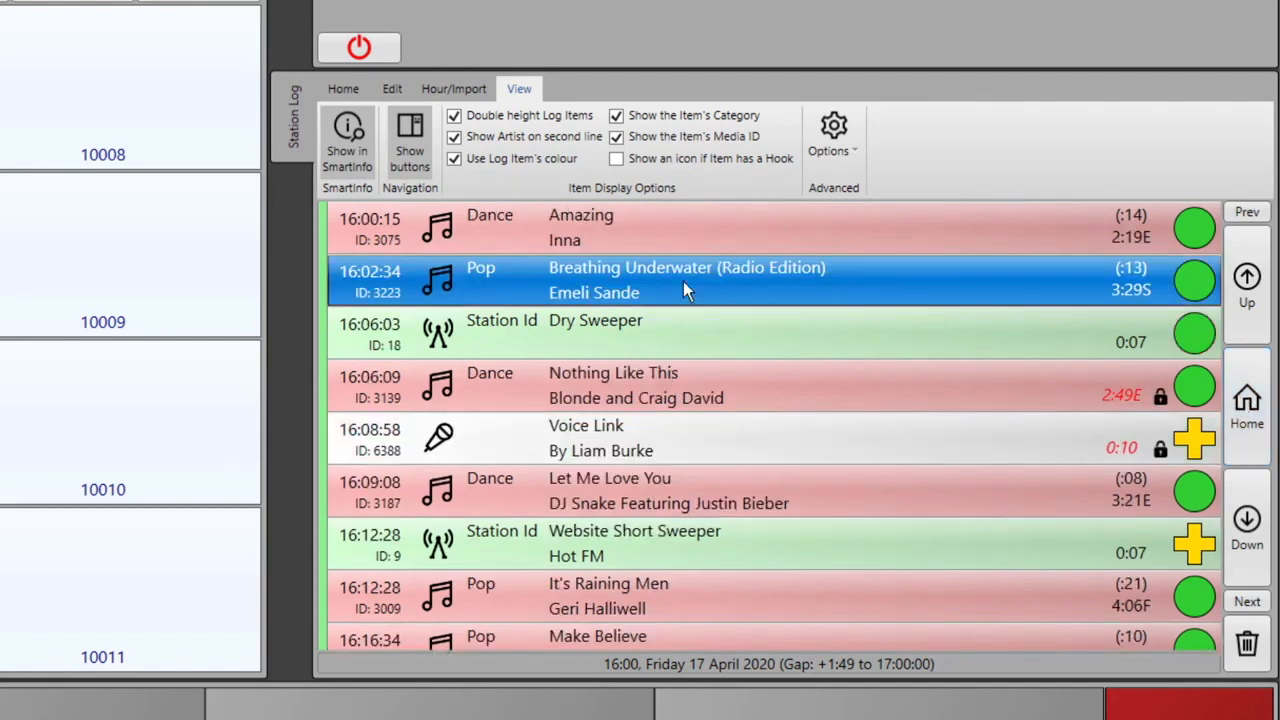
- View the option for opening the SegueEditor from an item, and open and close the Segue Editor for Make Believe
left_click(848, 158)
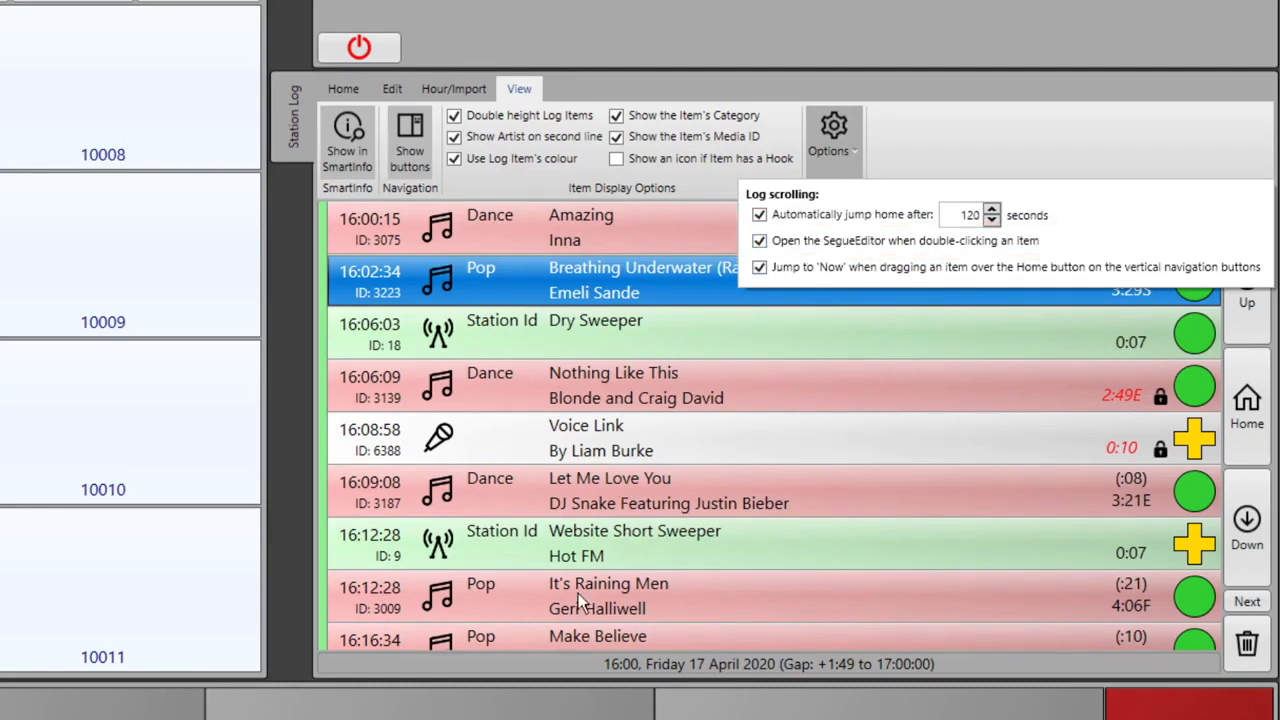
left_click(602, 604)
key("Down")
key("Down")
key("Down")
key("Down")
key("Down")
key("Down")
key("Down")
key("Down")
key("Down")
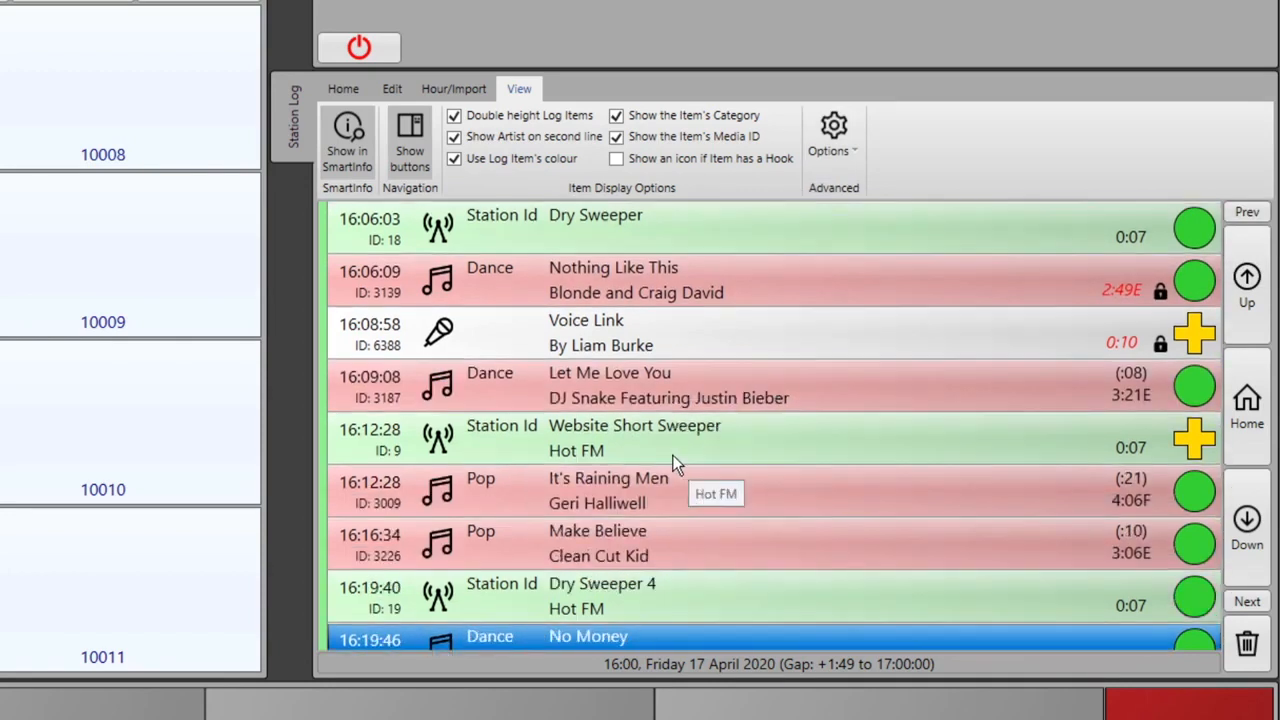
double_click(599, 537)
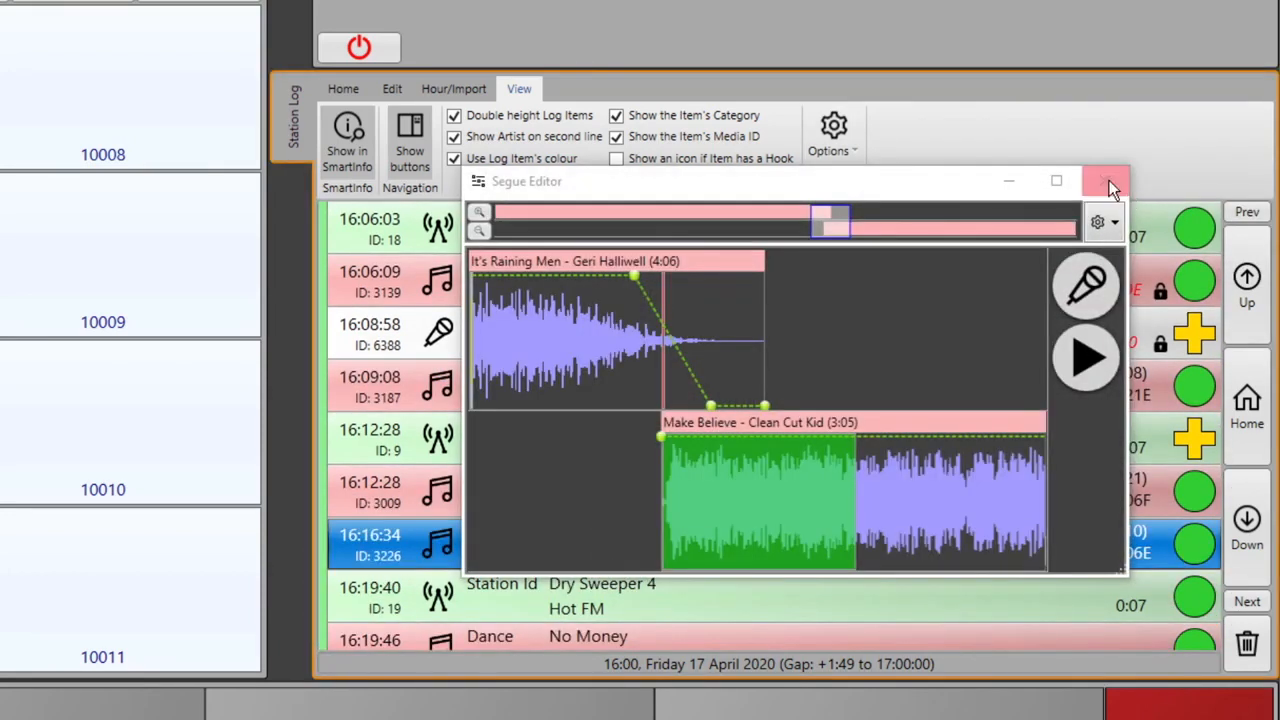
left_click(1104, 181)
- Check the option for jumping to 'Now', and move Let Me Love You to directly after Dry Sweeper at the current log position
left_click(855, 150)
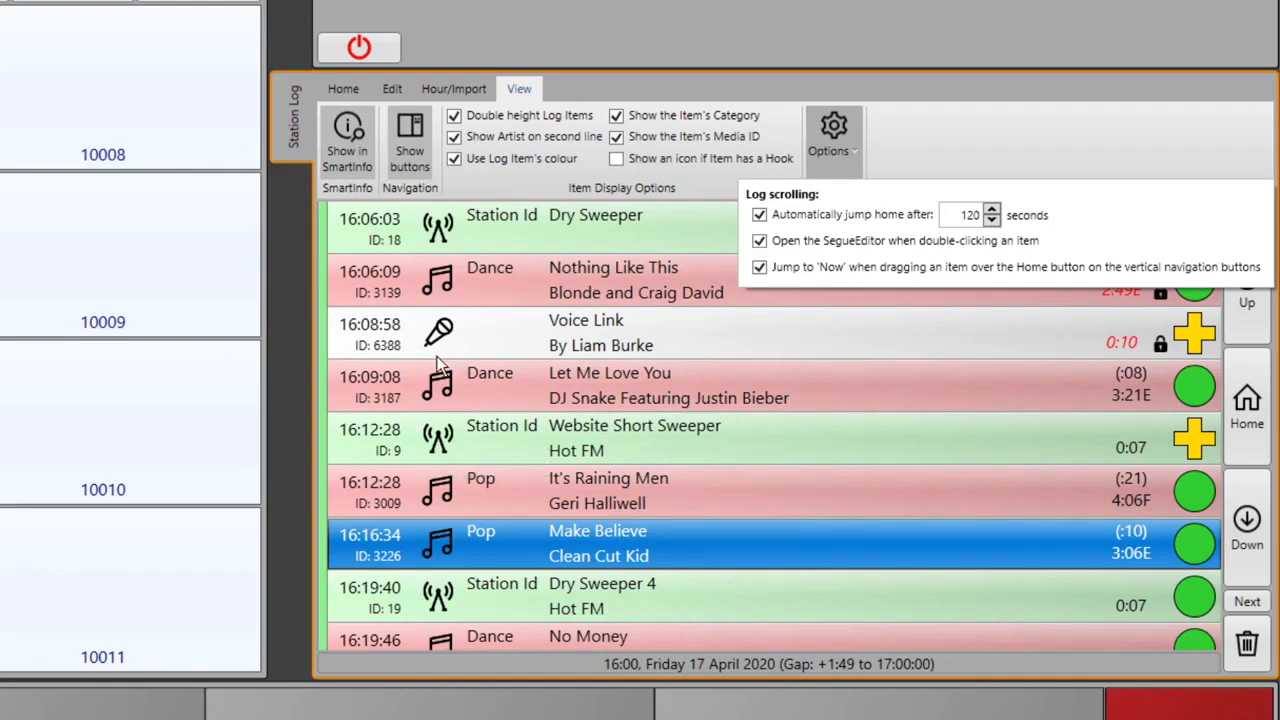
key("Escape")
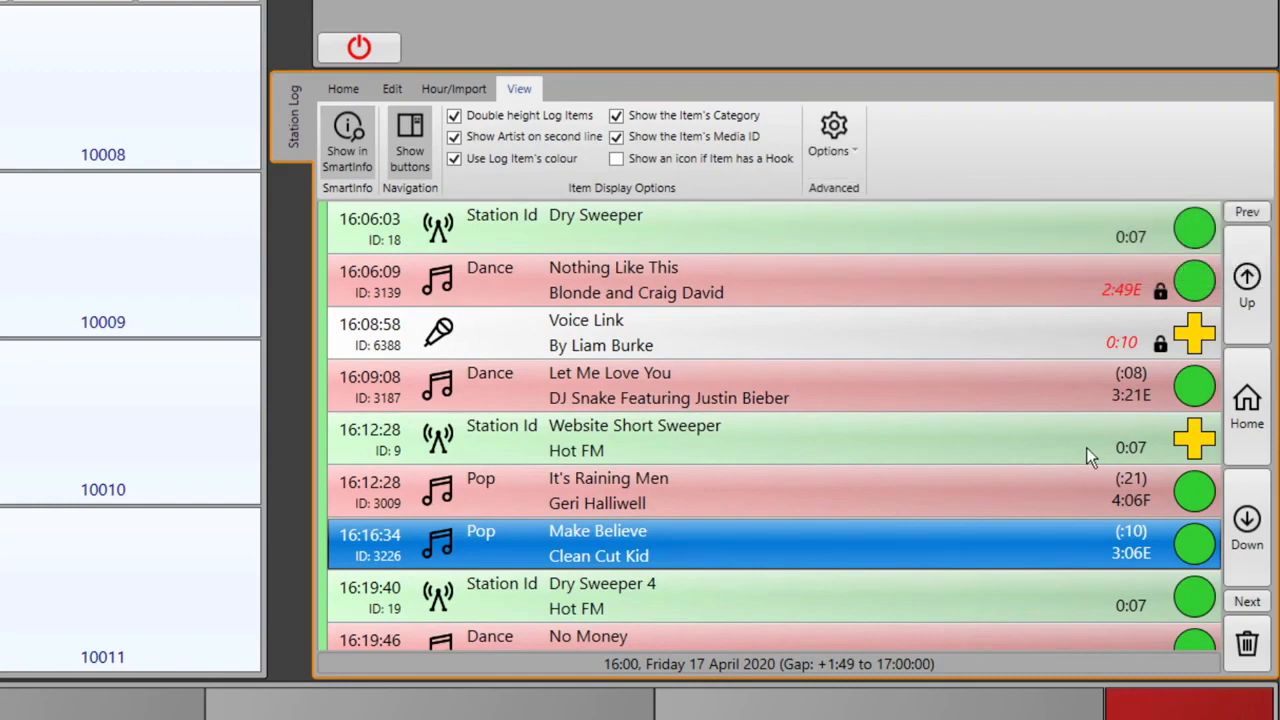
left_click_drag(833, 397, 641, 336)
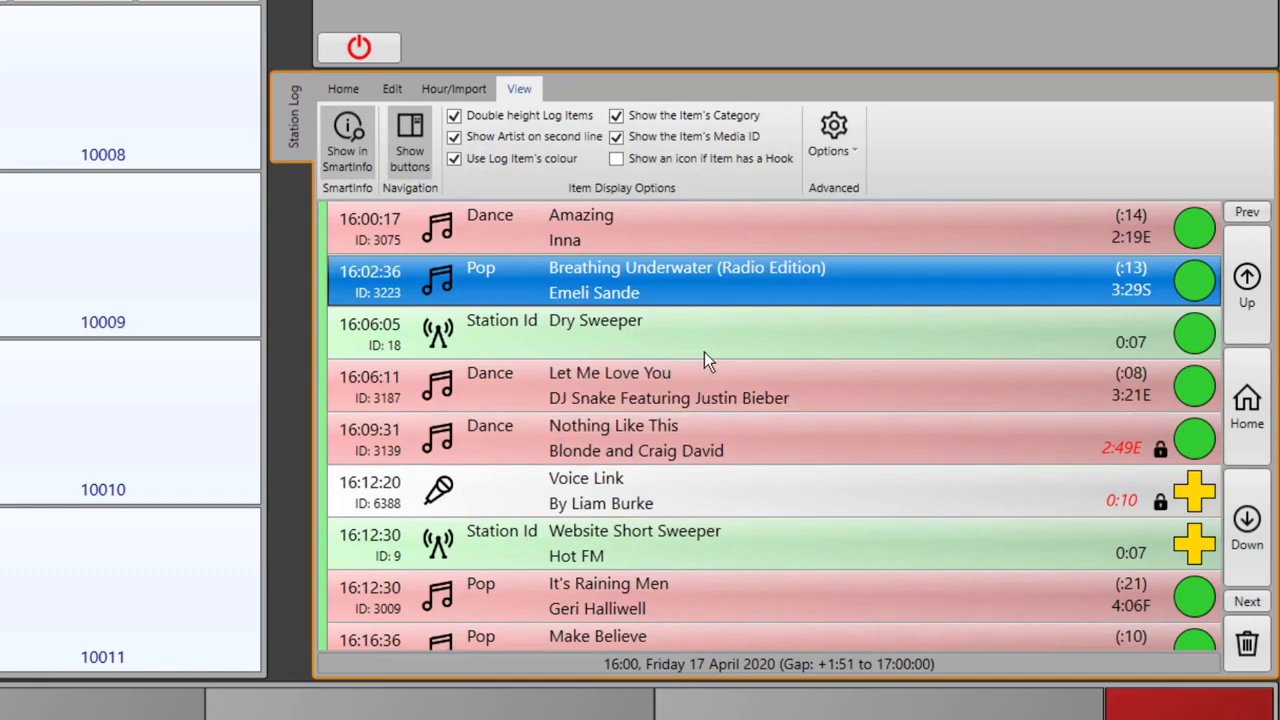
- Move an item from further ahead in the log to directly after Dry Sweeper in the 16:00 hour, using the jump to 'Now'
key("Down")
key("Down")
key("Down")
key("Down")
key("Down")
key("Down")
key("Down")
key("Down")
key("Down")
key("Down")
key("Down")
key("Down")
key("Down")
key("Down")
key("Down")
key("Down")
key("Down")
key("Down")
key("Down")
key("Down")
key("Down")
key("Down")
key("Down")
key("Down")
key("Down")
key("Down")
key("Down")
key("Down")
key("Down")
key("Down")
key("Down")
key("Down")
key("Down")
key("Down")
key("Down")
key("Down")
key("Down")
key("Down")
key("Down")
key("Down")
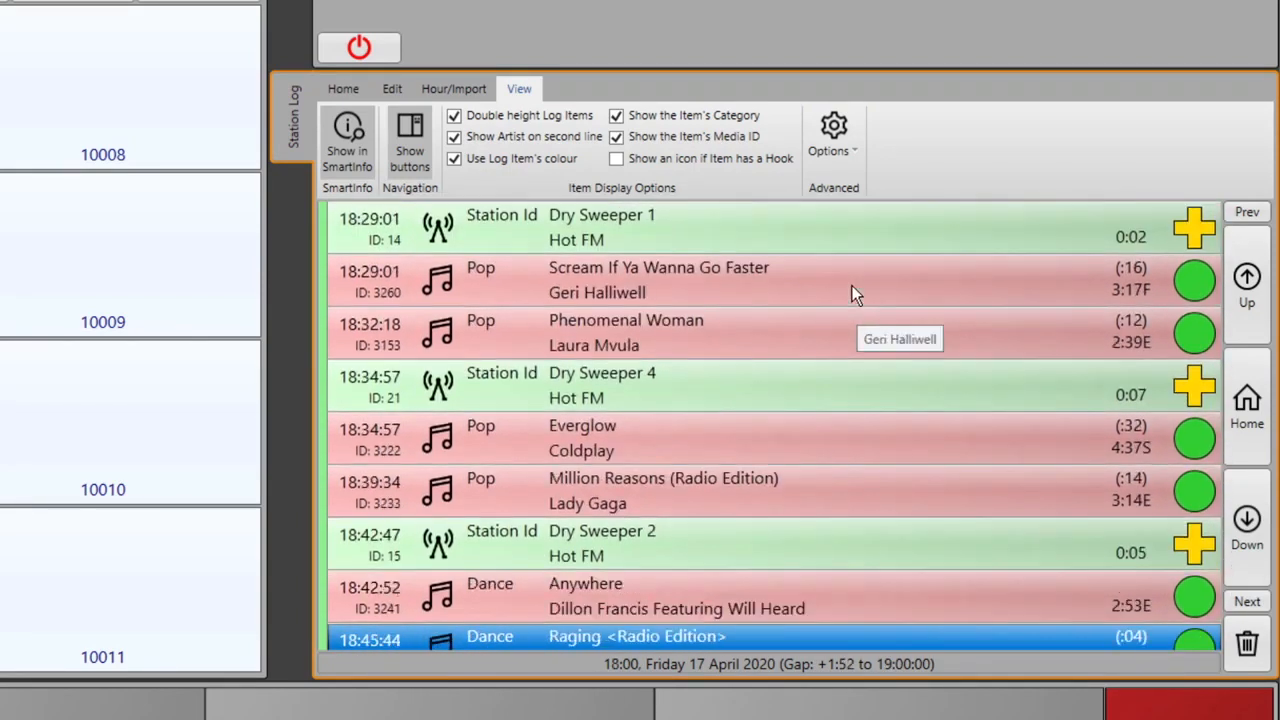
key("Down")
key("Down")
key("Down")
key("Down")
key("Down")
key("Down")
left_click_drag(580, 452, 1246, 432)
left_click_drag(1246, 432, 554, 350)
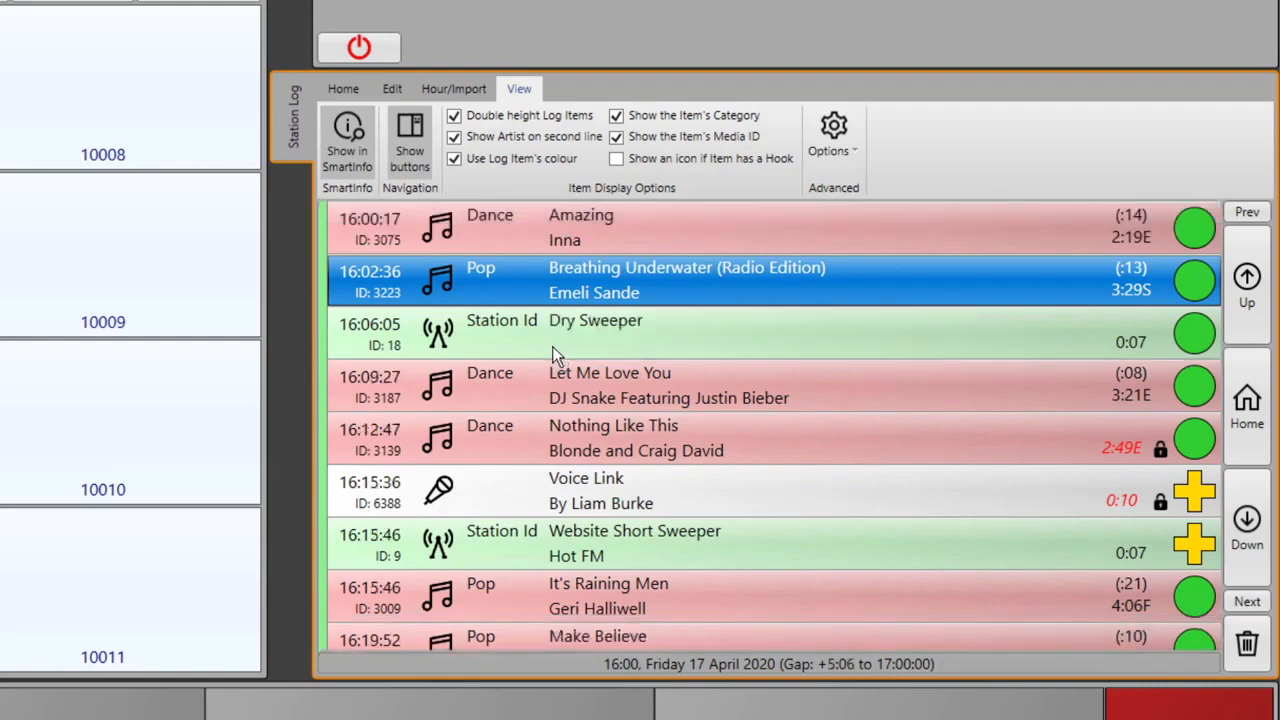